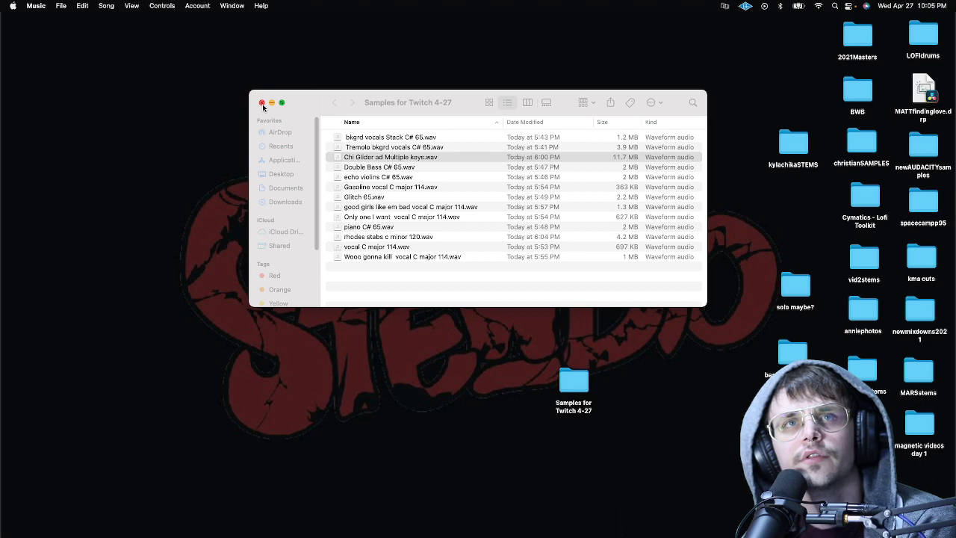
# Audition piano C# 65.wav and Glitch 65.wav, and move Glitch 65.wav out of the Samples for Twitch 4-27 folder.
pyautogui.click(376, 230)
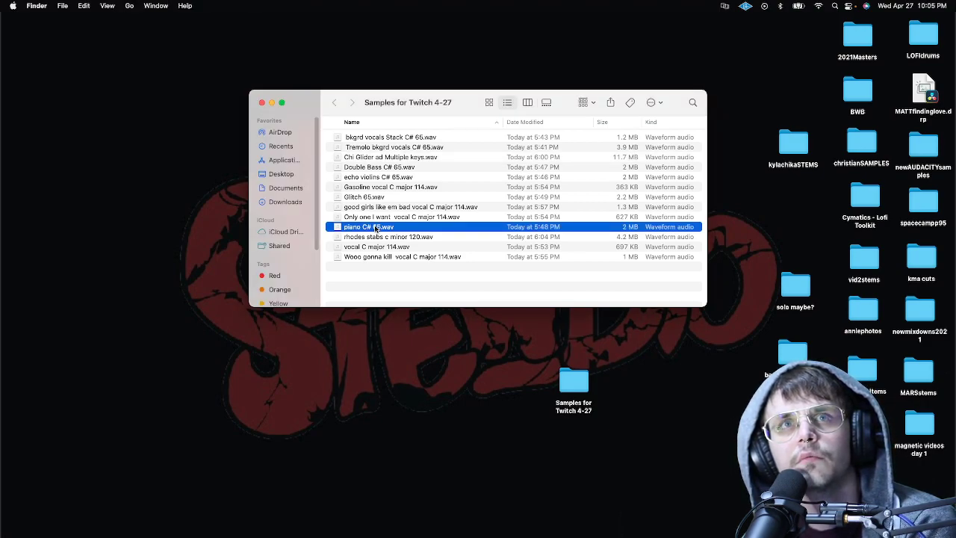
pyautogui.doubleClick(376, 229)
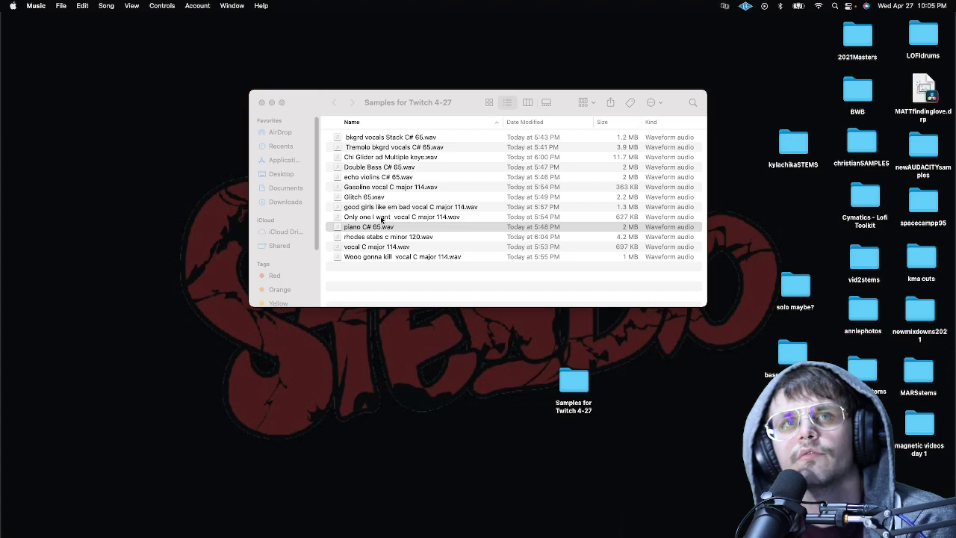
pyautogui.doubleClick(355, 198)
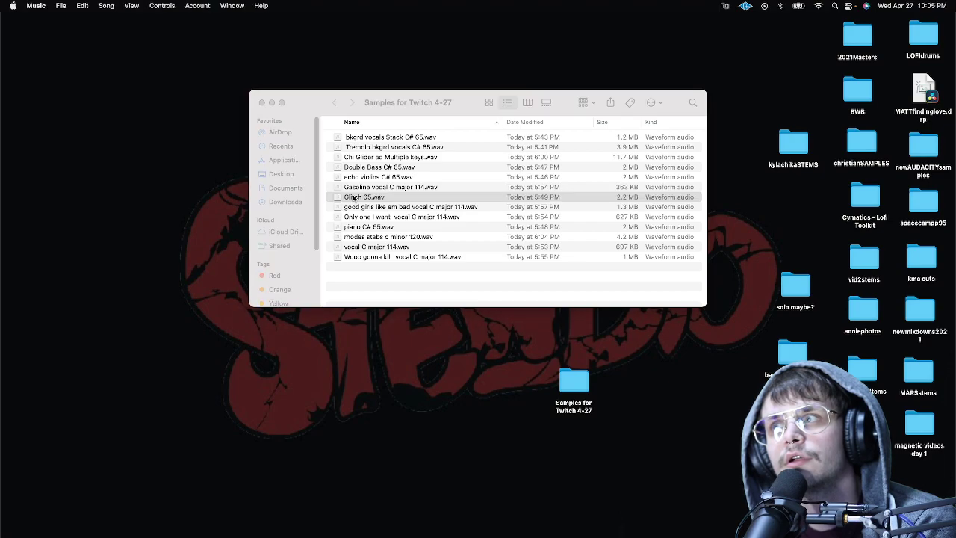
pyautogui.moveTo(353, 199); pyautogui.dragTo(795, 288)
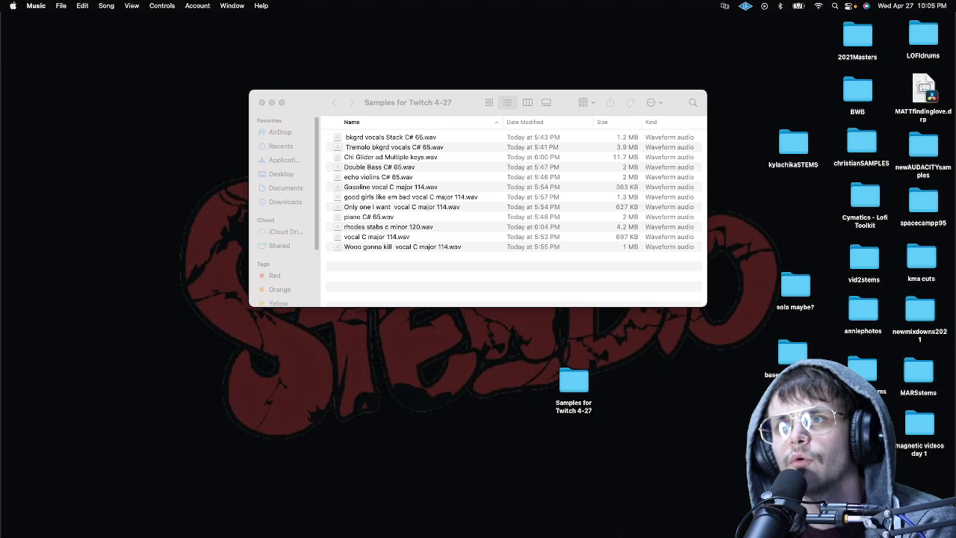
# Bring up the Music window and close it together with the Samples for Twitch 4-27 folder window.
pyautogui.click(914, 365)
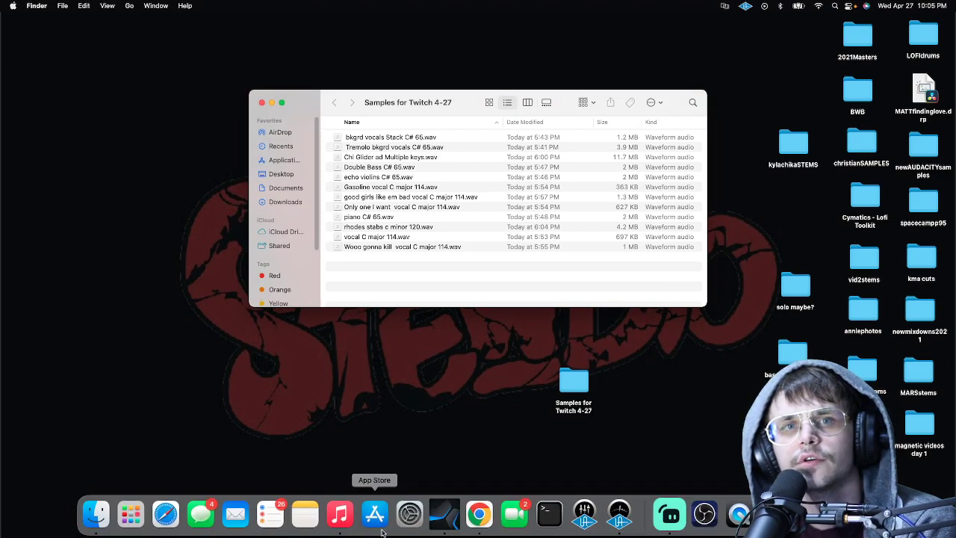
pyautogui.click(339, 516)
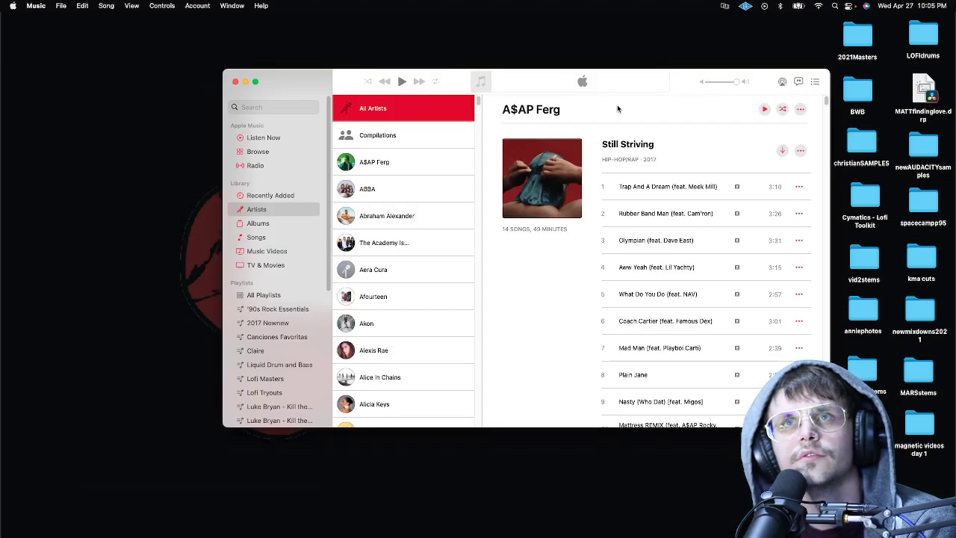
pyautogui.click(234, 82)
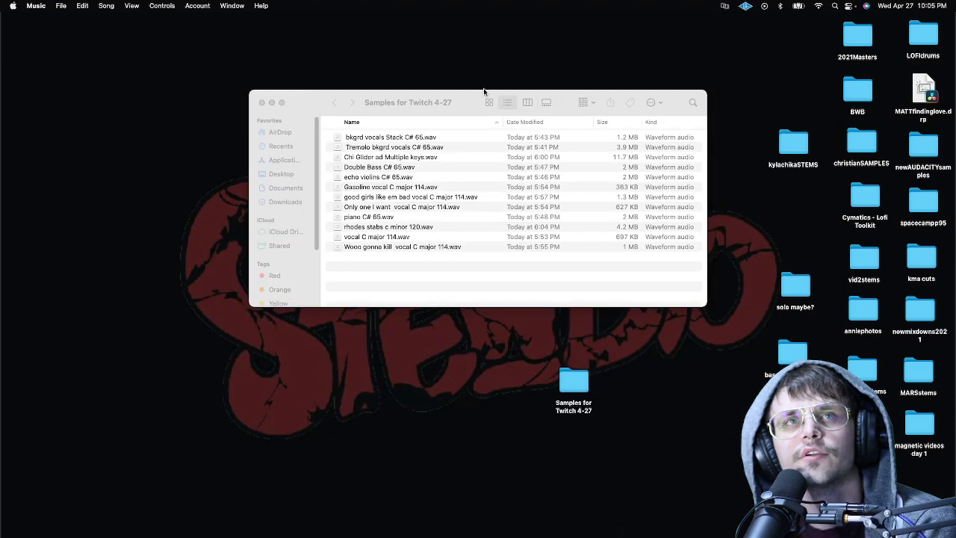
pyautogui.click(262, 102)
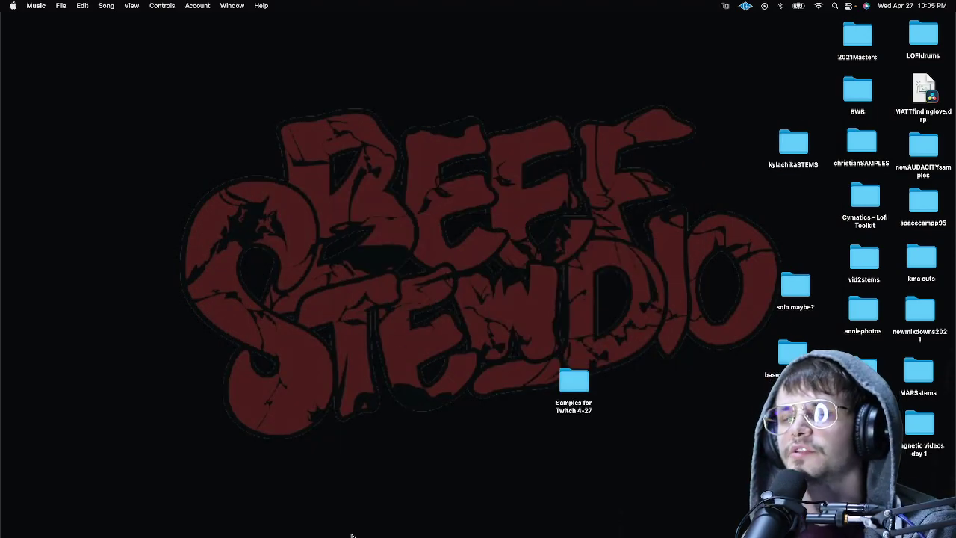
# Switch to Studio One and set the song tempo to 65 BPM.
pyautogui.moveTo(358, 535)
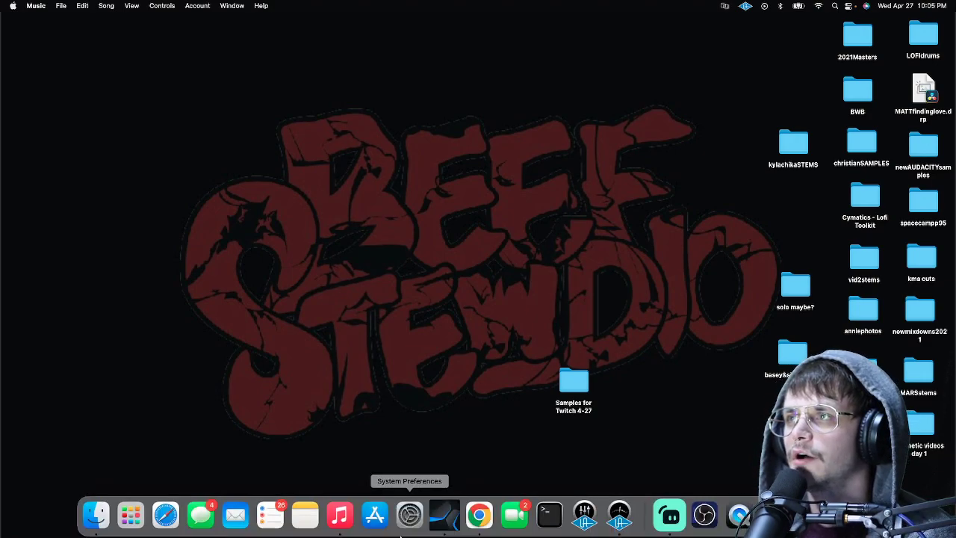
pyautogui.click(443, 514)
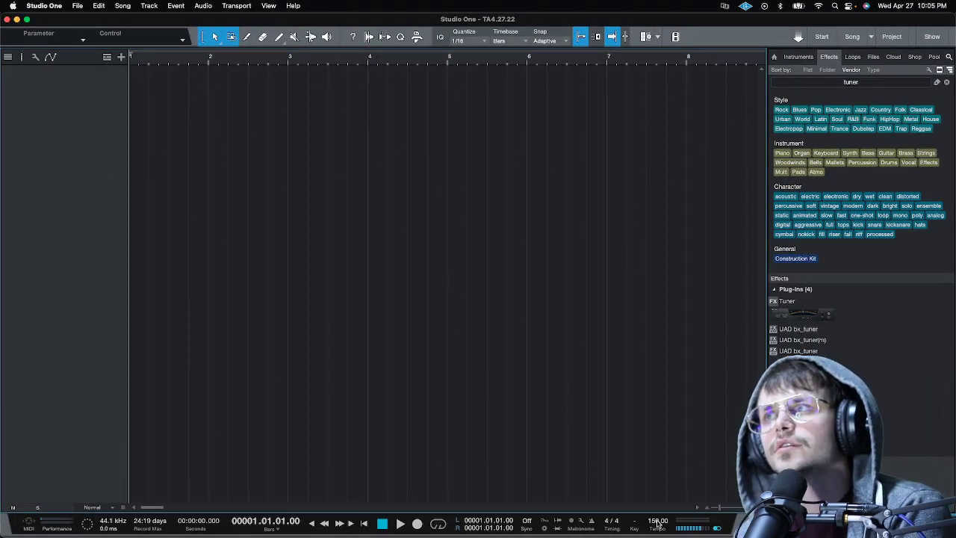
pyautogui.click(657, 522)
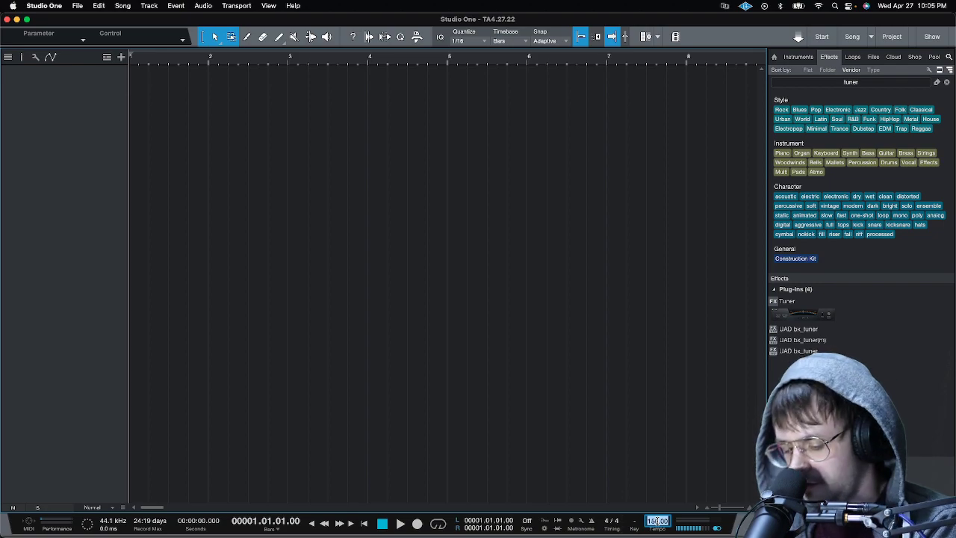
pyautogui.write('65')
pyautogui.press('Return')
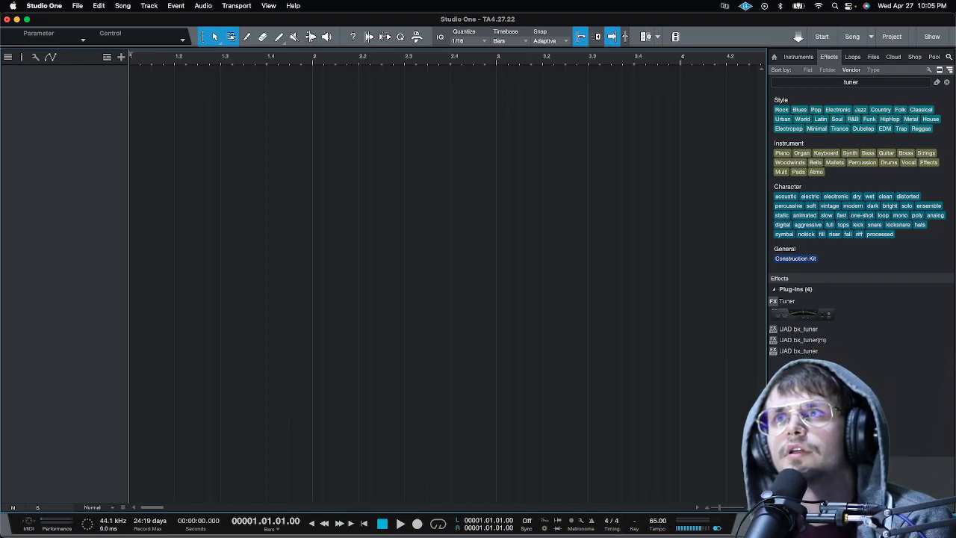
# Import the bkgrd vocals C# 65 sample onto a new track at bar 1 and play it from the start.
pyautogui.moveTo(821, 139); pyautogui.dragTo(151, 117)
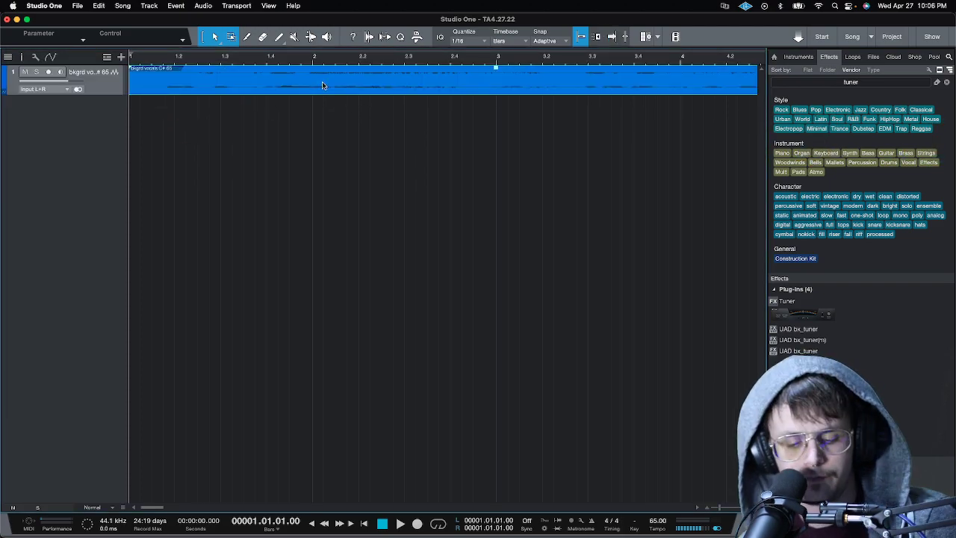
pyautogui.press('space')
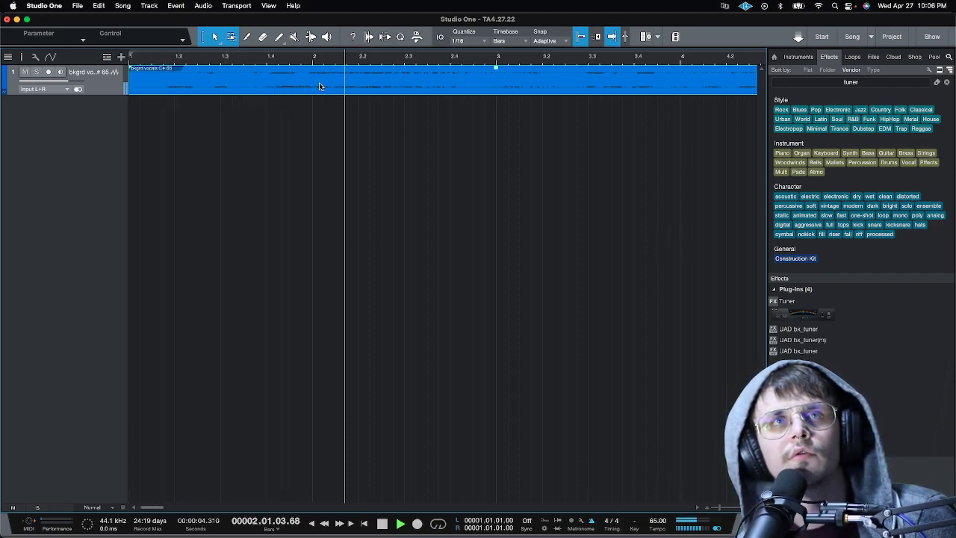
pyautogui.press('w')
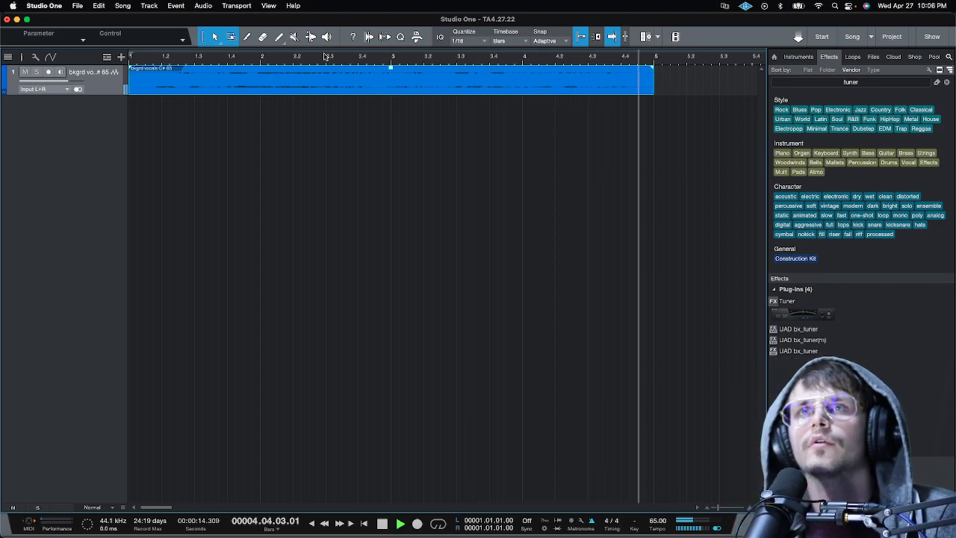
pyautogui.press('Home')
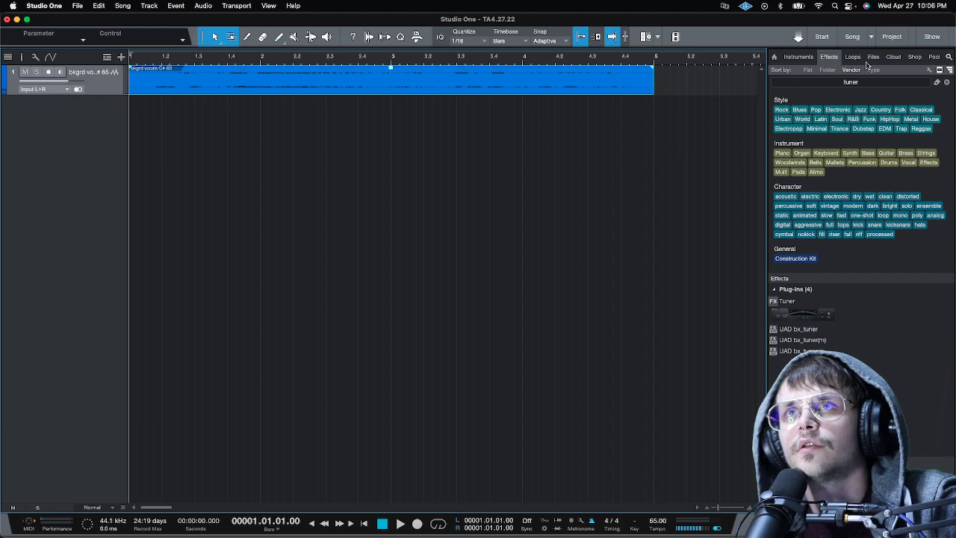
# Insert Antares Auto-Key on the background vocals track and play the clip through it to detect the key.
pyautogui.click(949, 57)
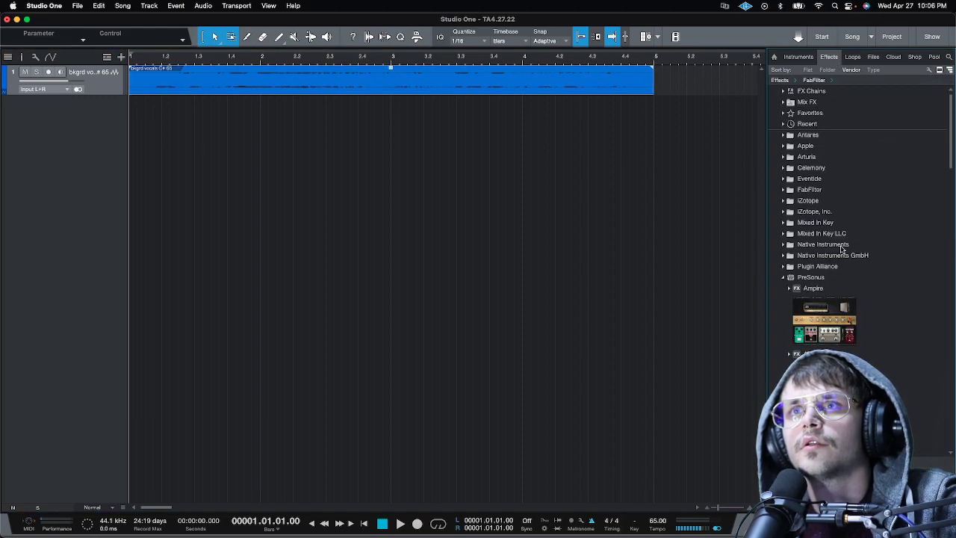
pyautogui.click(804, 279)
pyautogui.click(806, 135)
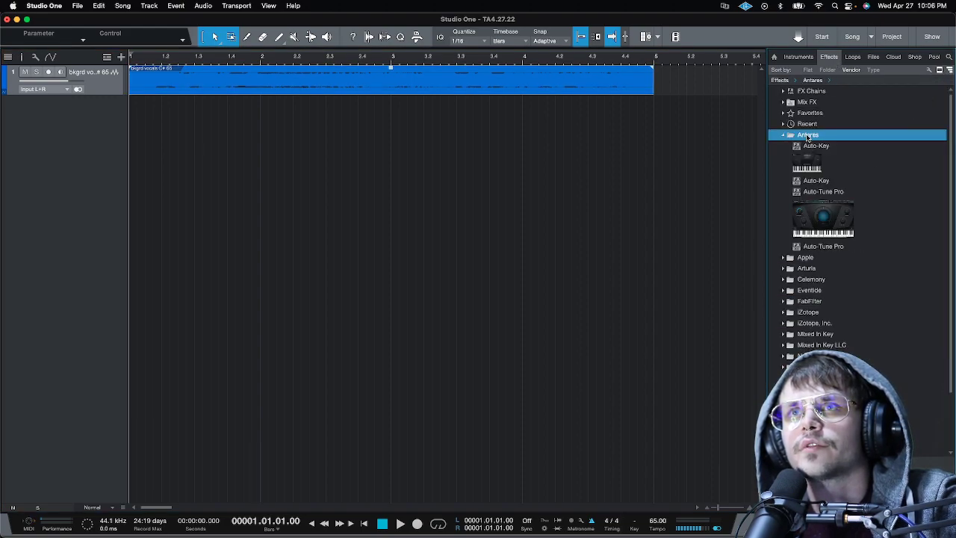
pyautogui.moveTo(806, 159); pyautogui.dragTo(95, 91)
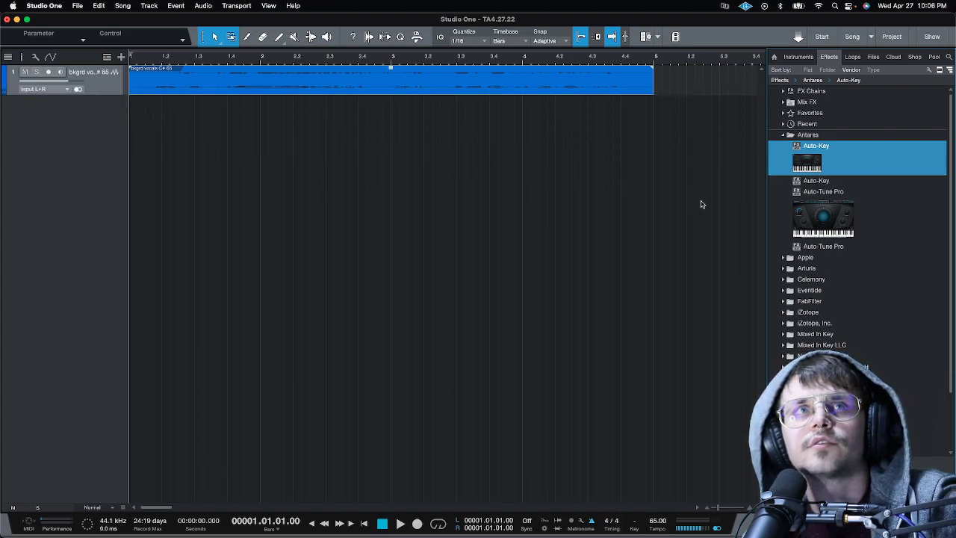
pyautogui.press('space')
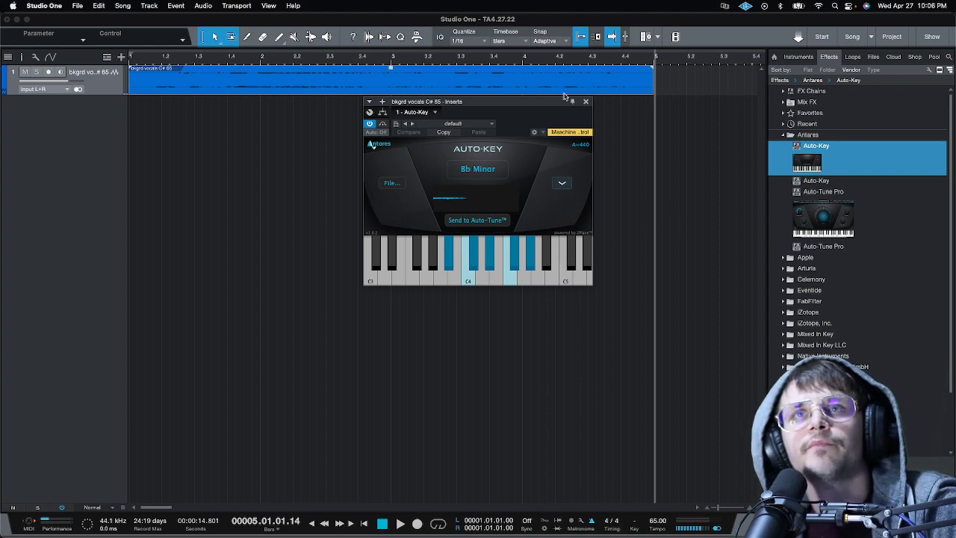
pyautogui.click(585, 101)
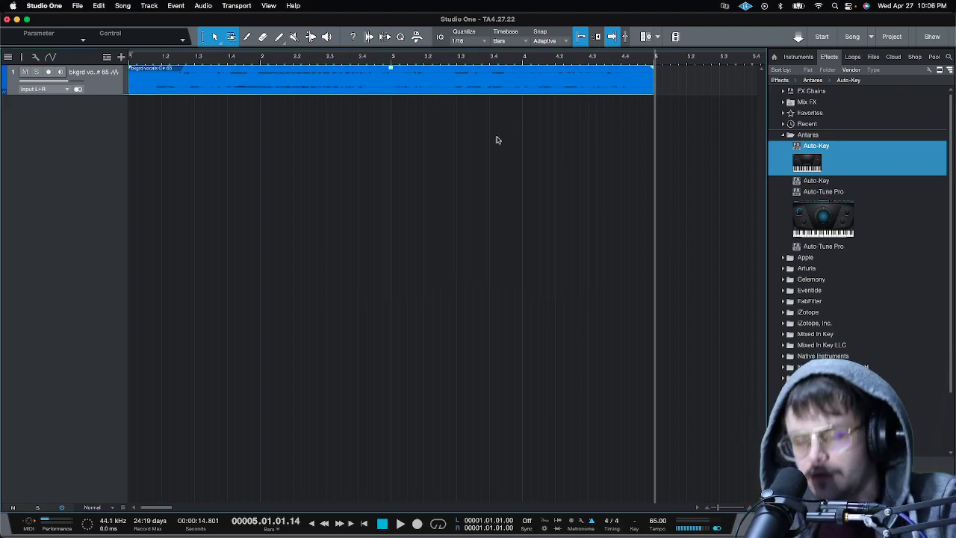
# Add the PreSonus Presence instrument on a new track below the background vocals.
pyautogui.click(782, 134)
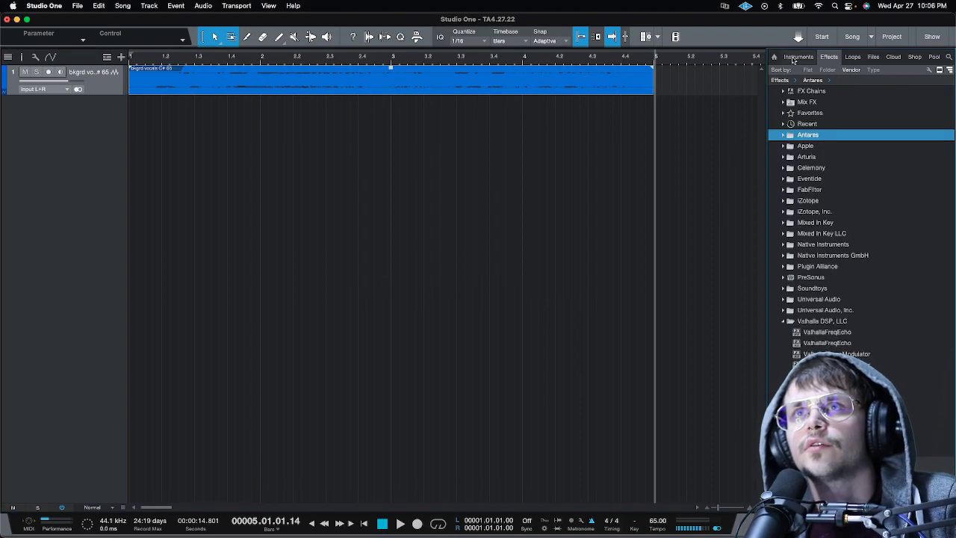
pyautogui.click(797, 57)
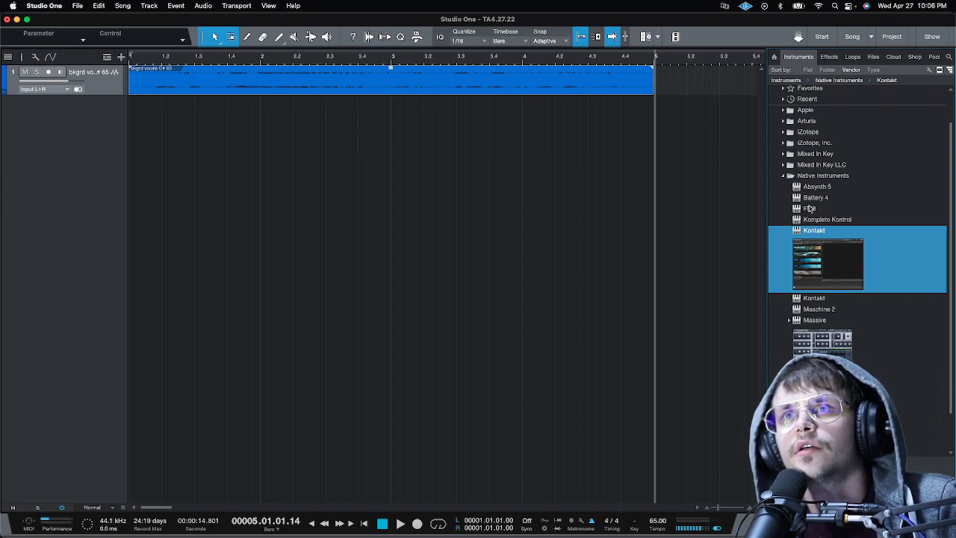
pyautogui.click(784, 176)
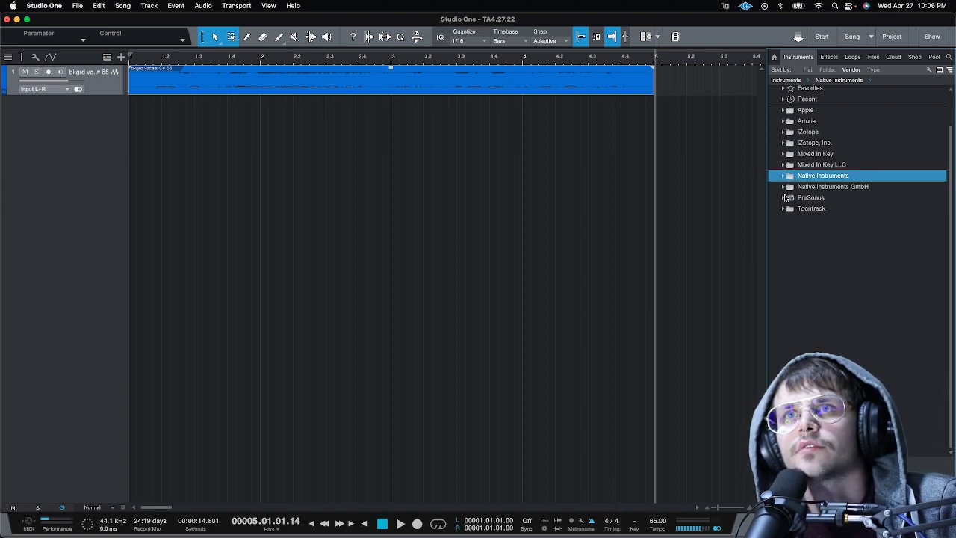
pyautogui.click(783, 197)
pyautogui.moveTo(819, 369); pyautogui.dragTo(105, 211)
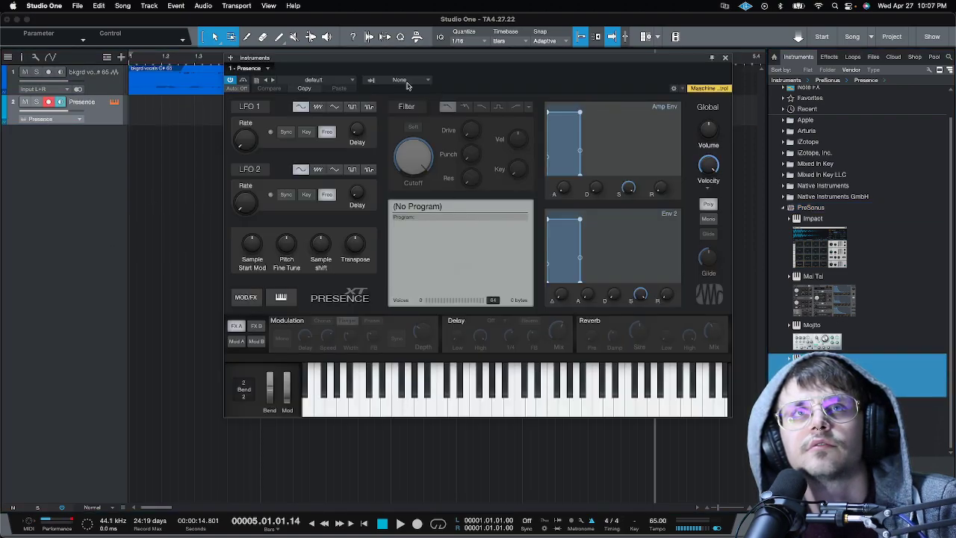
# Load the Acoustic Piano - Atmo preset in Presence and close the instrument window.
pyautogui.click(406, 80)
pyautogui.click(352, 79)
pyautogui.click(352, 80)
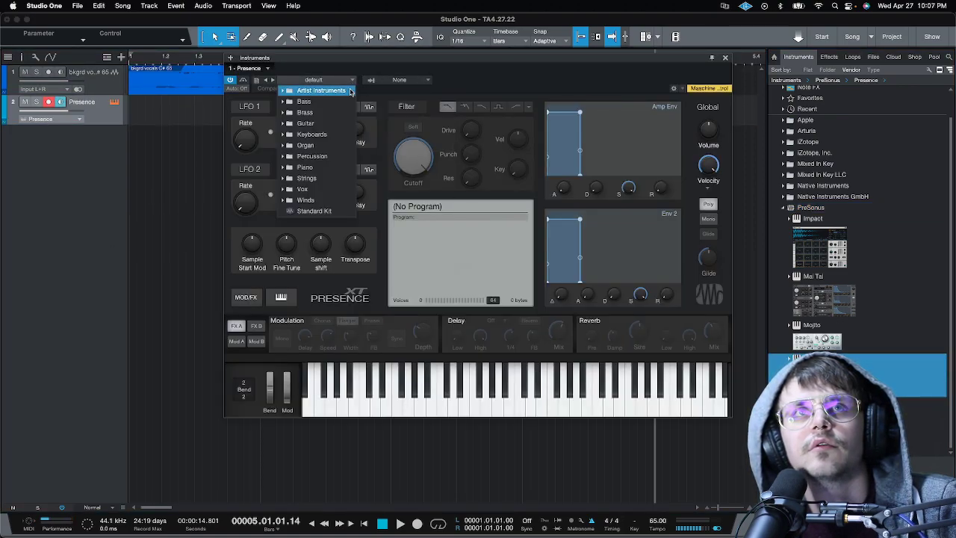
pyautogui.click(321, 166)
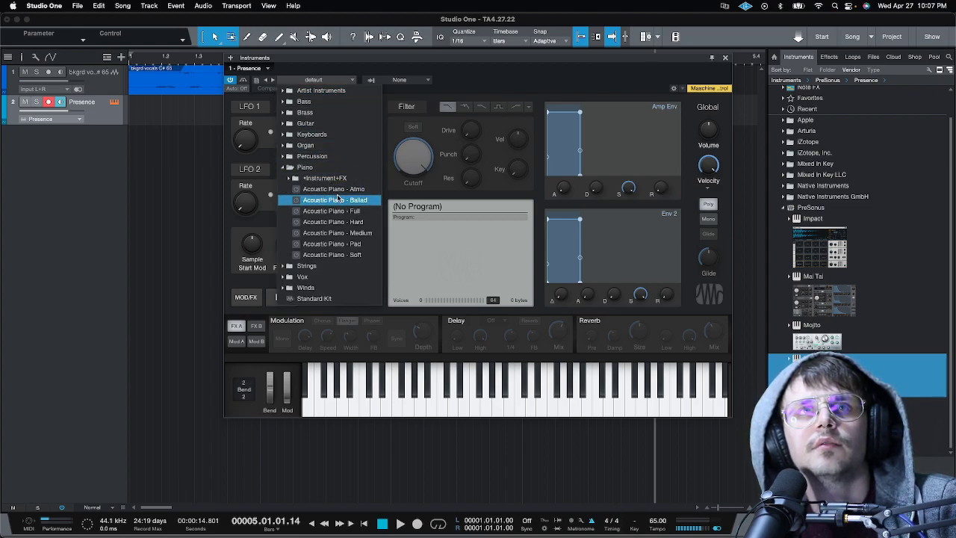
pyautogui.click(342, 191)
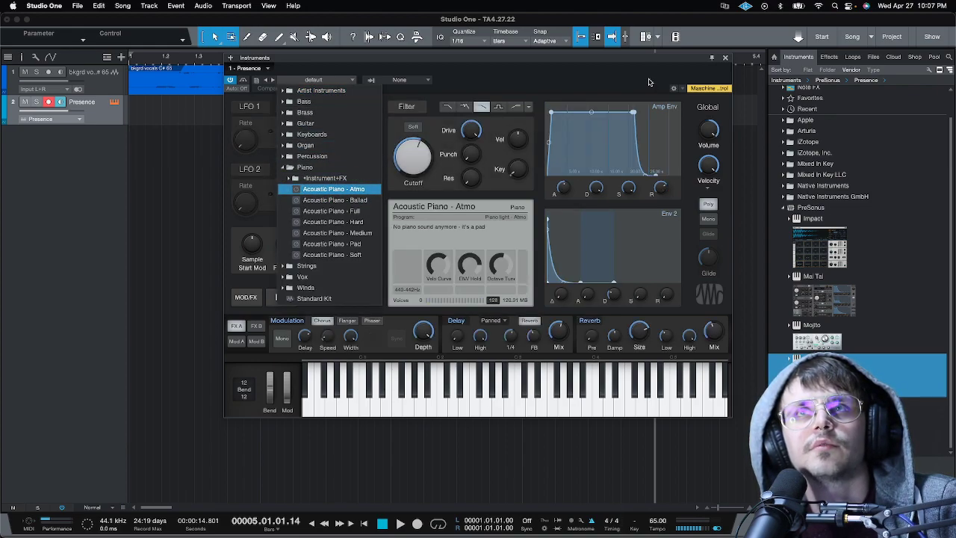
pyautogui.click(725, 59)
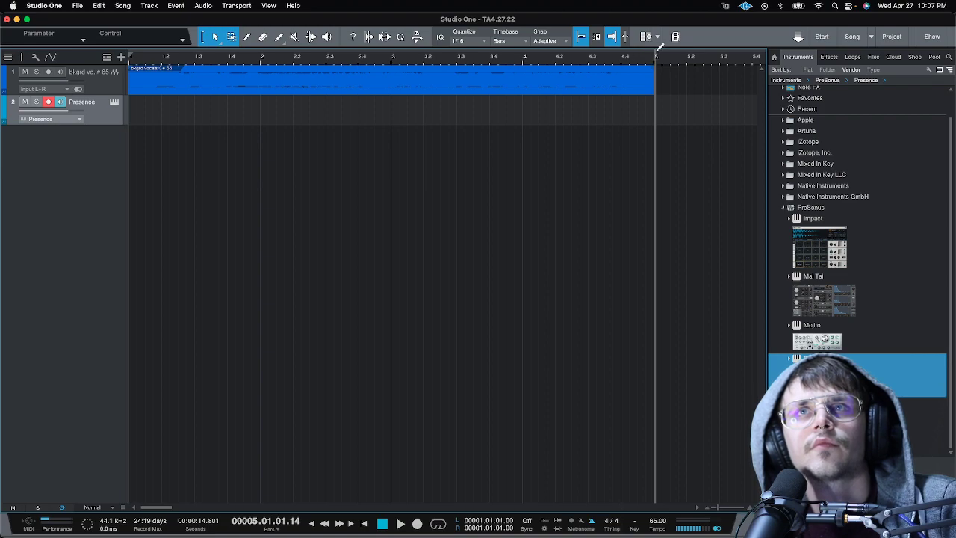
# Set the loop range from bar 1 to bar 5 over the vocal clip and play it.
pyautogui.moveTo(660, 47); pyautogui.dragTo(132, 50)
pyautogui.press(',')
pyautogui.press('space')
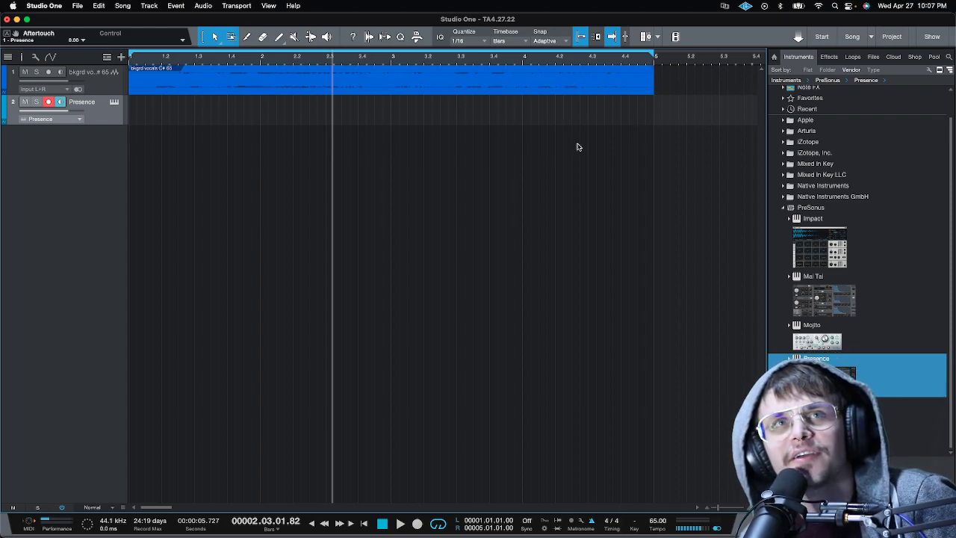
# Fill bars 1 to 5 of a new track with two consecutive Hats 65 clips and play the loop back.
pyautogui.press('w')
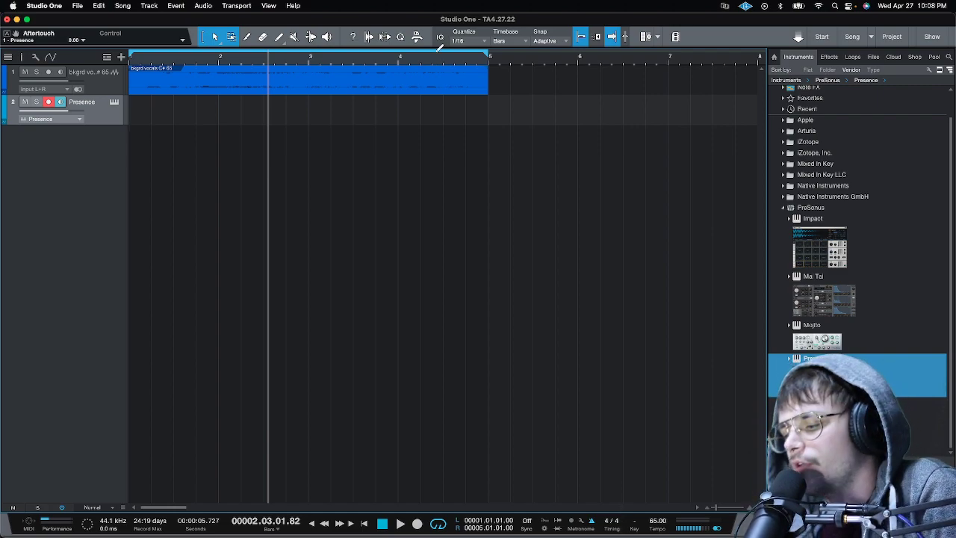
pyautogui.moveTo(753, 284); pyautogui.dragTo(146, 178)
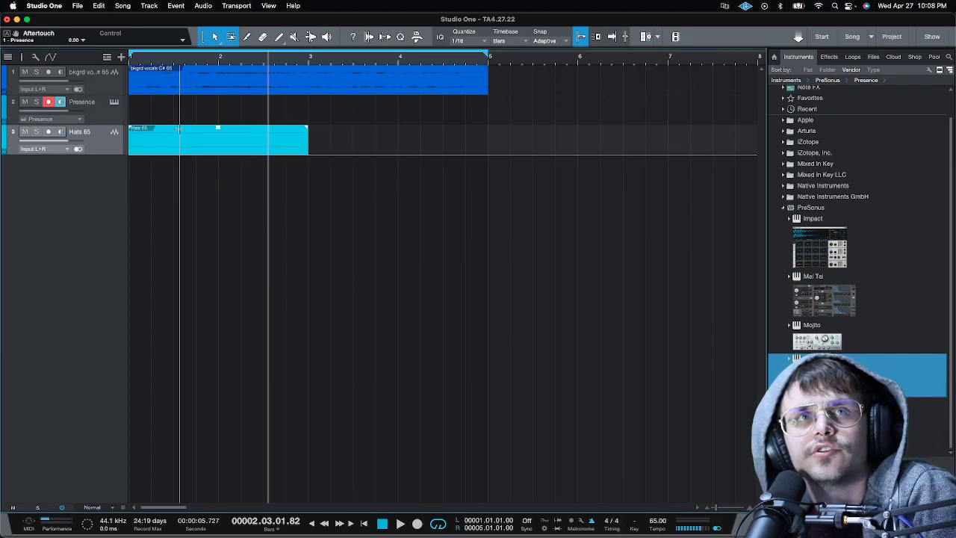
pyautogui.press('d')
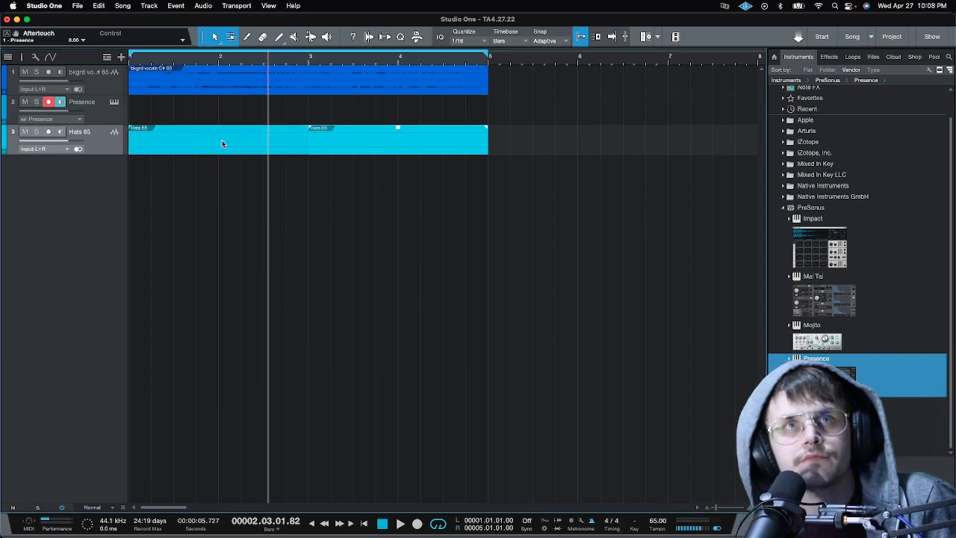
pyautogui.press('space')
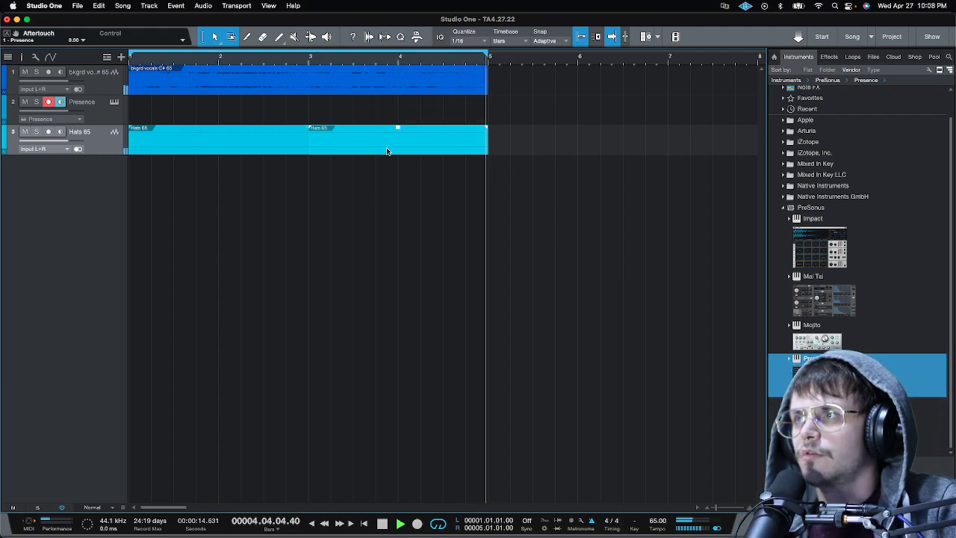
pyautogui.press('space')
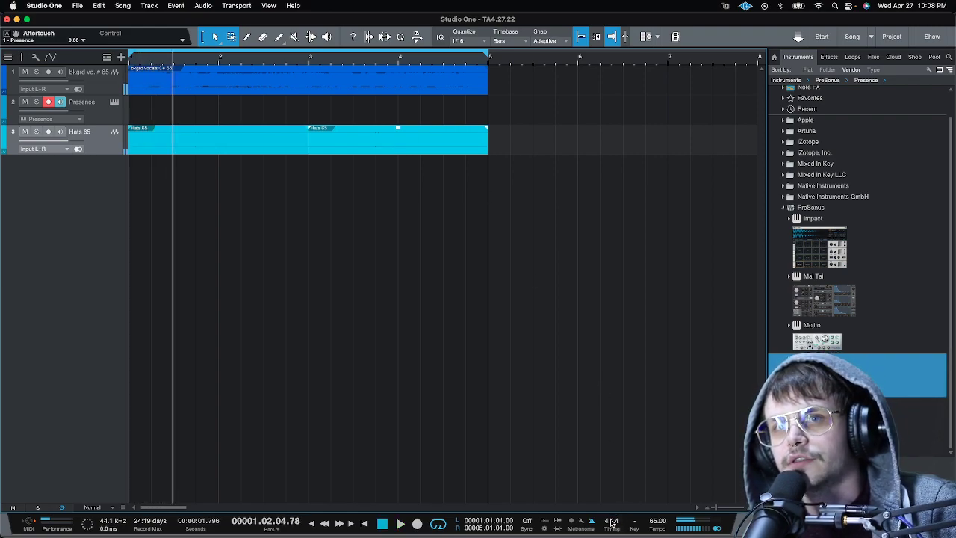
# Change the time signature to 3/4 and shift the vocal and both Hats 65 clips to start at bar 2.
pyautogui.click(609, 525)
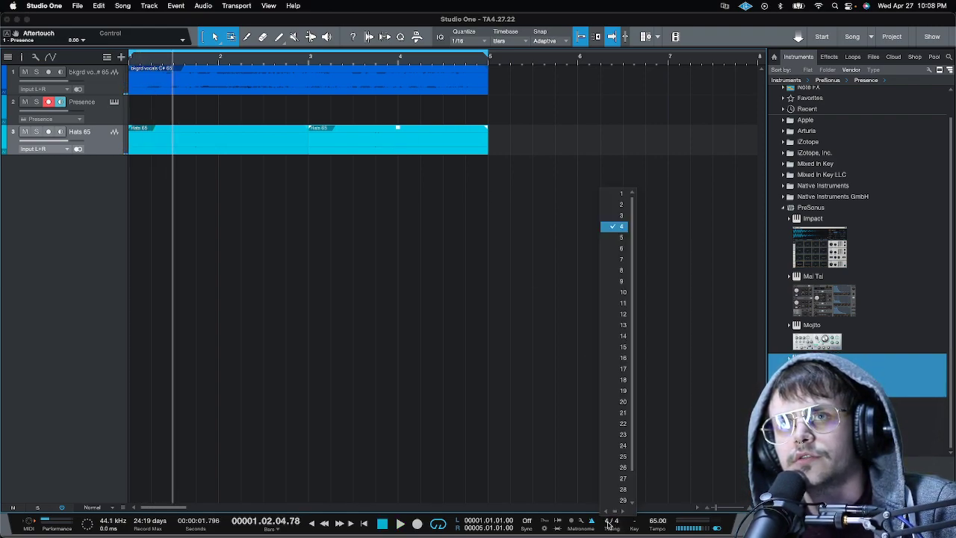
pyautogui.click(623, 222)
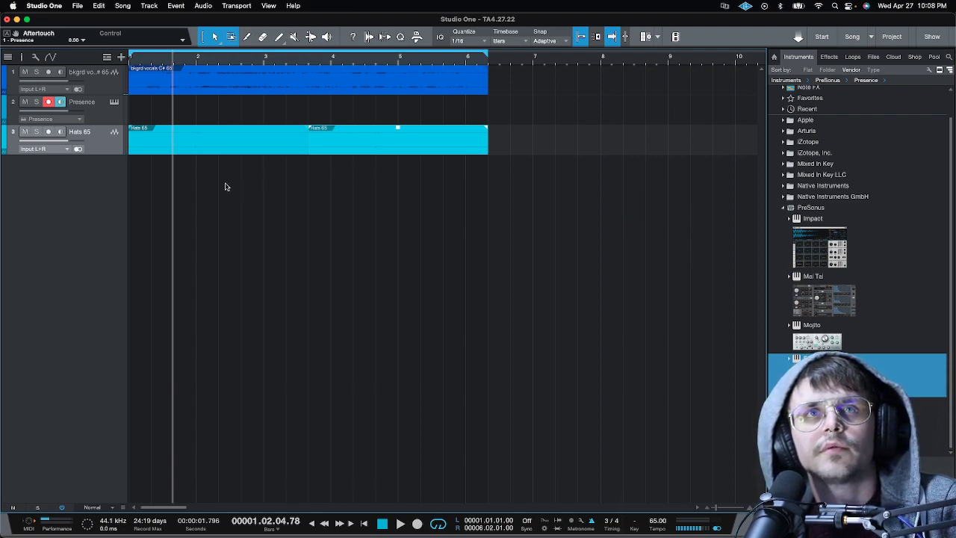
pyautogui.moveTo(224, 186); pyautogui.dragTo(302, 87)
pyautogui.click(455, 231)
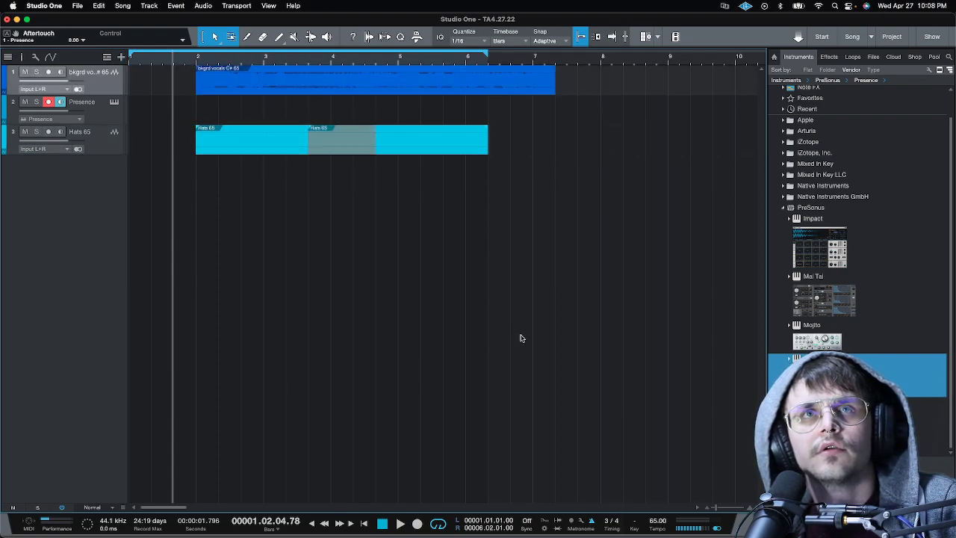
pyautogui.moveTo(437, 154); pyautogui.dragTo(498, 154)
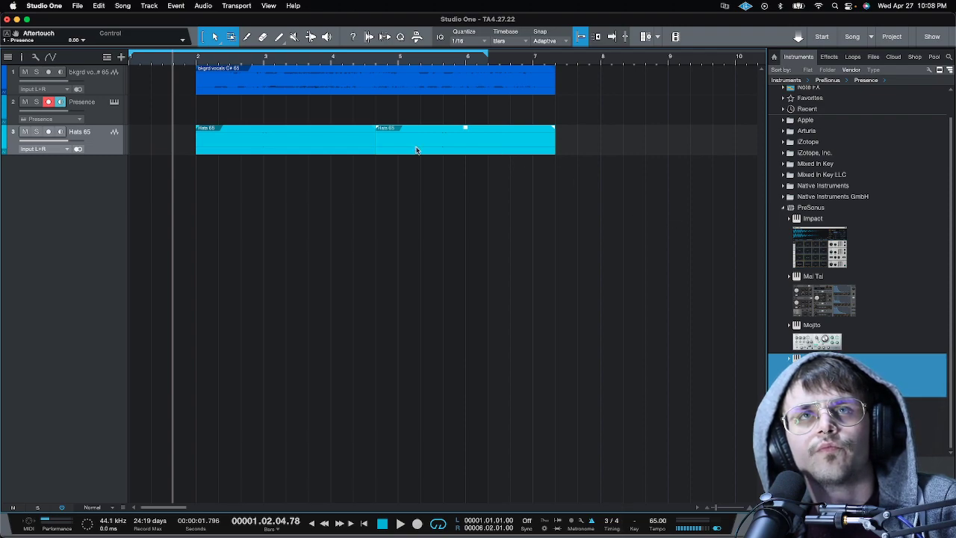
# Replace the second Hats 65 clip with a duplicate of the first, and return the time signature to 4/4.
pyautogui.press('super+z')
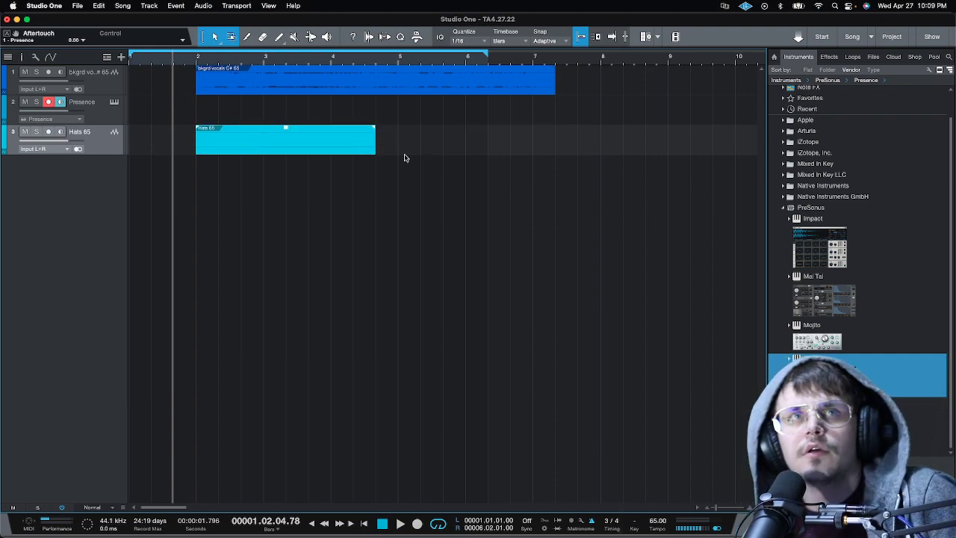
pyautogui.press('d')
pyautogui.moveTo(456, 150); pyautogui.dragTo(434, 155)
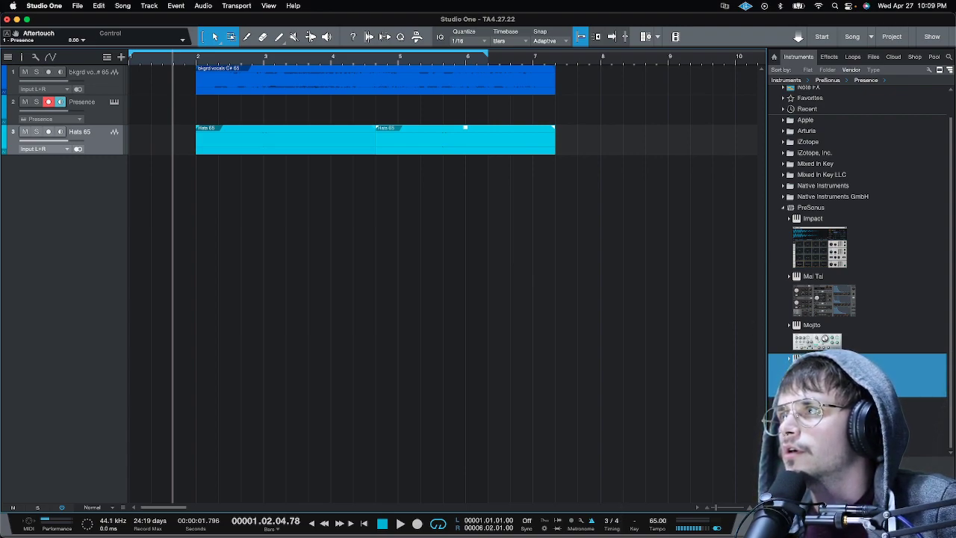
pyautogui.click(607, 521)
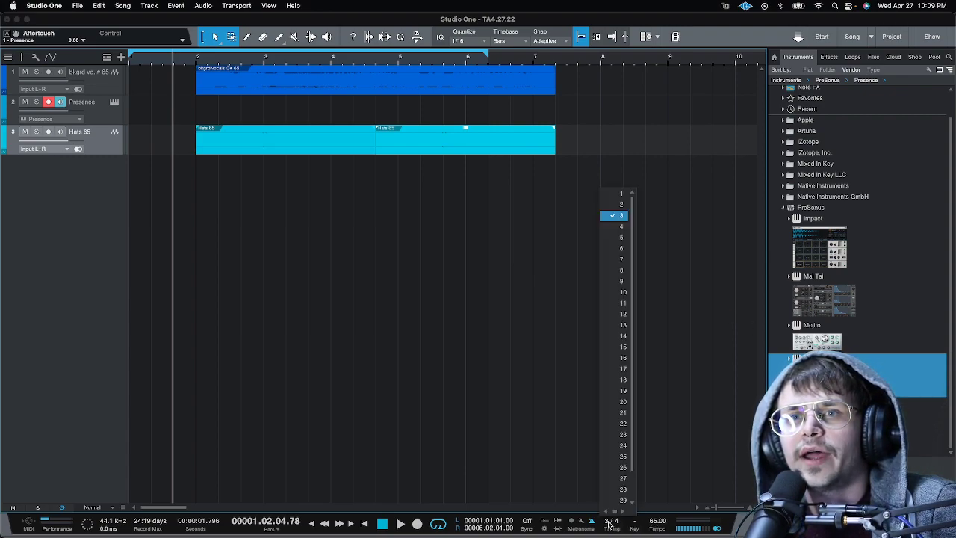
pyautogui.click(620, 226)
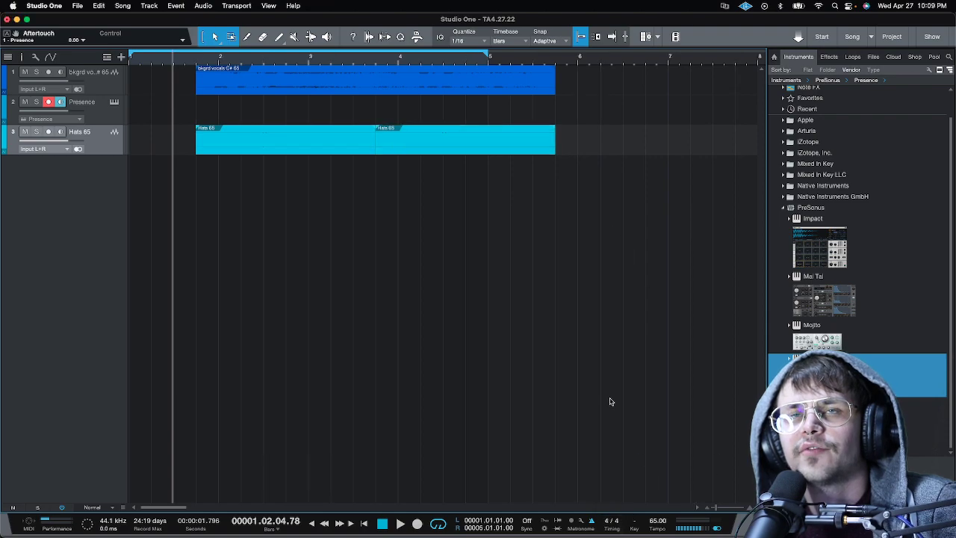
# Align the vocal and back-to-back Hats 65 clips to bar 2, and play a loop range from bar 2 to bar 6.
pyautogui.moveTo(224, 215); pyautogui.dragTo(296, 83)
pyautogui.moveTo(220, 52); pyautogui.dragTo(579, 61)
pyautogui.moveTo(454, 142); pyautogui.dragTo(475, 146)
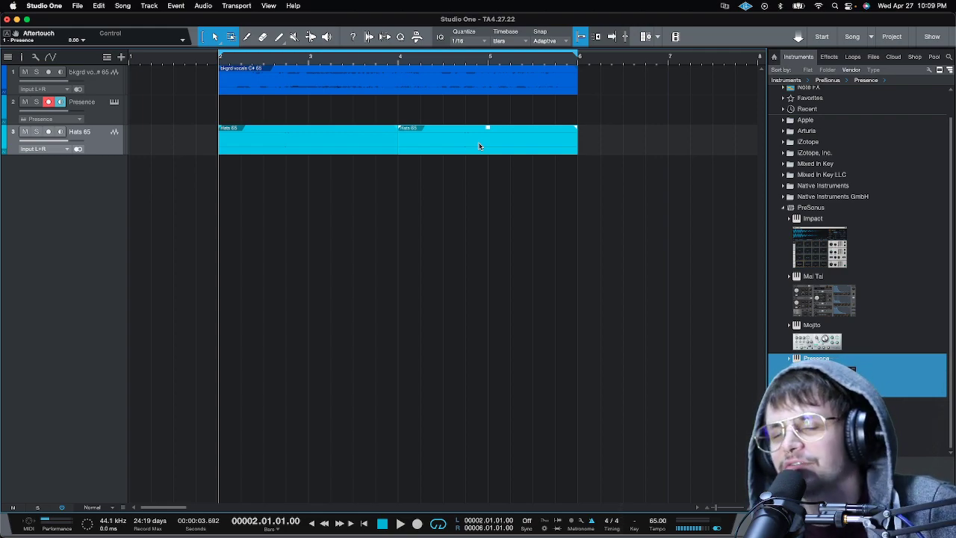
pyautogui.press('space')
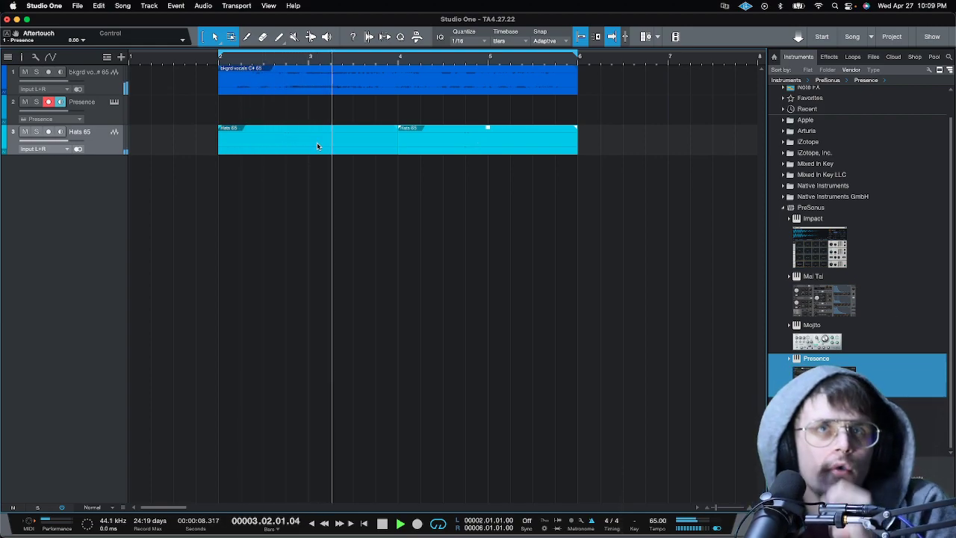
pyautogui.press('space')
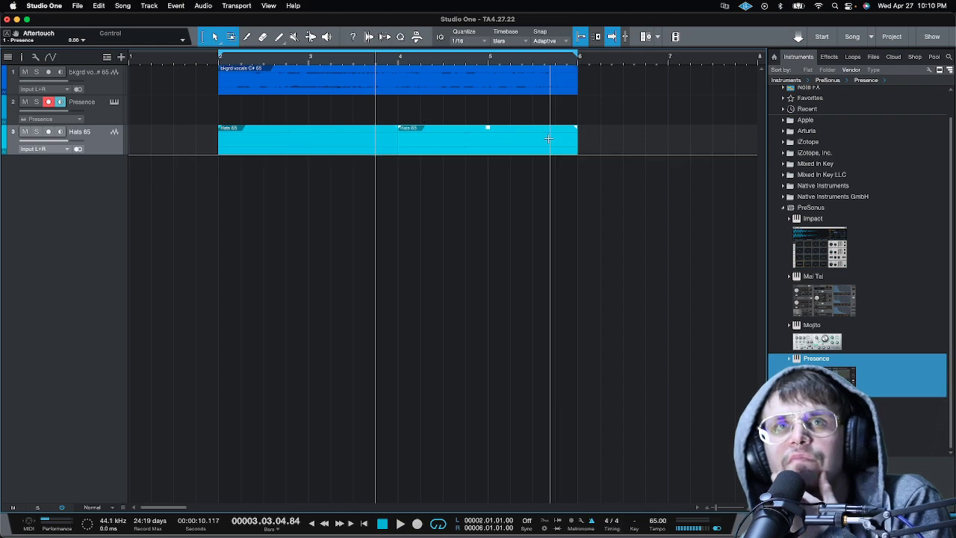
# Set the Speedup of the vocal clip and both Hats 65 clips to 0.80.
pyautogui.moveTo(605, 154); pyautogui.dragTo(268, 93)
pyautogui.rightClick(269, 94)
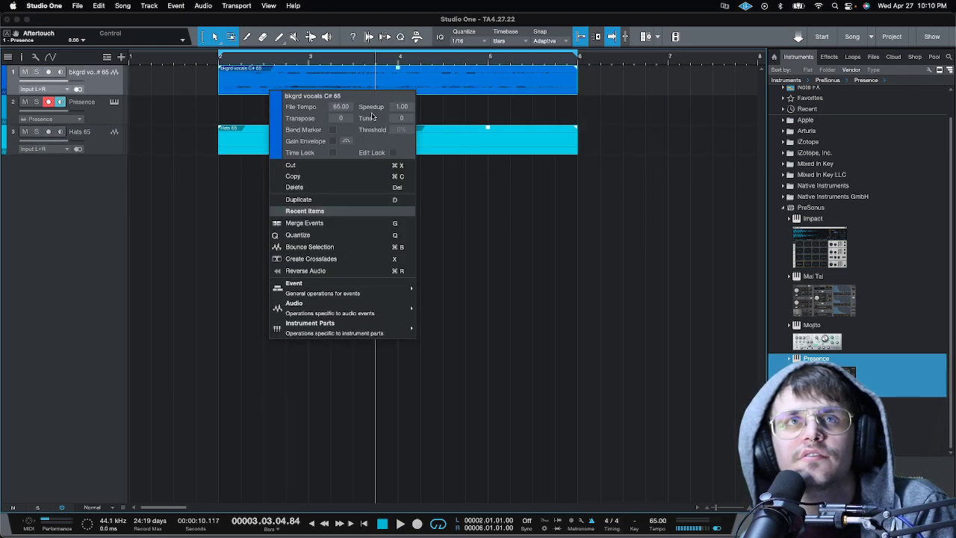
pyautogui.doubleClick(401, 107)
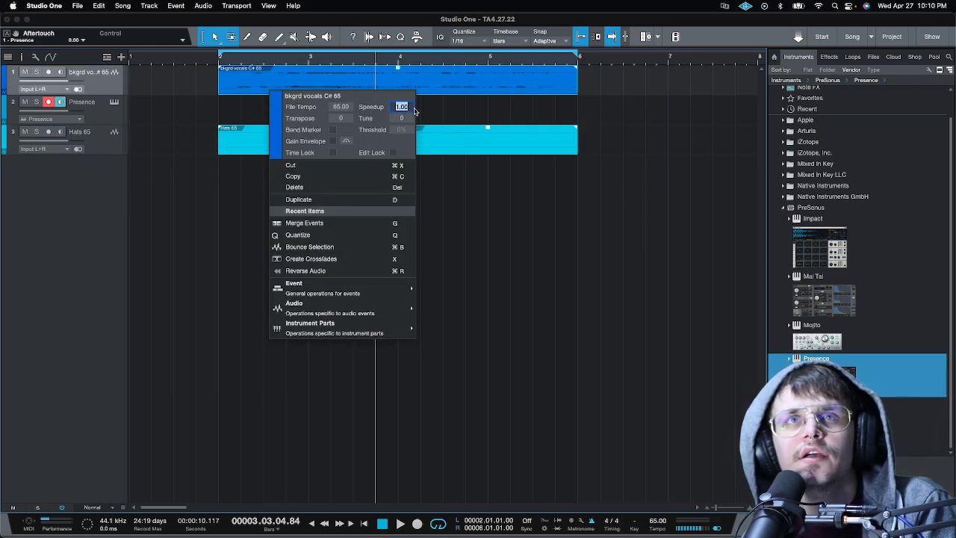
pyautogui.press('BackSpace')
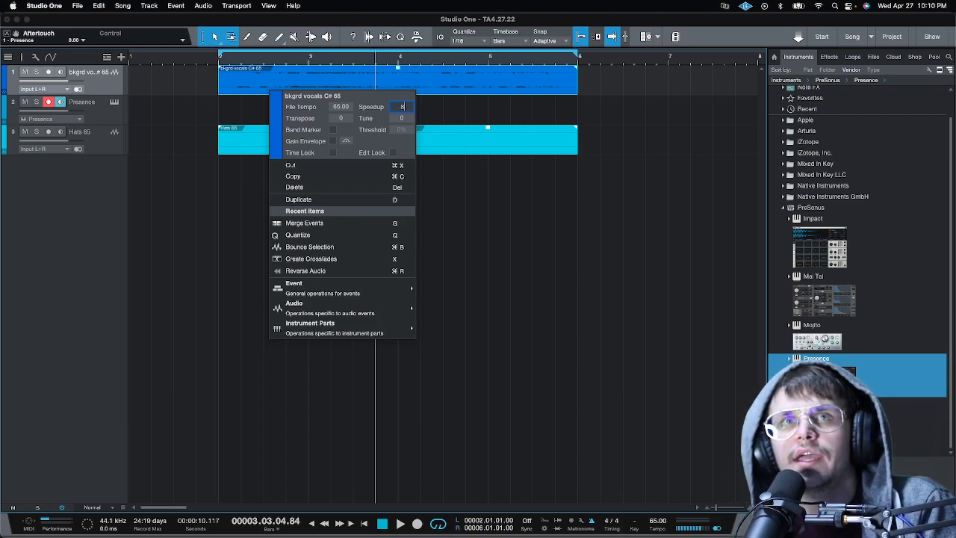
pyautogui.press('Return')
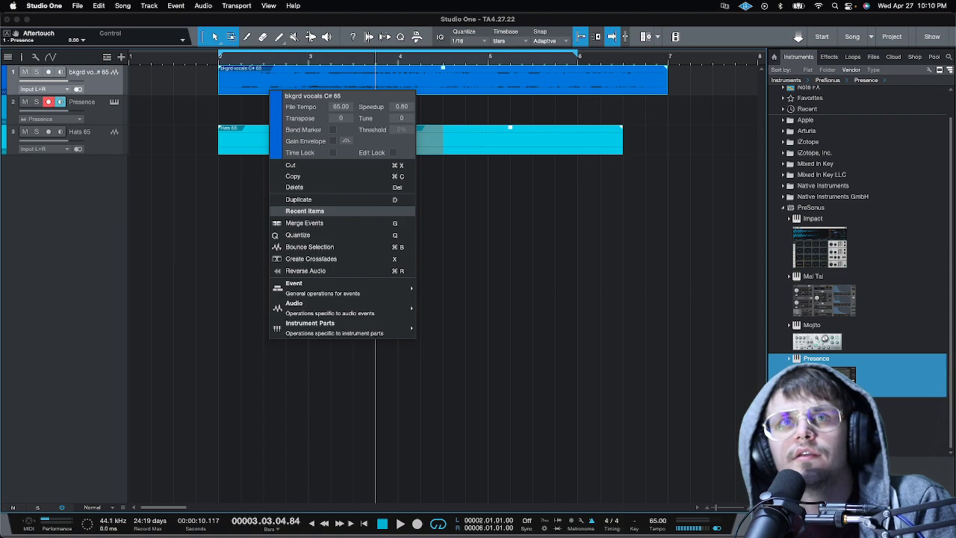
pyautogui.click(601, 317)
# Place the second Hats 65 clip directly after the first and realign the vocal and hats clips to start at bar 2.
pyautogui.moveTo(508, 154); pyautogui.dragTo(572, 152)
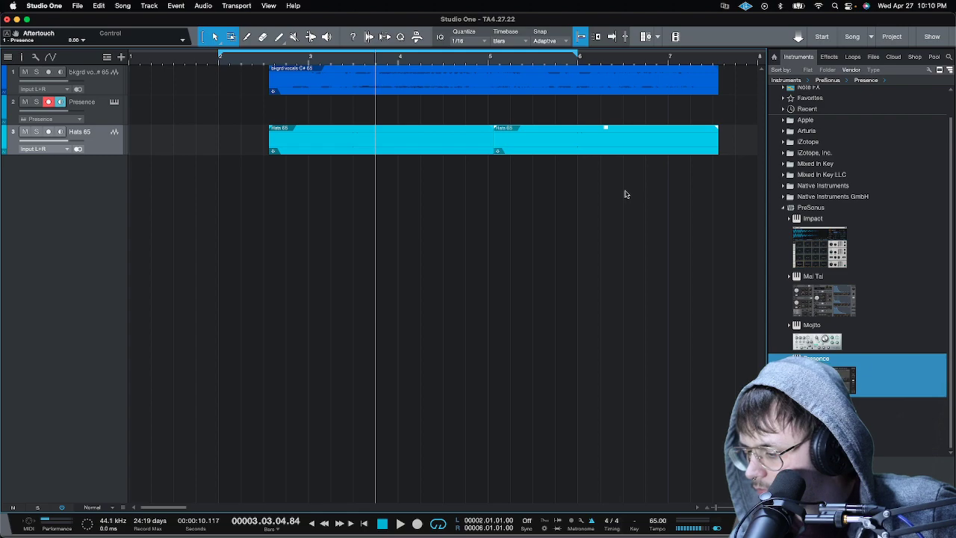
pyautogui.moveTo(648, 179); pyautogui.dragTo(556, 86)
pyautogui.moveTo(358, 148); pyautogui.dragTo(304, 147)
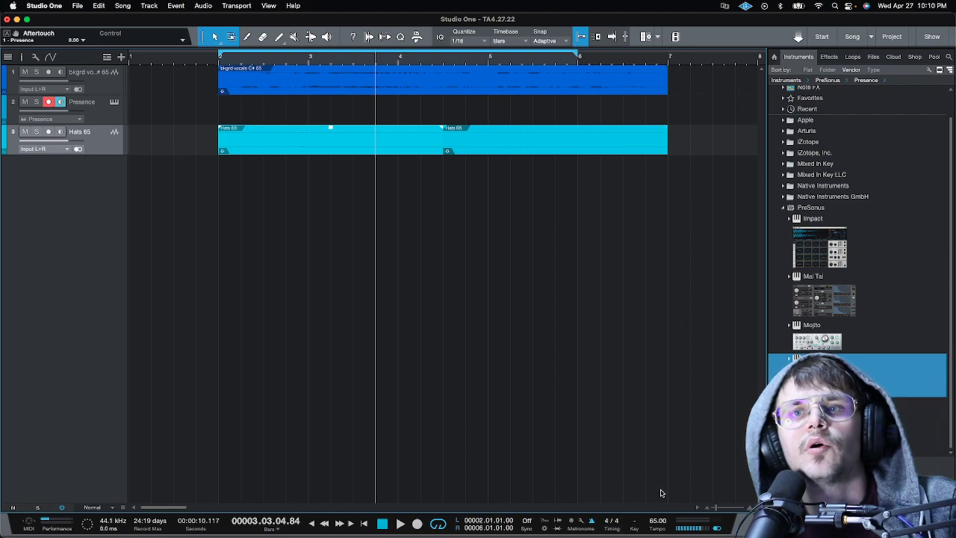
# Try a song tempo of 115 BPM and set it back to 65 BPM.
pyautogui.doubleClick(657, 525)
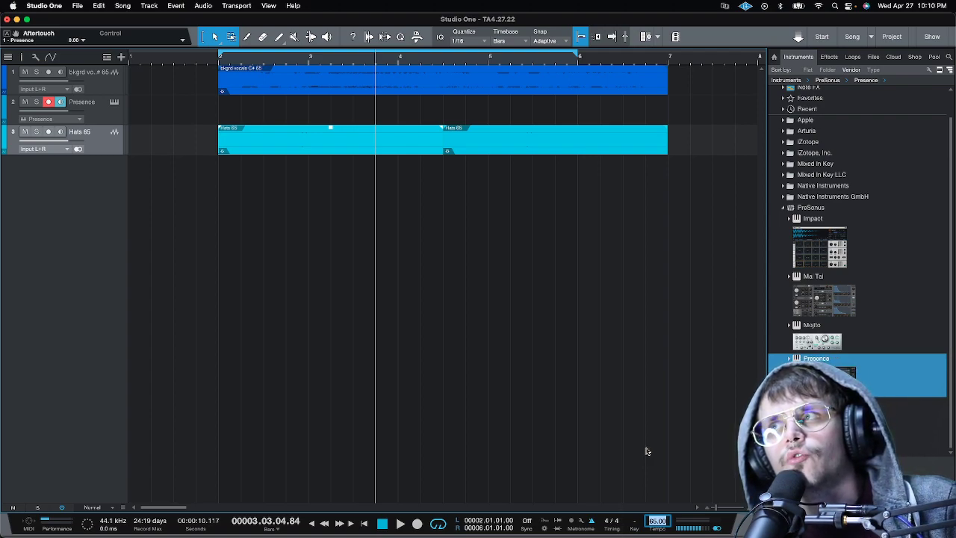
pyautogui.write('115')
pyautogui.press('Return')
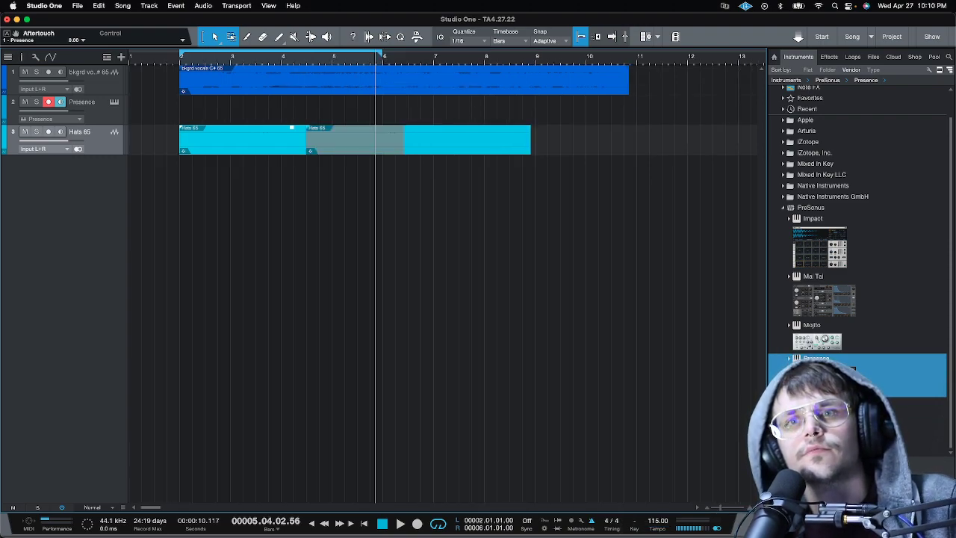
pyautogui.click(658, 521)
pyautogui.press('Escape')
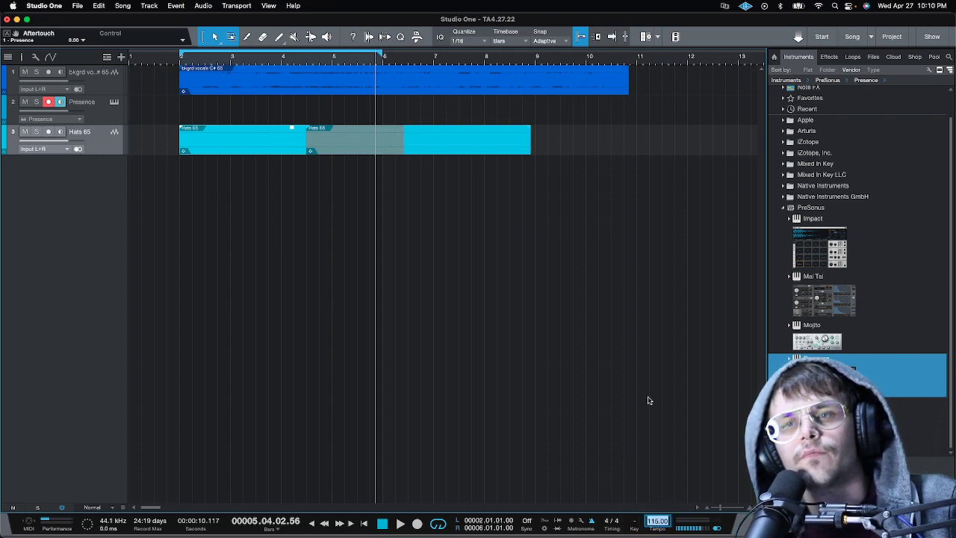
pyautogui.write('65')
pyautogui.press('Return')
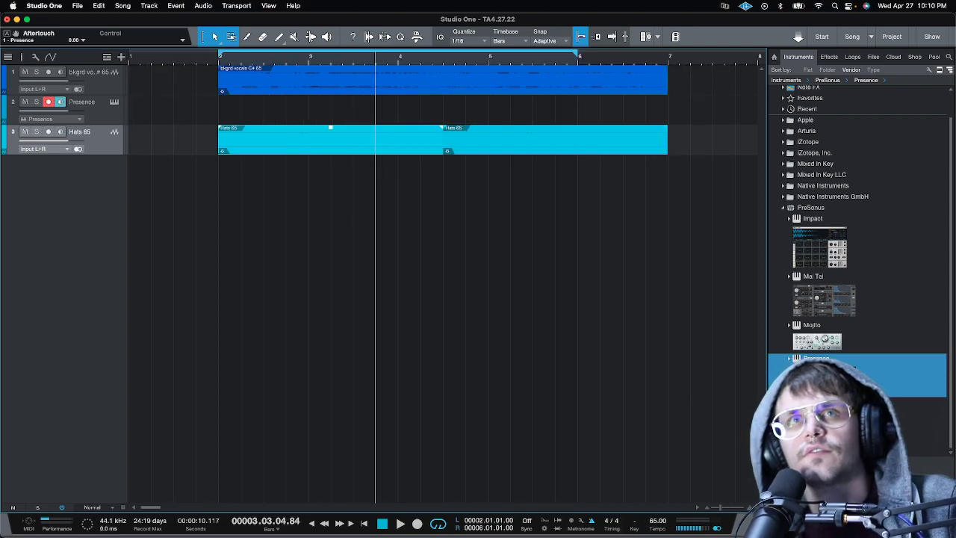
# Try song tempos of 50 and 45 BPM to fit the slowed vocal clip to the bar grid.
pyautogui.click(657, 521)
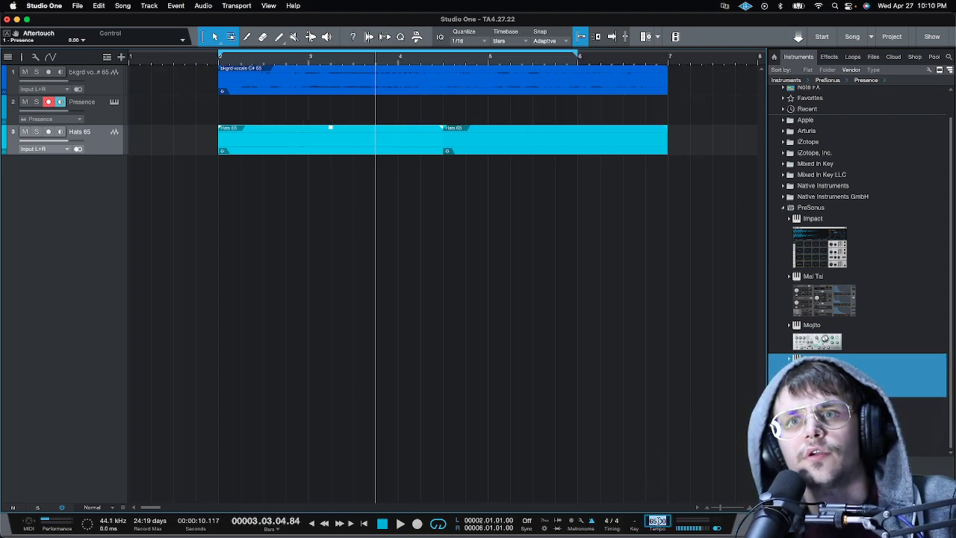
pyautogui.write('50')
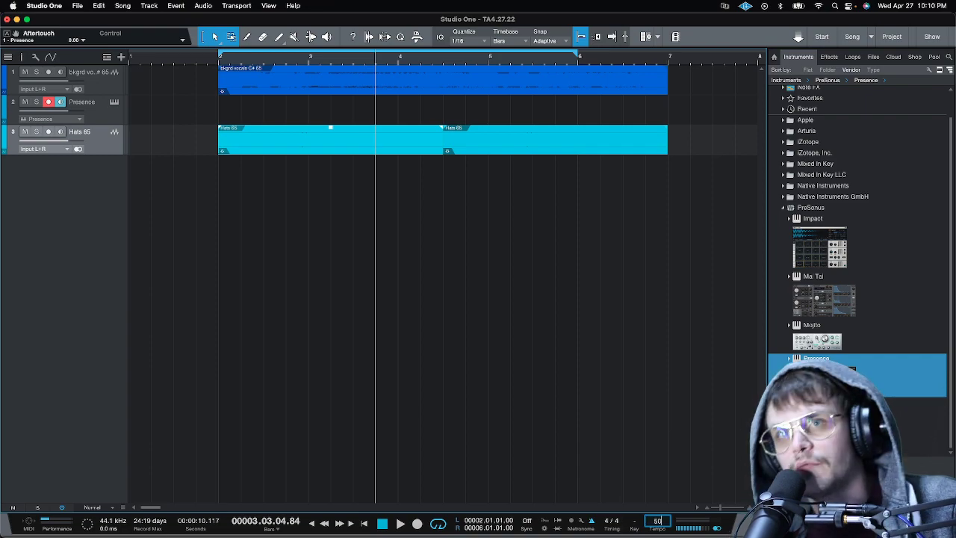
pyautogui.press('Return')
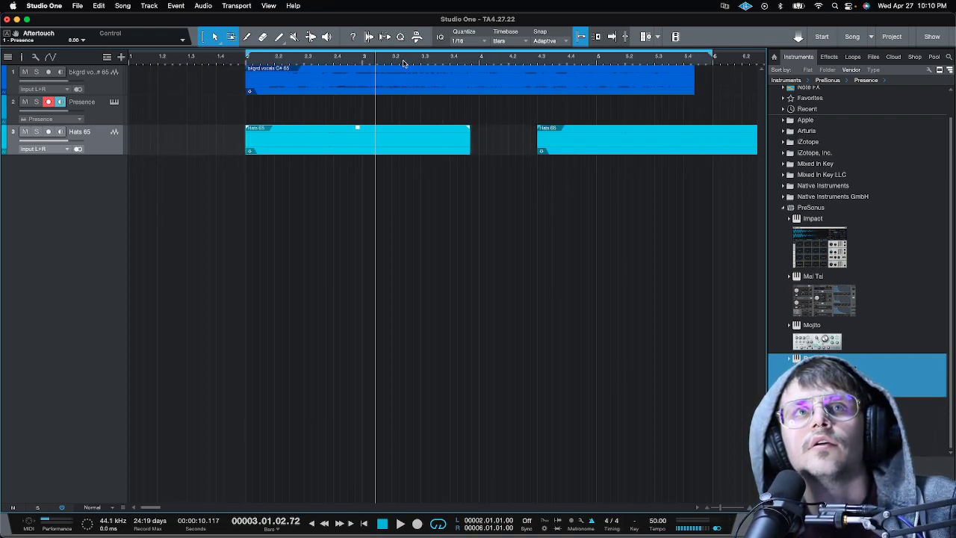
pyautogui.press('w')
pyautogui.click(660, 521)
pyautogui.write('45')
pyautogui.press('Return')
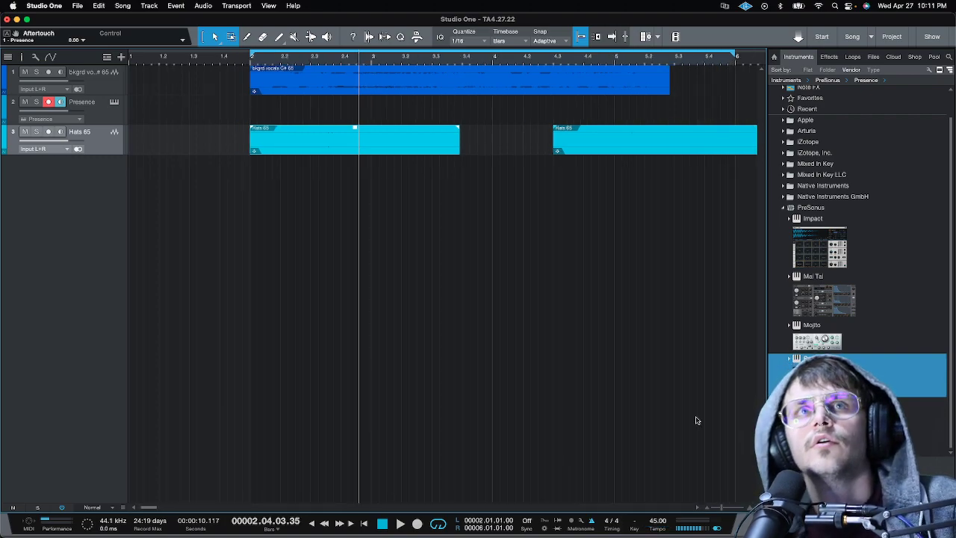
# Test song tempos of 55, 58 and 53 BPM against the end of the slowed vocal clip.
pyautogui.click(659, 520)
pyautogui.write('55')
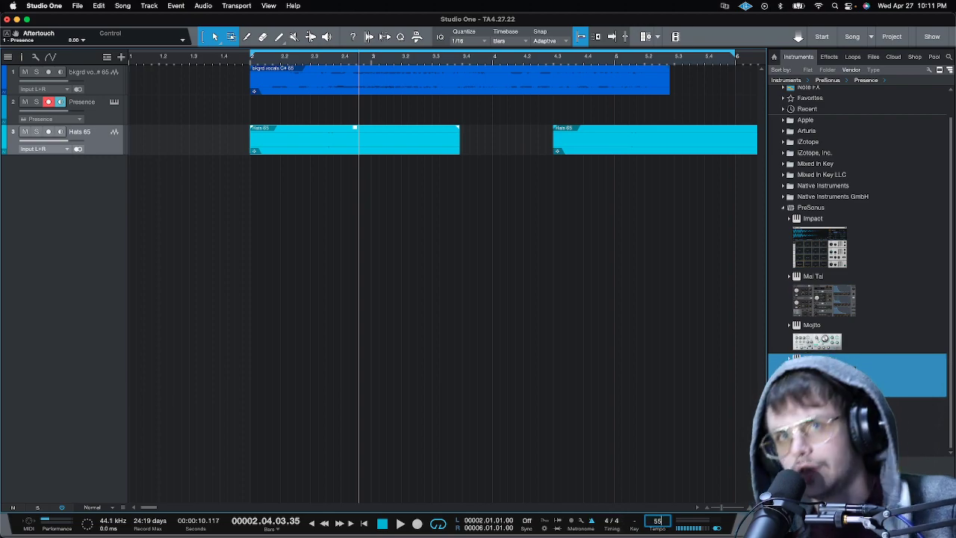
pyautogui.press('Return')
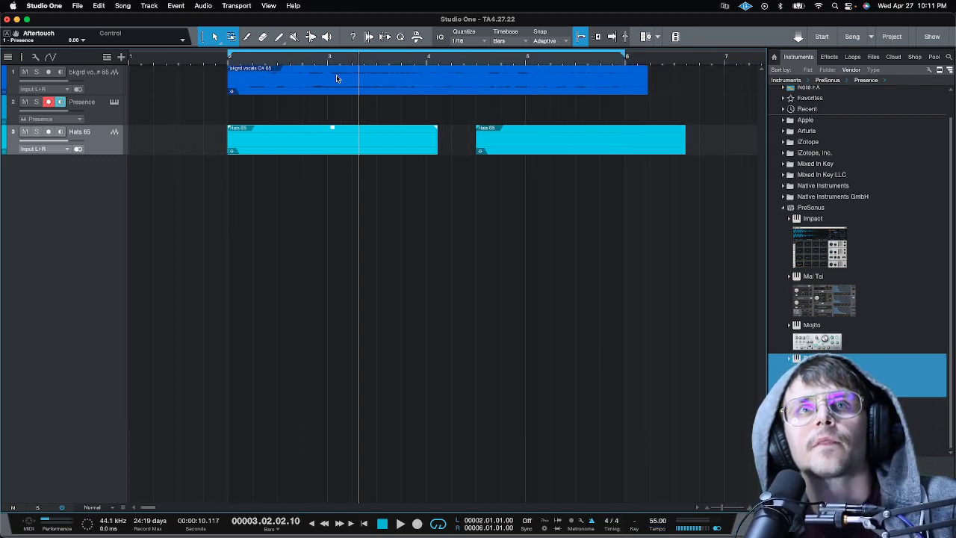
pyautogui.click(659, 521)
pyautogui.write('58')
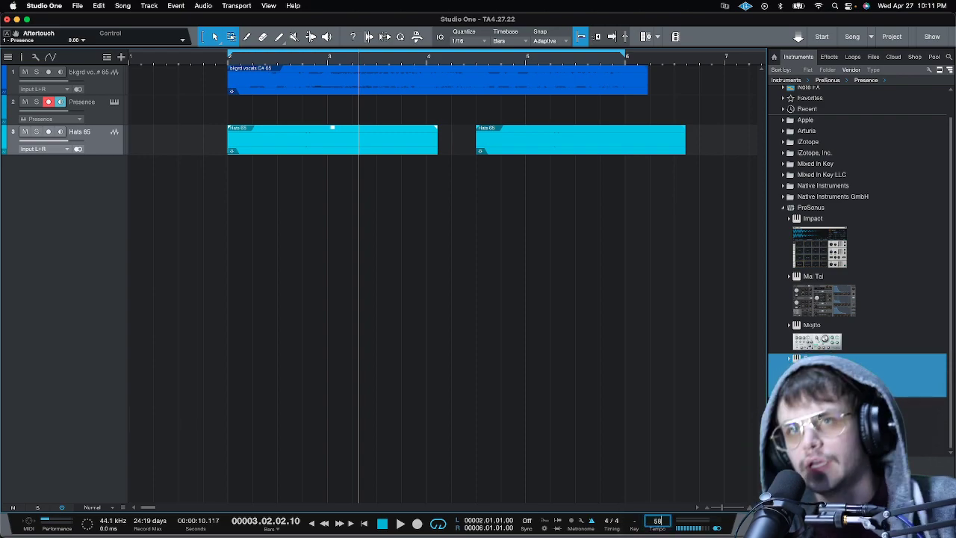
pyautogui.press('Return')
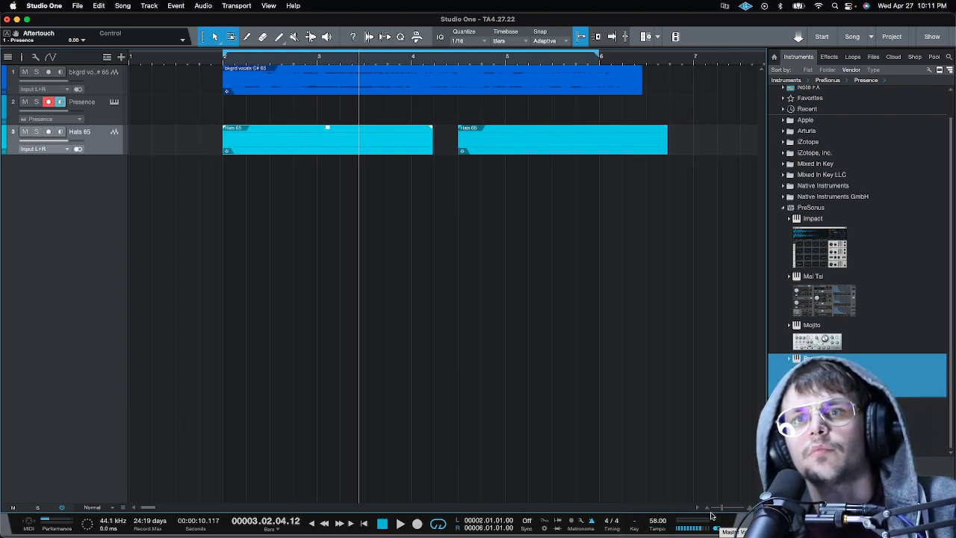
pyautogui.click(657, 520)
pyautogui.write('53')
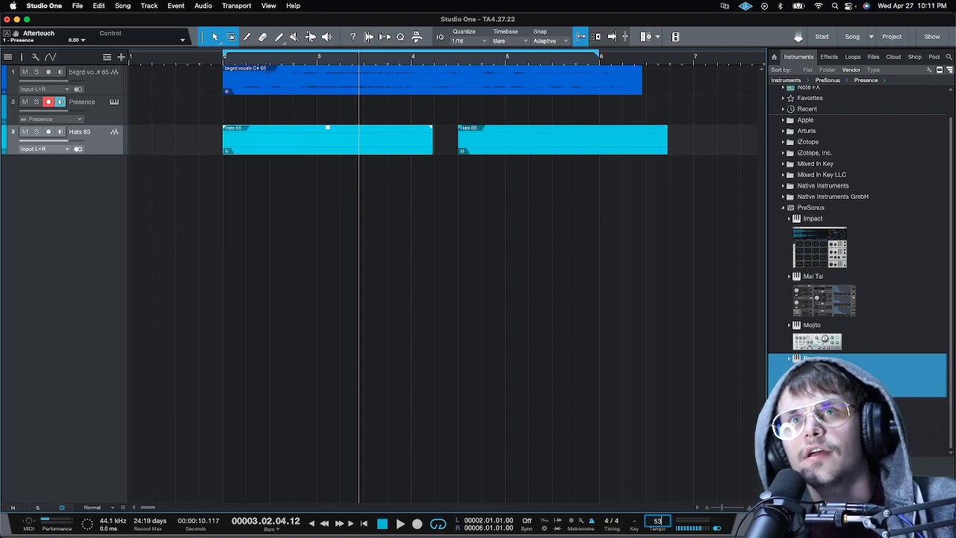
pyautogui.press('Return')
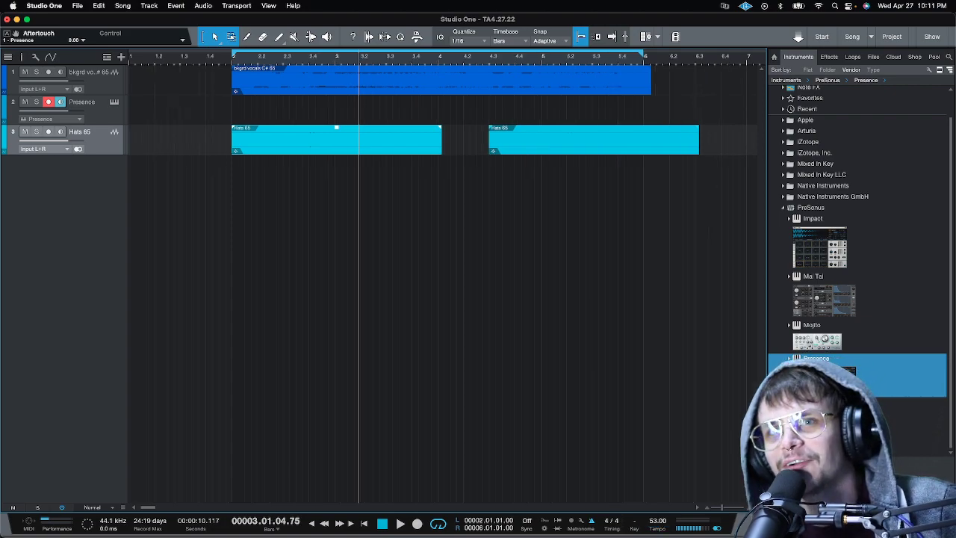
# Set the song tempo to 52 BPM and play the loop with the second Hats 65 clip moved directly behind the first.
pyautogui.click(657, 520)
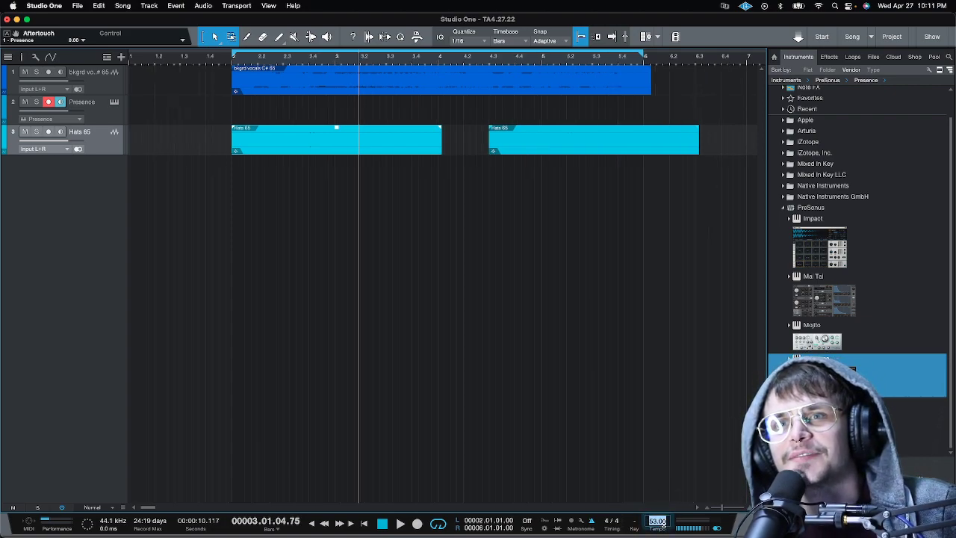
pyautogui.write('52')
pyautogui.press('Return')
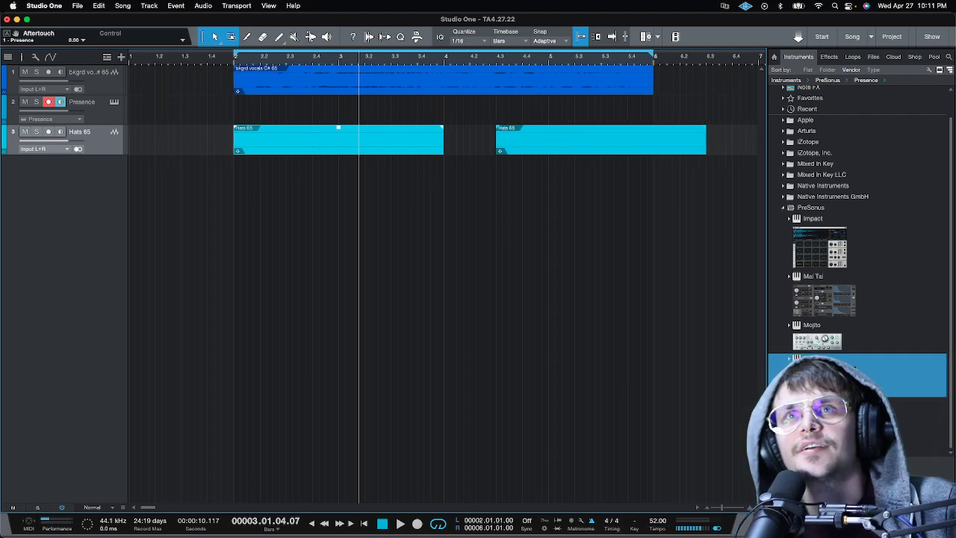
pyautogui.moveTo(560, 150); pyautogui.dragTo(511, 153)
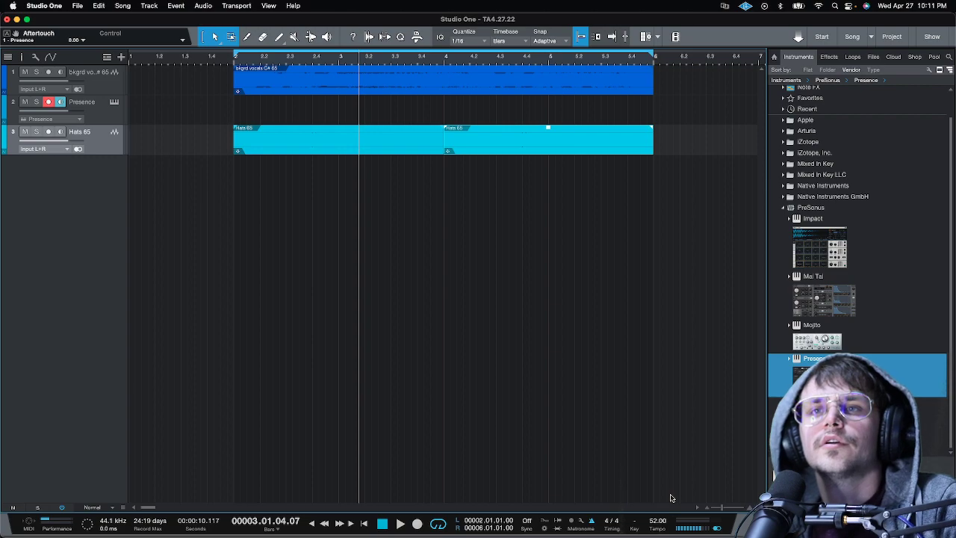
pyautogui.press('space')
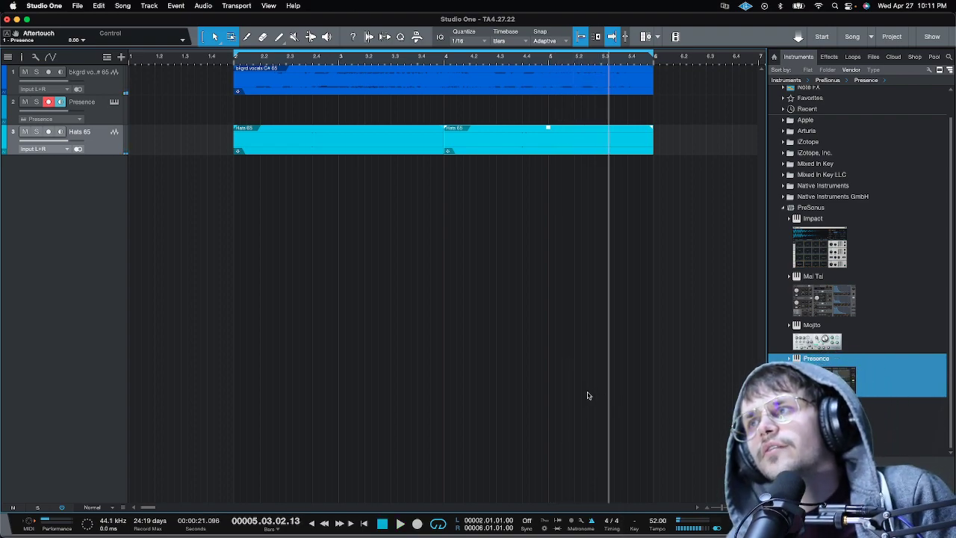
# Set the audio device block size to 2048 samples in the preferences.
pyautogui.press('Home')
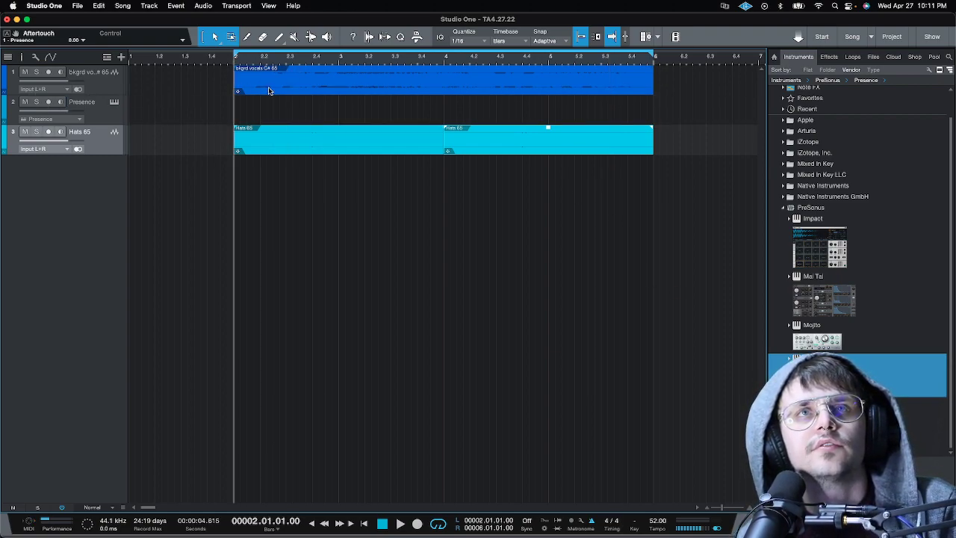
pyautogui.click(269, 90)
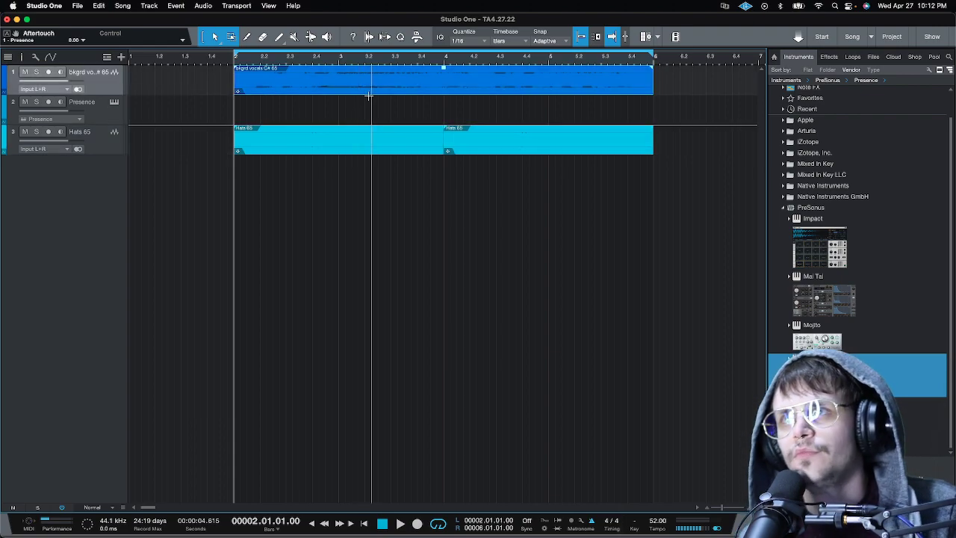
pyautogui.click(783, 208)
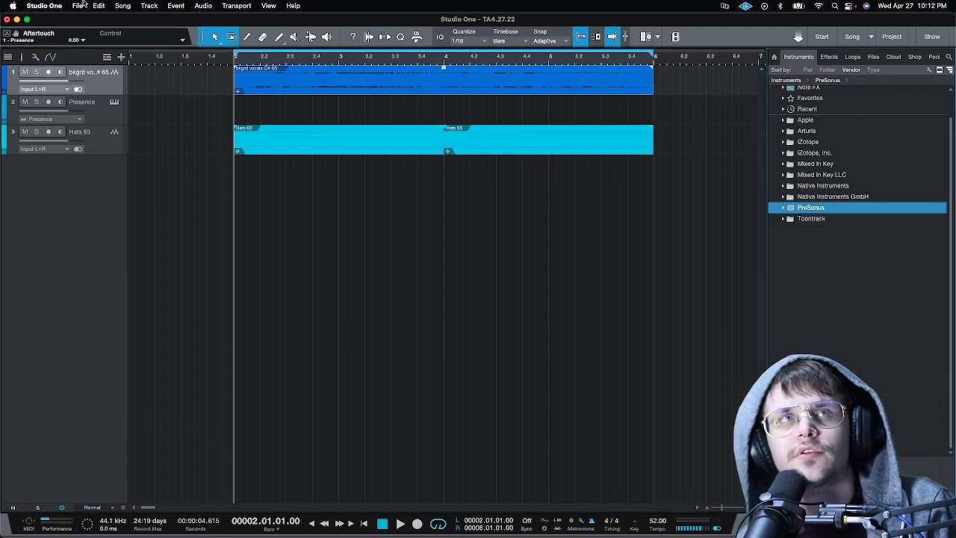
pyautogui.click(44, 6)
pyautogui.click(37, 34)
pyautogui.click(331, 274)
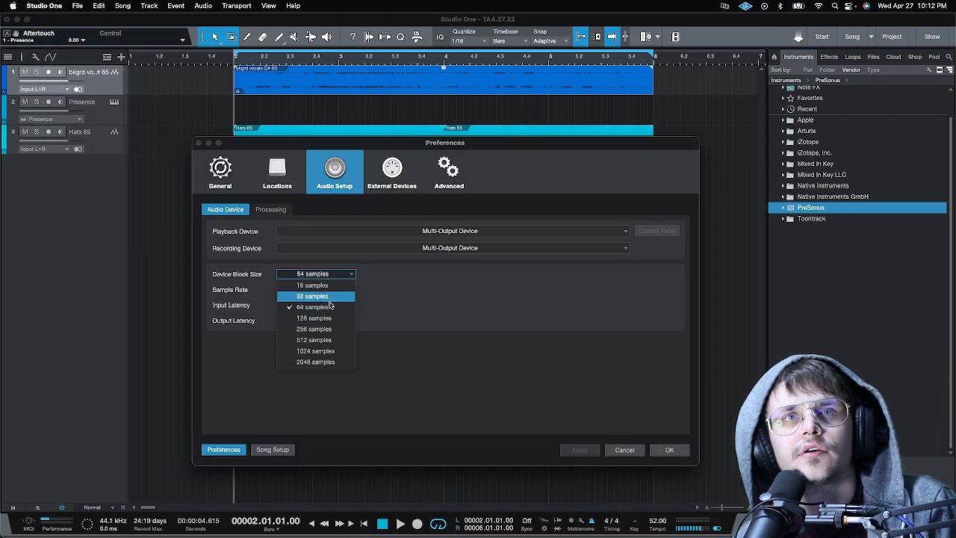
pyautogui.click(339, 363)
pyautogui.click(659, 449)
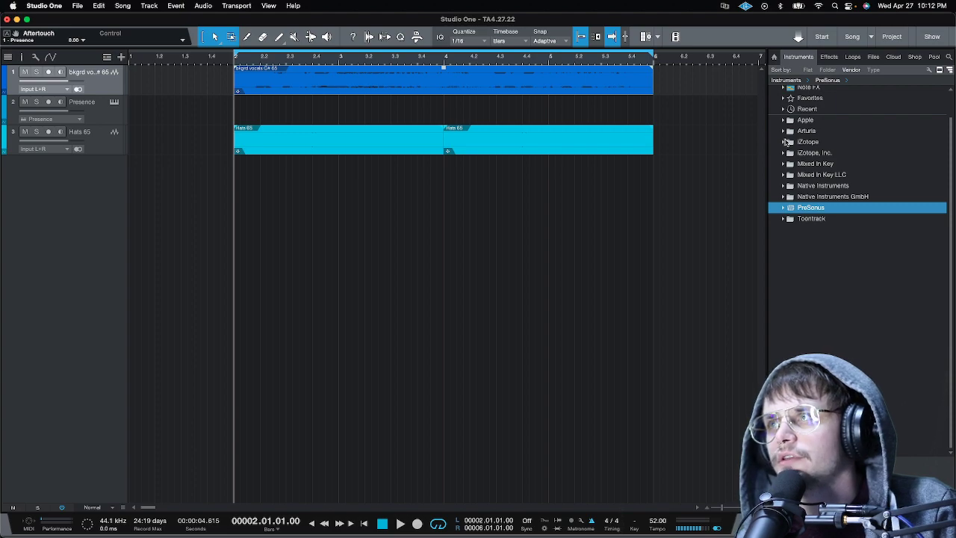
# Insert the FabFilter Saturn 2 effect on the background vocals track.
pyautogui.click(829, 57)
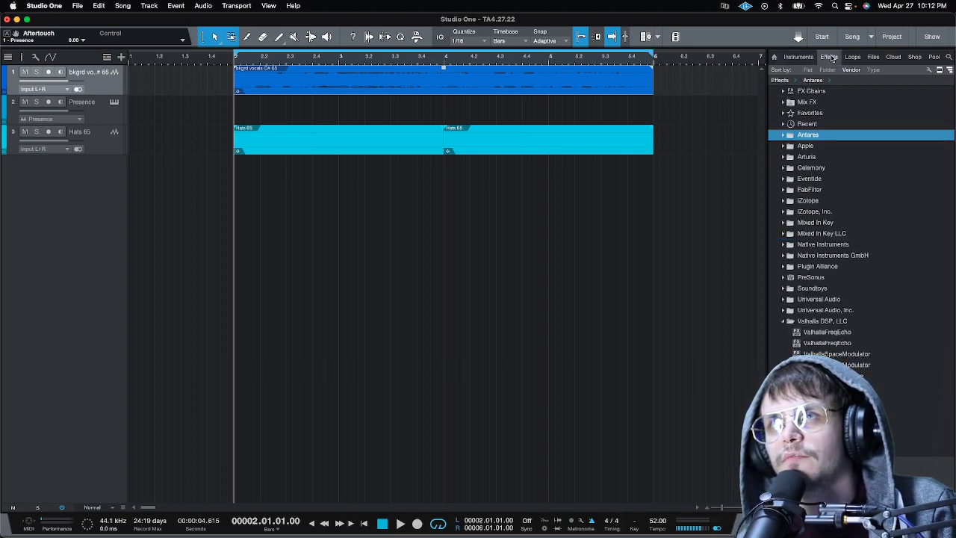
pyautogui.click(790, 321)
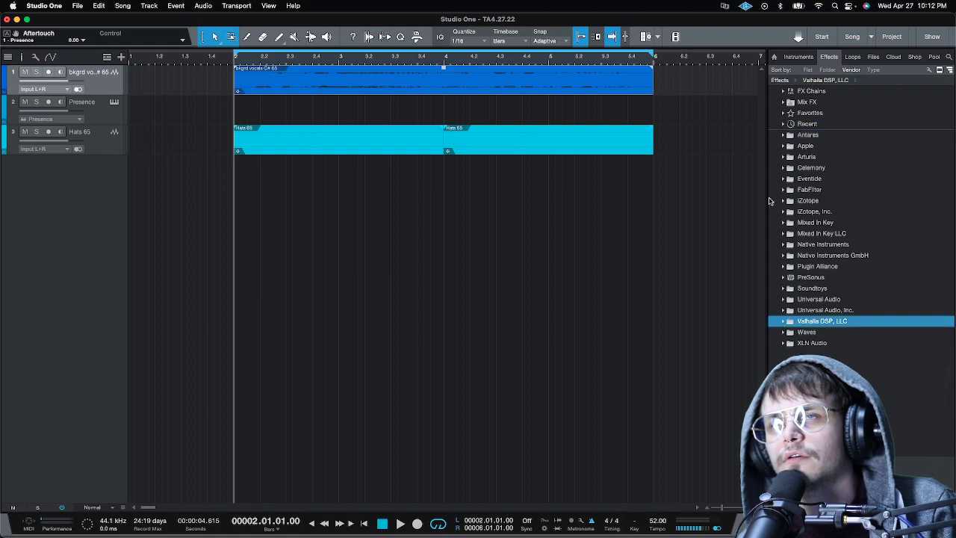
pyautogui.click(781, 191)
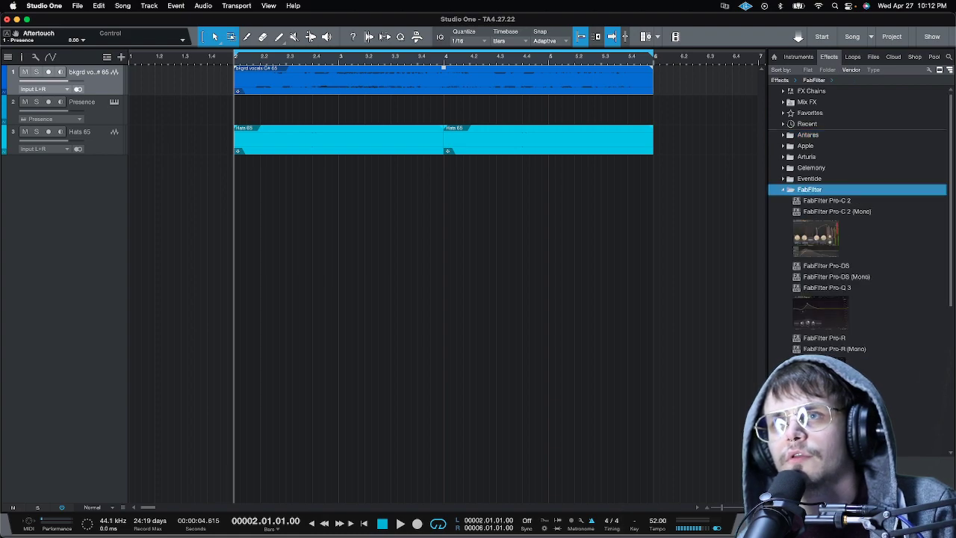
pyautogui.moveTo(829, 404); pyautogui.dragTo(114, 86)
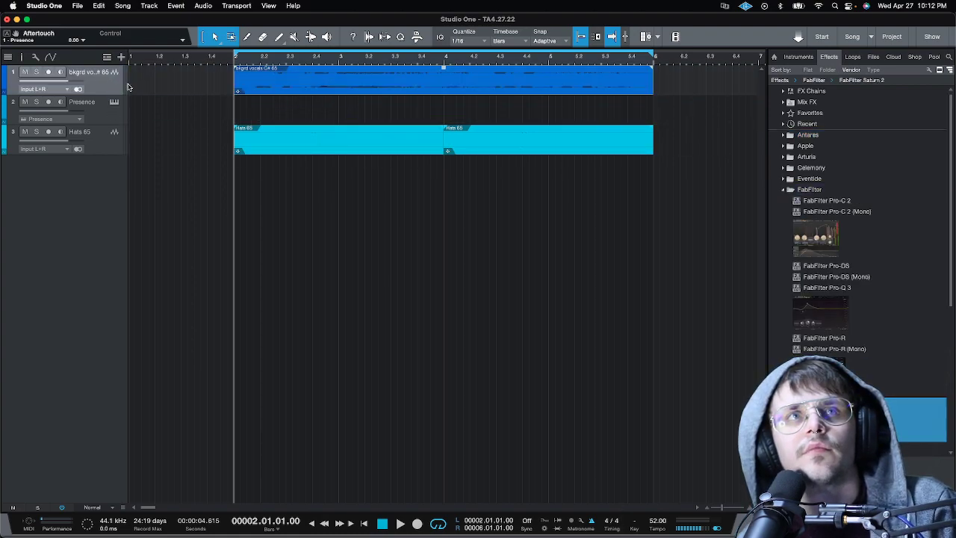
# Load the Tape Smash 1 bM preset from Saturn 2's Color category.
pyautogui.click(652, 146)
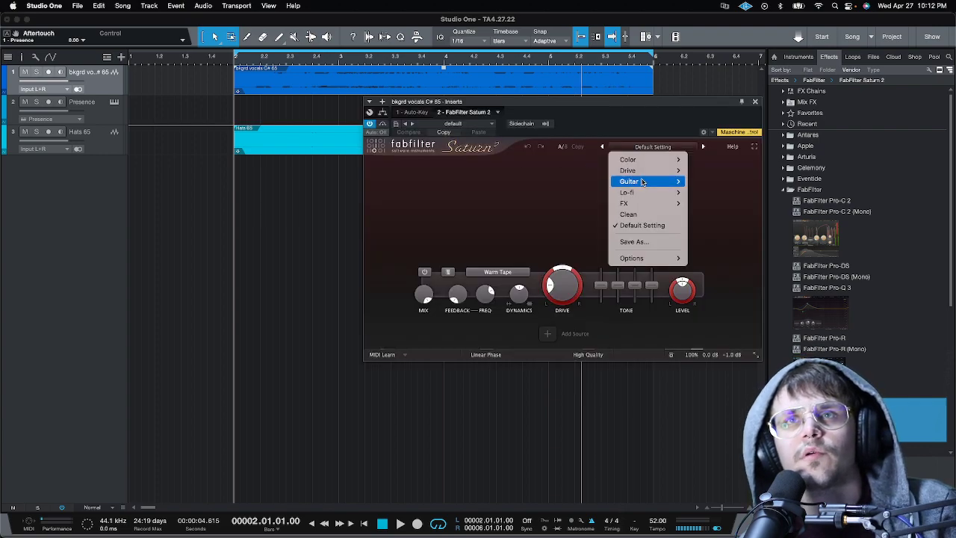
pyautogui.moveTo(648, 172)
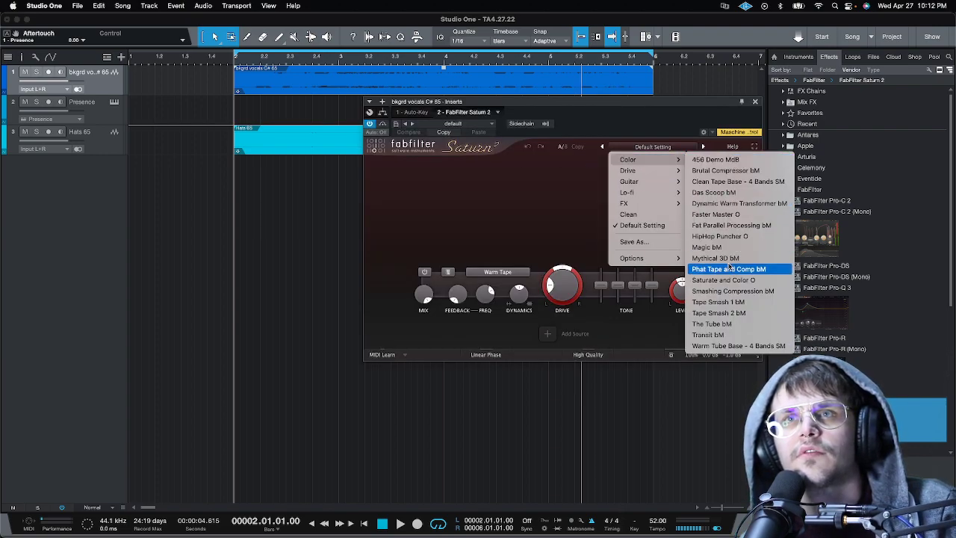
pyautogui.click(737, 304)
# Play the loop and set the background vocals track's volume to -5.2 dB, closing the Saturn 2 window.
pyautogui.press('space')
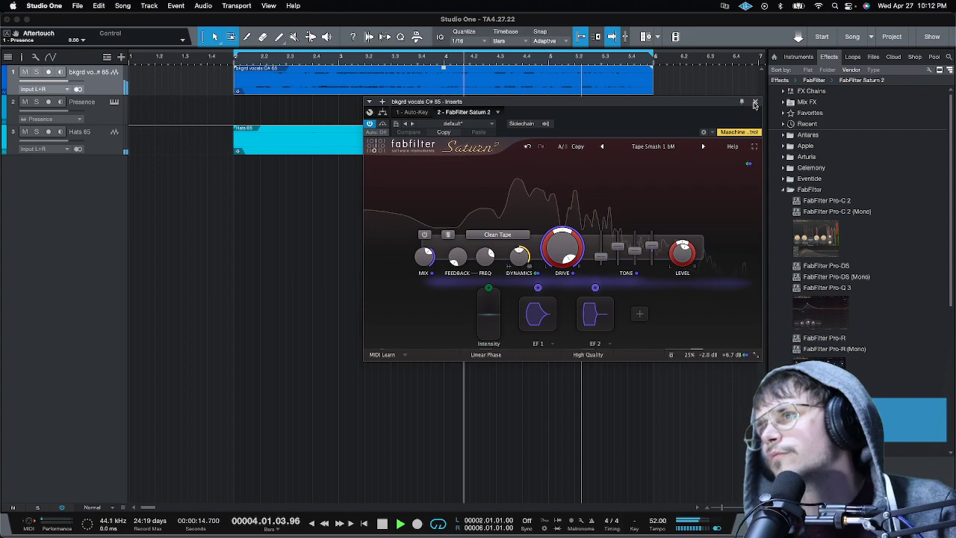
pyautogui.click(65, 82)
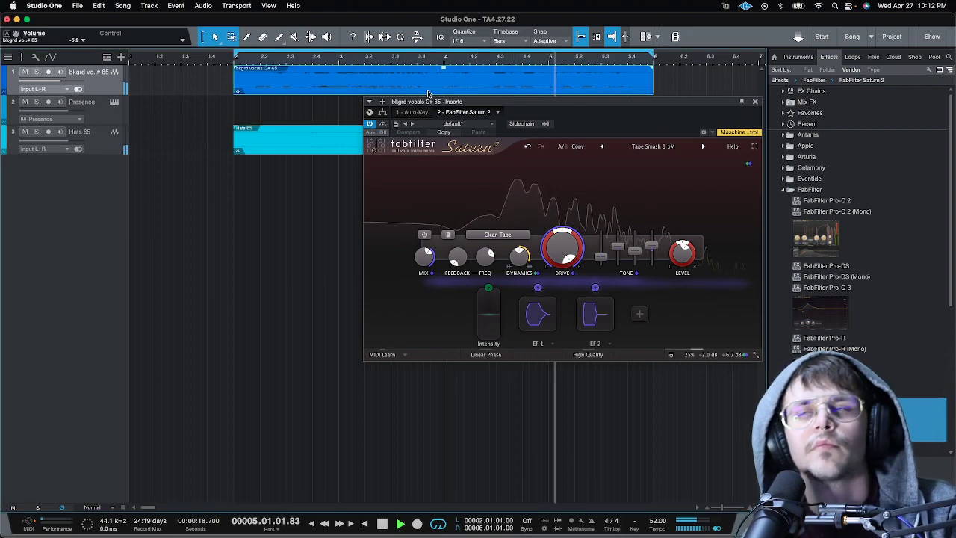
pyautogui.click(754, 101)
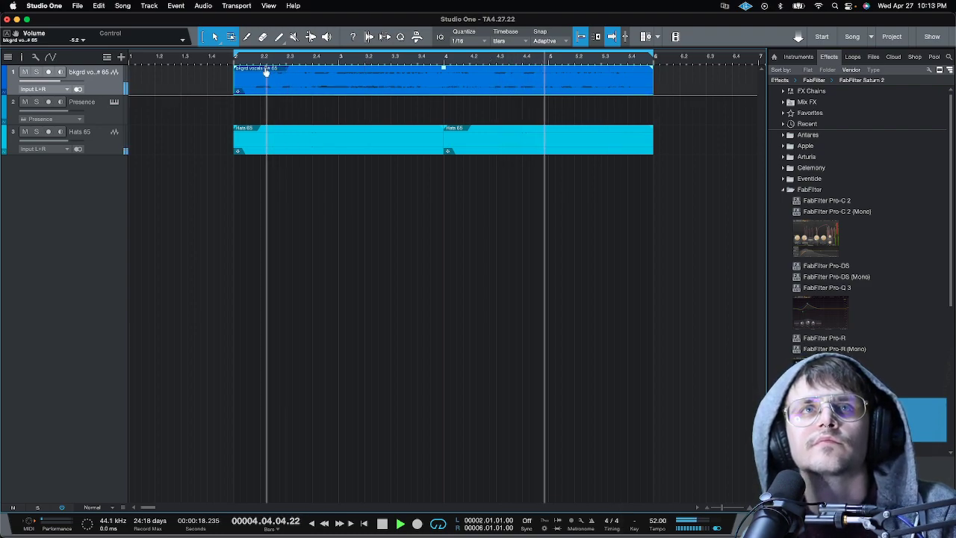
# Stop playback and split the background vocals clip at bar 3.
pyautogui.press('space')
pyautogui.keyDown('alt'); pyautogui.click(338, 73); pyautogui.keyUp('alt')
# Try sending the first vocal slice, bar 2 to bar 3, to a new SampleOne instrument.
pyautogui.rightClick(303, 90)
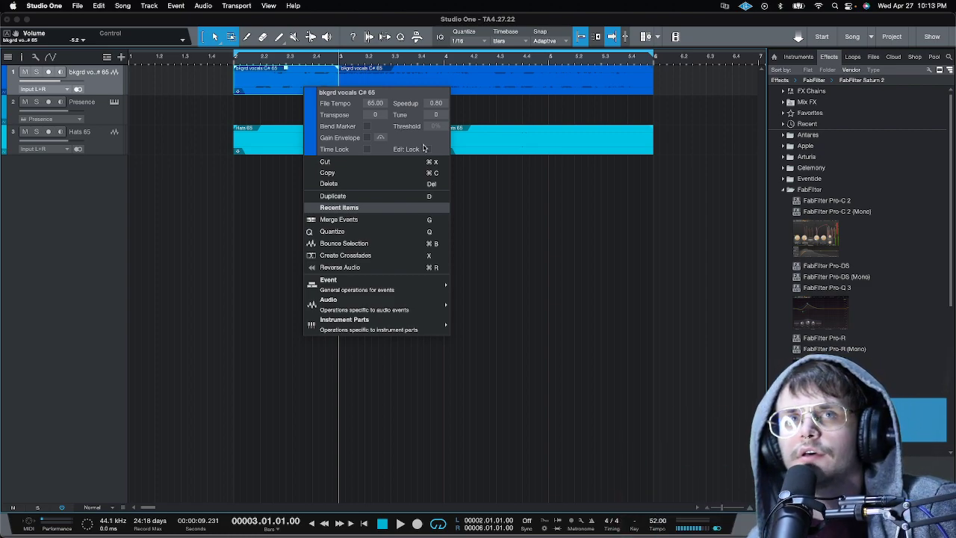
pyautogui.moveTo(377, 285)
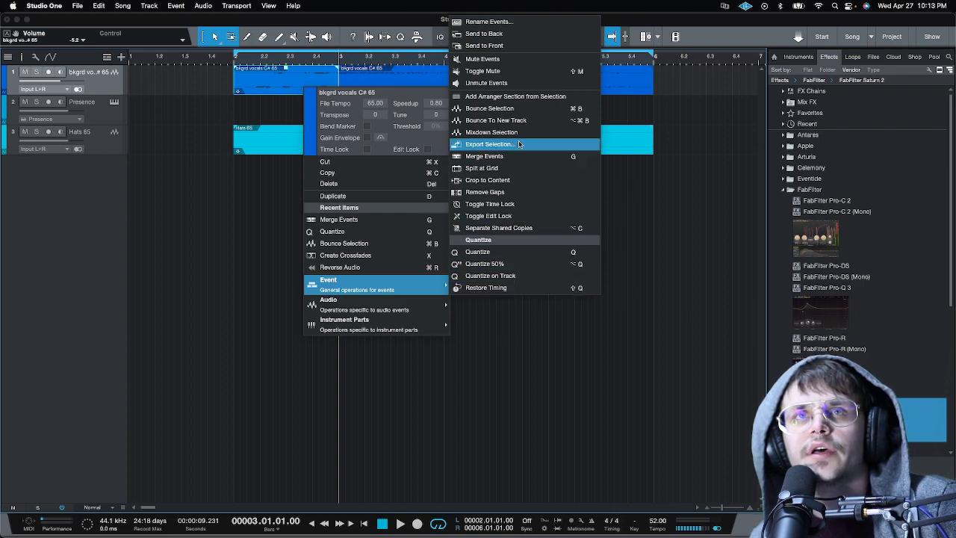
pyautogui.moveTo(386, 310)
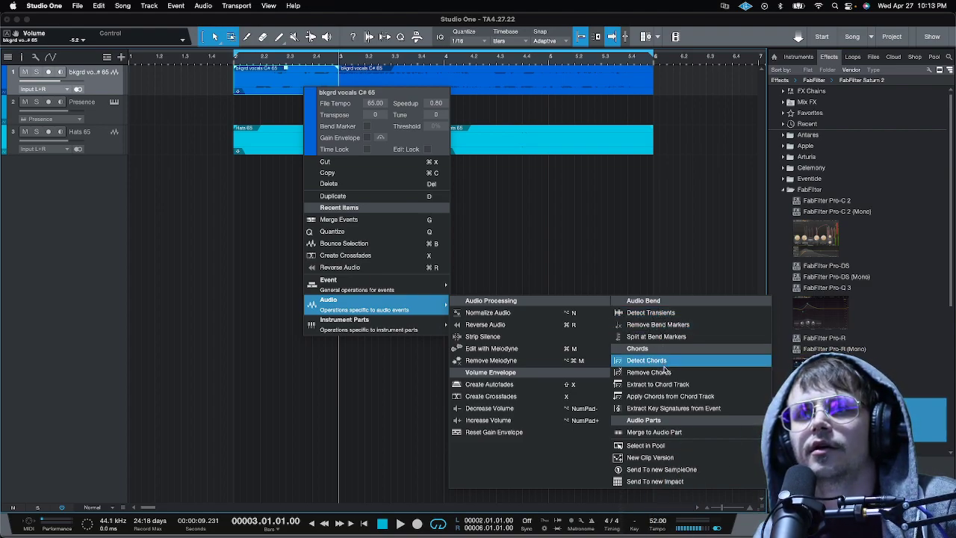
pyautogui.click(672, 468)
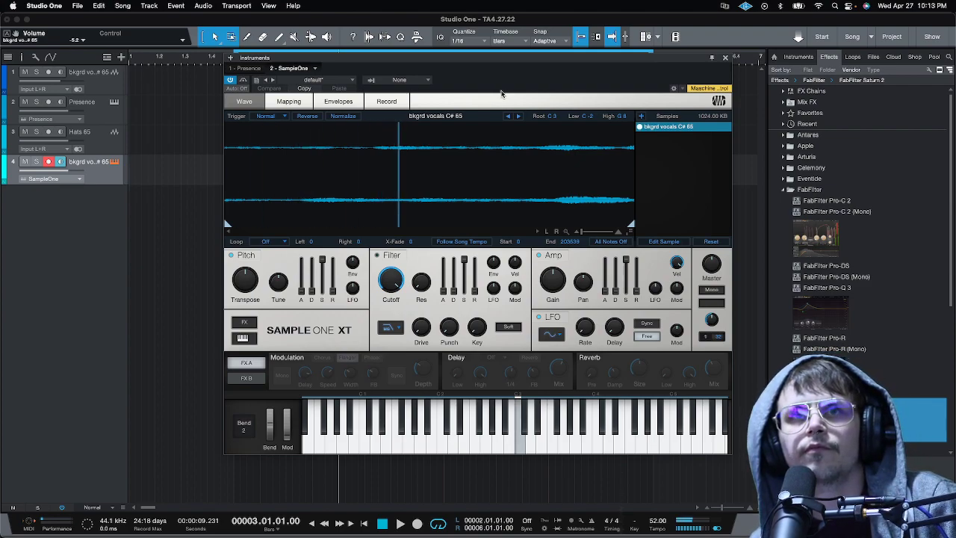
pyautogui.press('super+z')
pyautogui.click(724, 59)
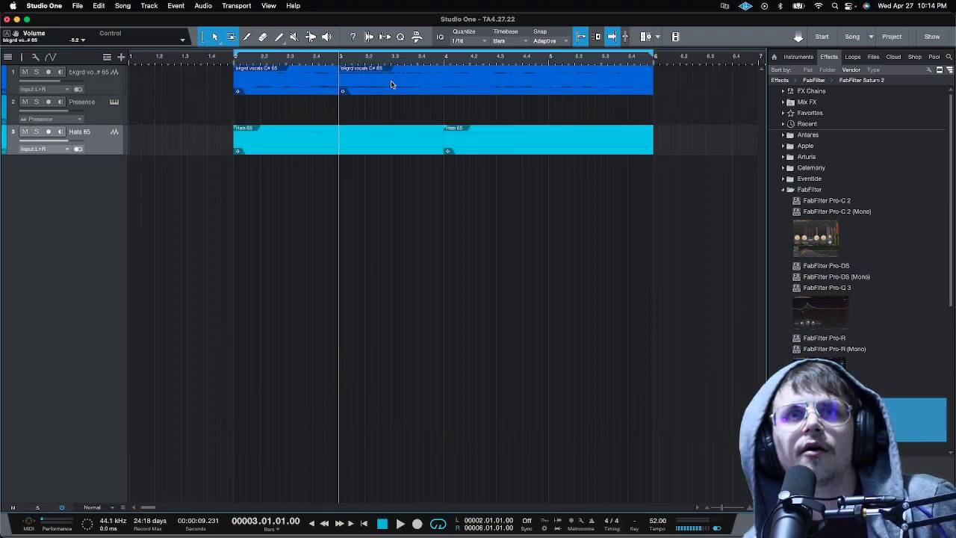
# Split the remaining vocal clip at bar 4 and send the slice between bars 3 and 4 to a new SampleOne.
pyautogui.click(442, 71)
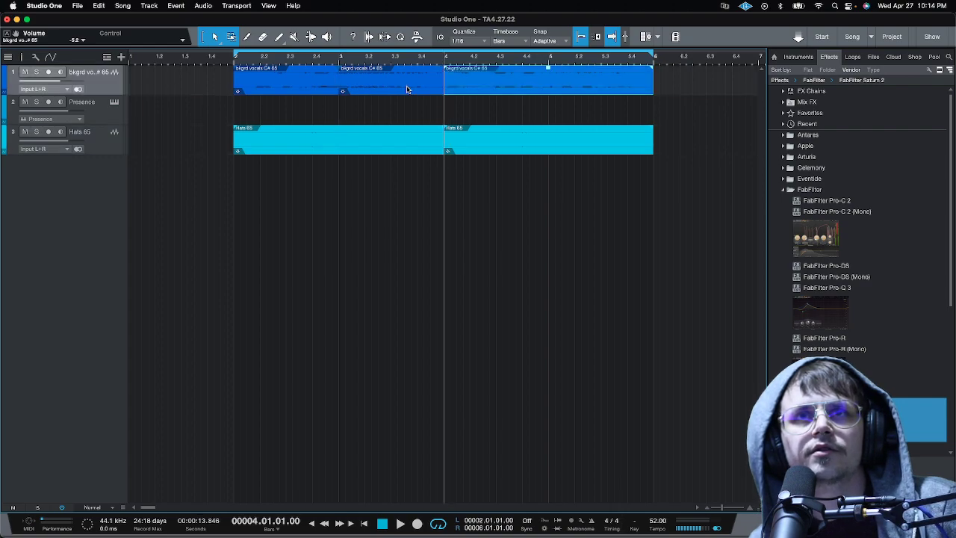
pyautogui.rightClick(407, 87)
pyautogui.moveTo(539, 304)
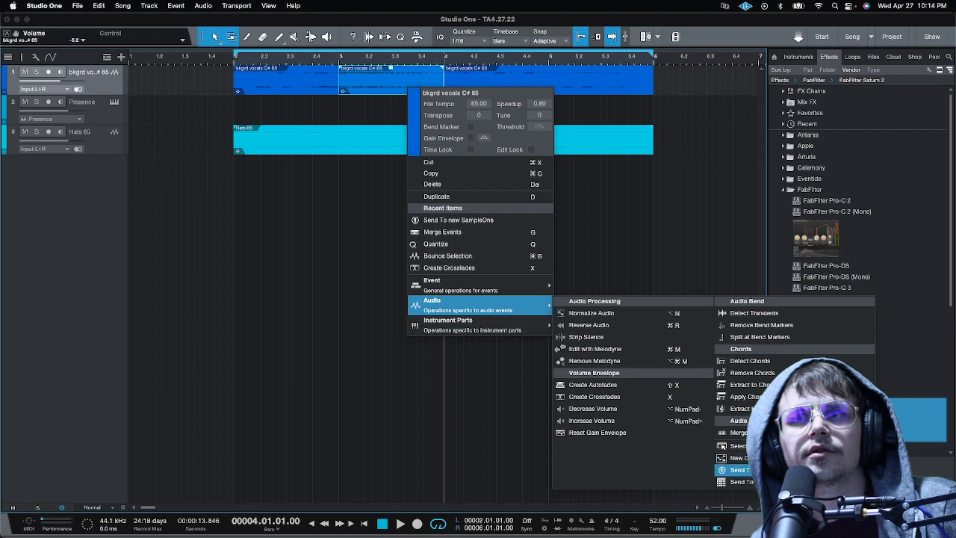
pyautogui.click(738, 470)
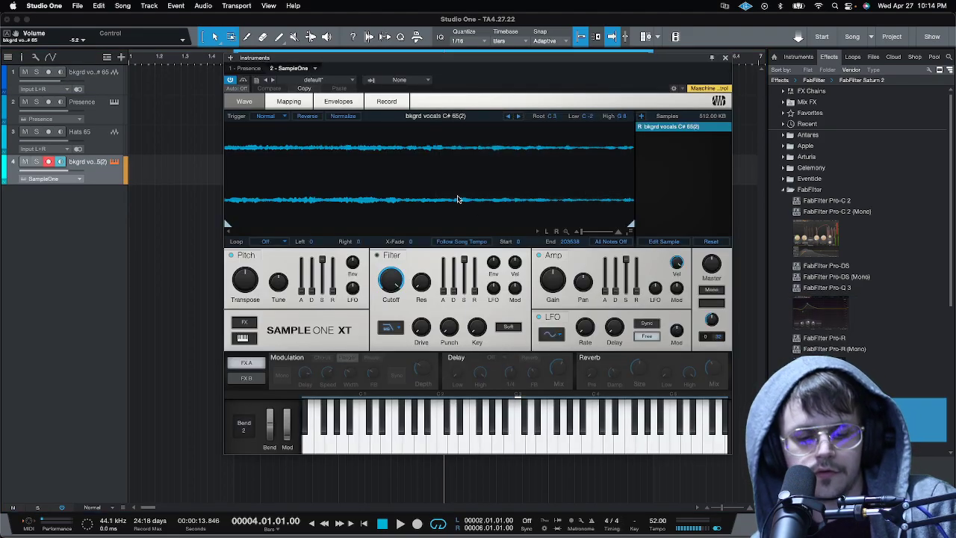
# Move the sample's start point to about 11649 in SampleOne and rename its track voxsamp1.
pyautogui.moveTo(227, 224); pyautogui.dragTo(250, 227)
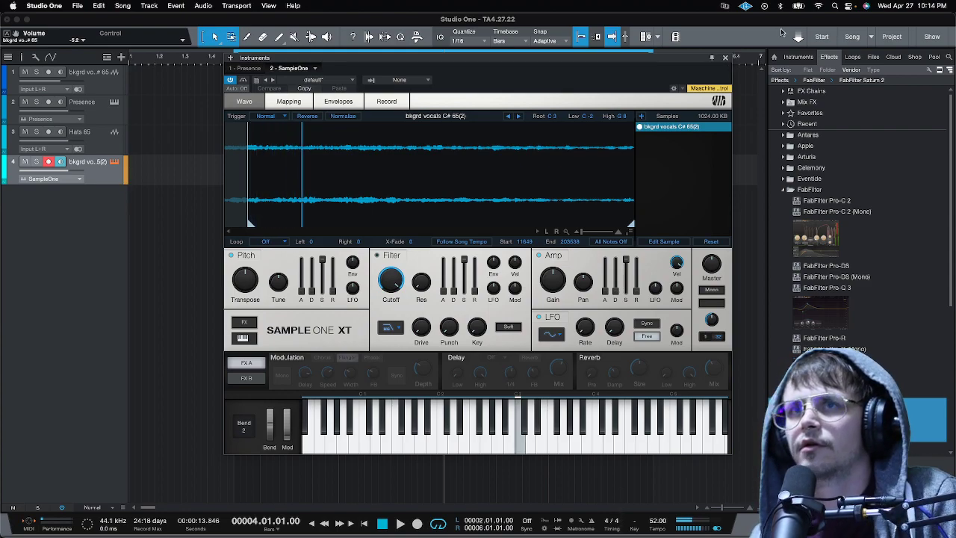
pyautogui.click(724, 57)
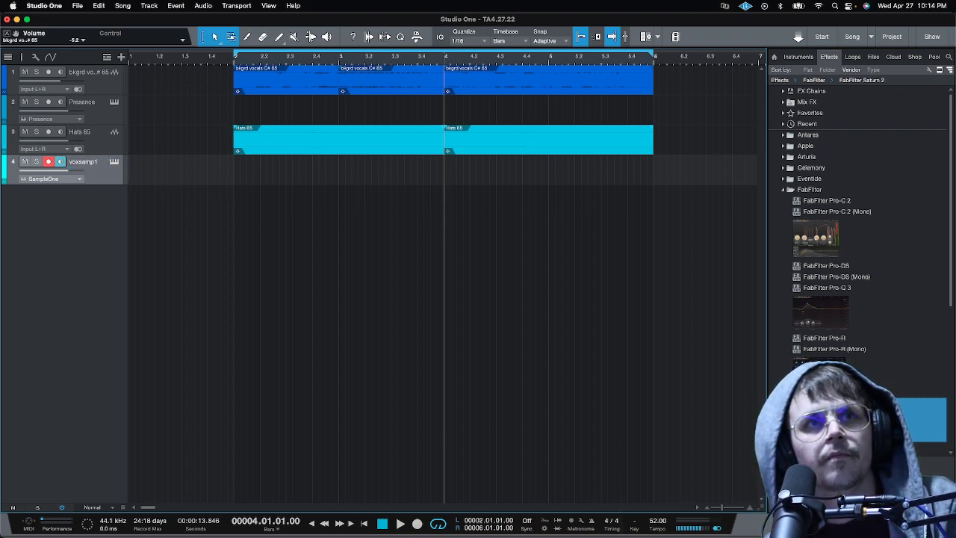
# Rename the background vocals track mainvoxSAMP and remove the Presence track together with its instrument.
pyautogui.doubleClick(88, 74)
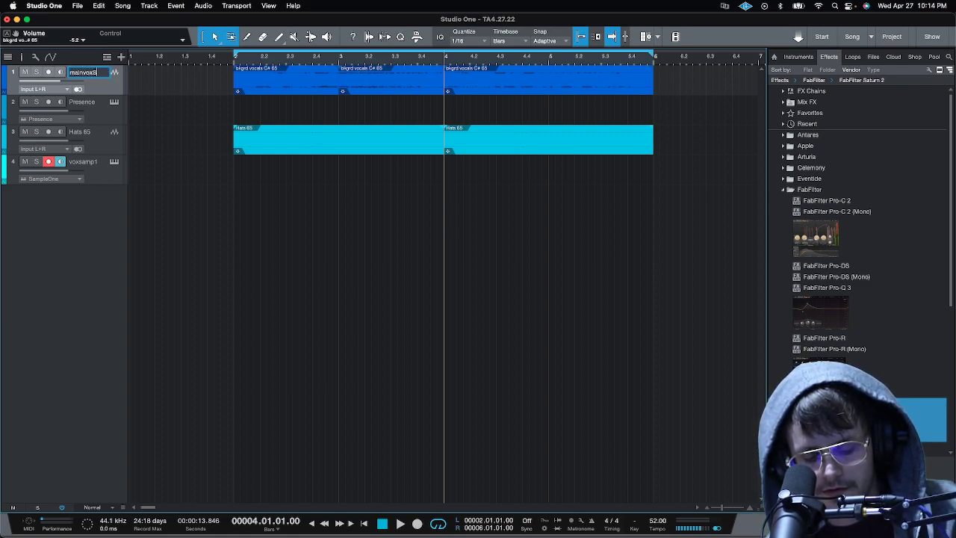
pyautogui.press('Return')
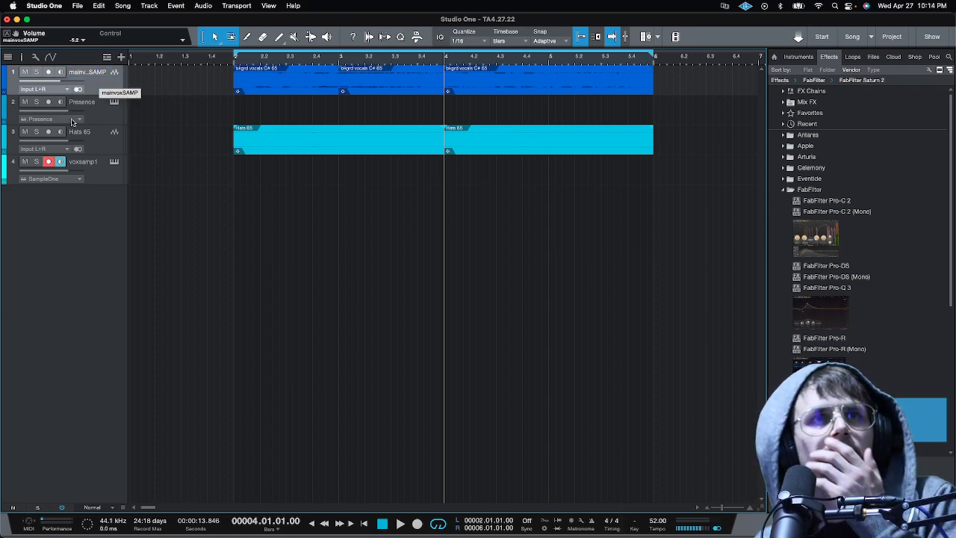
pyautogui.rightClick(105, 117)
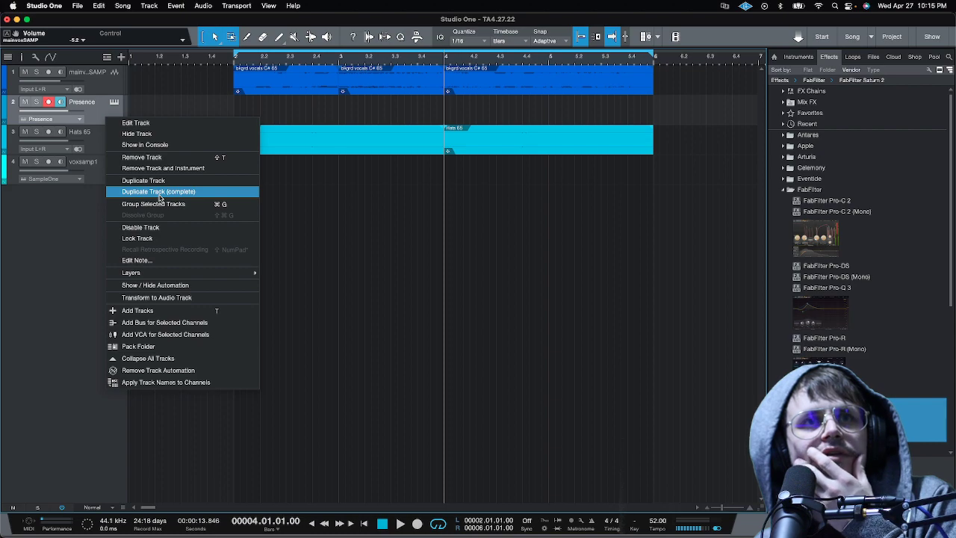
pyautogui.click(163, 169)
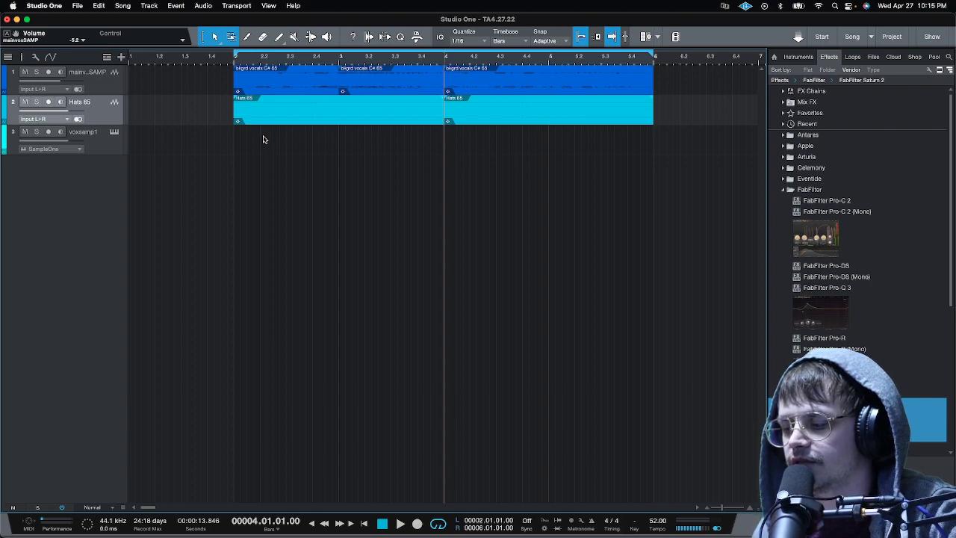
# Place the playhead at bar 6 and set the loop range from bar 6 to bar 18 beat 2.
pyautogui.scroll(-5, 429, 56)
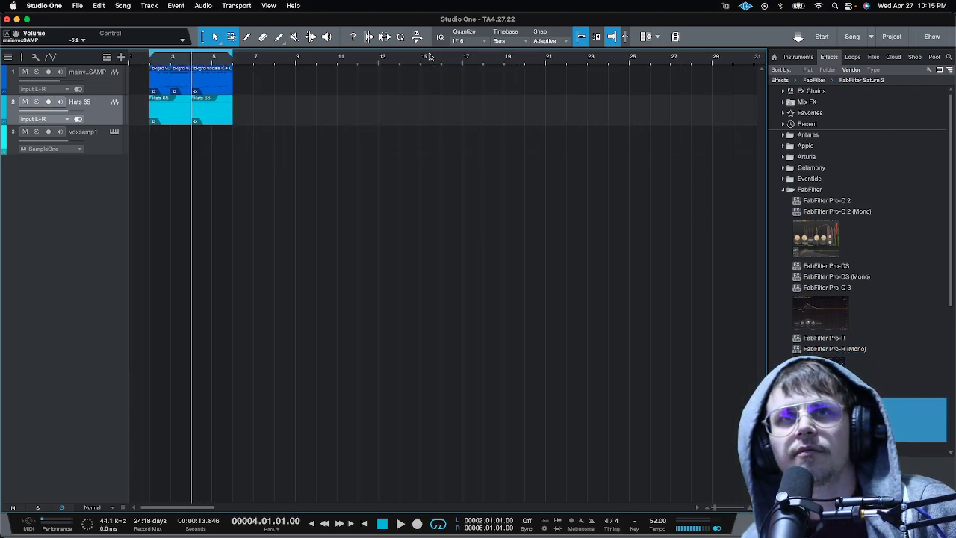
pyautogui.scroll(6, 222, 67)
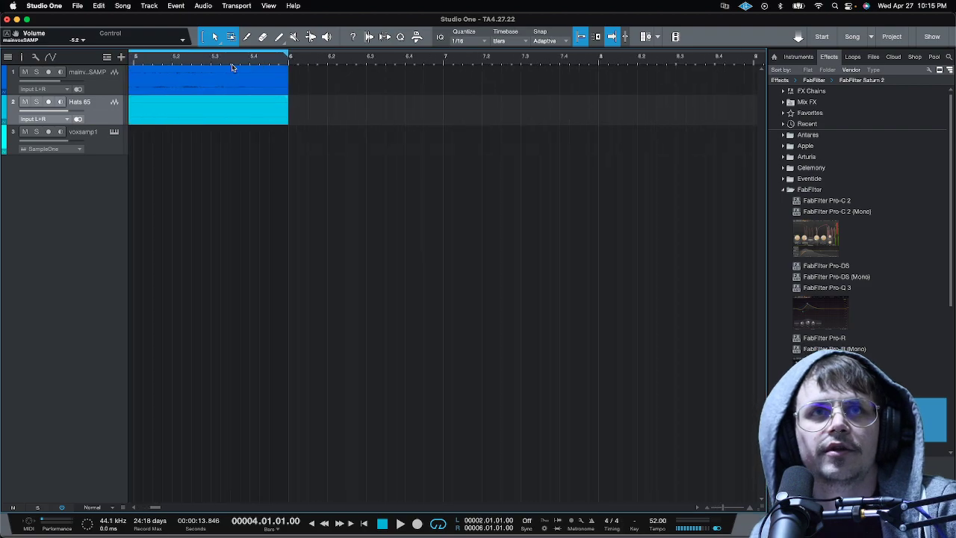
pyautogui.click(291, 66)
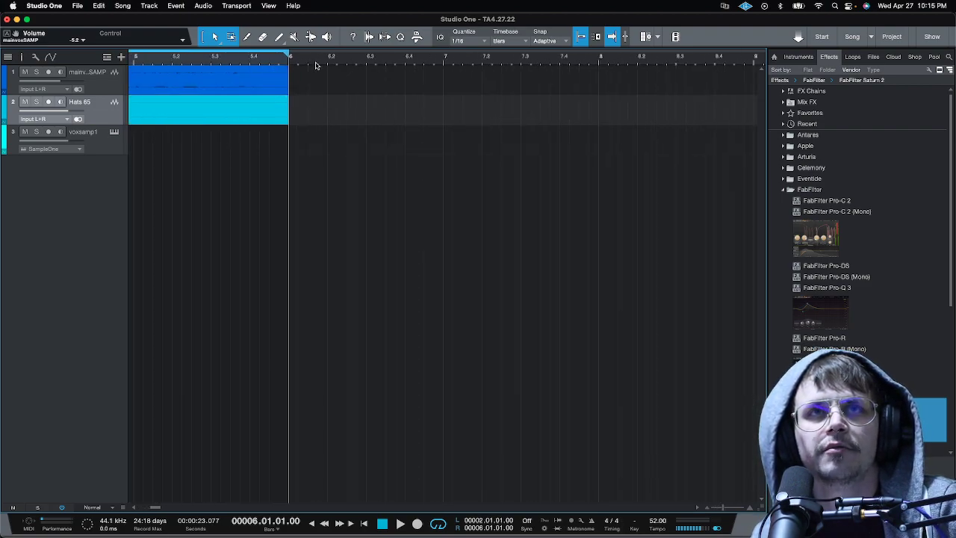
pyautogui.scroll(-5, 317, 67)
pyautogui.moveTo(254, 49); pyautogui.dragTo(550, 69)
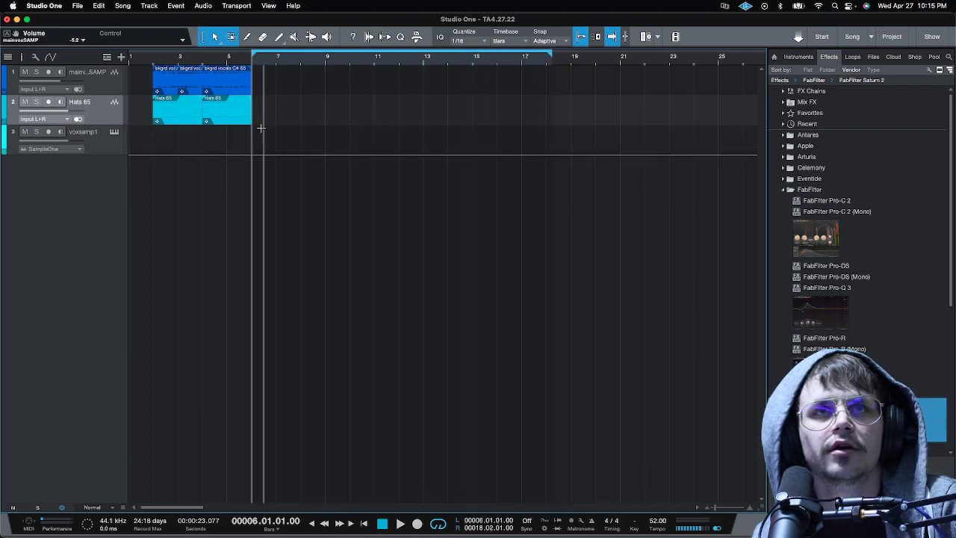
# Duplicate the two Hats 65 clips repeatedly up to bar 18 and shorten the loop range to end at bar 18.
pyautogui.moveTo(271, 121); pyautogui.dragTo(149, 131)
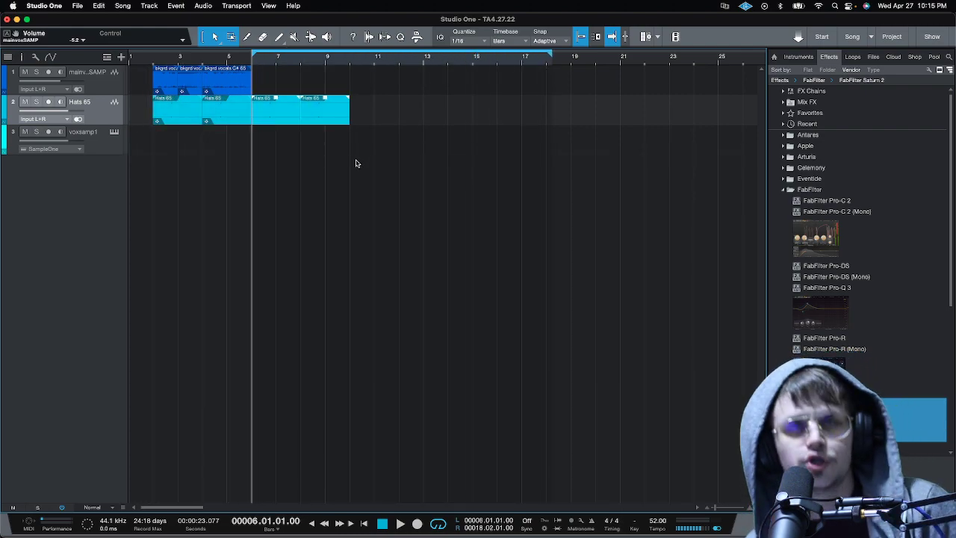
pyautogui.press('d')
pyautogui.press('d')
pyautogui.press('d')
pyautogui.press('d')
pyautogui.press('d')
pyautogui.press('d')
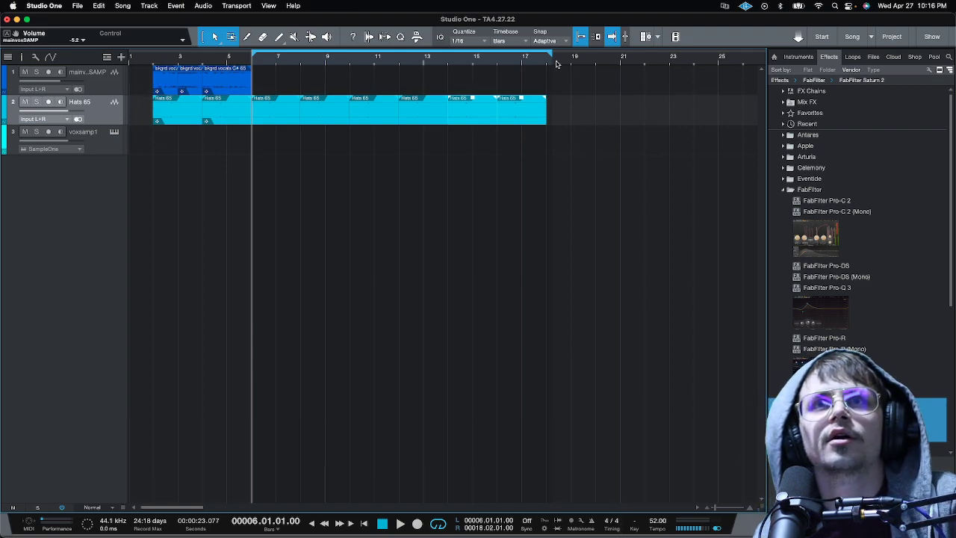
pyautogui.moveTo(549, 56); pyautogui.dragTo(545, 56)
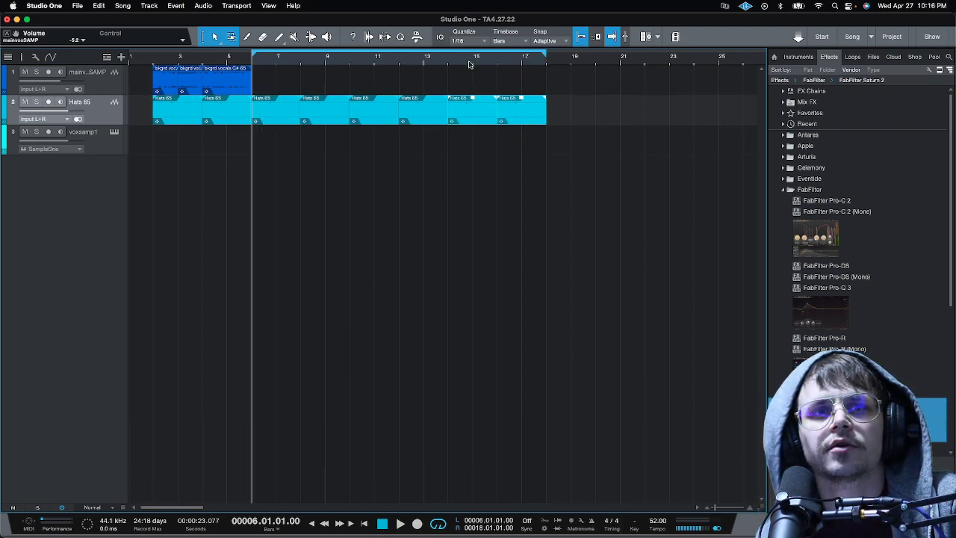
# Undo the last Hats 65 duplication and shorten the loop range to end at bar 14.
pyautogui.click(546, 63)
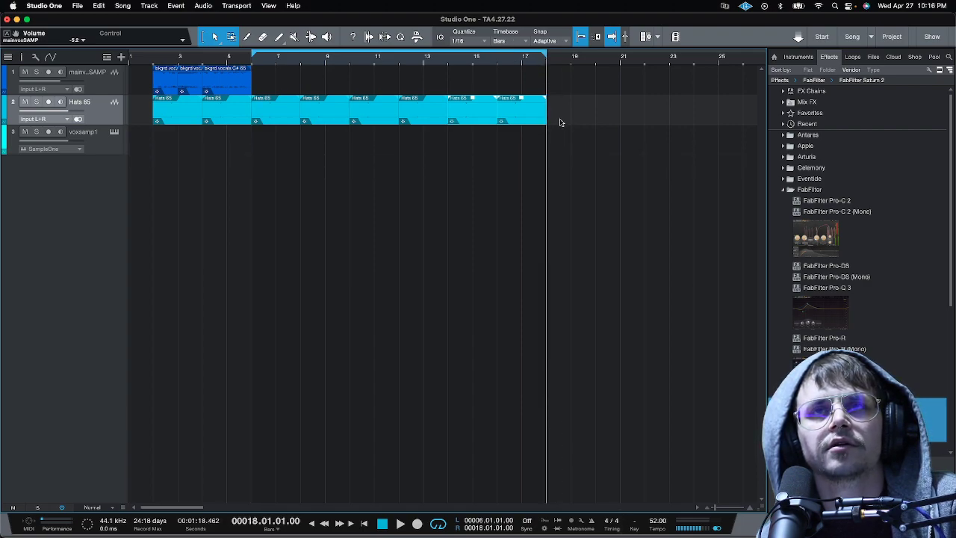
pyautogui.click(448, 60)
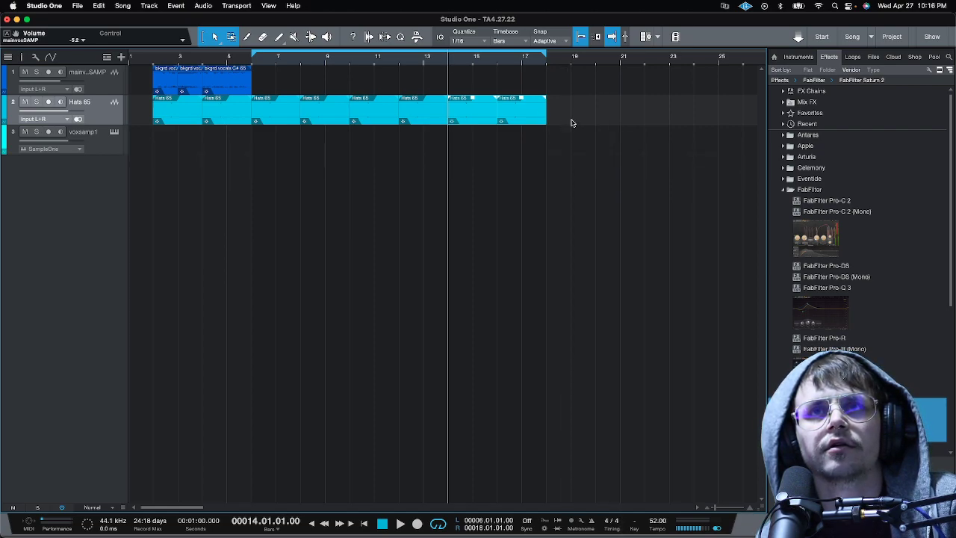
pyautogui.hotkey('ctrl', 'z')
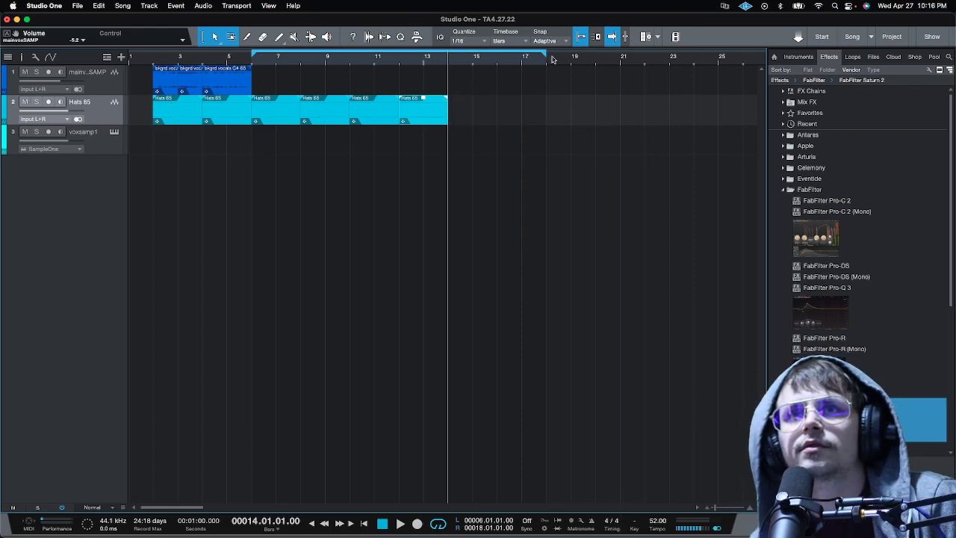
pyautogui.moveTo(546, 56); pyautogui.dragTo(479, 58)
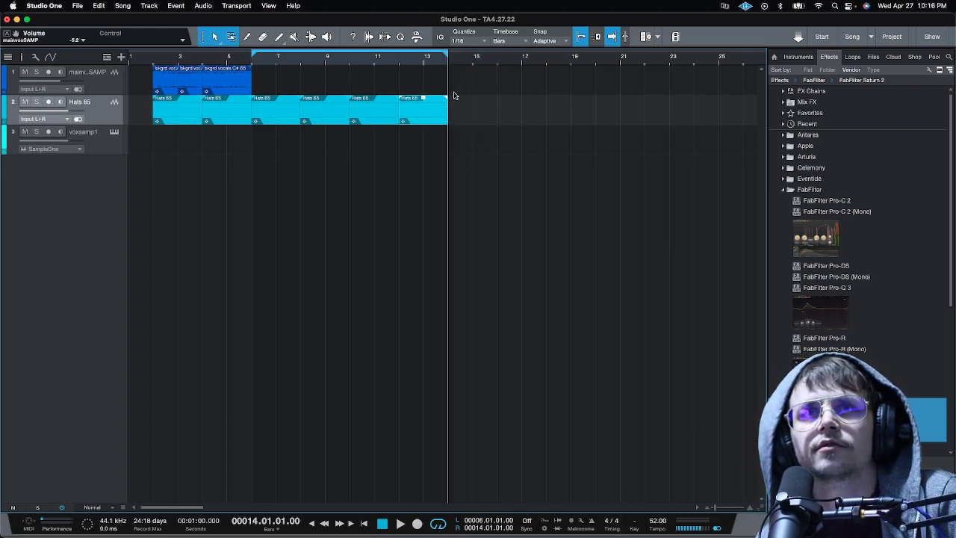
# Record a vocal-slice performance on the armed voxsamp1 track across the loop from bar 6 to bar 14.
pyautogui.press('KP_1')
pyautogui.press('e')
pyautogui.press('e')
pyautogui.press('e')
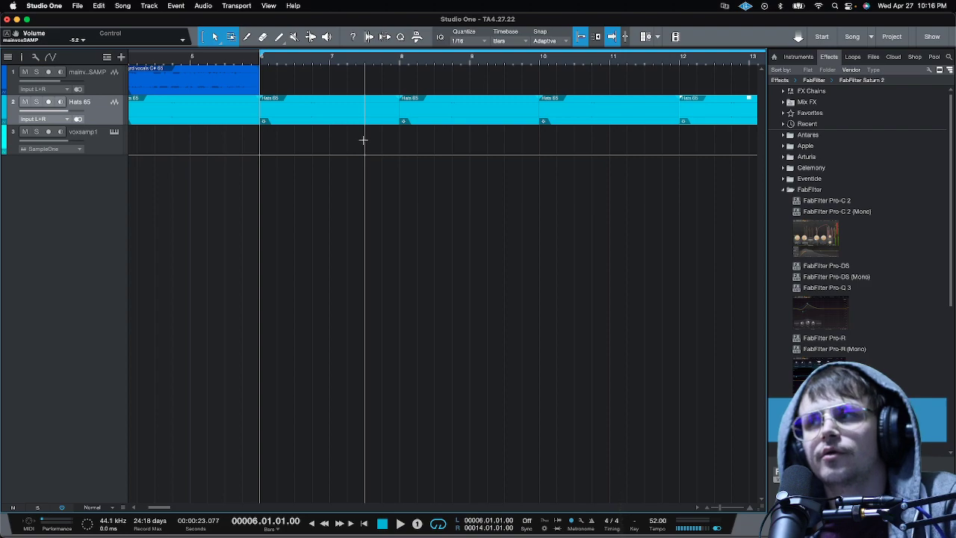
pyautogui.press('KP_Multiply')
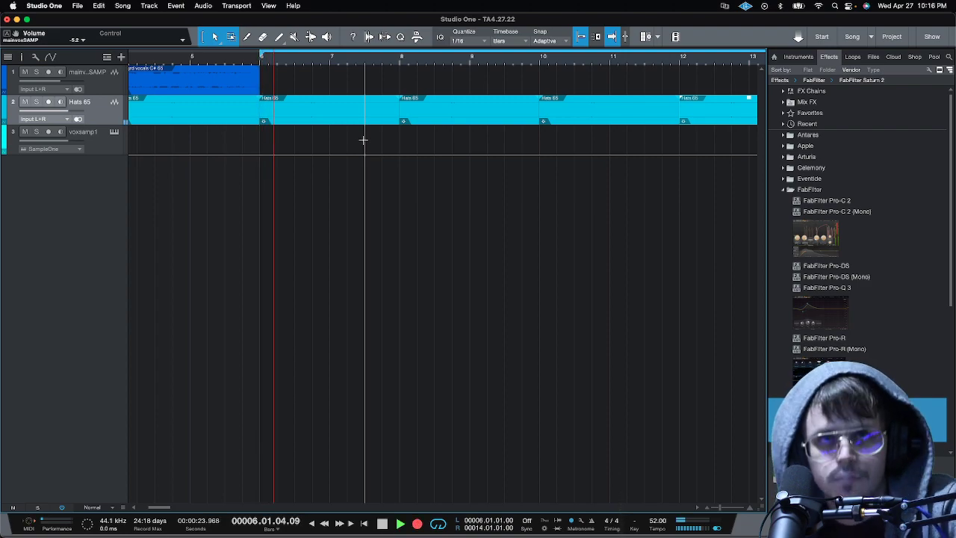
pyautogui.press('space')
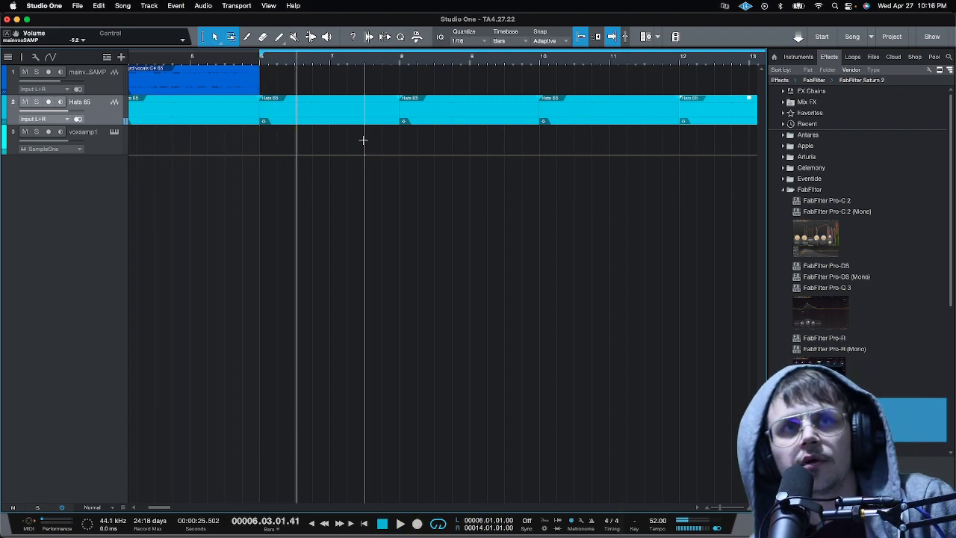
pyautogui.press('KP_0')
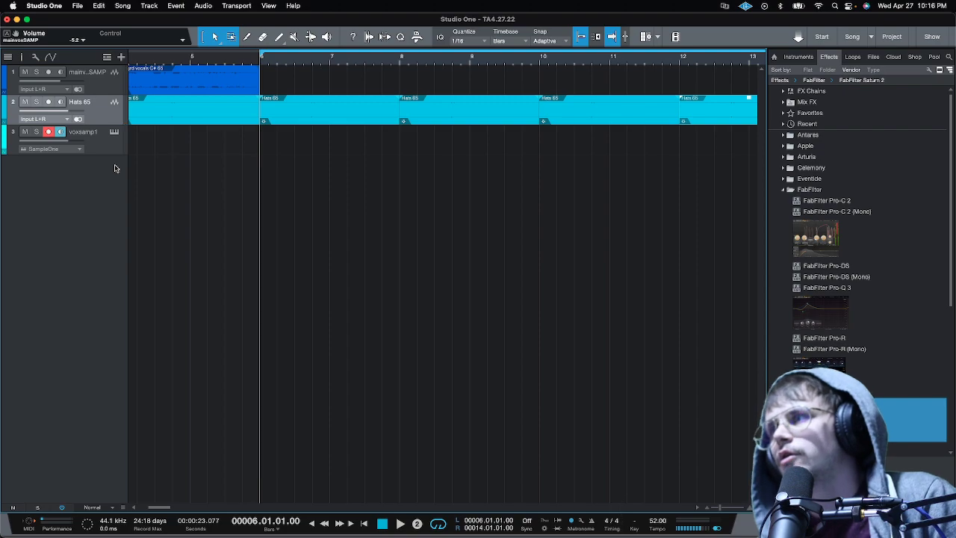
pyautogui.press('KP_Multiply')
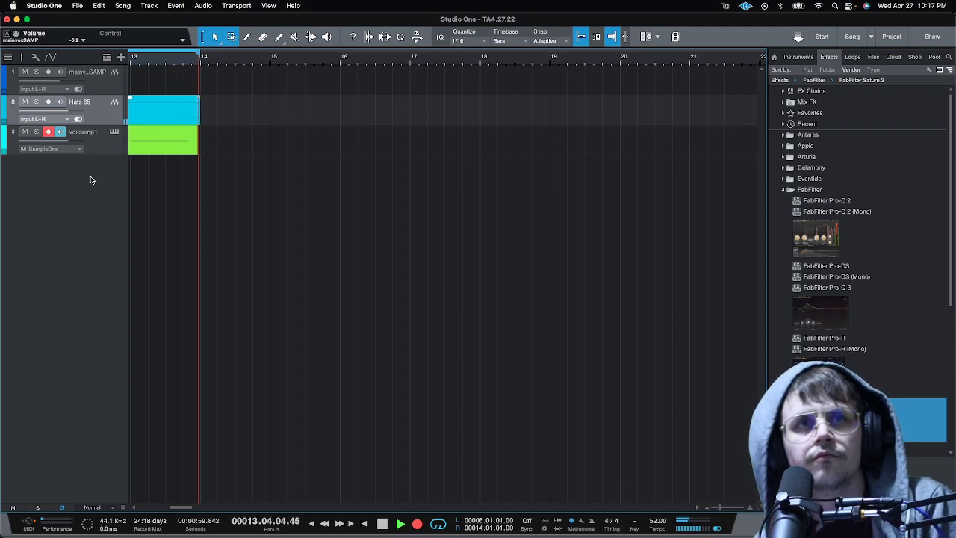
pyautogui.press('space')
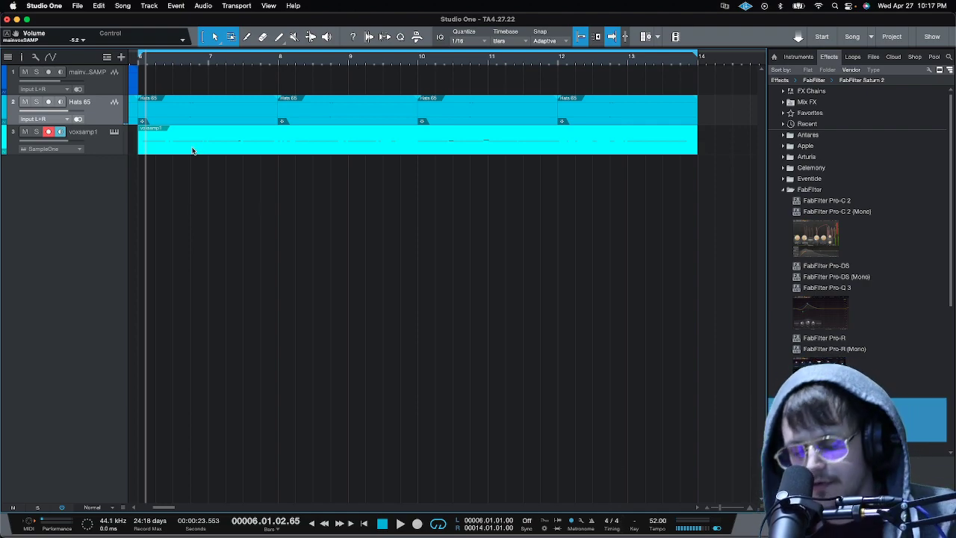
# Open the recorded voxsamp1 clip in the note editor and play it back.
pyautogui.press('space')
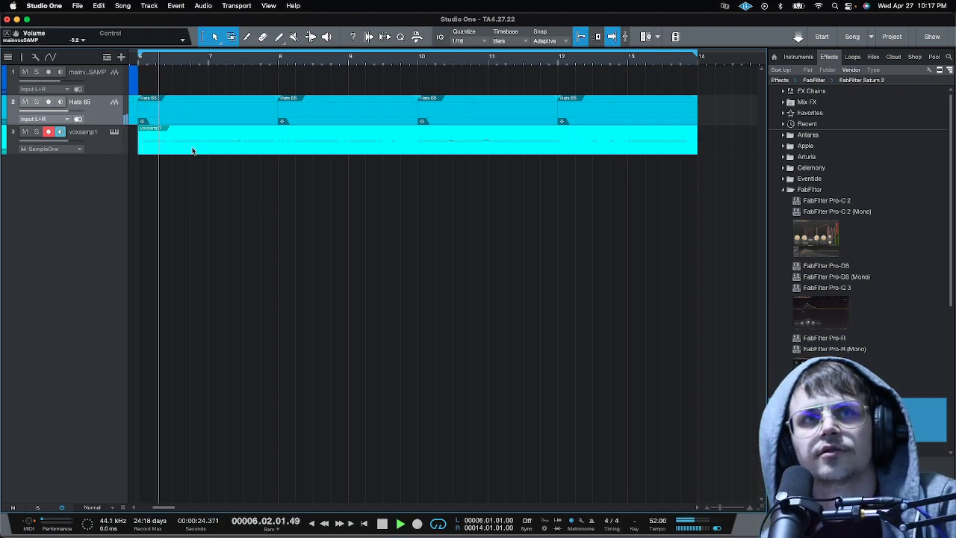
pyautogui.click(184, 157)
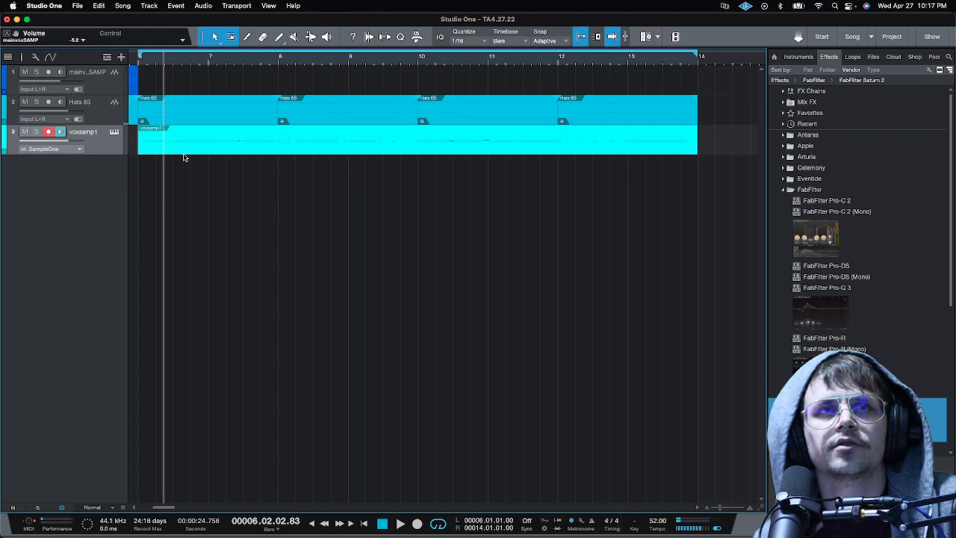
pyautogui.doubleClick(165, 150)
pyautogui.moveTo(193, 412); pyautogui.dragTo(165, 417)
pyautogui.press('space')
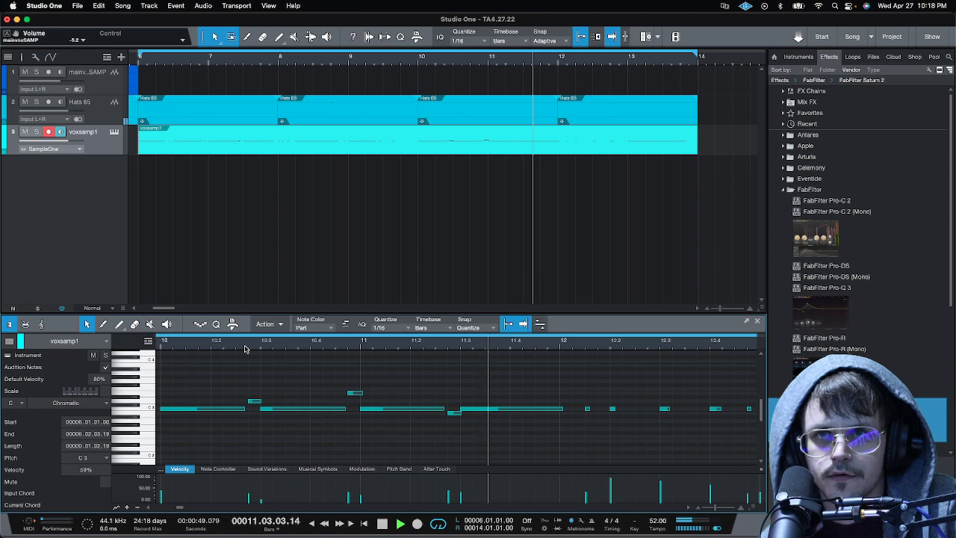
# Lengthen the final C 3 note of the voxsamp1 clip to end at 13.04.04.00, then stop playback.
pyautogui.press('w')
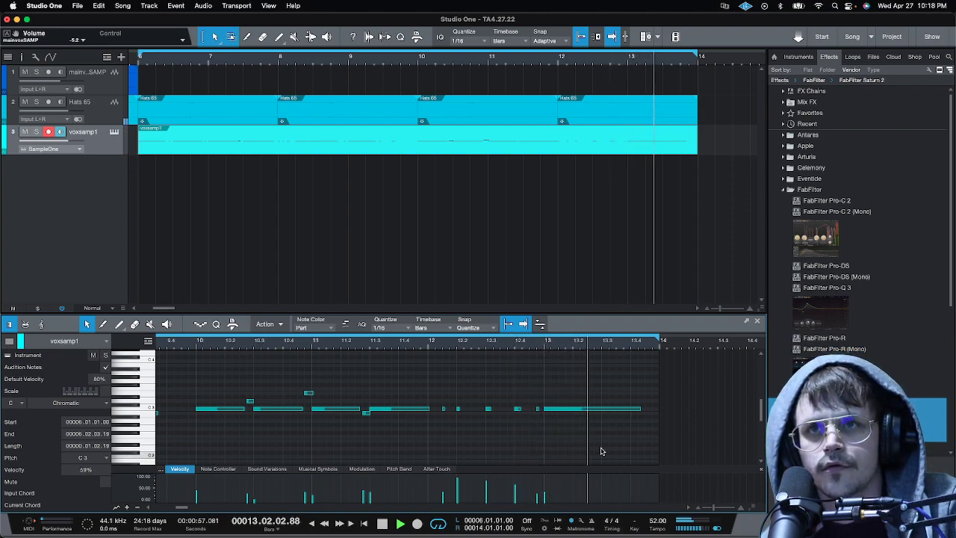
pyautogui.moveTo(642, 409); pyautogui.dragTo(651, 410)
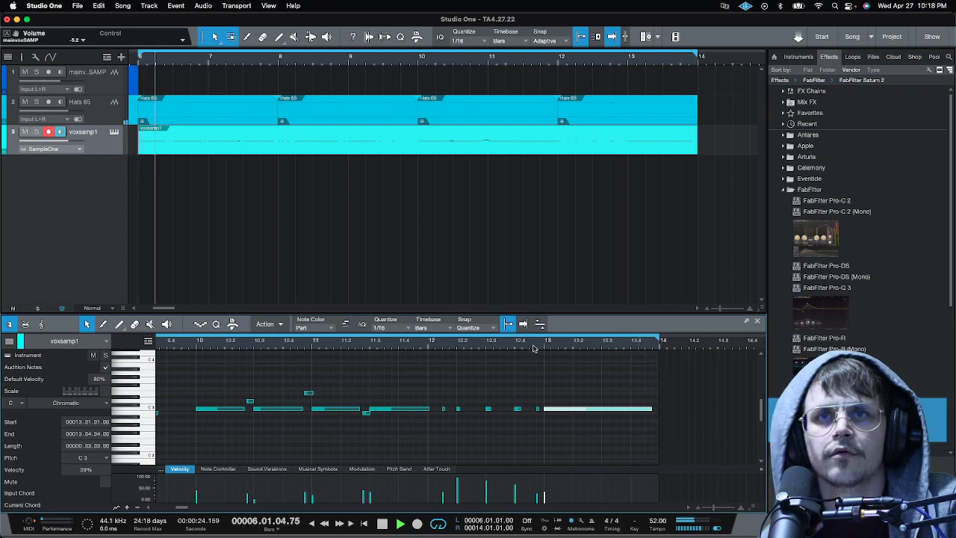
pyautogui.moveTo(535, 354); pyautogui.dragTo(535, 347)
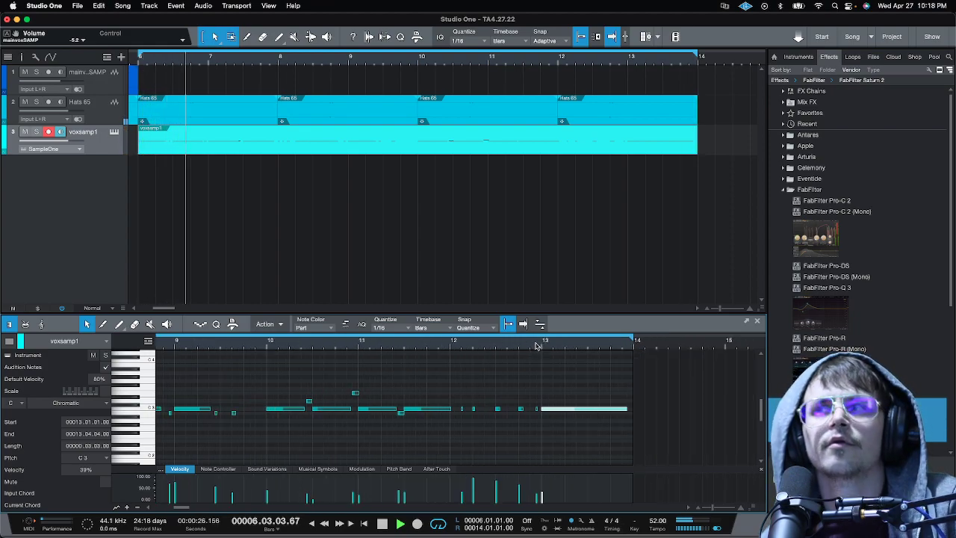
pyautogui.press('space')
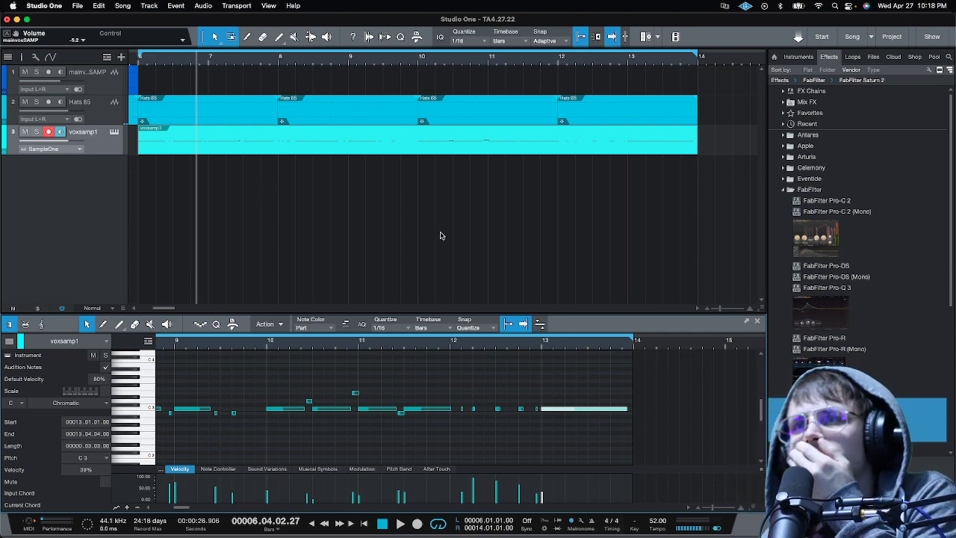
# Add a new instrument track with Komplete Kontrol from the Native Instruments GmbH instruments.
pyautogui.click(782, 191)
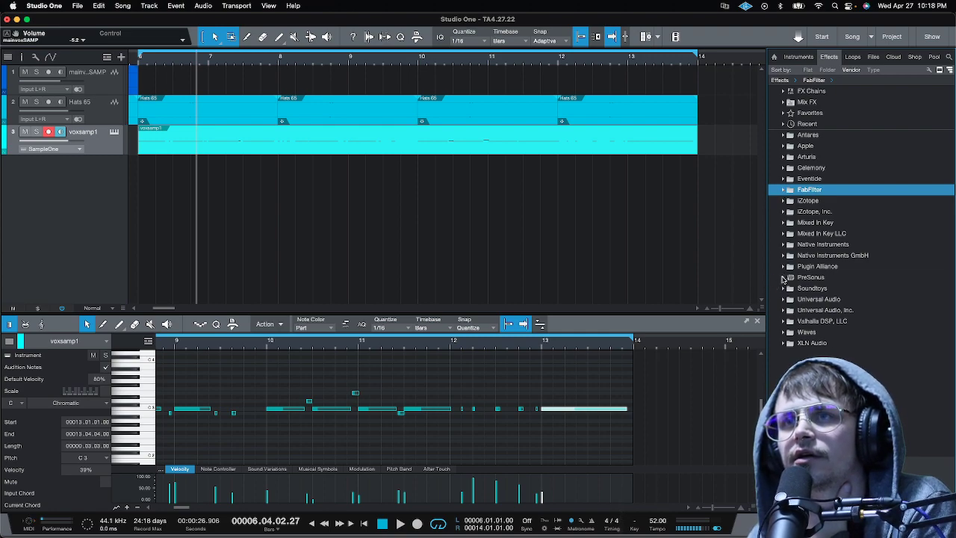
pyautogui.click(799, 57)
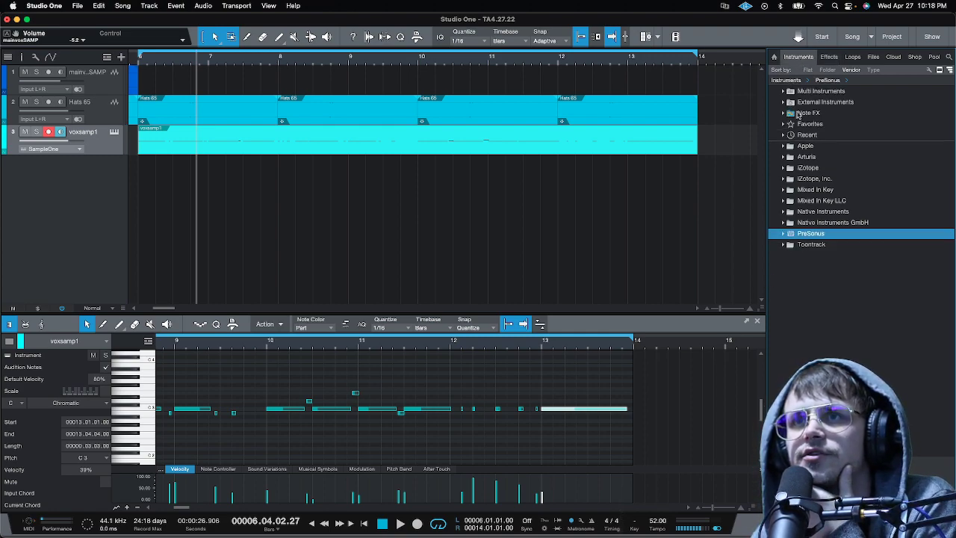
pyautogui.click(783, 222)
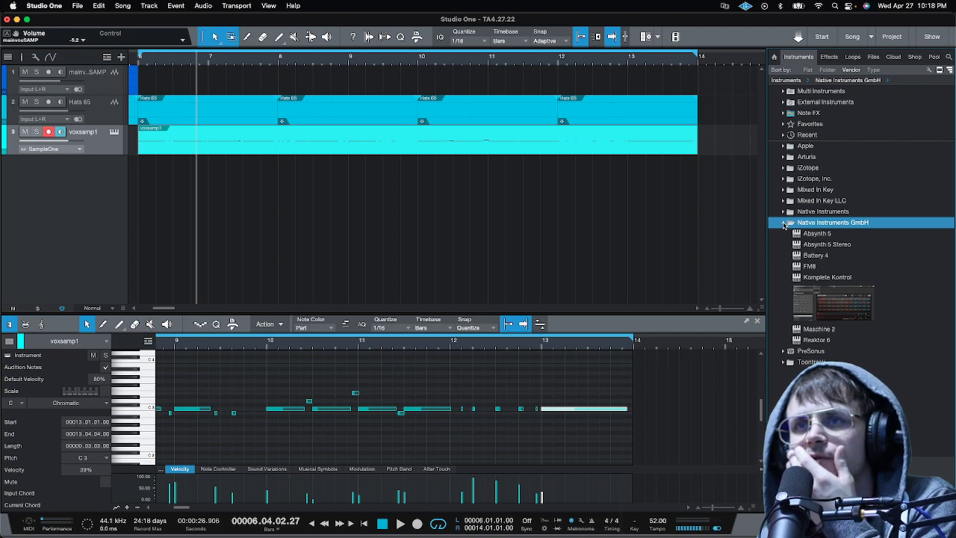
pyautogui.moveTo(822, 309); pyautogui.dragTo(205, 234)
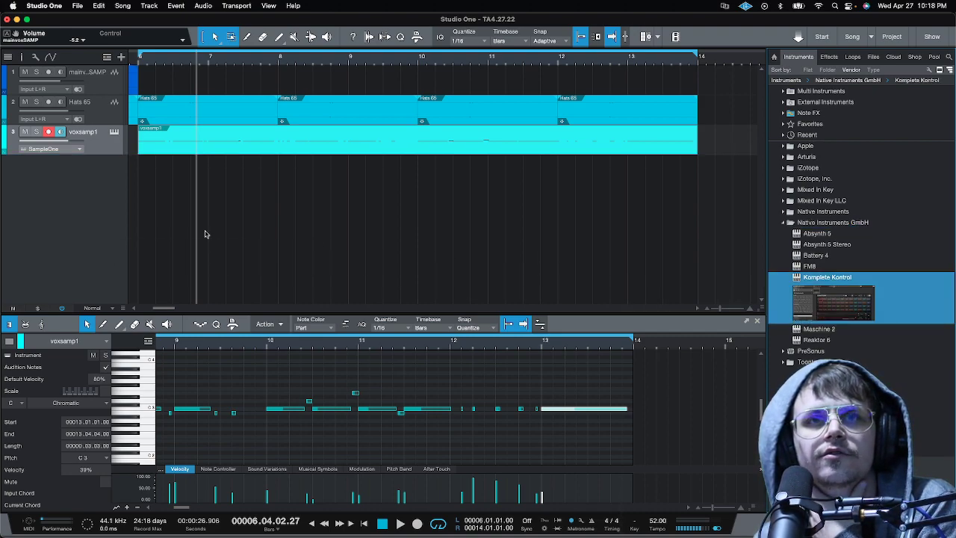
pyautogui.doubleClick(831, 312)
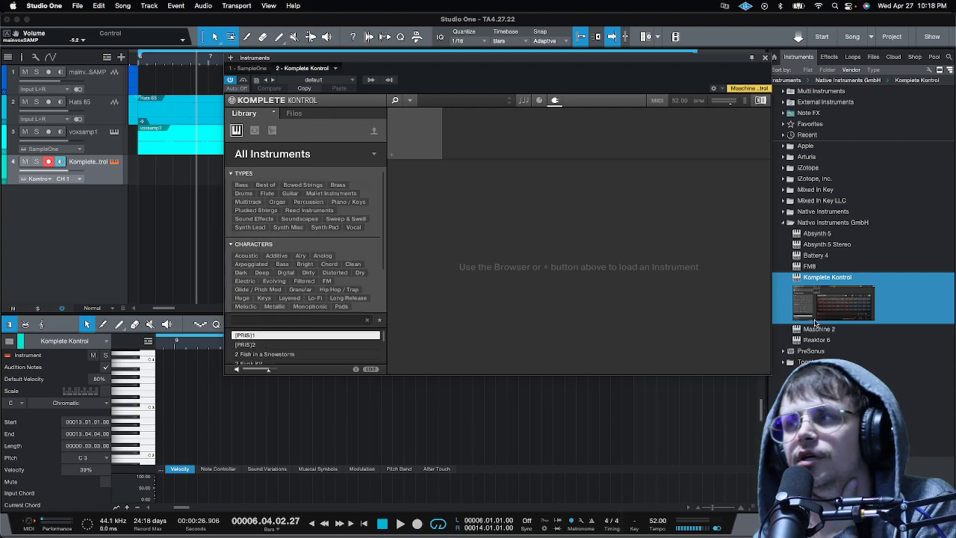
# Filter the Komplete Kontrol library to the Drums type with the Hip Hop / Trap character.
pyautogui.click(243, 193)
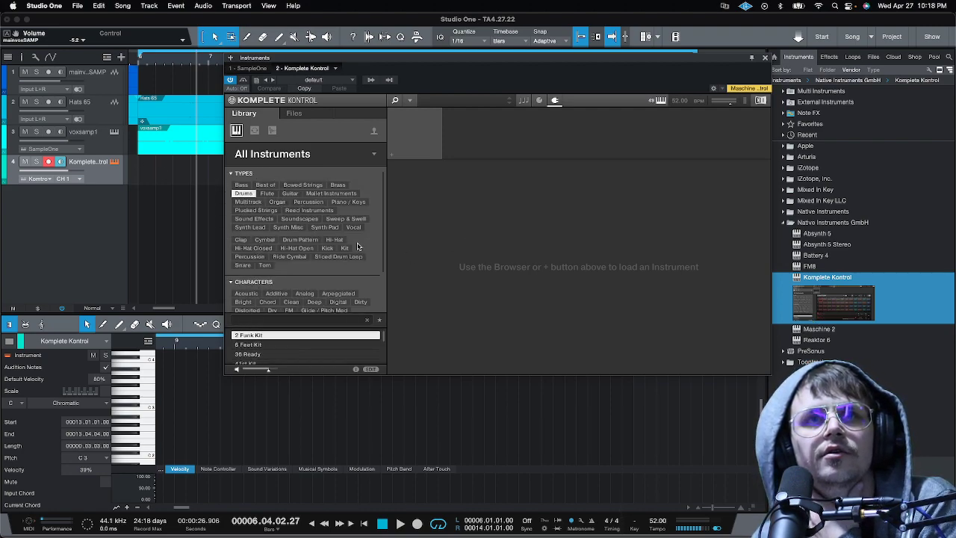
pyautogui.scroll(-3, 339, 301)
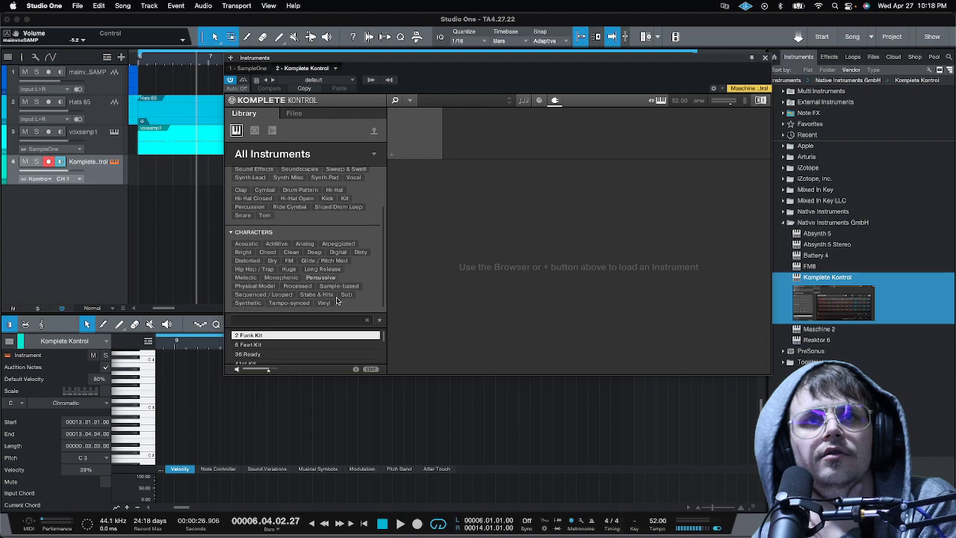
pyautogui.click(256, 270)
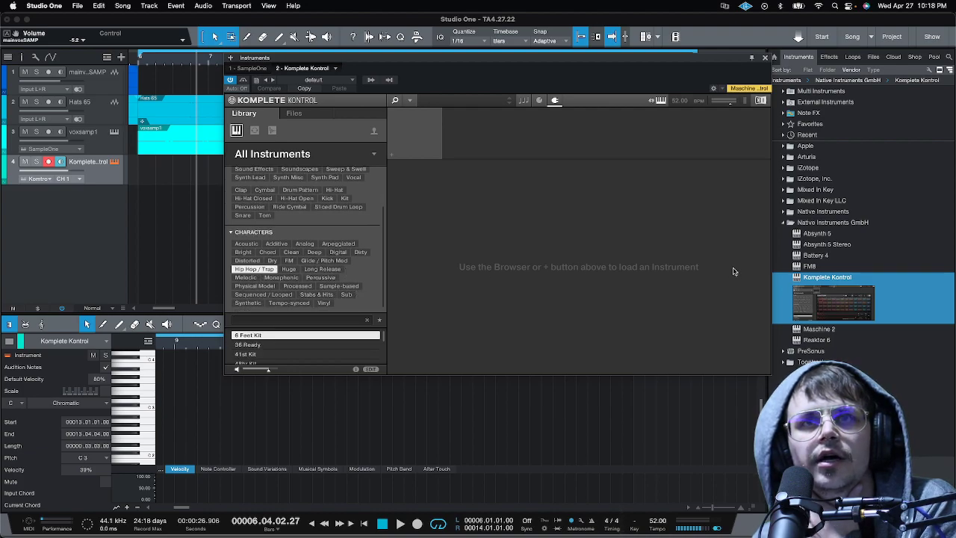
# Browse the filtered kits, load Bring It Kit into Komplete Kontrol and close the instrument window.
pyautogui.scroll(-3, 294, 340)
pyautogui.scroll(-4, 294, 353)
pyautogui.scroll(-3, 277, 356)
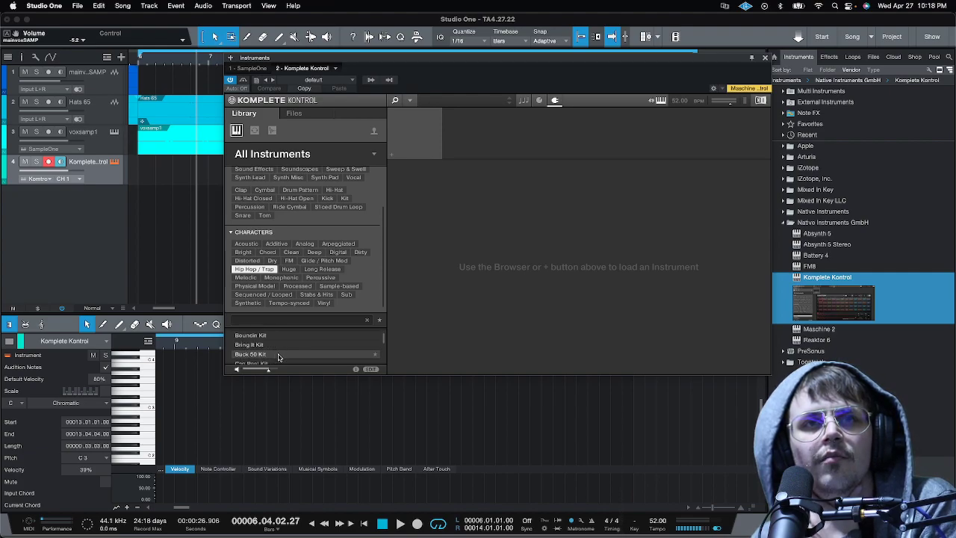
pyautogui.click(272, 336)
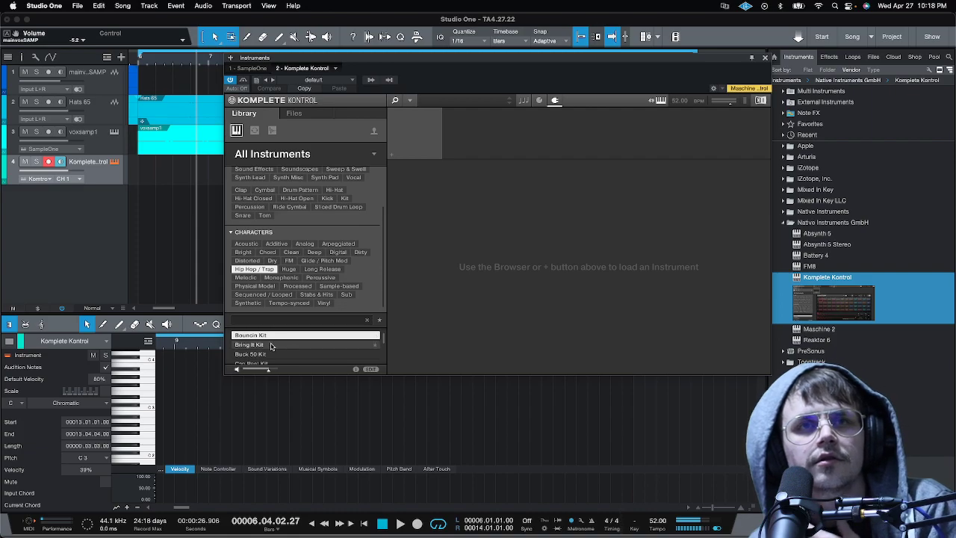
pyautogui.click(270, 345)
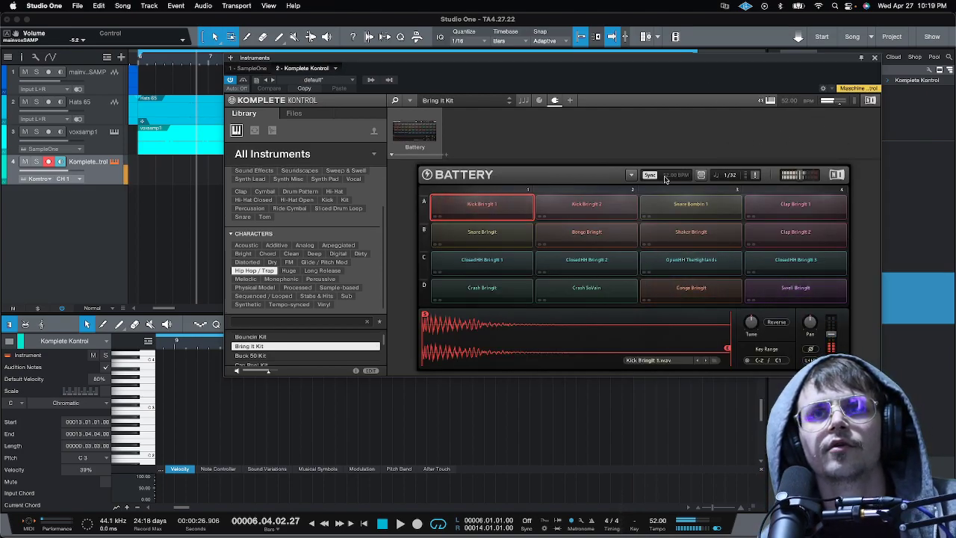
pyautogui.click(875, 58)
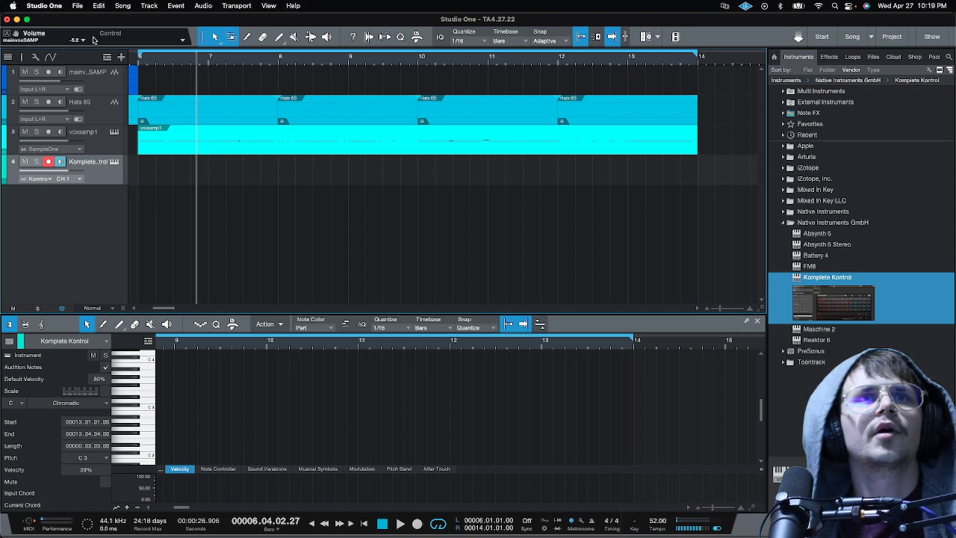
# Set the audio device block size to 128 samples in the preferences.
pyautogui.click(54, 6)
pyautogui.click(56, 36)
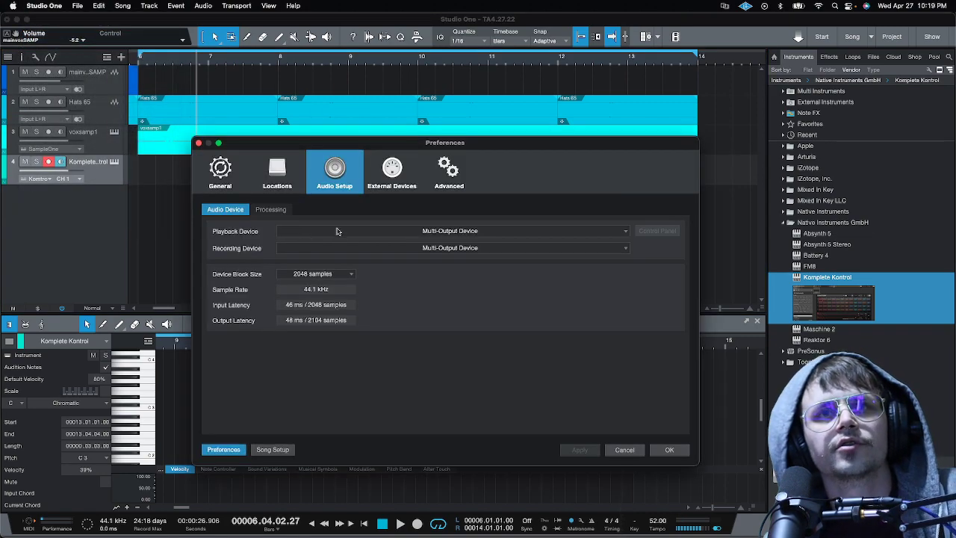
pyautogui.click(310, 274)
pyautogui.click(310, 319)
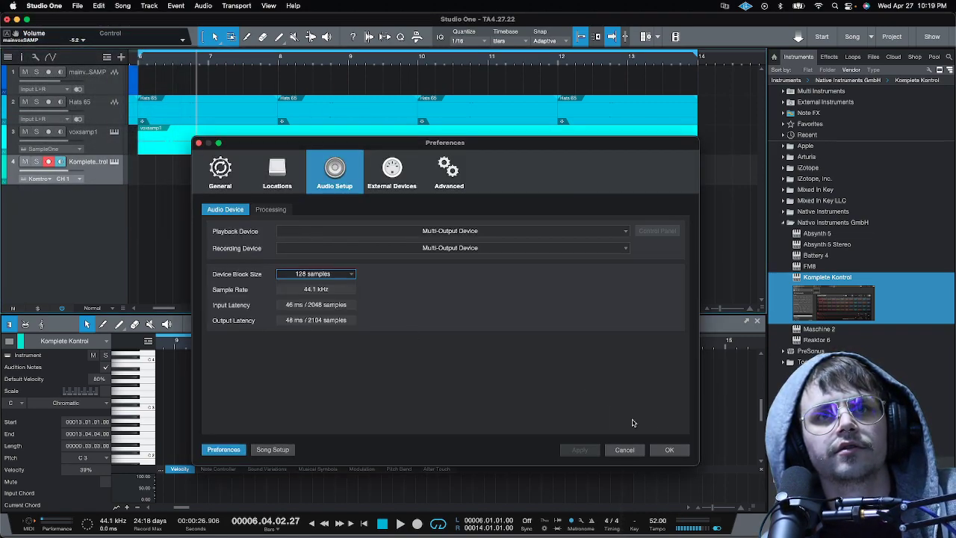
pyautogui.click(675, 450)
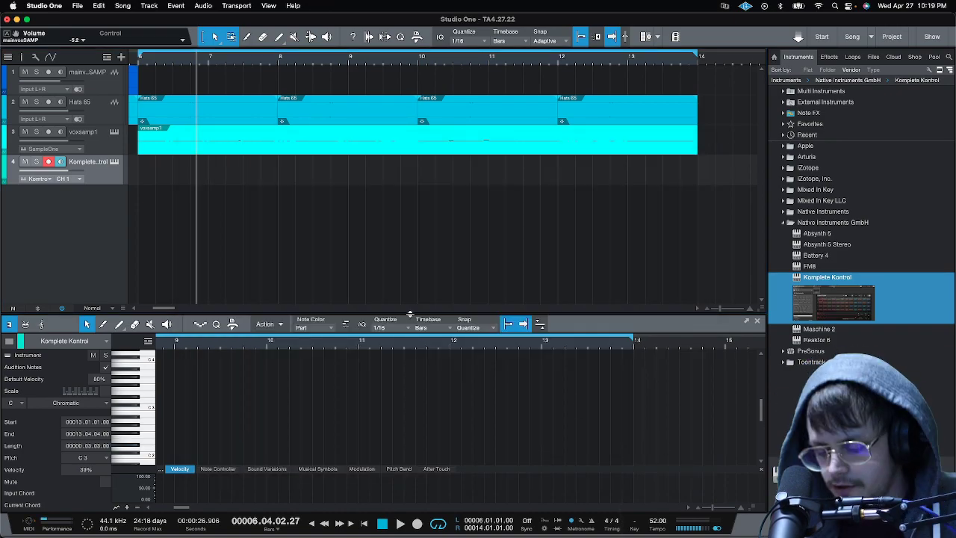
# Record a short Bring It Kit drum take of about one bar on the Komplete Kontrol track from bar 6.
pyautogui.press('Home')
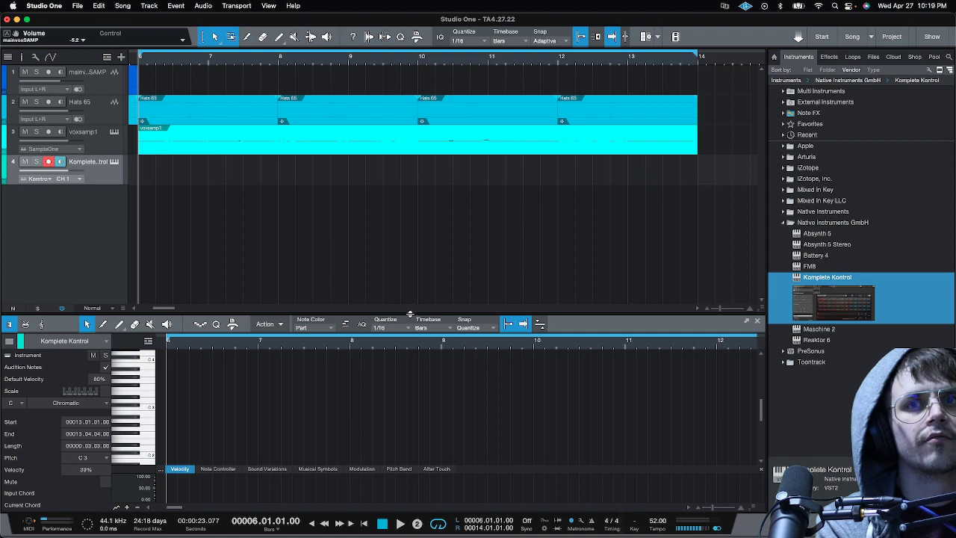
pyautogui.press('KP_Multiply')
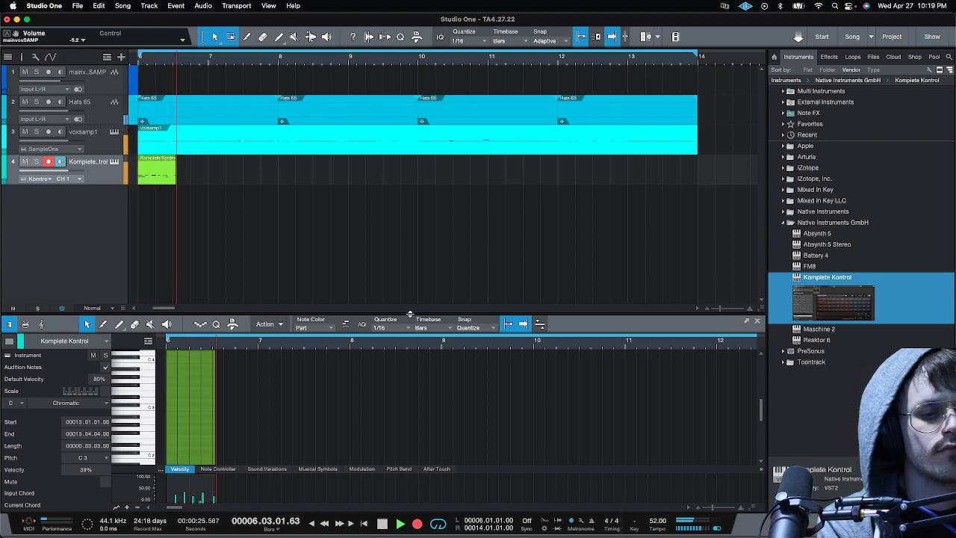
pyautogui.press('space')
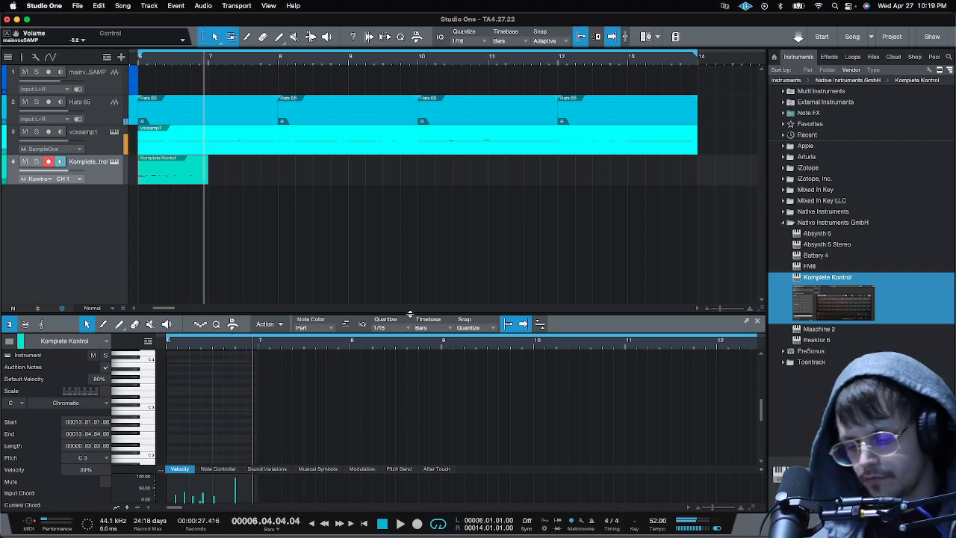
# Undo the last Komplete Kontrol drum take and mute the Hats 65 track.
pyautogui.press('super+z')
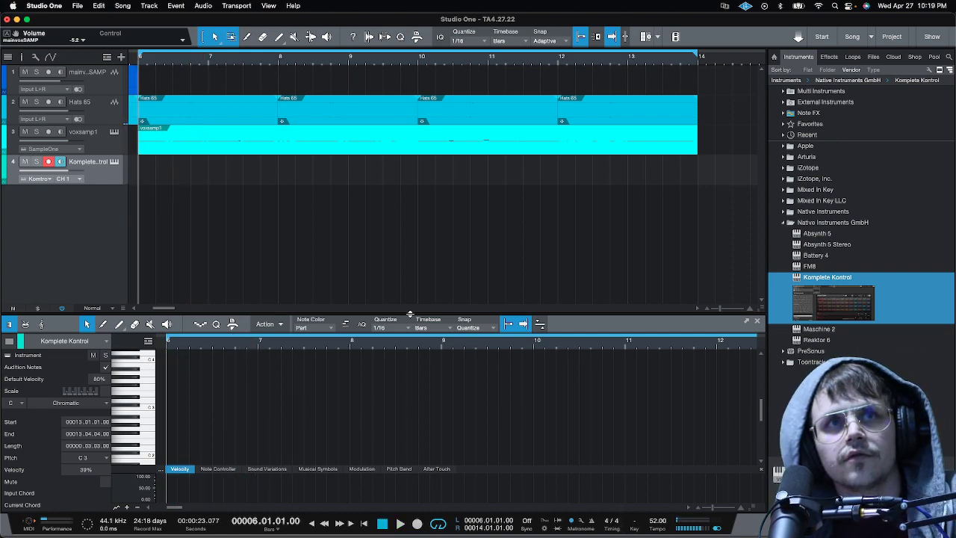
pyautogui.click(24, 102)
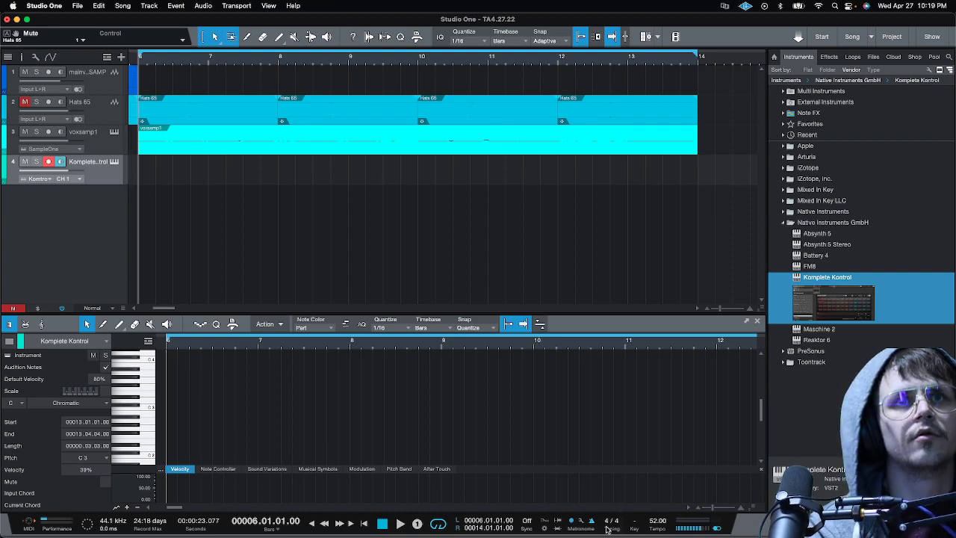
# Record a trial drum take of about two bars on the Komplete Kontrol track from bar 6.
pyautogui.press('KP_Multiply')
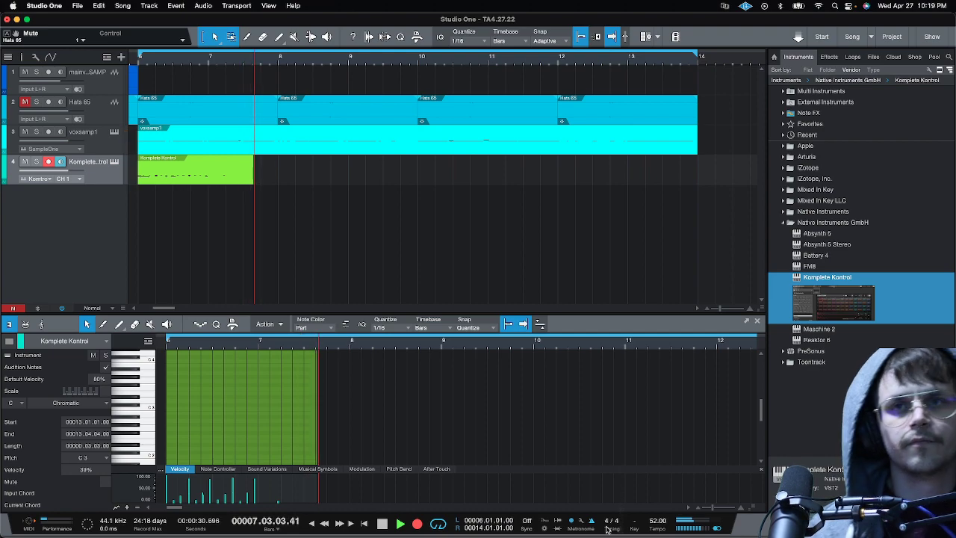
pyautogui.press('space')
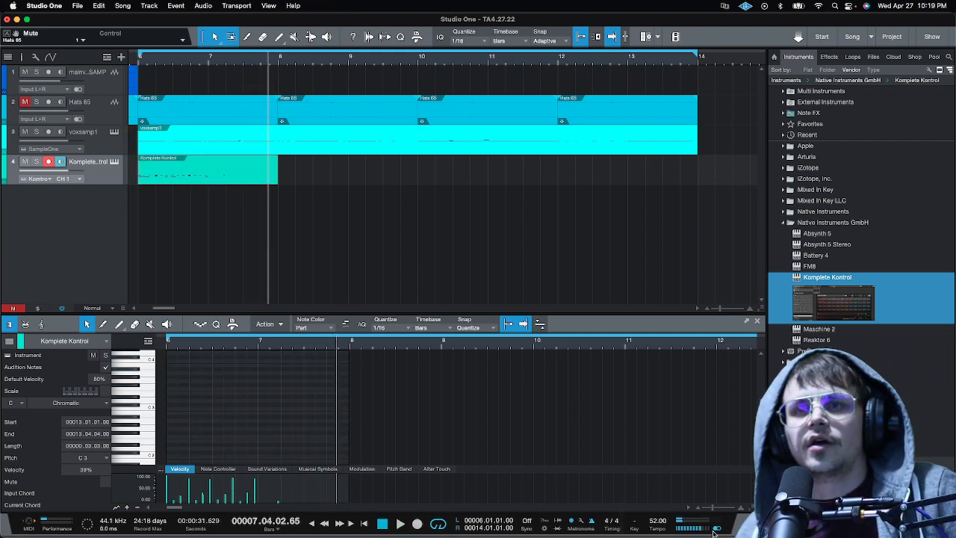
# Open the metronome setup, examine its options during playback and close it.
pyautogui.click(582, 525)
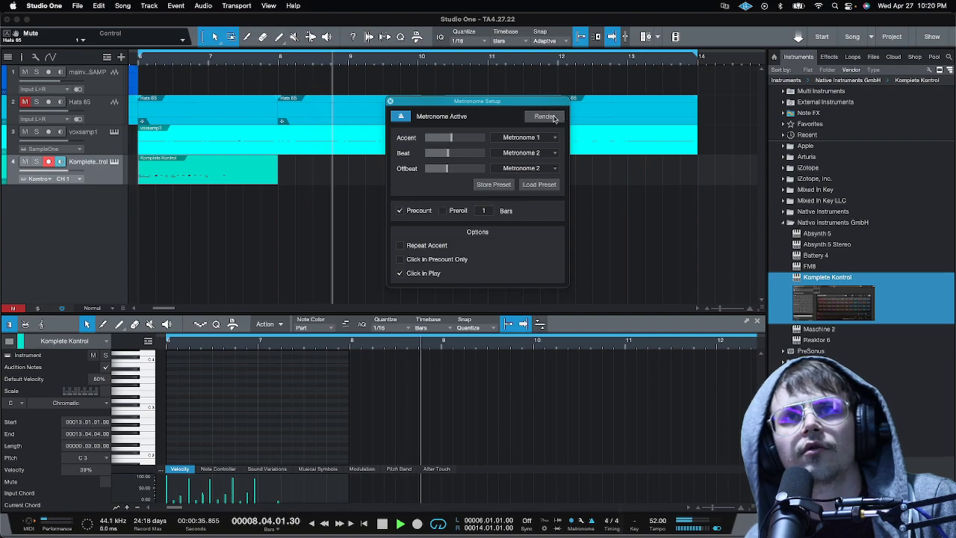
pyautogui.press('space')
pyautogui.click(390, 101)
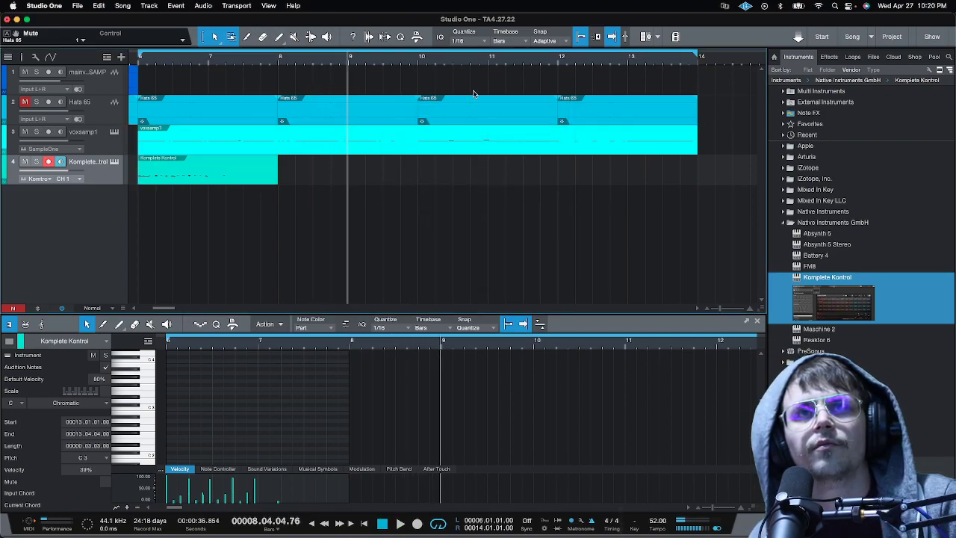
# Try two drum takes on the Komplete Kontrol track from bar 6, the second about seven bars long, and undo them.
pyautogui.press('space')
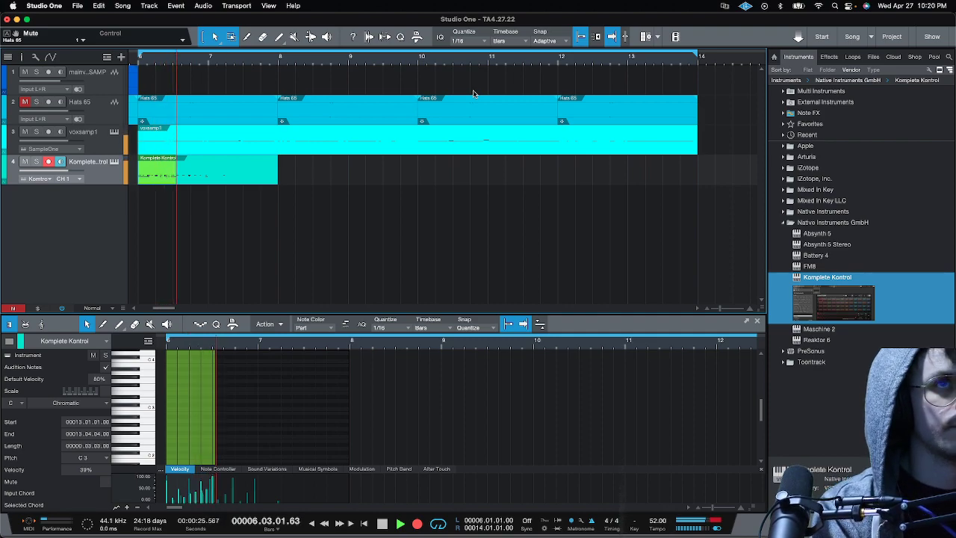
pyautogui.press('space')
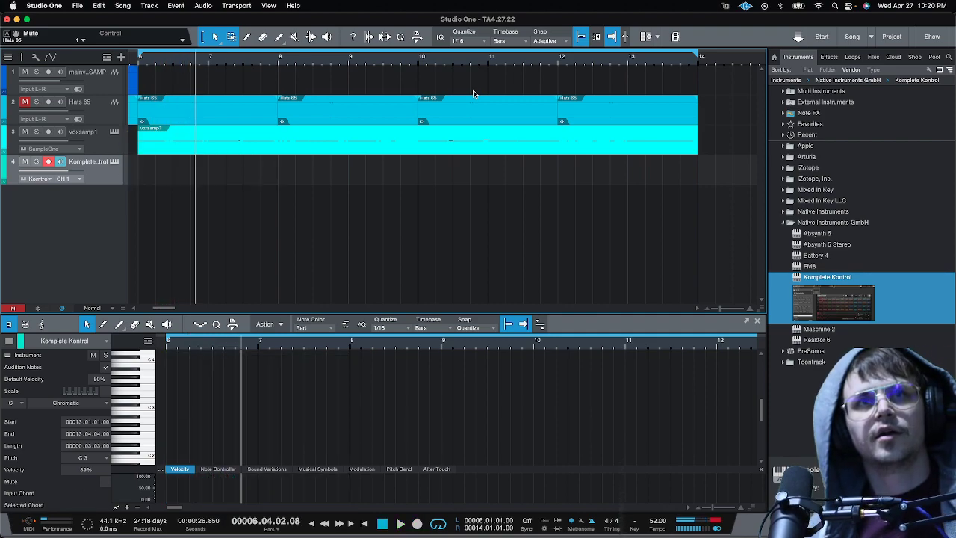
pyautogui.press('Home')
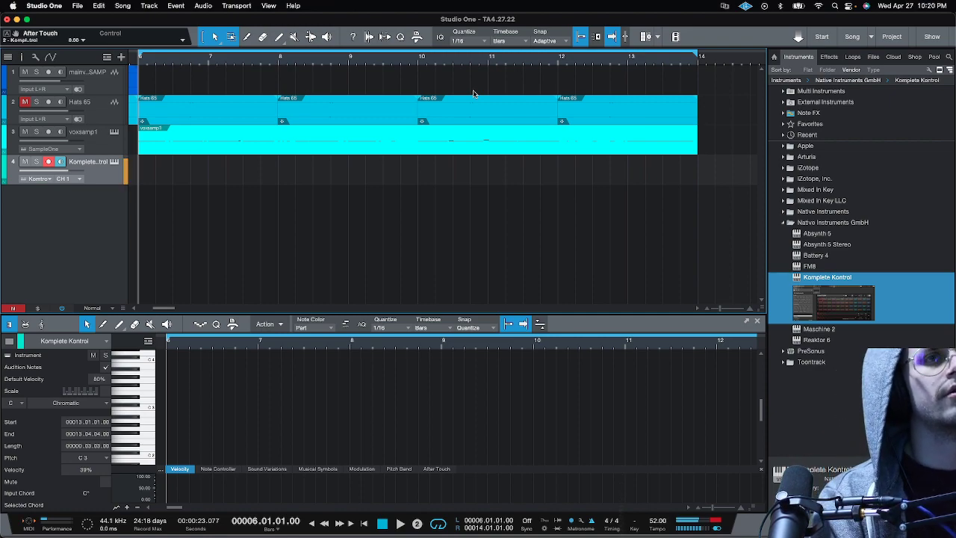
pyautogui.press('KP_Multiply')
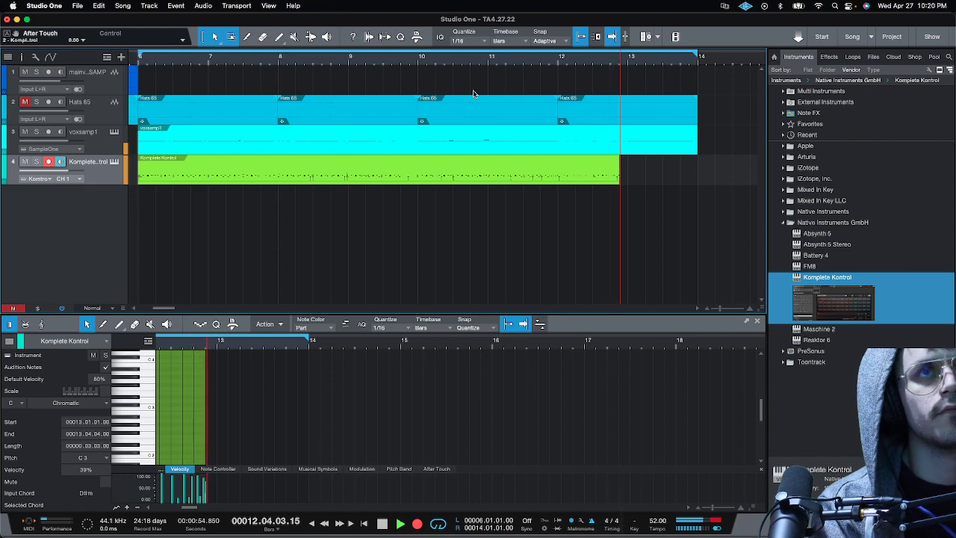
pyautogui.press('space')
pyautogui.press('super+z')
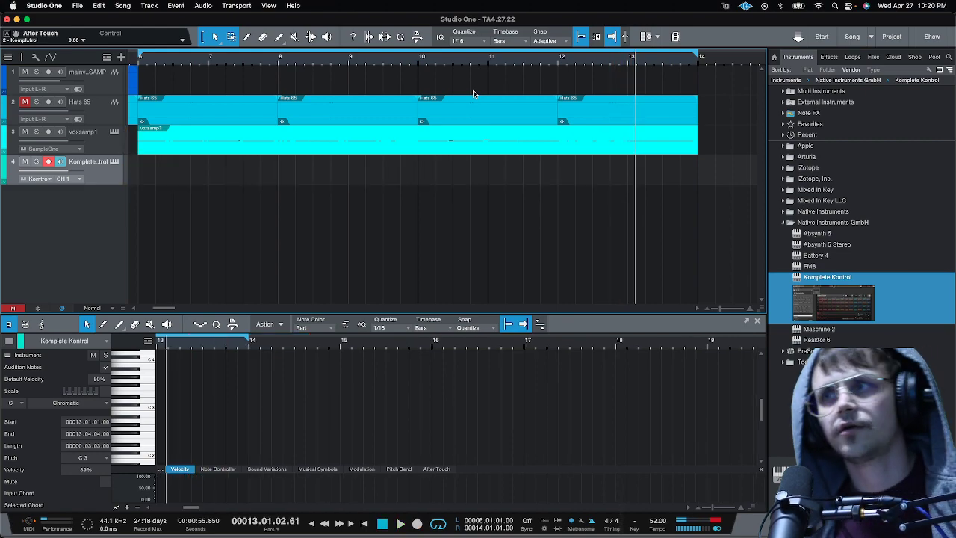
# Try a drum take of about one and a half bars from bar 6, undo it and return to the loop start.
pyautogui.press('KP_1')
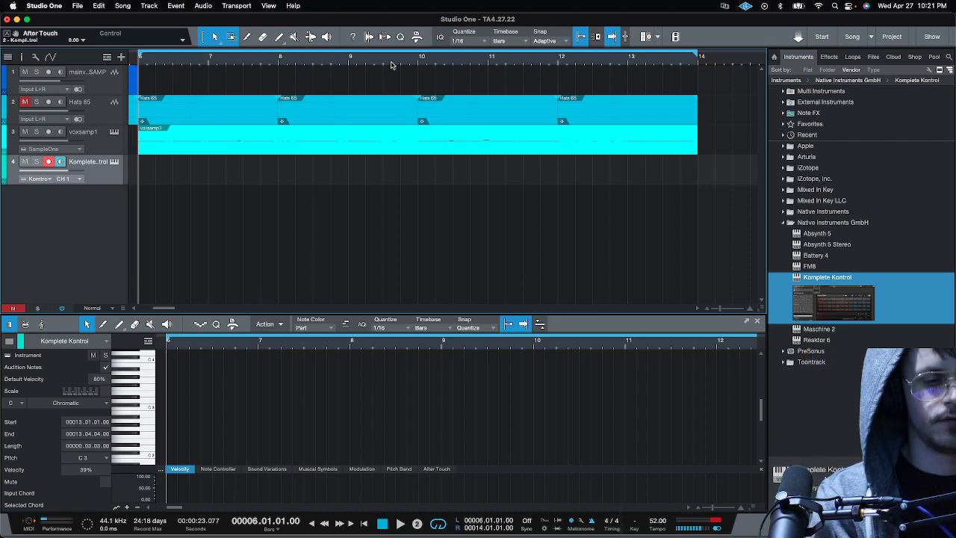
pyautogui.press('KP_Multiply')
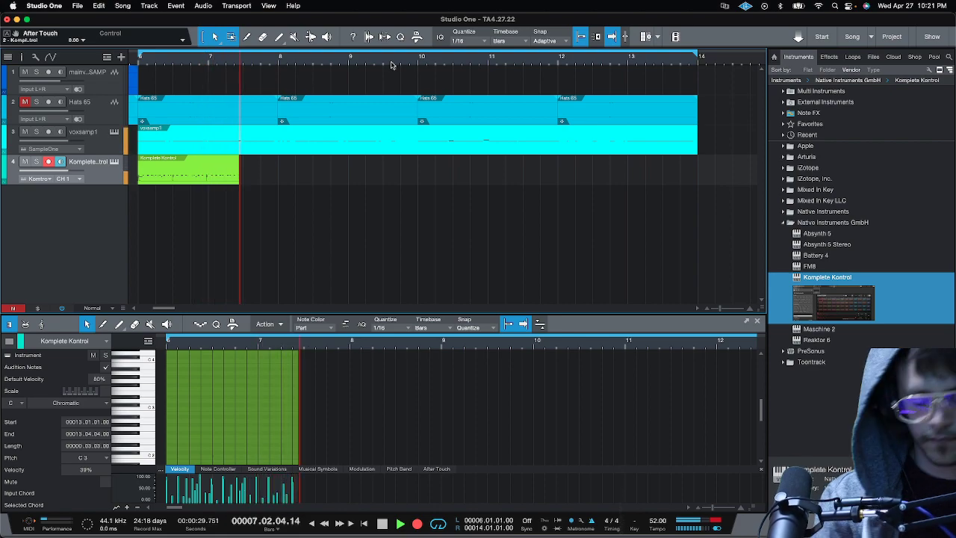
pyautogui.press('space')
pyautogui.press('super+z')
pyautogui.press(',')
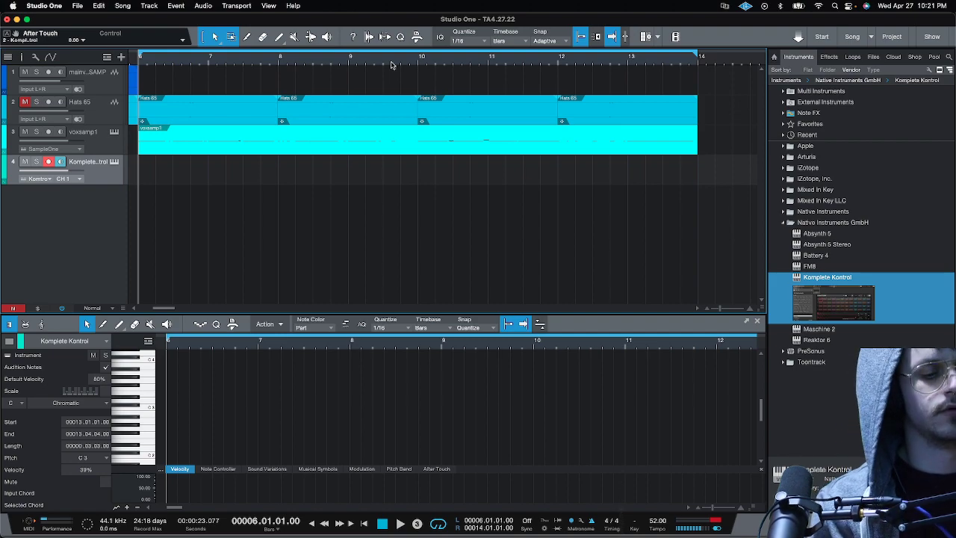
# Try a drum take of about three bars on the Komplete Kontrol track from bar 6 and undo it.
pyautogui.press('KP_Multiply')
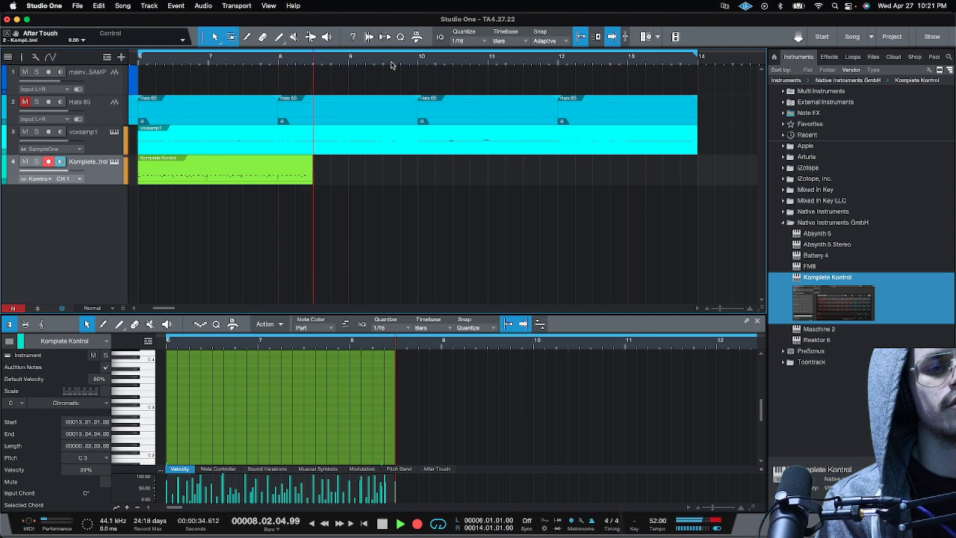
pyautogui.press('space')
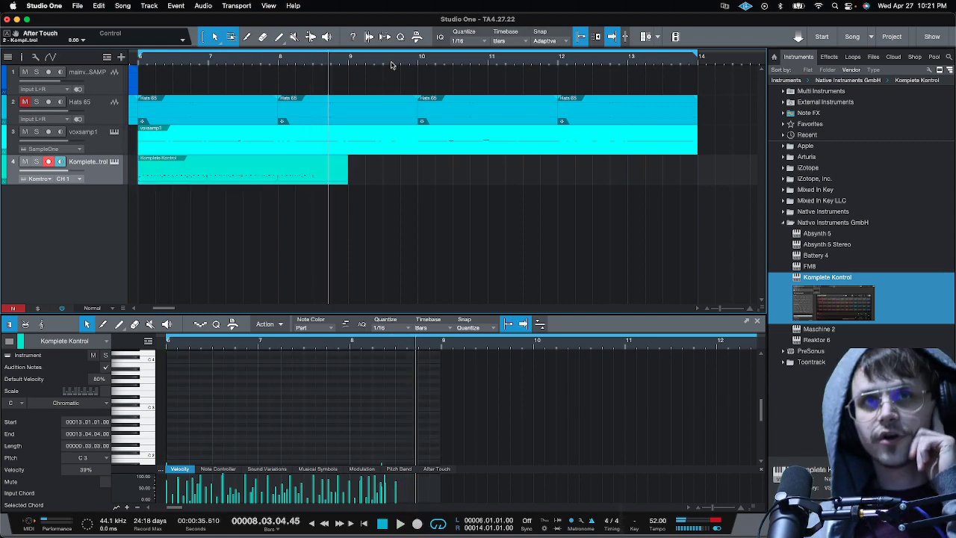
pyautogui.press('super+z')
# Record a full eight-bar drum take on the Komplete Kontrol track from bar 6 to bar 14.
pyautogui.press('Home')
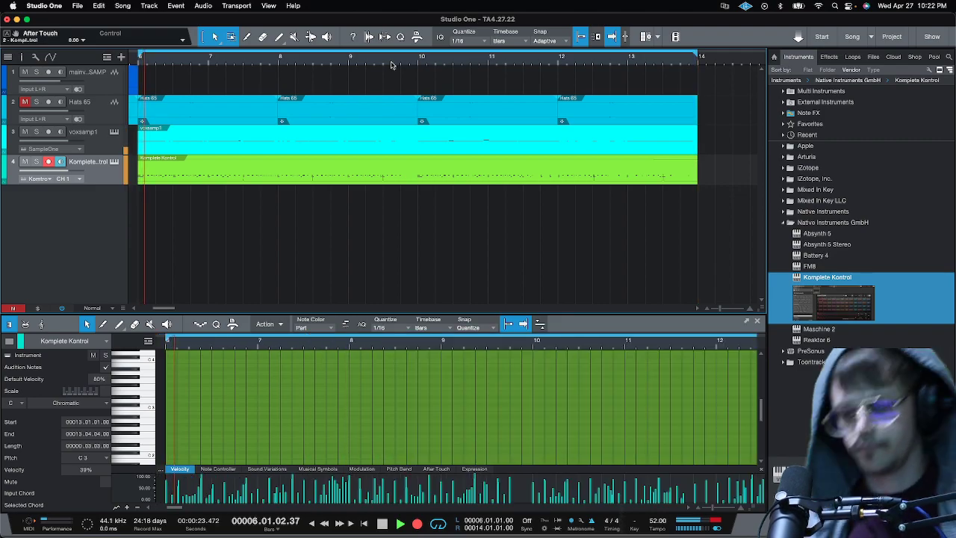
pyautogui.press('space')
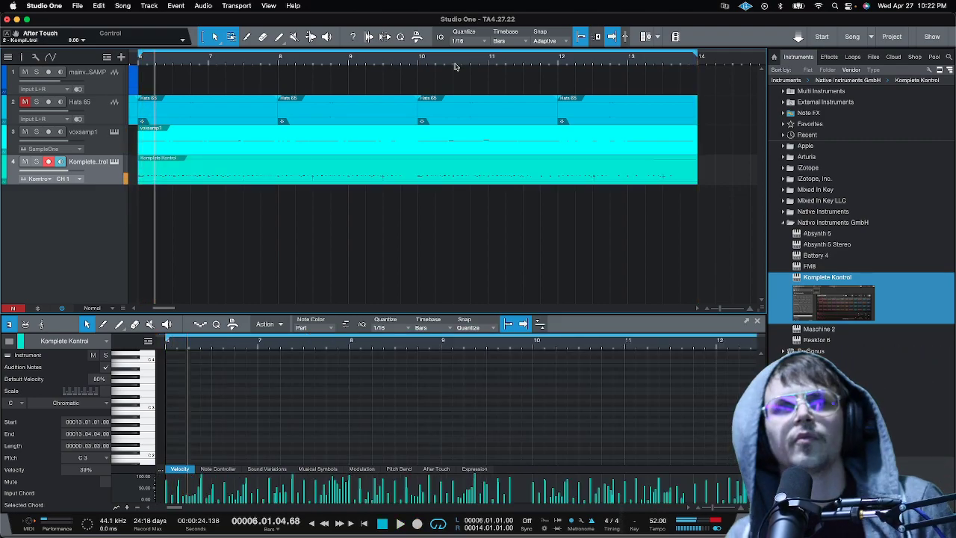
# Bring the recorded drum notes into view in the note editor and set the arrangement's quantize value to 1/32.
pyautogui.click(221, 183)
pyautogui.scroll(-3, 318, 441)
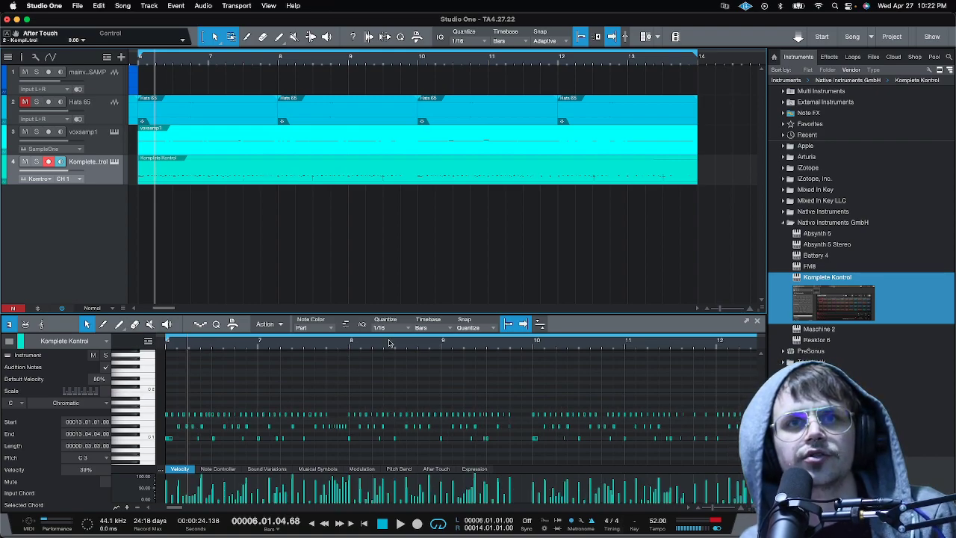
pyautogui.click(479, 47)
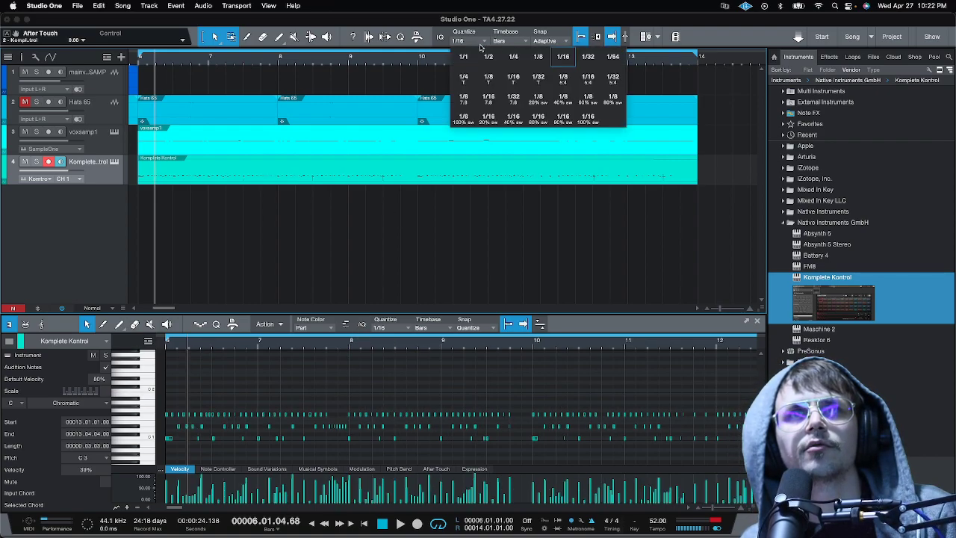
pyautogui.click(586, 58)
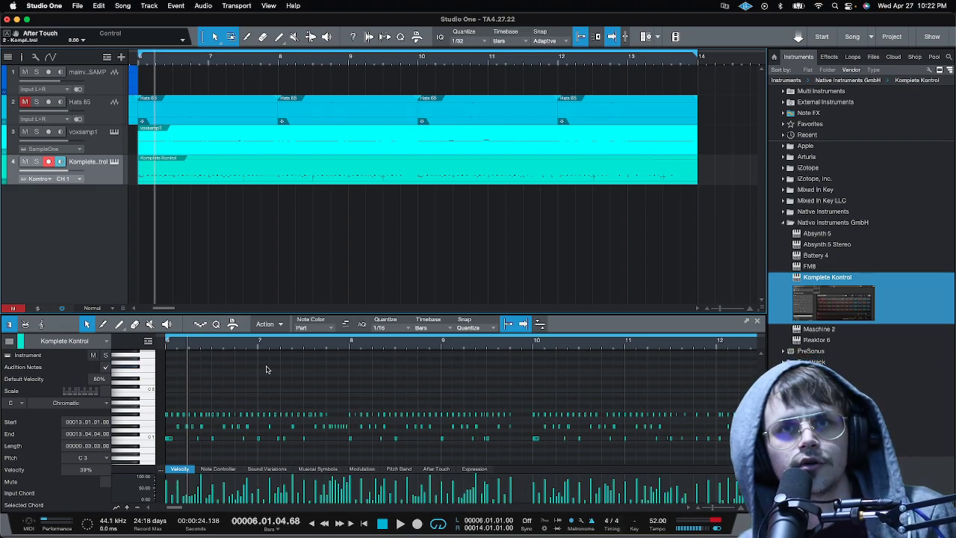
# Move the two F#1 notes in beat 4 of bar 11 earlier onto the grid, delete the two C1 notes beneath them and replay the passage.
pyautogui.press('space')
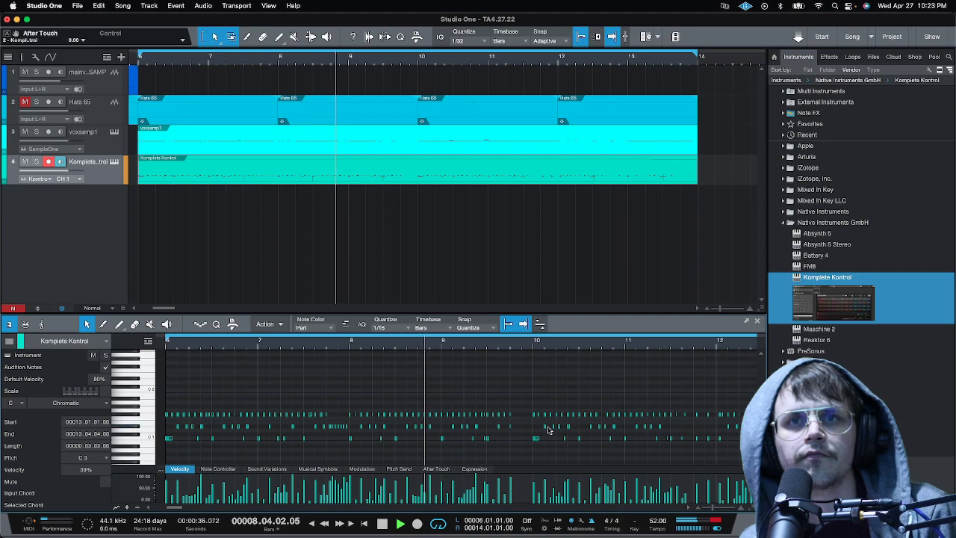
pyautogui.scroll(-2, 481, 346)
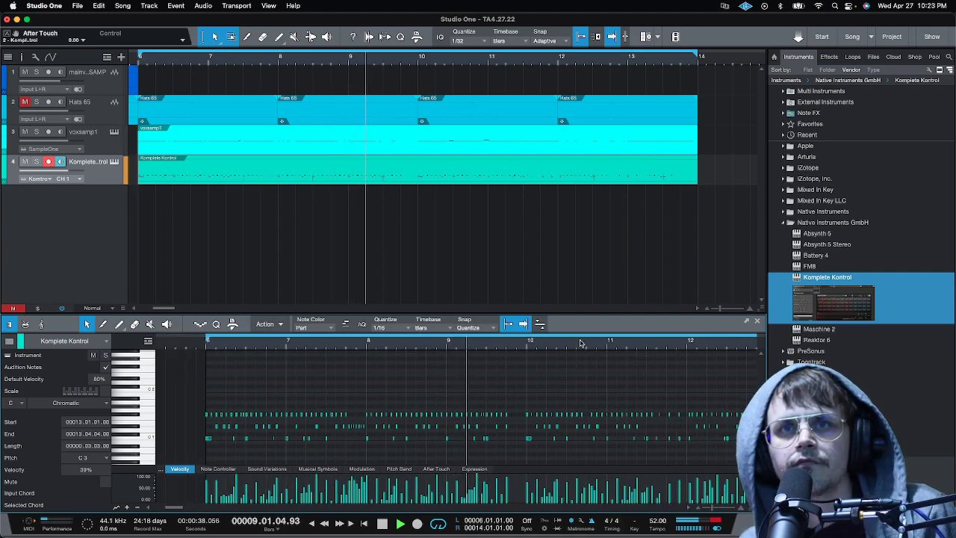
pyautogui.scroll(3, 577, 345)
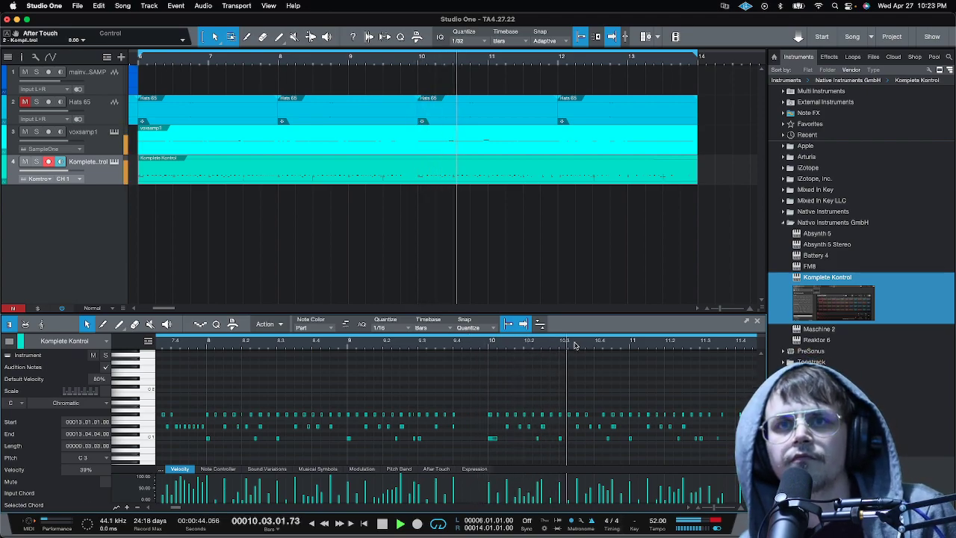
pyautogui.moveTo(170, 508); pyautogui.dragTo(179, 511)
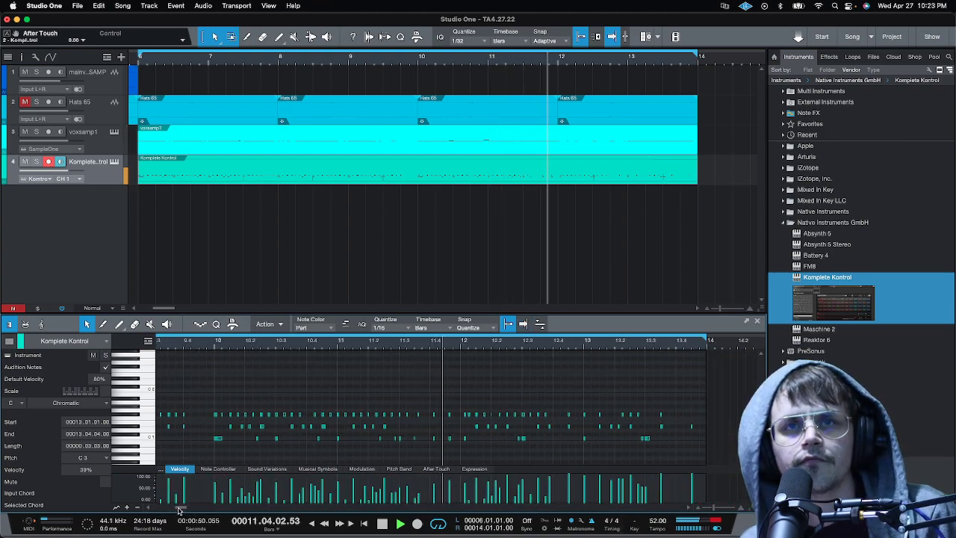
pyautogui.scroll(5, 374, 347)
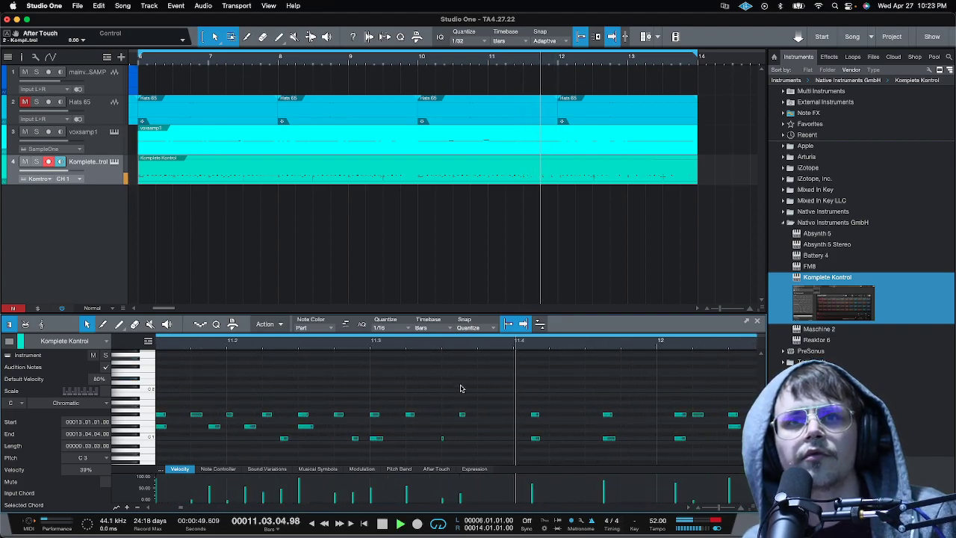
pyautogui.click(536, 415)
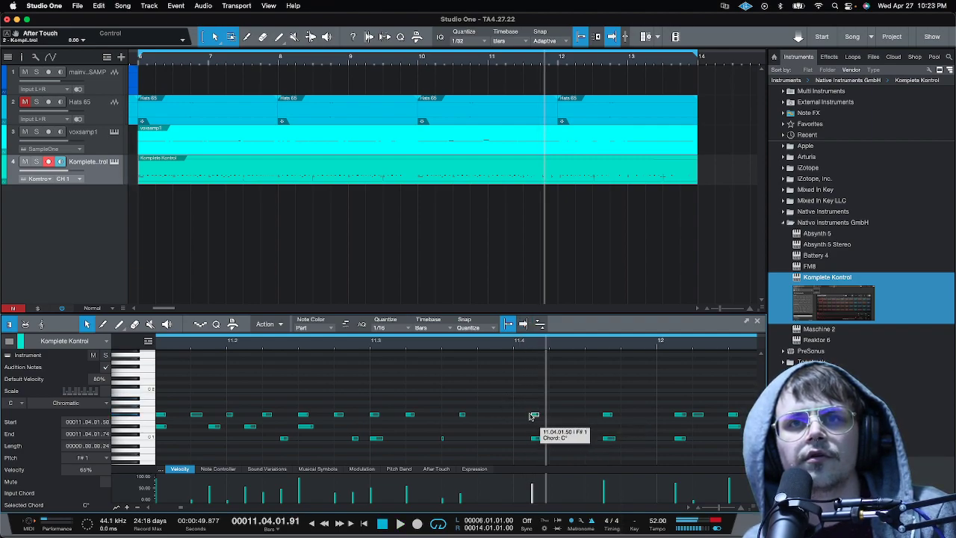
pyautogui.click(365, 344)
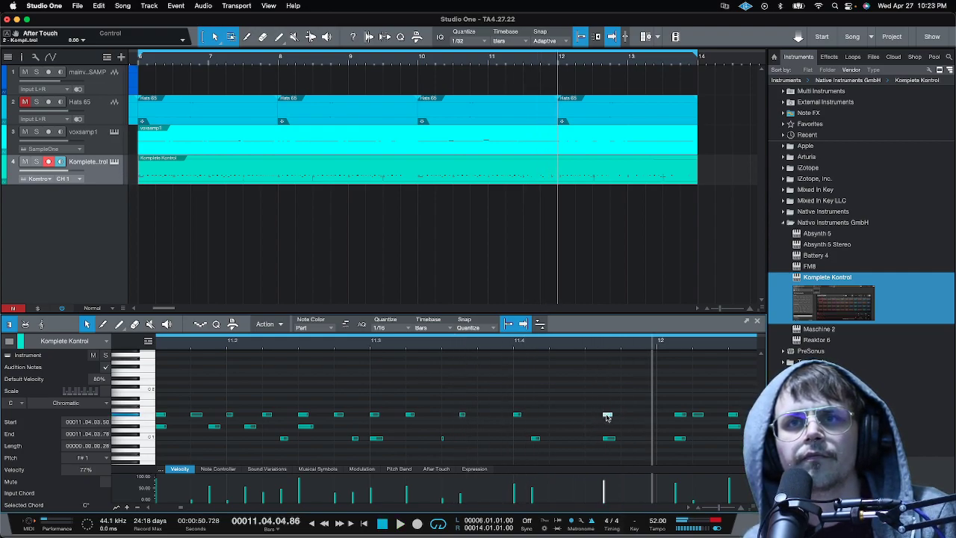
pyautogui.moveTo(591, 416); pyautogui.dragTo(590, 416)
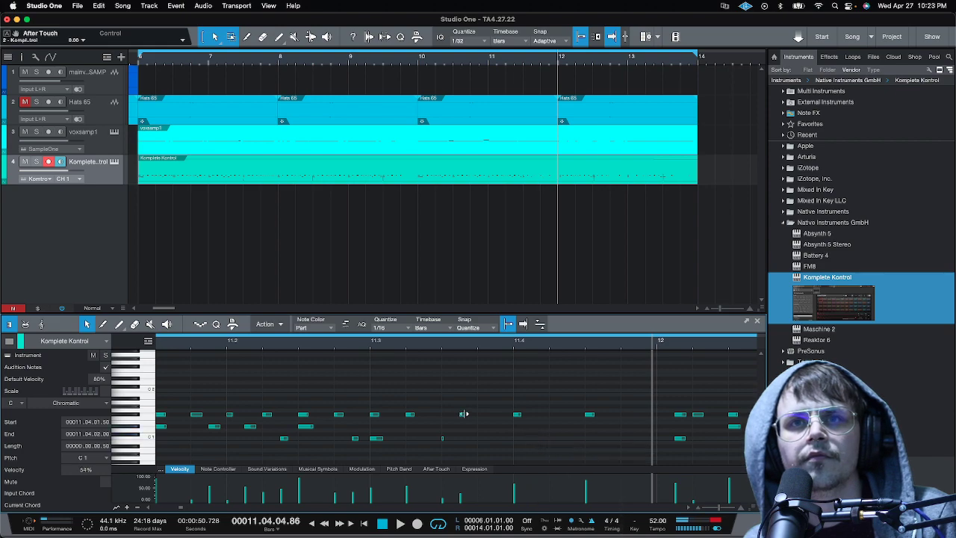
pyautogui.click(365, 344)
pyautogui.press('space')
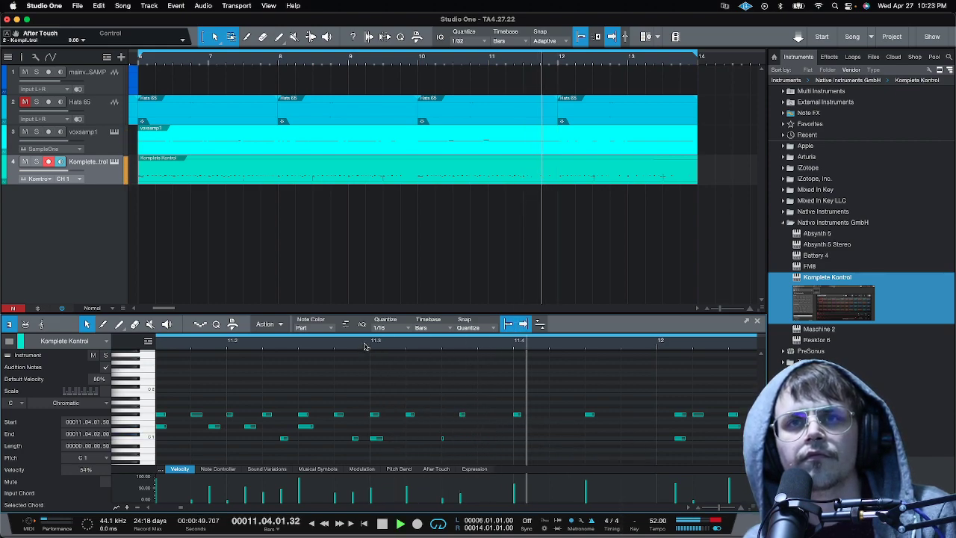
# Move the F#1 and C1 notes just after bar 12 to 12.01.01.00 and play the passage from about beat 11.3.
pyautogui.moveTo(671, 406); pyautogui.dragTo(682, 442)
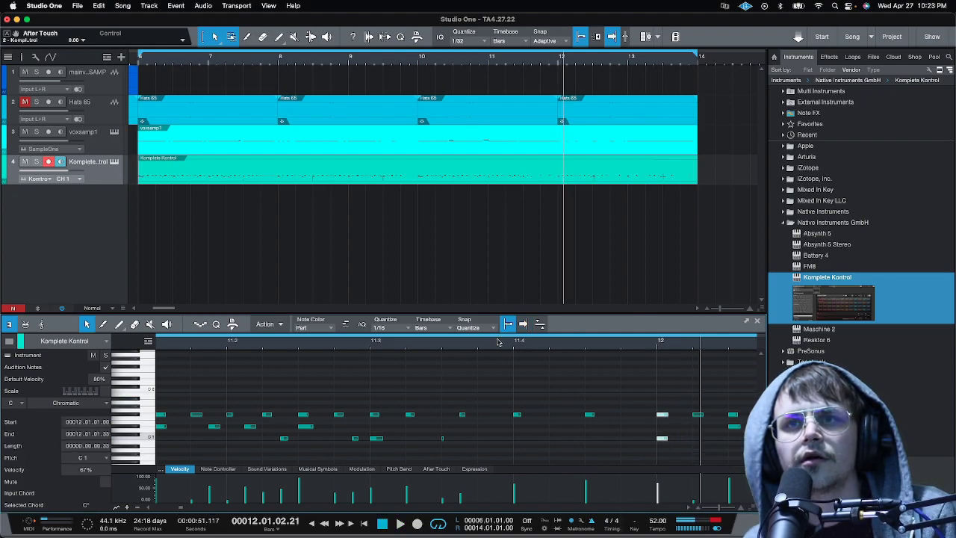
pyautogui.click(371, 342)
pyautogui.press('space')
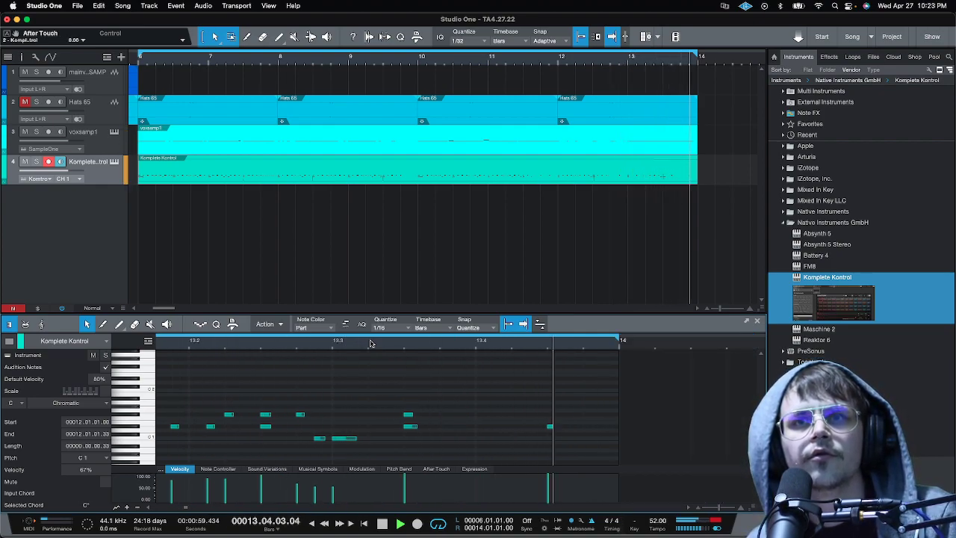
# Select every C1 note in the Komplete Kontrol drum part from bar 6 to bar 14 and raise their velocity to 100%.
pyautogui.hotkey('shift', 'z')
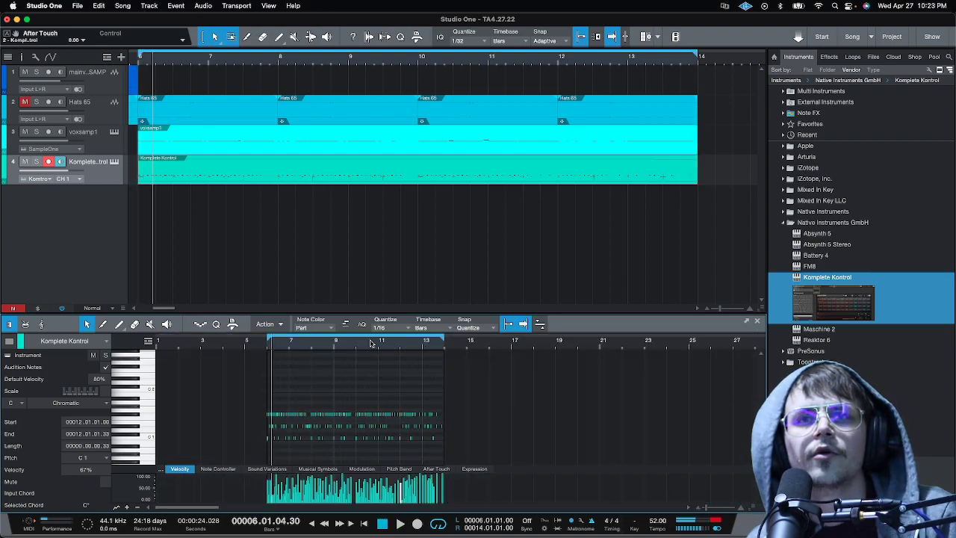
pyautogui.moveTo(337, 344); pyautogui.dragTo(337, 377)
pyautogui.click(437, 374)
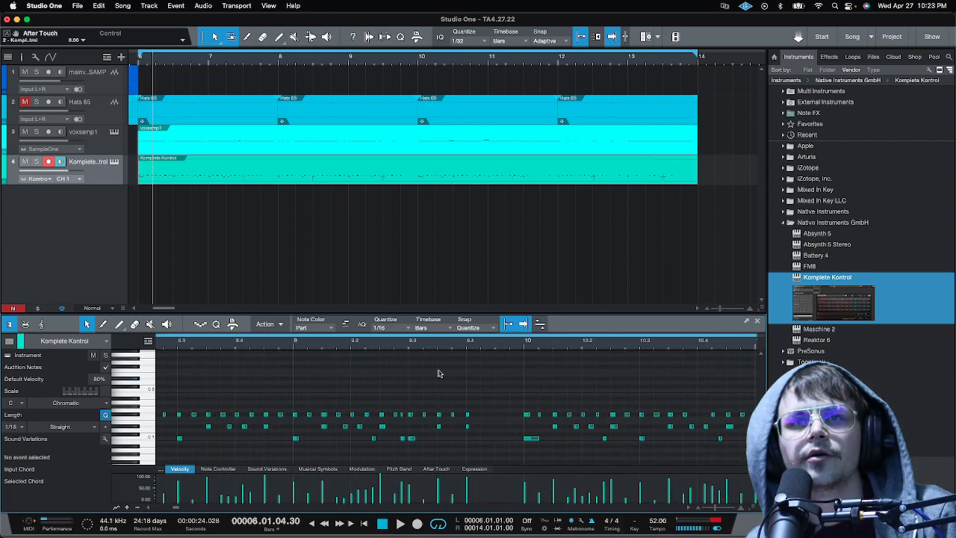
pyautogui.moveTo(438, 345); pyautogui.dragTo(459, 342)
pyautogui.moveTo(612, 348); pyautogui.dragTo(617, 372)
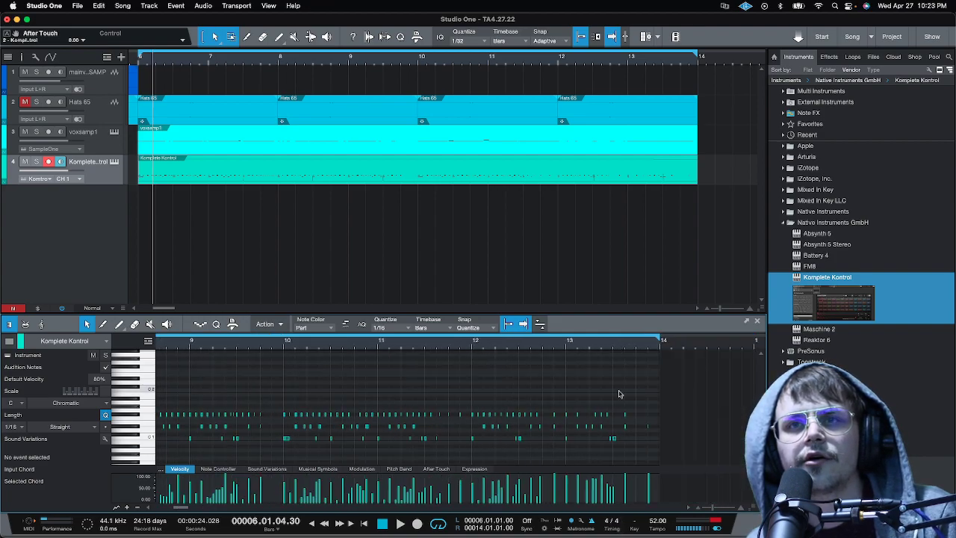
pyautogui.moveTo(627, 446); pyautogui.dragTo(156, 440)
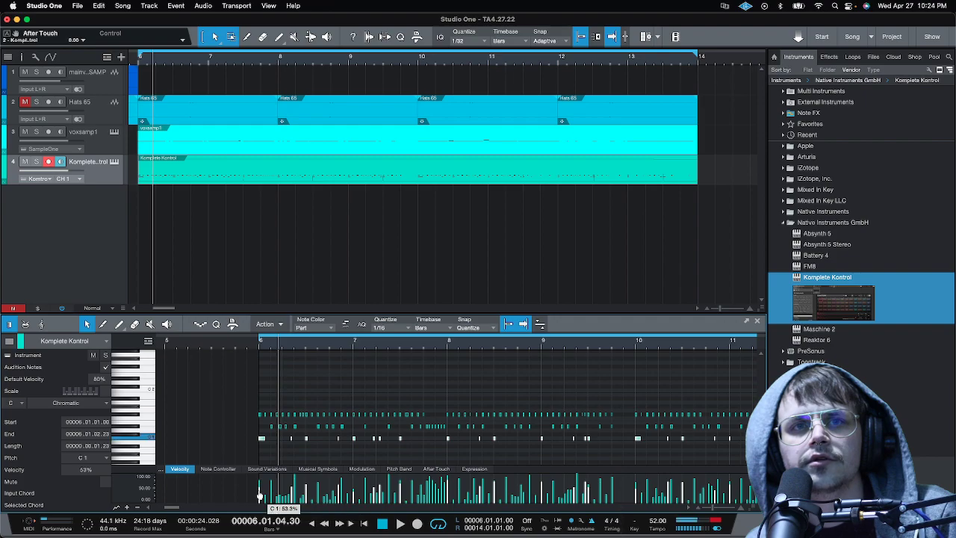
# Open the Komplete Kontrol instrument, play the drum part from bar 6 with the Battery kit in view, and close the instrument.
pyautogui.click(115, 161)
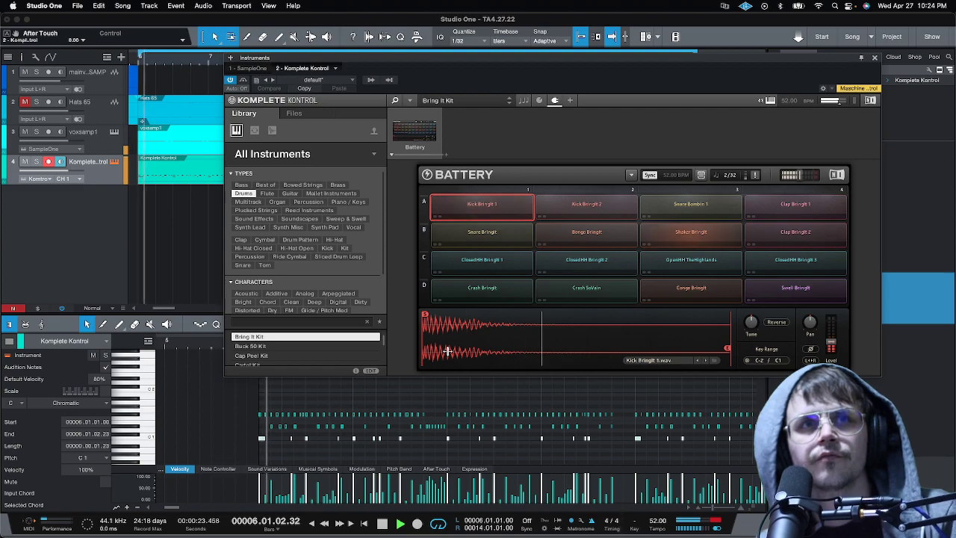
pyautogui.press('space')
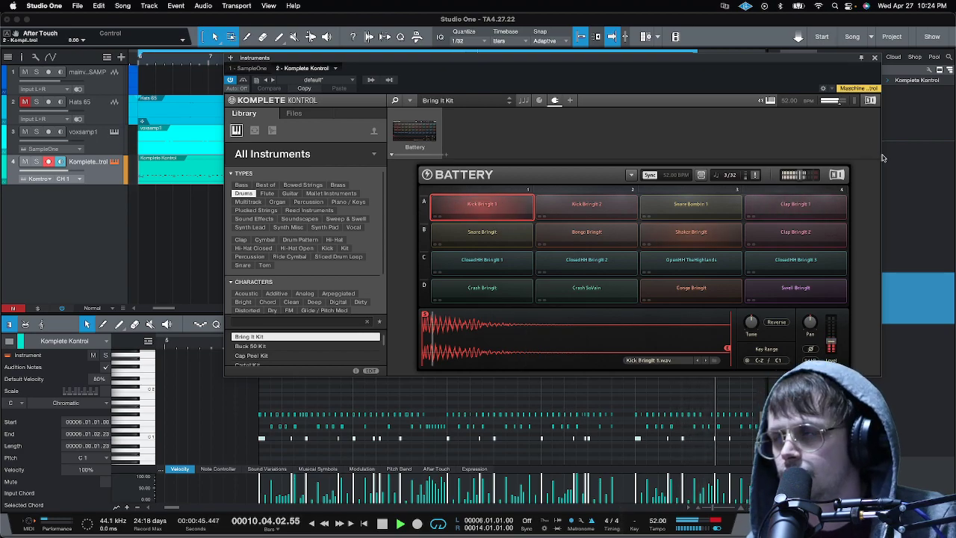
pyautogui.click(875, 57)
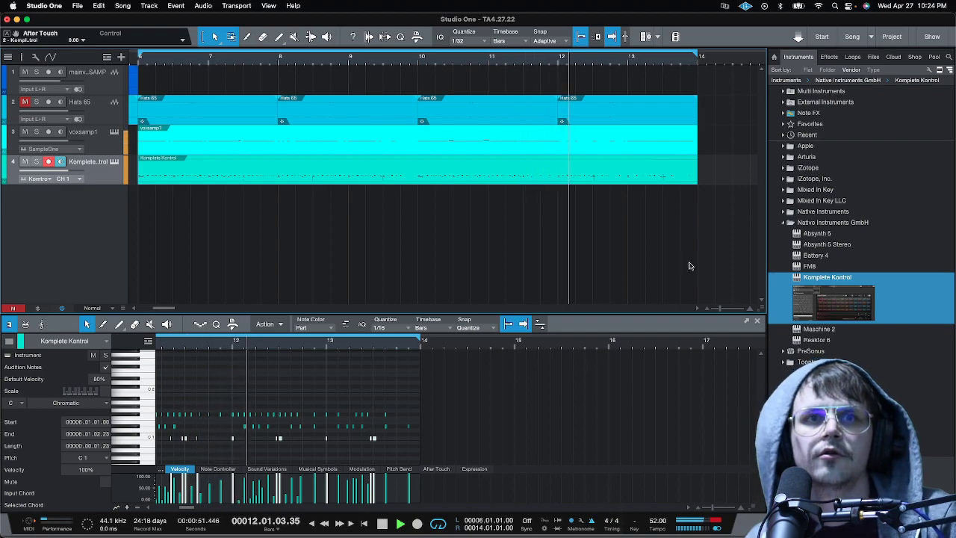
# Add an F1 note in beat 4 of bar 11, trim its start to 11.04.03.54, set its velocity to 48% and replay the passage.
pyautogui.press('e')
pyautogui.click(180, 345)
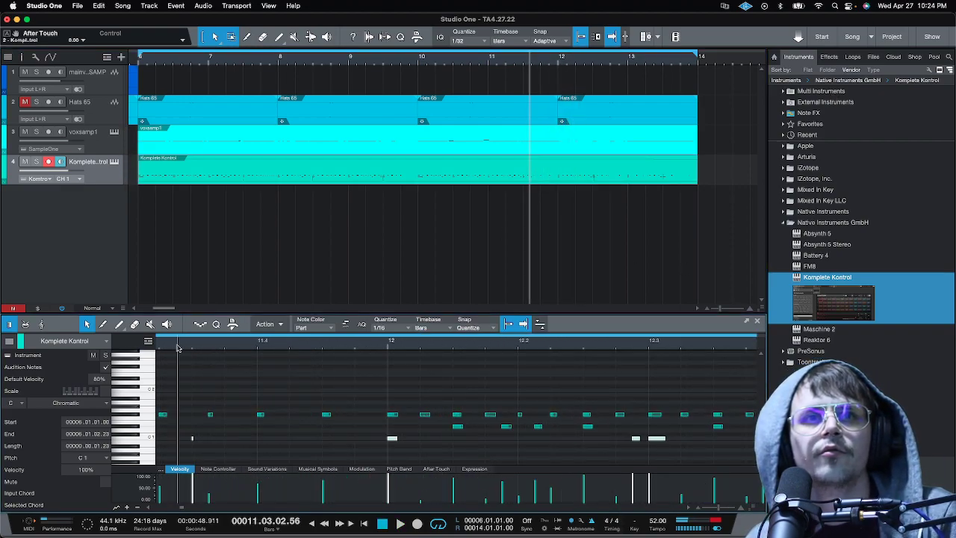
pyautogui.click(343, 439)
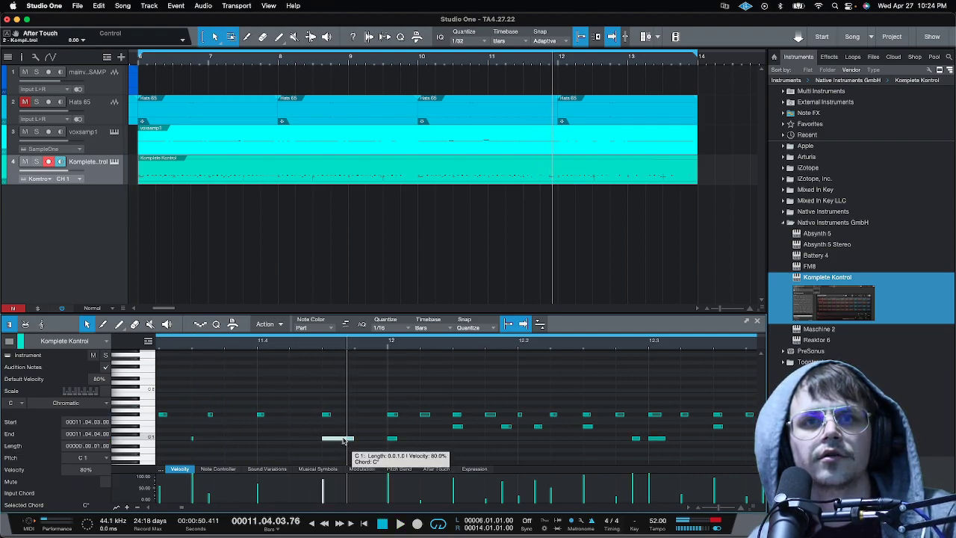
pyautogui.moveTo(343, 440); pyautogui.dragTo(344, 437)
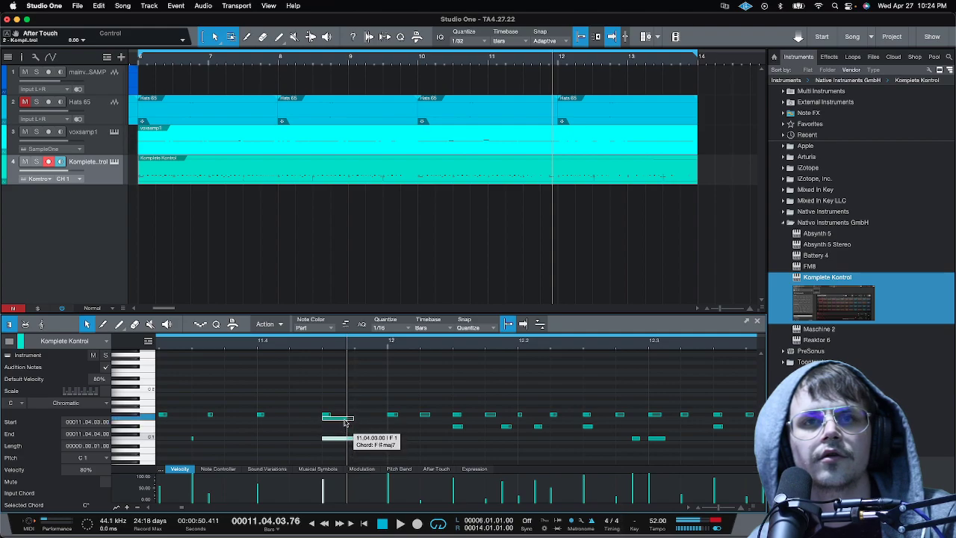
pyautogui.moveTo(329, 420); pyautogui.dragTo(339, 420)
pyautogui.moveTo(341, 485); pyautogui.dragTo(341, 489)
pyautogui.click(176, 351)
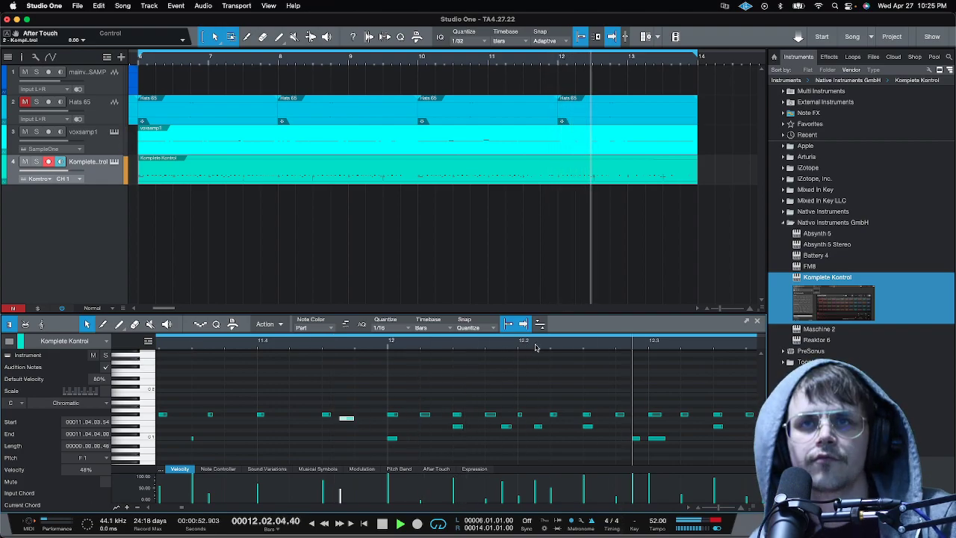
# Play the arrangement through the last bars and again from bar 6, and unmute the Hats 65 track.
pyautogui.scroll(-5, 534, 348)
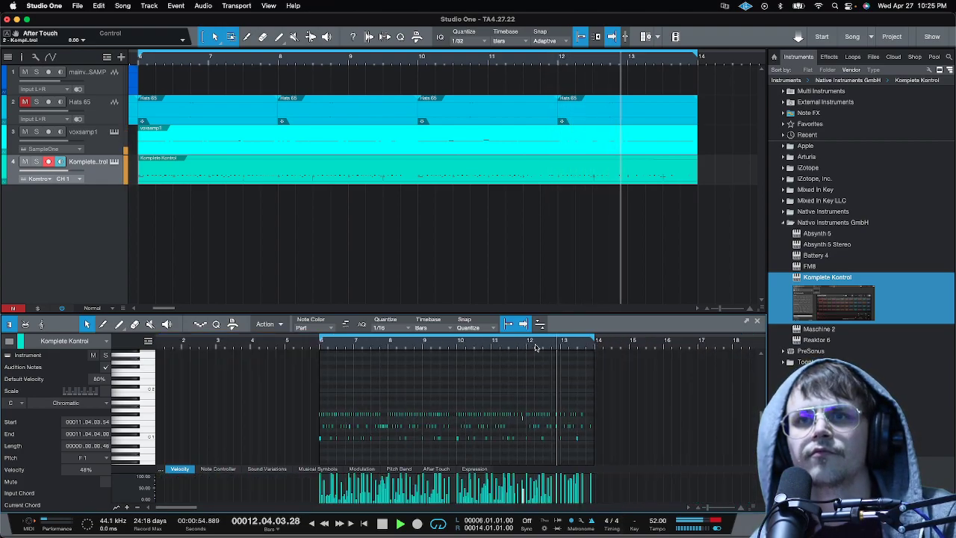
pyautogui.scroll(-1, 534, 347)
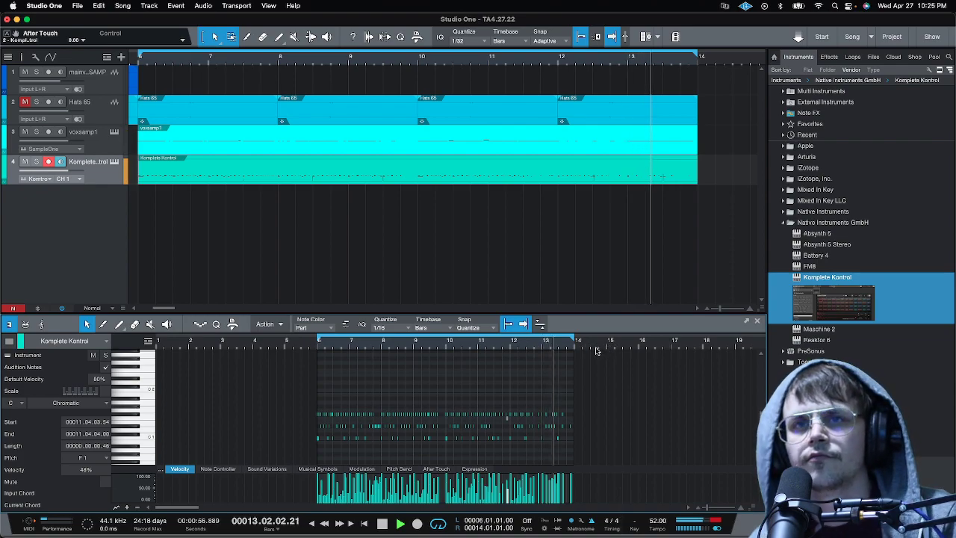
pyautogui.scroll(6, 596, 350)
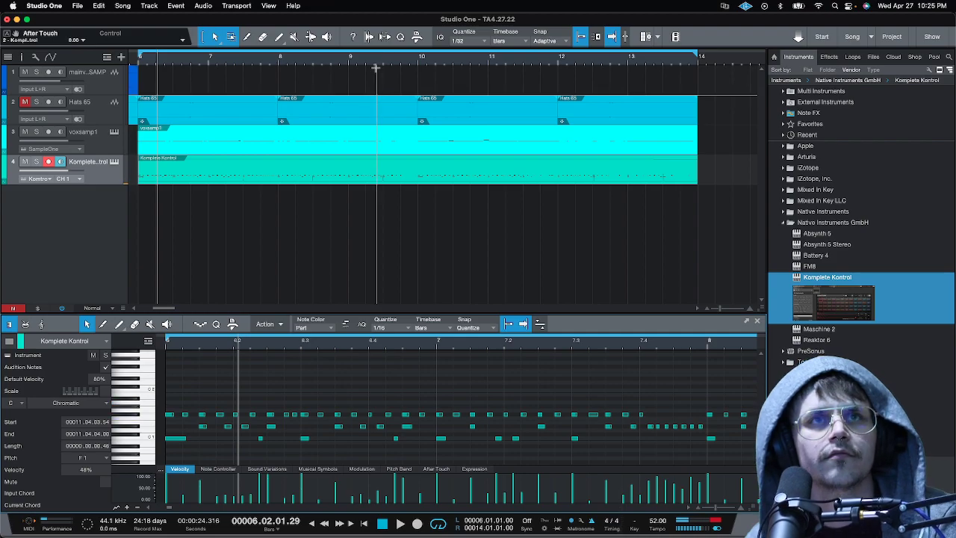
pyautogui.click(25, 101)
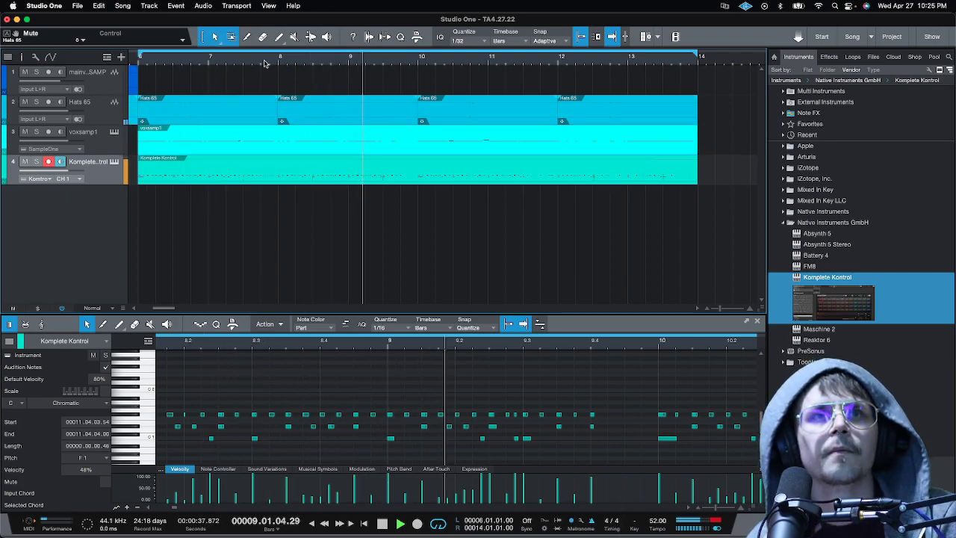
# Copy the FabFilter Saturn 2 insert from the mainvoxSAMP channel to voxsamp1 and lower the voxsamp1 volume to -5.4 dB.
pyautogui.scroll(-4, 261, 64)
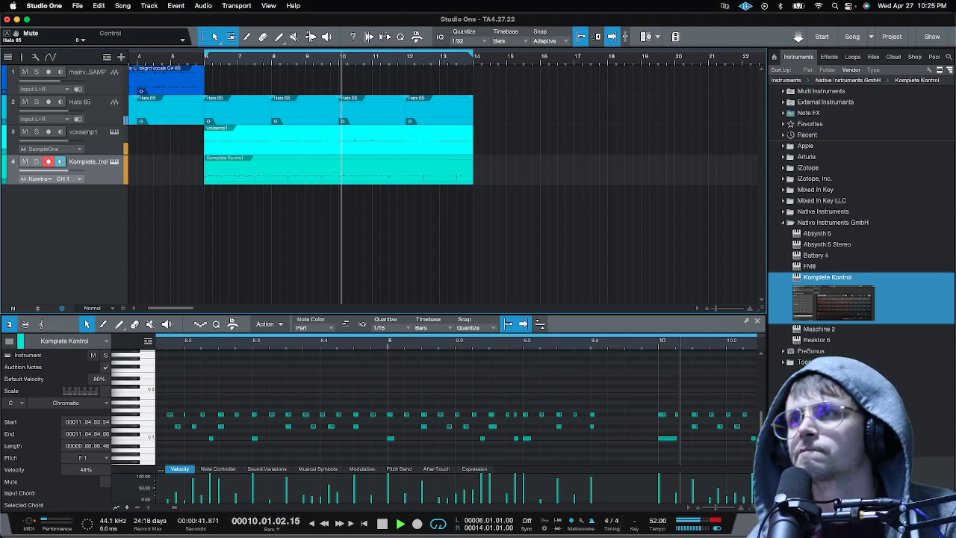
pyautogui.press('F3')
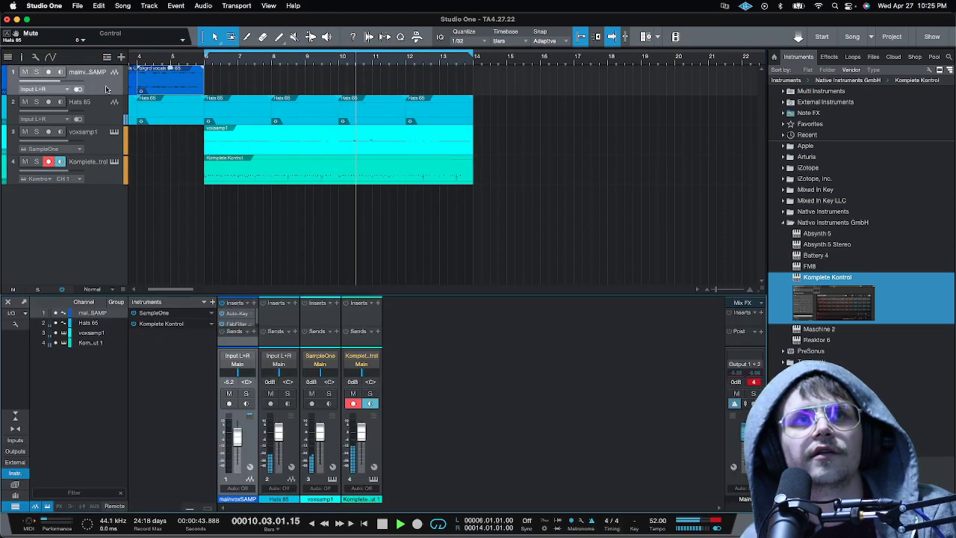
pyautogui.moveTo(241, 324); pyautogui.dragTo(323, 315)
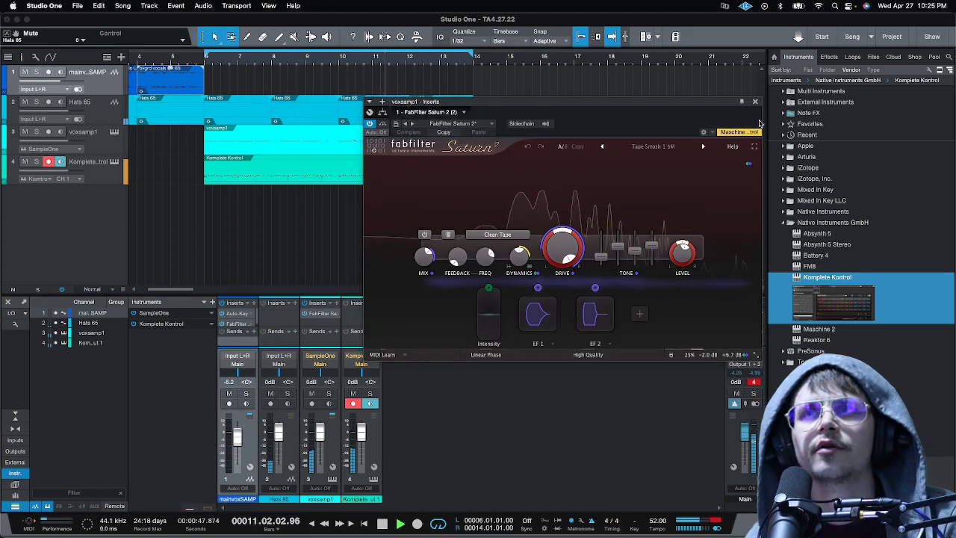
pyautogui.press('super+w')
pyautogui.moveTo(319, 425); pyautogui.dragTo(320, 436)
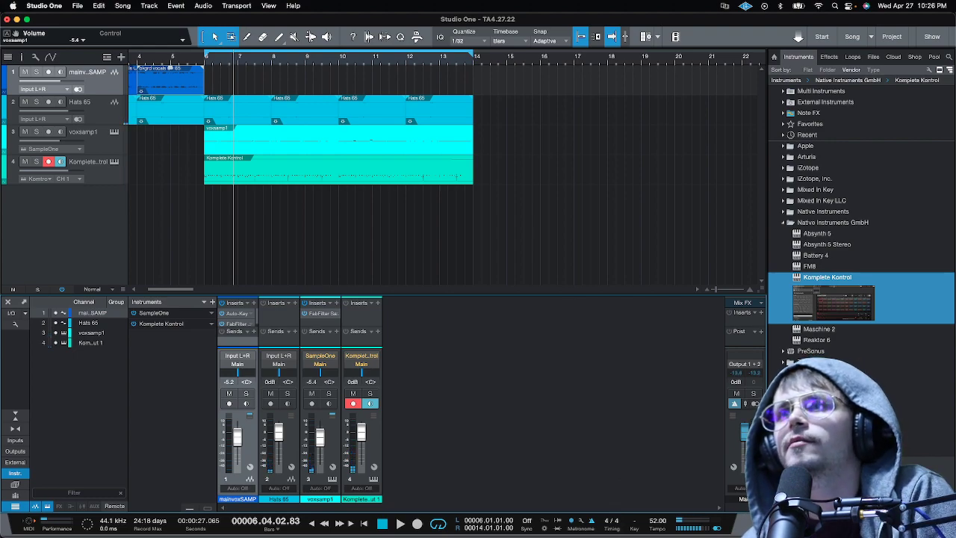
# Place the "rhodes stabs c minor 120(2)" loop on a new audio track at bar 6, solo it and play it.
pyautogui.moveTo(597, 216); pyautogui.dragTo(218, 232)
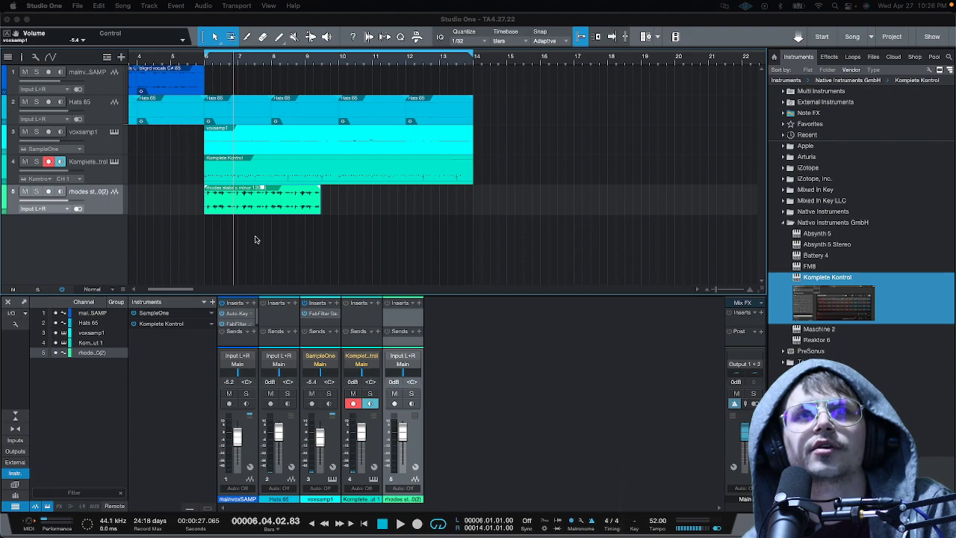
pyautogui.scroll(6, 217, 55)
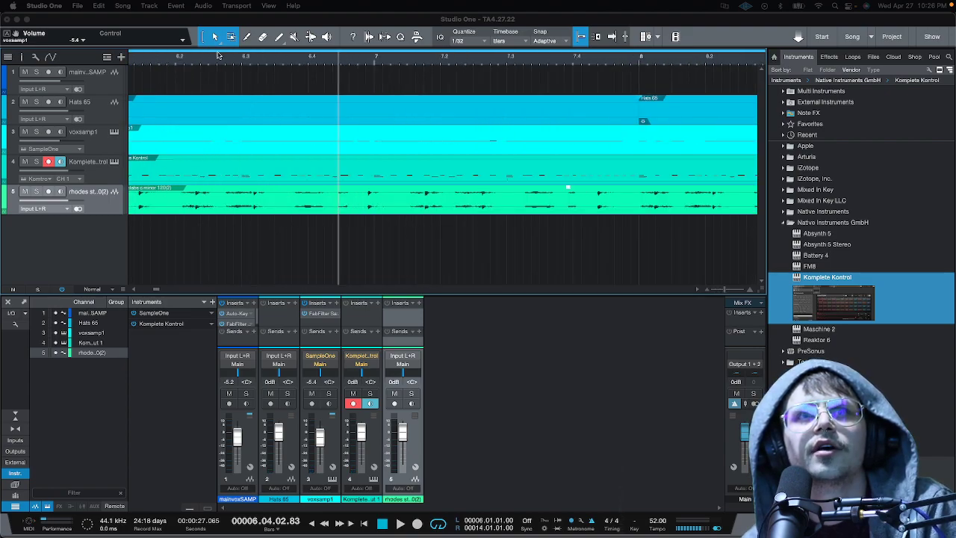
pyautogui.scroll(-3, 217, 55)
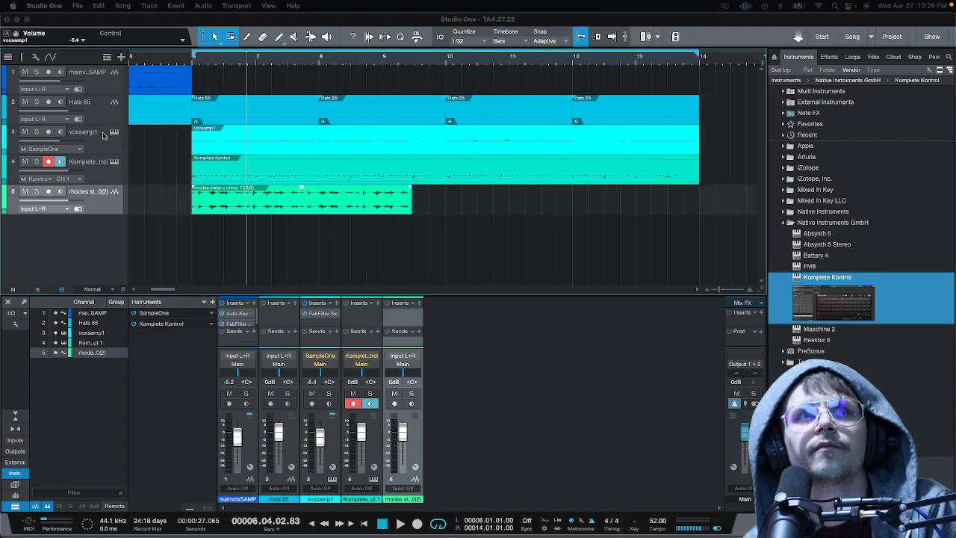
pyautogui.click(37, 191)
pyautogui.click(191, 60)
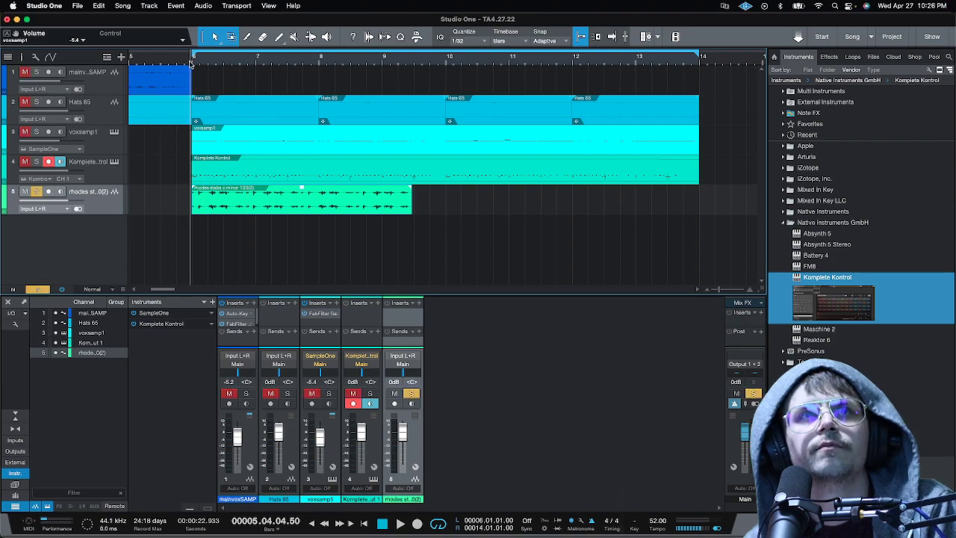
pyautogui.press('space')
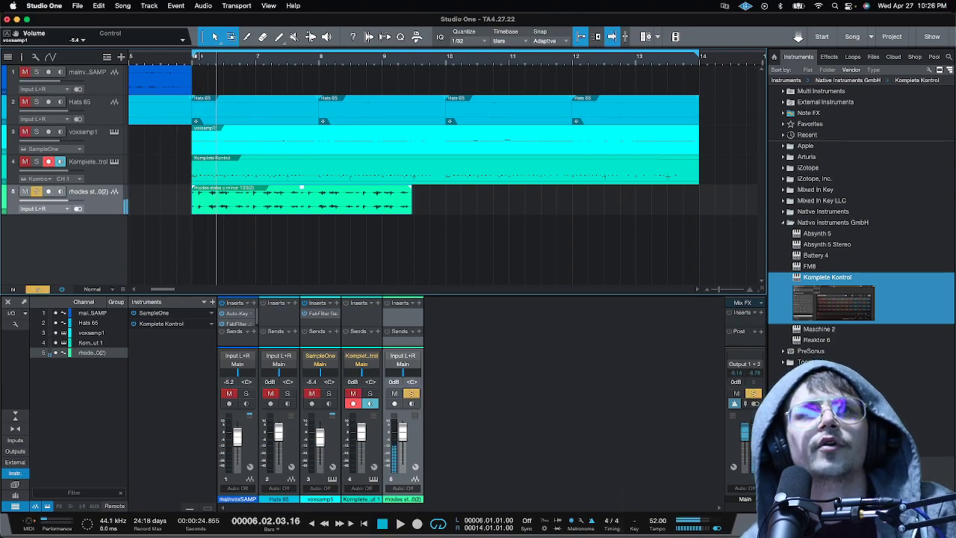
# Isolate the first rhodes stab by splitting the audio event at about 6.01.02.79 and 6.02.01.42.
pyautogui.scroll(3, 195, 58)
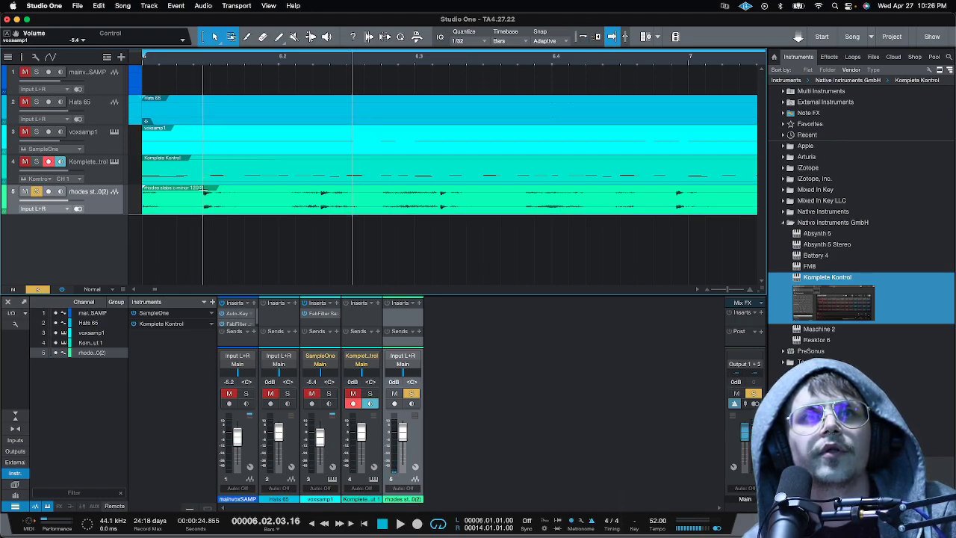
pyautogui.keyDown('alt'); pyautogui.click(205, 193); pyautogui.keyUp('alt')
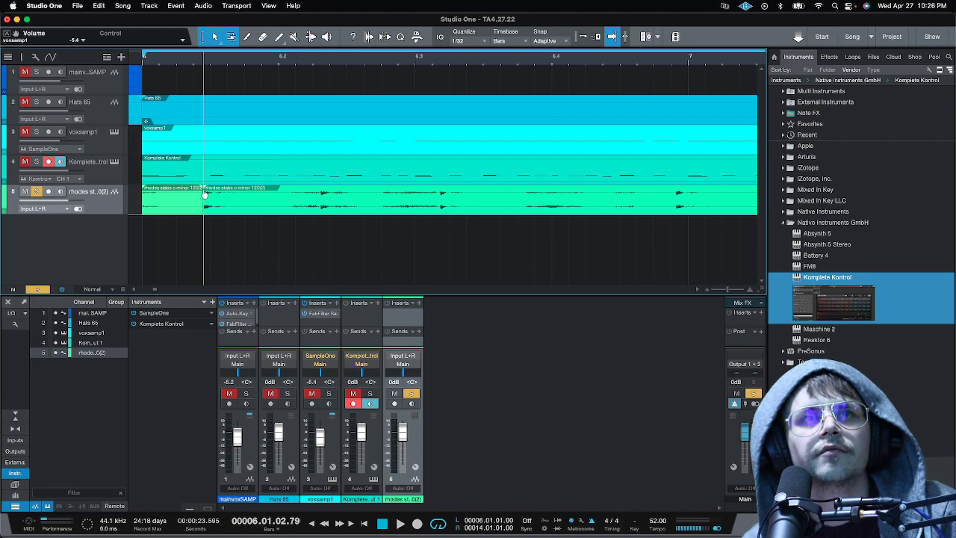
pyautogui.press('space')
pyautogui.press('space')
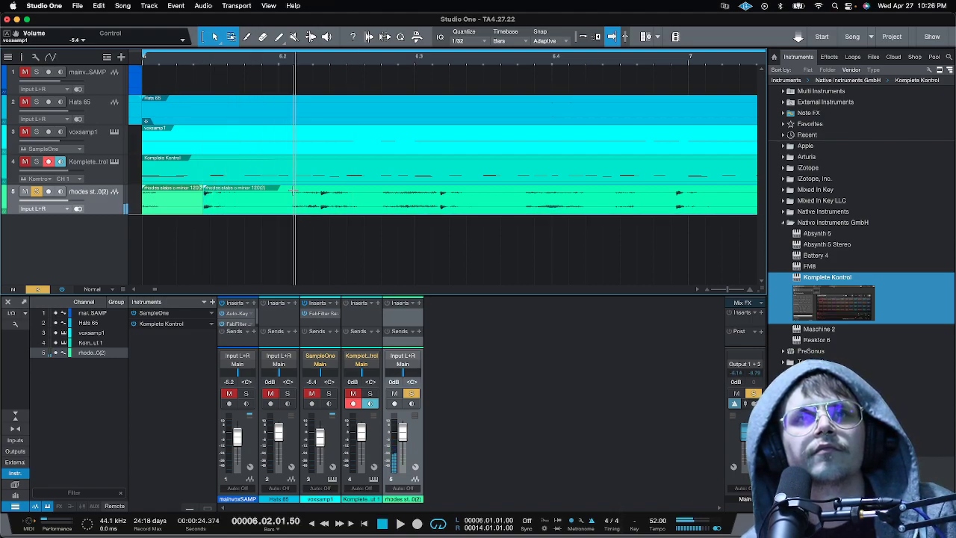
pyautogui.hotkey('alt', 'x')
pyautogui.click(252, 210)
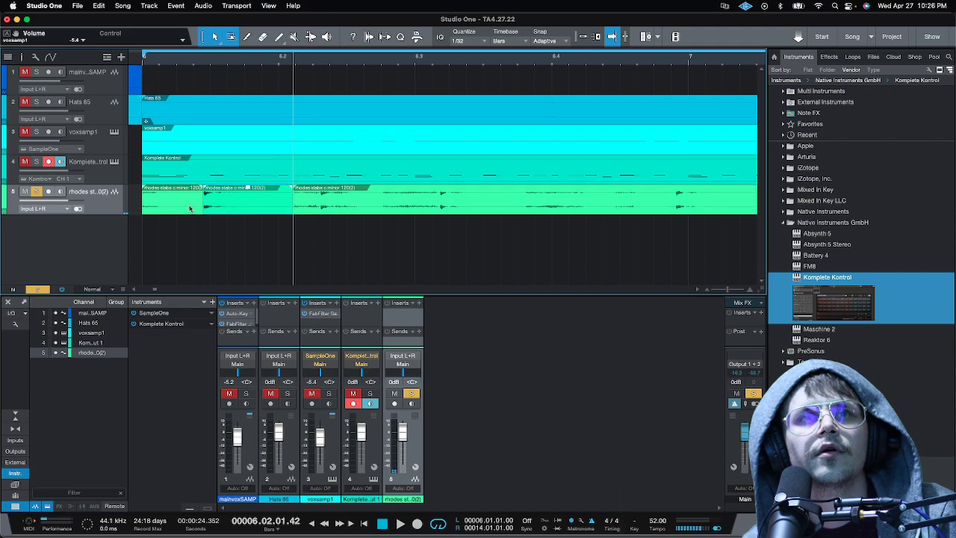
# Send the isolated rhodes stab to a new SampleOne instrument and set its sample start to 178.
pyautogui.rightClick(221, 208)
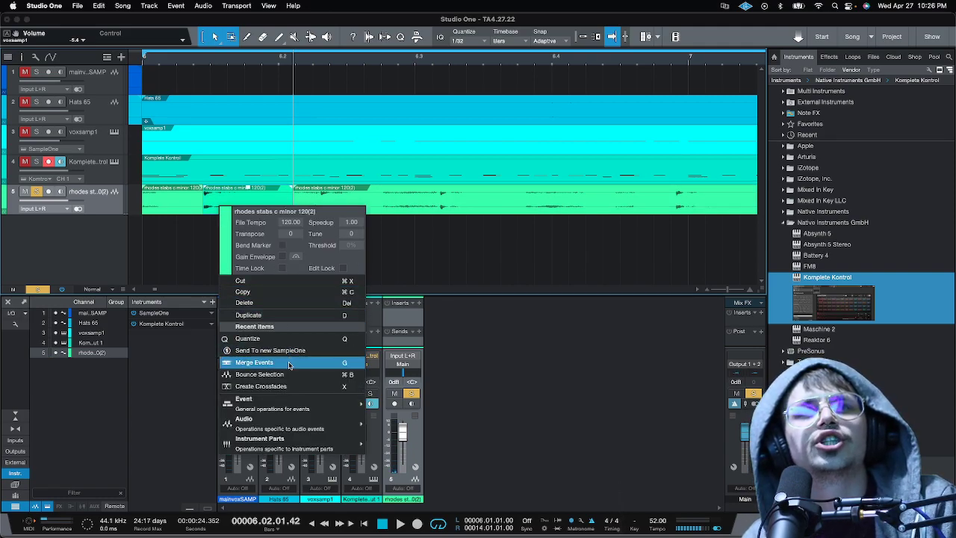
pyautogui.moveTo(301, 425)
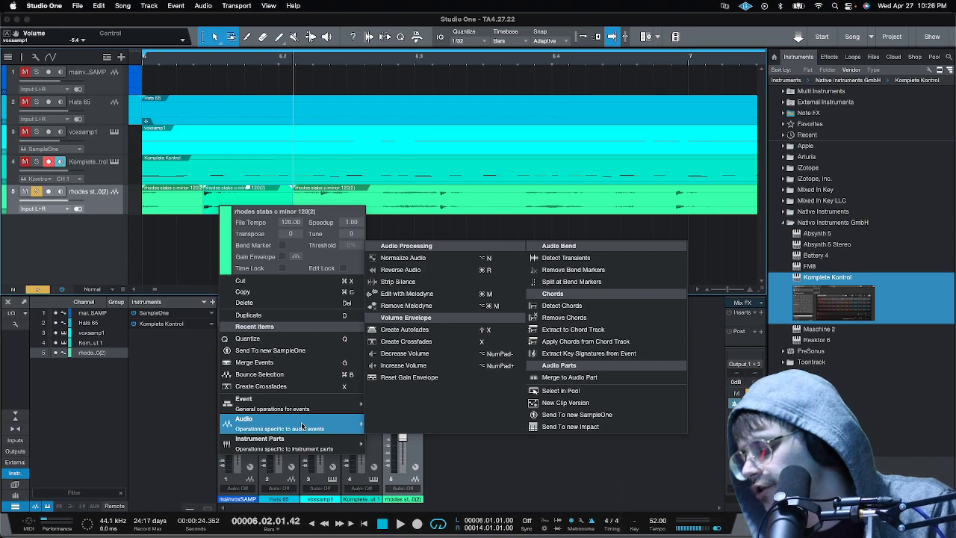
pyautogui.moveTo(265, 409)
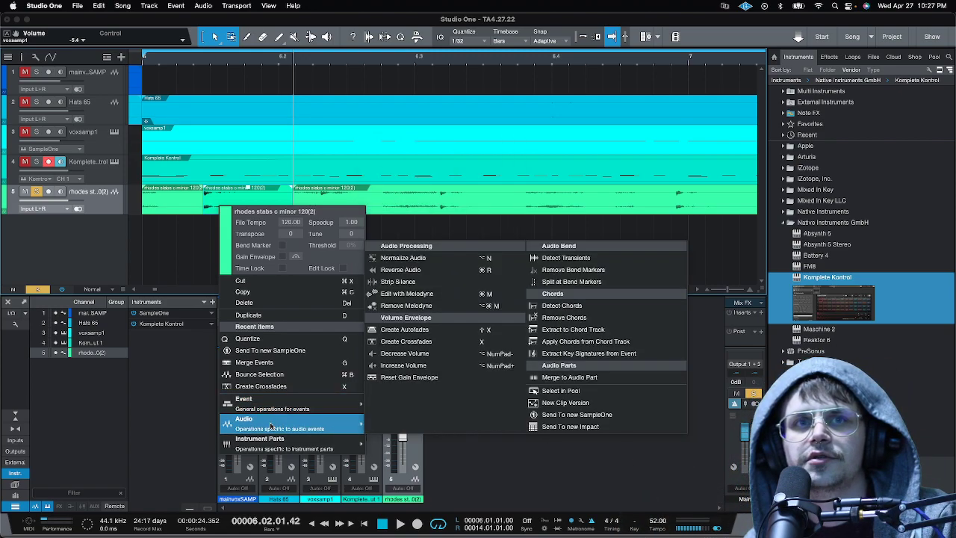
pyautogui.click(576, 414)
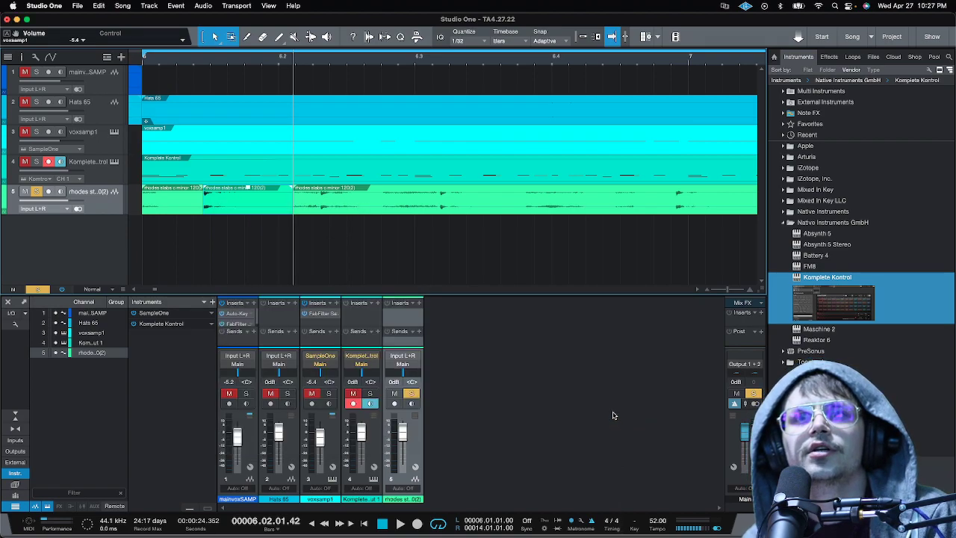
pyautogui.moveTo(227, 223); pyautogui.dragTo(230, 222)
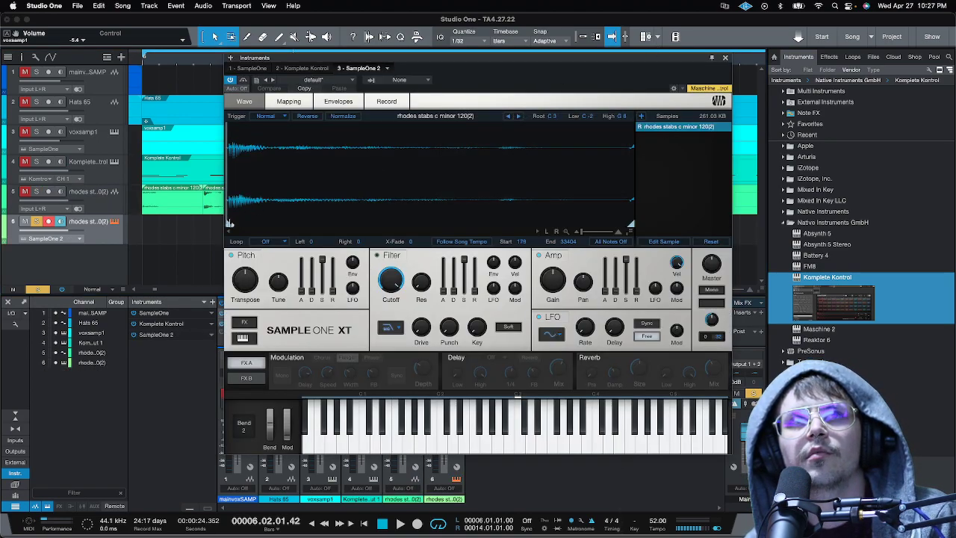
pyautogui.click(725, 57)
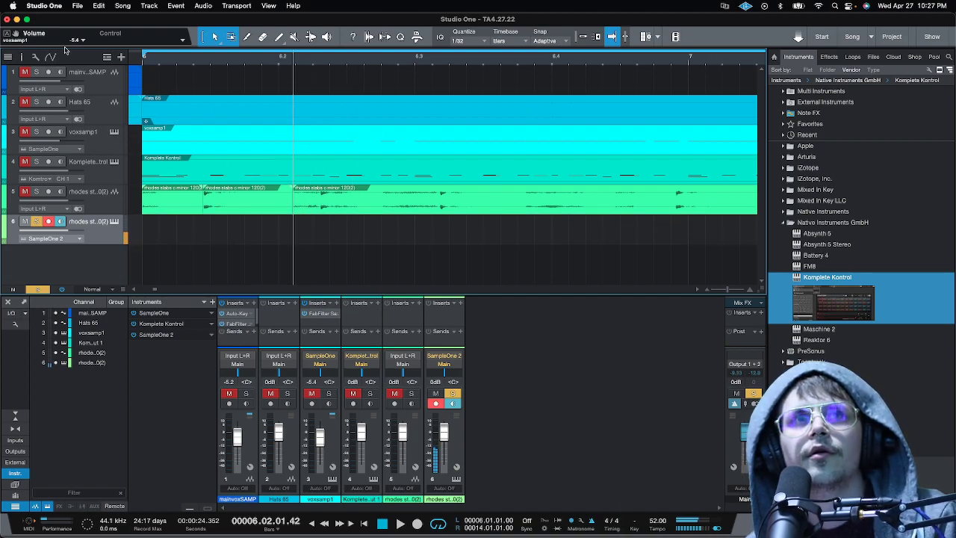
# Remove the Auto-Key insert from the mainvoxSAMP channel.
pyautogui.click(228, 315)
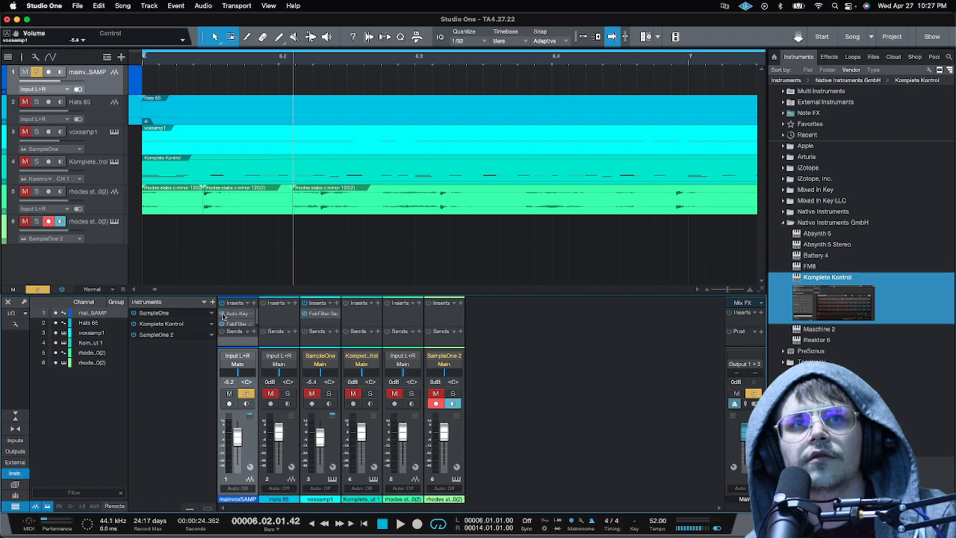
pyautogui.rightClick(250, 315)
pyautogui.click(271, 413)
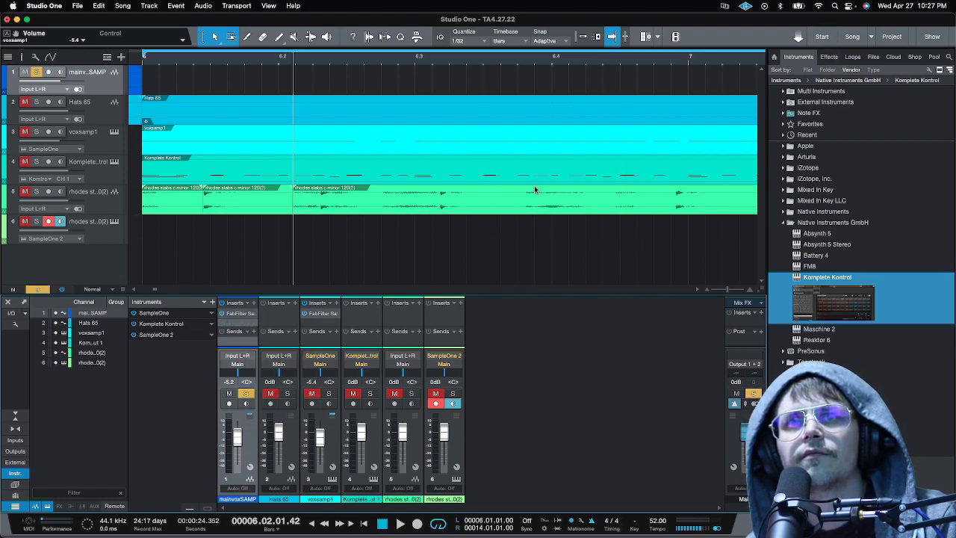
# Insert the PreSonus Tuner effect on the rhodes stabs SampleOne 2 track and solo that track.
pyautogui.click(828, 57)
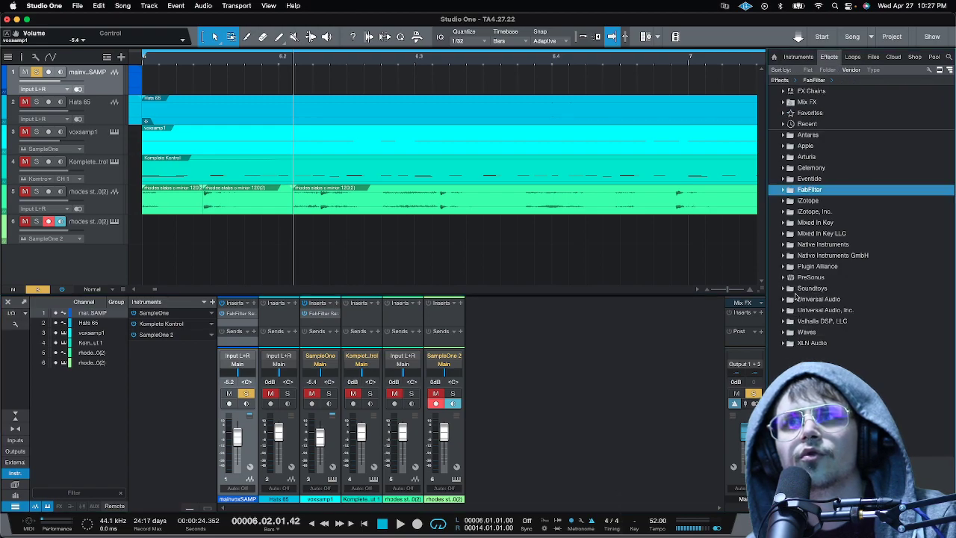
pyautogui.click(803, 277)
pyautogui.scroll(-10, 847, 283)
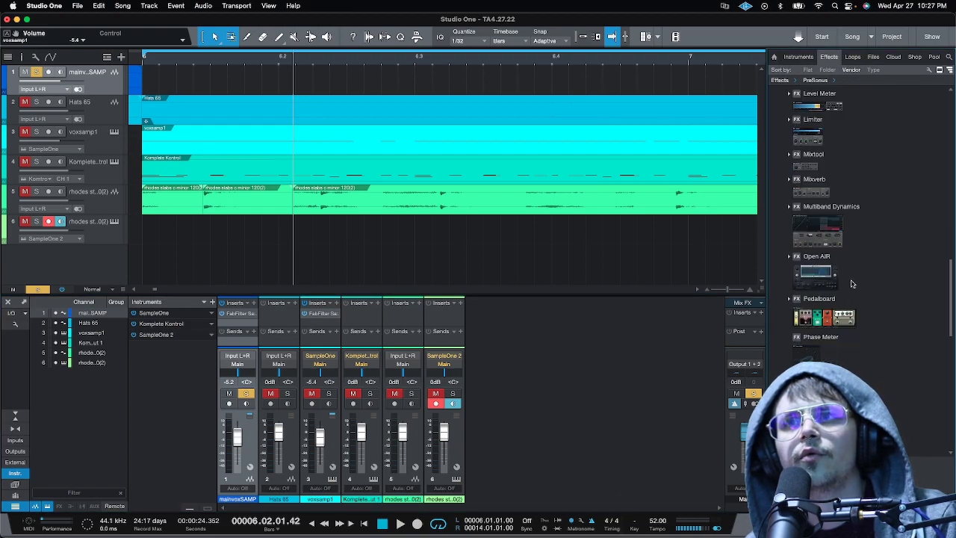
pyautogui.scroll(-5, 846, 312)
pyautogui.moveTo(818, 377); pyautogui.dragTo(123, 233)
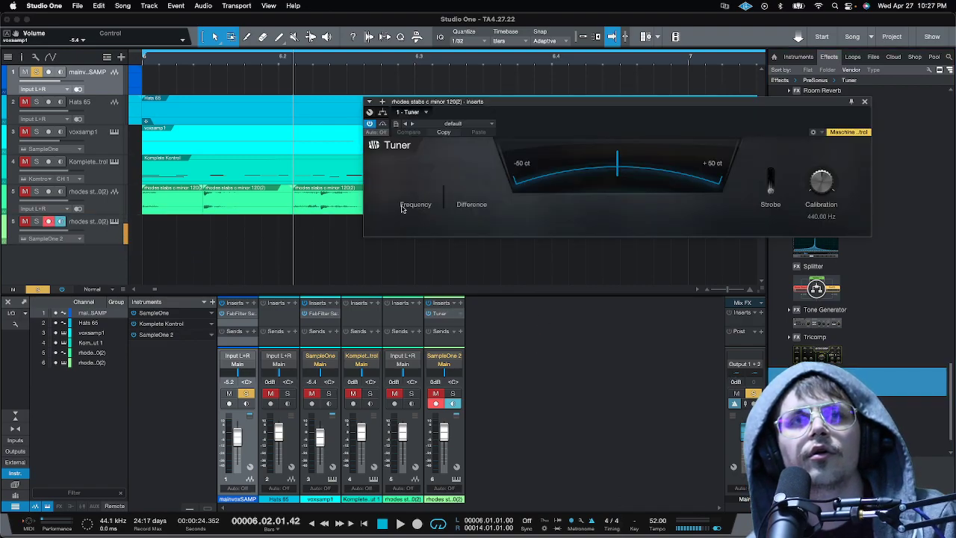
pyautogui.press('s')
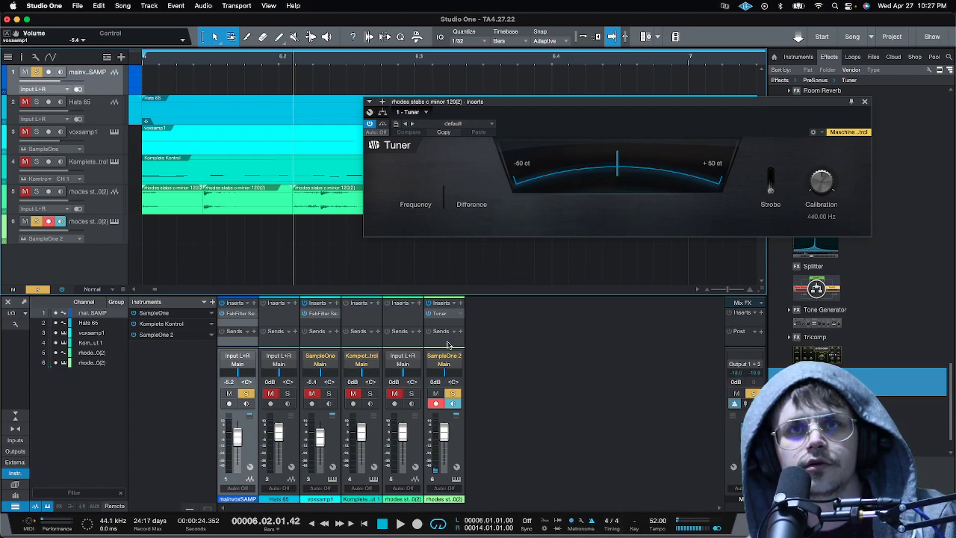
# Set the SampleOne 2 rhodes stab's pitch transpose to -3 and its tune to -14, leaving the instrument and Tuner windows closed.
pyautogui.click(456, 480)
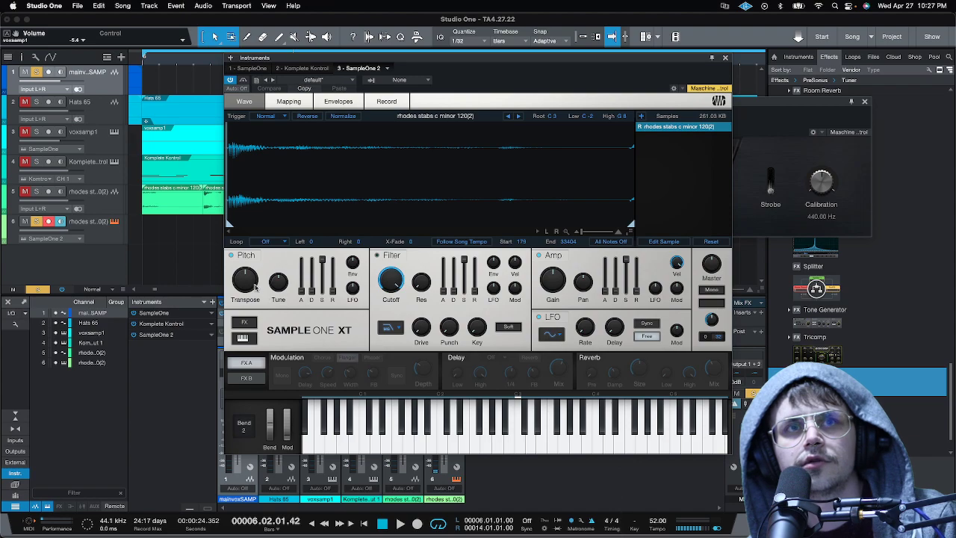
pyautogui.moveTo(246, 286)
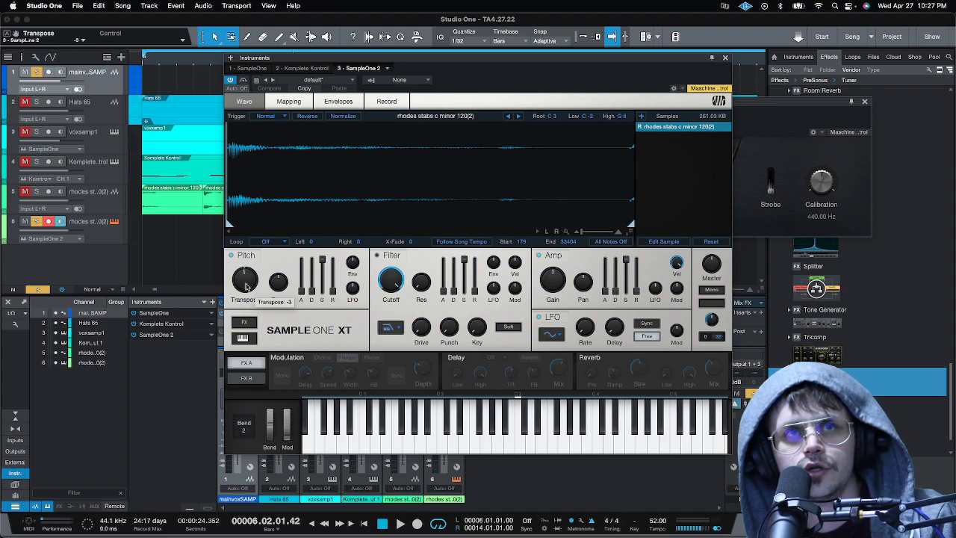
pyautogui.moveTo(633, 58); pyautogui.dragTo(356, 53)
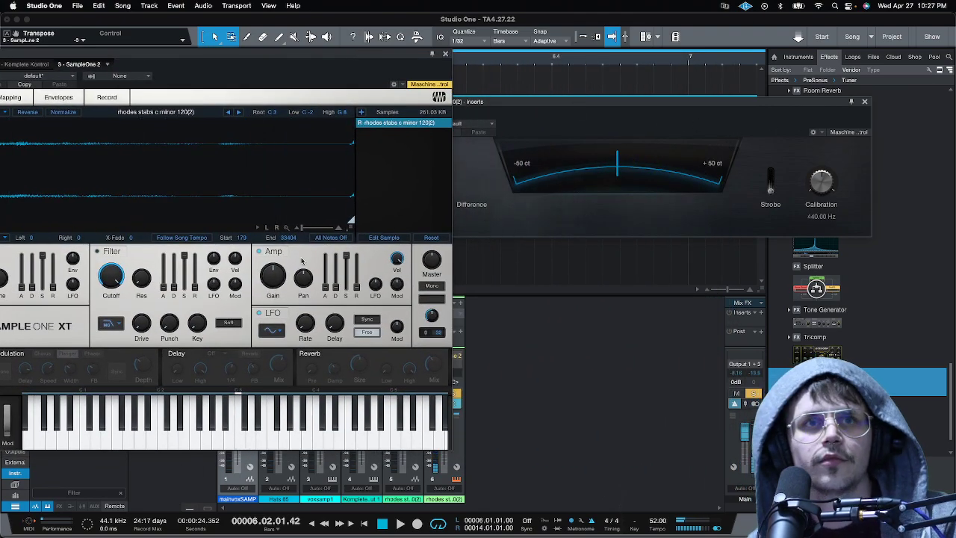
pyautogui.moveTo(2, 280)
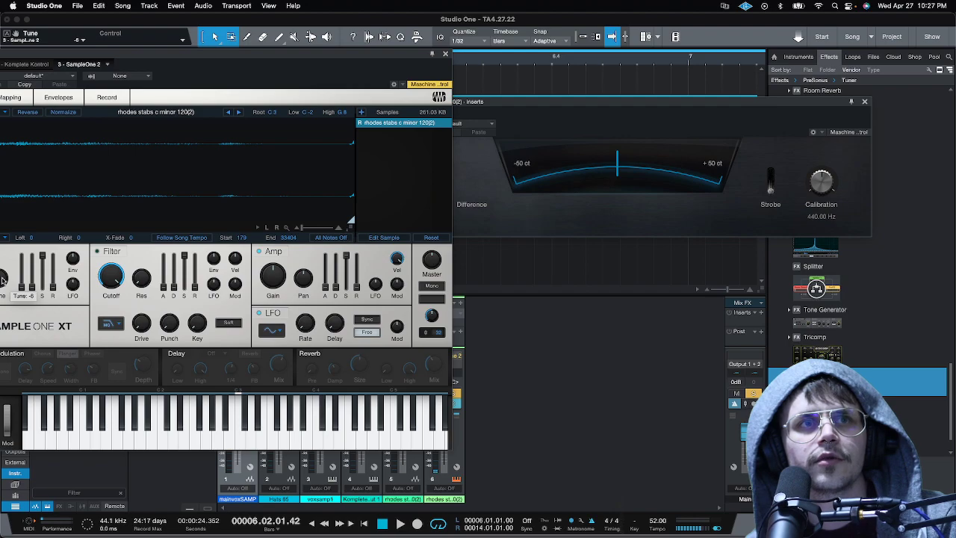
pyautogui.scroll(-5, 3, 281)
pyautogui.scroll(-3, 2, 280)
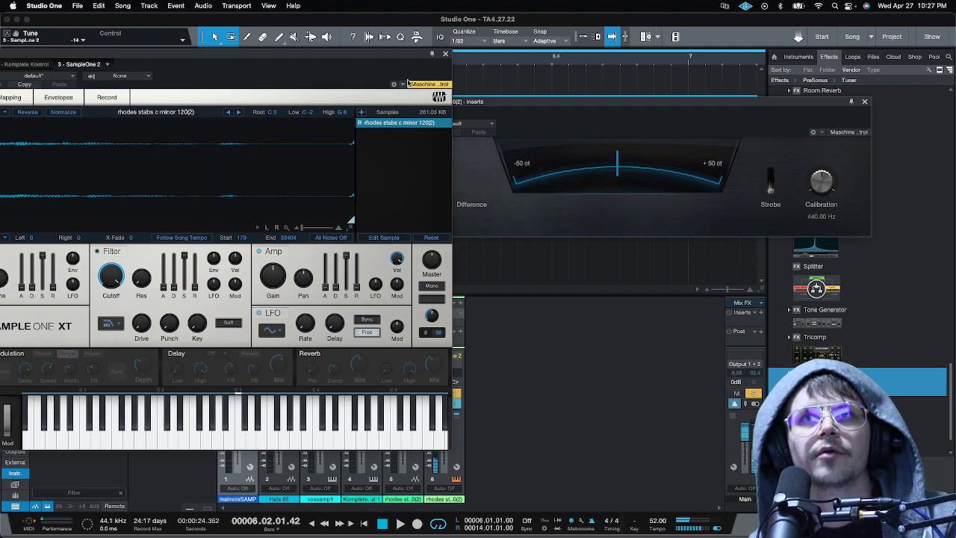
pyautogui.click(444, 55)
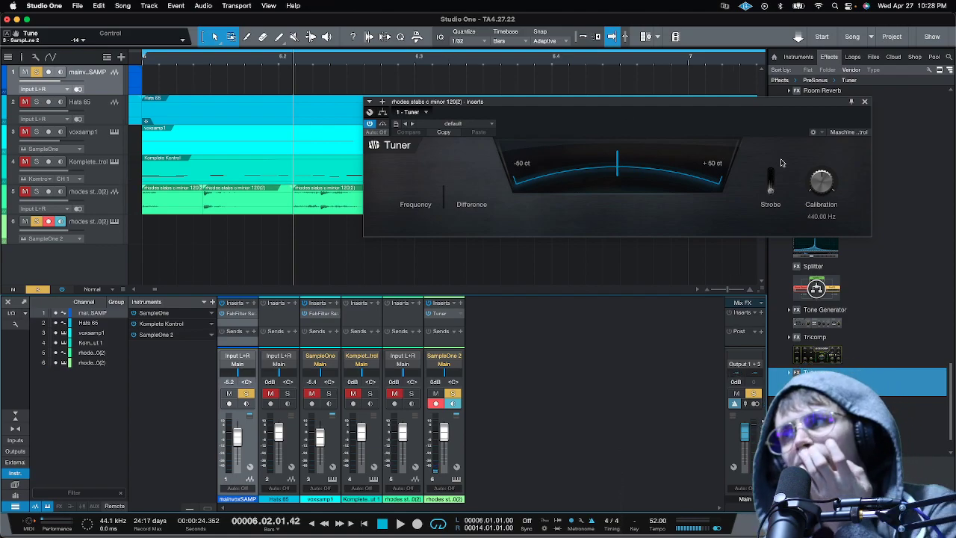
pyautogui.click(865, 103)
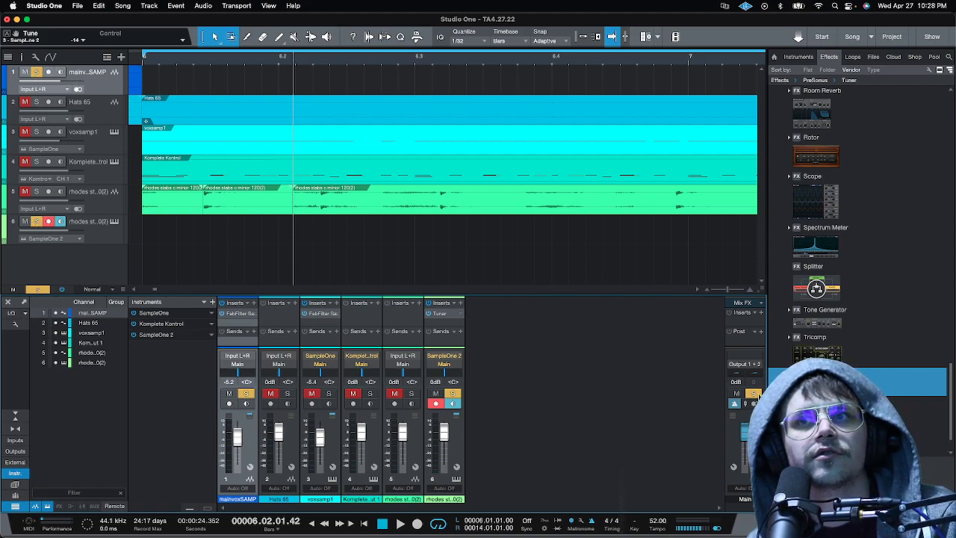
# Turn off all solos, play the beat from bar 6 and remove the rhodes stabs audio track.
pyautogui.click(38, 289)
pyautogui.press('space')
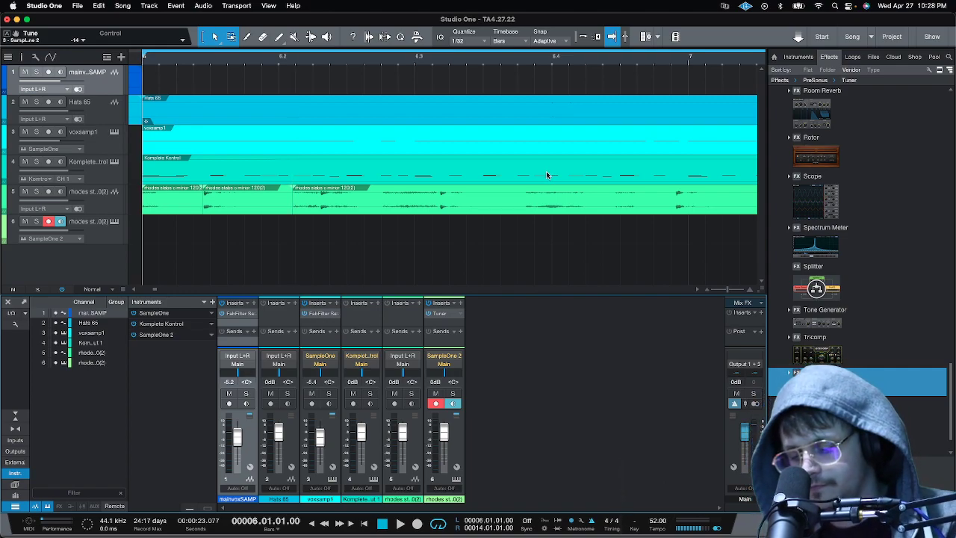
pyautogui.press('space')
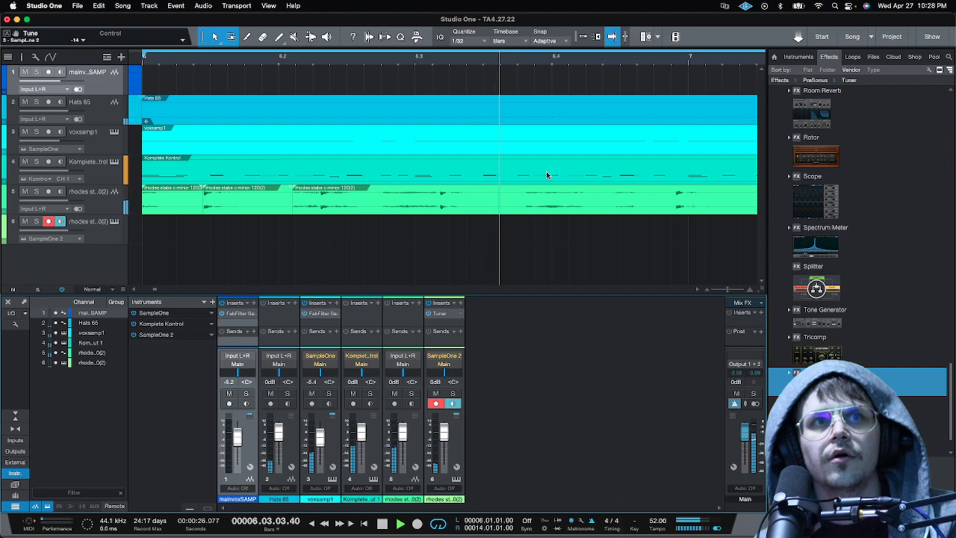
pyautogui.press('space')
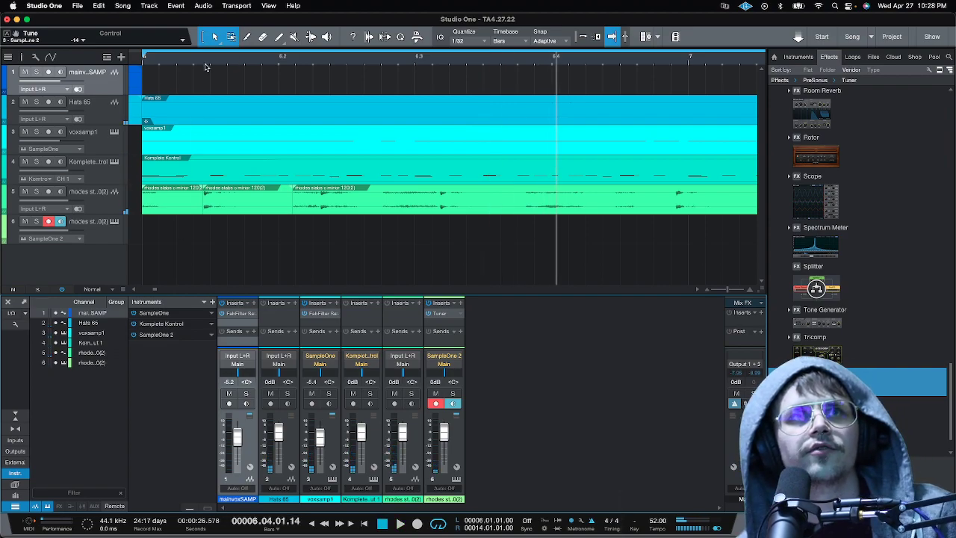
pyautogui.rightClick(100, 207)
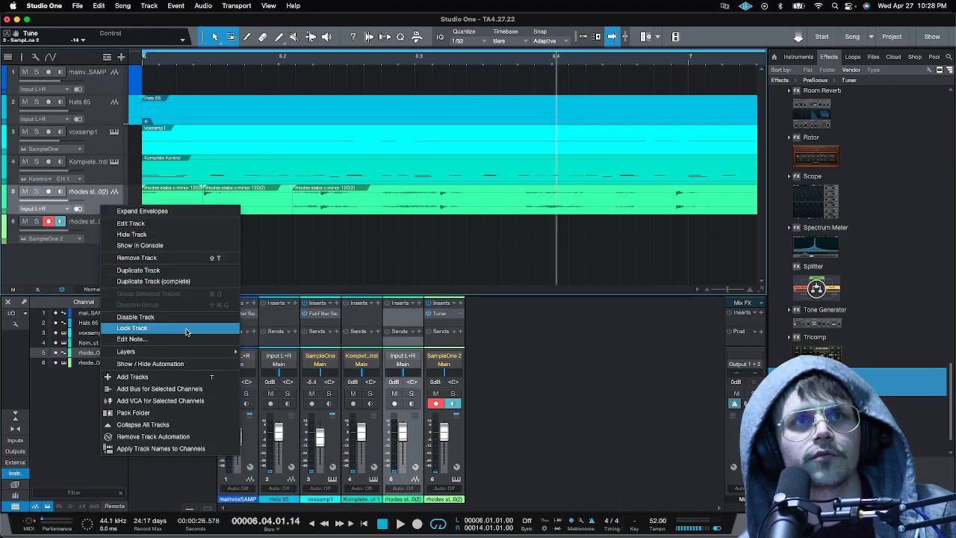
pyautogui.click(184, 257)
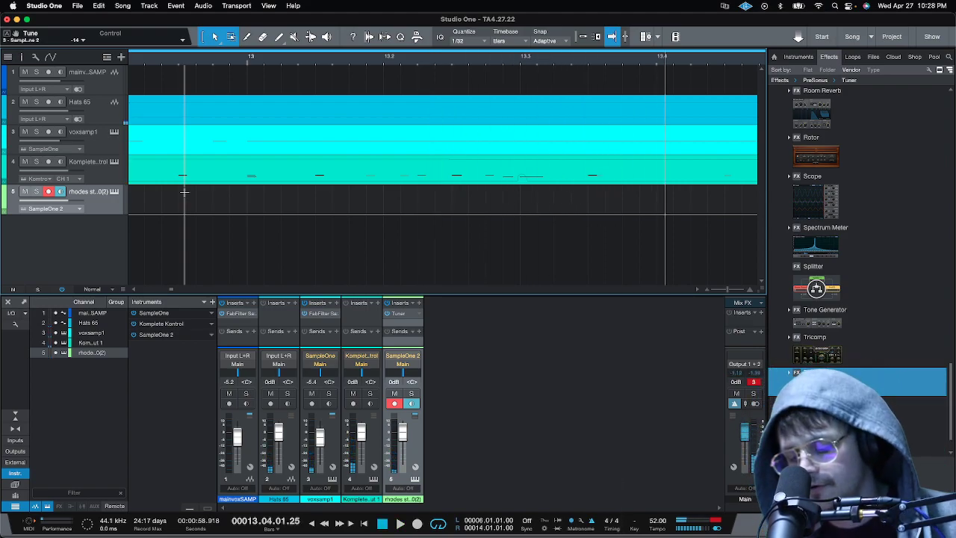
# Record a rhodes stab performance on the SampleOne 2 track from bar 6 to bar 14.
pyautogui.press('space')
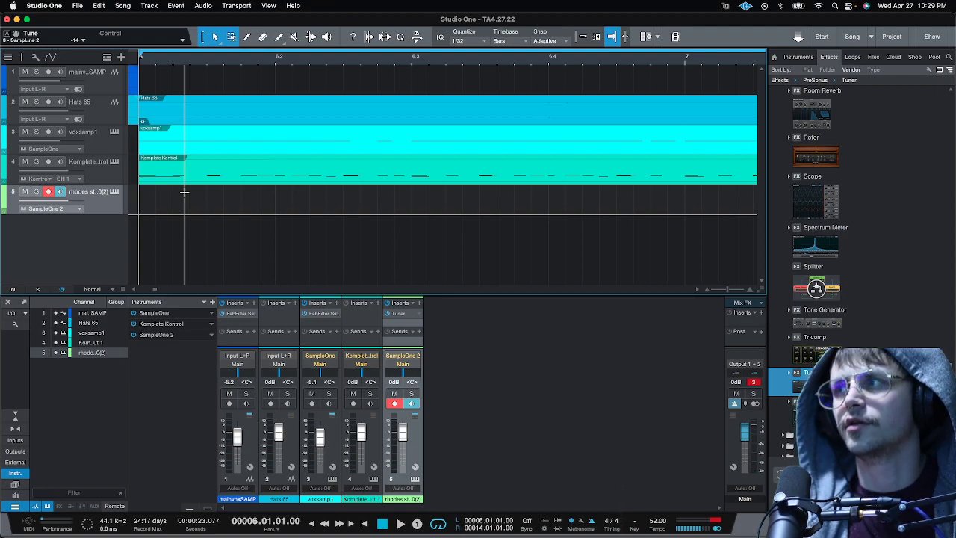
pyautogui.press('KP_Multiply')
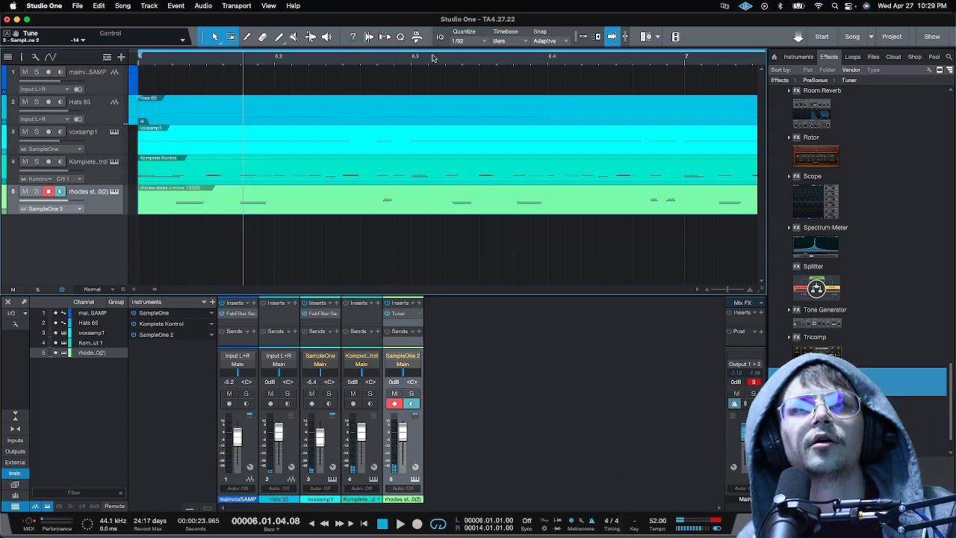
# Open the recorded rhodes stabs part in the note editor and check its note timing during playback.
pyautogui.press('z')
pyautogui.scroll(3, 271, 62)
pyautogui.scroll(-3, 271, 65)
pyautogui.doubleClick(335, 209)
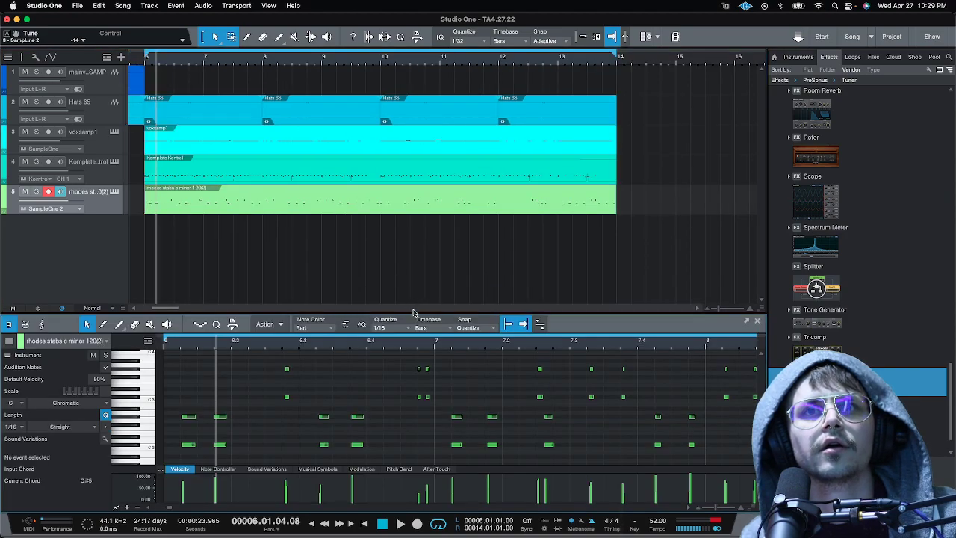
pyautogui.scroll(-3, 431, 348)
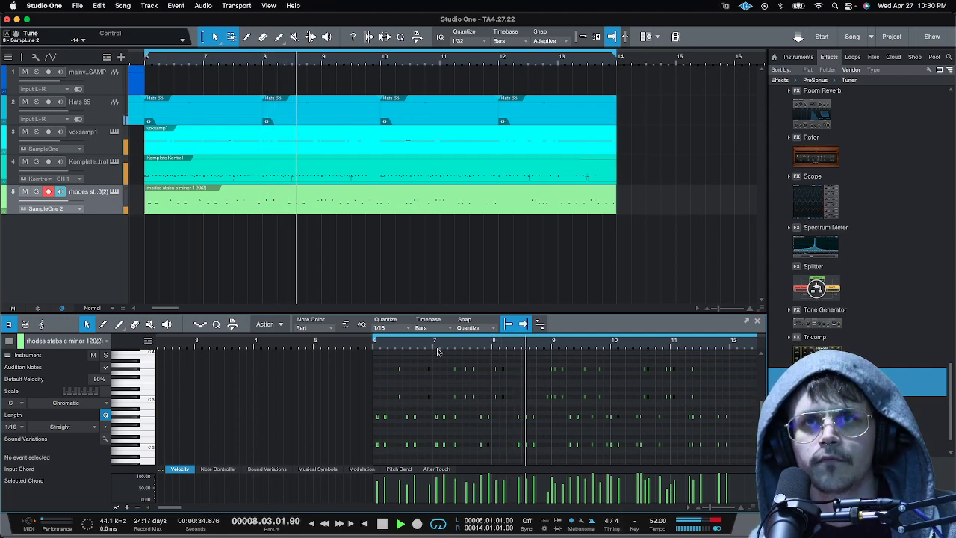
pyautogui.scroll(5, 564, 344)
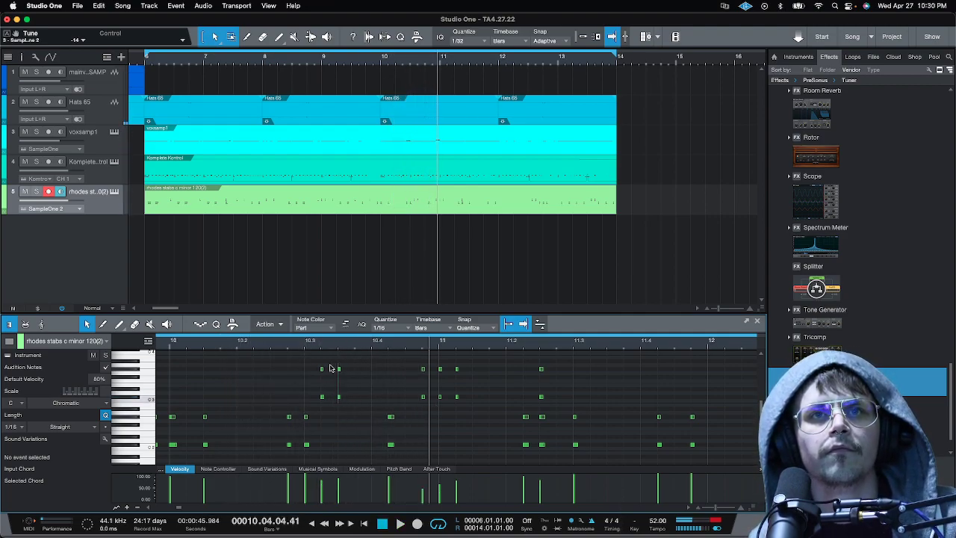
# Move the second upper two-note rhodes stab in bar 10 to start at 10.03.04 and replay that passage.
pyautogui.click(270, 340)
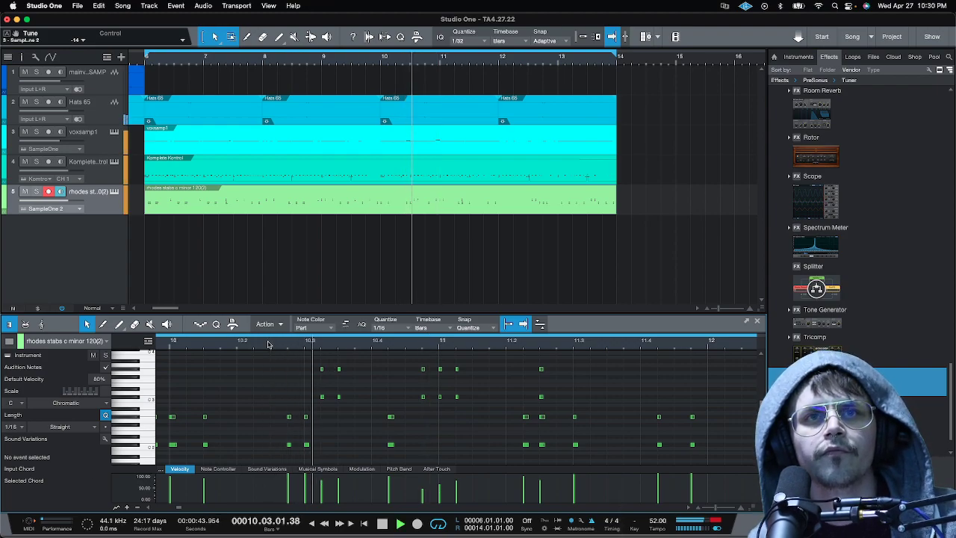
pyautogui.press('space')
pyautogui.moveTo(350, 409); pyautogui.dragTo(361, 372)
pyautogui.click(254, 342)
pyautogui.press('space')
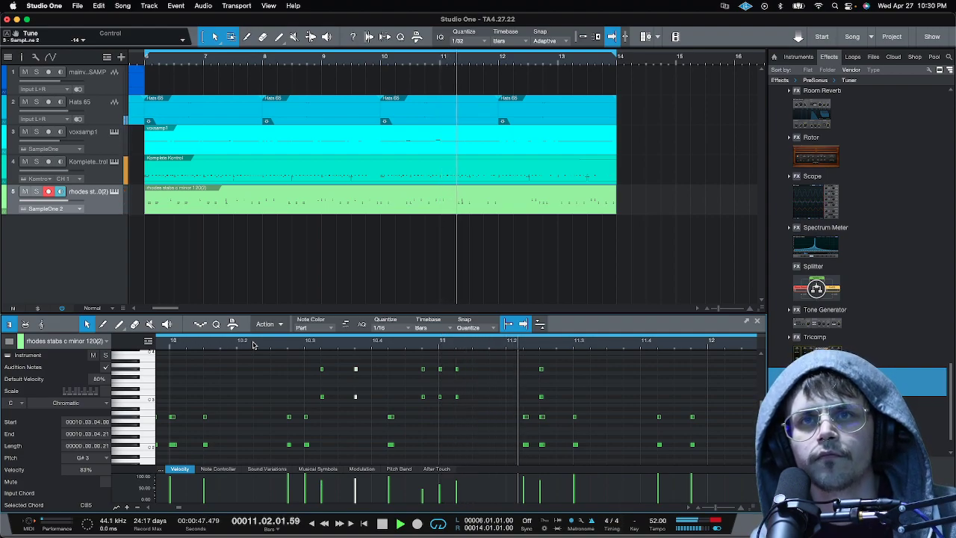
# Move the upper two-note rhodes stab early in bar 11 to start at 11.01.03 and replay the section.
pyautogui.press('space')
pyautogui.moveTo(470, 404); pyautogui.dragTo(472, 372)
pyautogui.click(290, 345)
pyautogui.press('space')
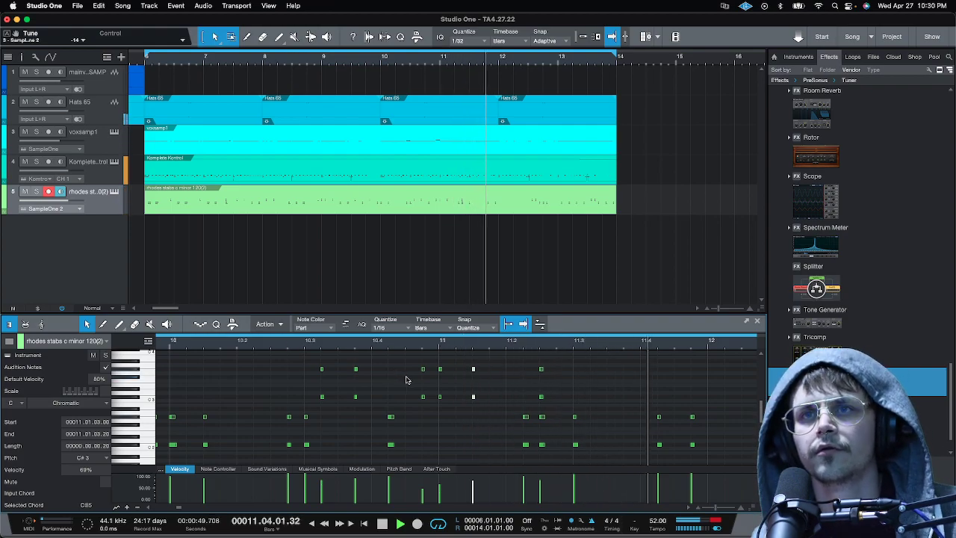
# Move the lower two-note rhodes stab near the end of bar 12 to start at 12.04.03 and replay the passage.
pyautogui.press('e')
pyautogui.press('w')
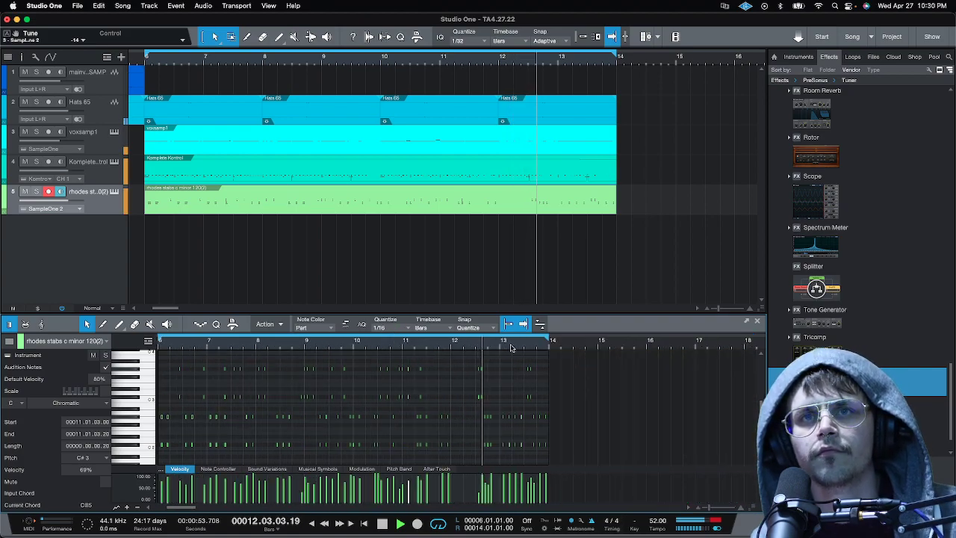
pyautogui.press('e')
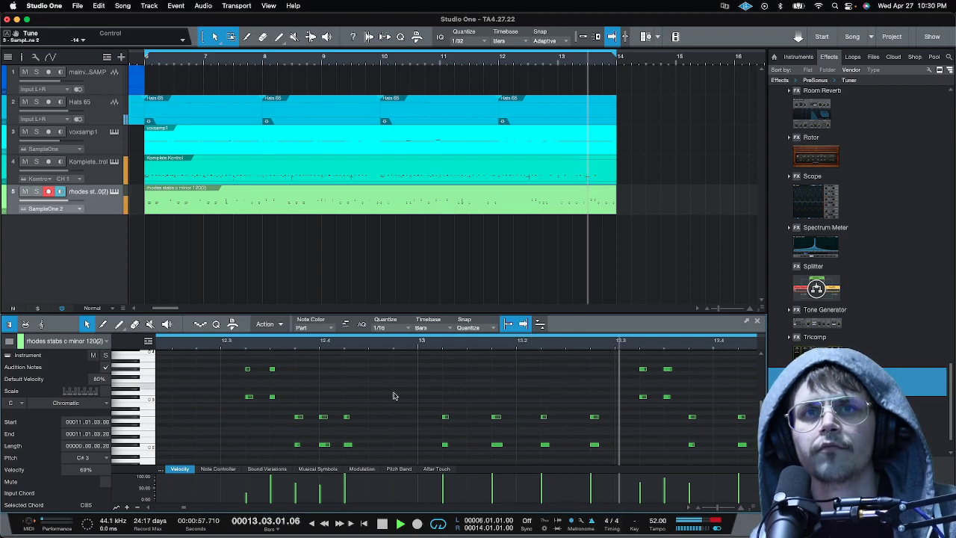
pyautogui.moveTo(368, 404); pyautogui.dragTo(350, 416)
pyautogui.moveTo(336, 451); pyautogui.dragTo(369, 444)
pyautogui.click(190, 344)
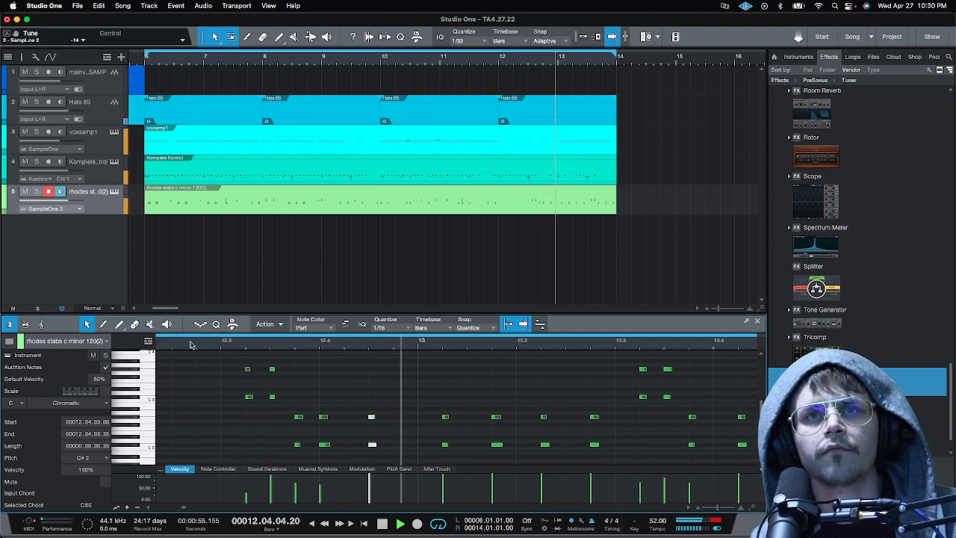
# Play the edited rhodes part with the beat from bar 6 and stop playback around bar 7.
pyautogui.press('w')
pyautogui.press('w')
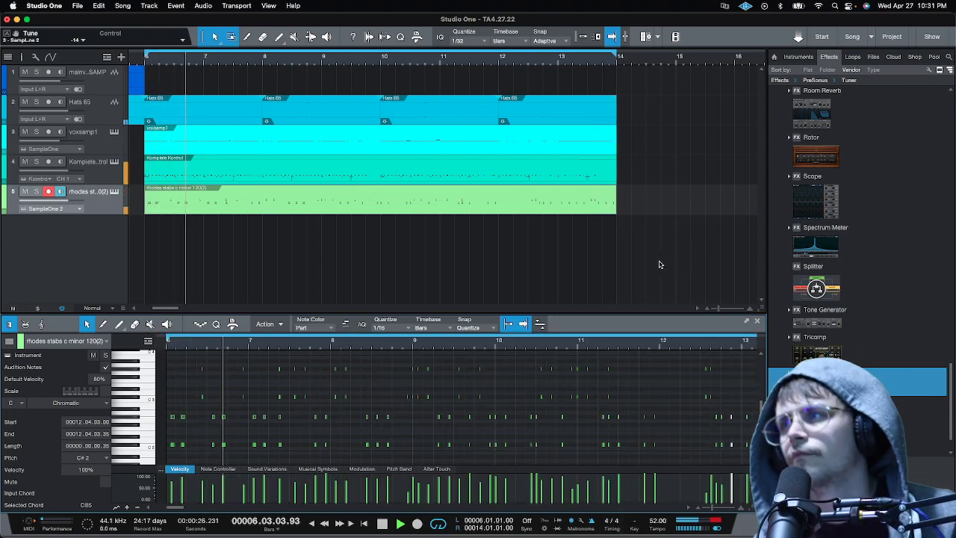
pyautogui.press('space')
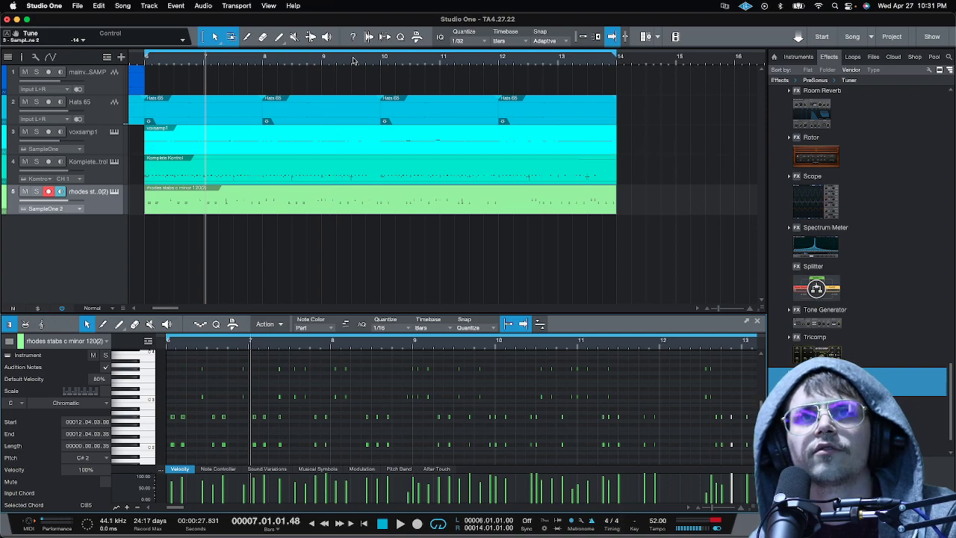
# Browse the loop styles and the effect plug-ins by vendor, including the PreSonus and FabFilter folders.
pyautogui.scroll(5, 353, 62)
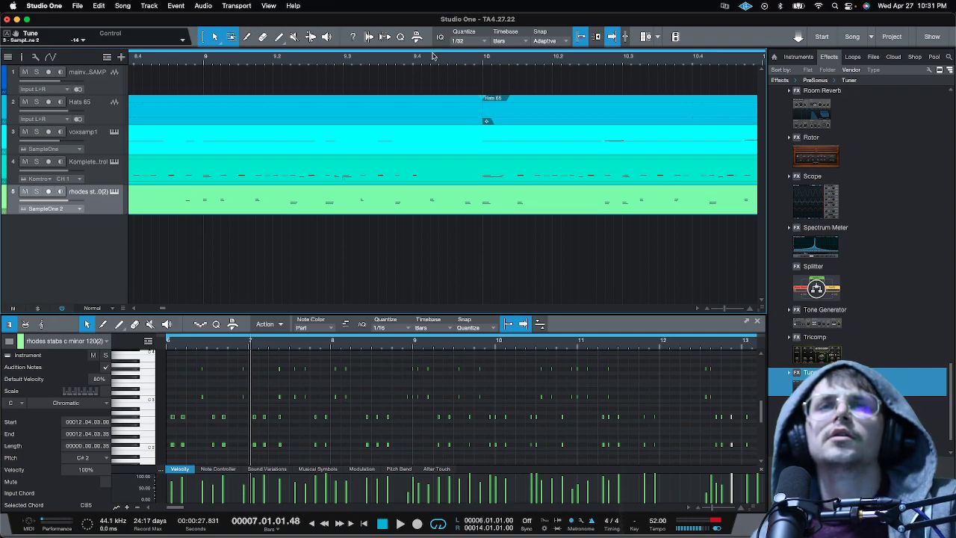
pyautogui.press('z')
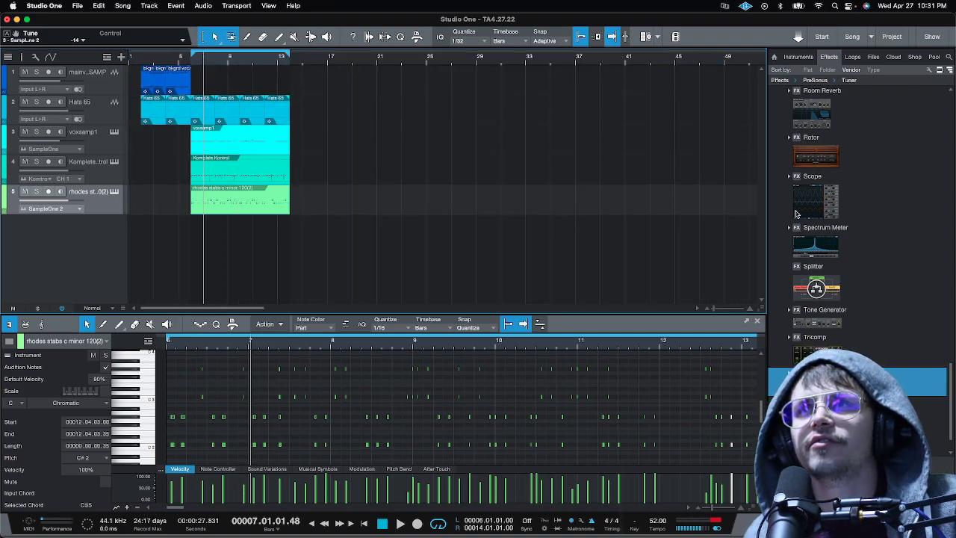
pyautogui.click(852, 58)
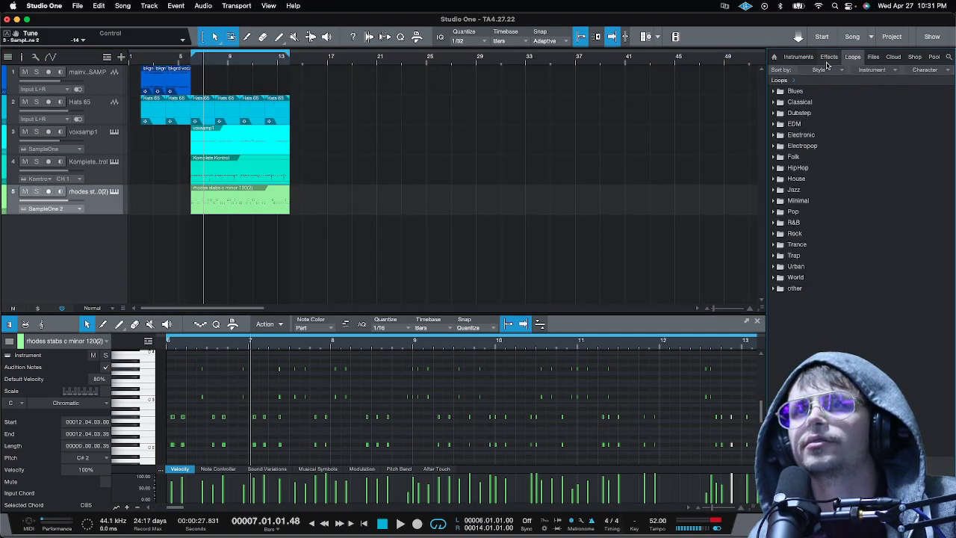
pyautogui.click(828, 57)
pyautogui.scroll(15, 815, 288)
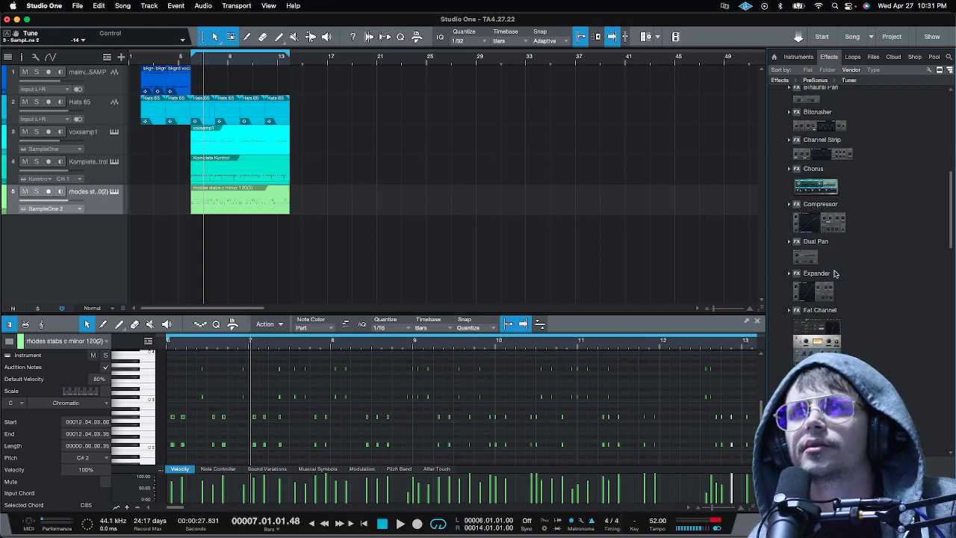
pyautogui.doubleClick(824, 277)
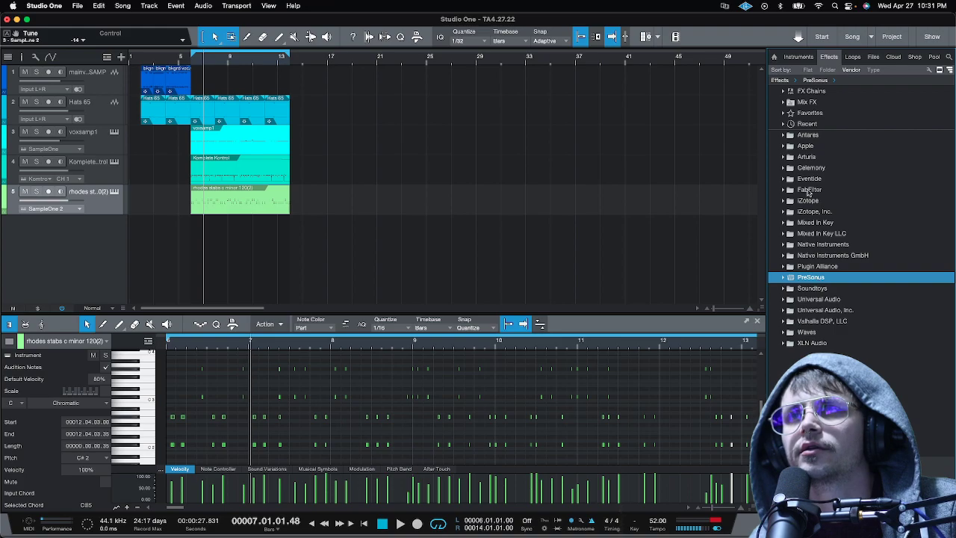
pyautogui.doubleClick(809, 189)
pyautogui.doubleClick(812, 191)
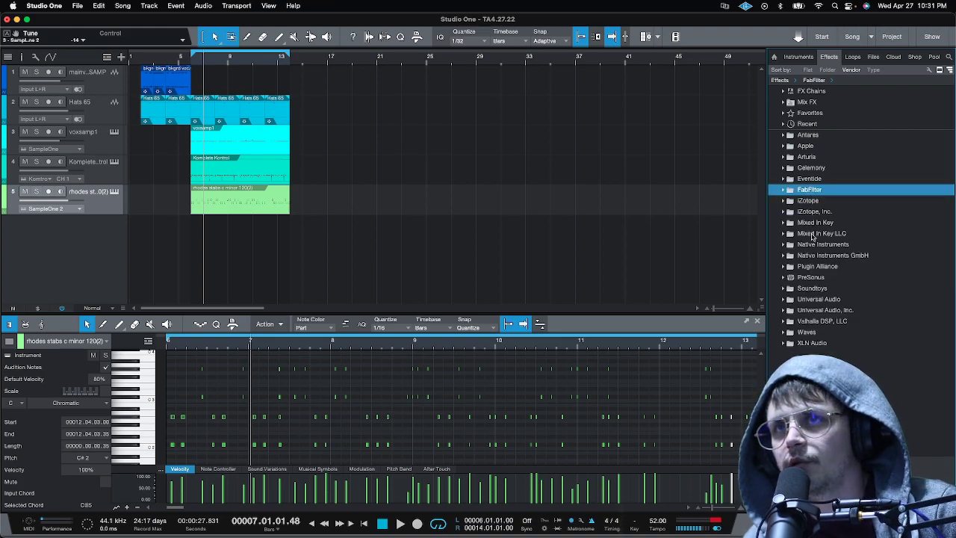
# Add Arturia's Analog Lab V as a new instrument track below the rhodes stabs.
pyautogui.click(798, 57)
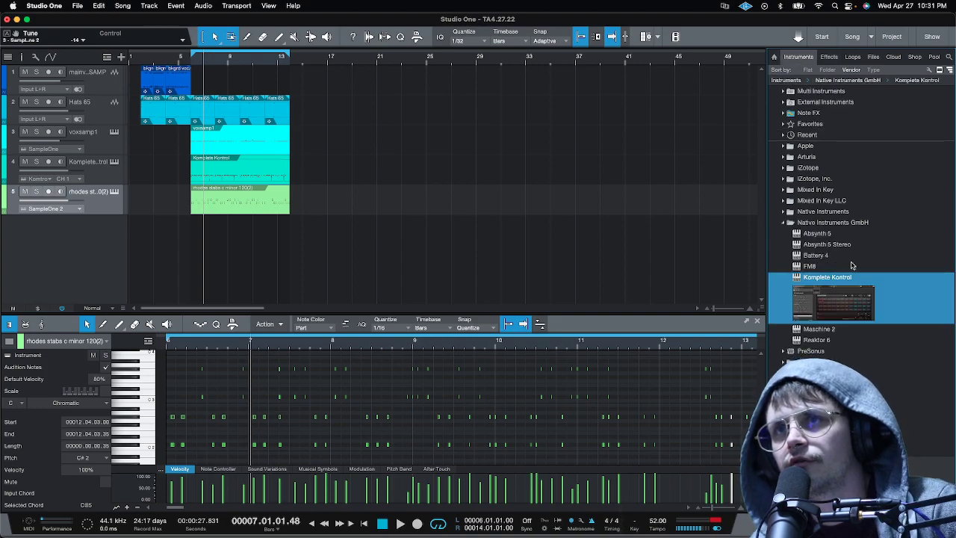
pyautogui.click(842, 222)
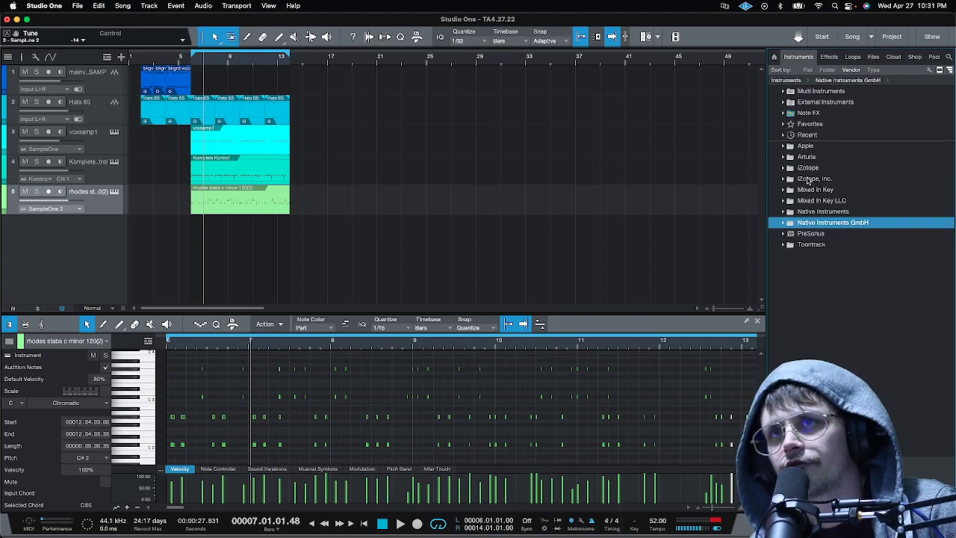
pyautogui.click(808, 157)
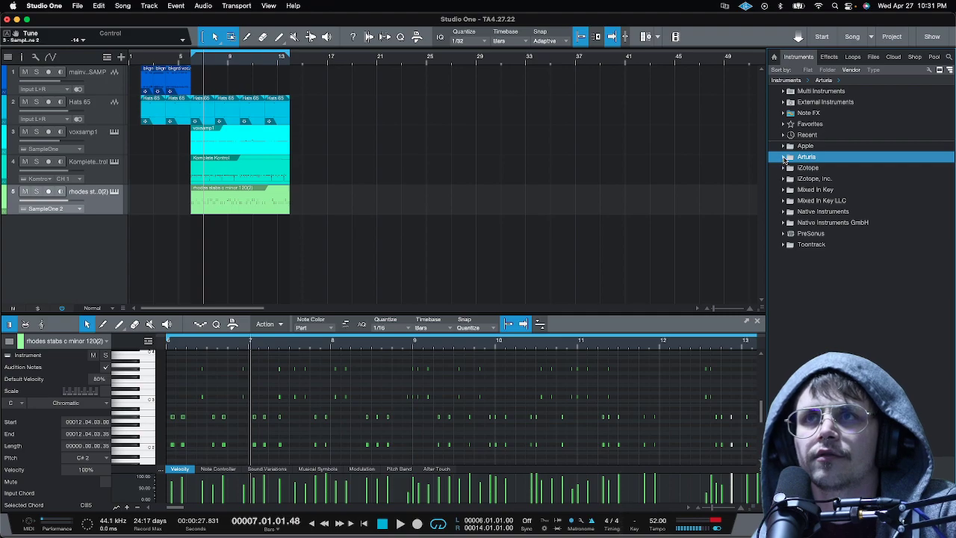
pyautogui.click(783, 157)
pyautogui.moveTo(822, 167); pyautogui.dragTo(145, 248)
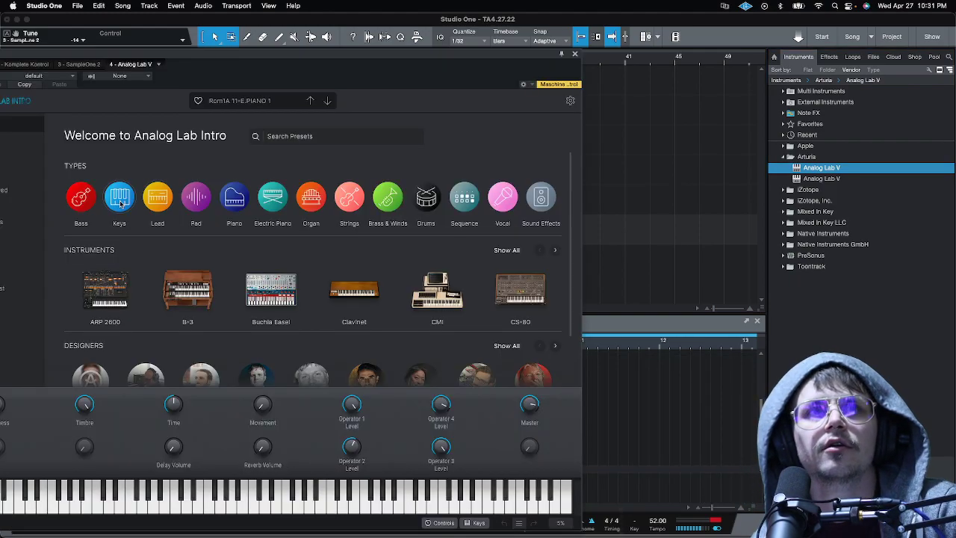
# Load the Bassup preset from the Bass presets in Analog Lab V and close the instrument window.
pyautogui.click(85, 205)
pyautogui.click(219, 257)
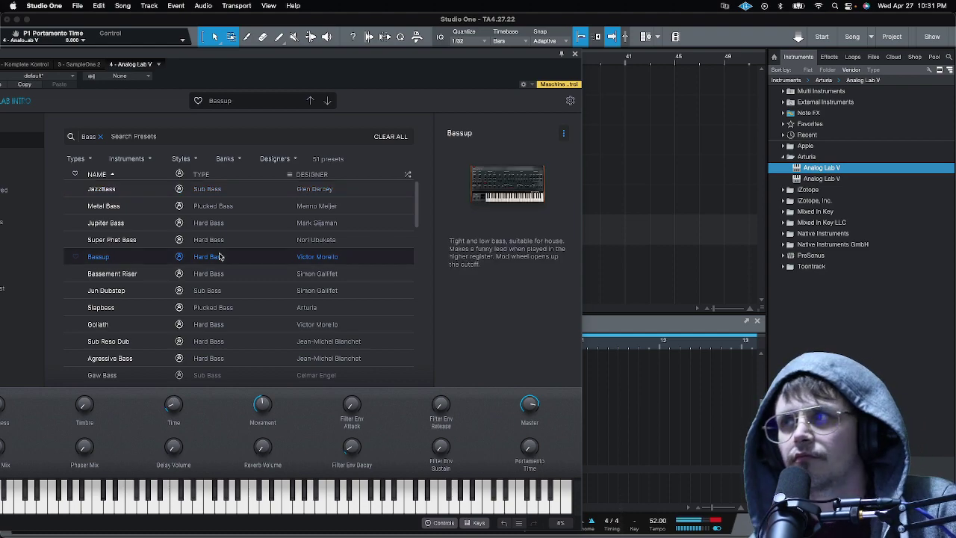
pyautogui.click(575, 54)
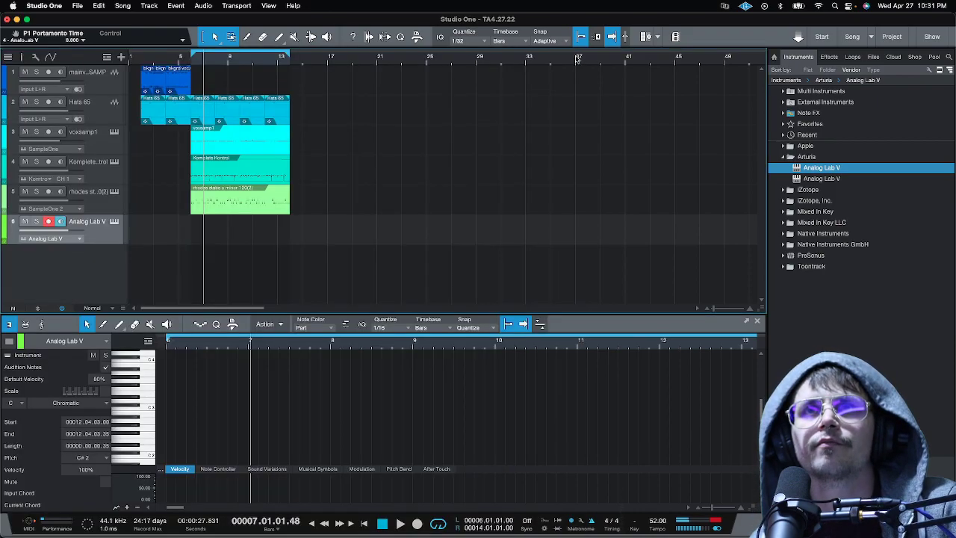
# Record a first bass take on the Analog Lab V track over the loop from bar 6 to 14.
pyautogui.press('space')
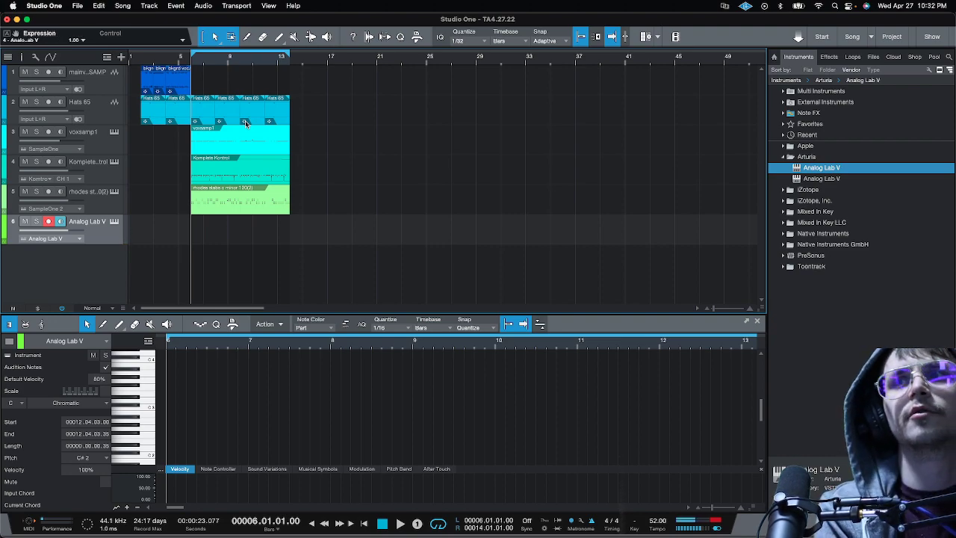
pyautogui.press('KP_Multiply')
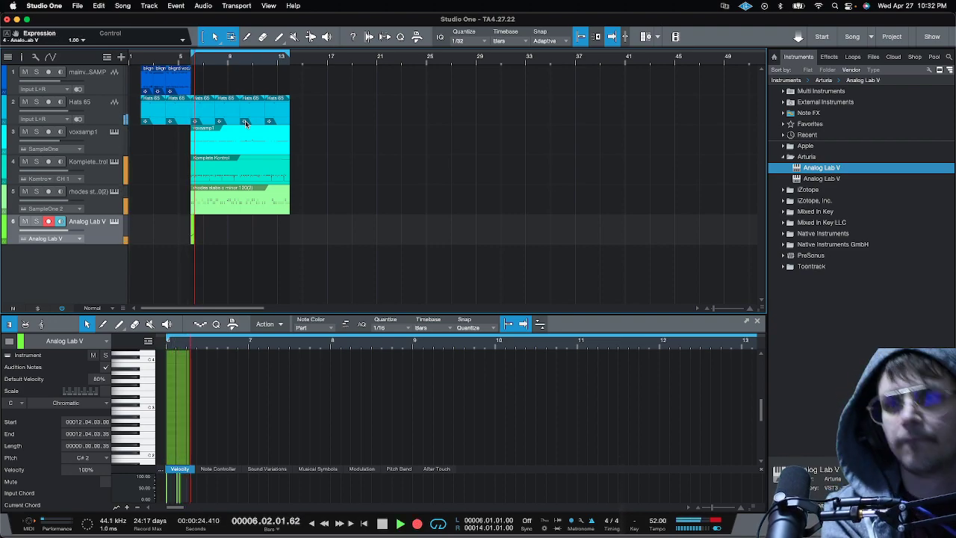
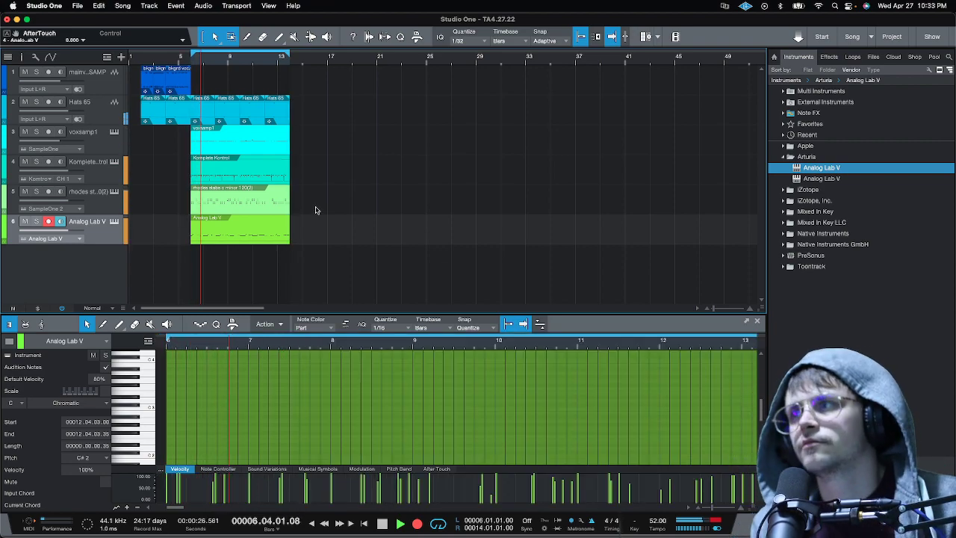
pyautogui.press('space')
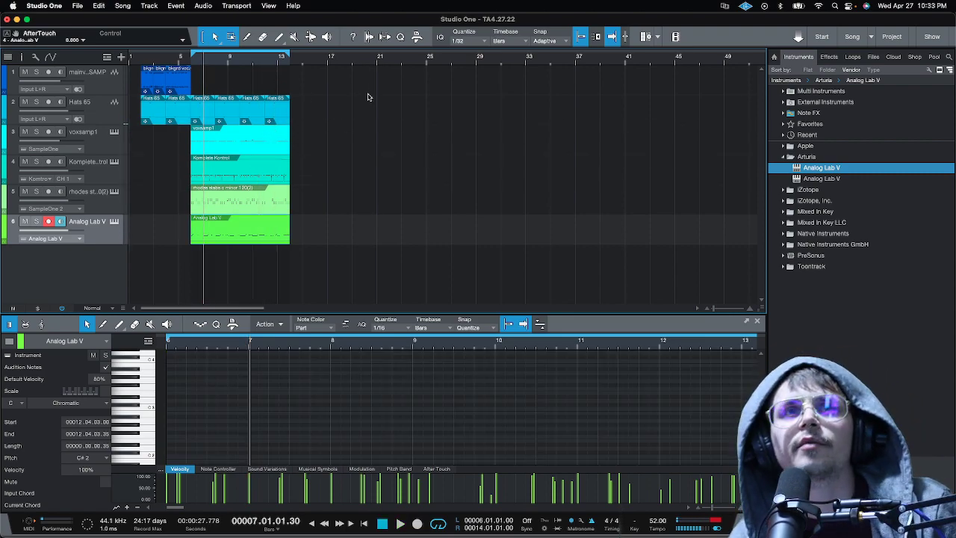
# Play the beat from 5.04 and pan the rhodes stabs channel to R61 and the voxsamp1 channel to L61.
pyautogui.click(188, 64)
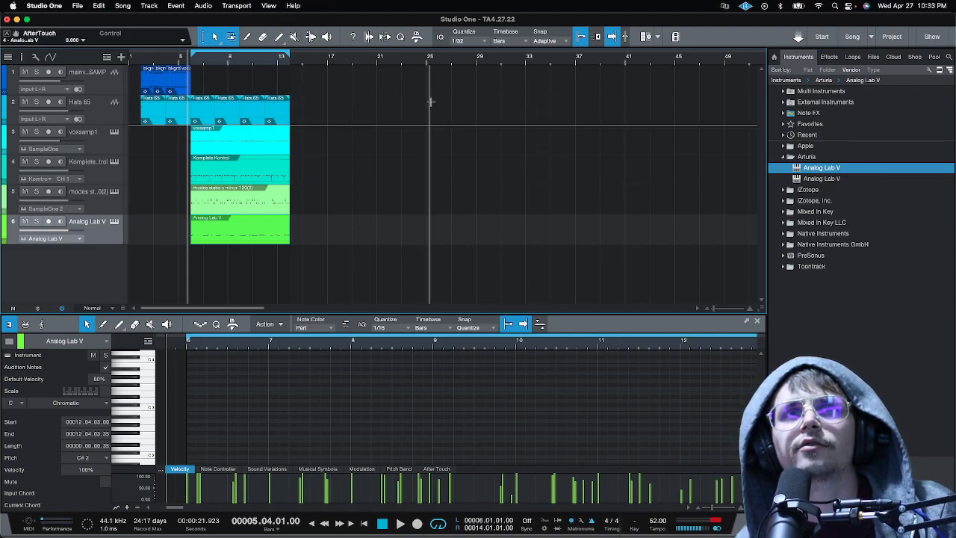
pyautogui.click(783, 157)
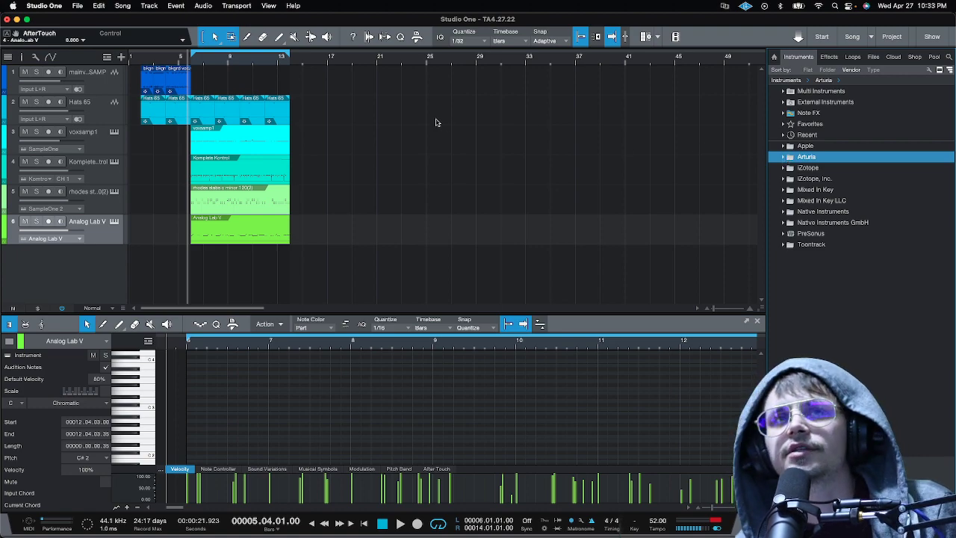
pyautogui.press('space')
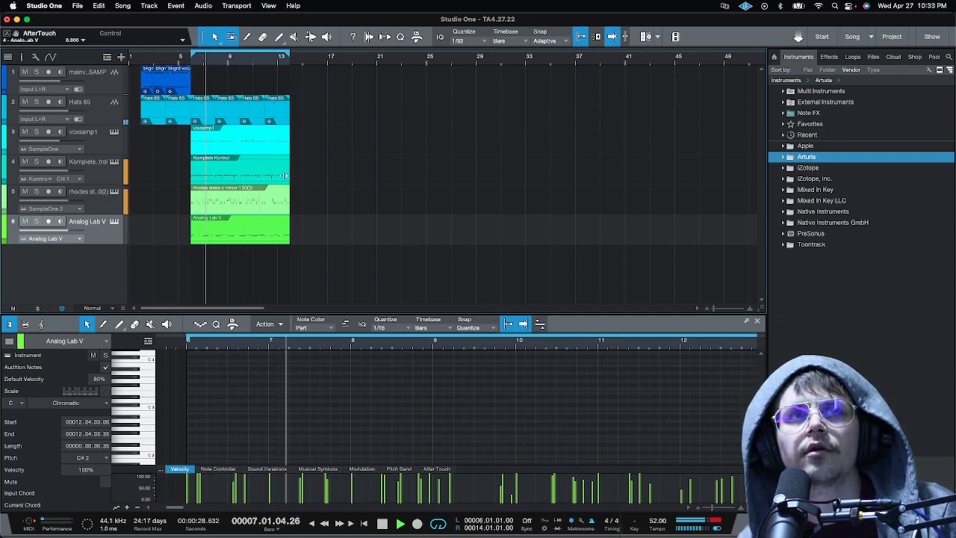
pyautogui.click(124, 209)
pyautogui.press('F3')
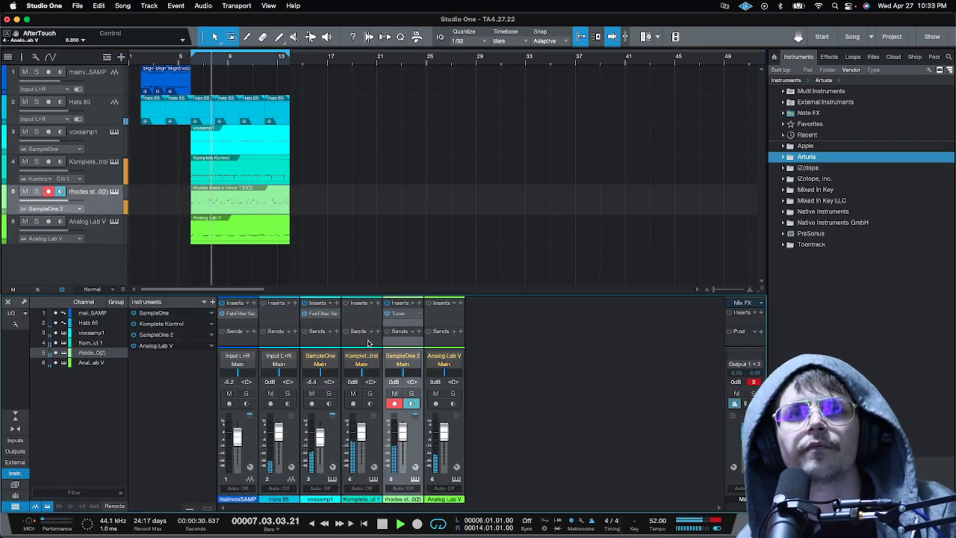
pyautogui.moveTo(403, 379); pyautogui.dragTo(397, 344)
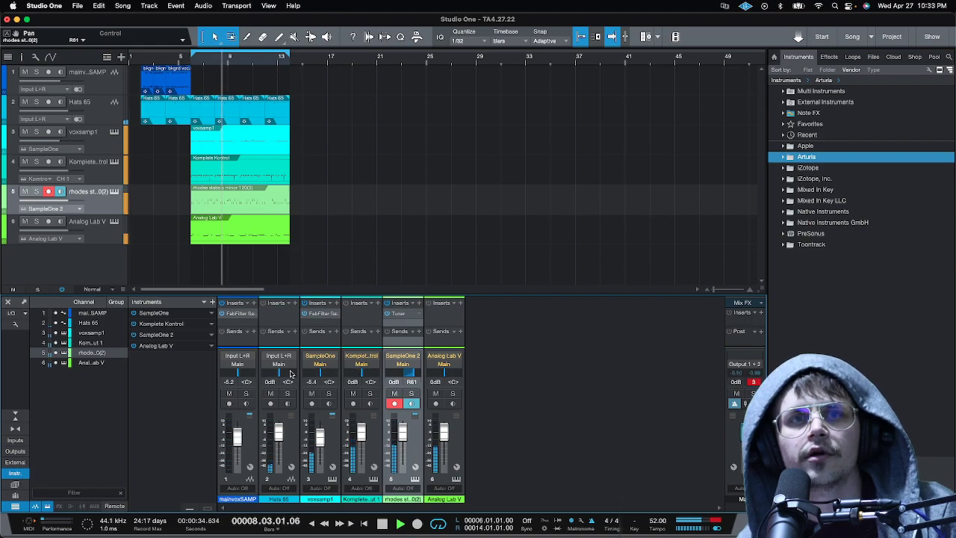
pyautogui.moveTo(320, 375); pyautogui.dragTo(333, 434)
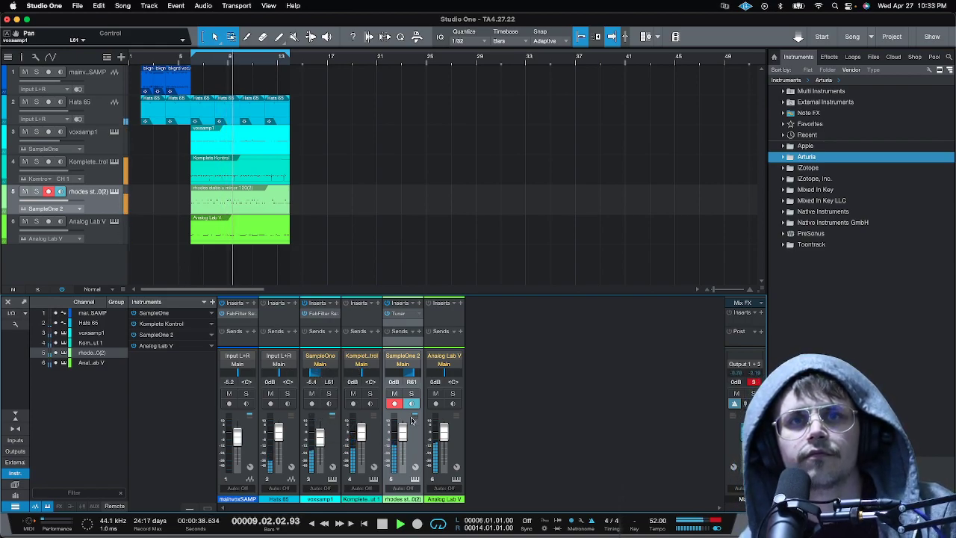
# Lower the Analog Lab V channel volume to -2.9 dB and rename the channel as bass.
pyautogui.moveTo(443, 432); pyautogui.dragTo(452, 448)
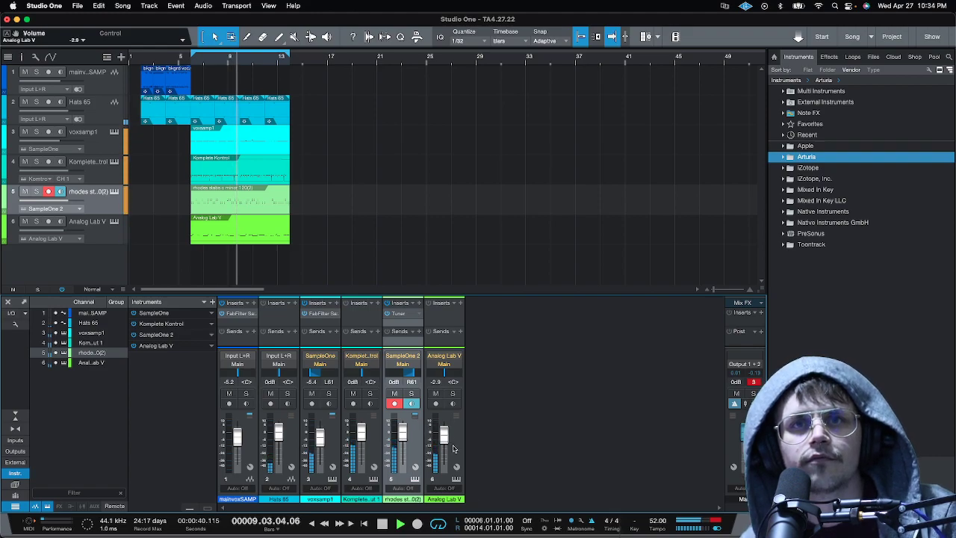
pyautogui.doubleClick(440, 500)
pyautogui.write('bass')
# Rename the rhodes stabs channel as stabbys.
pyautogui.click(409, 500)
pyautogui.doubleClick(408, 500)
pyautogui.write('s')
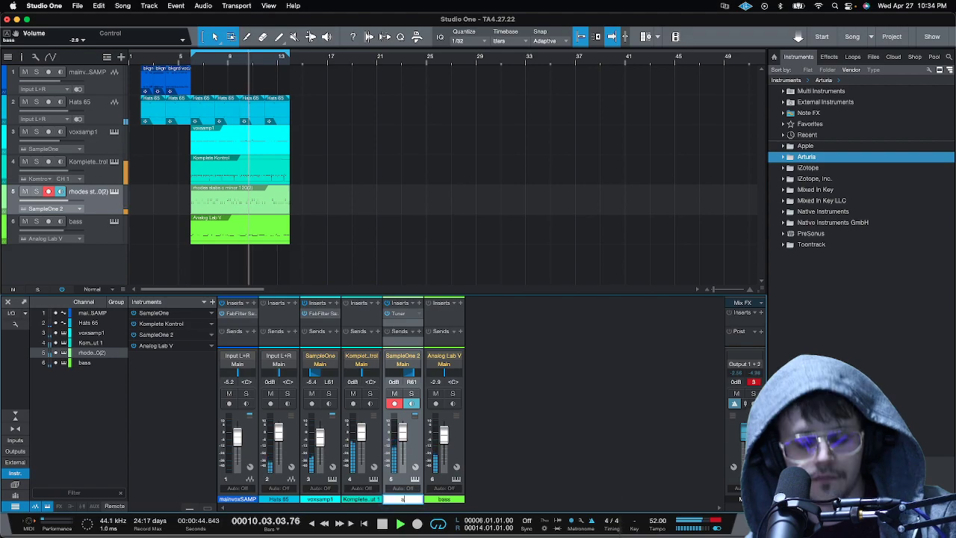
pyautogui.write('tabbys')
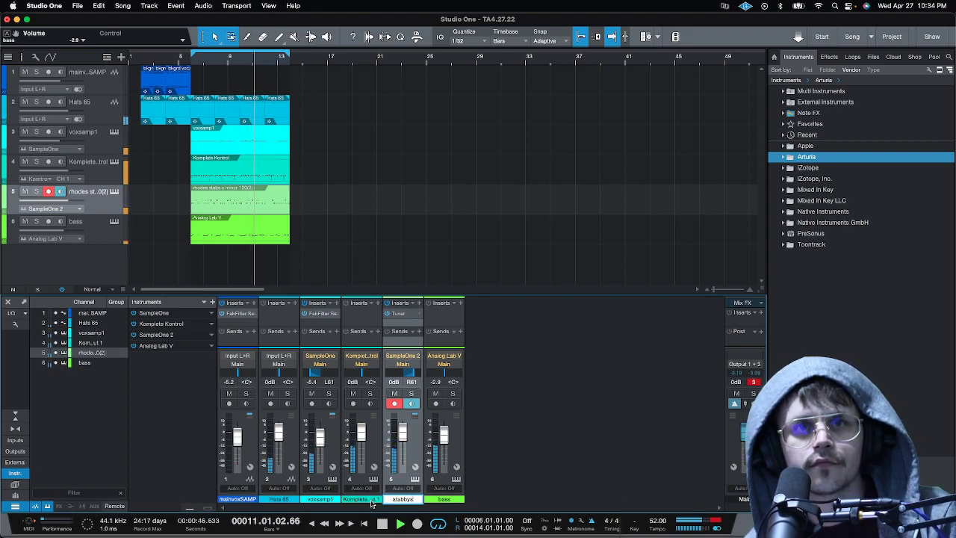
# Rename the Komplete Kontrol channel as drums and lower the voxsamp1 channel volume to -8.3 dB.
pyautogui.click(361, 498)
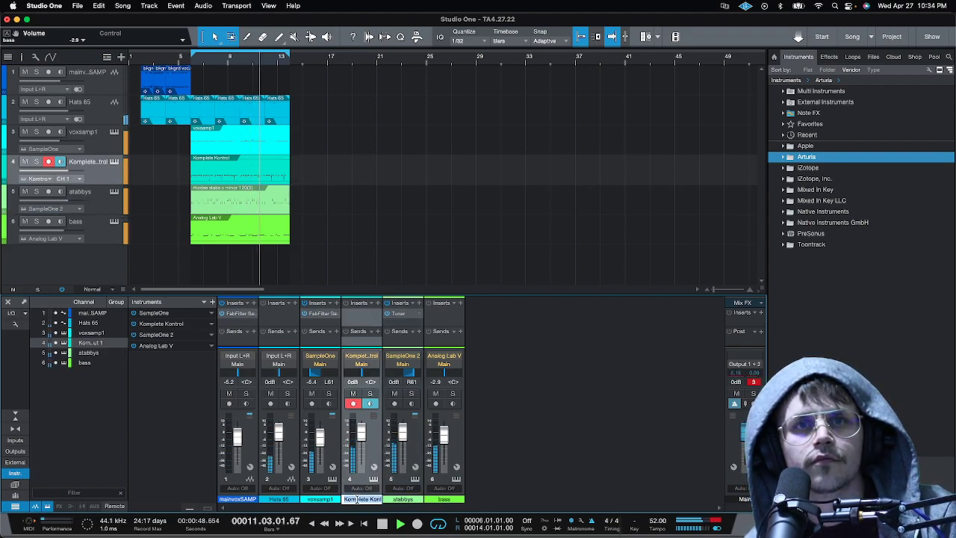
pyautogui.doubleClick(362, 499)
pyautogui.write('c')
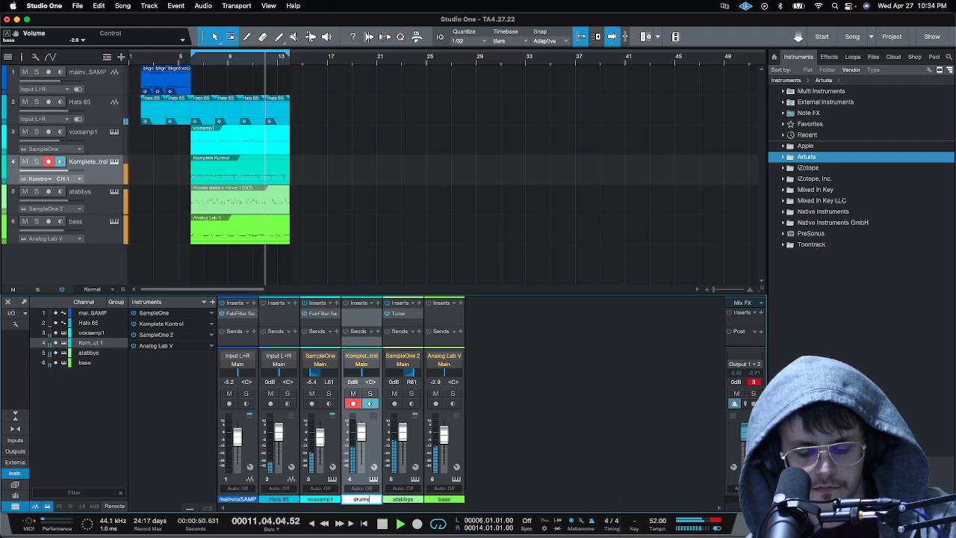
pyautogui.write('rums')
pyautogui.press('Return')
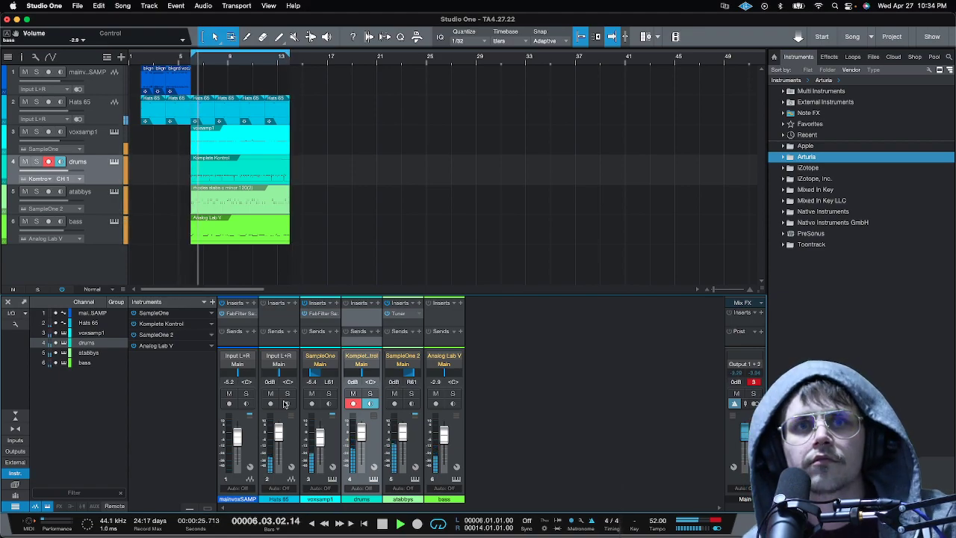
pyautogui.moveTo(318, 433); pyautogui.dragTo(319, 439)
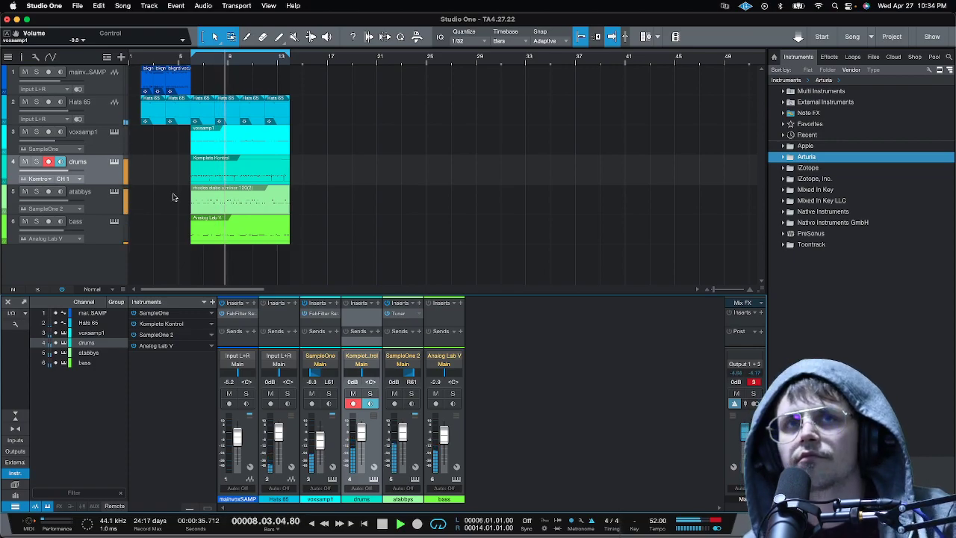
# Delete the existing bass take and record a new one on the bass track over the loop from bar 6 to 14.
pyautogui.click(209, 236)
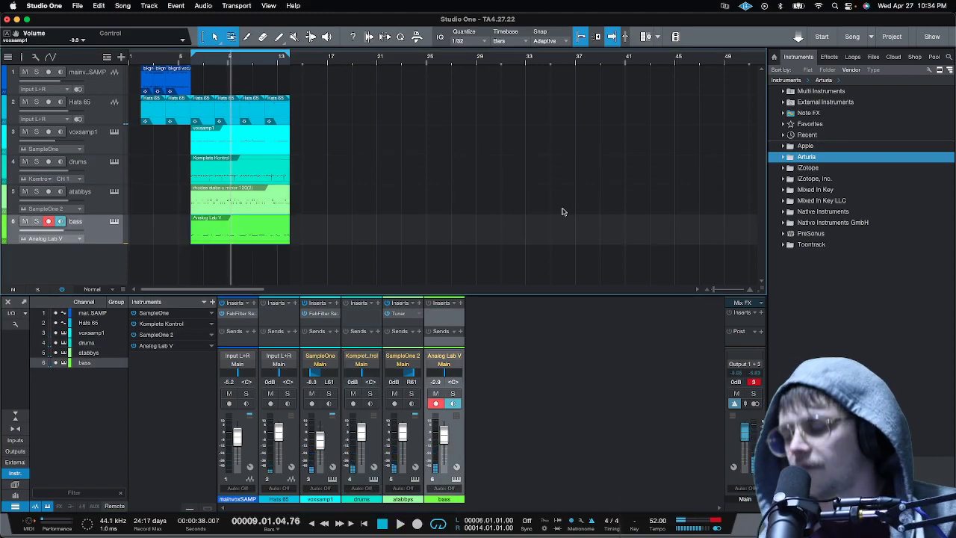
pyautogui.press('space')
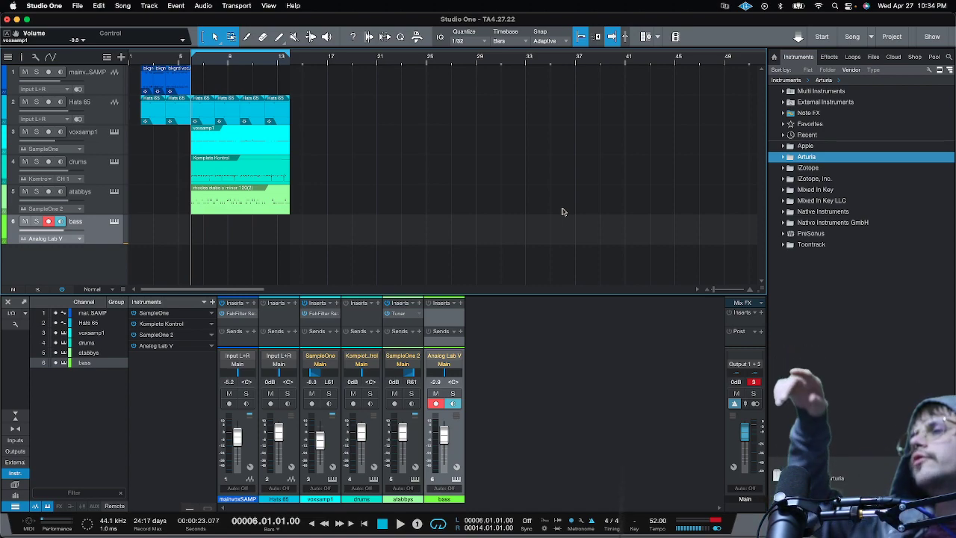
pyautogui.press('KP_Multiply')
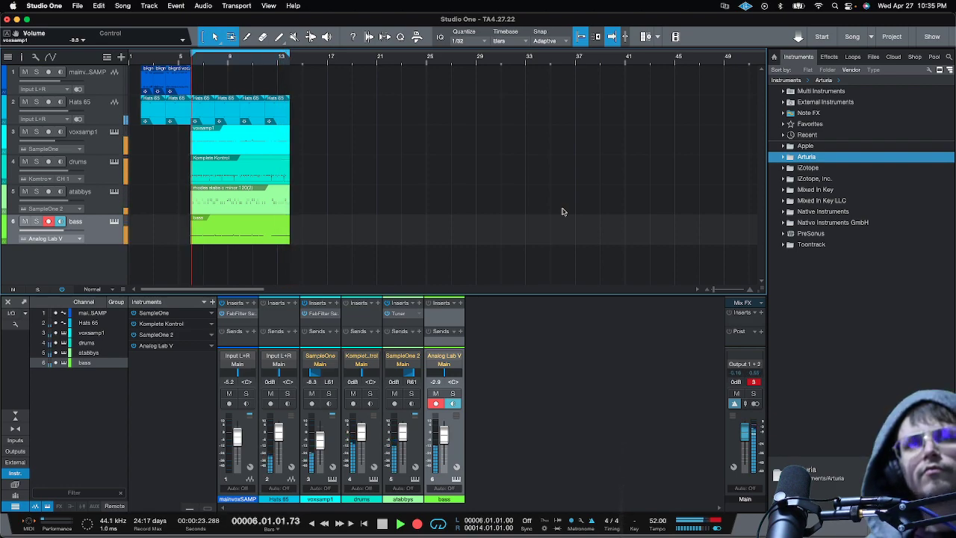
pyautogui.press('space')
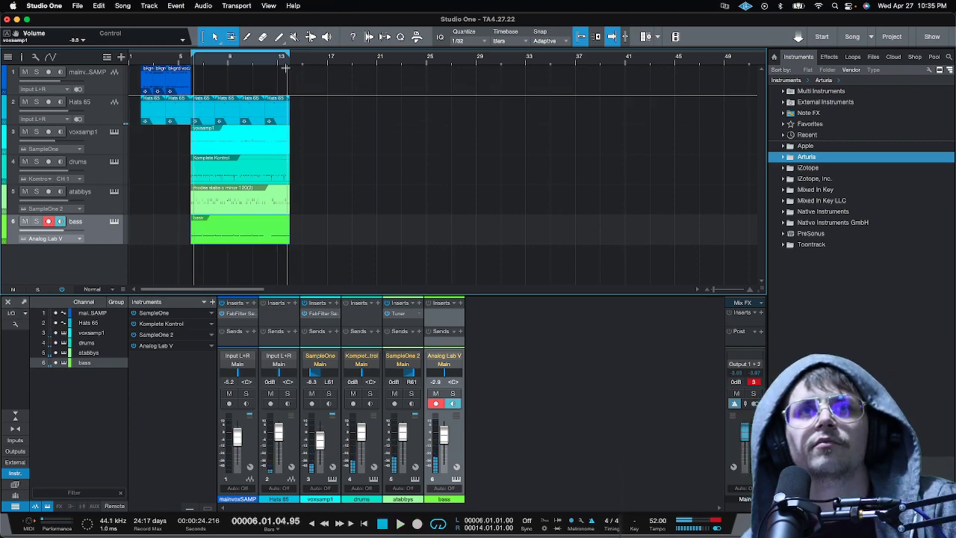
# Trim the start of the last note in the bass part to bar 13 and play back the ending.
pyautogui.scroll(3, 284, 67)
pyautogui.doubleClick(269, 241)
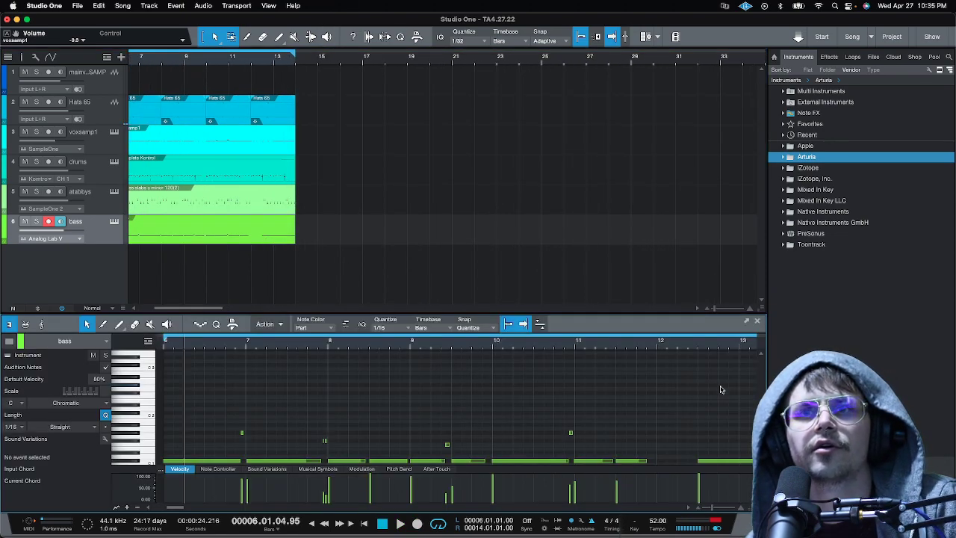
pyautogui.scroll(-3, 598, 342)
pyautogui.scroll(5, 404, 351)
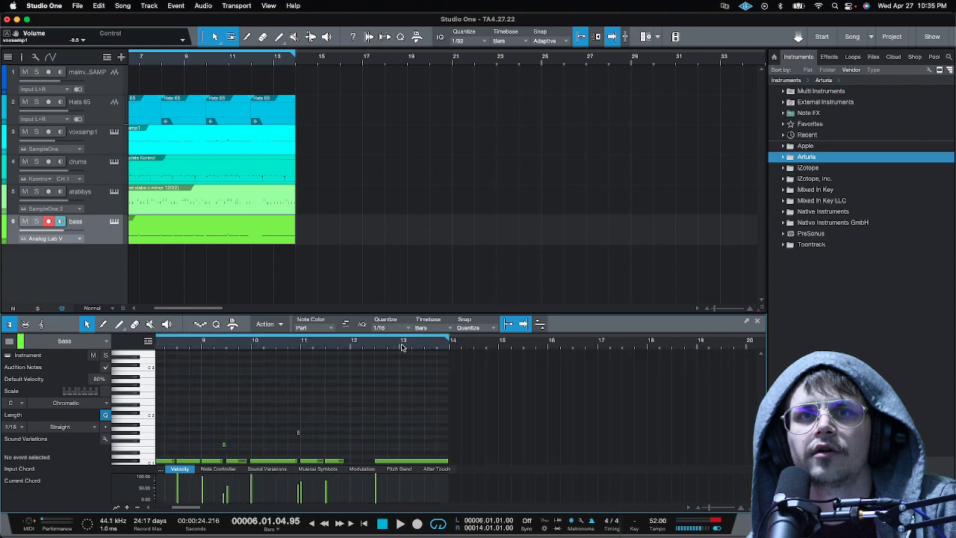
pyautogui.moveTo(337, 461); pyautogui.dragTo(395, 461)
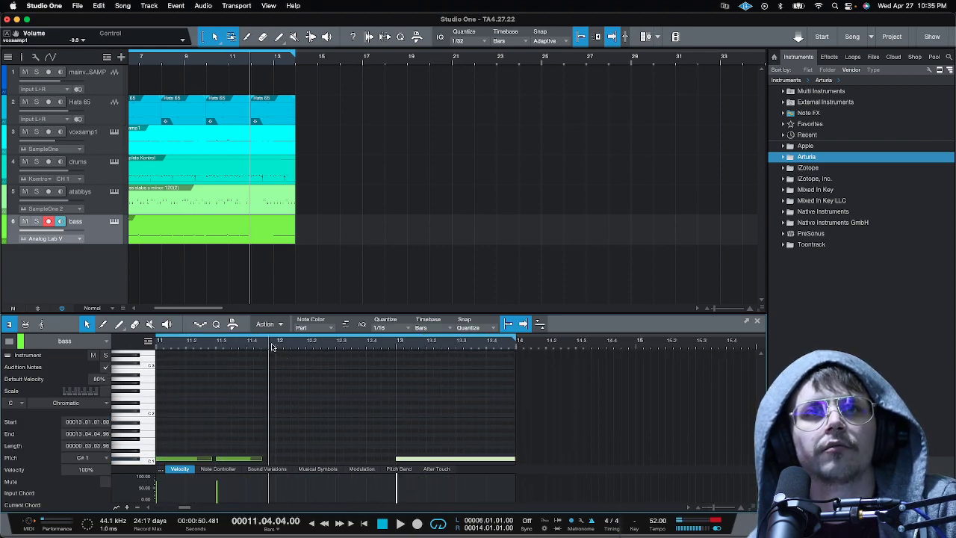
pyautogui.press('space')
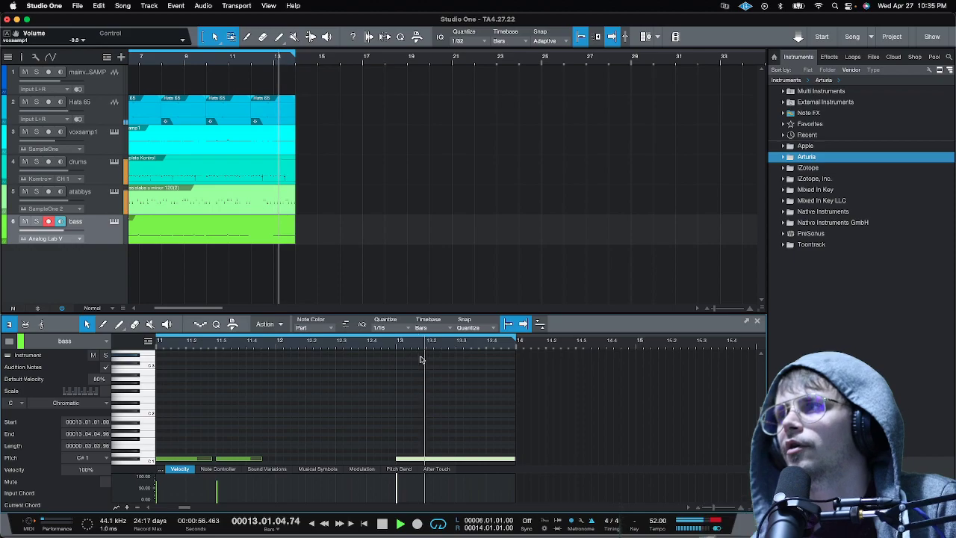
pyautogui.press('space')
# Start the G#1 bass note at 6.04.04, end the long note before it there and start the following long note exactly at bar 7.
pyautogui.click(245, 240)
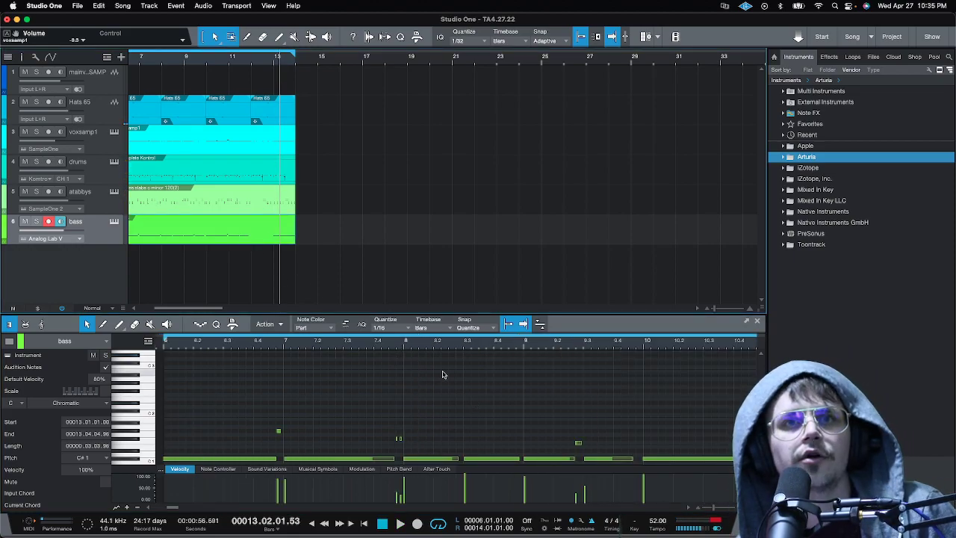
pyautogui.click(164, 342)
pyautogui.press('space')
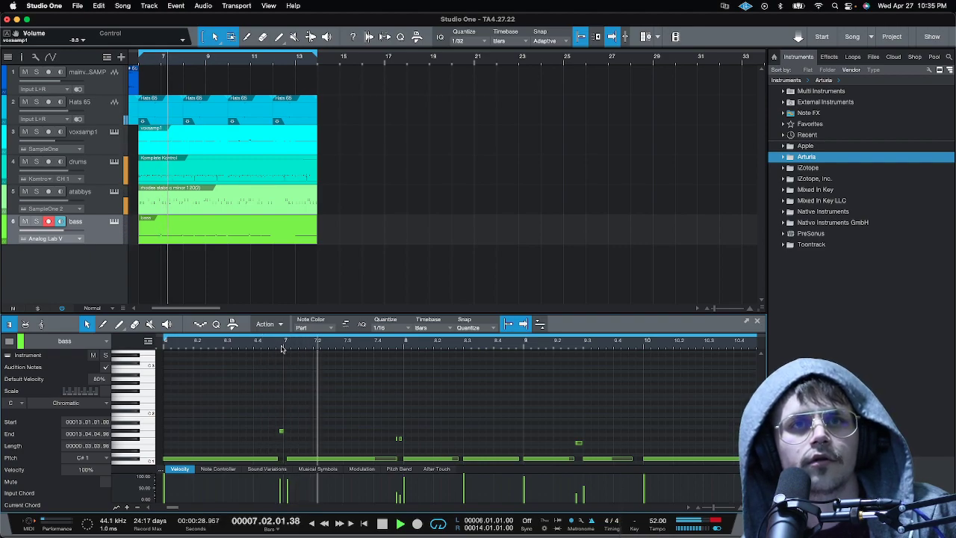
pyautogui.scroll(3, 284, 403)
pyautogui.moveTo(282, 434); pyautogui.dragTo(268, 433)
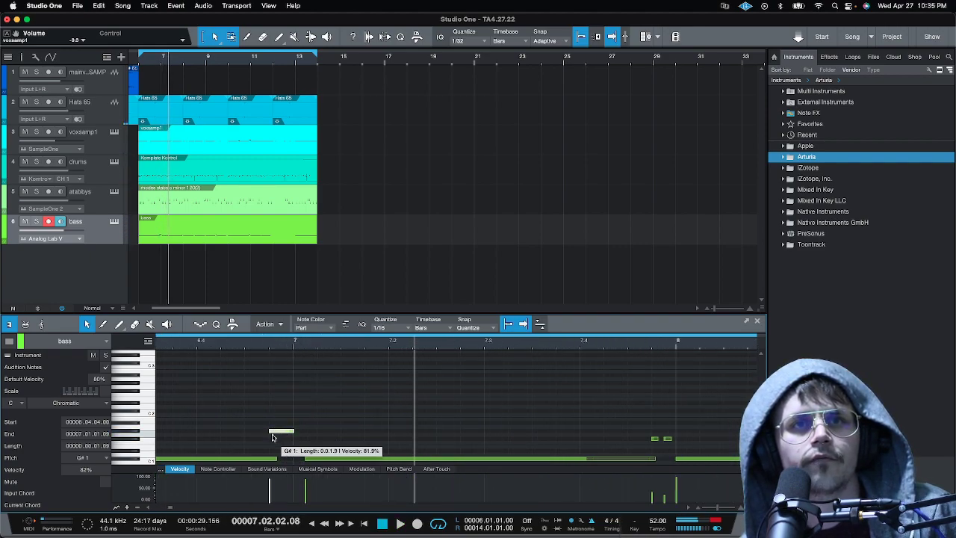
pyautogui.click(180, 340)
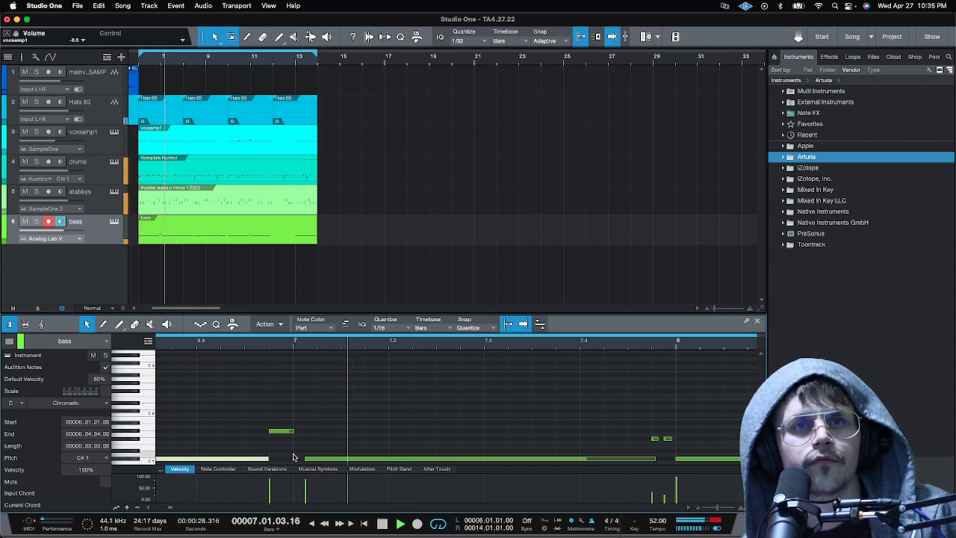
pyautogui.moveTo(304, 459); pyautogui.dragTo(293, 460)
# Extend the short F1 bass note in bar 9 so it ends at 9.03.01.
pyautogui.scroll(-1, 325, 347)
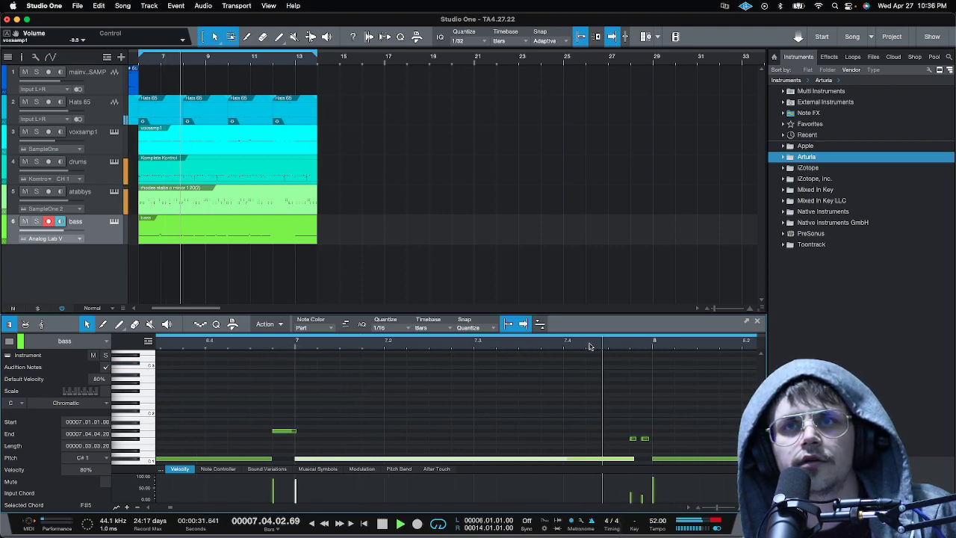
pyautogui.scroll(-4, 589, 346)
pyautogui.scroll(-1, 590, 346)
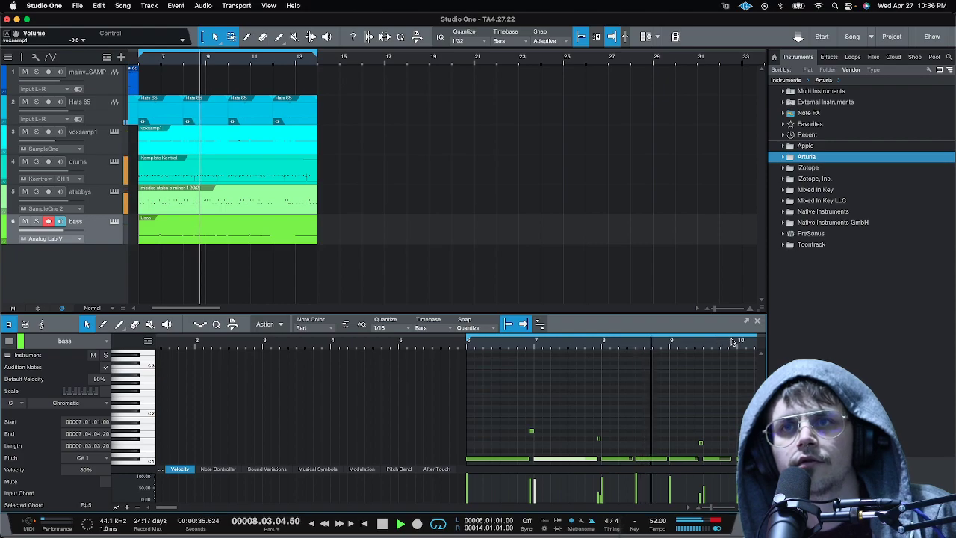
pyautogui.scroll(5, 731, 342)
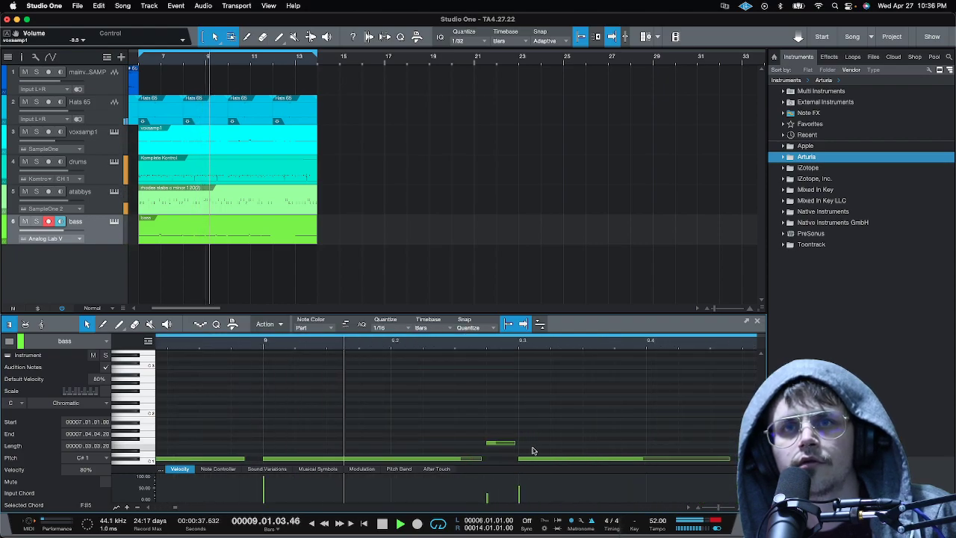
pyautogui.click(508, 443)
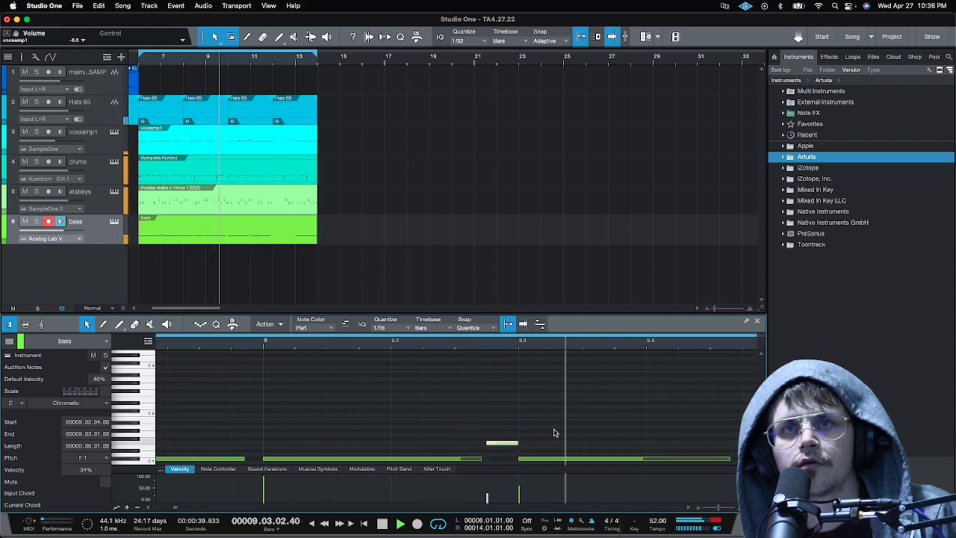
pyautogui.scroll(-3, 523, 348)
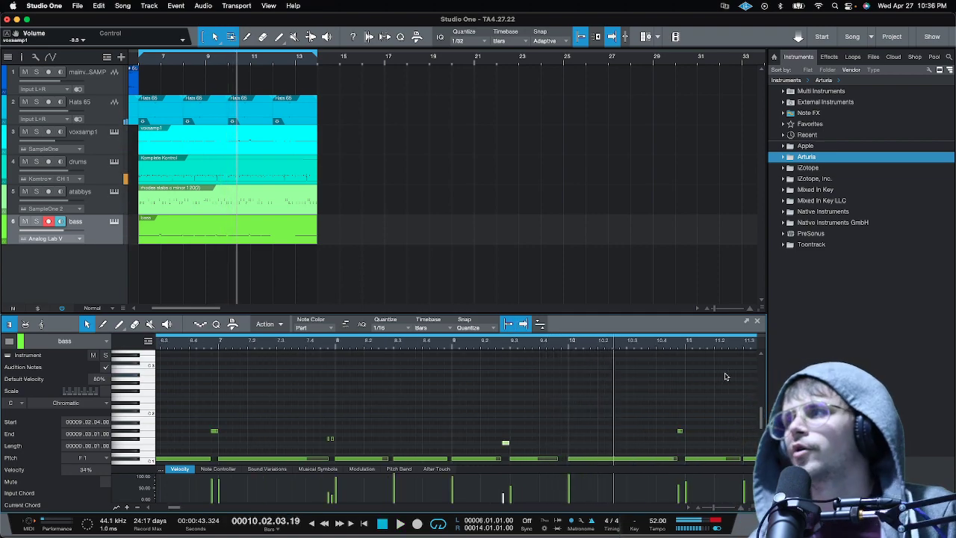
# Disarm the bass track and play the arrangement with the loop start extended back to bar 2.
pyautogui.click(48, 222)
pyautogui.scroll(-5, 268, 62)
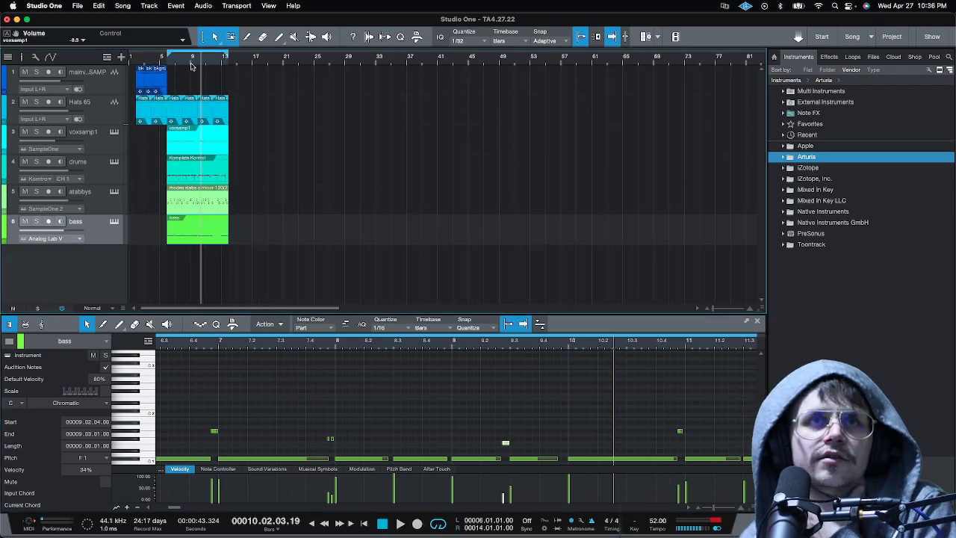
pyautogui.click(156, 60)
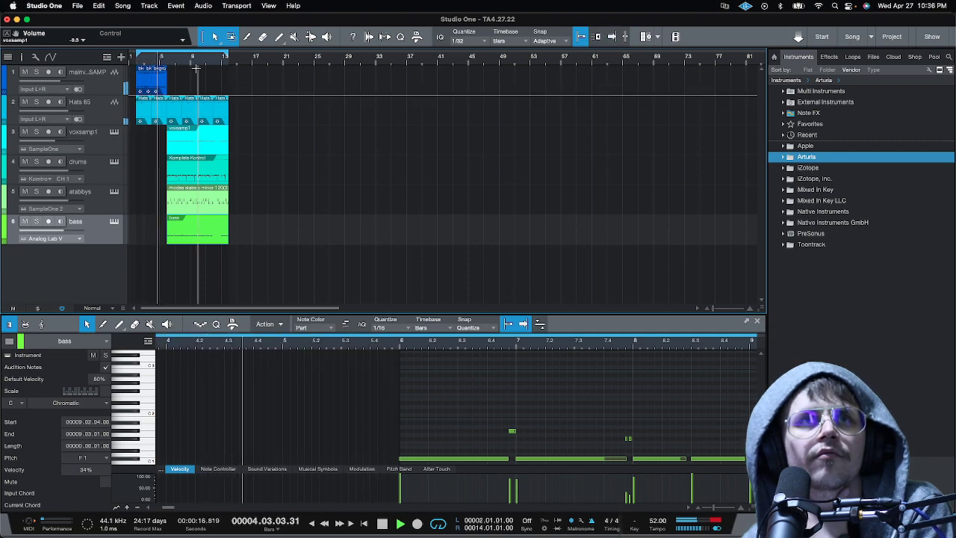
pyautogui.scroll(8, 165, 59)
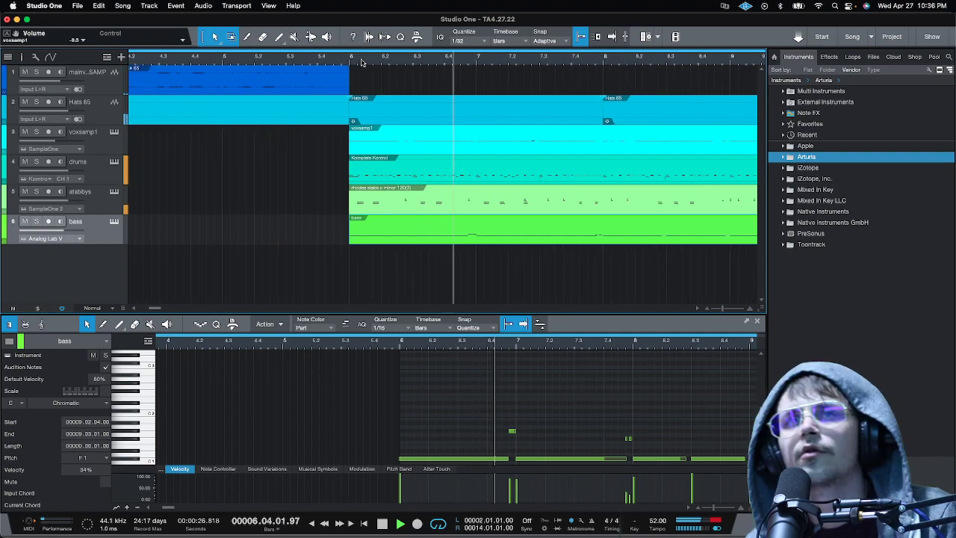
pyautogui.press('w')
pyautogui.press('w')
pyautogui.press('w')
pyautogui.press('f')
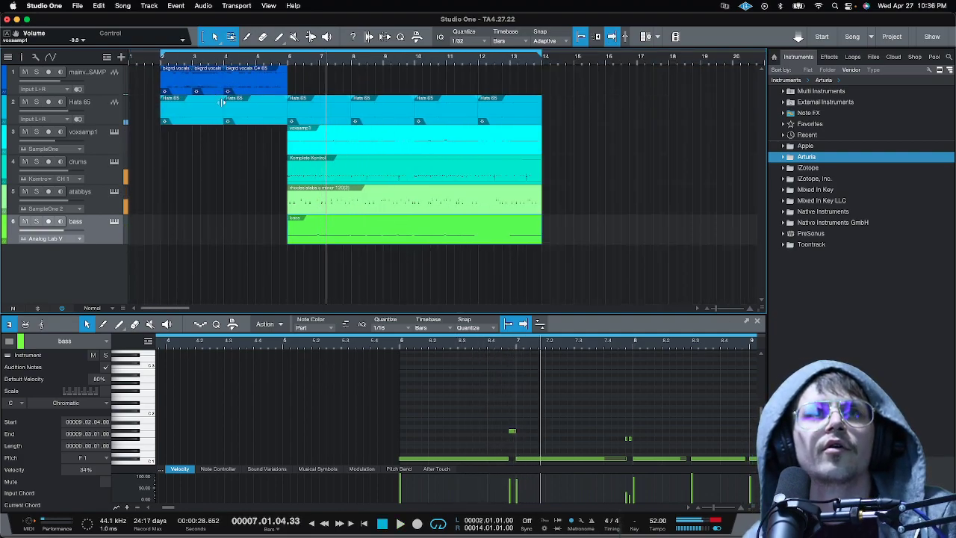
# Move the intro vocal and hat events half a bar earlier to start at 1.3 and play them back.
pyautogui.moveTo(273, 143); pyautogui.dragTo(170, 86)
pyautogui.click(148, 60)
pyautogui.press('space')
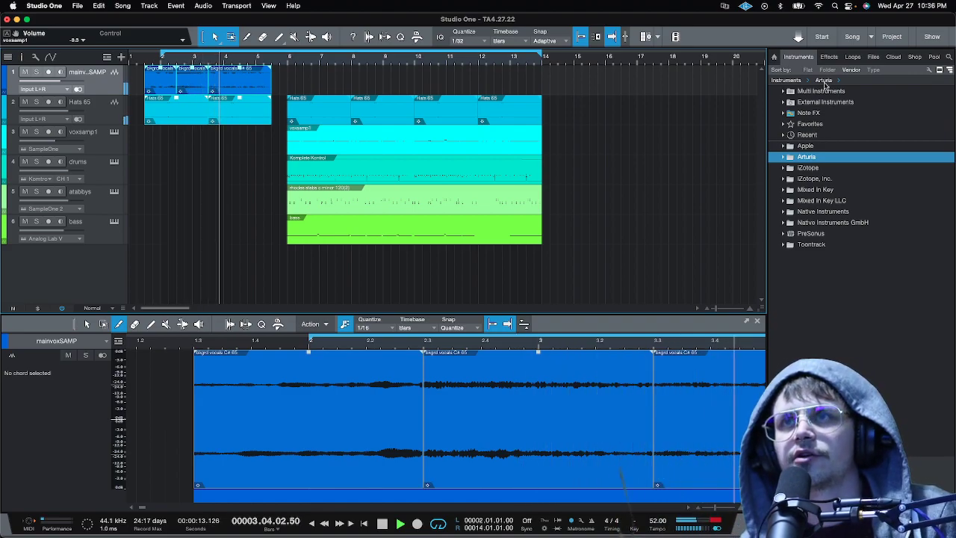
# Import Glitch 65.wav onto a new track below the bass, near the end of the intro.
pyautogui.click(874, 57)
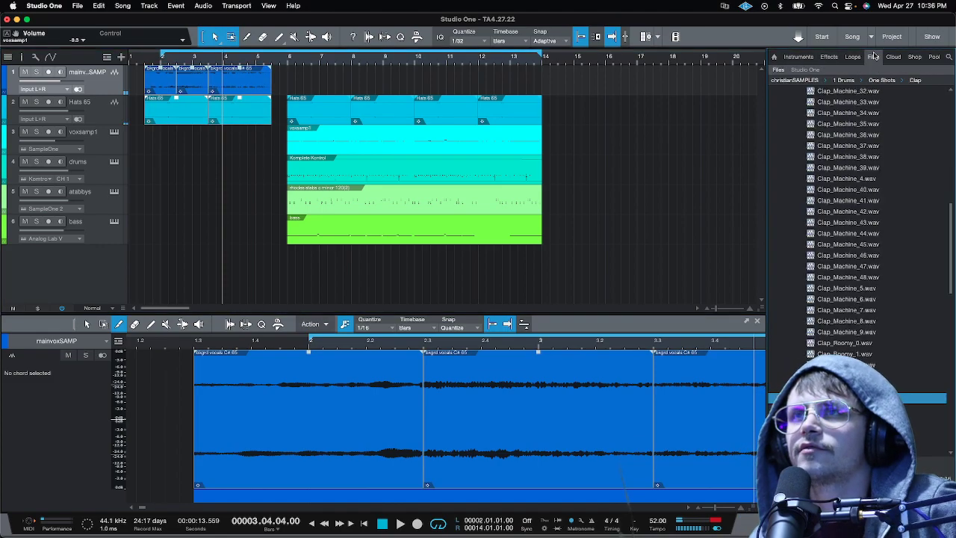
pyautogui.scroll(10, 862, 202)
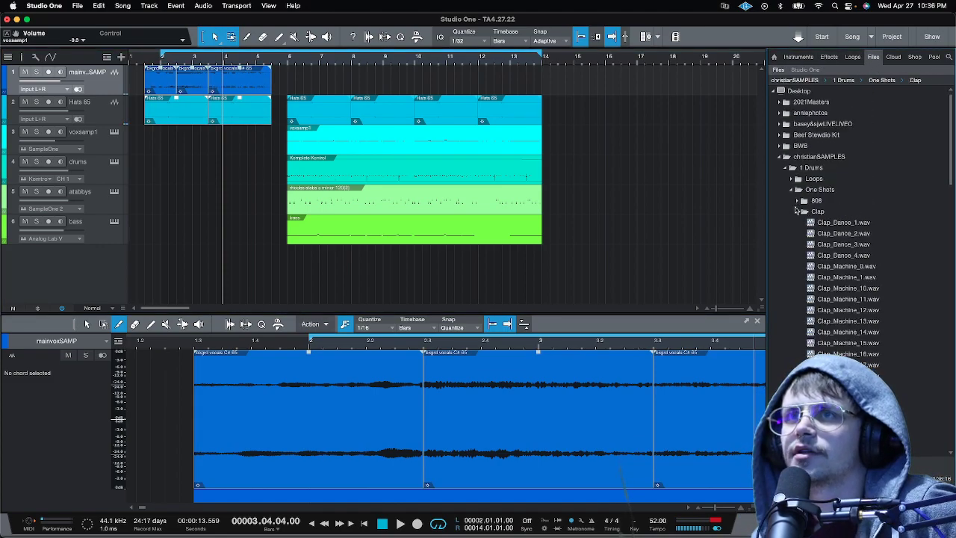
pyautogui.click(797, 211)
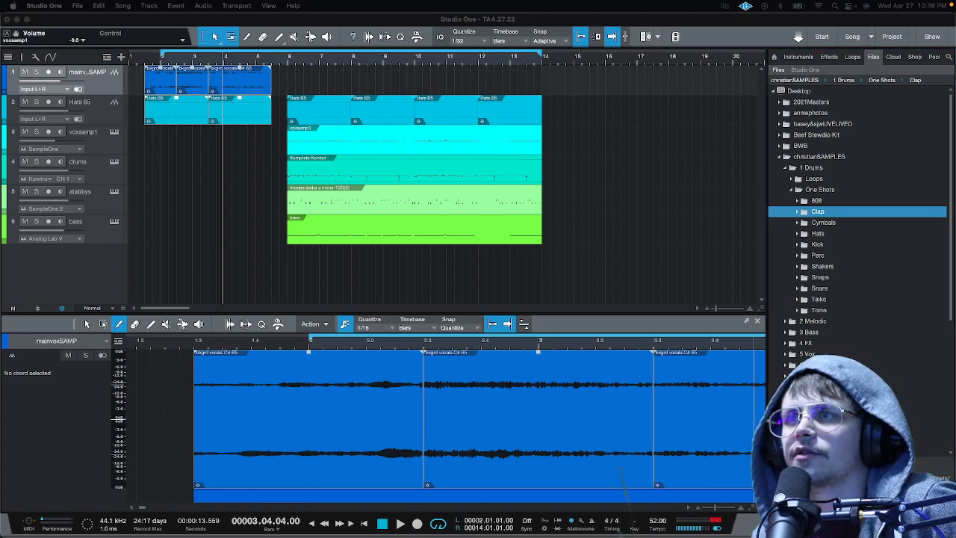
pyautogui.press('Right')
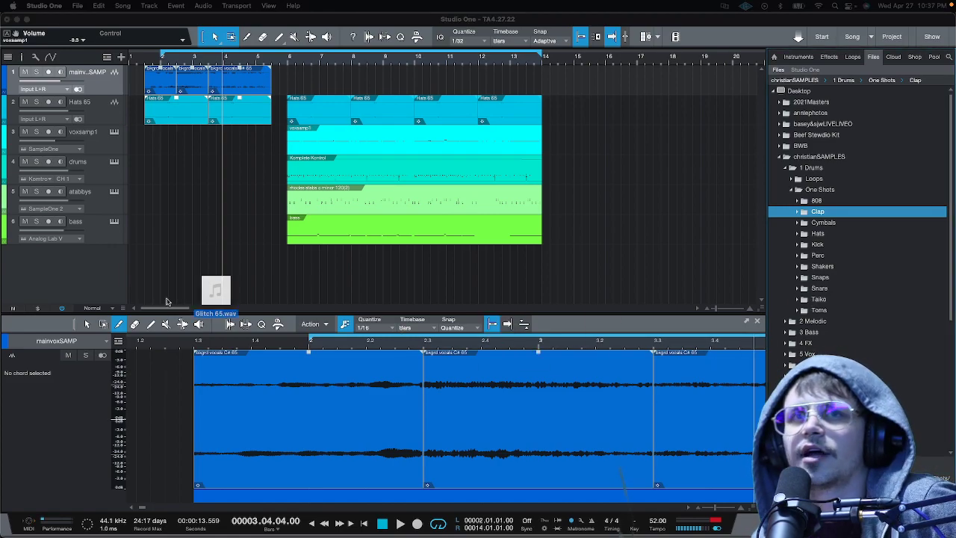
pyautogui.moveTo(234, 278); pyautogui.dragTo(244, 234)
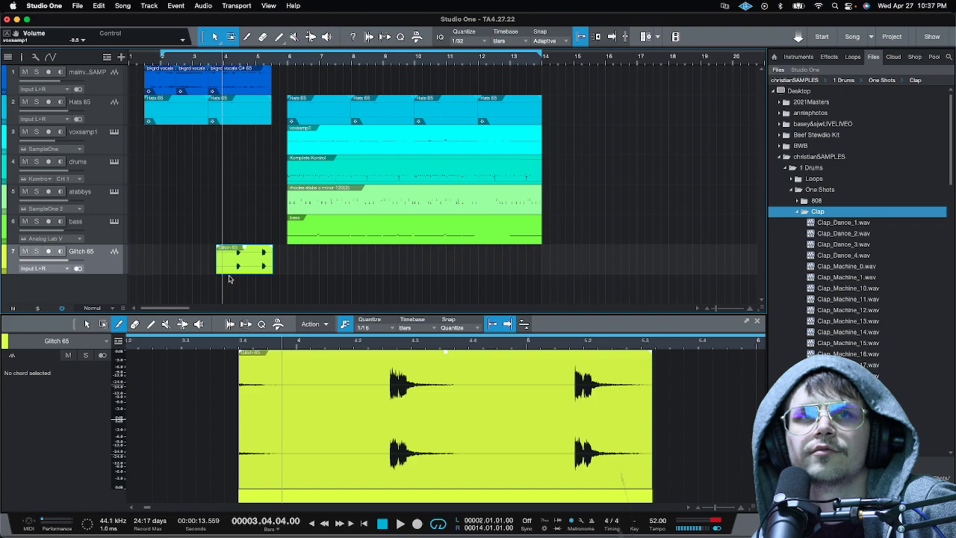
# Isolate the second hit of the Glitch 65 clip by splitting just before it and deleting the earlier part.
pyautogui.moveTo(214, 268); pyautogui.dragTo(228, 268)
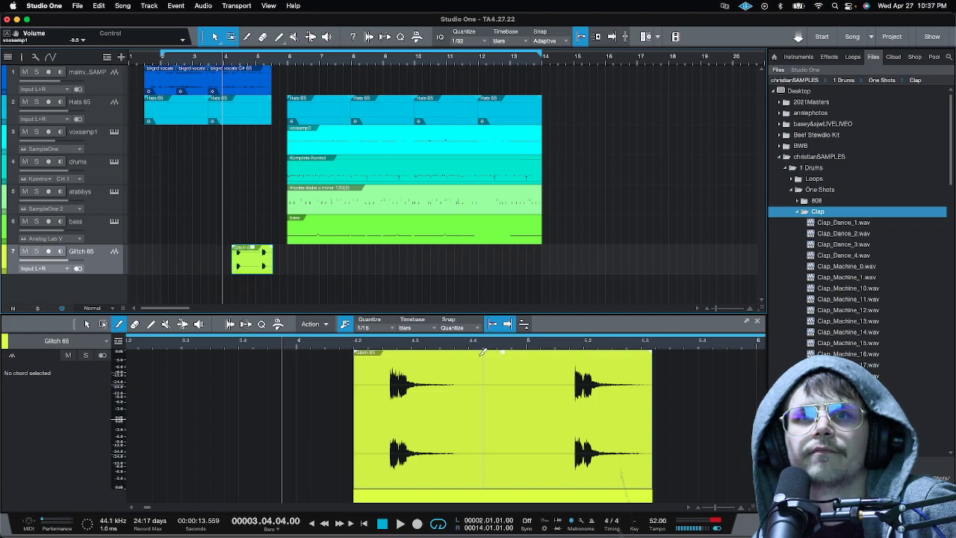
pyautogui.click(396, 347)
pyautogui.press('space')
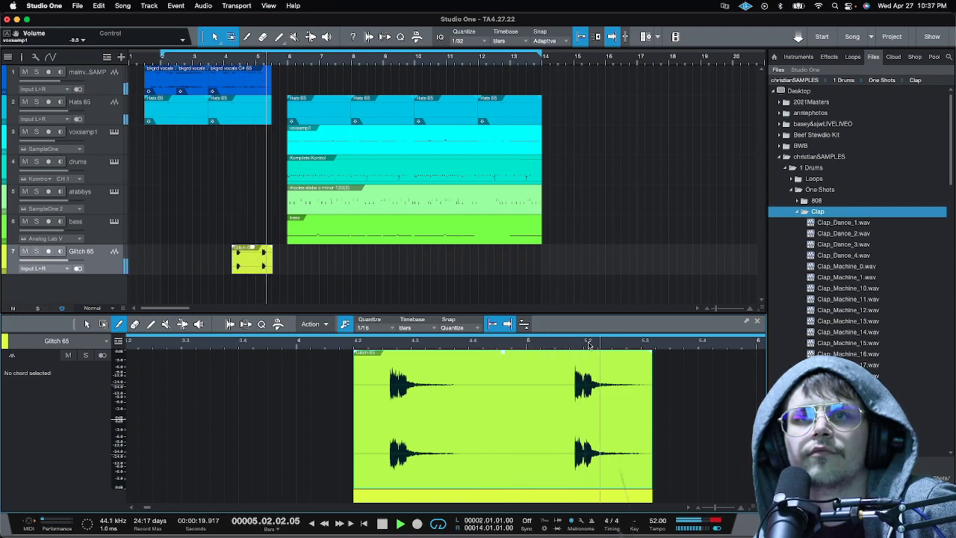
pyautogui.press('space')
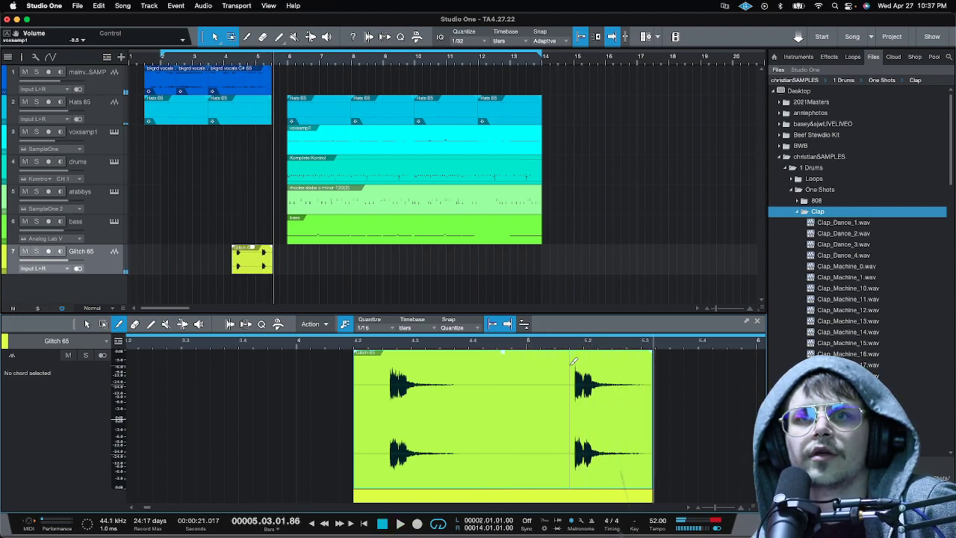
pyautogui.scroll(5, 257, 59)
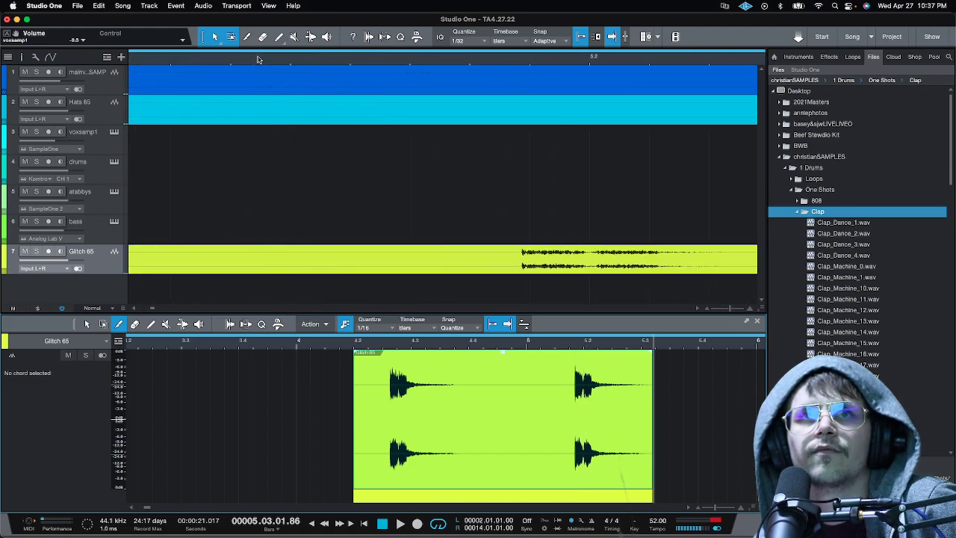
pyautogui.keyDown('alt'); pyautogui.click(520, 251); pyautogui.keyUp('alt')
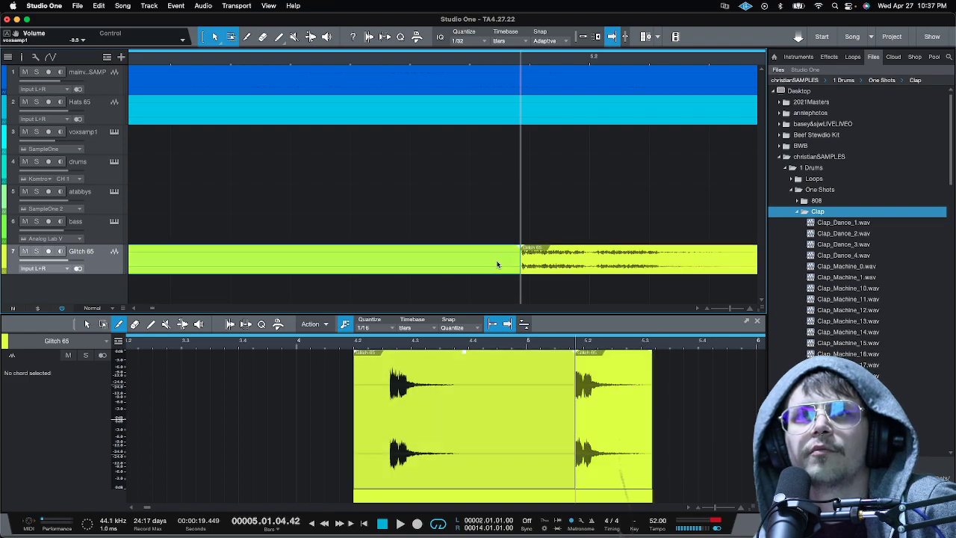
pyautogui.click(516, 260)
pyautogui.press('Delete')
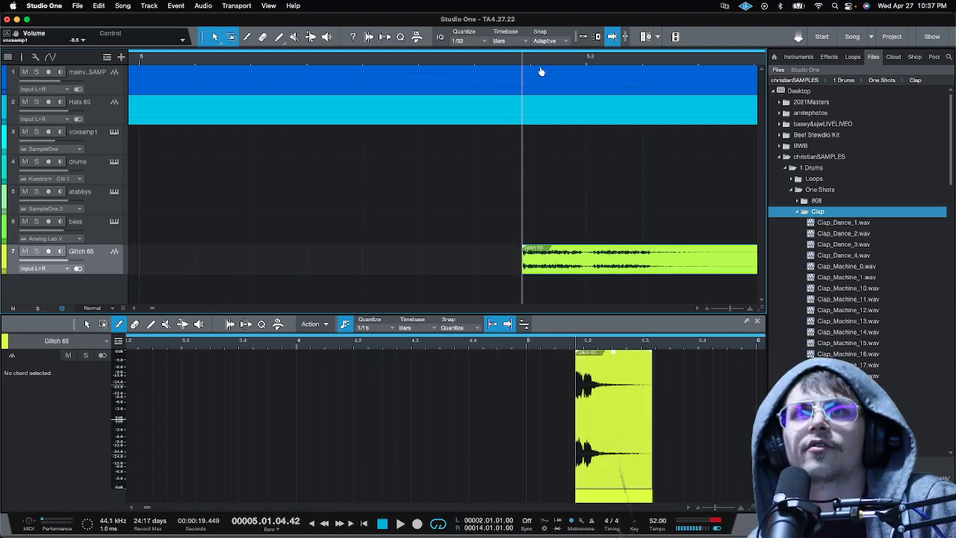
# Reverse the isolated Glitch 65 hit and play it back with the intro.
pyautogui.press('w')
pyautogui.press('w')
pyautogui.press('w')
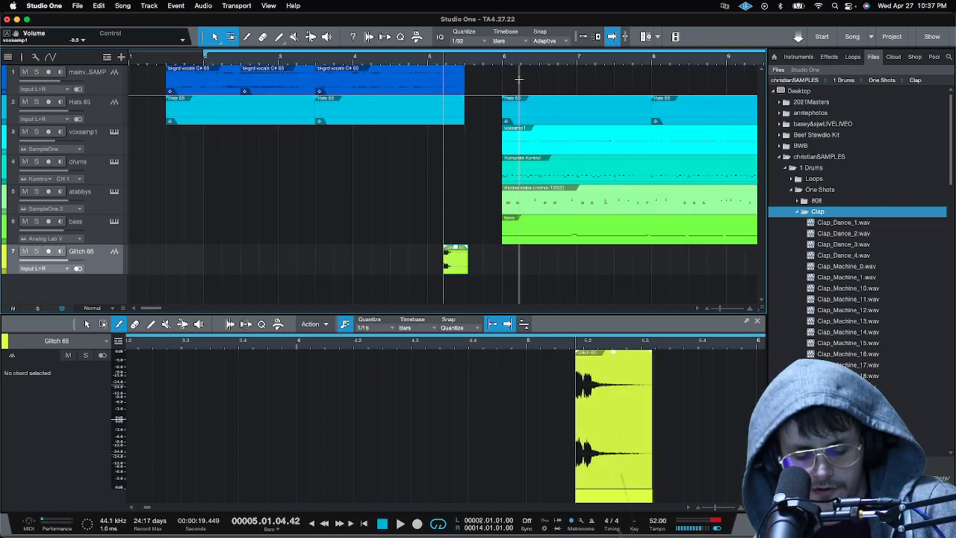
pyautogui.press('super+r')
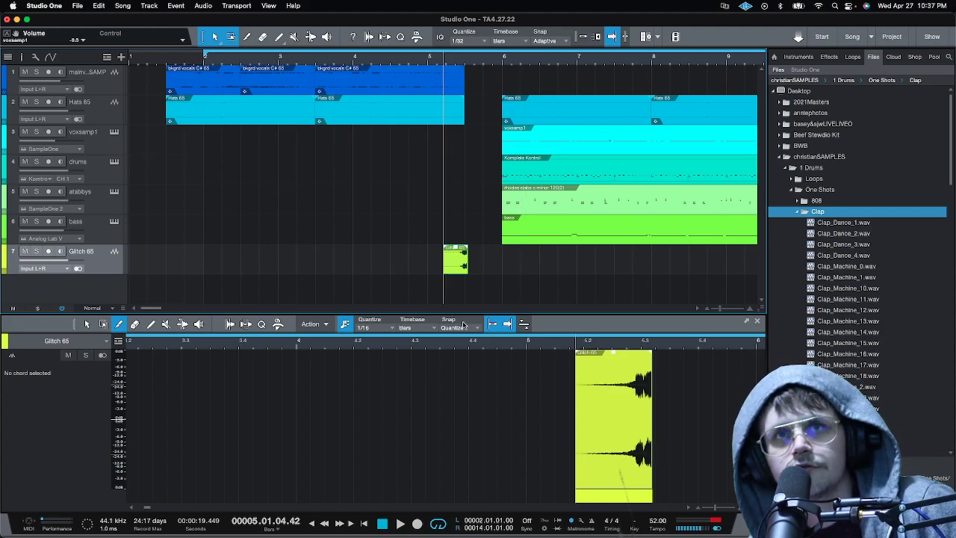
pyautogui.press('e')
pyautogui.press('e')
pyautogui.press('e')
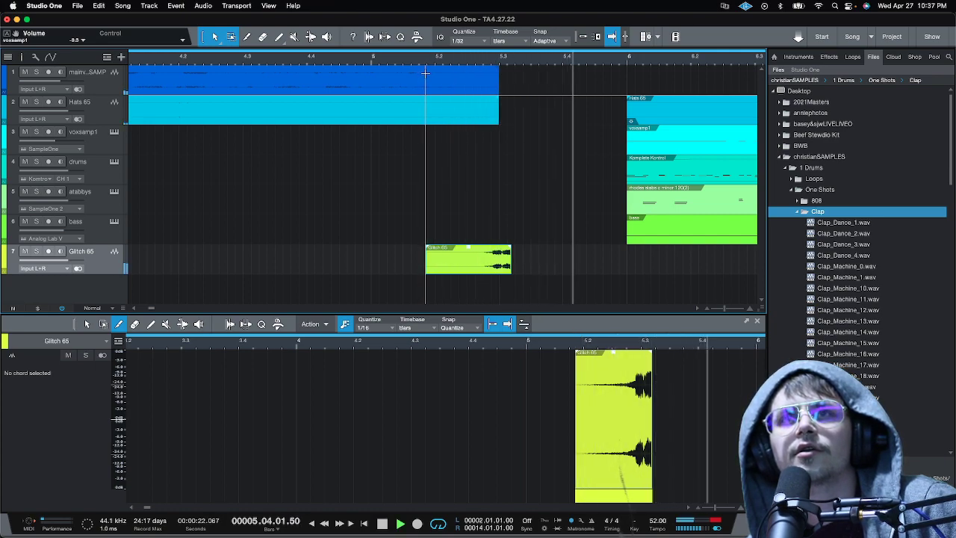
pyautogui.press('space')
# Move the reversed Glitch 65 clip to end at bar 6 and slow it down by lowering its Speedup value.
pyautogui.moveTo(482, 261); pyautogui.dragTo(599, 263)
pyautogui.rightClick(597, 265)
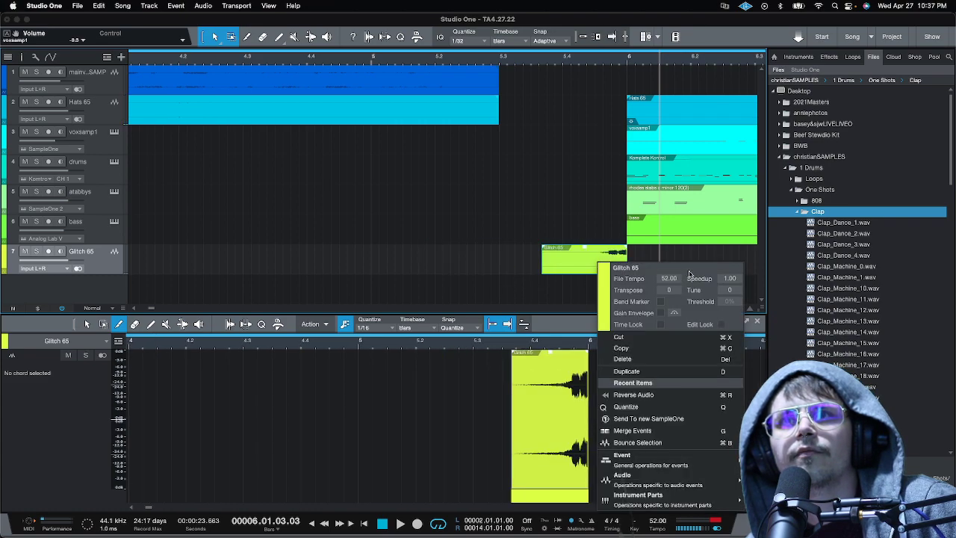
pyautogui.scroll(-5, 739, 281)
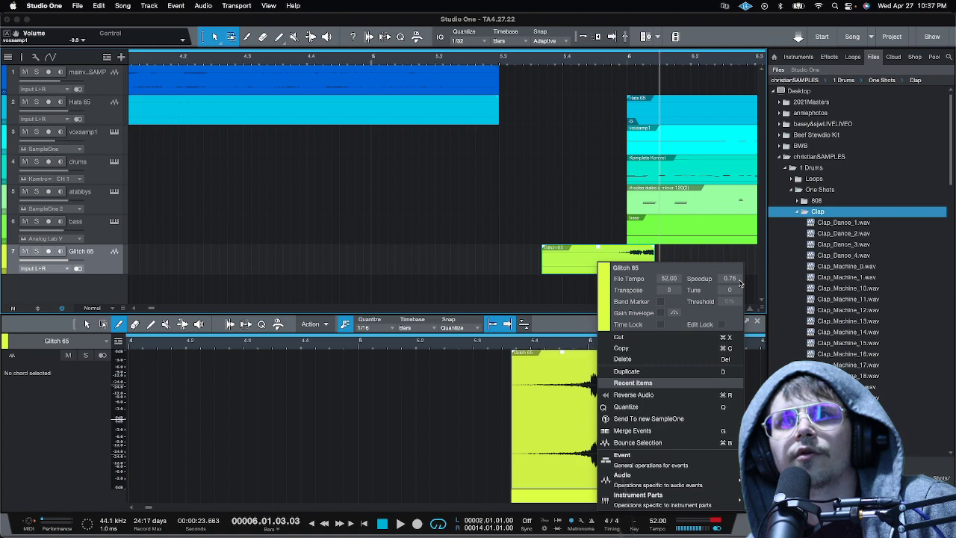
pyautogui.scroll(-5, 739, 282)
pyautogui.click(677, 242)
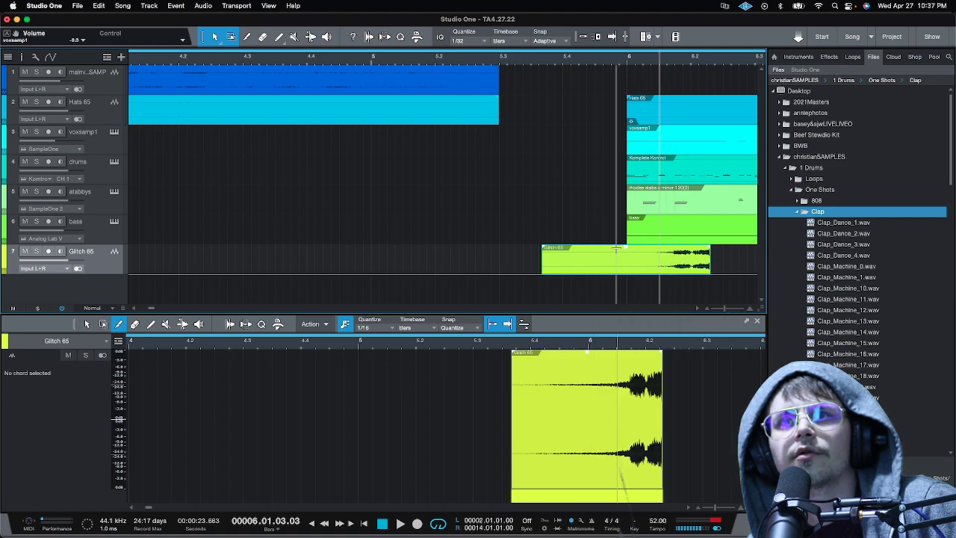
# Move the Glitch 65 clip back to end at bar 6 and add a short fade-in at its start.
pyautogui.moveTo(607, 262); pyautogui.dragTo(525, 263)
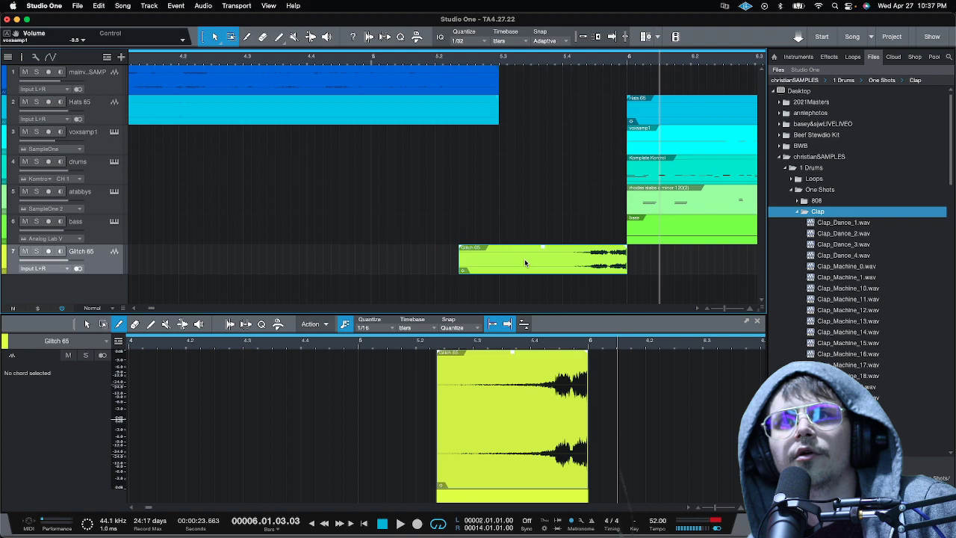
pyautogui.click(318, 59)
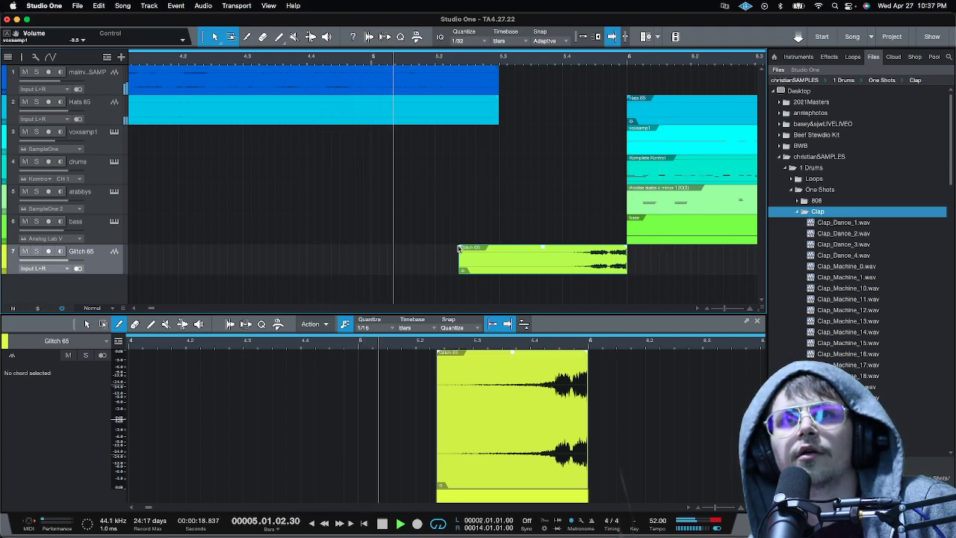
pyautogui.moveTo(461, 249); pyautogui.dragTo(465, 249)
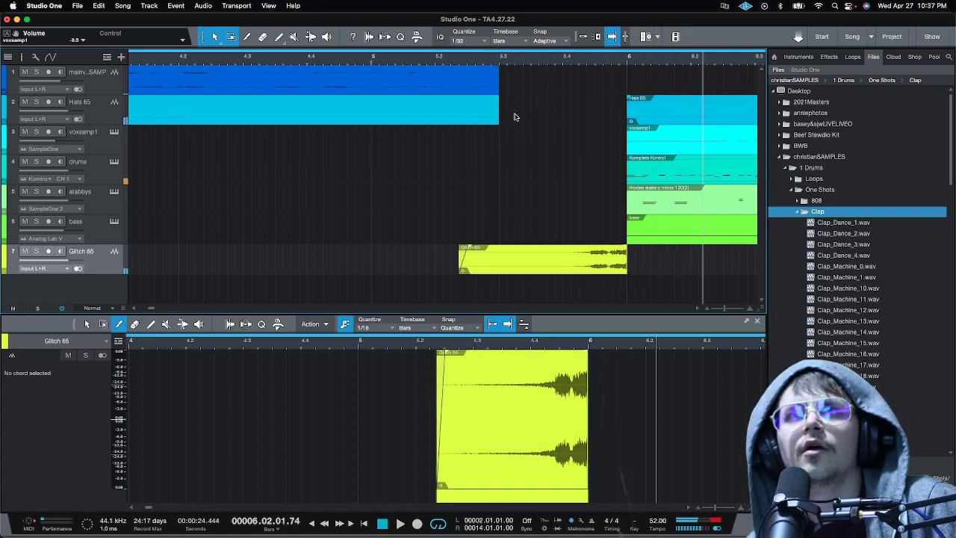
# Shift the intro vocal and Hats 65 clips later to end just before bar 6, and start the loop range at 1.04.02.00.
pyautogui.press('f')
pyautogui.click(464, 83)
pyautogui.press('w')
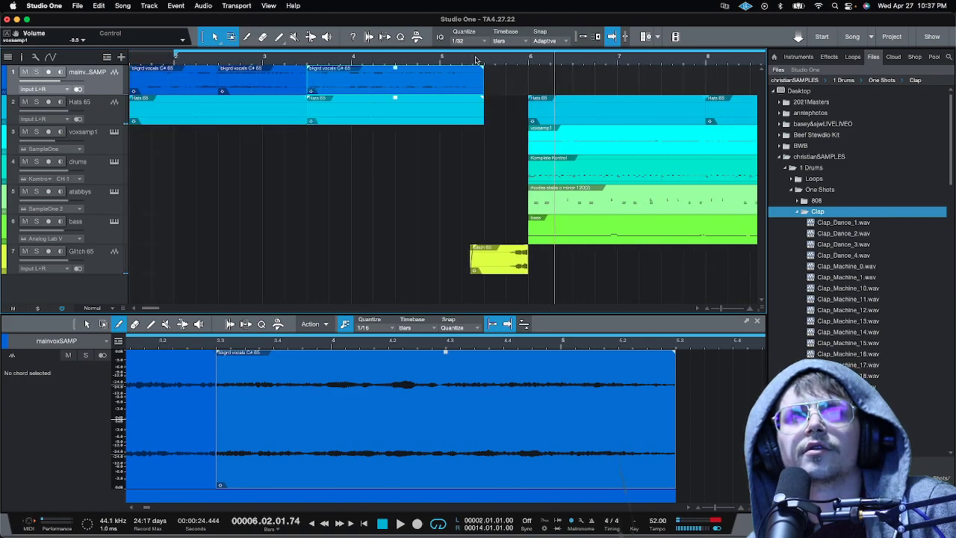
pyautogui.press('w')
pyautogui.moveTo(140, 117); pyautogui.dragTo(380, 66)
pyautogui.moveTo(237, 92); pyautogui.dragTo(255, 90)
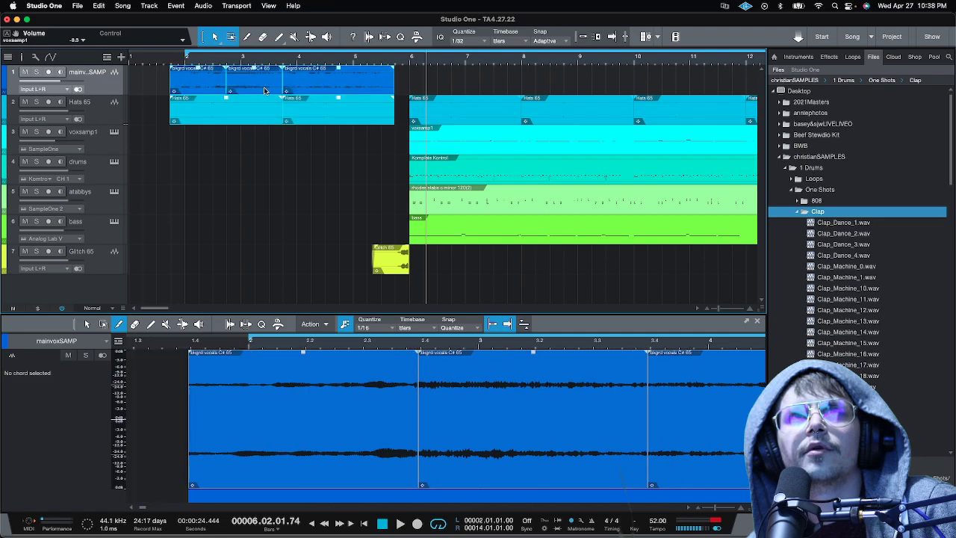
pyautogui.moveTo(197, 149); pyautogui.dragTo(326, 82)
pyautogui.moveTo(210, 91); pyautogui.dragTo(218, 91)
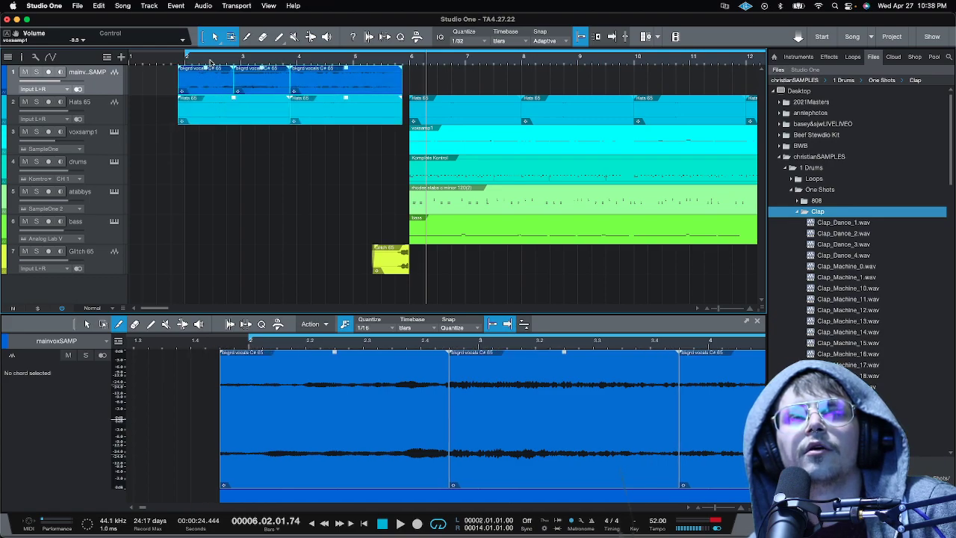
pyautogui.scroll(5, 187, 60)
pyautogui.scroll(-3, 185, 59)
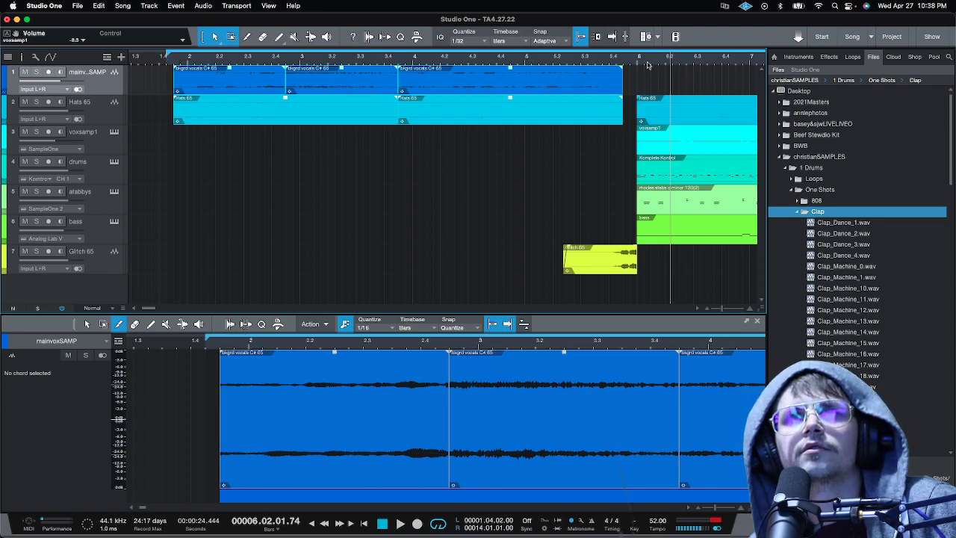
# Add a short fade-out to the end of the Glitch 65 clip and play back the transition into bar 6.
pyautogui.click(556, 59)
pyautogui.press('space')
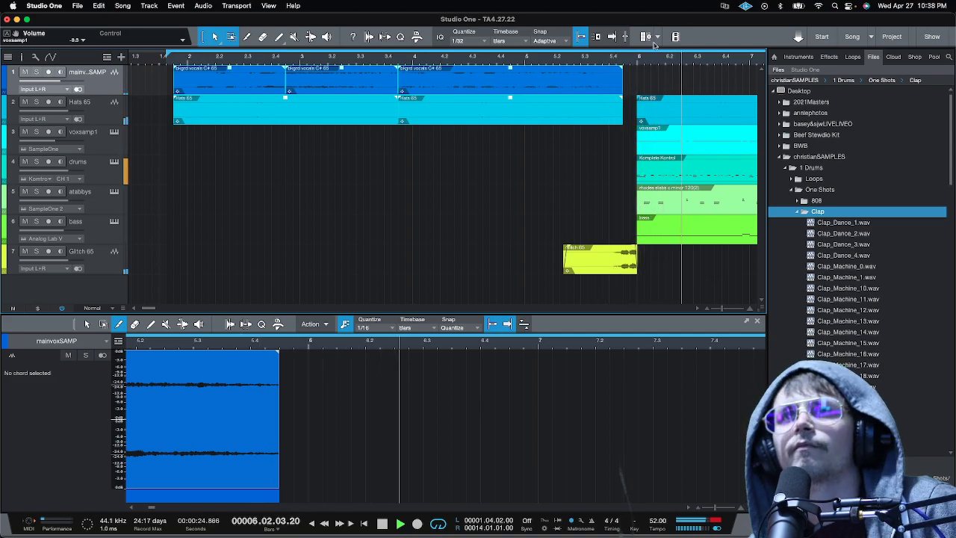
pyautogui.press('space')
pyautogui.scroll(5, 635, 59)
pyautogui.scroll(2, 635, 59)
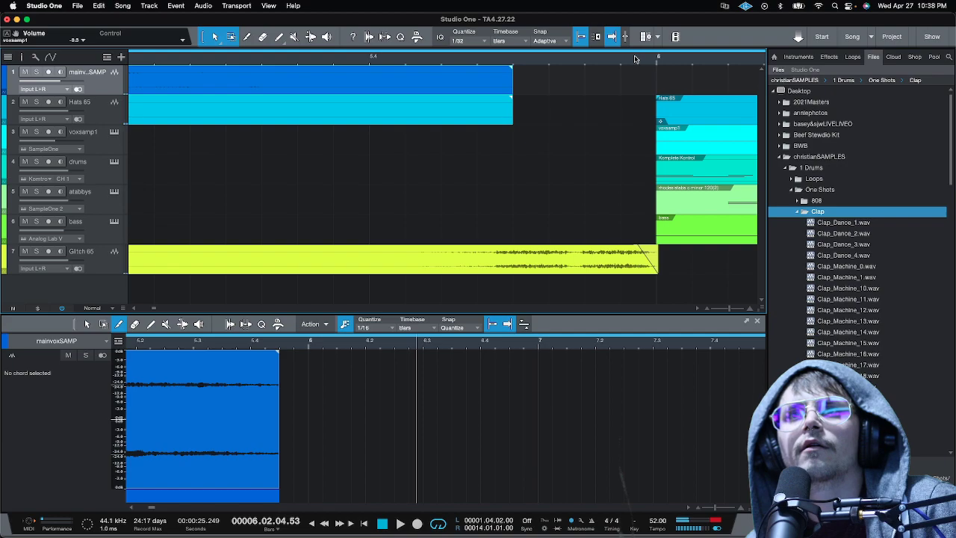
pyautogui.click(317, 58)
pyautogui.press('space')
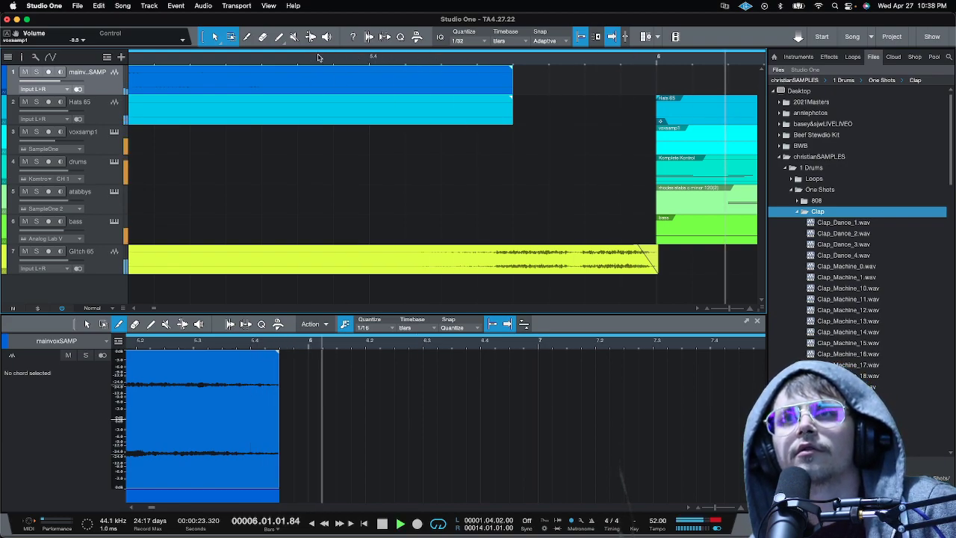
pyautogui.press('space')
# Shorten the fade-out at the end of the Glitch 65 clip.
pyautogui.scroll(-4, 396, 63)
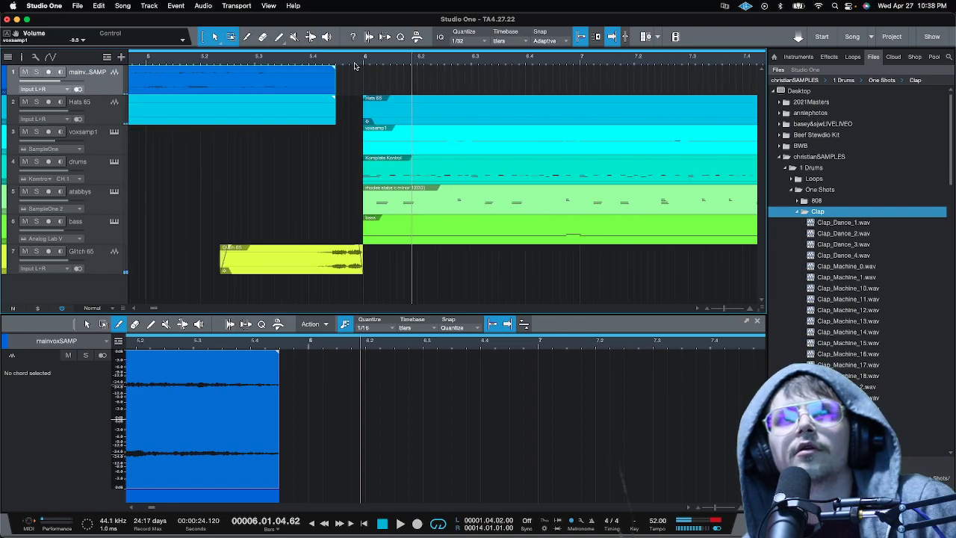
pyautogui.scroll(5, 335, 65)
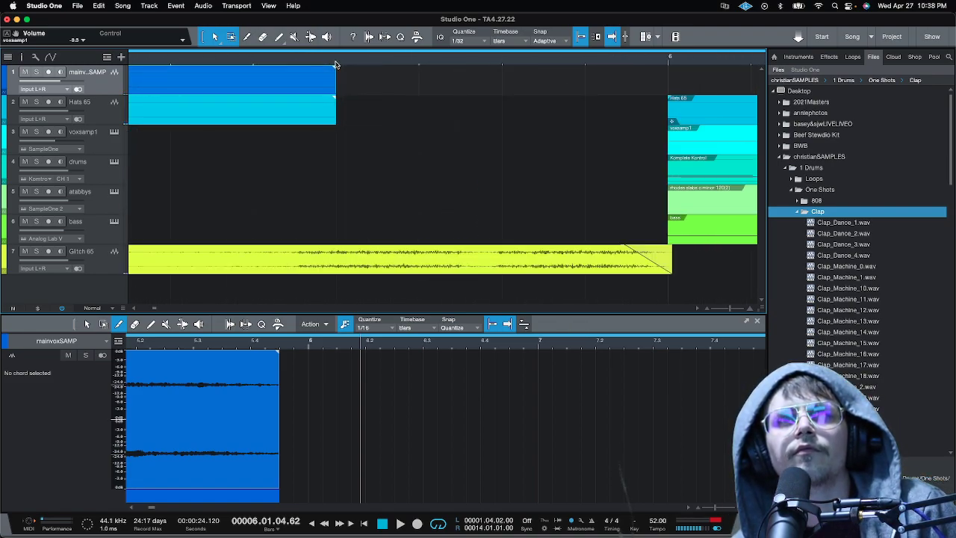
pyautogui.scroll(-2, 338, 63)
pyautogui.moveTo(508, 246); pyautogui.dragTo(521, 251)
# Enlarge the Glitch 65 track and show the clip's bend markers with the Bend tool active.
pyautogui.moveTo(94, 273)
pyautogui.mouseDown()
pyautogui.moveTo(93, 298)
pyautogui.moveTo(93, 284)
pyautogui.mouseUp()
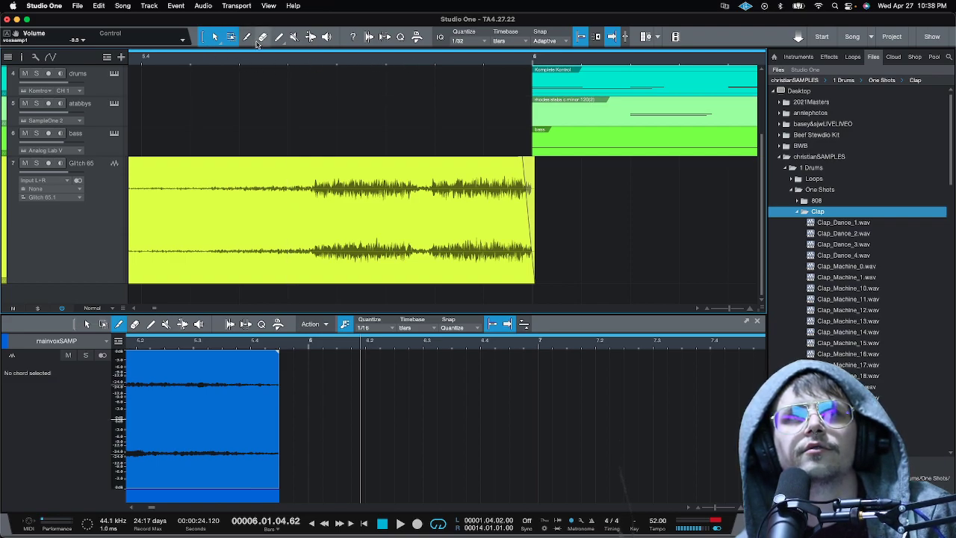
pyautogui.click(309, 37)
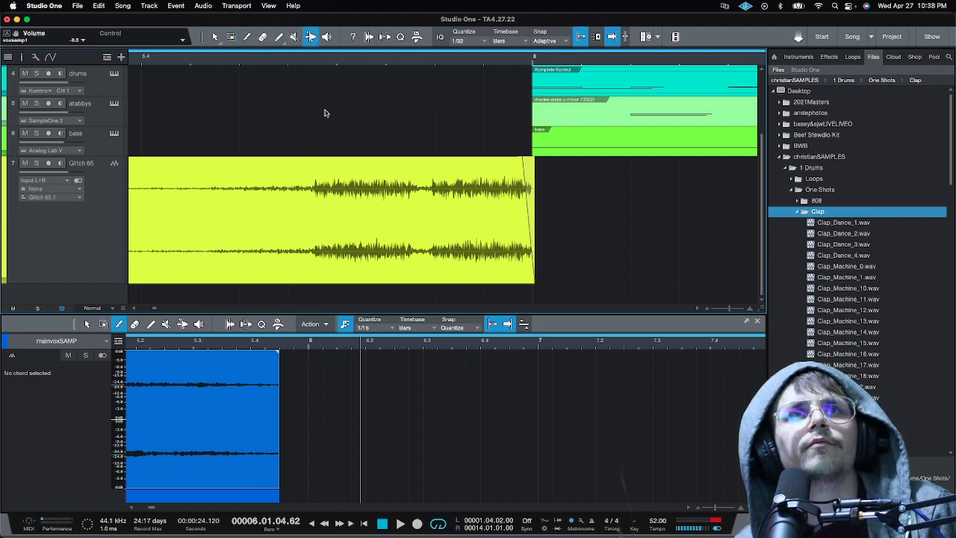
pyautogui.rightClick(302, 217)
pyautogui.click(364, 254)
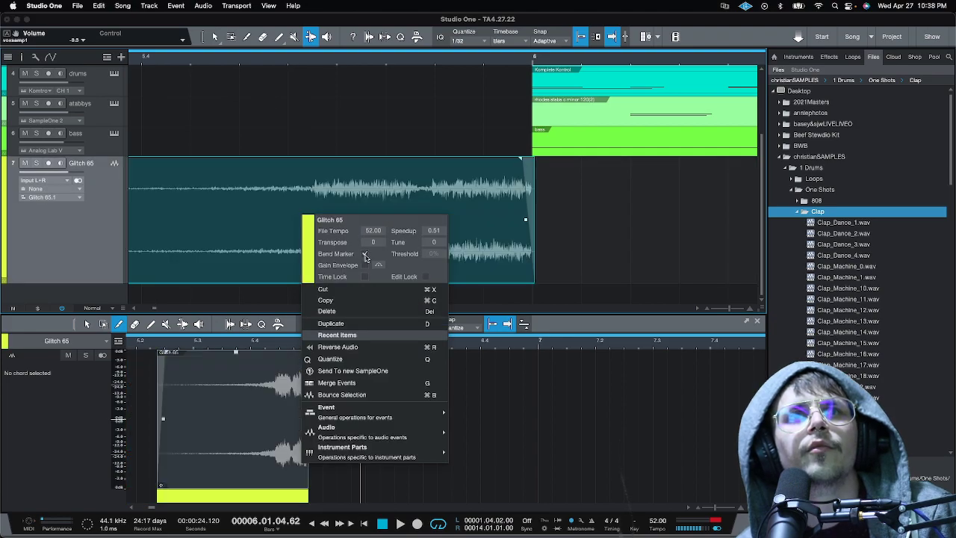
# Bend the Glitch 65 audio with markers at its two swells, shifting the first slightly later and the second slightly earlier, and play it back.
pyautogui.click(316, 182)
pyautogui.click(320, 185)
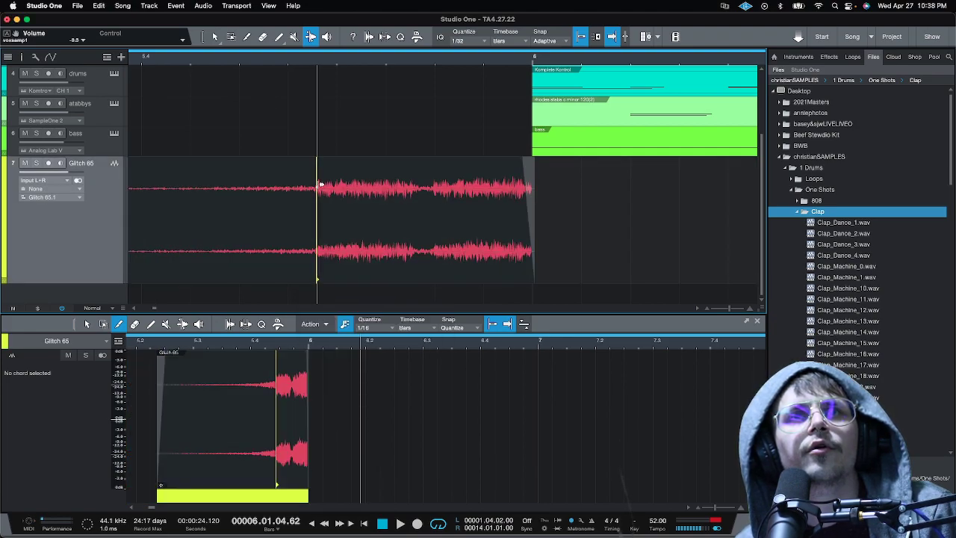
pyautogui.moveTo(324, 184); pyautogui.dragTo(329, 185)
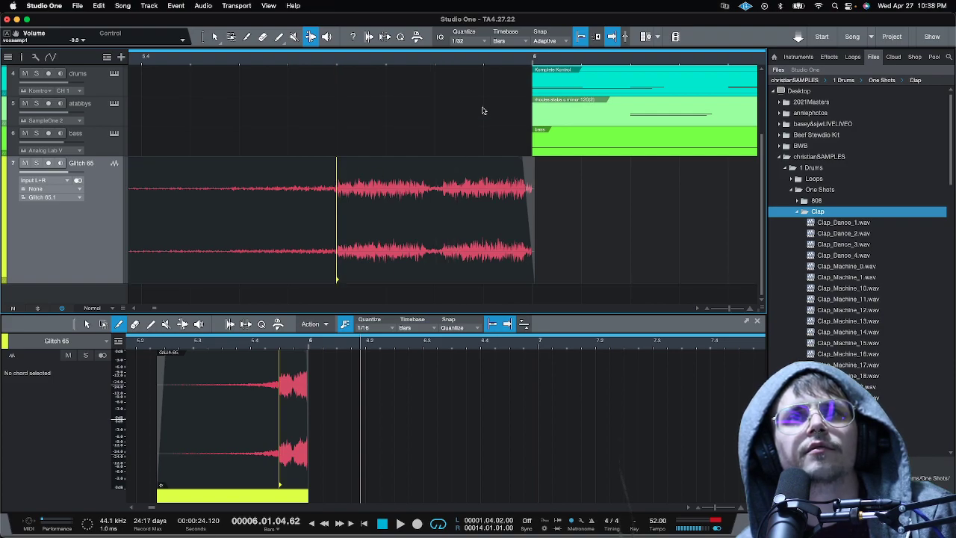
pyautogui.click(441, 170)
pyautogui.moveTo(442, 171); pyautogui.dragTo(439, 172)
pyautogui.click(141, 60)
pyautogui.press('space')
pyautogui.press('space')
pyautogui.press('w')
pyautogui.press('w')
pyautogui.press('w')
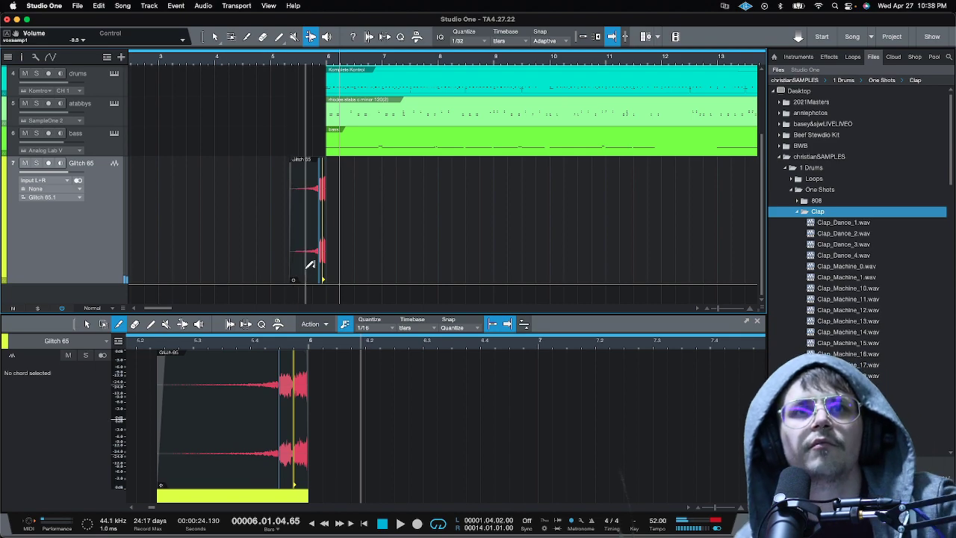
# Hide the bend markers on the Glitch 65 clip and shrink its track height again.
pyautogui.rightClick(307, 267)
pyautogui.click(369, 308)
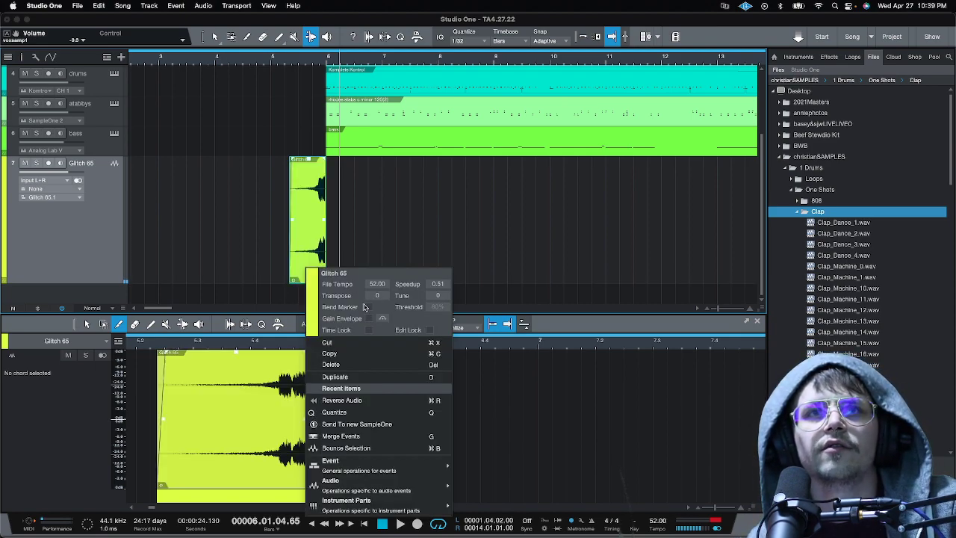
pyautogui.click(104, 288)
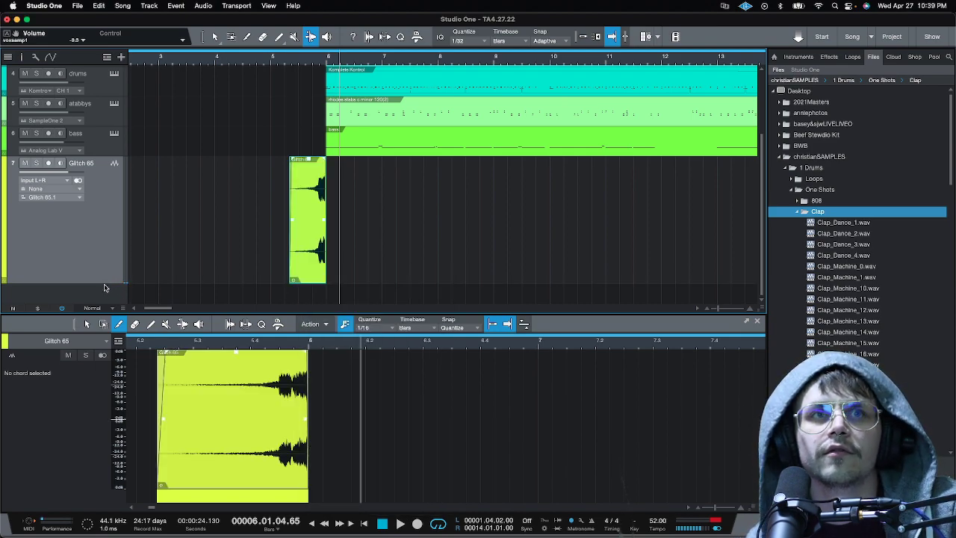
pyautogui.moveTo(105, 282); pyautogui.dragTo(94, 192)
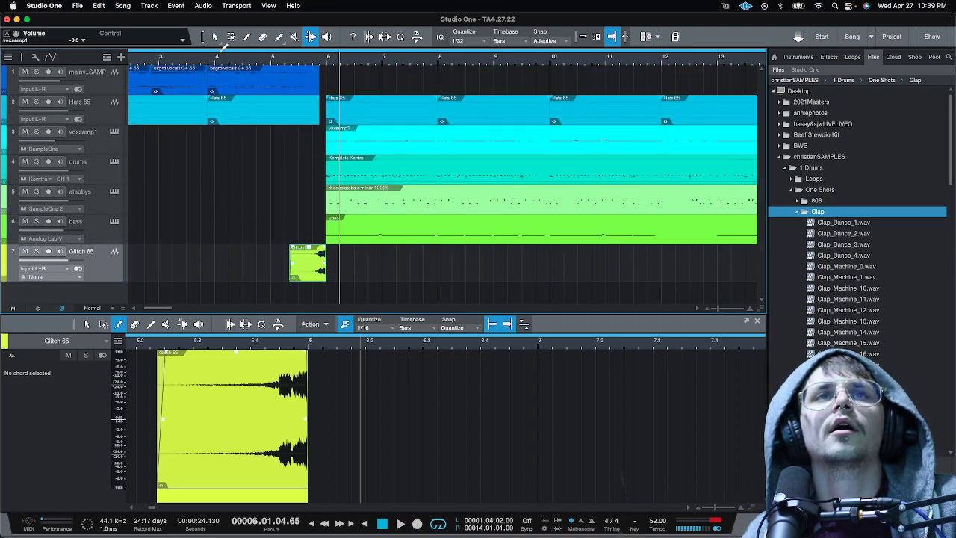
# Play the arrangement from the intro and extend the loop range's end to 24.01.04.00.
pyautogui.click(168, 59)
pyautogui.press('space')
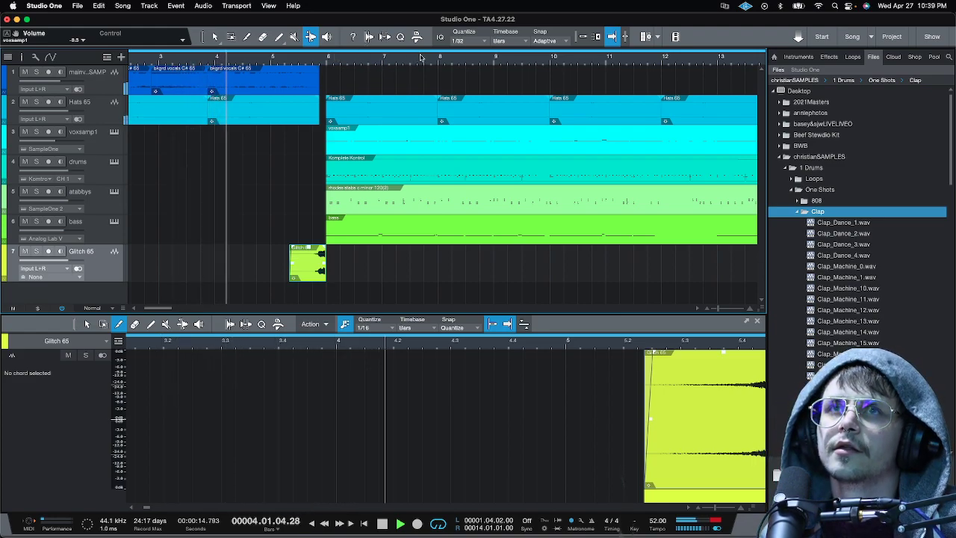
pyautogui.scroll(-5, 416, 62)
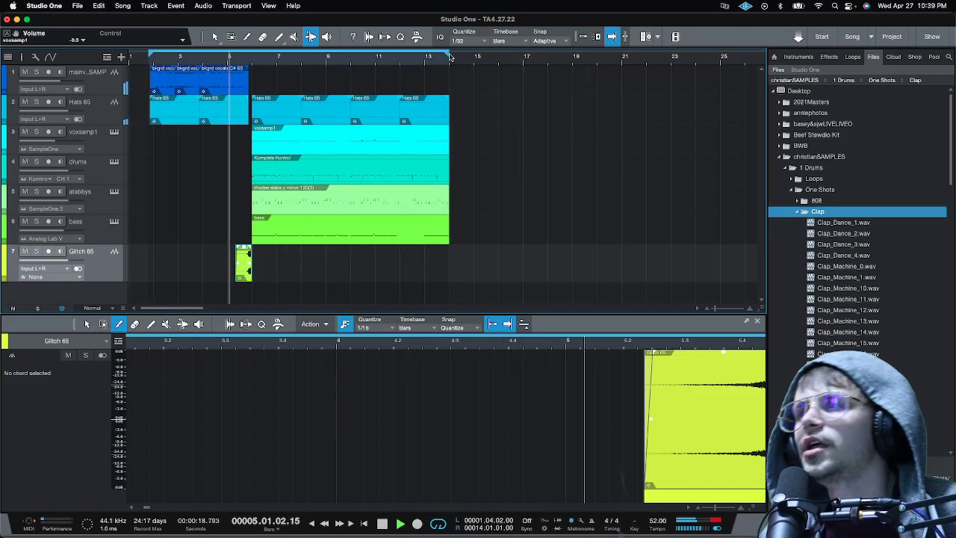
pyautogui.moveTo(450, 57); pyautogui.dragTo(698, 60)
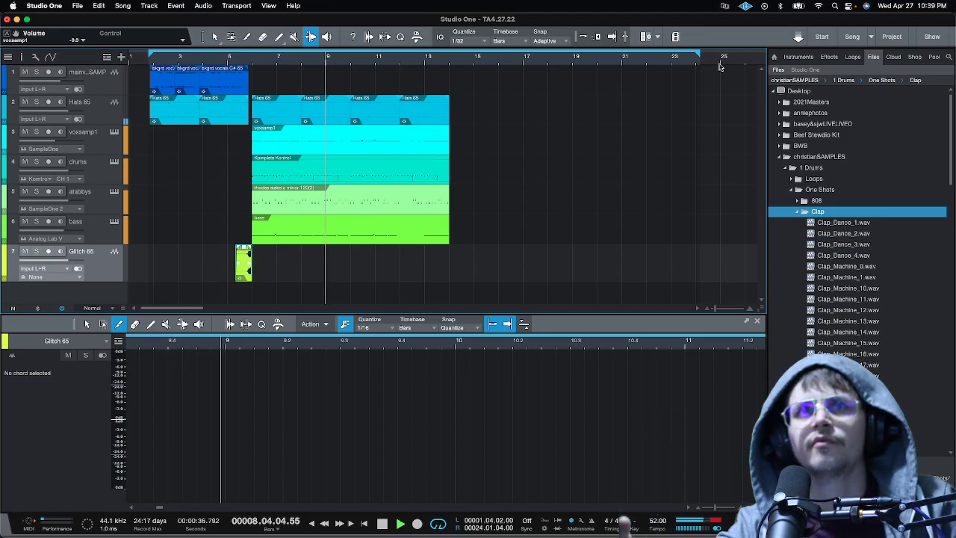
# In voxsamp1's Saturn 2 insert, try the Old Tape style, raise the drive to about 88% and the level to about +11 dB, and replay from bar 6.
pyautogui.moveTo(2, 3)
pyautogui.press('Escape')
pyautogui.press('F3')
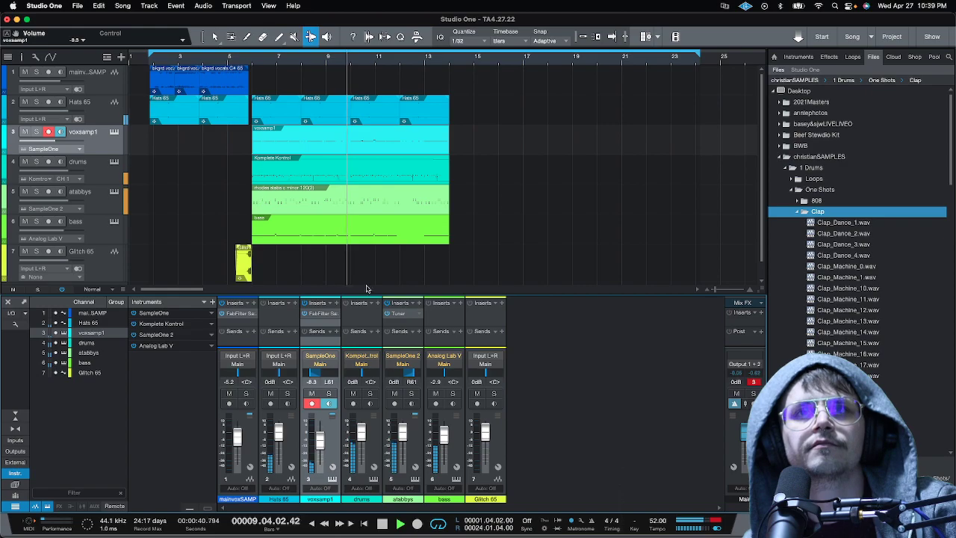
pyautogui.click(321, 313)
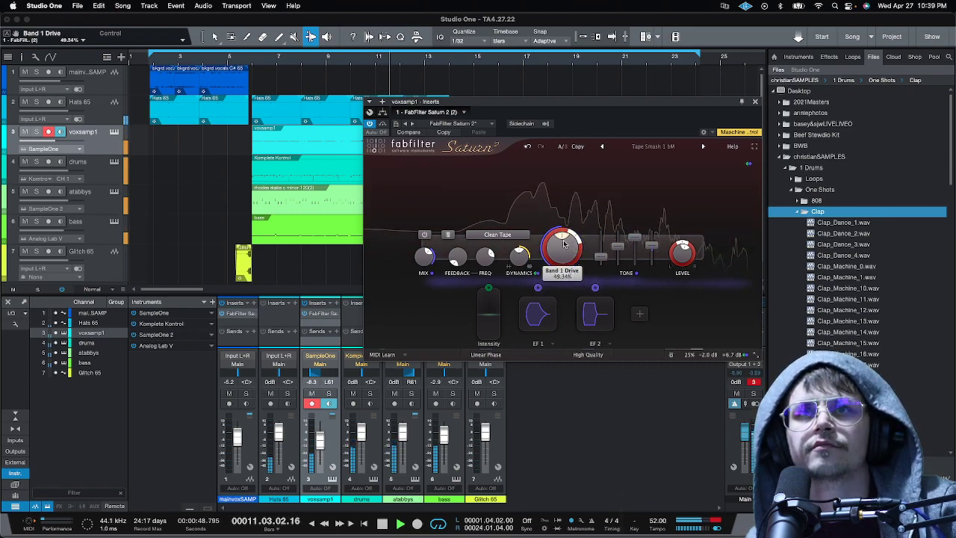
pyautogui.click(499, 235)
pyautogui.moveTo(527, 260)
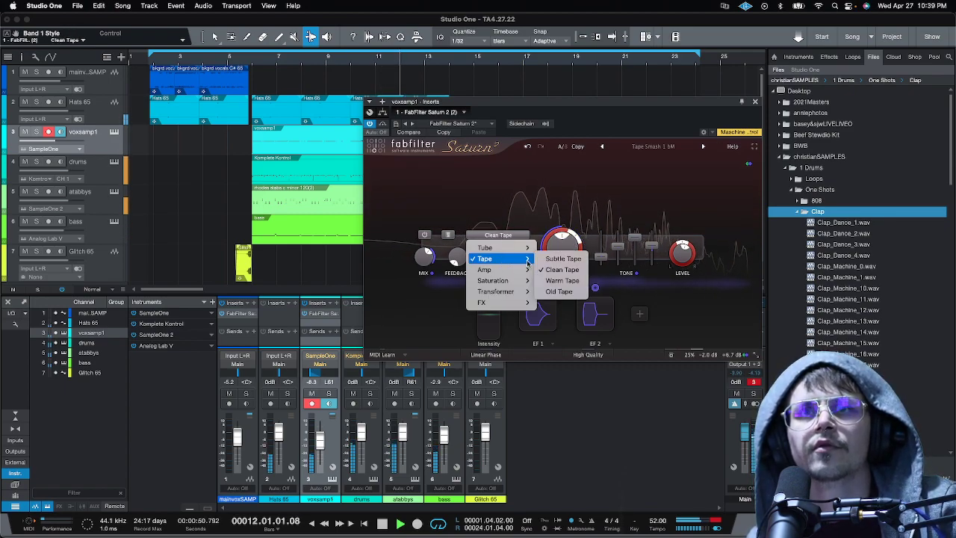
pyautogui.click(572, 291)
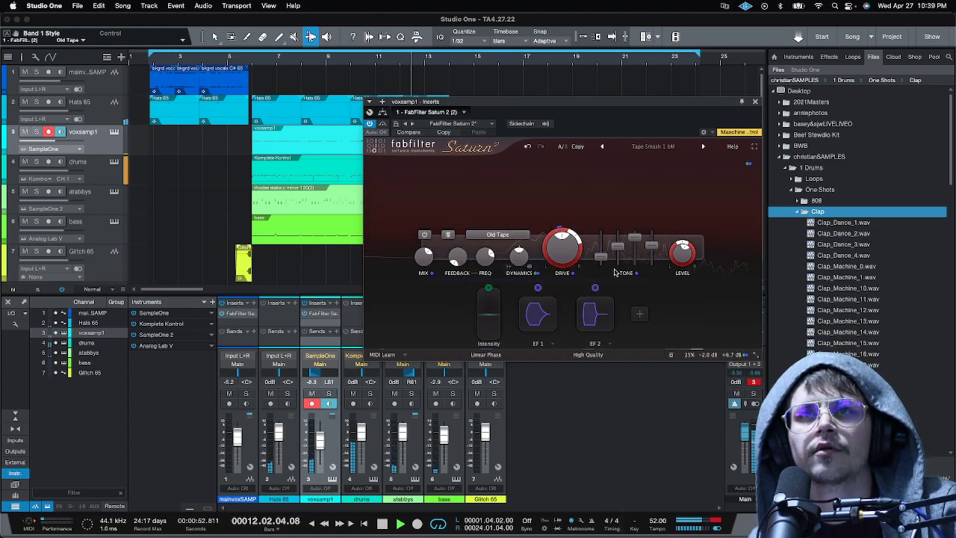
pyautogui.moveTo(565, 259); pyautogui.dragTo(561, 210)
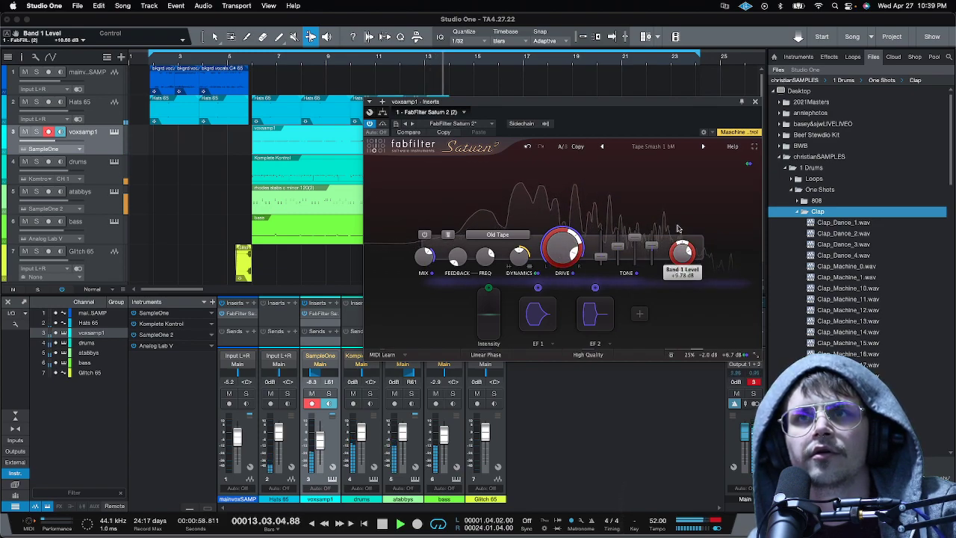
pyautogui.click(253, 61)
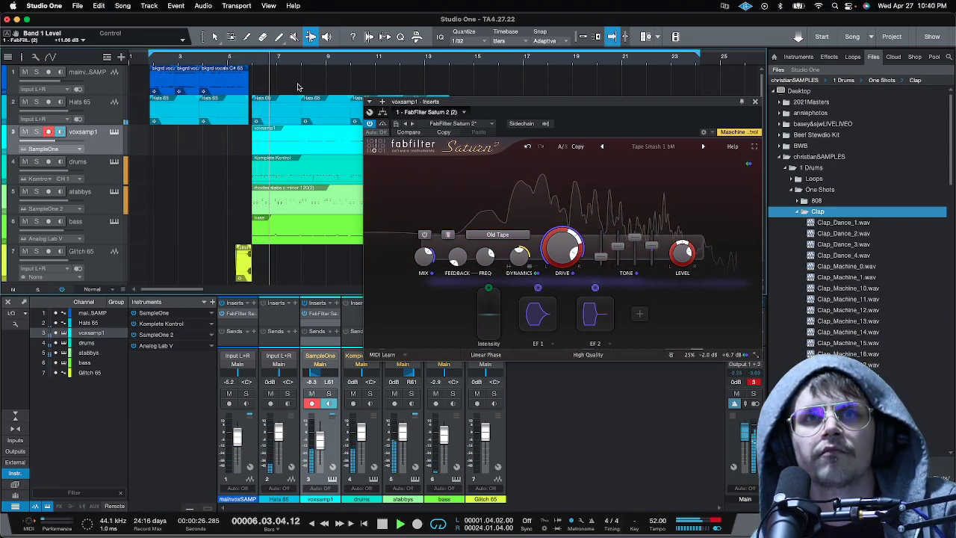
# Switch voxsamp1's Saturn 2 style to Broken Tube and lower the channel's volume to -16.7 dB.
pyautogui.click(497, 234)
pyautogui.moveTo(508, 250)
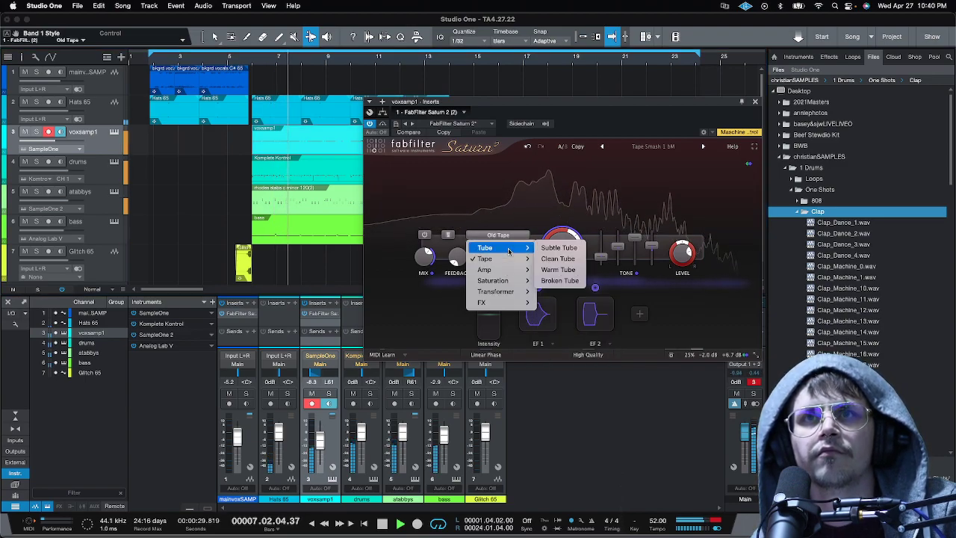
pyautogui.click(559, 280)
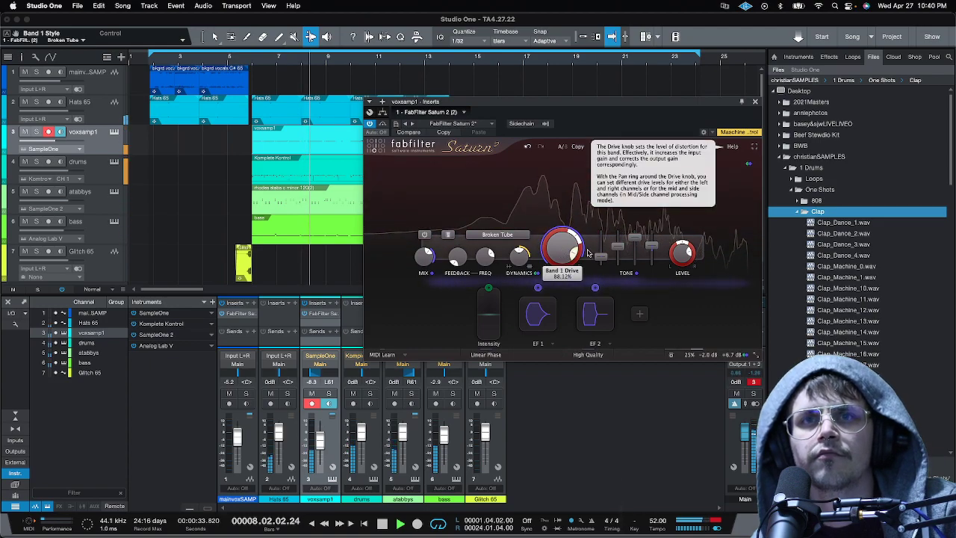
pyautogui.click(754, 101)
pyautogui.scroll(-3, 324, 445)
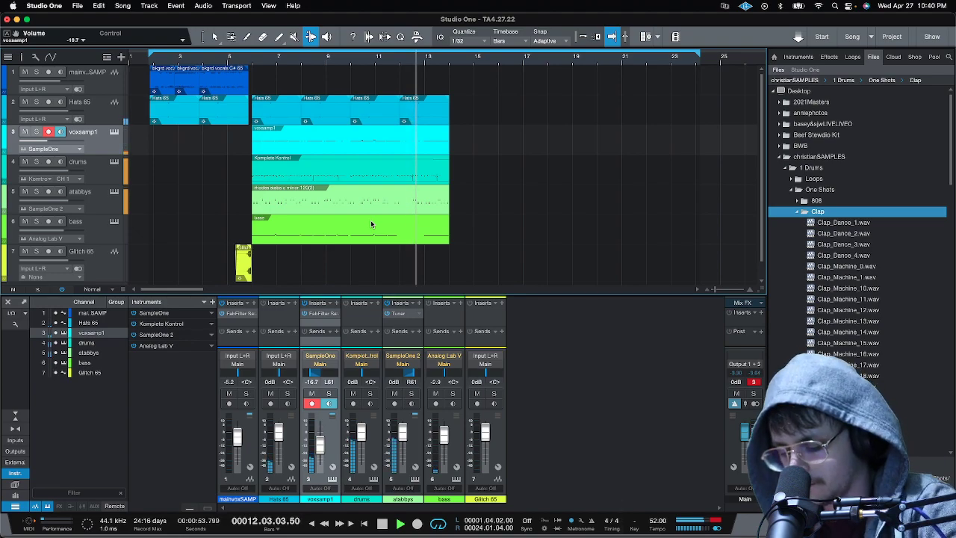
# Stop playback, turn on snapping, and place the playhead at 14.01.01.00, at the end of the arranged clips.
pyautogui.press('space')
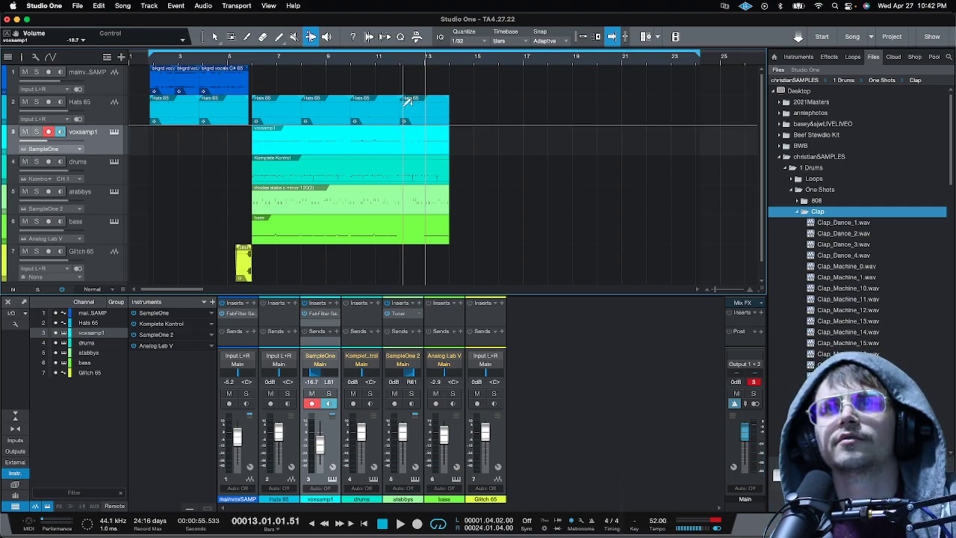
pyautogui.click(450, 60)
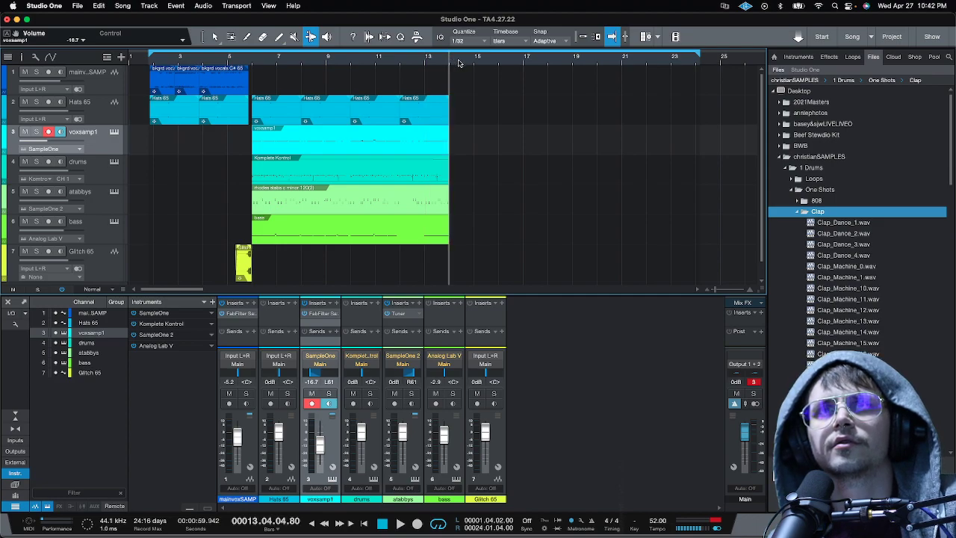
pyautogui.press('e')
pyautogui.click(422, 60)
pyautogui.click(425, 61)
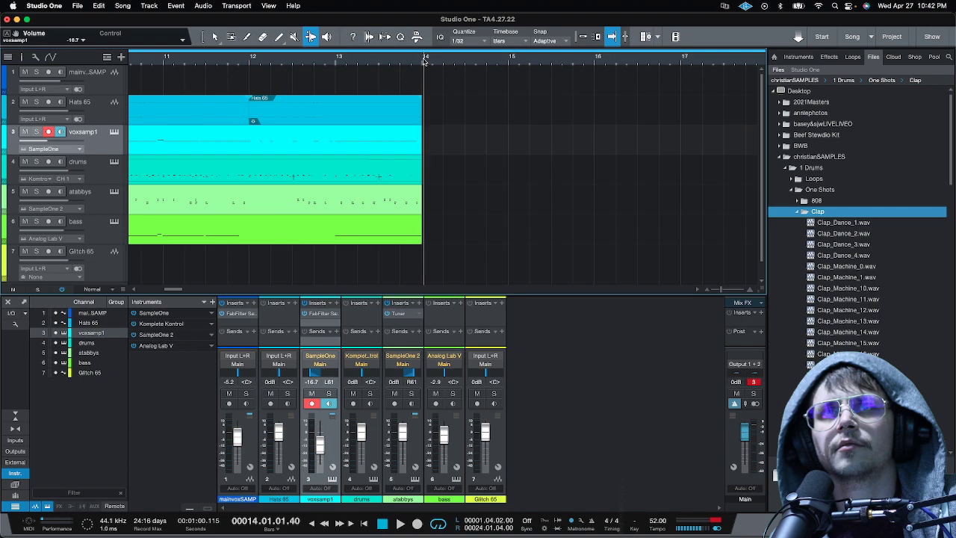
pyautogui.click(582, 38)
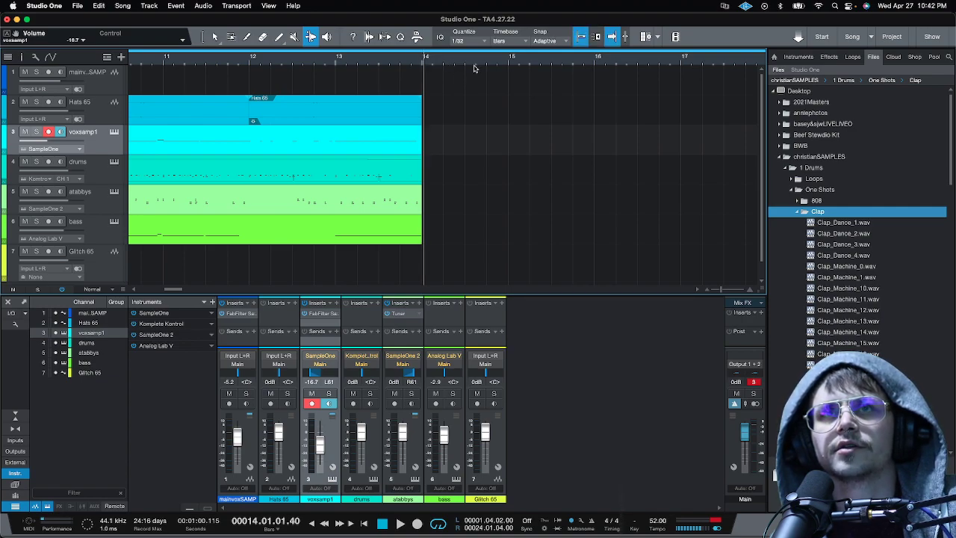
pyautogui.click(422, 65)
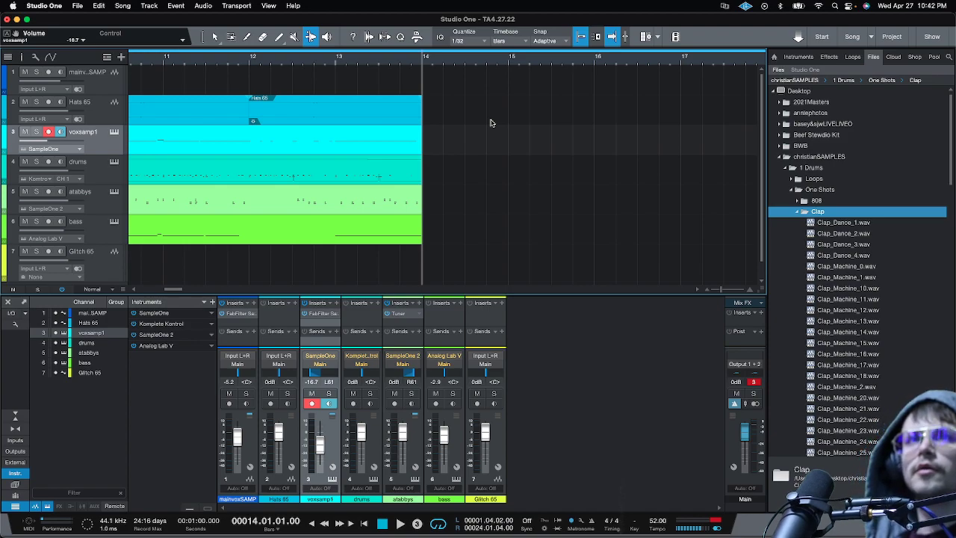
# Try recording an extra take on voxsamp1 from bar 14, undo it, and return the playhead to 14.01.01.00.
pyautogui.press('KP_Multiply')
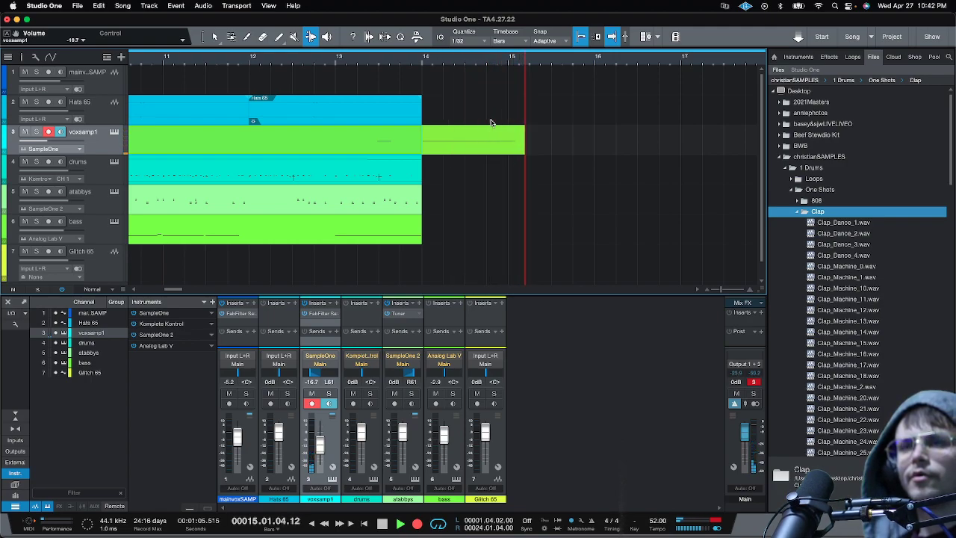
pyautogui.press('KP_Multiply')
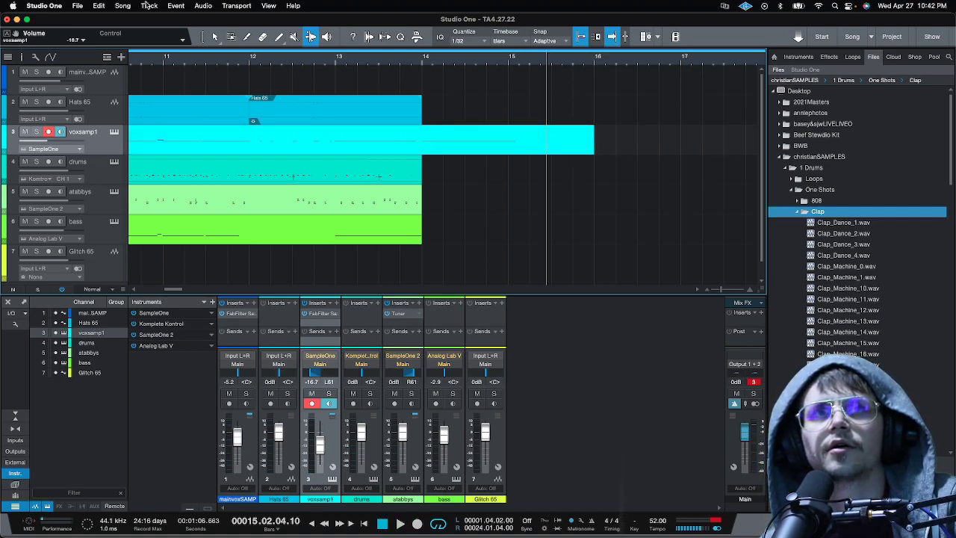
pyautogui.click(213, 37)
pyautogui.moveTo(594, 145)
pyautogui.mouseDown()
pyautogui.moveTo(440, 158)
pyautogui.moveTo(587, 157)
pyautogui.mouseUp()
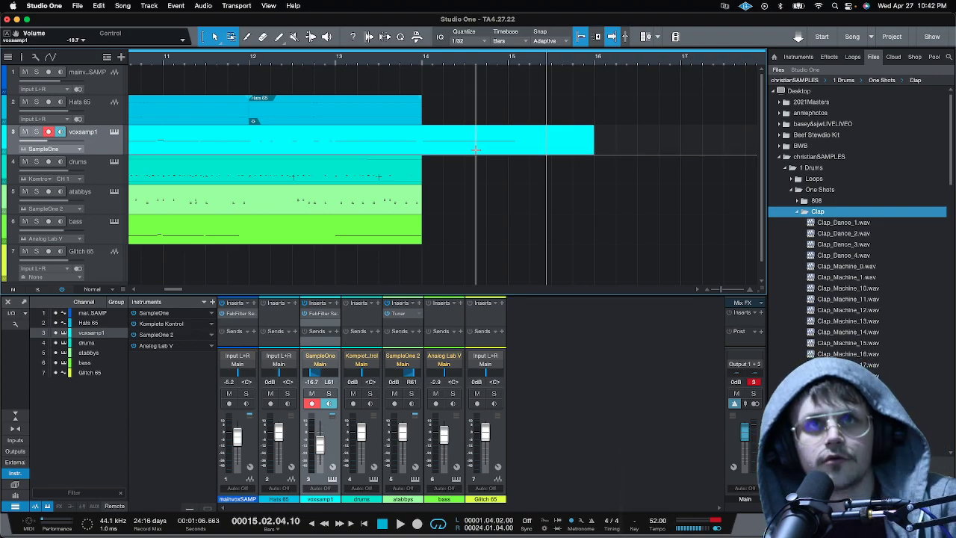
pyautogui.hotkey('ctrl', 'z')
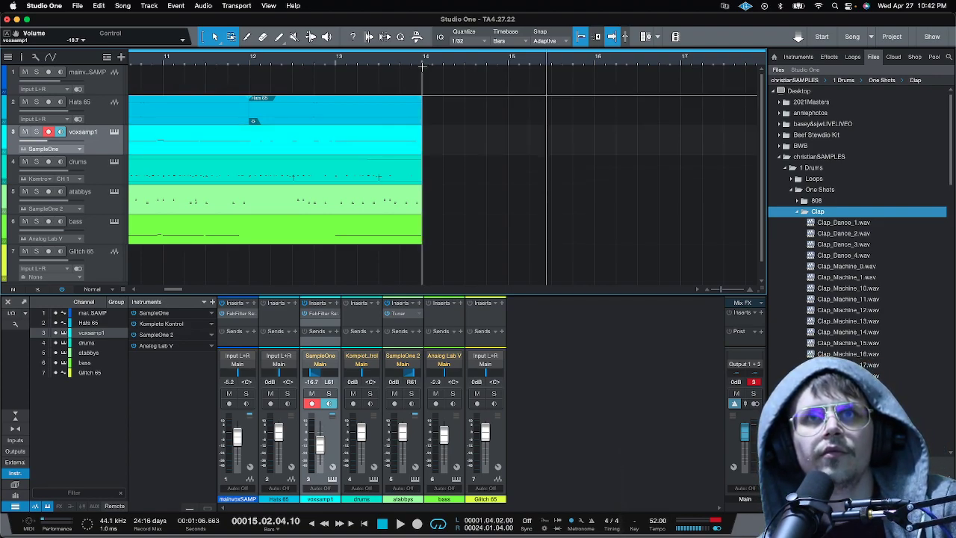
pyautogui.click(429, 98)
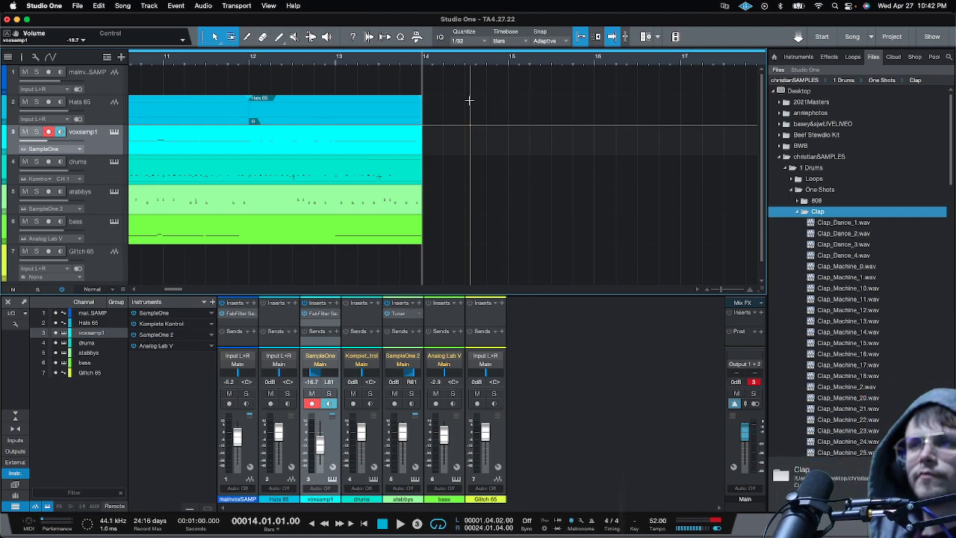
# Record a new voxsamp1 passage from bar 14 and lengthen its last note to end at 15.03.01.00.
pyautogui.press('KP_Multiply')
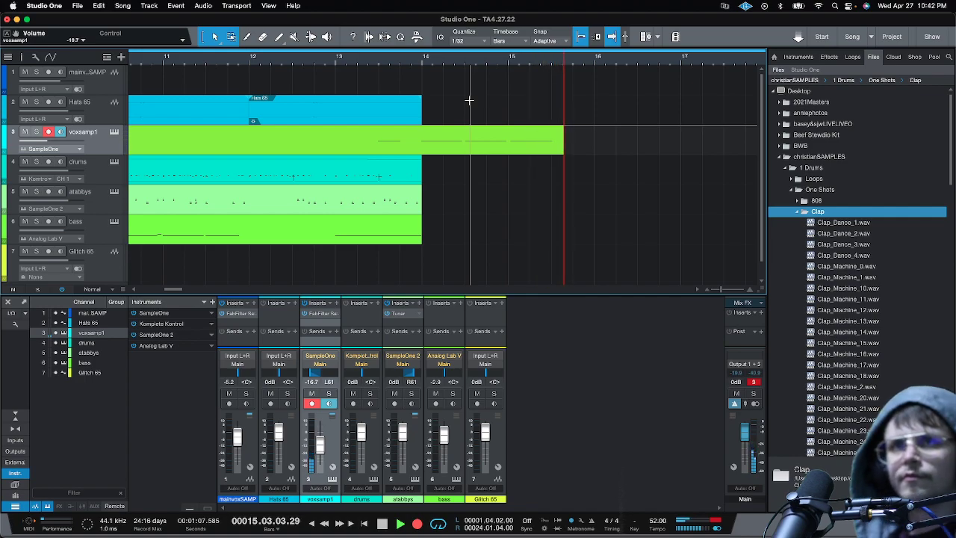
pyautogui.press('space')
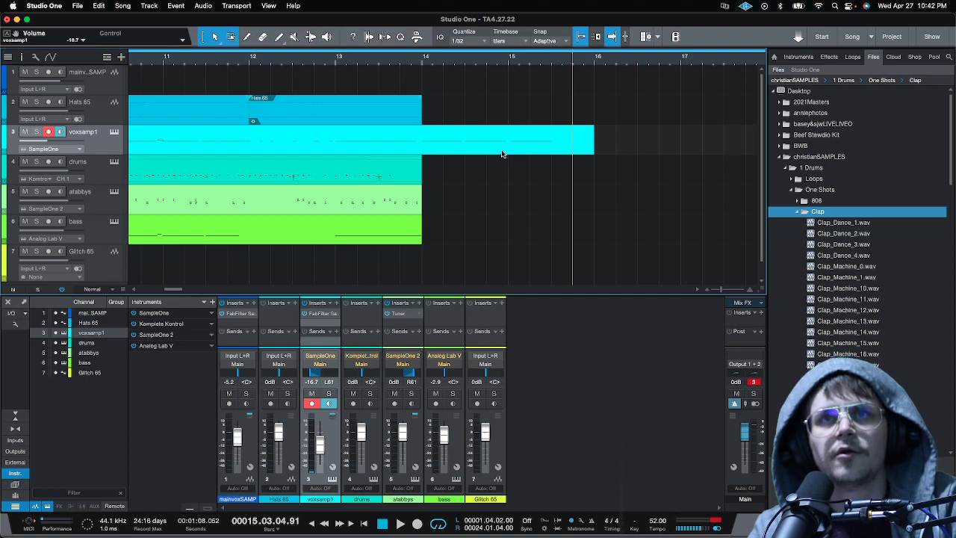
pyautogui.doubleClick(456, 156)
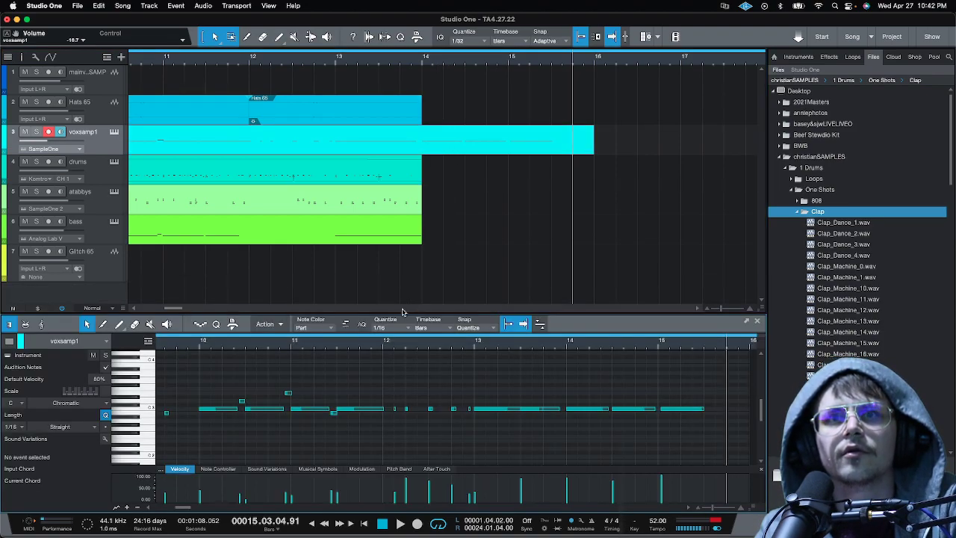
pyautogui.scroll(-2, 478, 350)
pyautogui.scroll(3, 569, 344)
pyautogui.click(646, 412)
pyautogui.moveTo(647, 412); pyautogui.dragTo(693, 410)
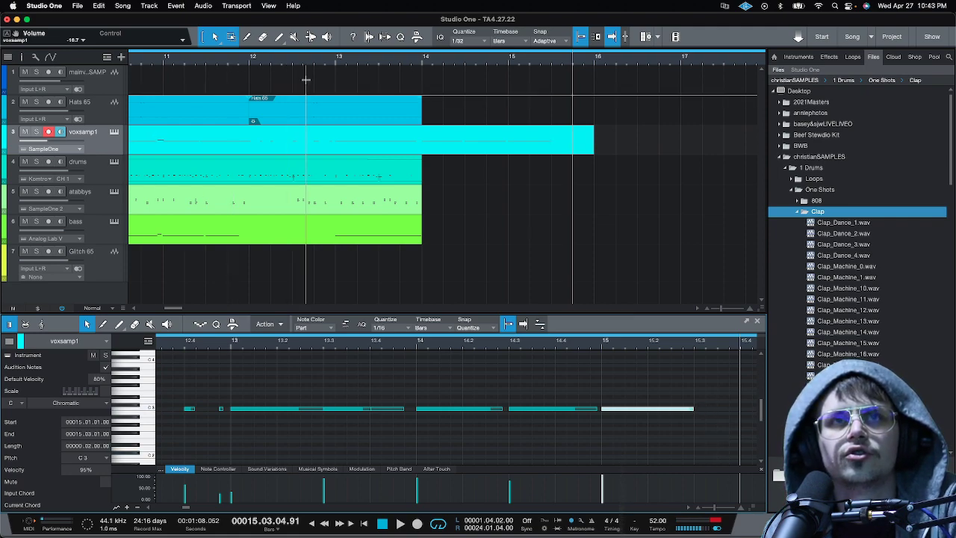
# Send the middle bkgrd vocals C# 65 clip on the main vocal sample track to a new SampleOne instrument and close its window.
pyautogui.scroll(-5, 171, 67)
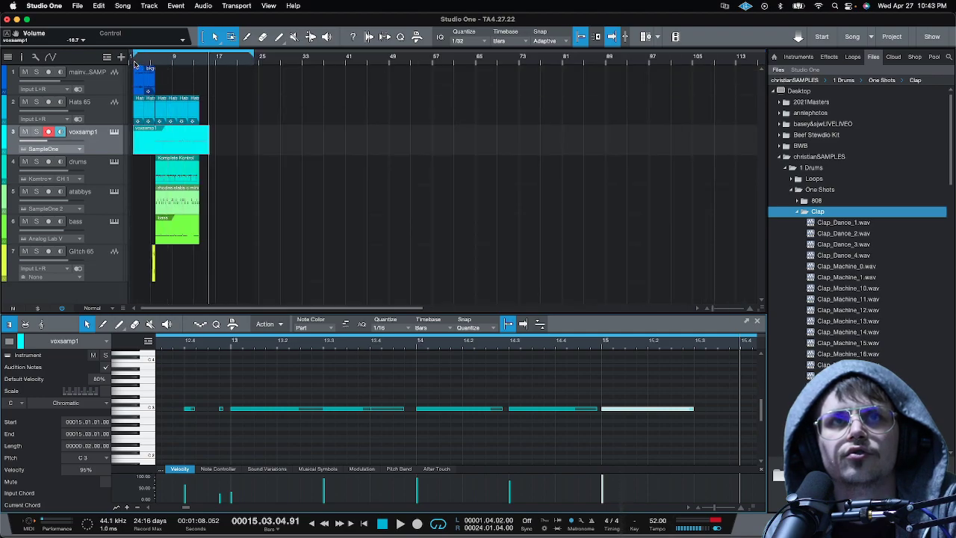
pyautogui.scroll(6, 139, 63)
pyautogui.scroll(-2, 142, 60)
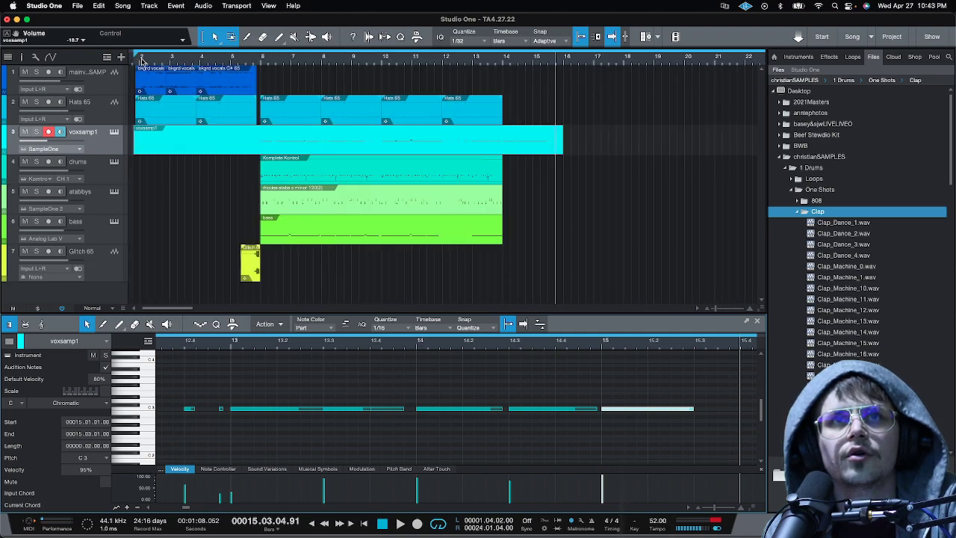
pyautogui.rightClick(188, 88)
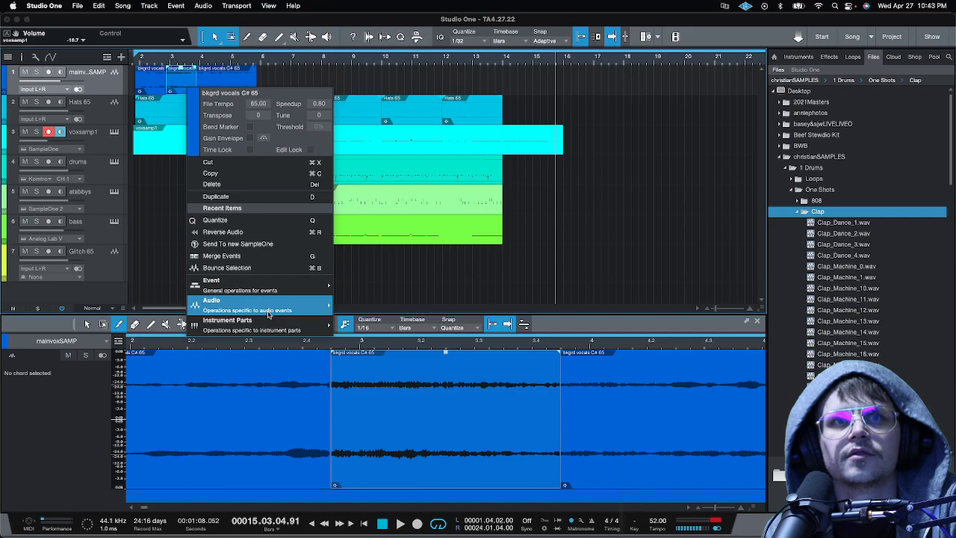
pyautogui.moveTo(246, 302)
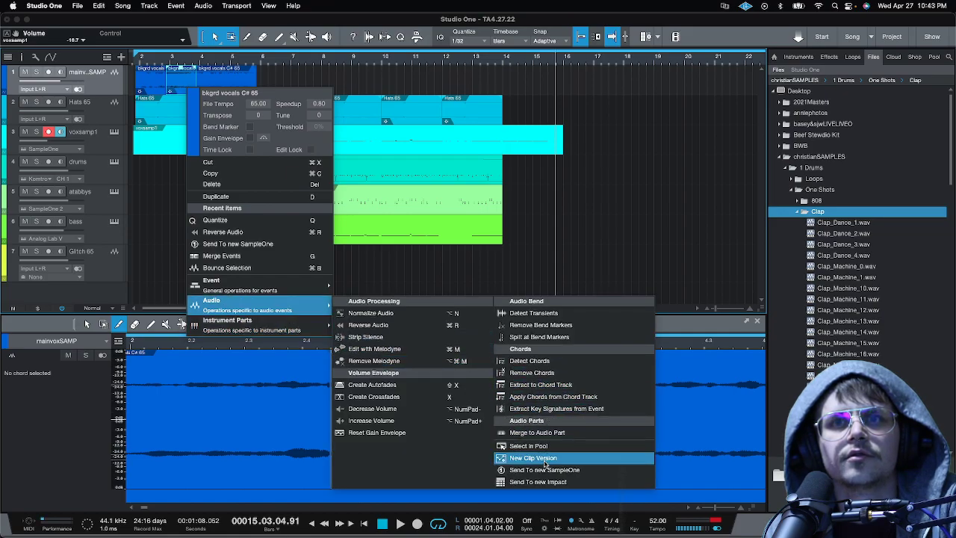
pyautogui.click(545, 469)
pyautogui.moveTo(388, 58); pyautogui.dragTo(628, 64)
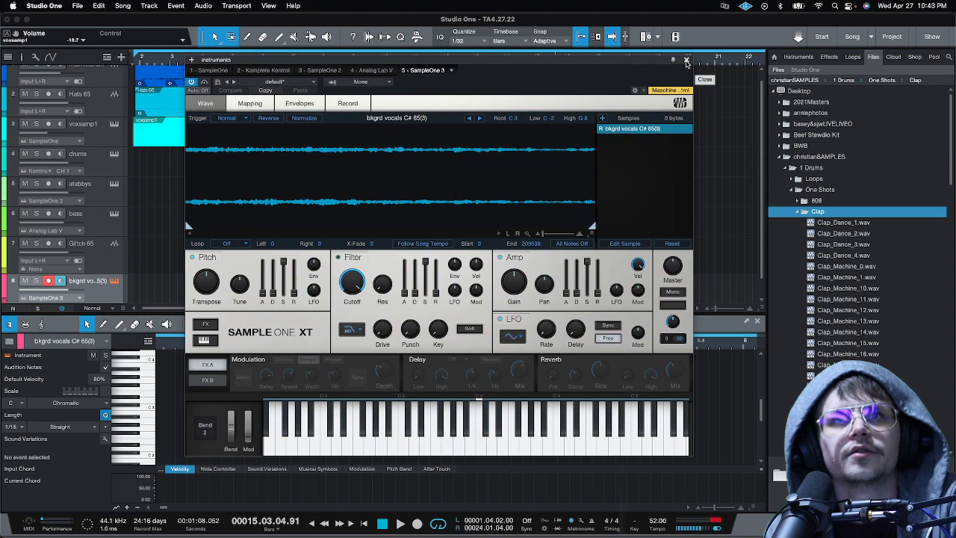
pyautogui.click(687, 63)
# Rename the new SampleOne track voxsamp2 and move it directly below voxsamp1.
pyautogui.scroll(-1, 90, 257)
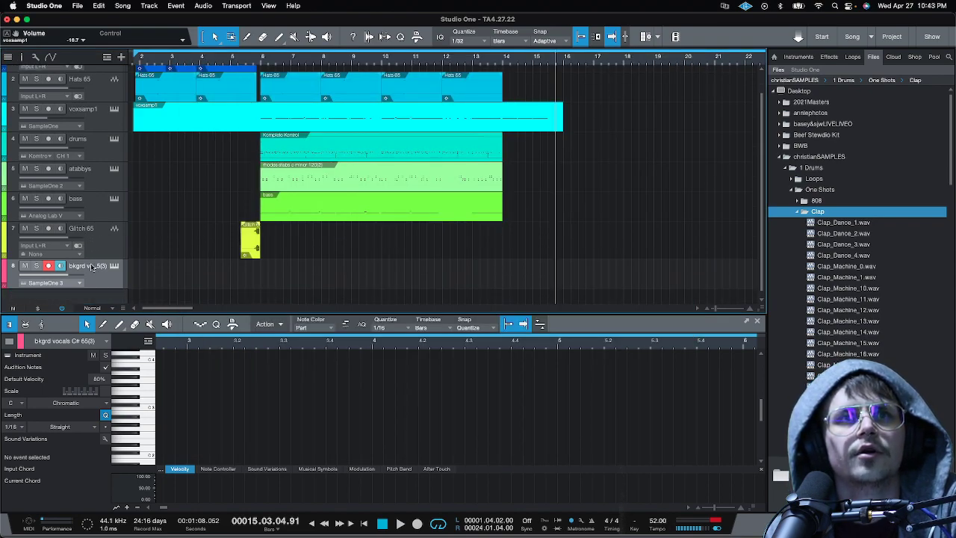
pyautogui.doubleClick(89, 266)
pyautogui.write('voxsamp')
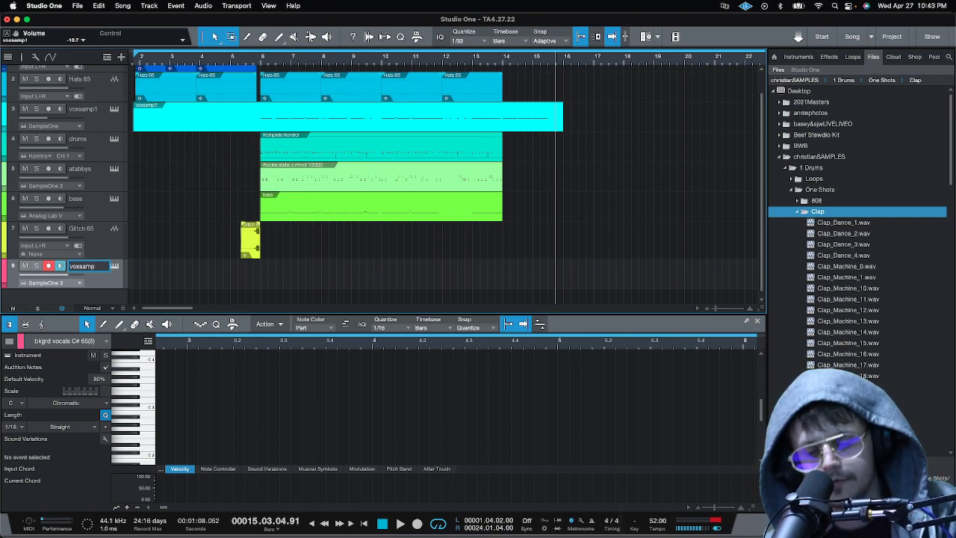
pyautogui.write('2')
pyautogui.press('Return')
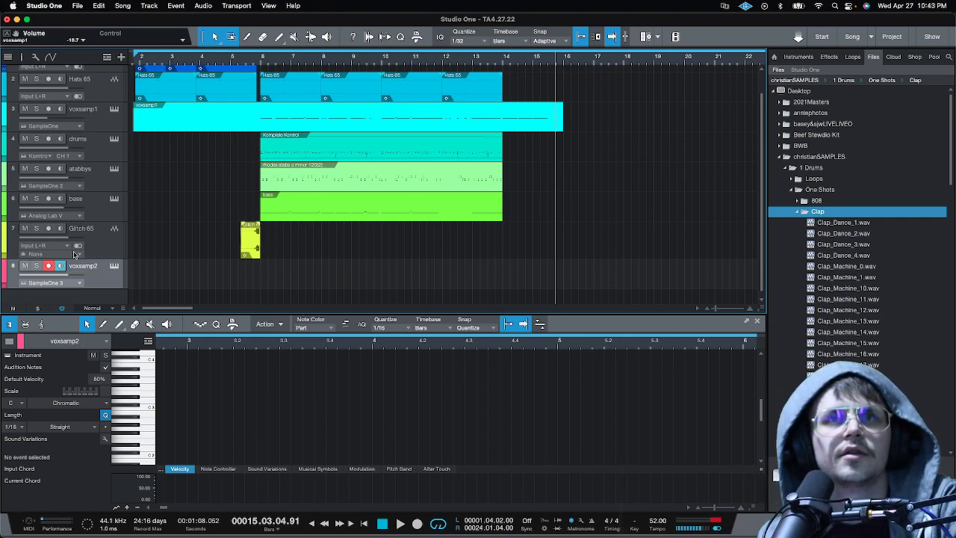
pyautogui.moveTo(106, 291); pyautogui.dragTo(112, 142)
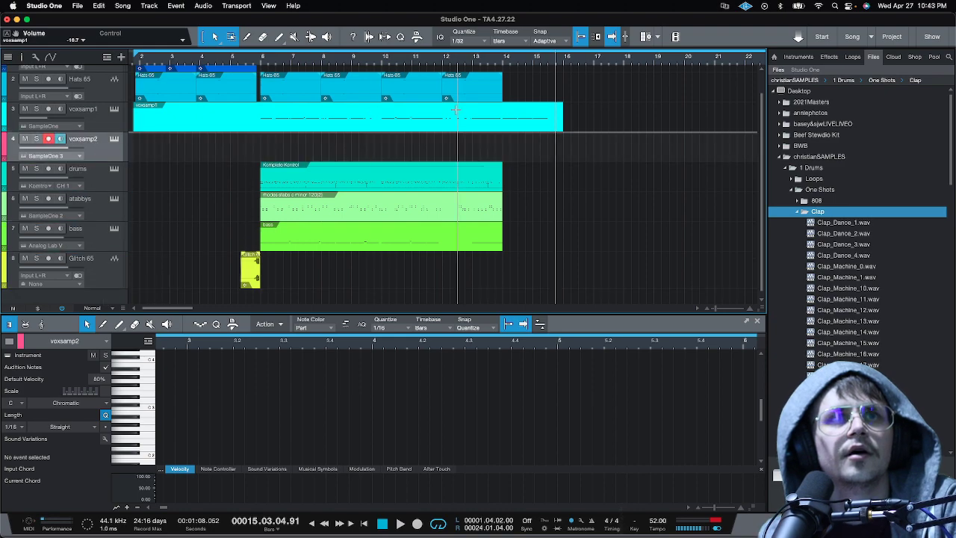
# Split off the voxsamp1 passage after bar 14 and delete it.
pyautogui.click(508, 116)
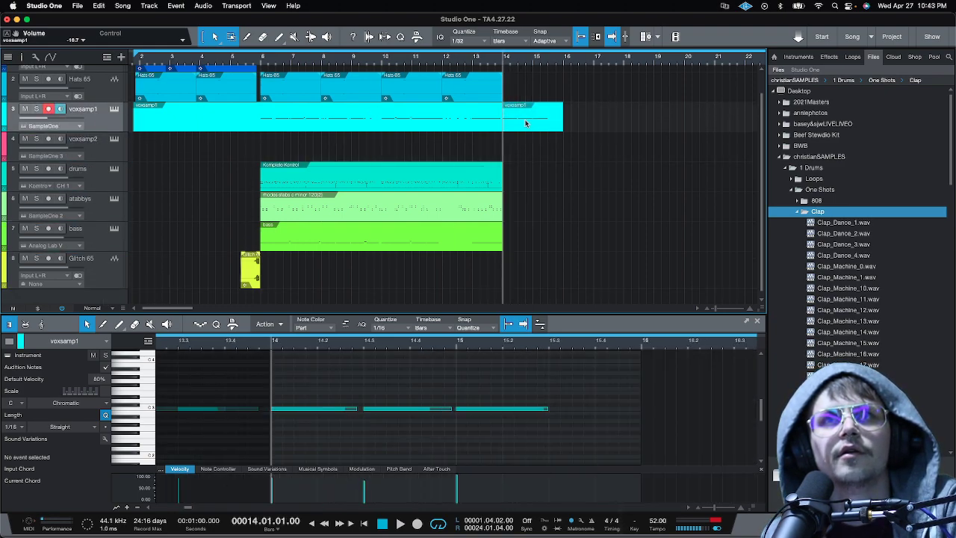
pyautogui.press('Delete')
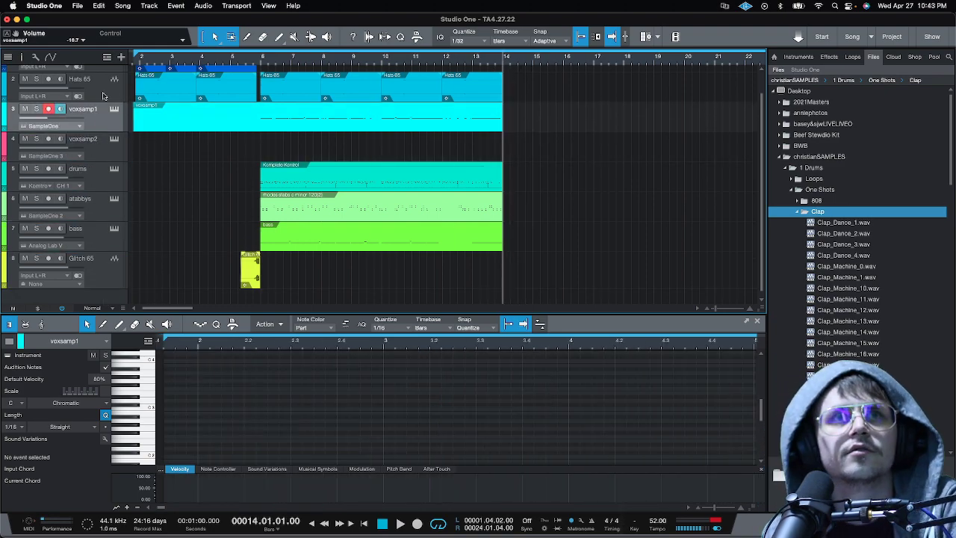
# Arm voxsamp2 and record a vocal sample take on it from bar 14 to about bar 18.
pyautogui.click(48, 138)
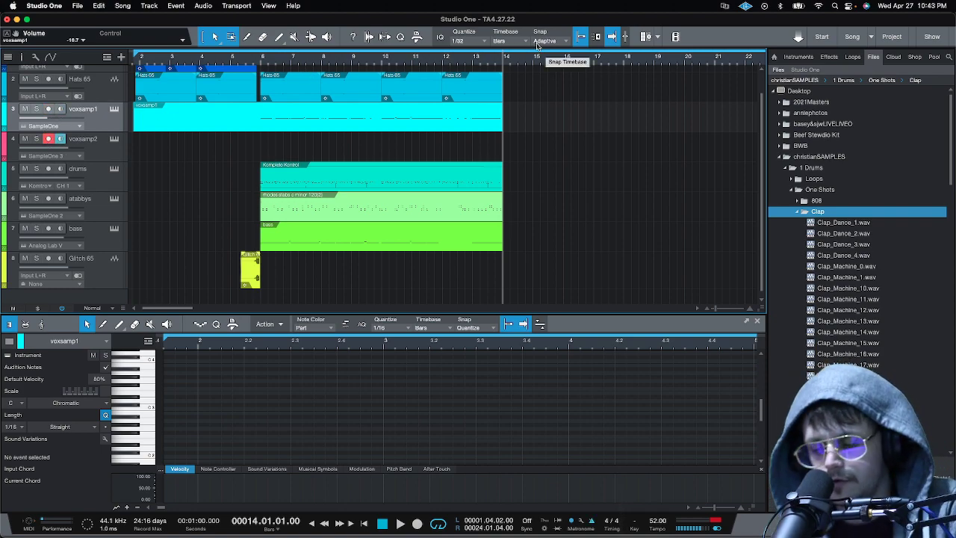
pyautogui.press('KP_Multiply')
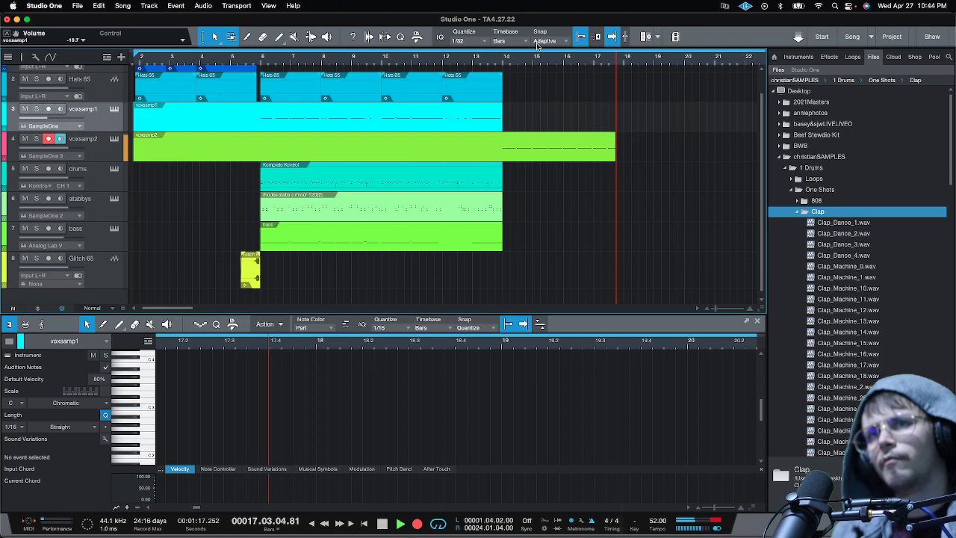
pyautogui.press('space')
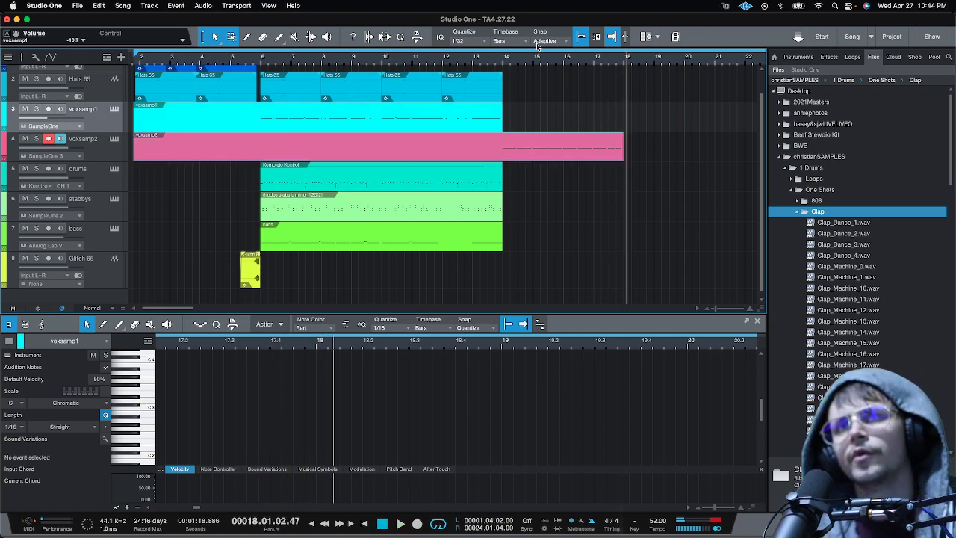
# Keep only bars 16 to 18 of the voxsamp2 take, delete the rest and move that part to start at bar 14.
pyautogui.moveTo(561, 139); pyautogui.dragTo(503, 142)
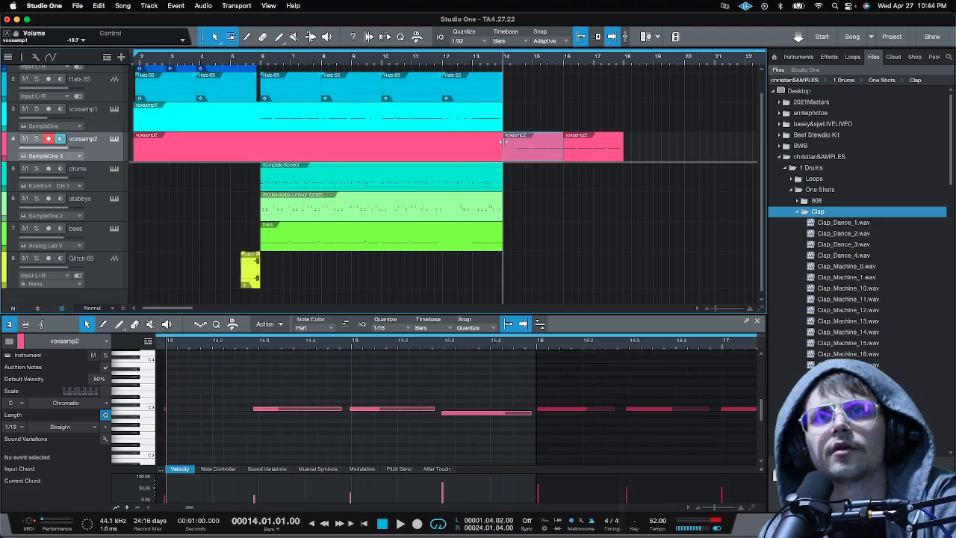
pyautogui.press('Delete')
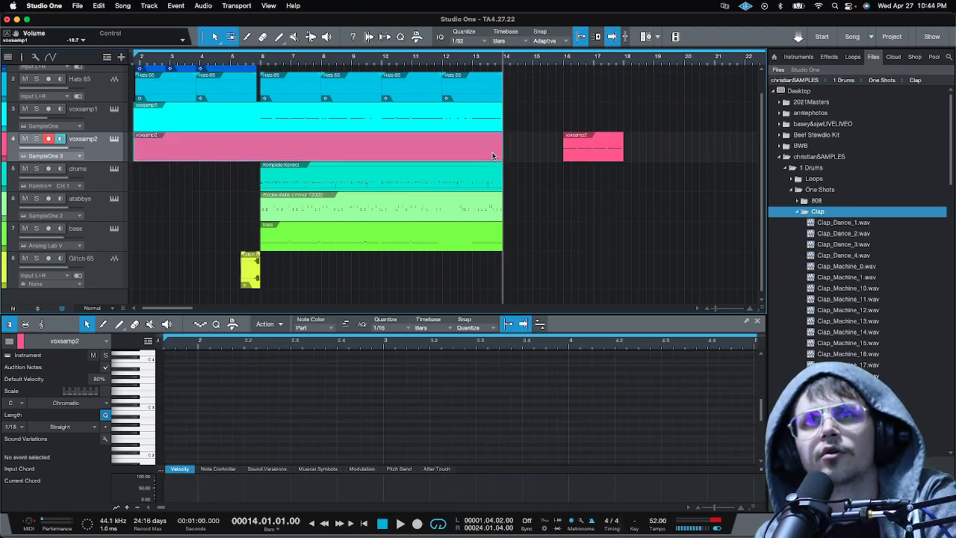
pyautogui.press('Delete')
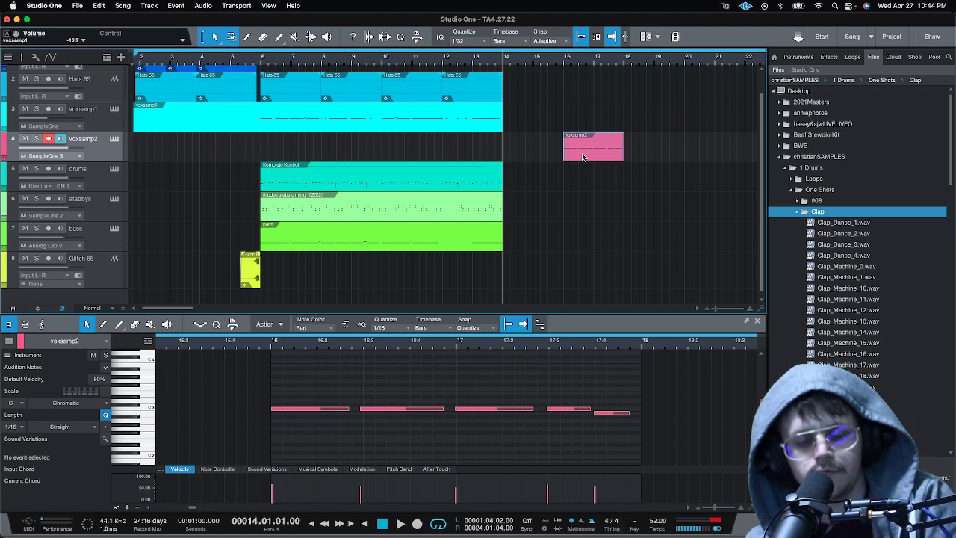
pyautogui.moveTo(583, 157); pyautogui.dragTo(548, 162)
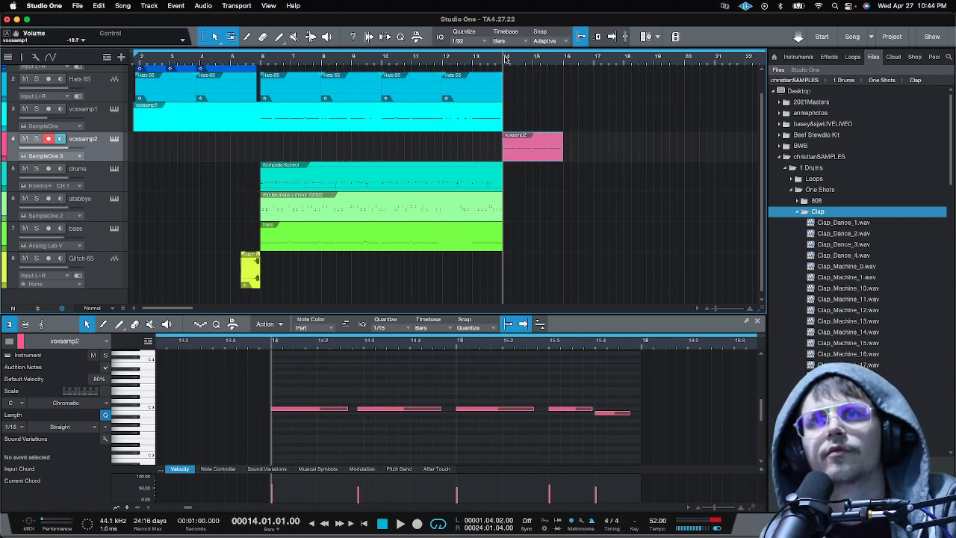
# Play back the voxsamp2 part and lengthen its notes to close the gaps, ending the last one at bar 16.
pyautogui.click(830, 58)
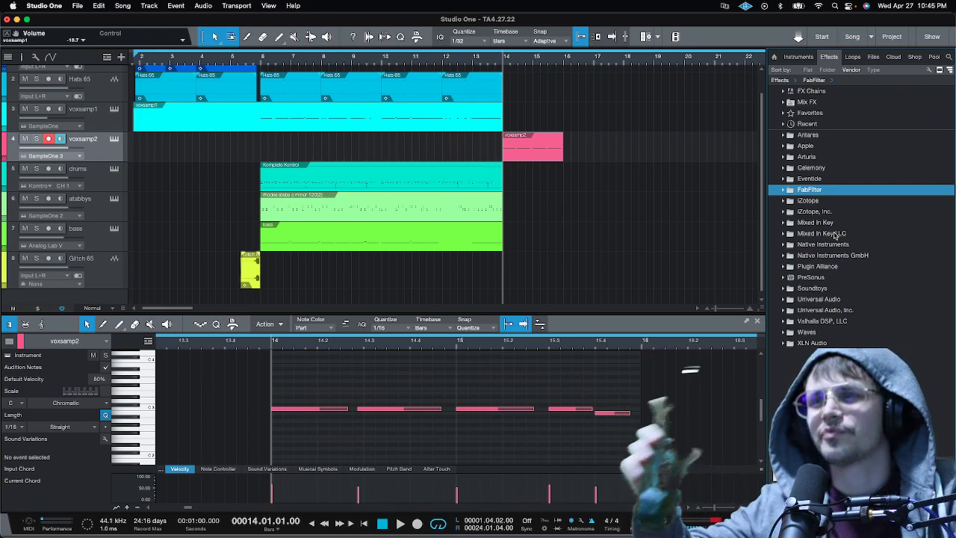
pyautogui.press('space')
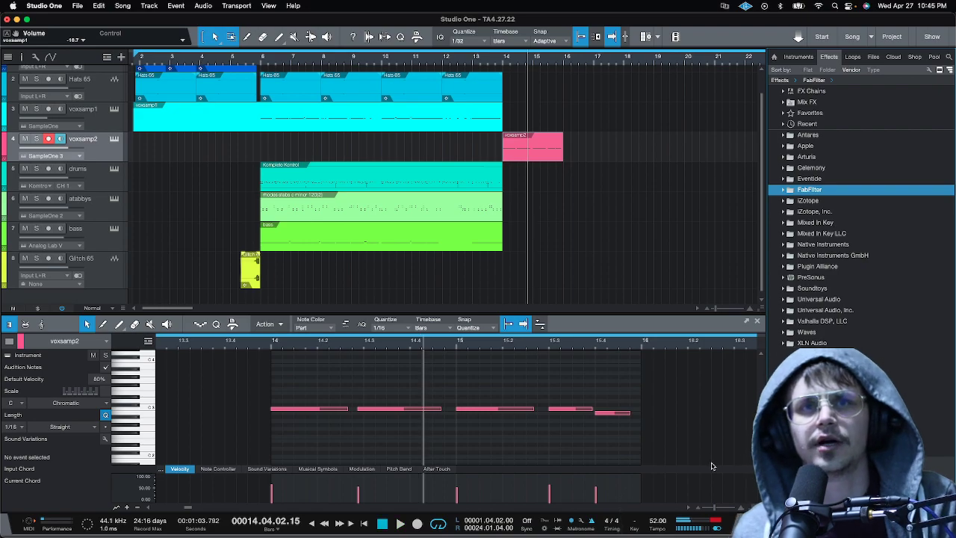
pyautogui.moveTo(357, 408); pyautogui.dragTo(361, 415)
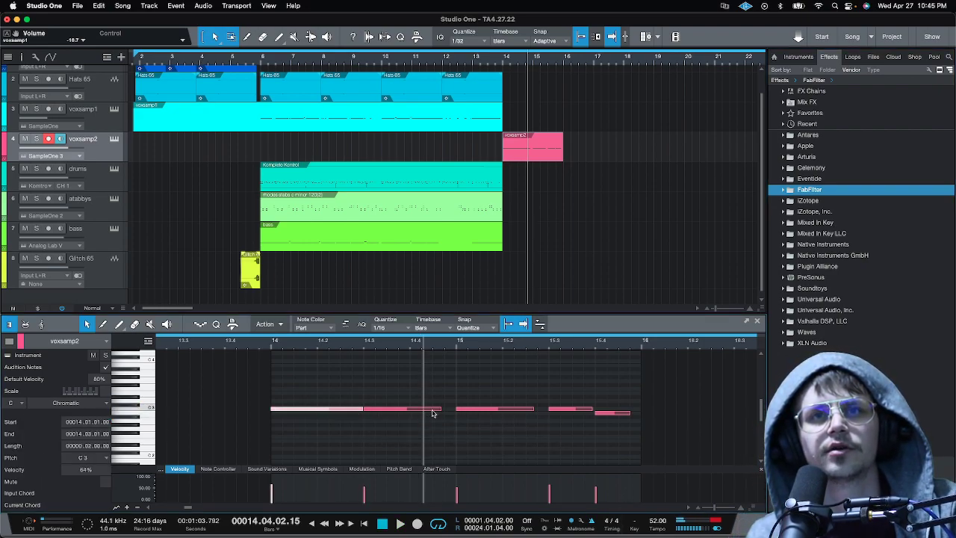
pyautogui.moveTo(441, 408); pyautogui.dragTo(457, 409)
pyautogui.moveTo(531, 409); pyautogui.dragTo(547, 412)
pyautogui.moveTo(632, 412); pyautogui.dragTo(640, 412)
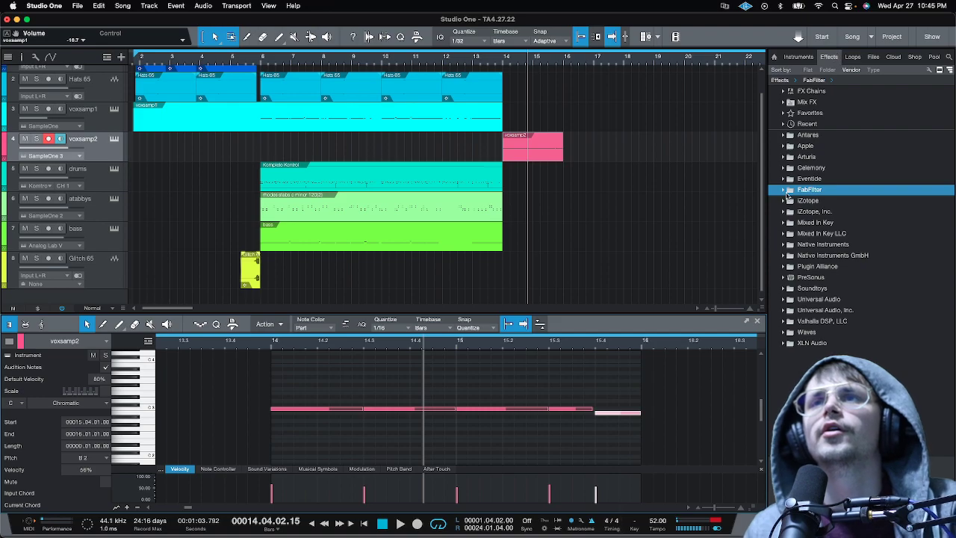
# Insert the Soundtoys Little AlterBoy effect on the voxsamp2 track.
pyautogui.click(785, 190)
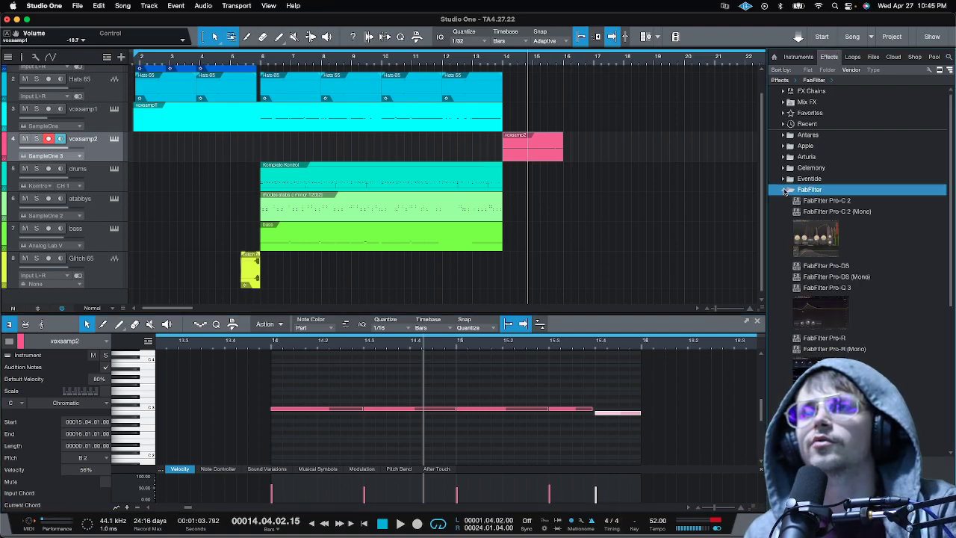
pyautogui.click(785, 190)
pyautogui.click(784, 289)
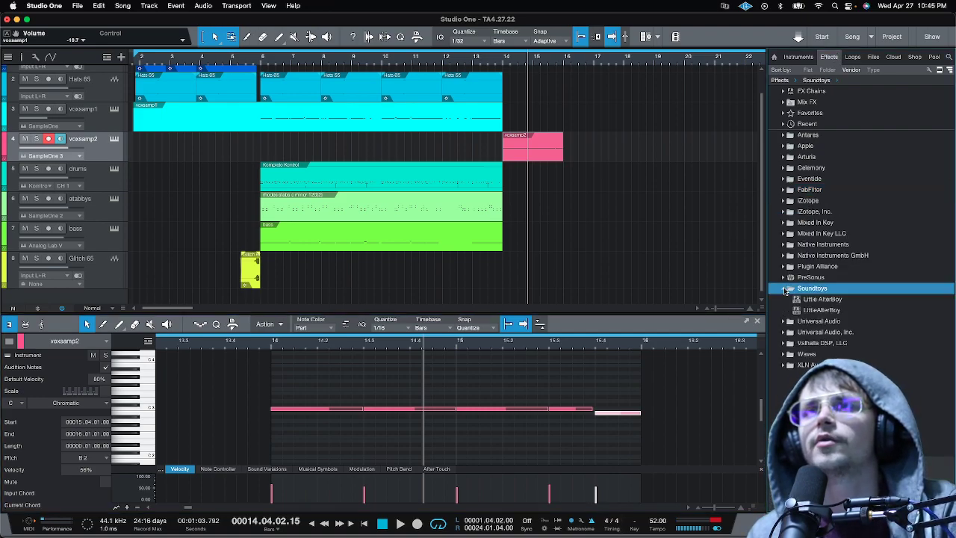
pyautogui.moveTo(821, 300); pyautogui.dragTo(109, 155)
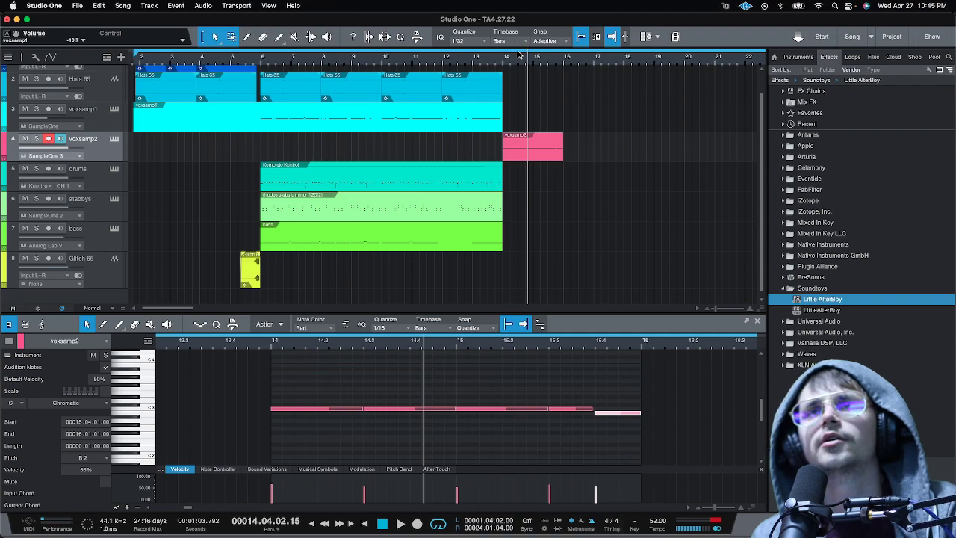
# Set the loop range from bar 14 to bar 16, uncover the voxsamp2 part behind the plug-in window and start playback.
pyautogui.moveTo(507, 54); pyautogui.dragTo(566, 55)
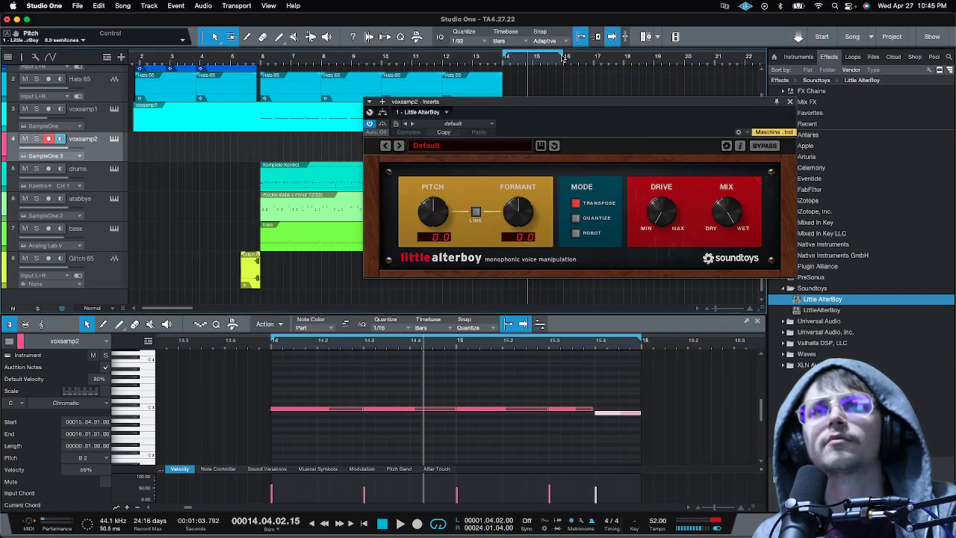
pyautogui.moveTo(572, 101); pyautogui.dragTo(564, 185)
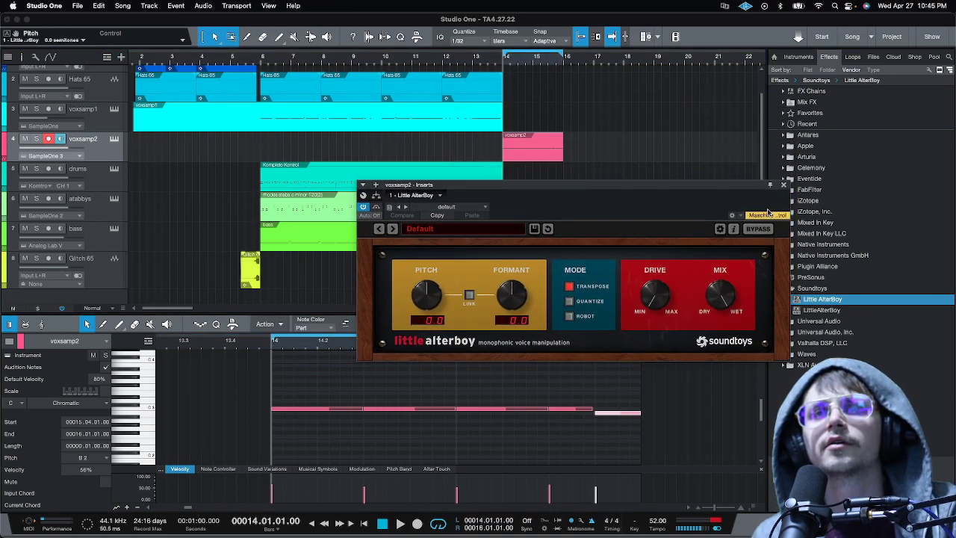
pyautogui.press('space')
# Compare the Little AlterBoy presets 05 Rich 5ths and 04 Older is Better during playback, then load 05 Rich 5ths.
pyautogui.click(472, 229)
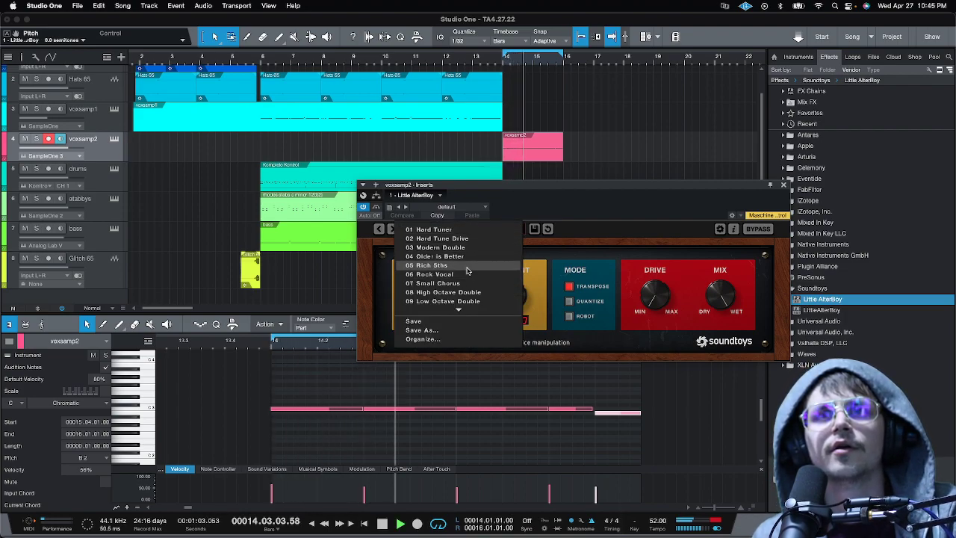
pyautogui.click(466, 265)
pyautogui.click(466, 229)
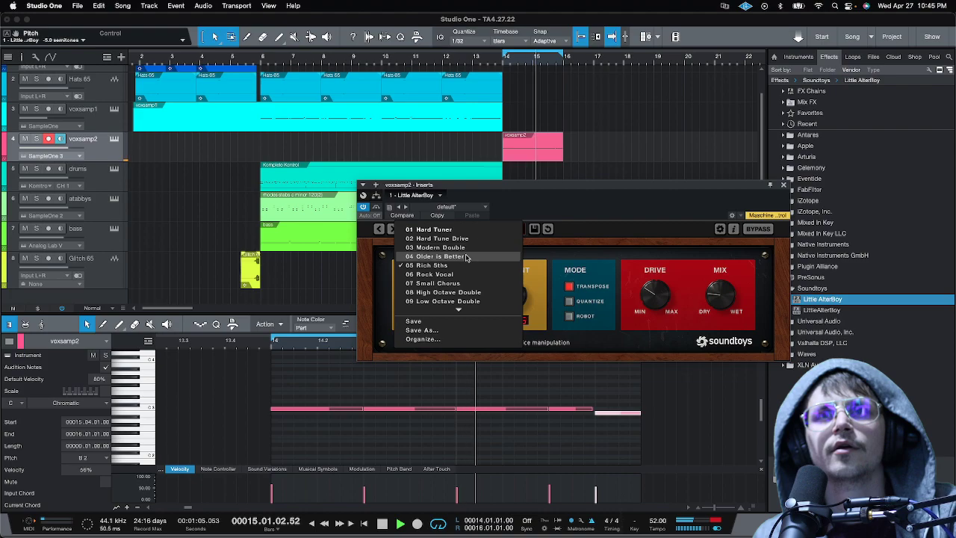
pyautogui.click(466, 258)
pyautogui.click(465, 229)
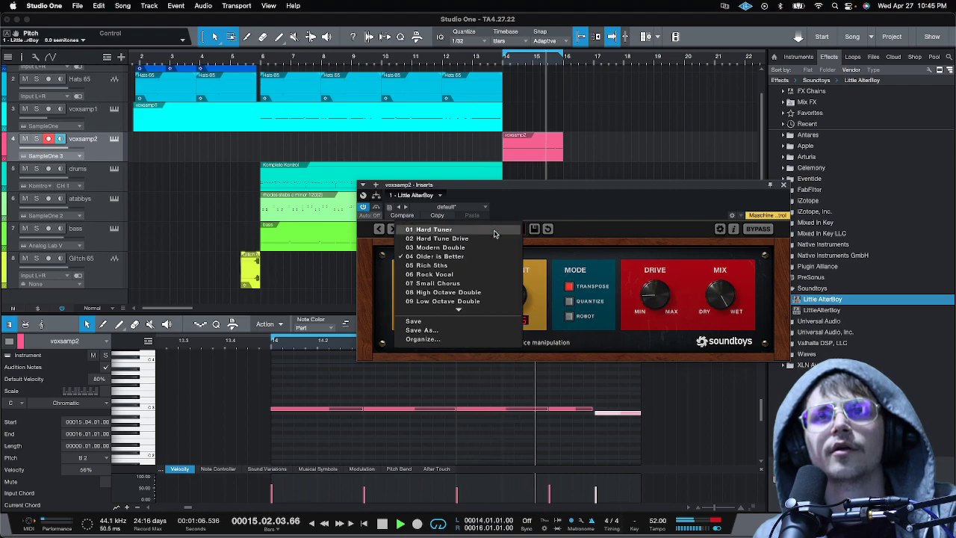
pyautogui.click(474, 268)
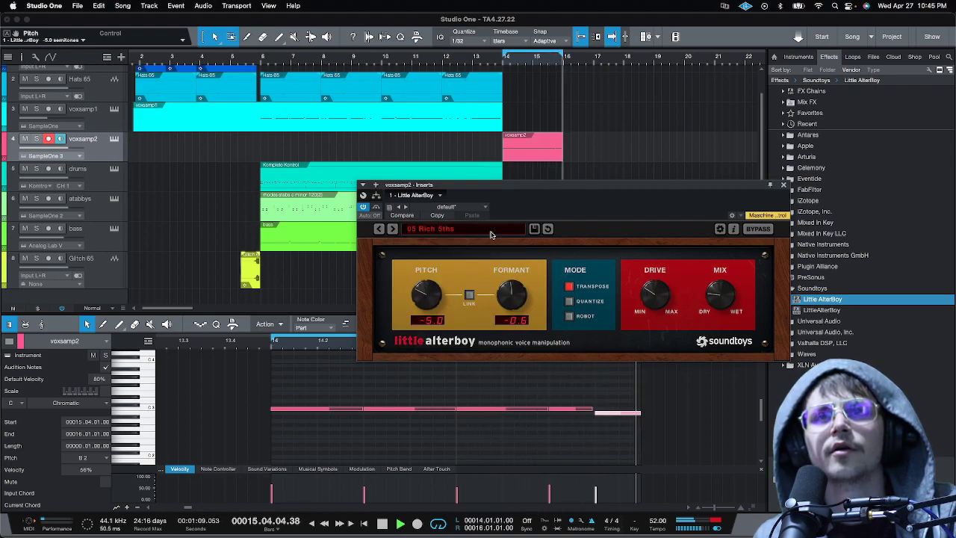
# Compare the Little AlterBoy presets 04 Older is Better and 03 Modern Double, keep 03 Modern Double and close the plug-in window.
pyautogui.click(492, 229)
pyautogui.click(459, 256)
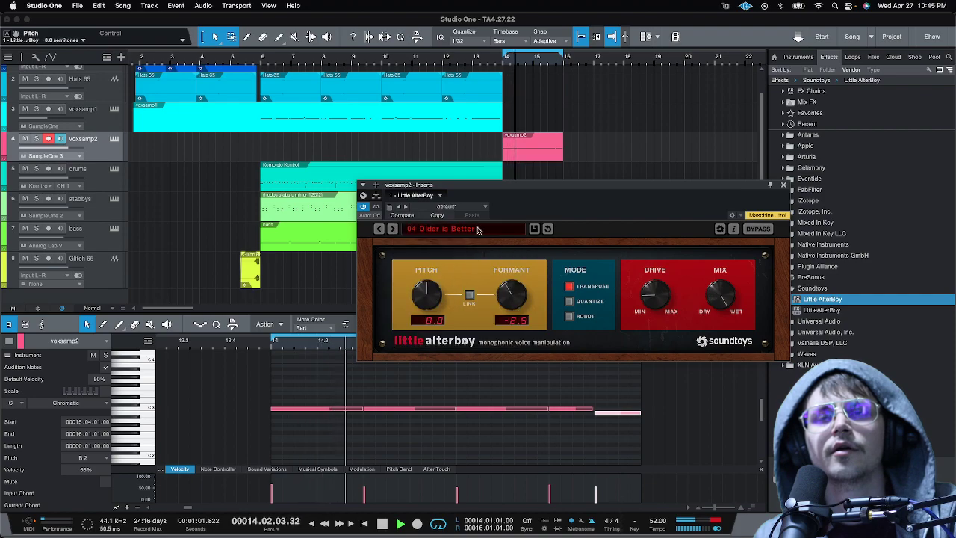
pyautogui.click(473, 228)
pyautogui.click(470, 247)
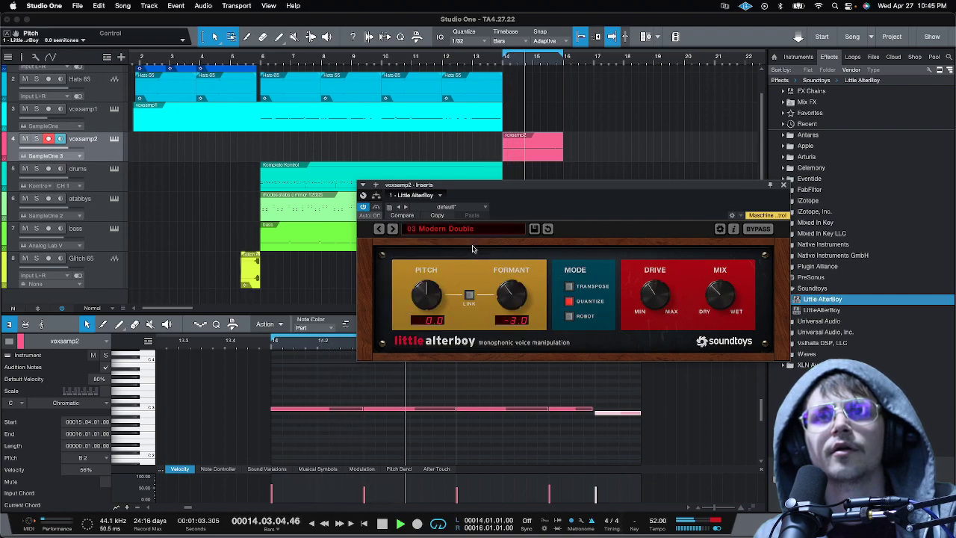
pyautogui.click(782, 185)
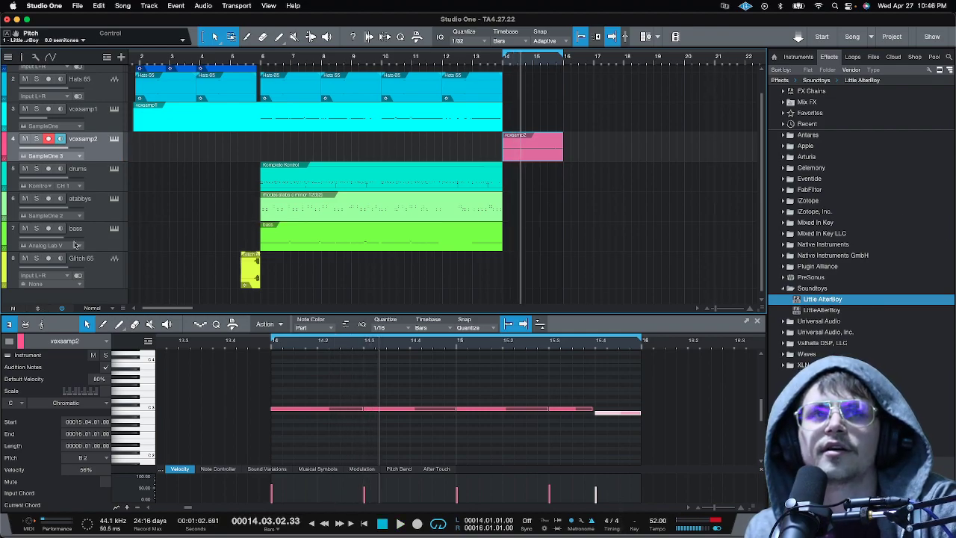
# Copy Little AlterBoy from the voxsamp2 channel to voxsamp1 in the mixer and play the song from bar 6.
pyautogui.press('F3')
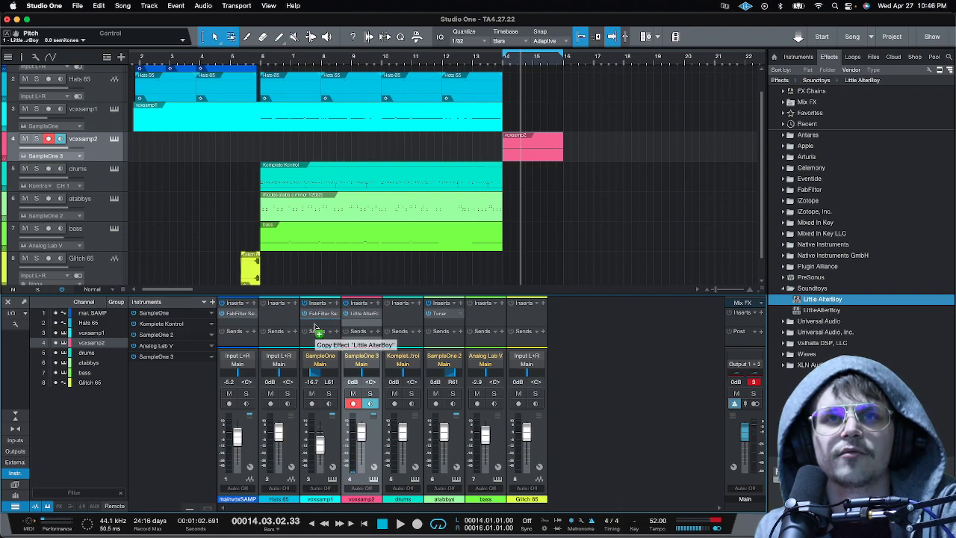
pyautogui.moveTo(327, 324); pyautogui.dragTo(317, 323)
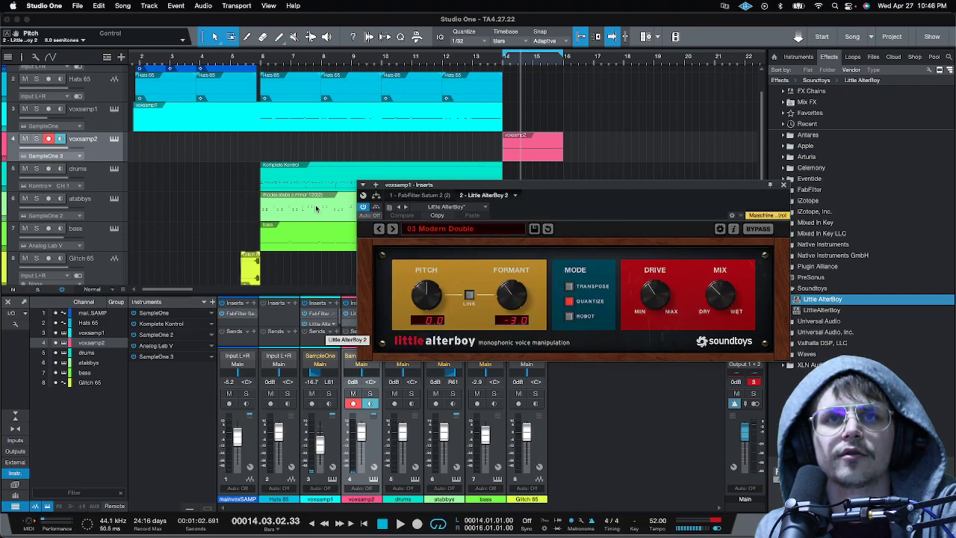
pyautogui.click(265, 67)
pyautogui.press('space')
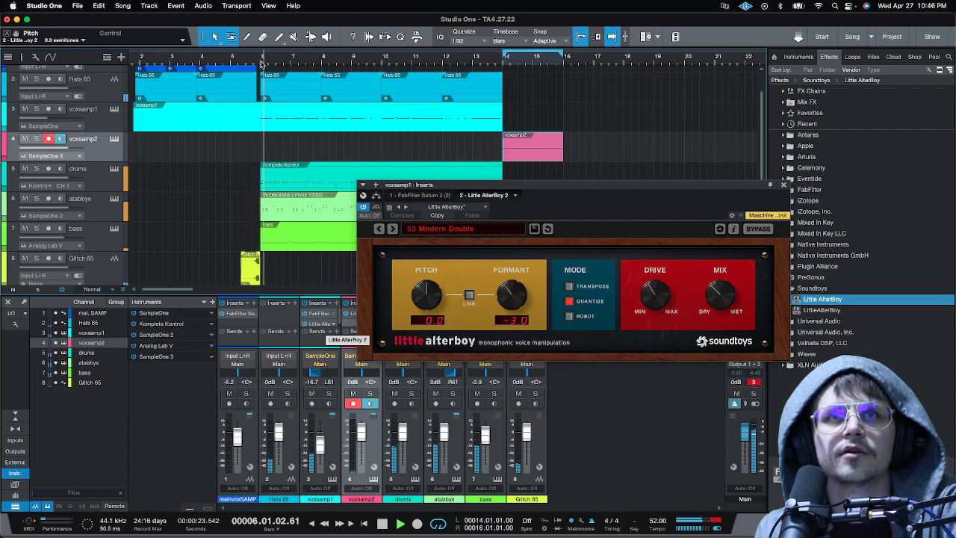
# Close the voxsamp1 plug-in window and lower the bass channel's volume to -7.9 dB during playback.
pyautogui.click(784, 184)
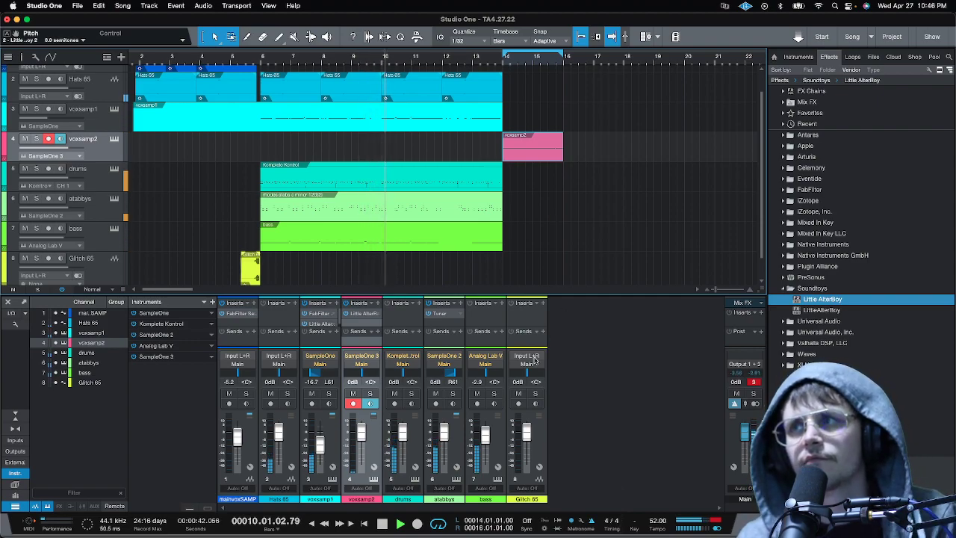
pyautogui.scroll(-3, 484, 434)
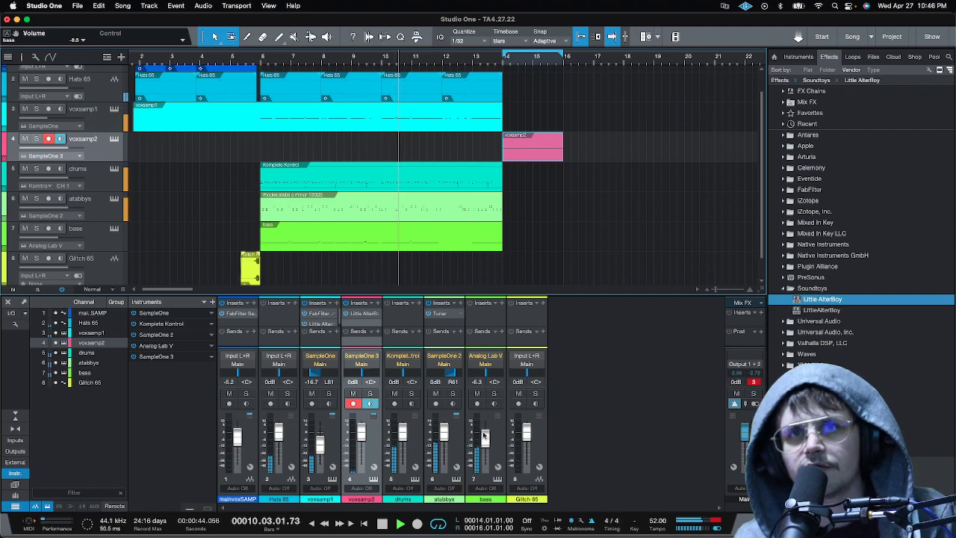
pyautogui.scroll(-2, 484, 434)
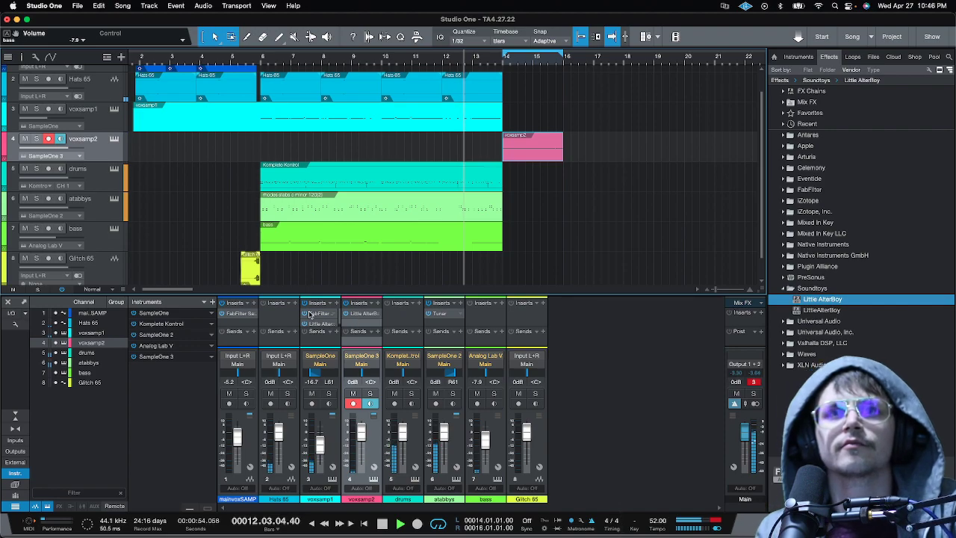
# Copy FabFilter Saturn 2 from voxsamp1 to the voxsamp2 channel and lower the voxsamp2 volume to -13.3 dB.
pyautogui.moveTo(309, 312); pyautogui.dragTo(361, 309)
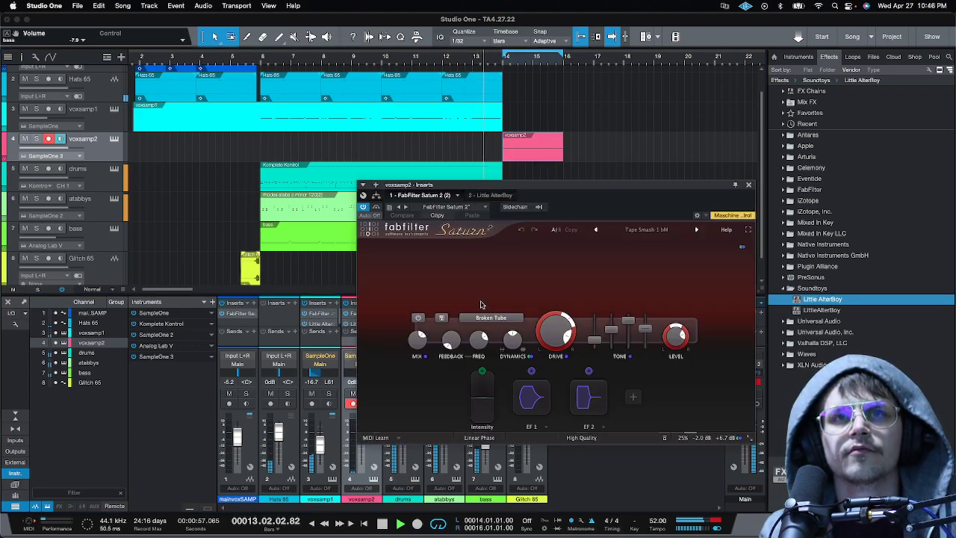
pyautogui.click(749, 185)
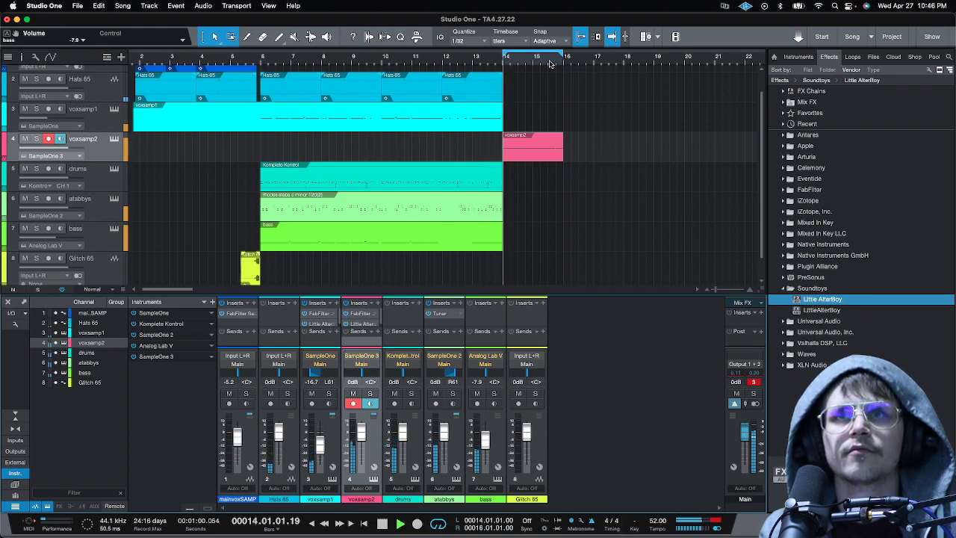
pyautogui.moveTo(363, 437); pyautogui.dragTo(364, 442)
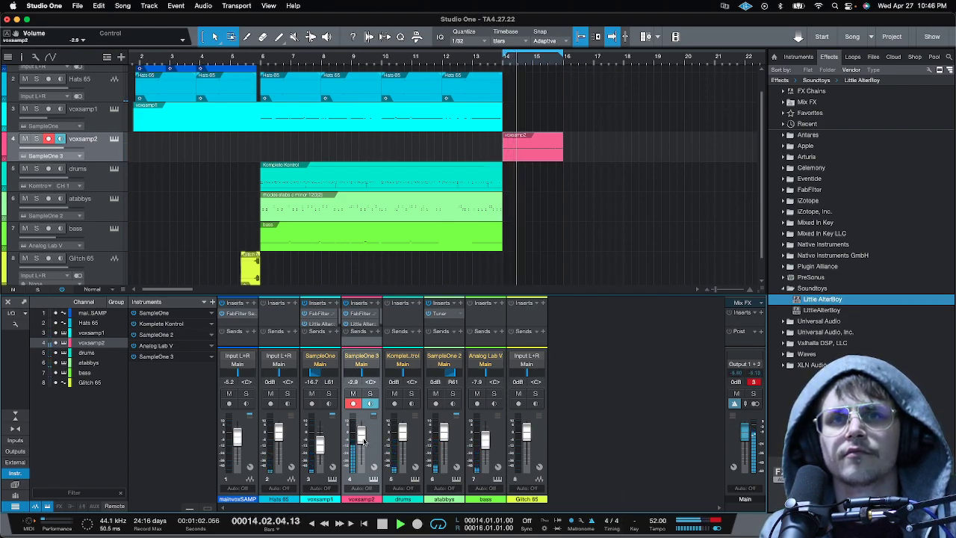
pyautogui.scroll(-10, 363, 442)
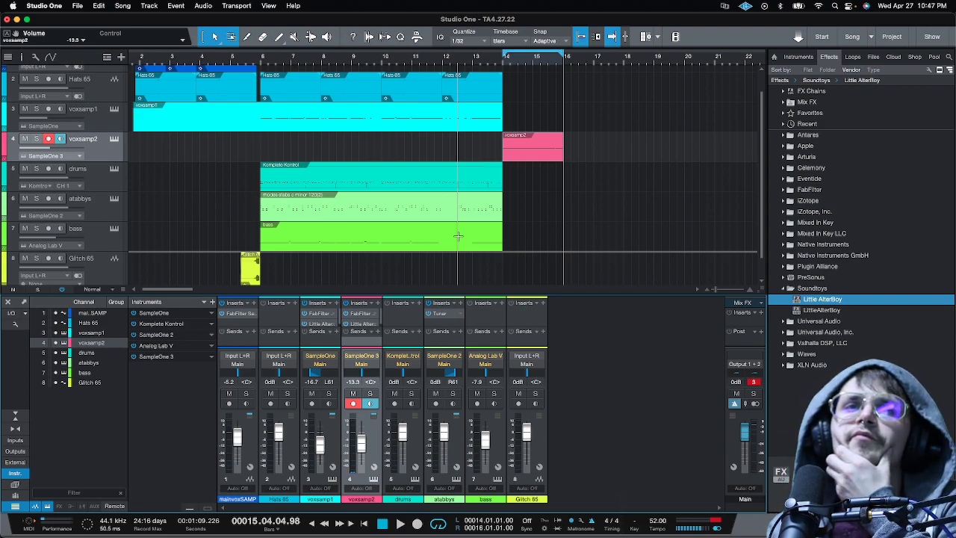
pyautogui.press('space')
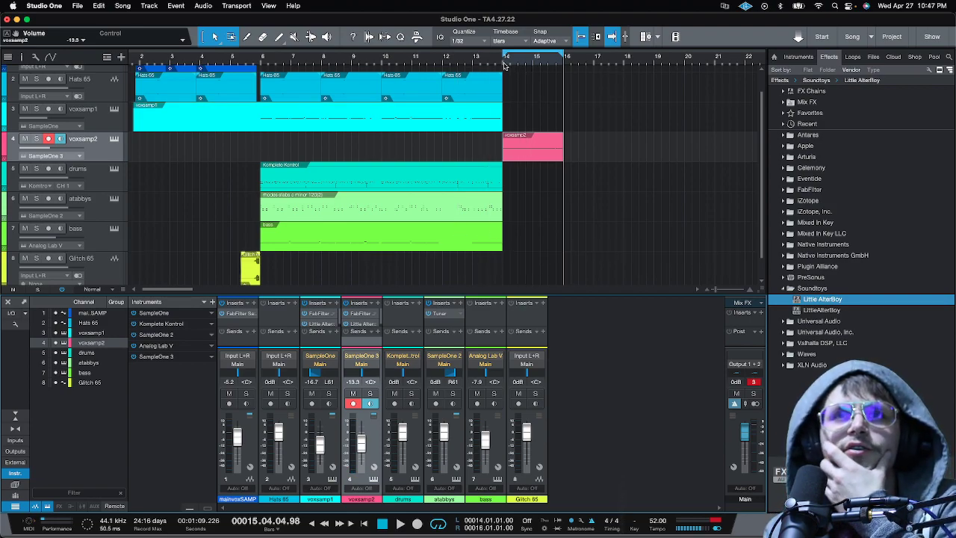
# Record a new bass part on the bass track from bar 14 to bar 16.
pyautogui.click(109, 244)
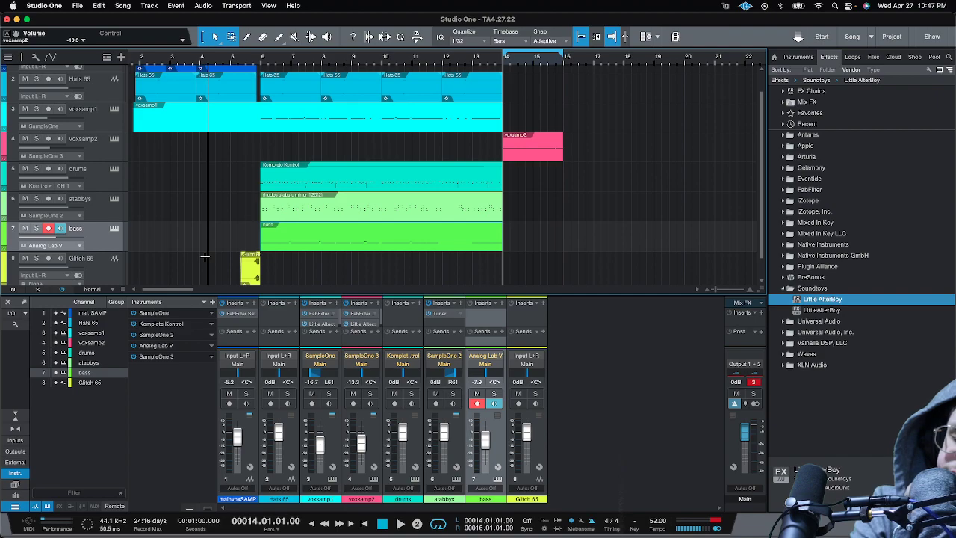
pyautogui.press('KP_Multiply')
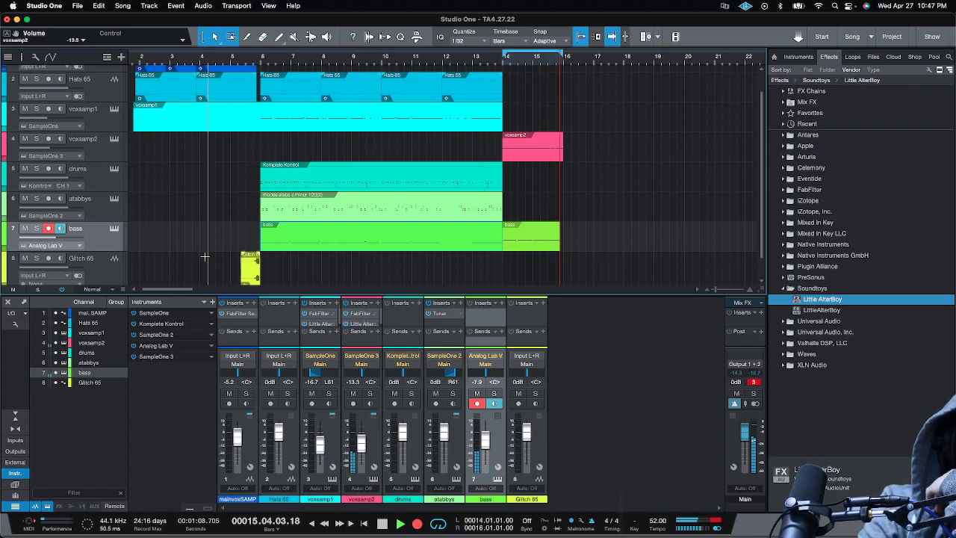
pyautogui.press('space')
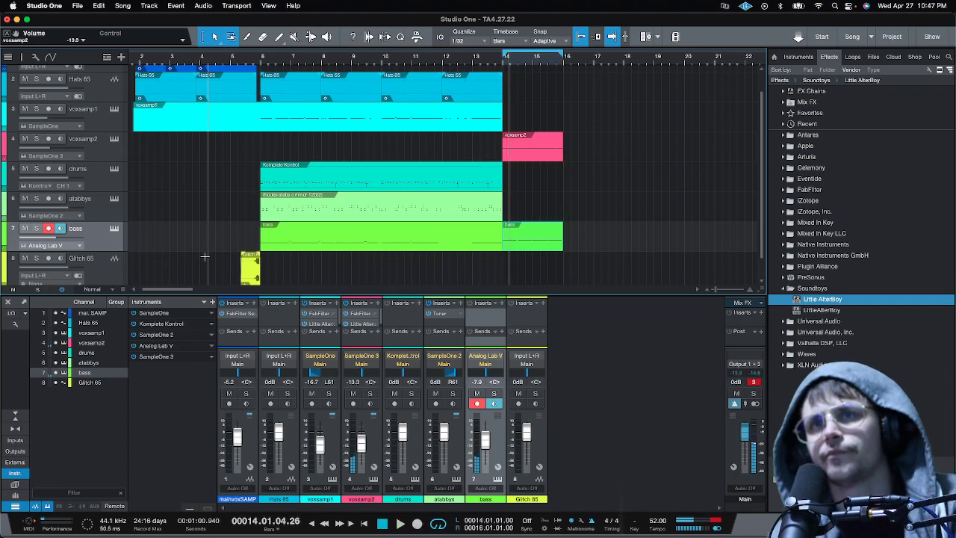
# Adjust the notes of the new bass part to close the gaps, aligning the third to bar 15 and ending the last at bar 16.
pyautogui.moveTo(535, 67); pyautogui.dragTo(536, 254)
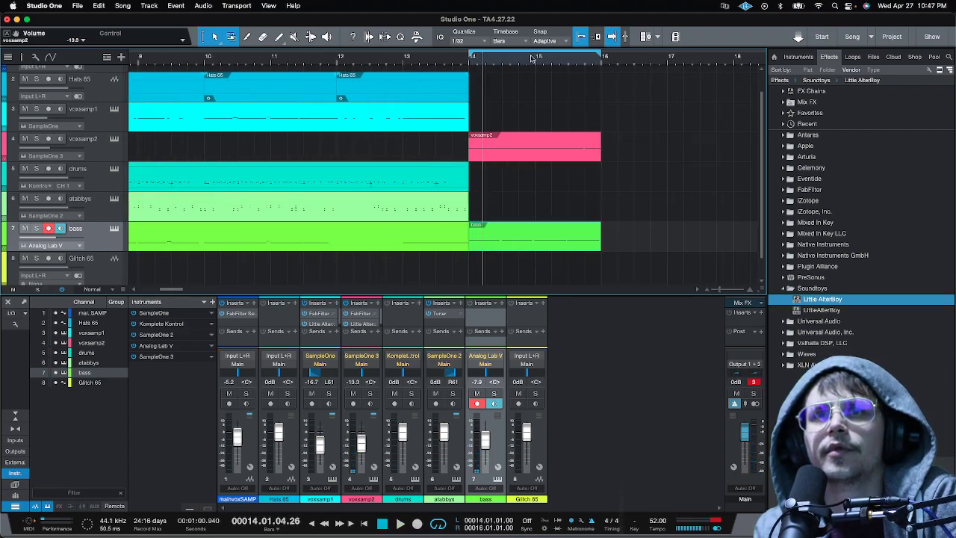
pyautogui.press('F2')
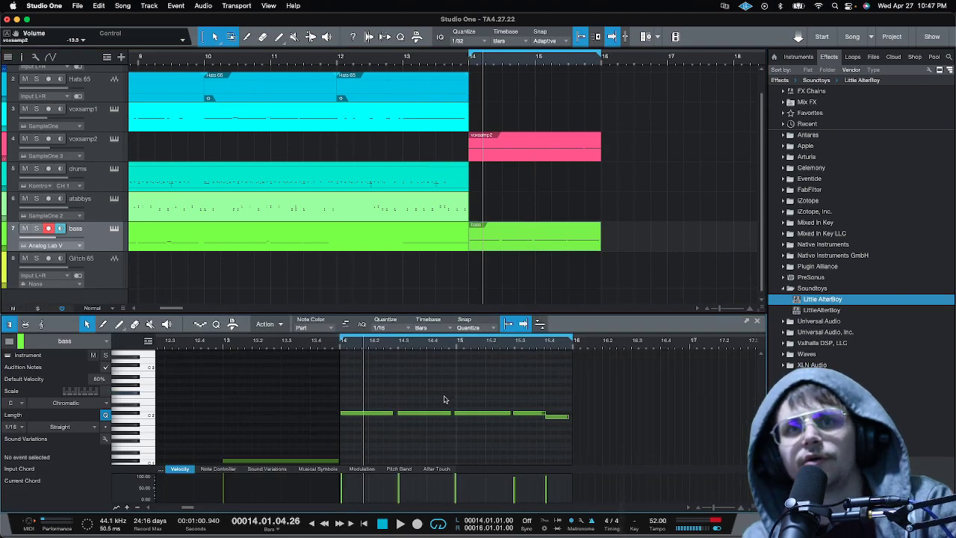
pyautogui.click(396, 414)
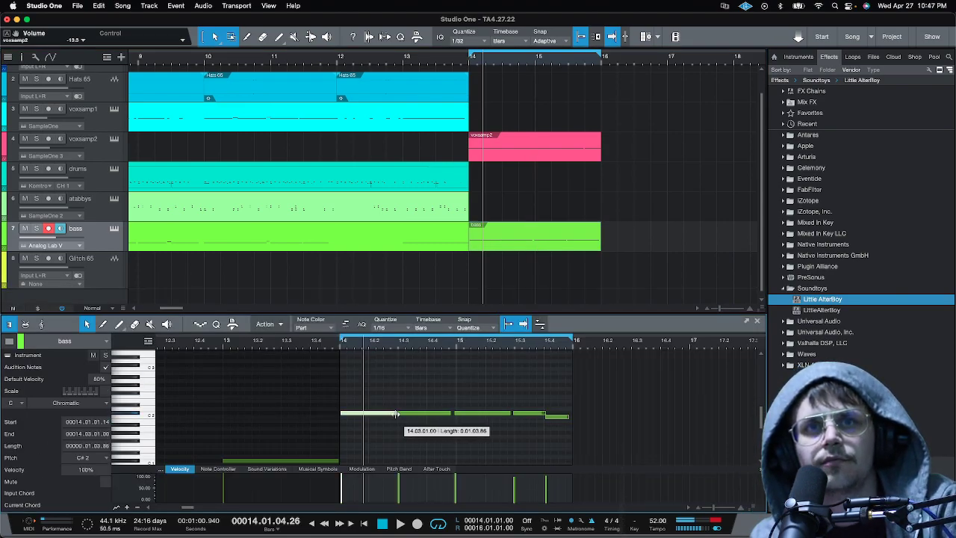
pyautogui.click(456, 414)
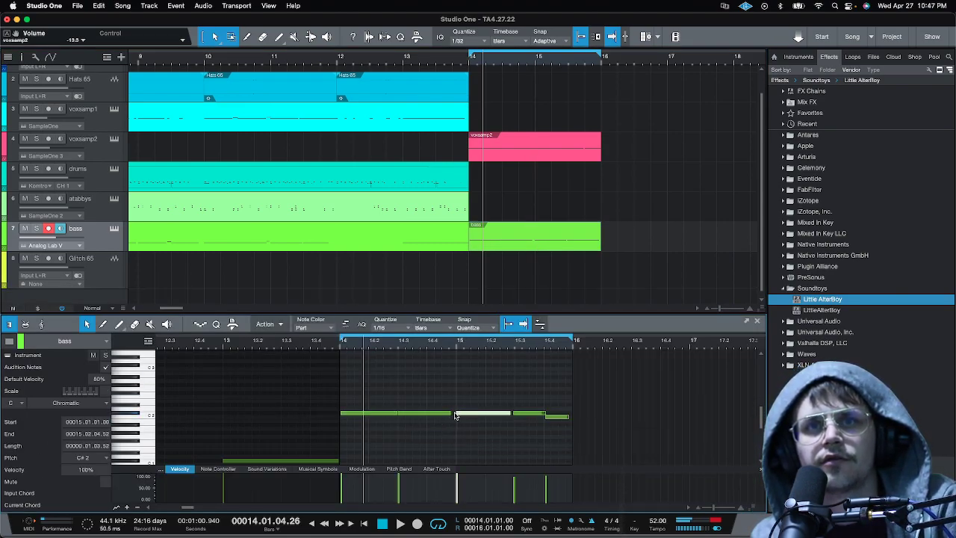
pyautogui.click(451, 415)
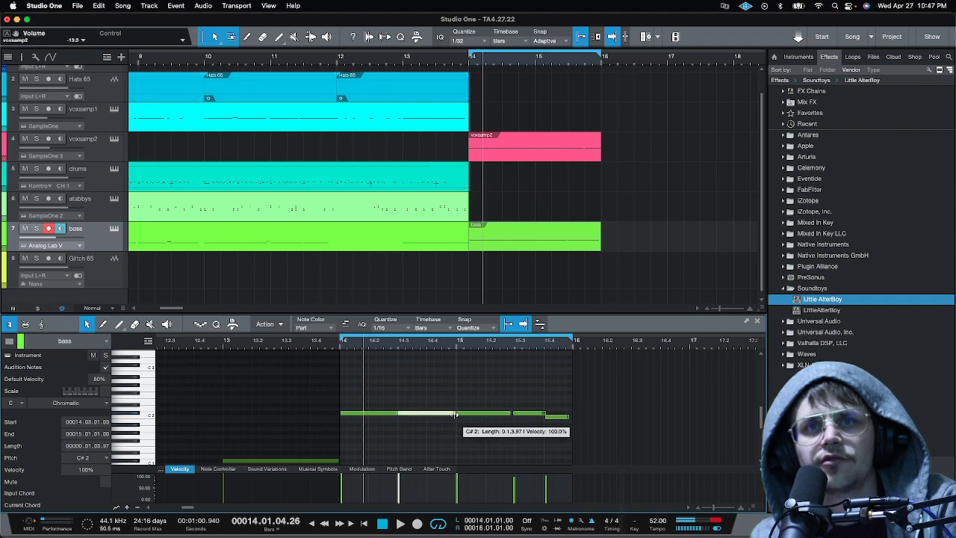
pyautogui.click(513, 413)
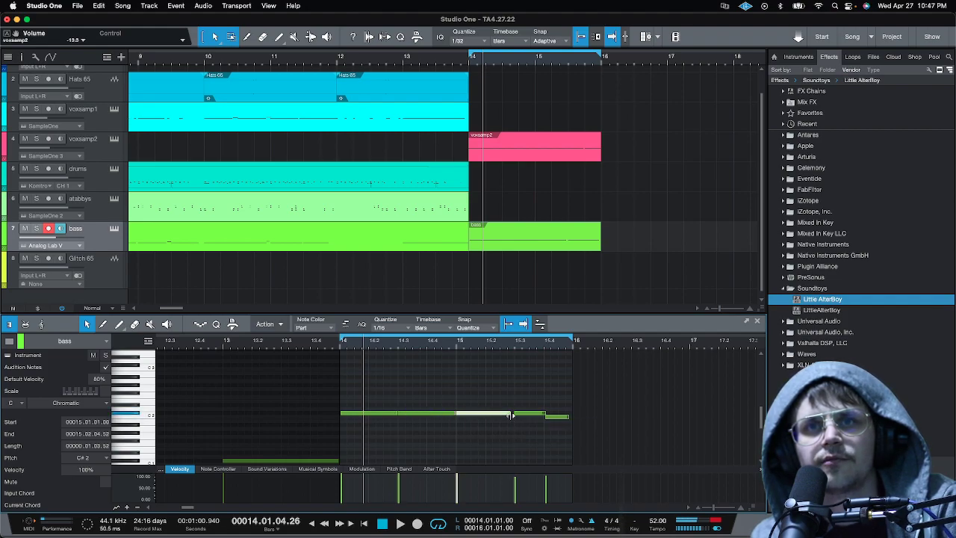
pyautogui.click(547, 417)
pyautogui.moveTo(545, 420); pyautogui.dragTo(572, 416)
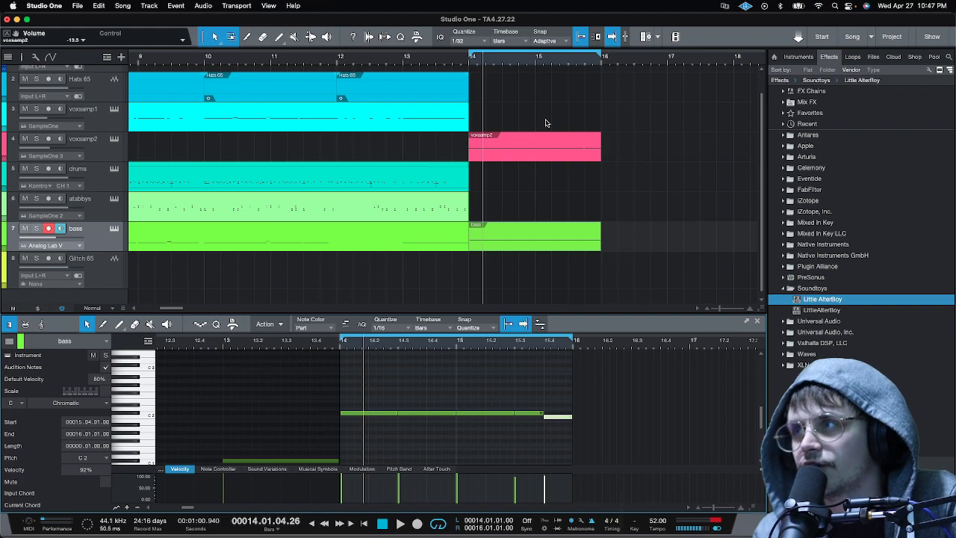
# Duplicate the Glitch 65 clip before bar 6 and place the copy so it ends at bar 16.
pyautogui.hotkey('shift', 'f')
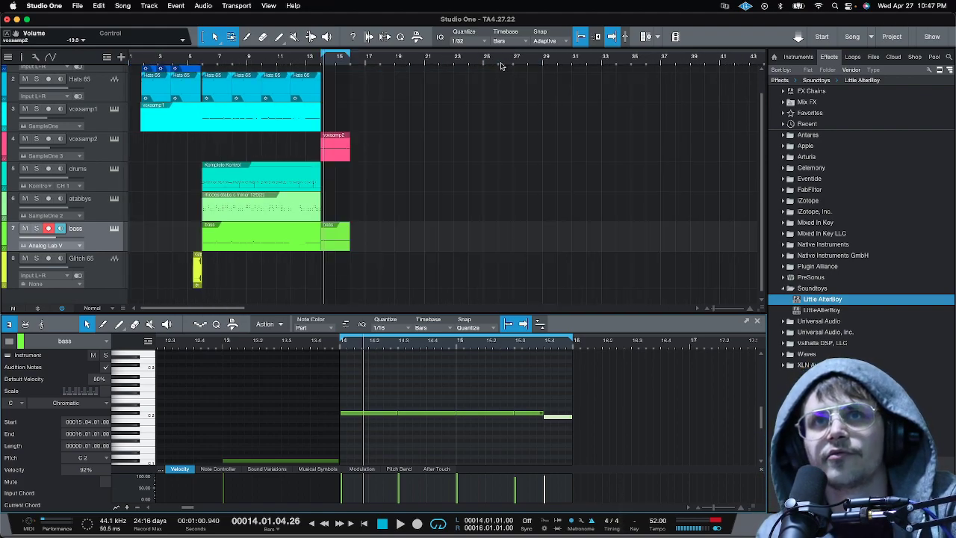
pyautogui.click(204, 59)
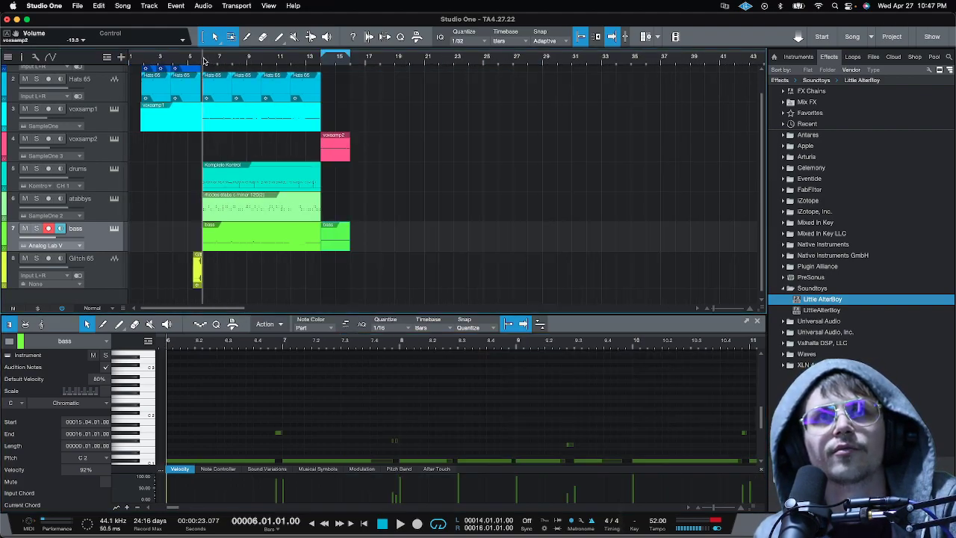
pyautogui.click(196, 280)
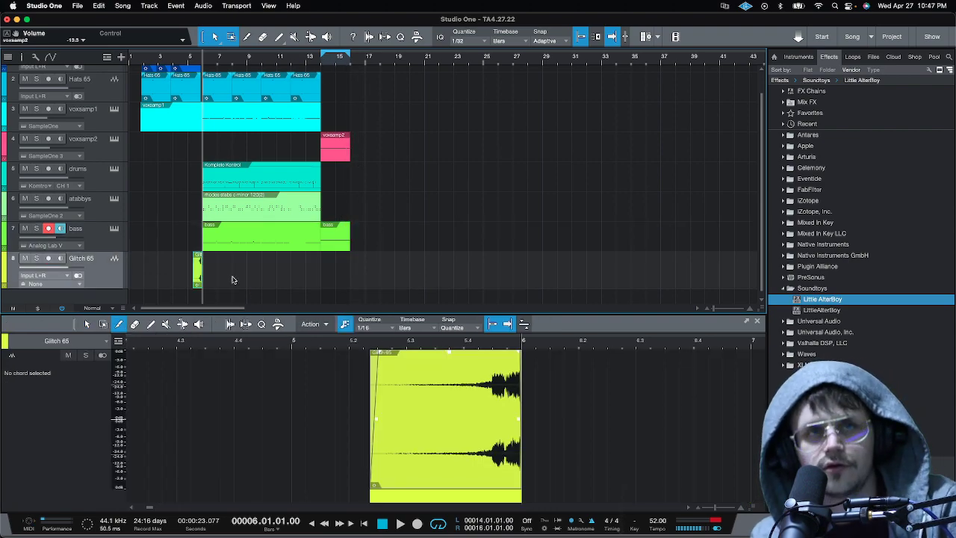
pyautogui.press('d')
pyautogui.moveTo(214, 282); pyautogui.dragTo(345, 282)
pyautogui.scroll(5, 348, 280)
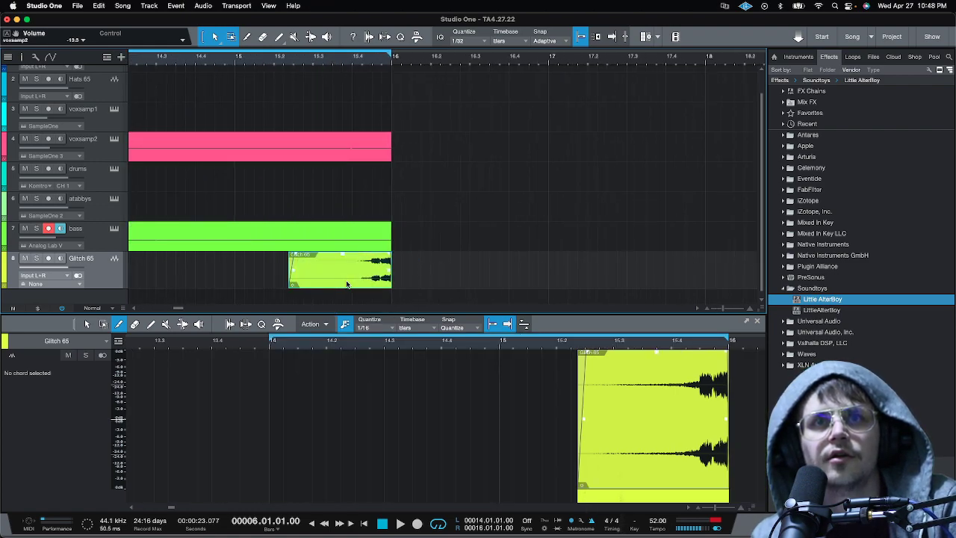
# Duplicate all tracks' parts from bar 6 to bar 16 further along the timeline and trim the copied voxsamp1 part to start at bar 21.
pyautogui.scroll(-6, 256, 63)
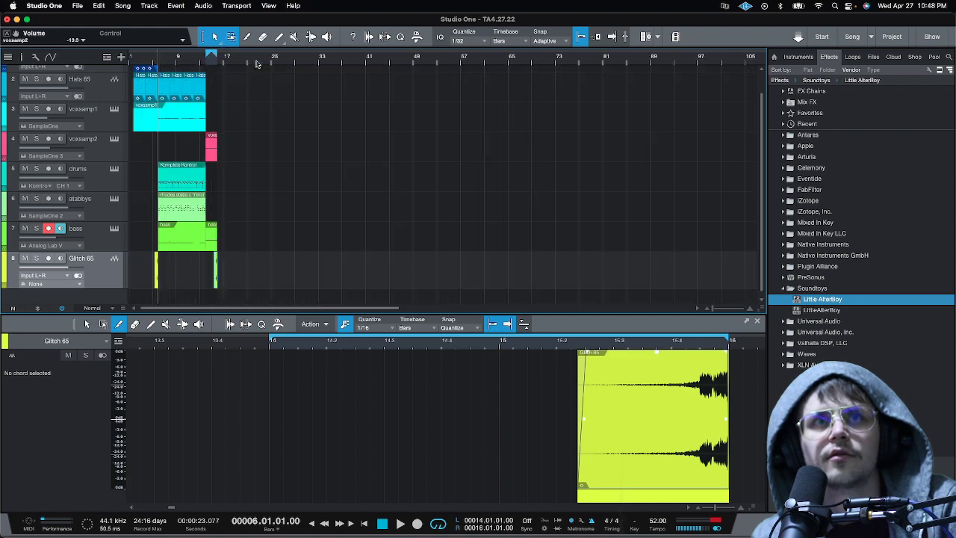
pyautogui.scroll(6, 156, 64)
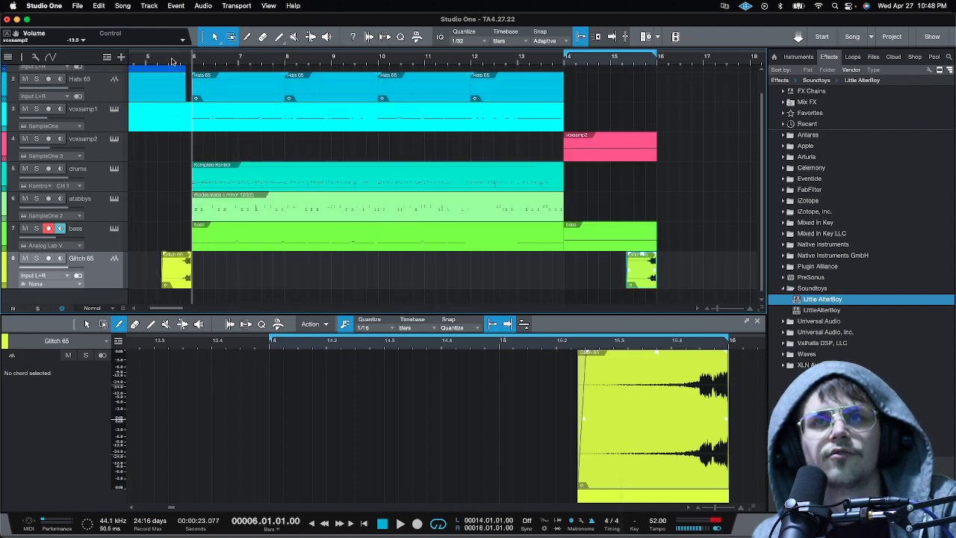
pyautogui.scroll(-2, 171, 61)
pyautogui.scroll(1, 531, 217)
pyautogui.scroll(-1, 530, 217)
pyautogui.scroll(1, 530, 217)
pyautogui.moveTo(528, 297); pyautogui.dragTo(200, 79)
pyautogui.click(473, 158)
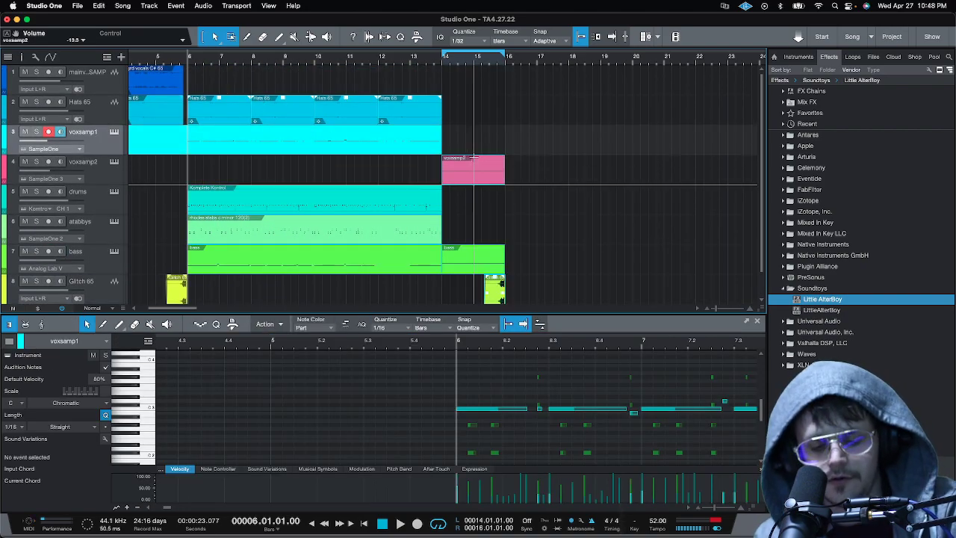
pyautogui.hotkey('ctrl', 'v')
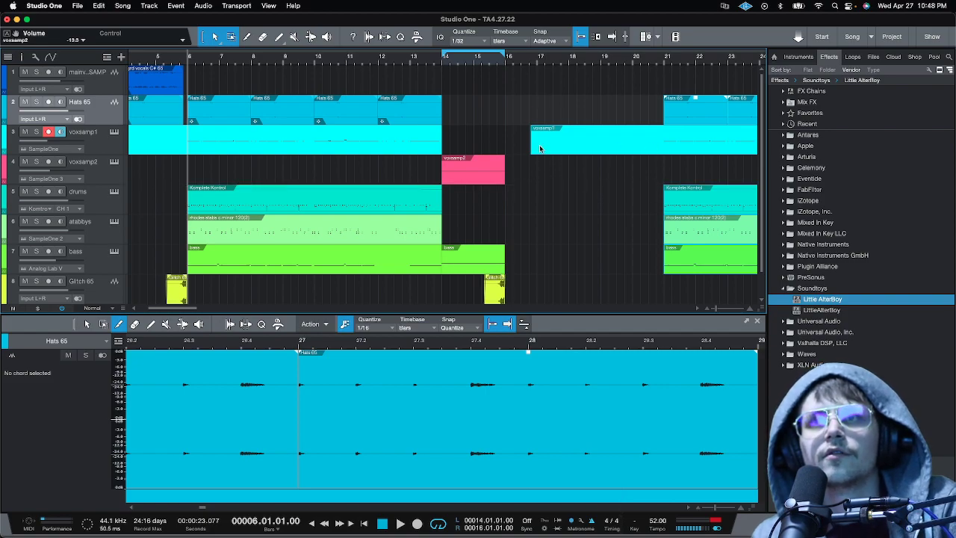
pyautogui.moveTo(531, 152); pyautogui.dragTo(661, 156)
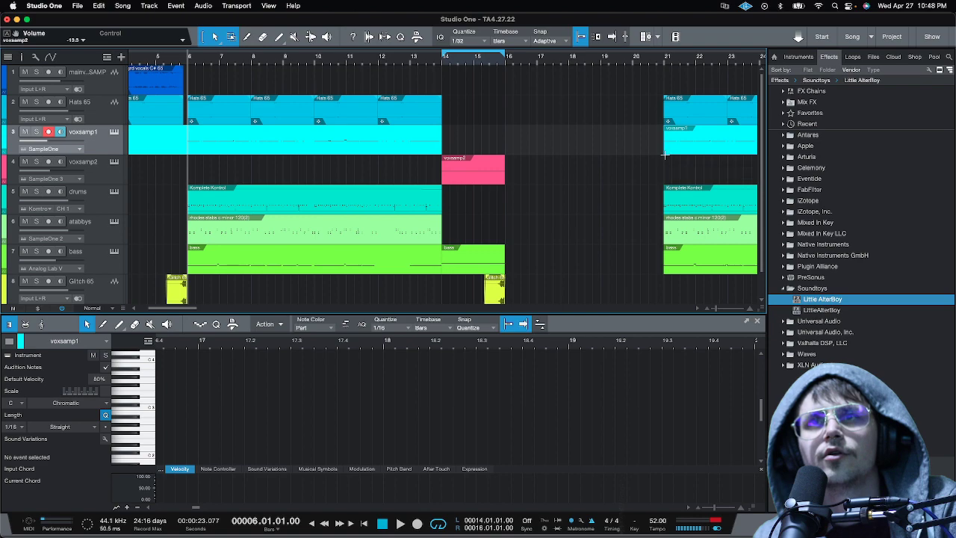
# Move the copied section to start at bar 16 and set the loop range from bar 14 to bar 26.
pyautogui.press('w')
pyautogui.moveTo(444, 302); pyautogui.dragTo(288, 119)
pyautogui.scroll(4, 287, 62)
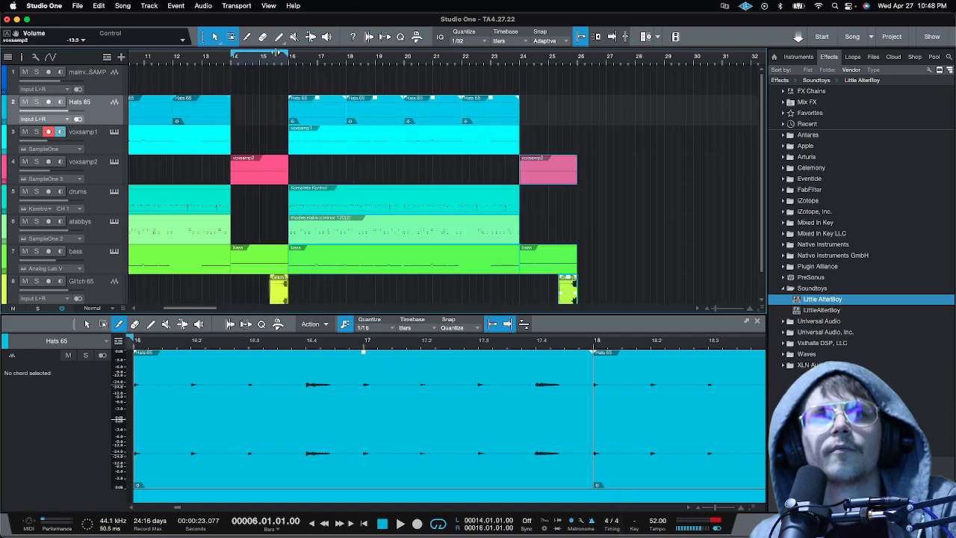
pyautogui.scroll(-2, 299, 62)
pyautogui.moveTo(305, 56)
pyautogui.mouseDown()
pyautogui.moveTo(452, 60)
pyautogui.moveTo(560, 80)
pyautogui.mouseUp()
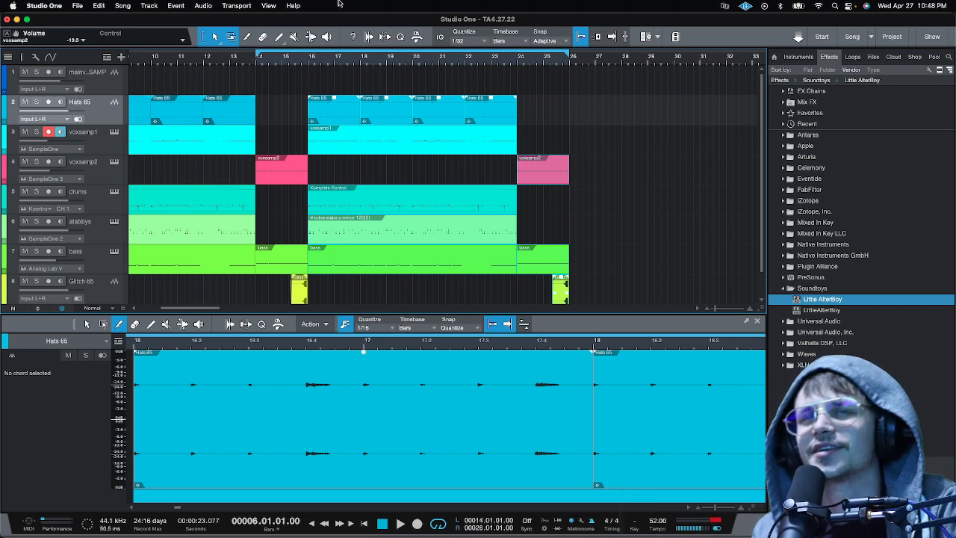
# Set the loop range to run from bar 6 to bar 26.
pyautogui.scroll(-6, 423, 51)
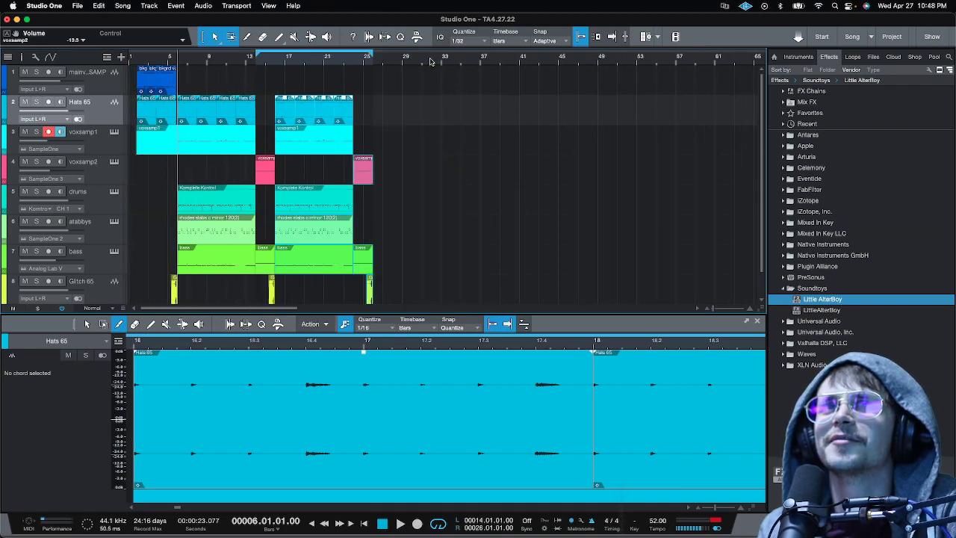
pyautogui.click(373, 67)
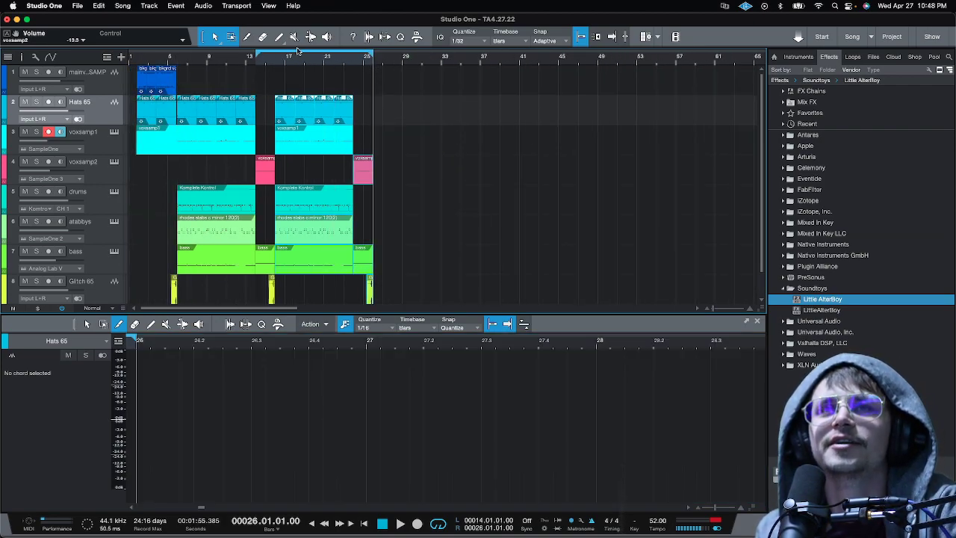
pyautogui.moveTo(257, 57); pyautogui.dragTo(191, 65)
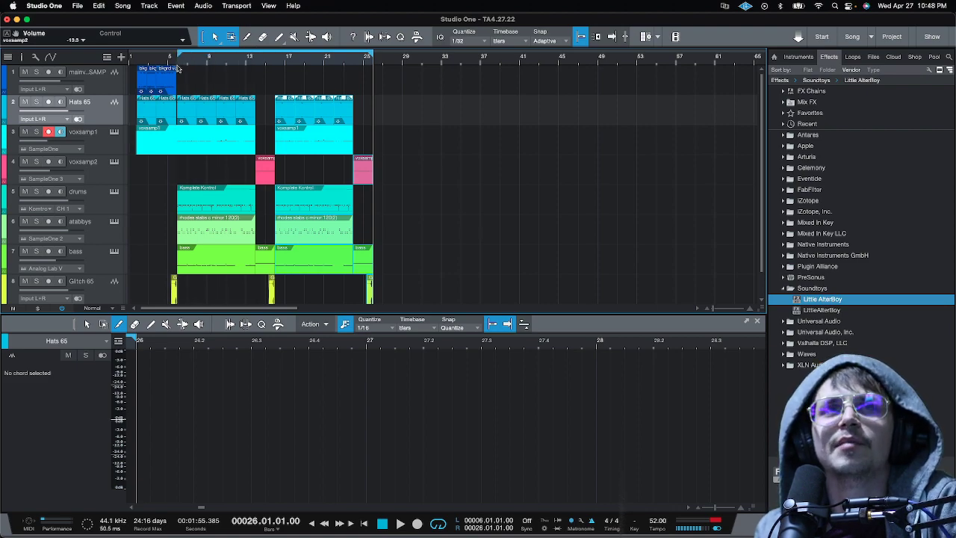
# Play the arrangement around bars 12 to 17 to check the transitions into and out of the break.
pyautogui.click(273, 64)
pyautogui.press('space')
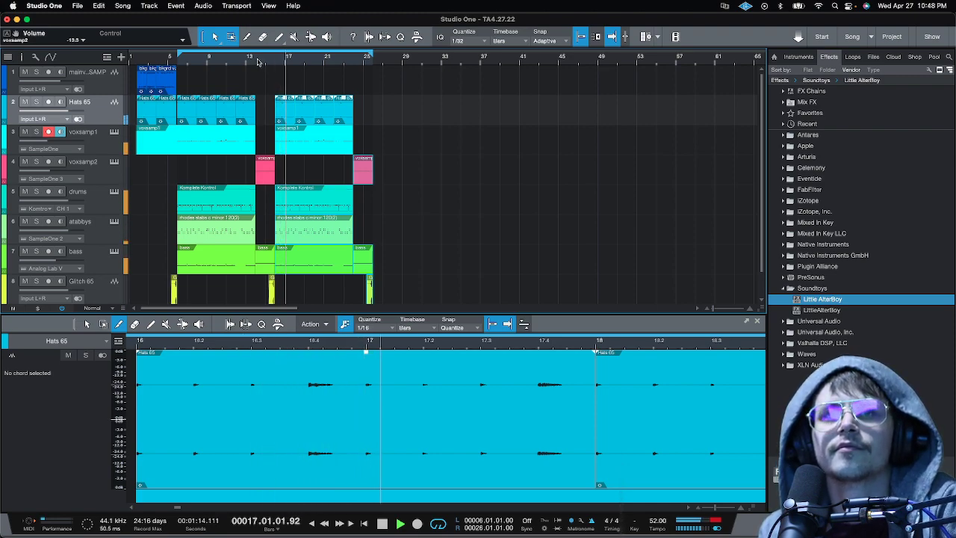
pyautogui.click(250, 61)
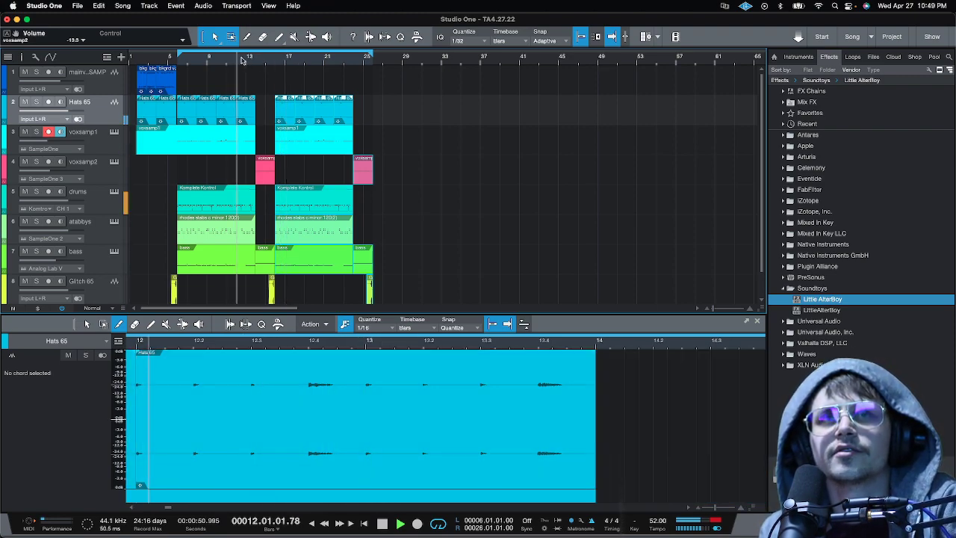
pyautogui.scroll(5, 250, 60)
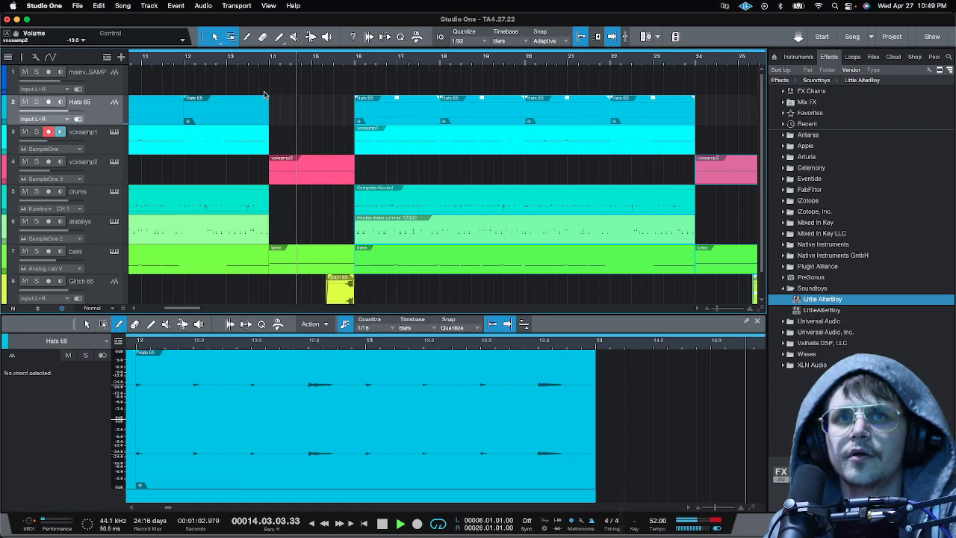
pyautogui.scroll(-3, 327, 67)
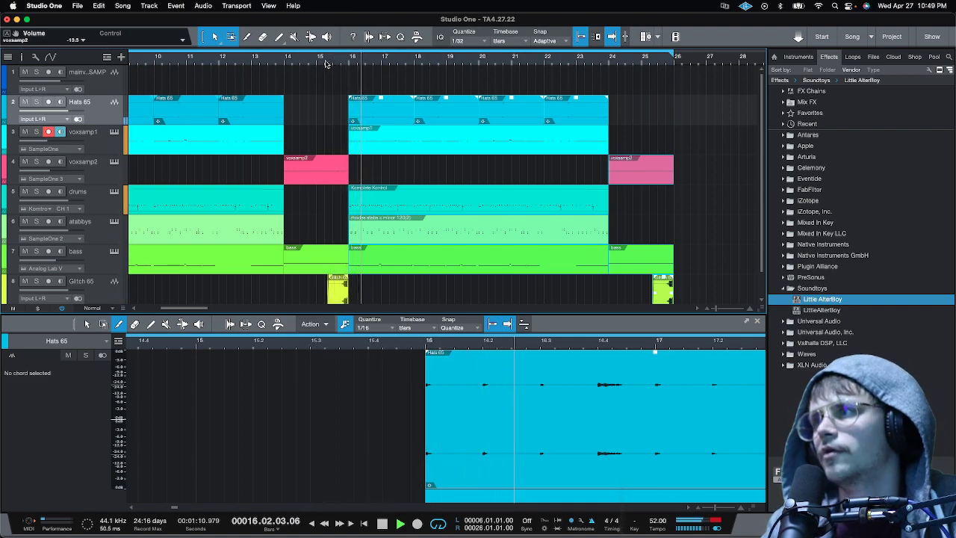
pyautogui.press('space')
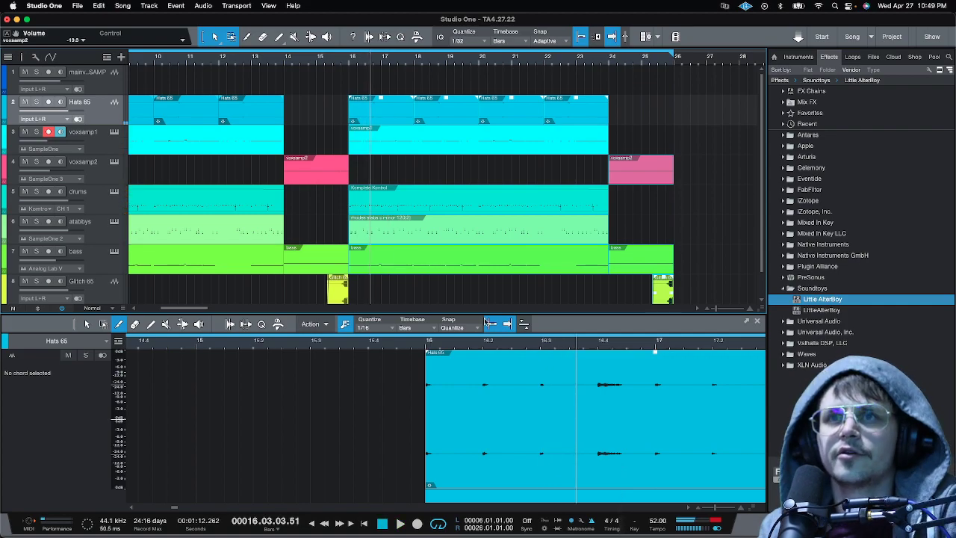
pyautogui.scroll(3, 276, 63)
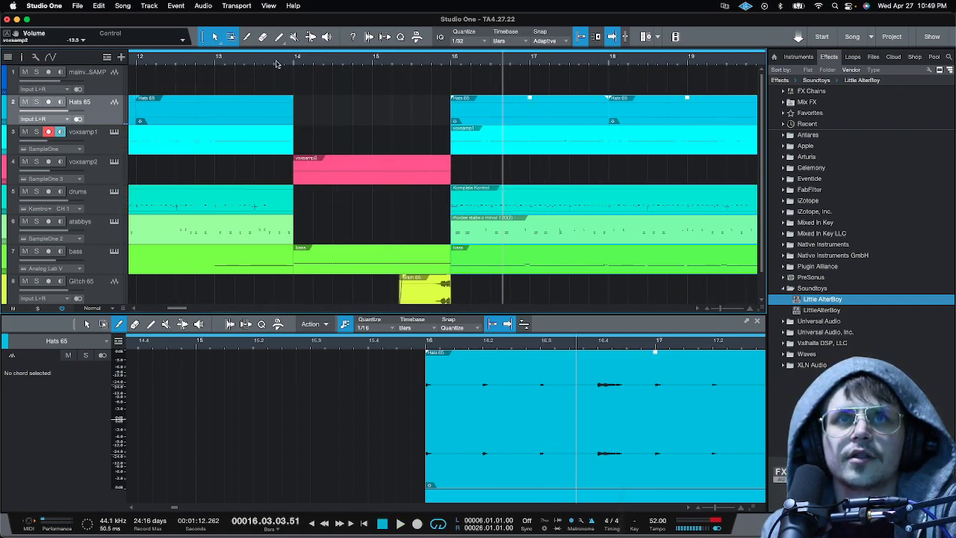
pyautogui.click(213, 62)
pyautogui.press('space')
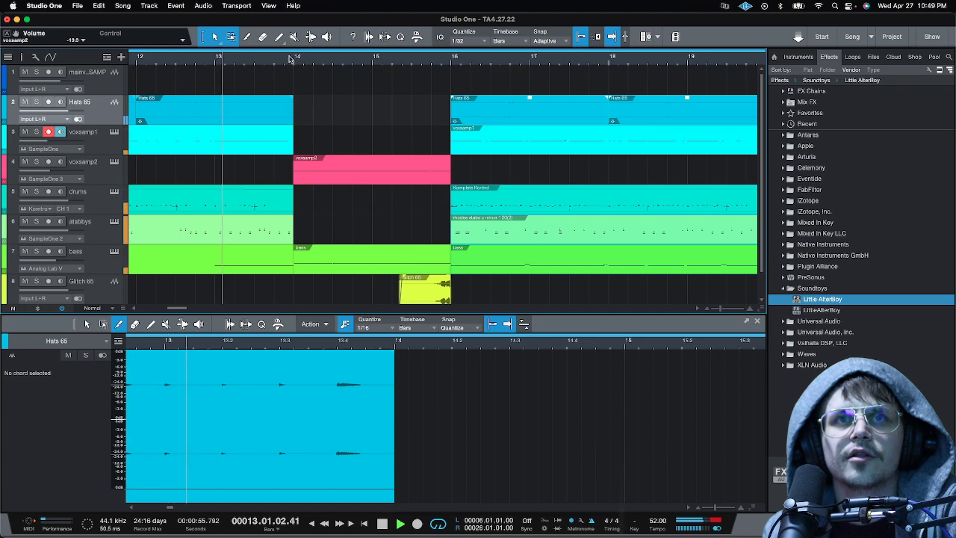
pyautogui.scroll(1, 291, 59)
pyautogui.scroll(1, 291, 60)
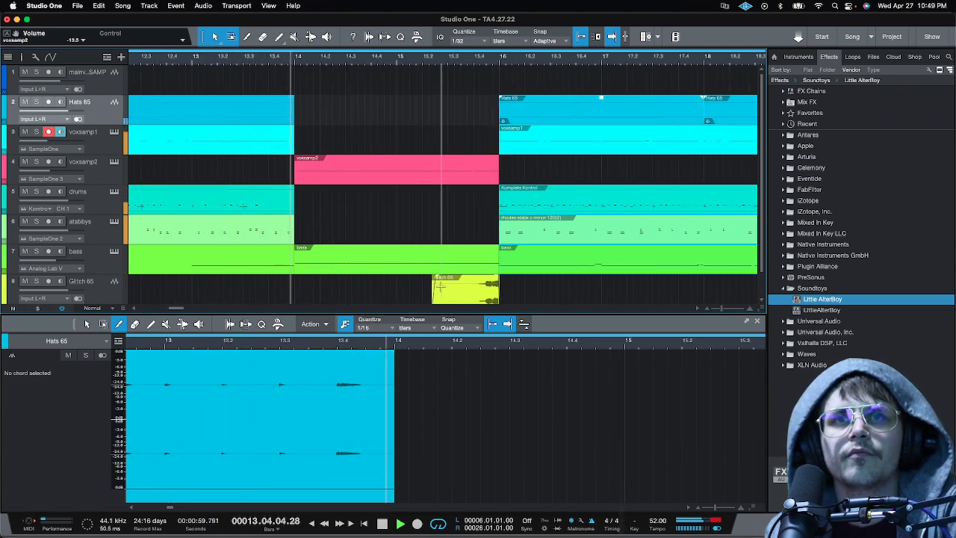
pyautogui.press('space')
# Open the bass part of the first break and extend its first note back to start exactly at bar 14.
pyautogui.click(303, 267)
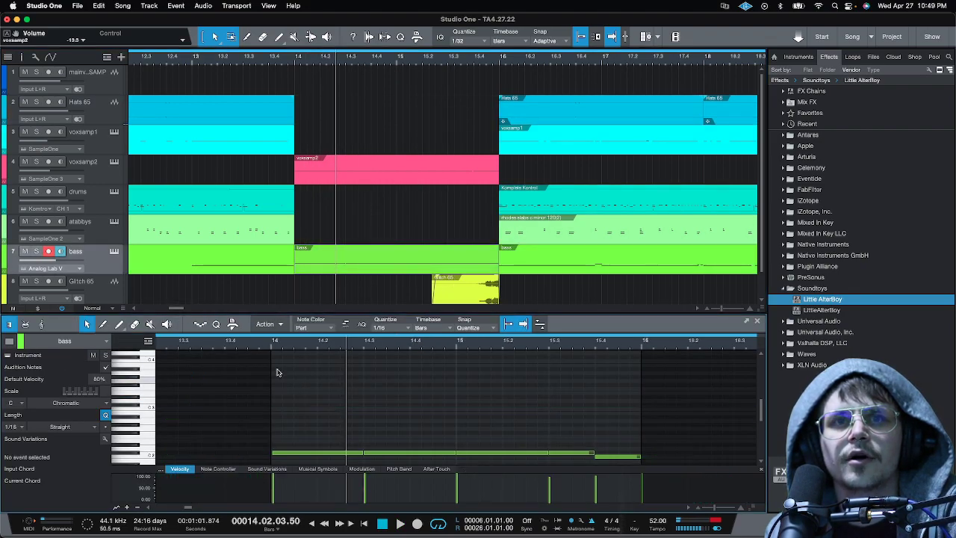
pyautogui.moveTo(271, 345); pyautogui.dragTo(271, 348)
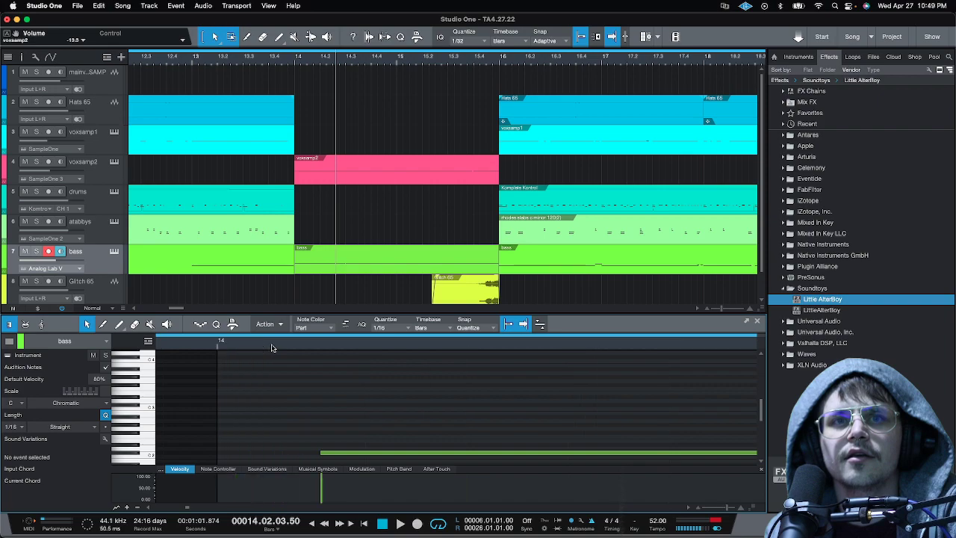
pyautogui.moveTo(321, 454); pyautogui.dragTo(218, 453)
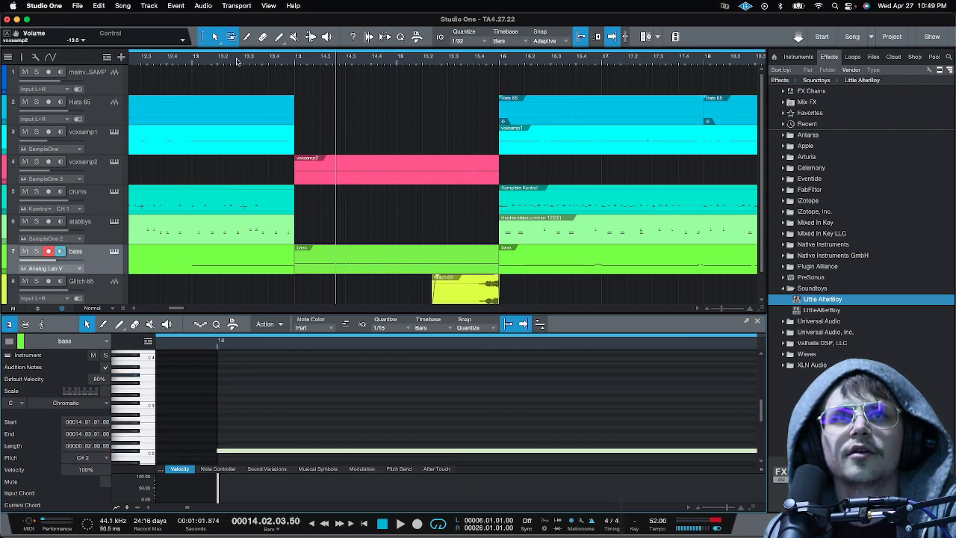
# Play from just before bar 13 through the break and into the repeated main section to check the bass edit.
pyautogui.click(189, 59)
pyautogui.press('space')
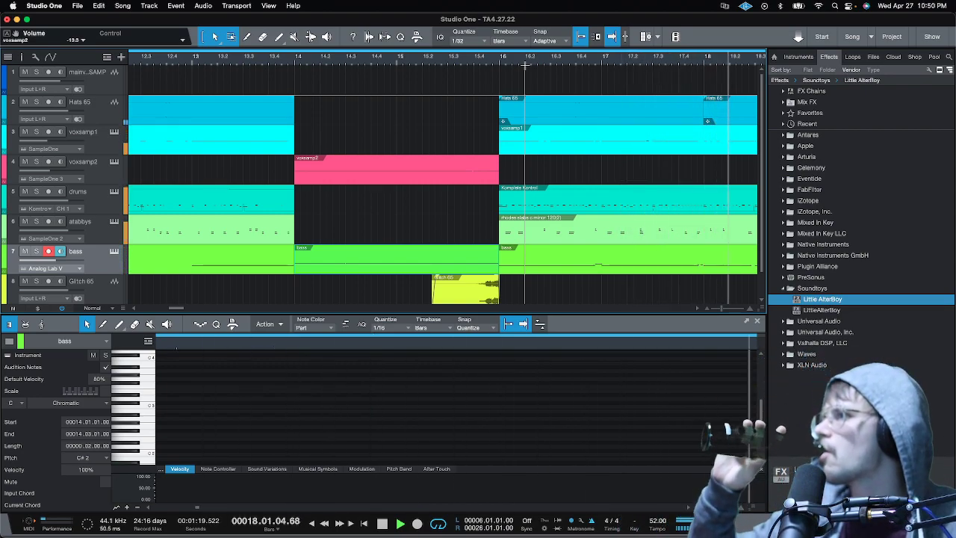
pyautogui.press('space')
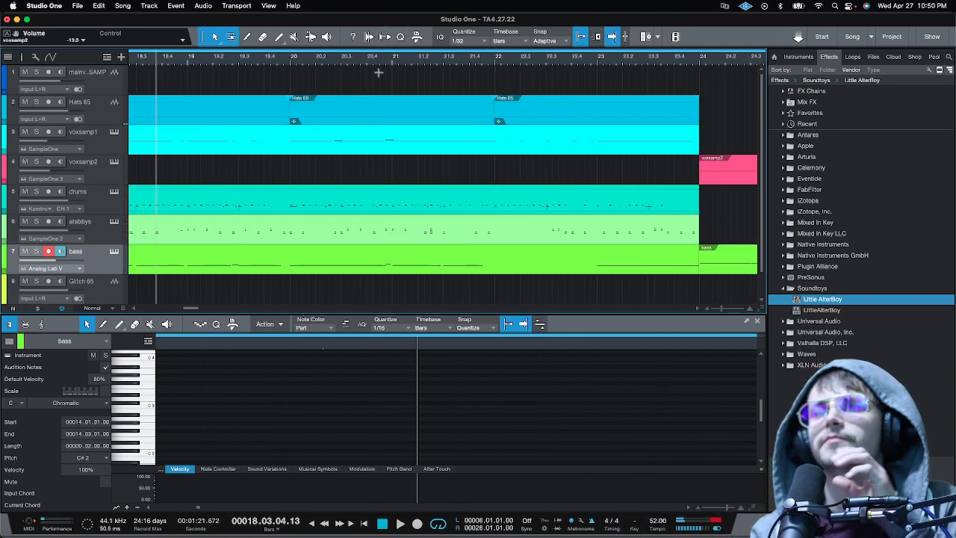
# Add a new instrument track with the Native Instruments FM8 synth and load its Markfour sound.
pyautogui.scroll(-5, 456, 57)
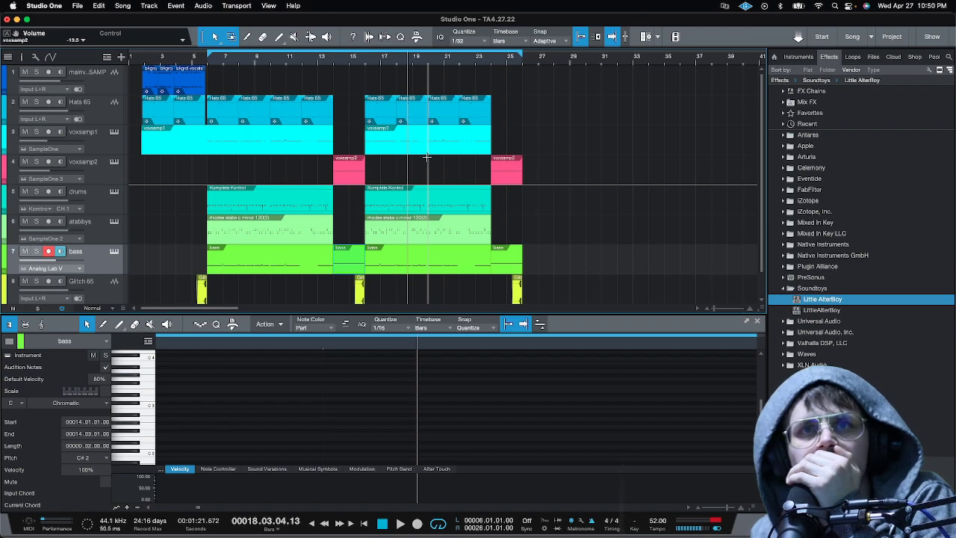
pyautogui.scroll(-1, 427, 156)
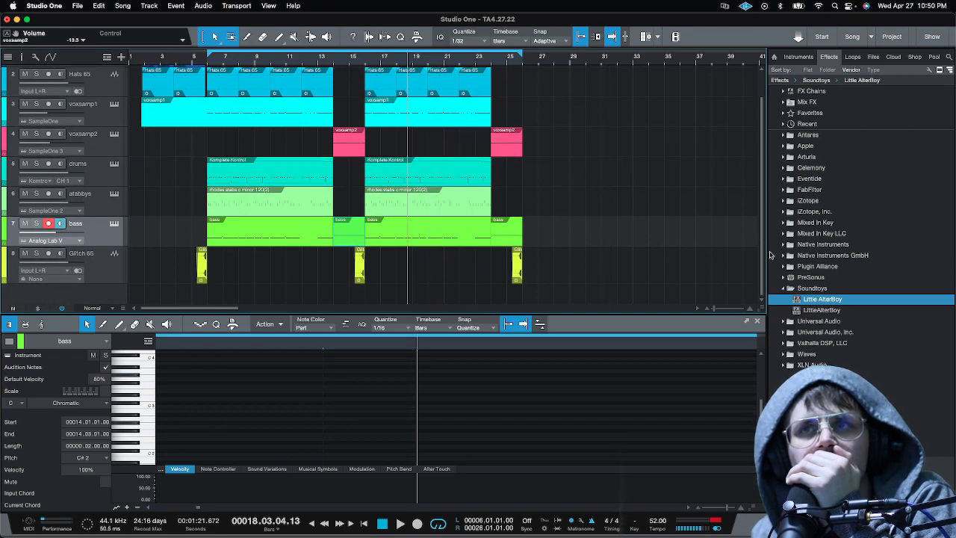
pyautogui.click(783, 290)
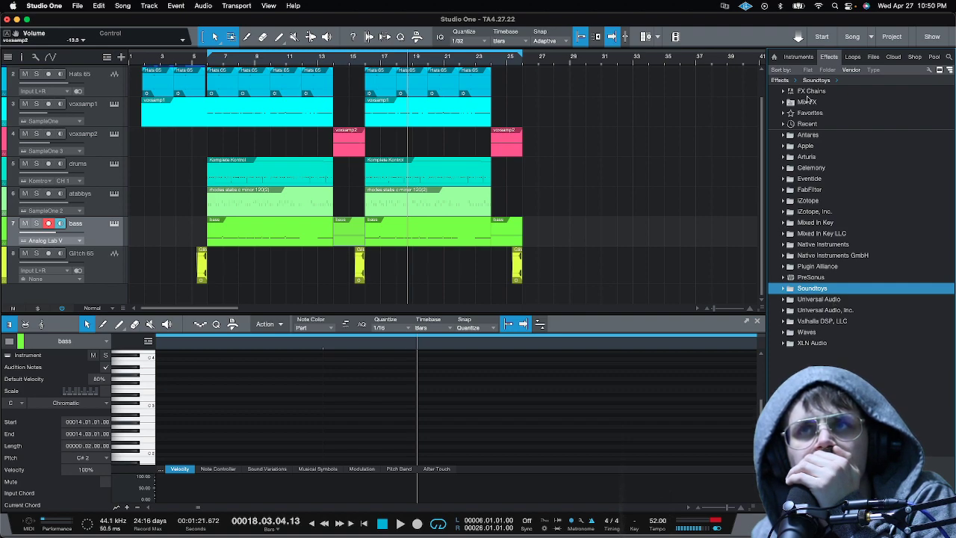
pyautogui.click(797, 59)
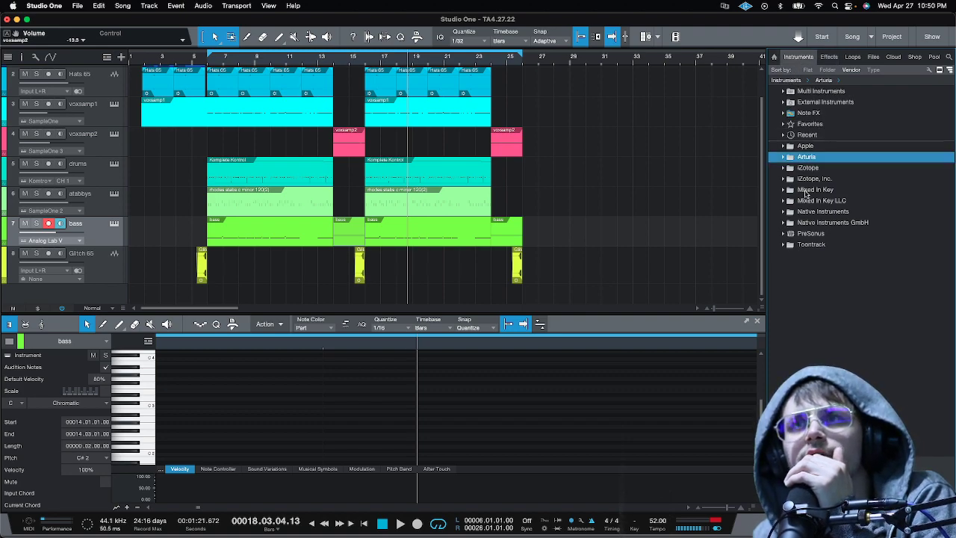
pyautogui.click(784, 168)
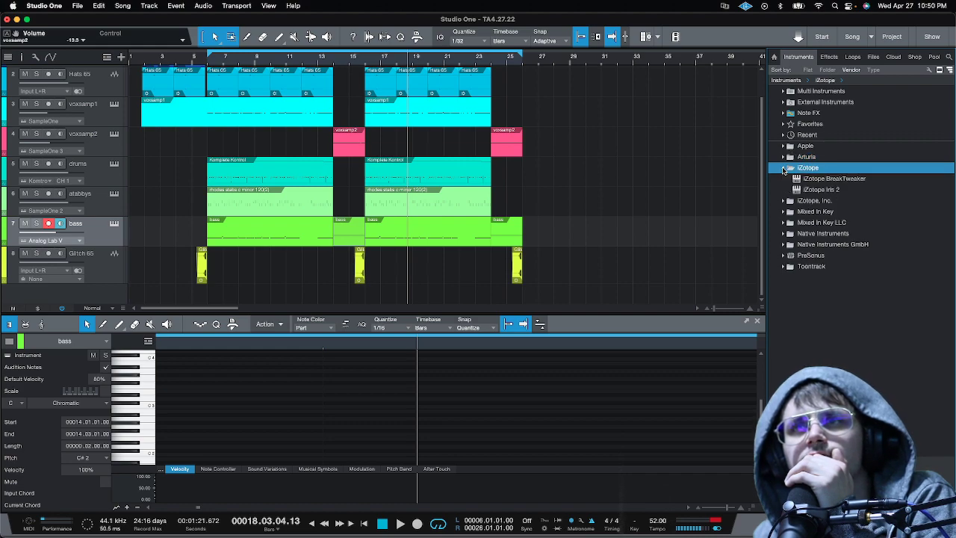
pyautogui.click(783, 169)
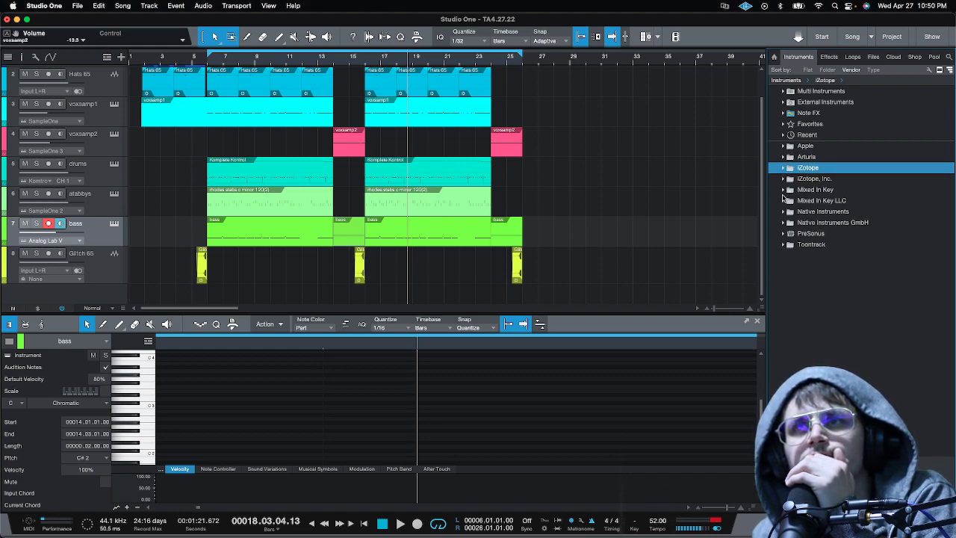
pyautogui.click(784, 212)
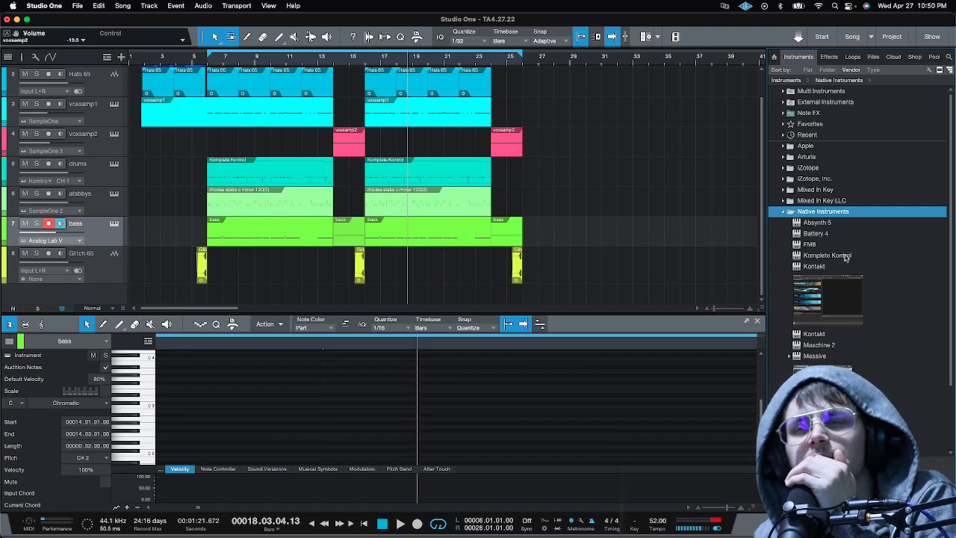
pyautogui.click(810, 246)
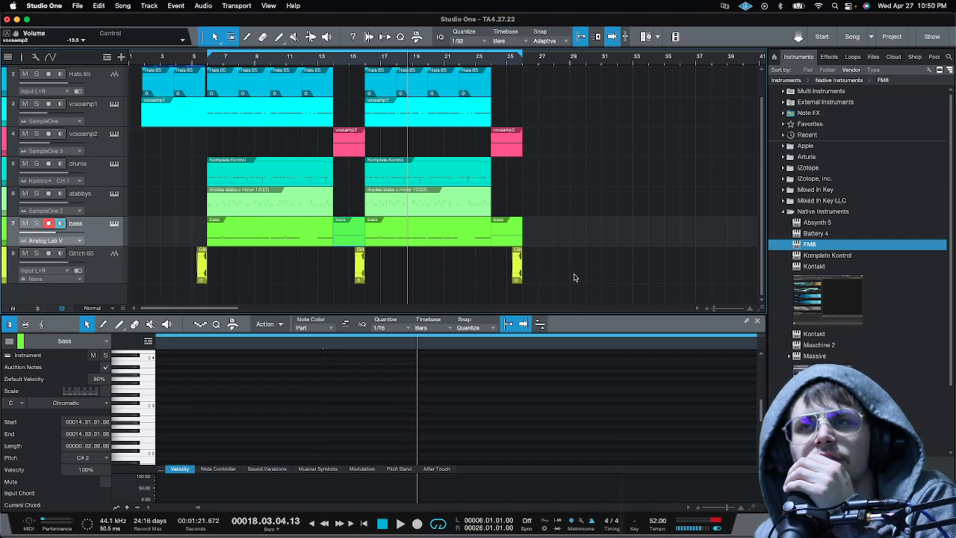
pyautogui.moveTo(573, 277); pyautogui.dragTo(575, 277)
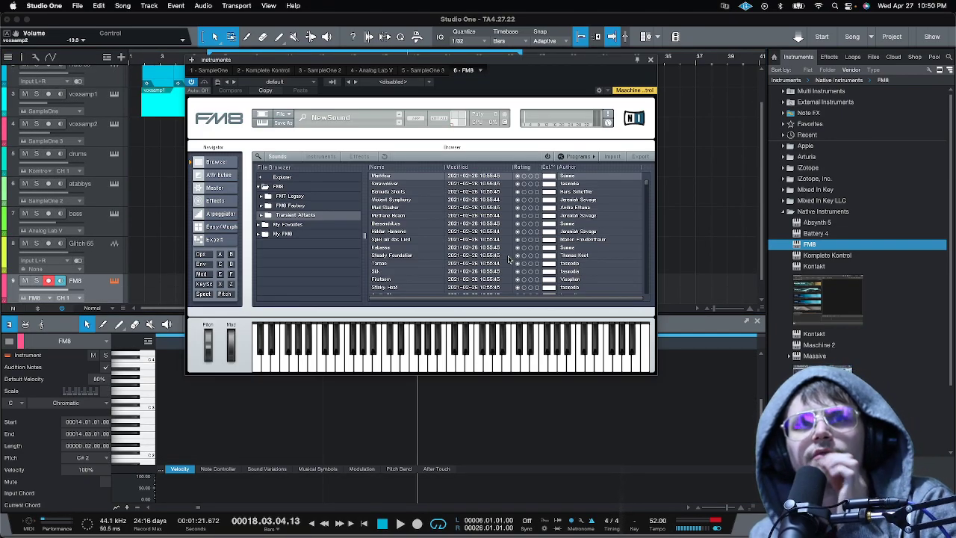
pyautogui.click(401, 122)
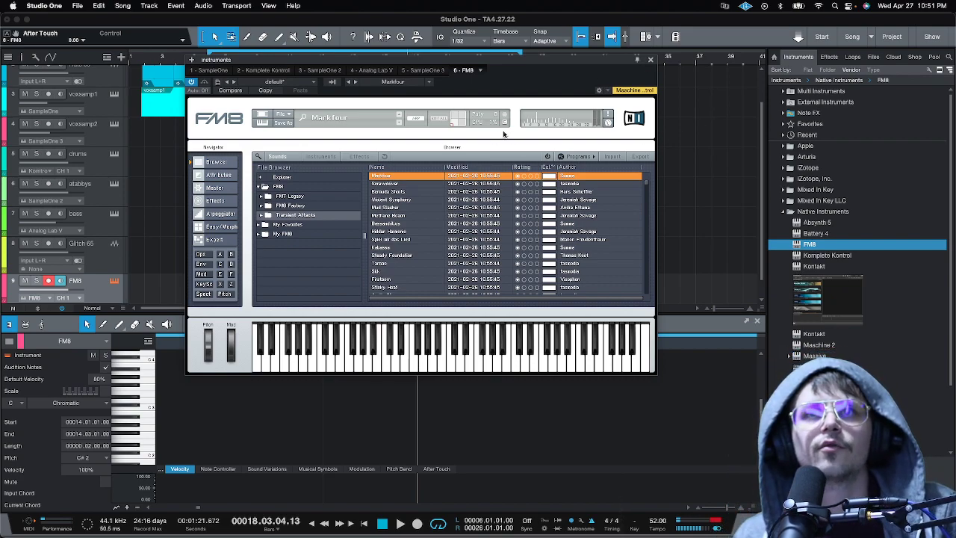
pyautogui.click(649, 60)
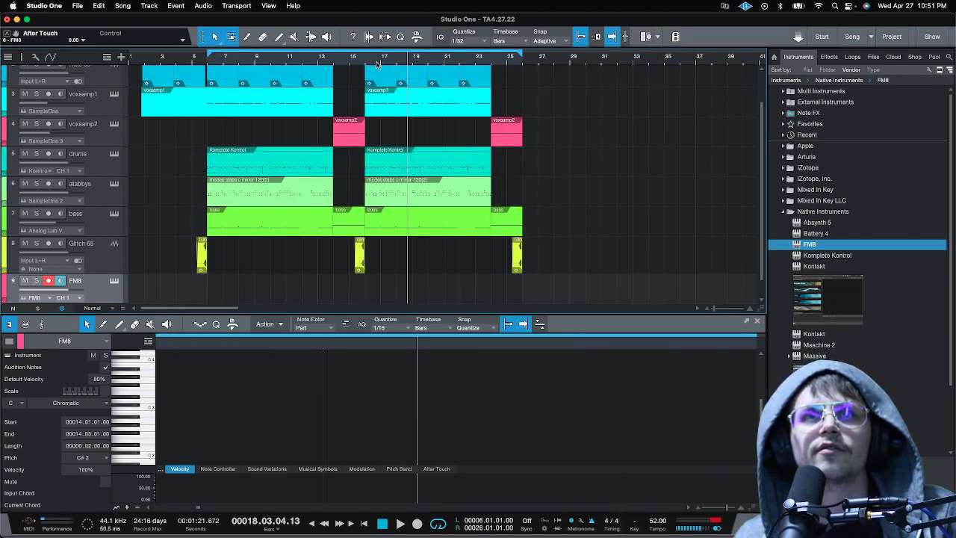
# Record a sustained FM8 part over the repeated main section from bar 16 to bar 24.
pyautogui.click(365, 61)
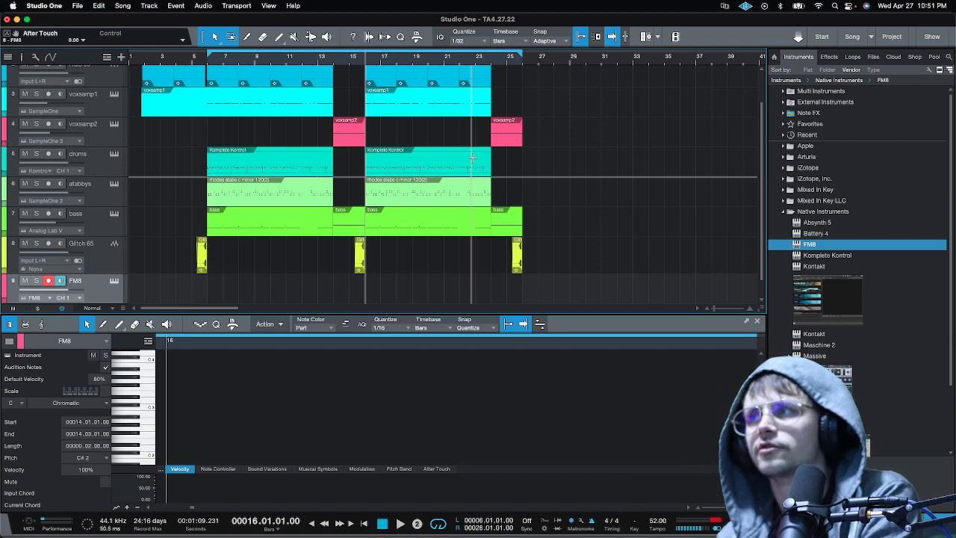
pyautogui.press('KP_Multiply')
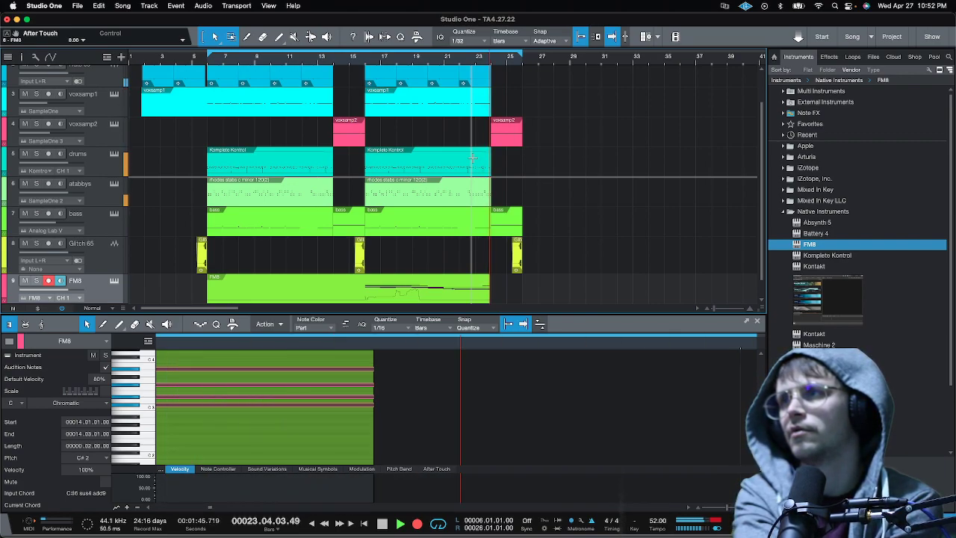
pyautogui.press('space')
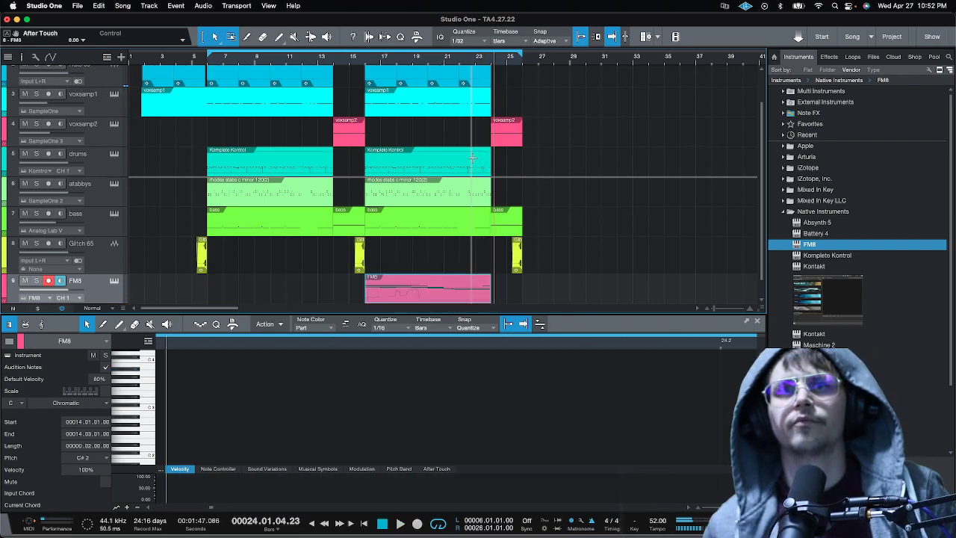
# Delete the short stray E3 note near 21.3 from the recorded FM8 part.
pyautogui.click(430, 296)
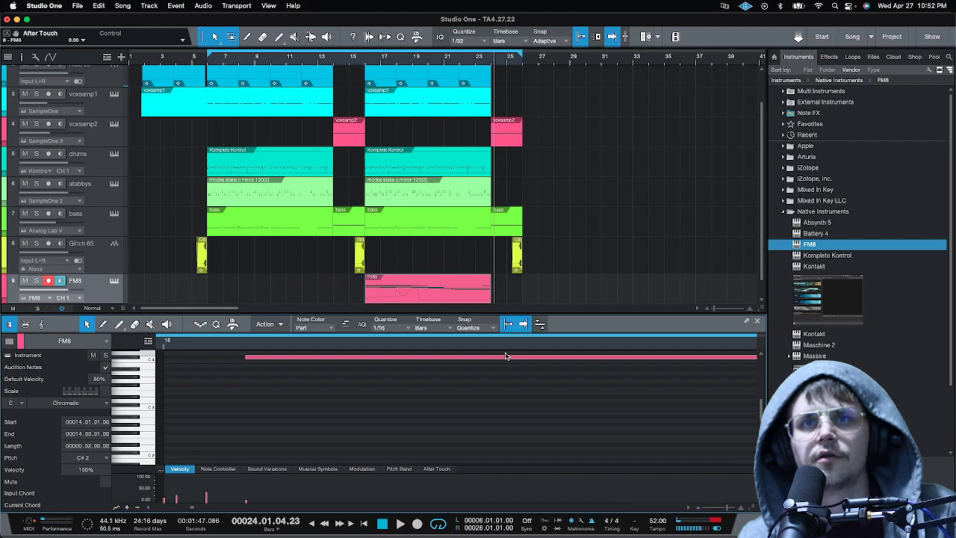
pyautogui.scroll(-5, 506, 356)
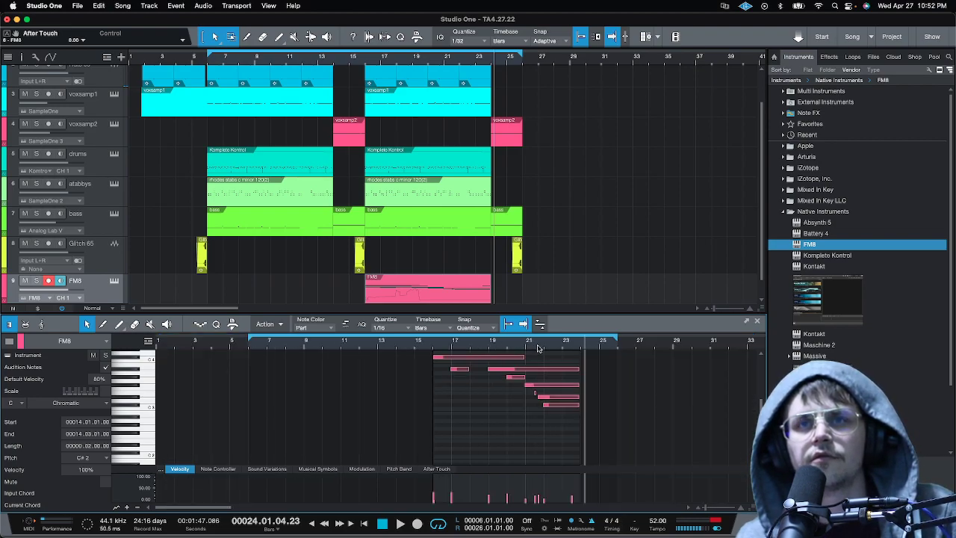
pyautogui.scroll(8, 537, 347)
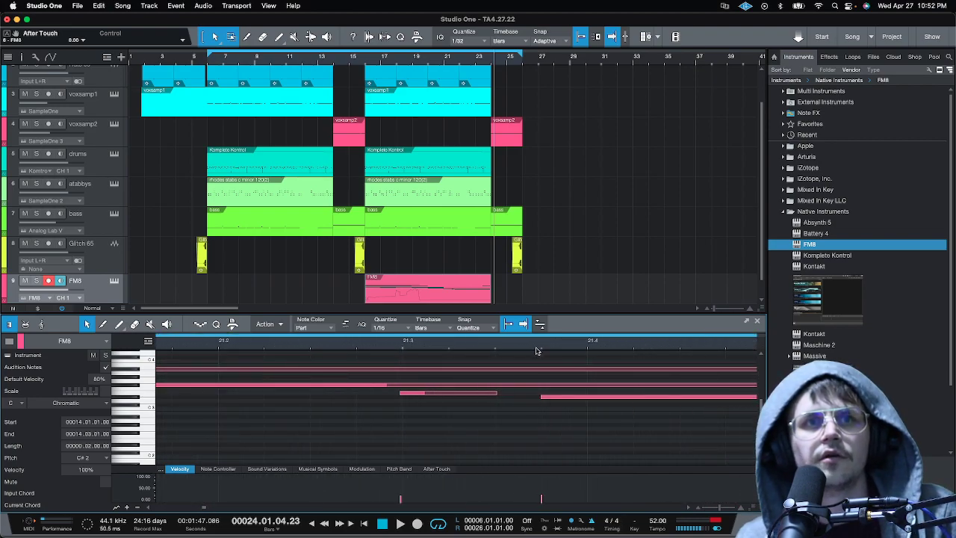
pyautogui.click(426, 395)
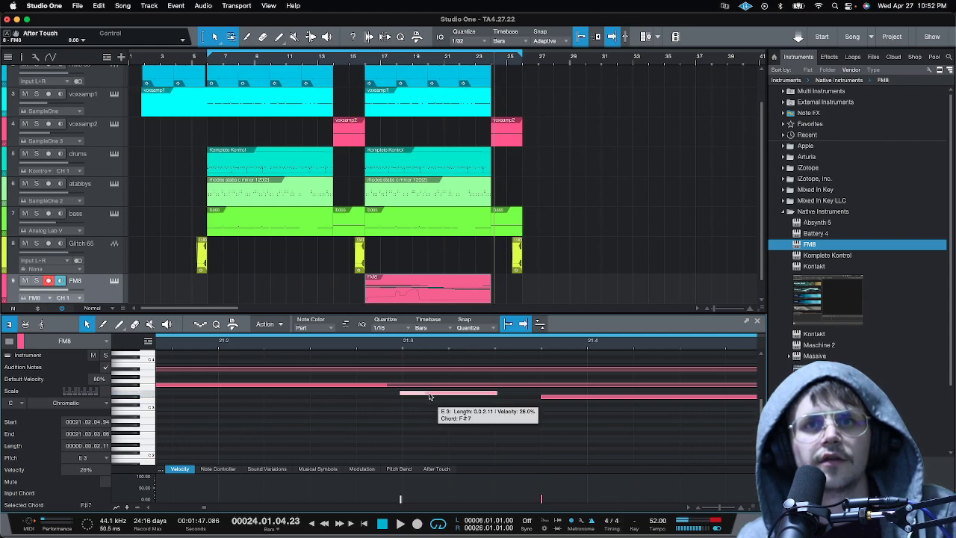
pyautogui.scroll(-8, 536, 347)
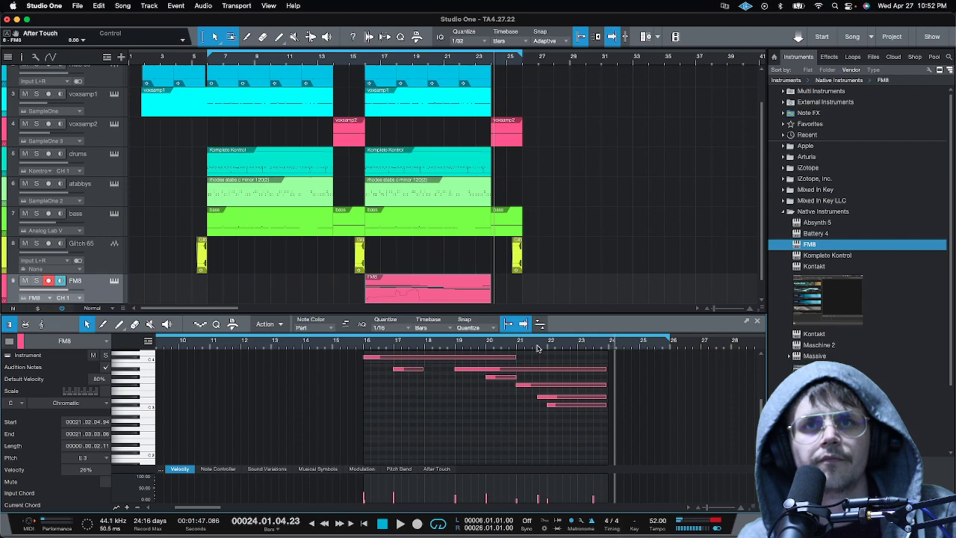
# Play the repeat from bar 16 and insert the FabFilter Pro-Q 3 effect on the FM8 track.
pyautogui.scroll(3, 381, 351)
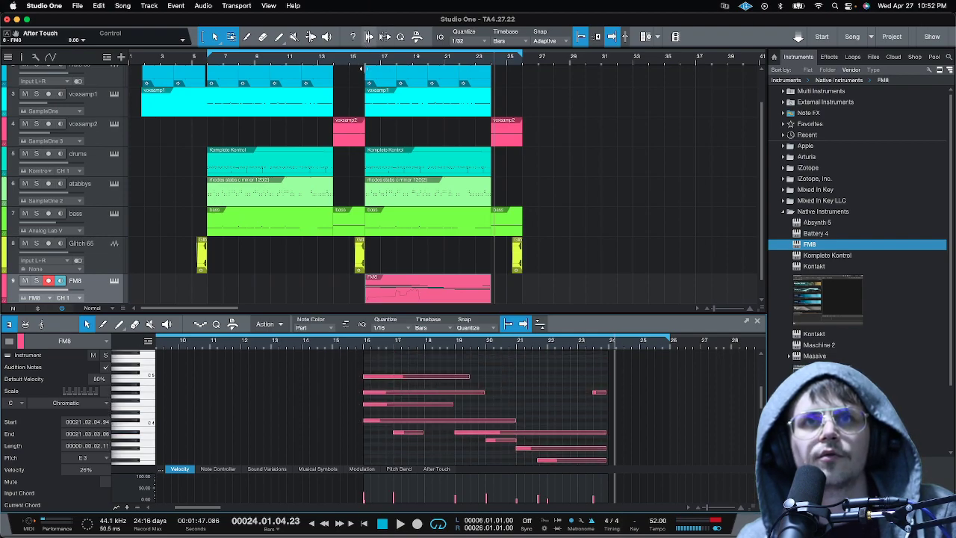
pyautogui.click(361, 57)
pyautogui.press('space')
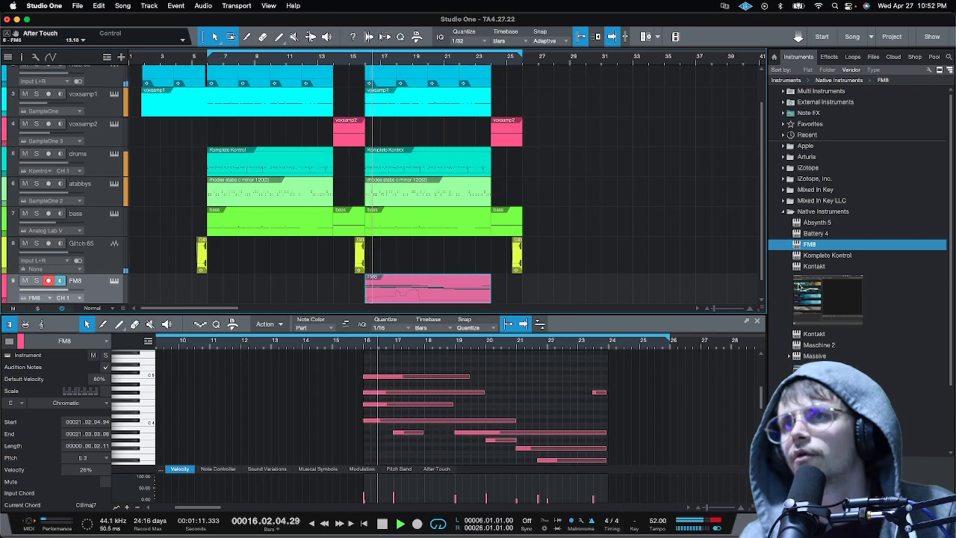
pyautogui.click(814, 211)
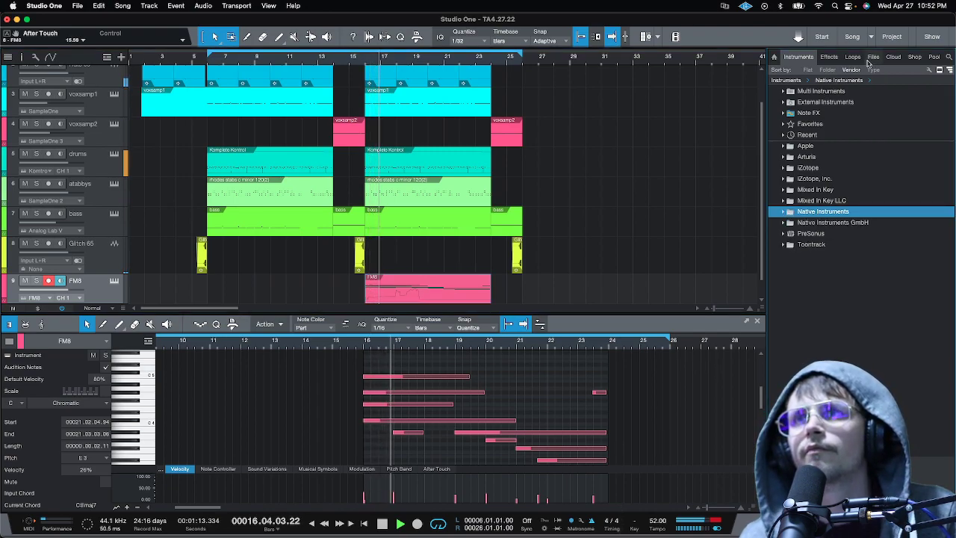
pyautogui.click(828, 57)
pyautogui.click(810, 276)
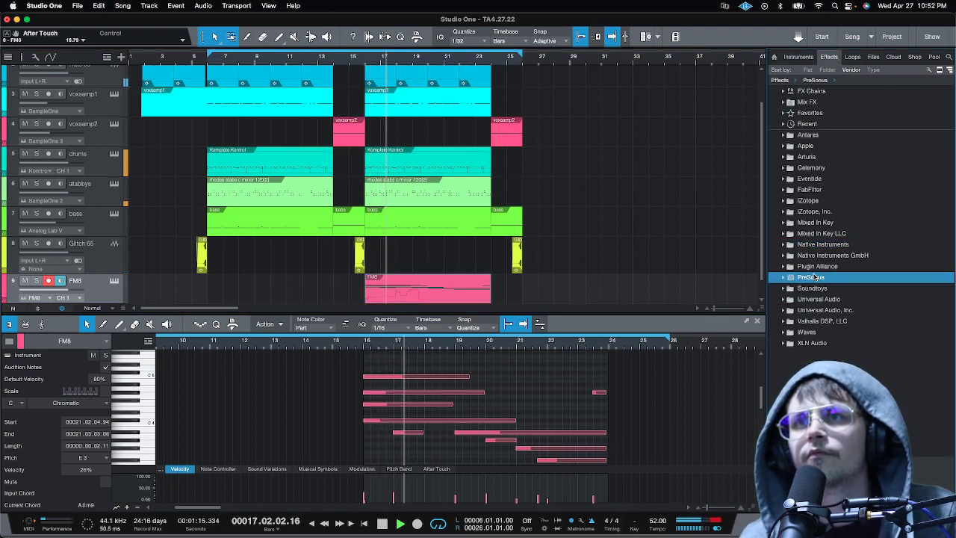
pyautogui.click(809, 190)
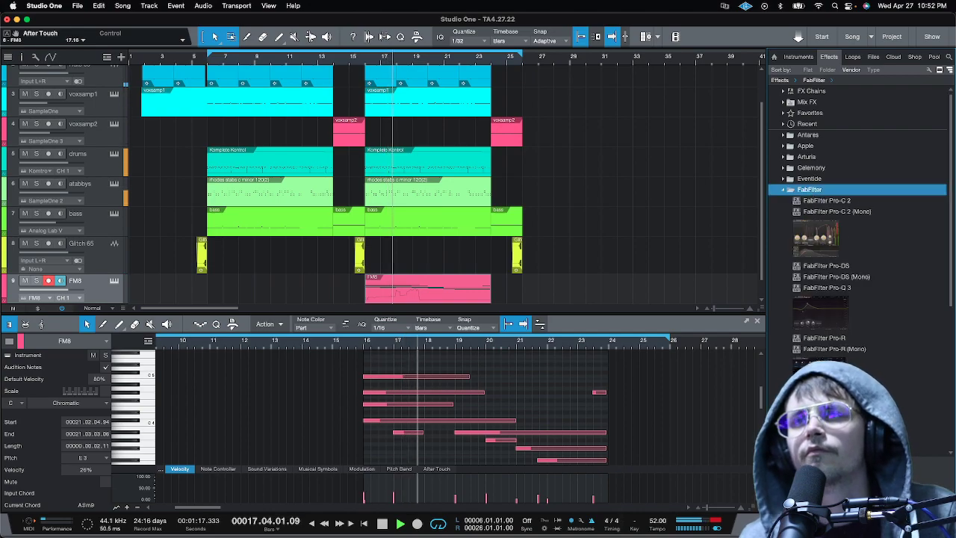
pyautogui.click(823, 318)
pyautogui.moveTo(823, 318); pyautogui.dragTo(75, 287)
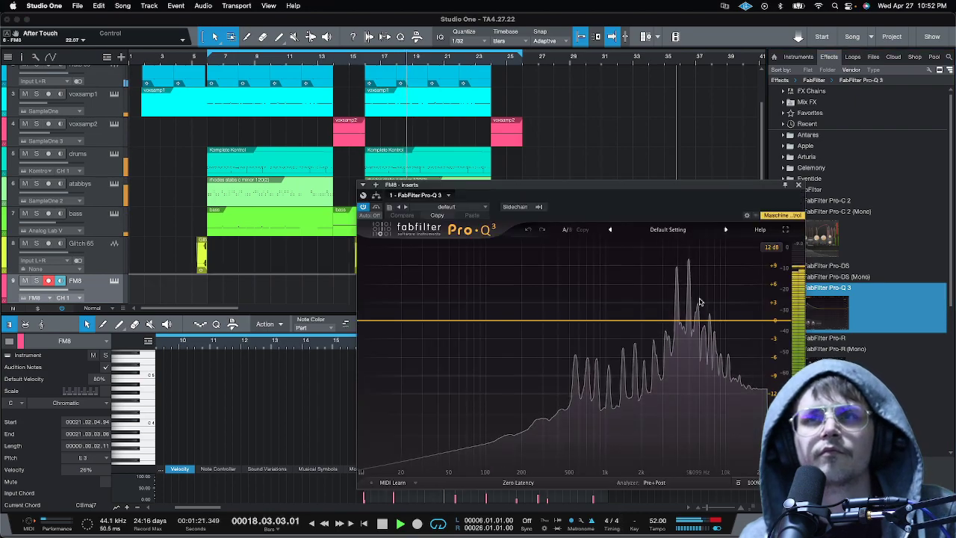
# Add a 12 dB/oct High Cut band to the FM8 equalizer, with its cutoff at about 2921 Hz.
pyautogui.moveTo(694, 321); pyautogui.dragTo(713, 374)
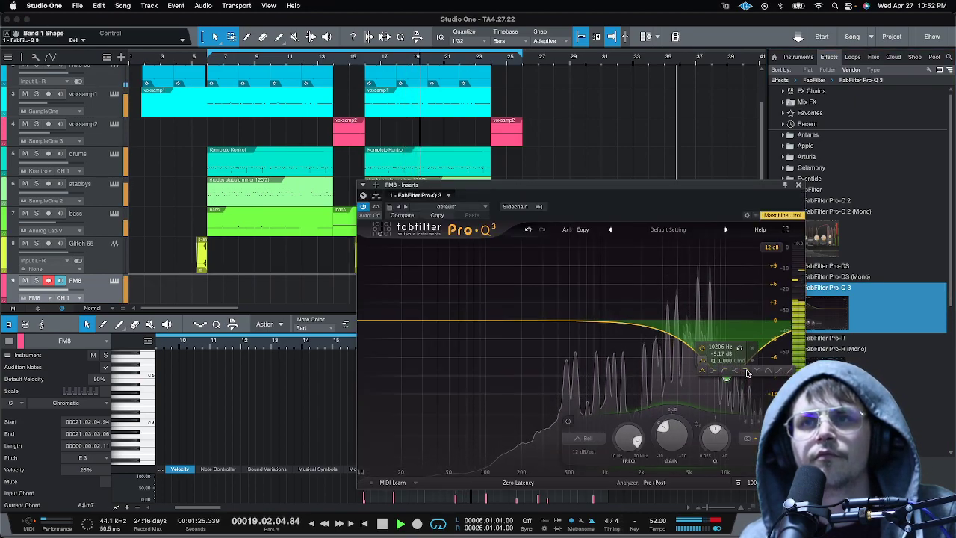
pyautogui.click(747, 371)
pyautogui.moveTo(728, 325); pyautogui.dragTo(708, 330)
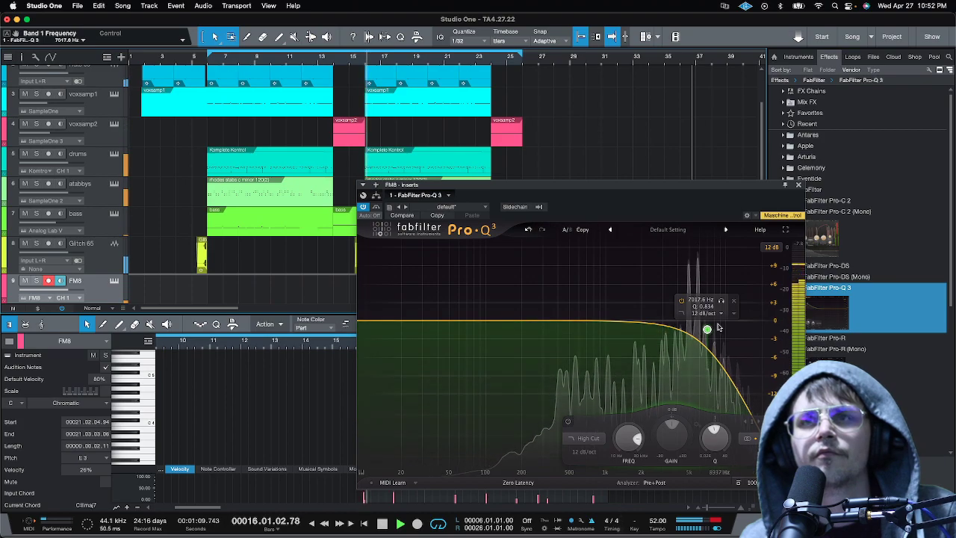
pyautogui.moveTo(706, 329); pyautogui.dragTo(689, 329)
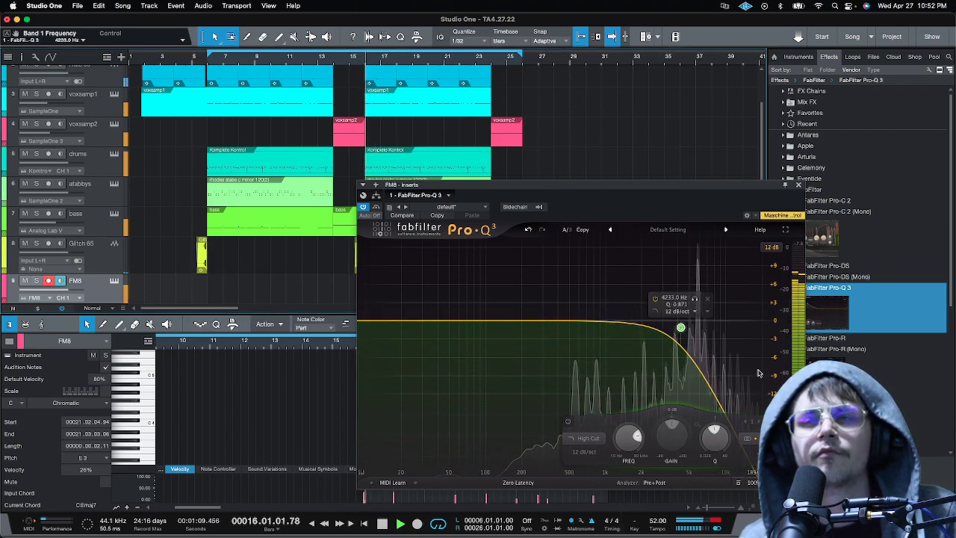
pyautogui.moveTo(680, 327); pyautogui.dragTo(661, 326)
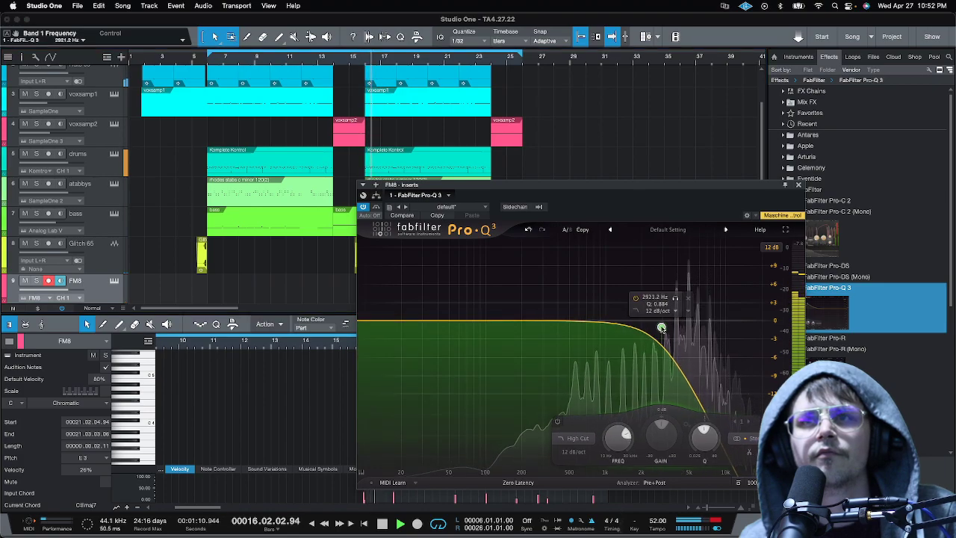
pyautogui.click(798, 185)
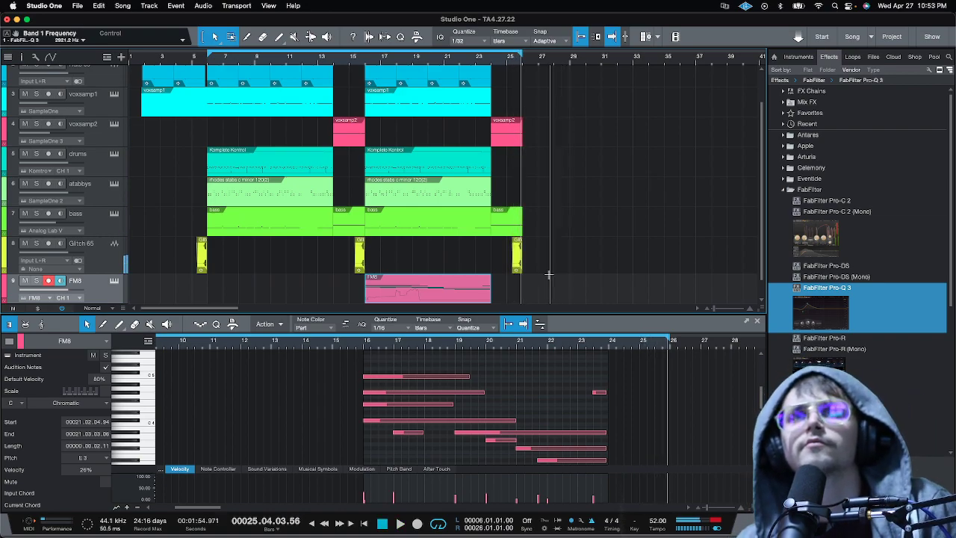
# Duplicate the bar 16 to 26 section so the copy starts at bar 26, and delete the copied FM8 part.
pyautogui.scroll(-1, 549, 275)
pyautogui.moveTo(546, 282); pyautogui.dragTo(368, 35)
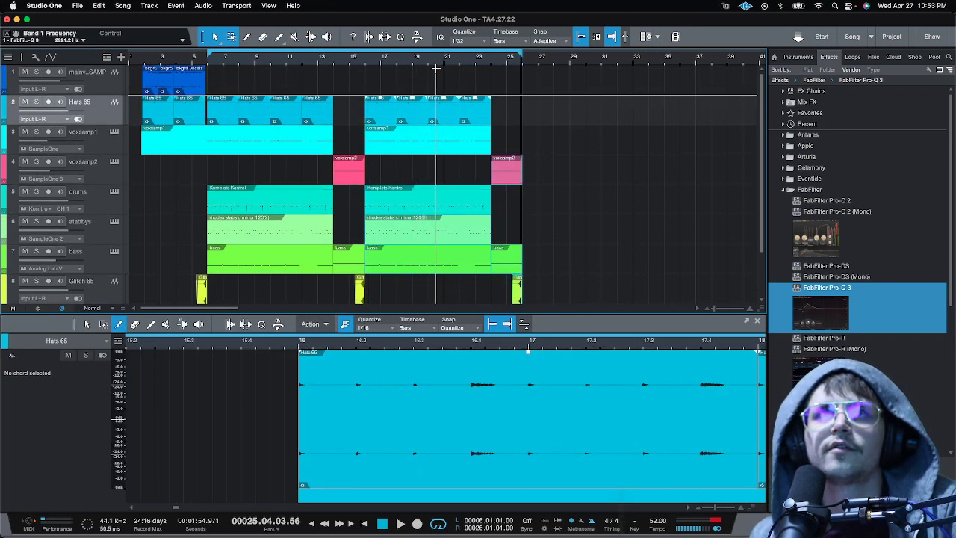
pyautogui.press('d')
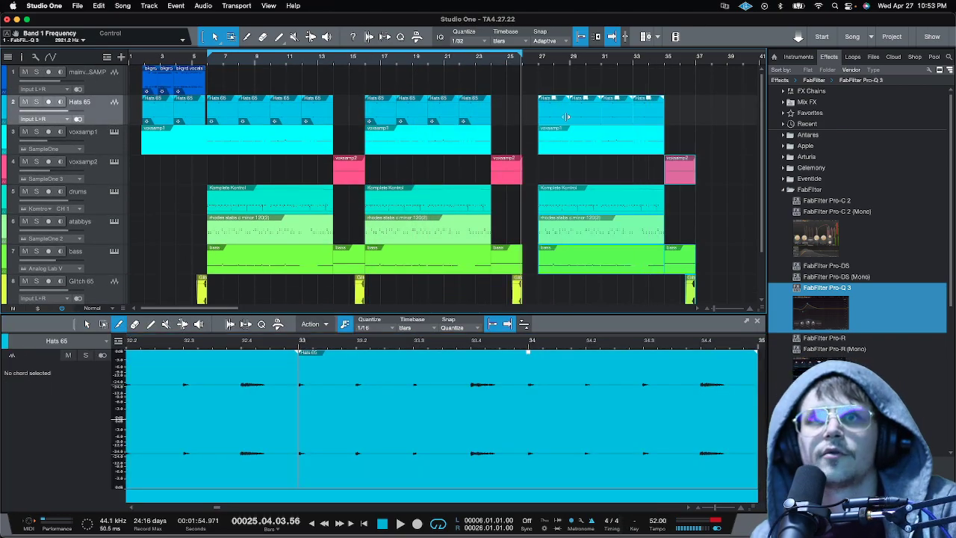
pyautogui.moveTo(551, 114); pyautogui.dragTo(546, 114)
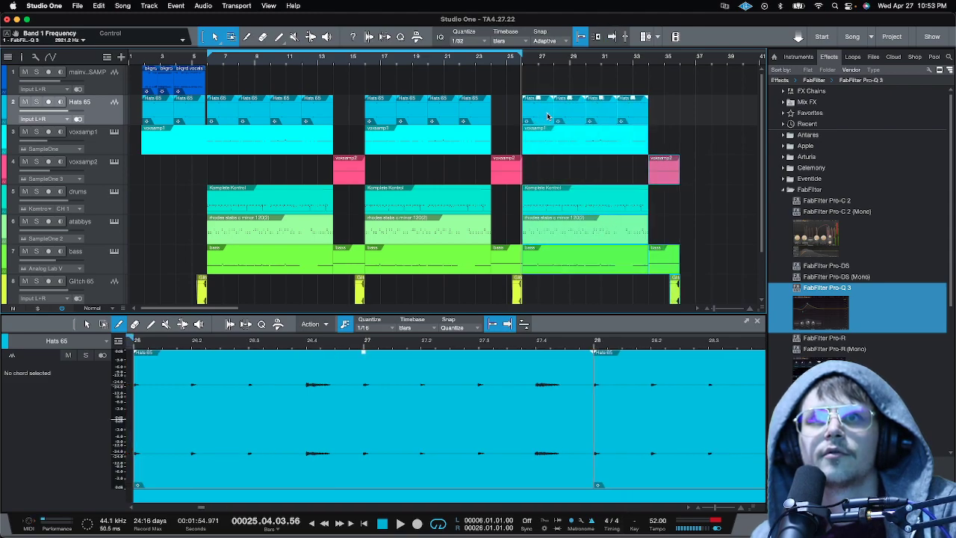
pyautogui.scroll(-2, 588, 214)
pyautogui.click(584, 278)
pyautogui.press('Delete')
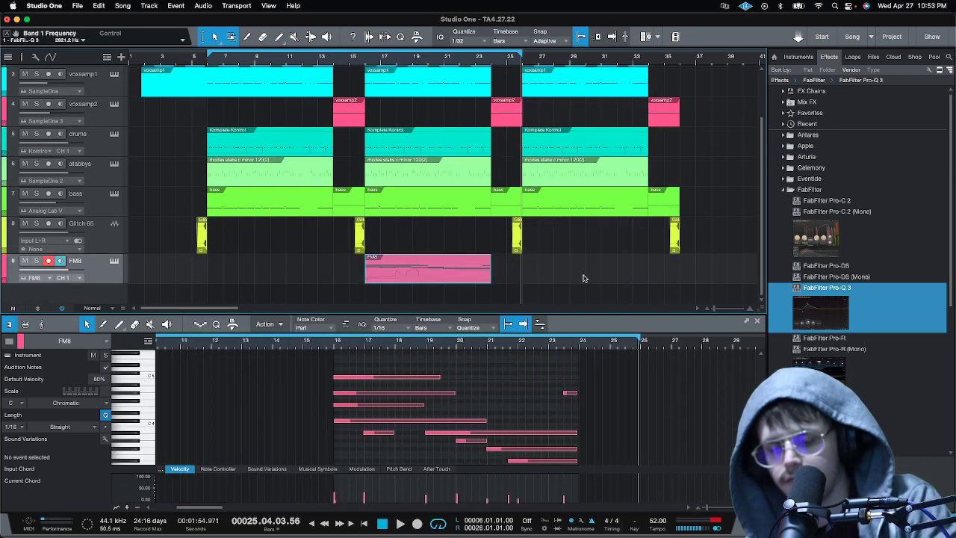
pyautogui.click(785, 190)
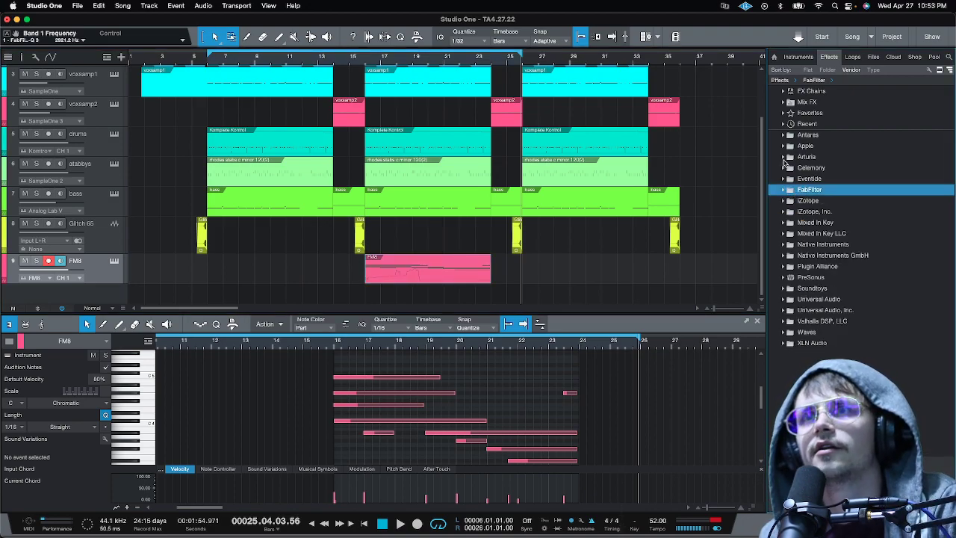
pyautogui.click(783, 157)
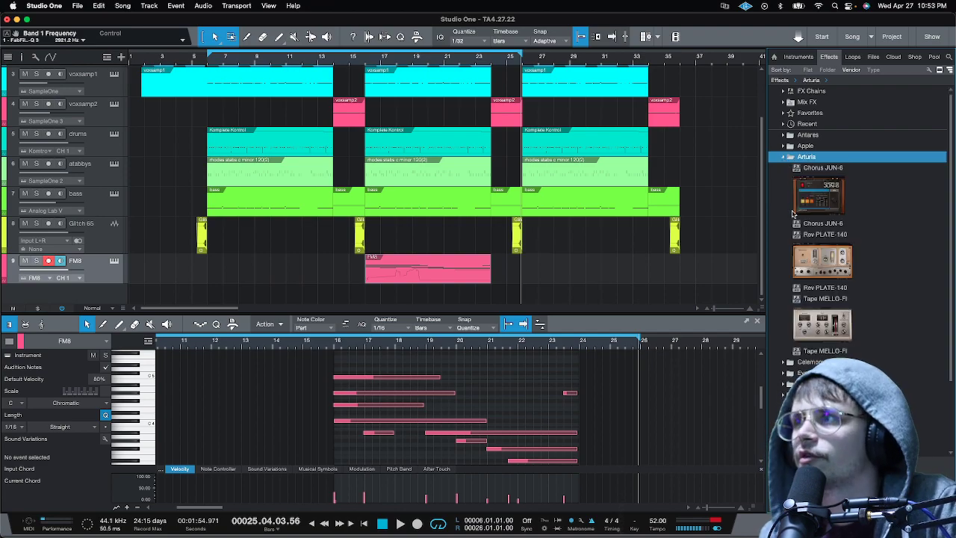
pyautogui.click(782, 158)
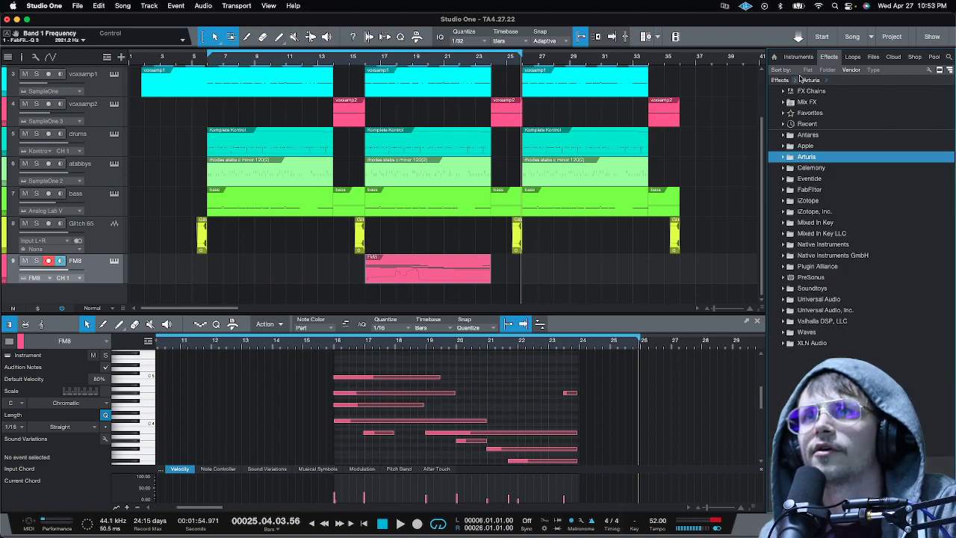
# Add a new instrument track with the Native Instruments Komplete Kontrol plug-in below the FM8 track.
pyautogui.click(801, 58)
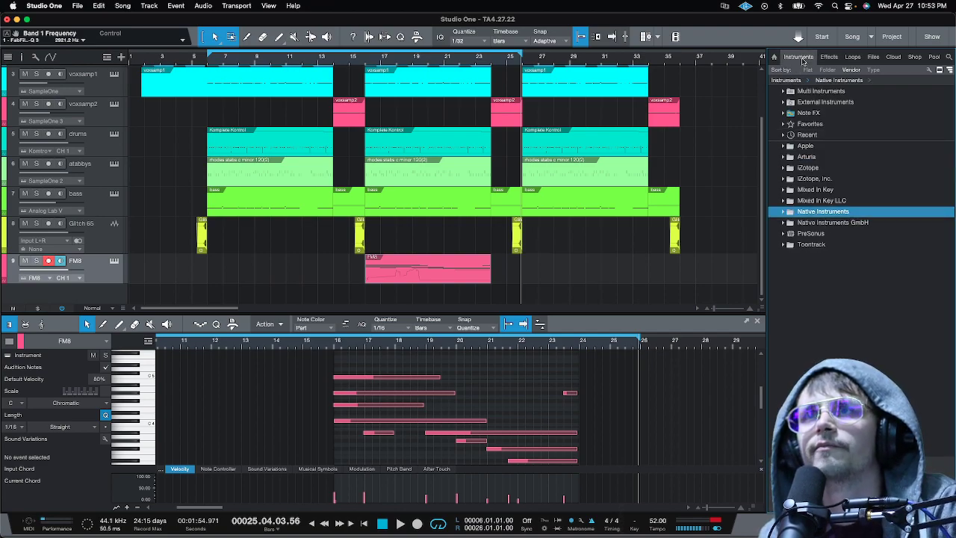
pyautogui.click(784, 157)
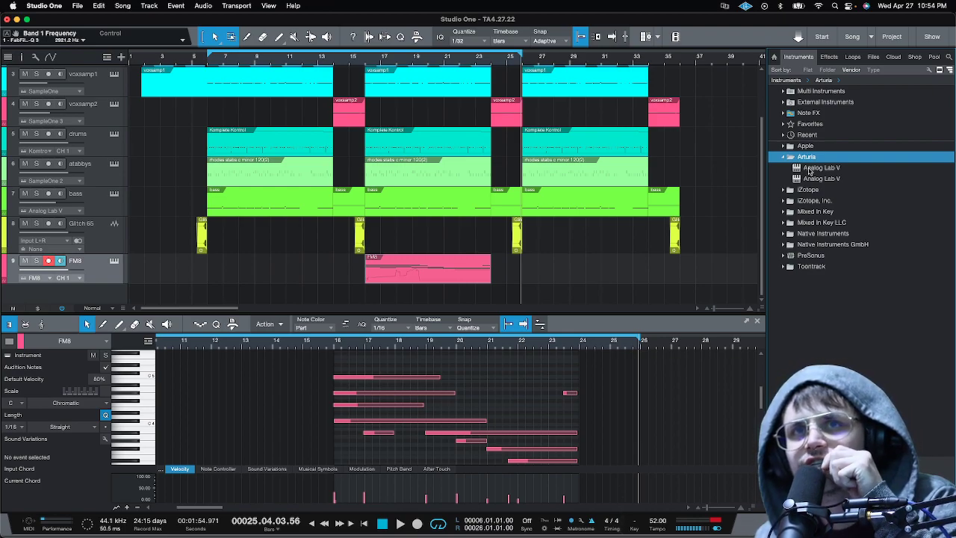
pyautogui.click(809, 168)
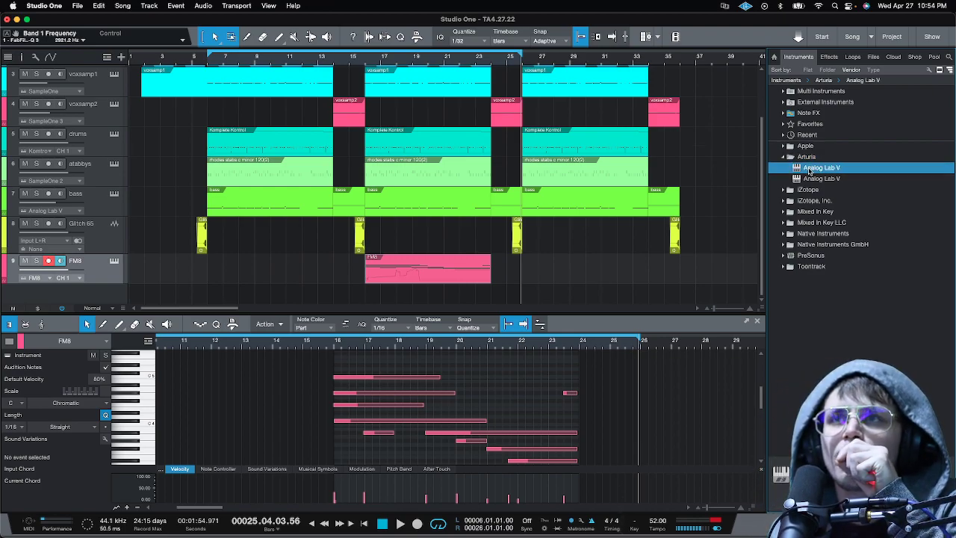
pyautogui.click(784, 157)
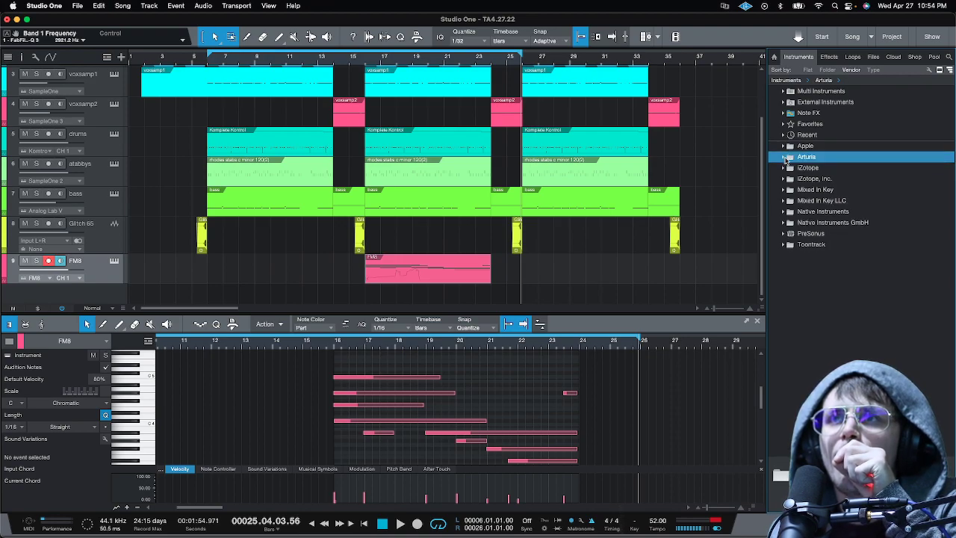
pyautogui.click(800, 213)
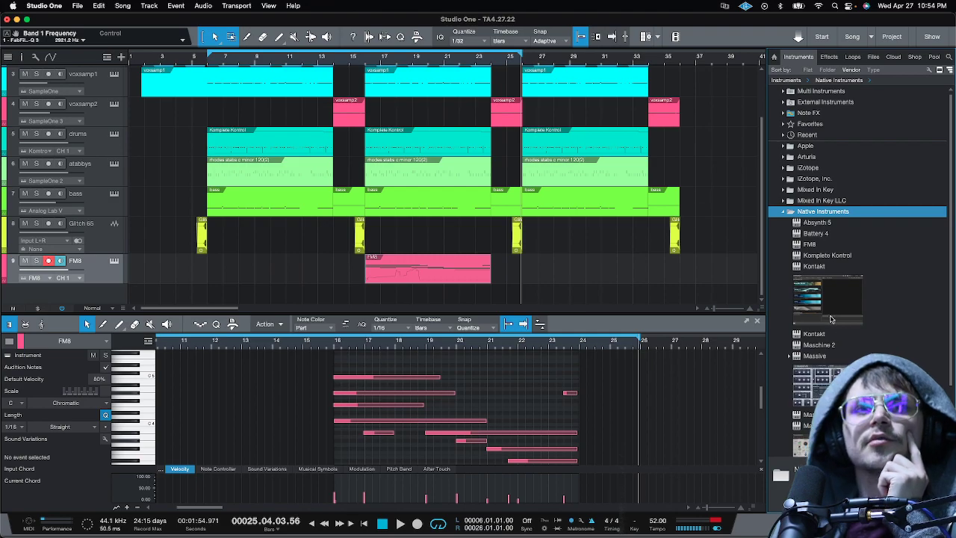
pyautogui.click(825, 255)
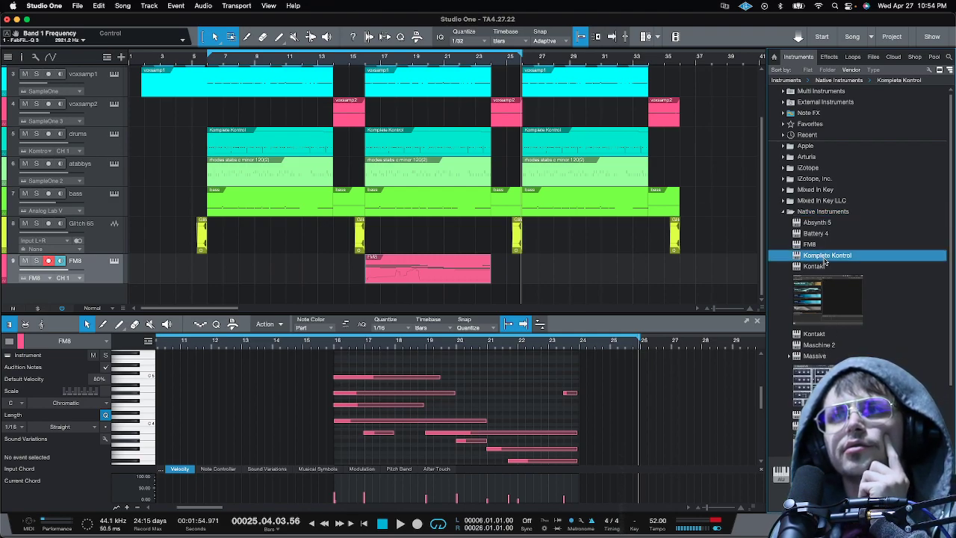
pyautogui.moveTo(231, 299); pyautogui.dragTo(233, 297)
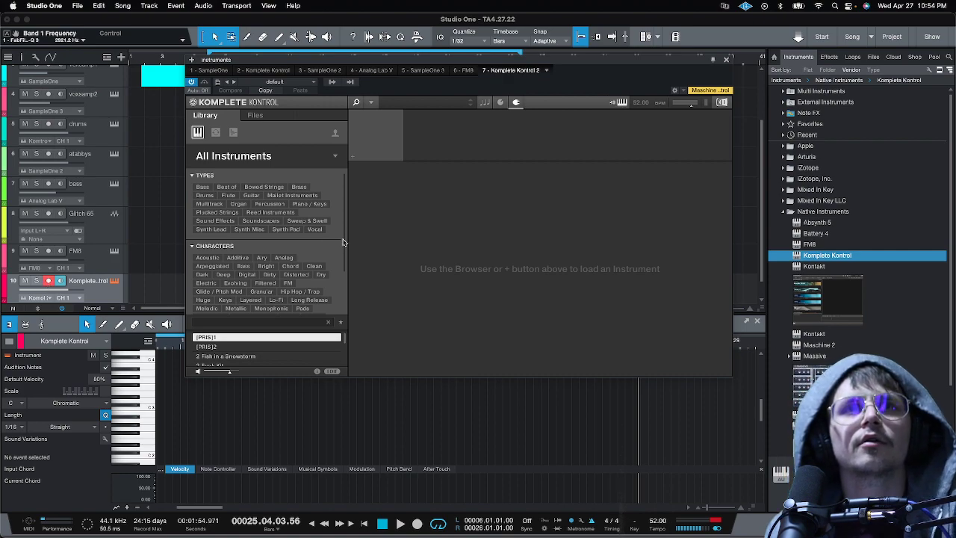
# Filter the Komplete Kontrol library to the Synth Lead type and load a preset from the results.
pyautogui.scroll(-5, 288, 267)
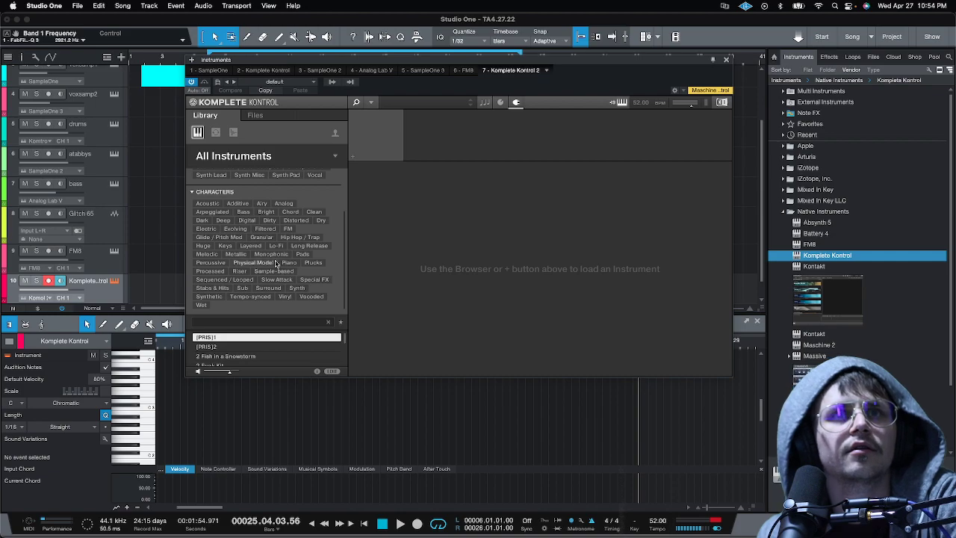
pyautogui.scroll(5, 288, 263)
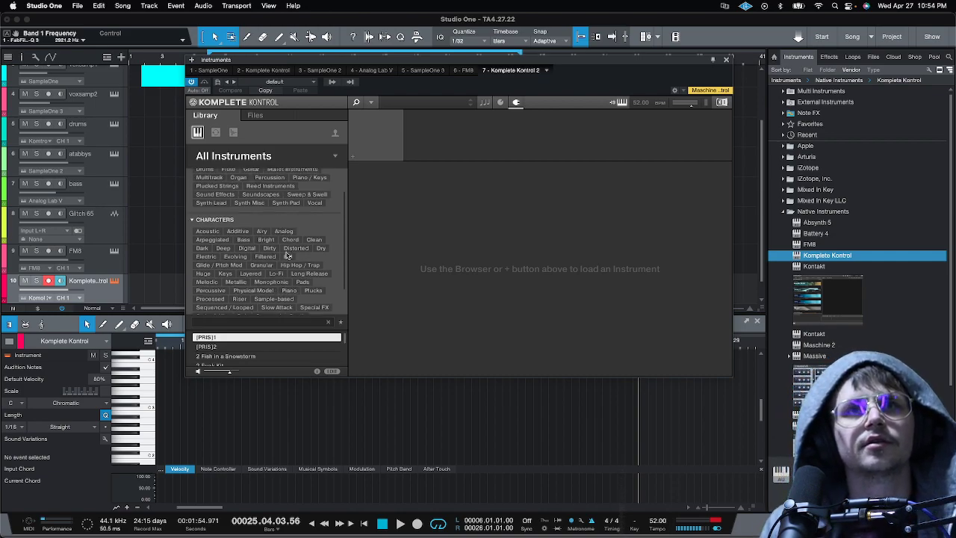
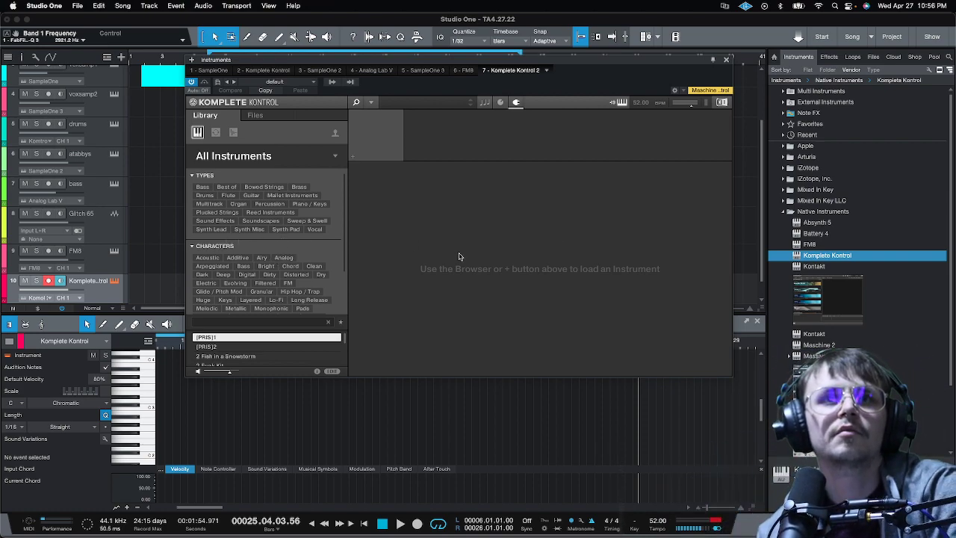
pyautogui.click(211, 229)
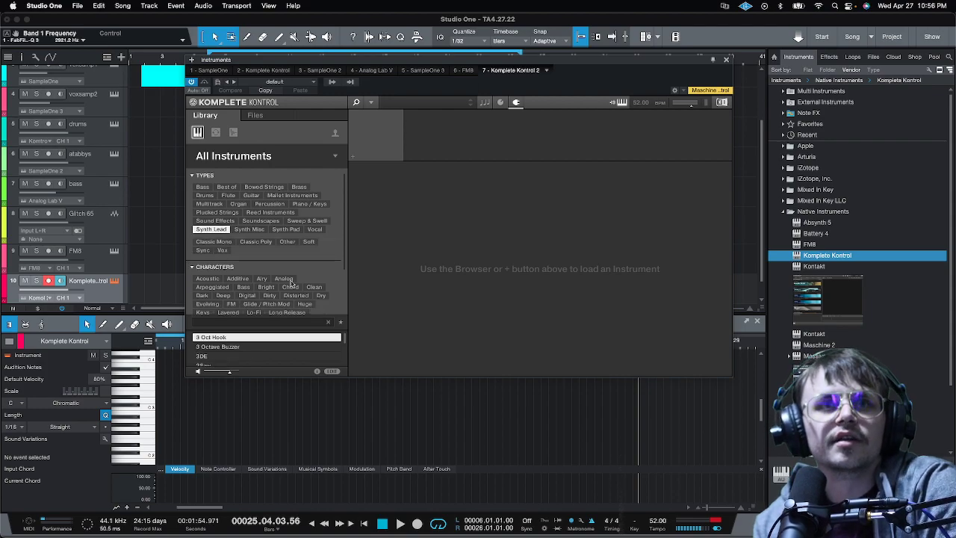
pyautogui.scroll(-5, 246, 350)
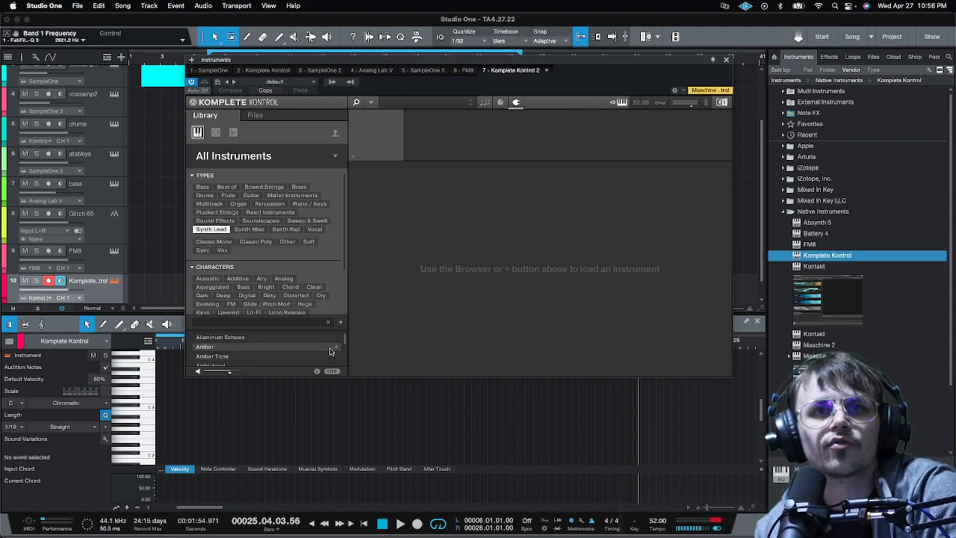
pyautogui.scroll(-5, 284, 351)
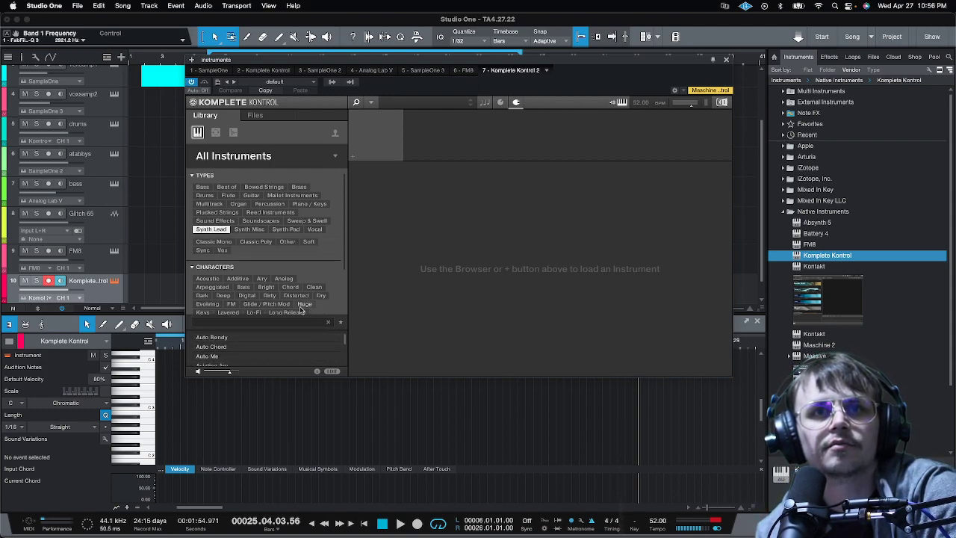
pyautogui.scroll(-5, 258, 355)
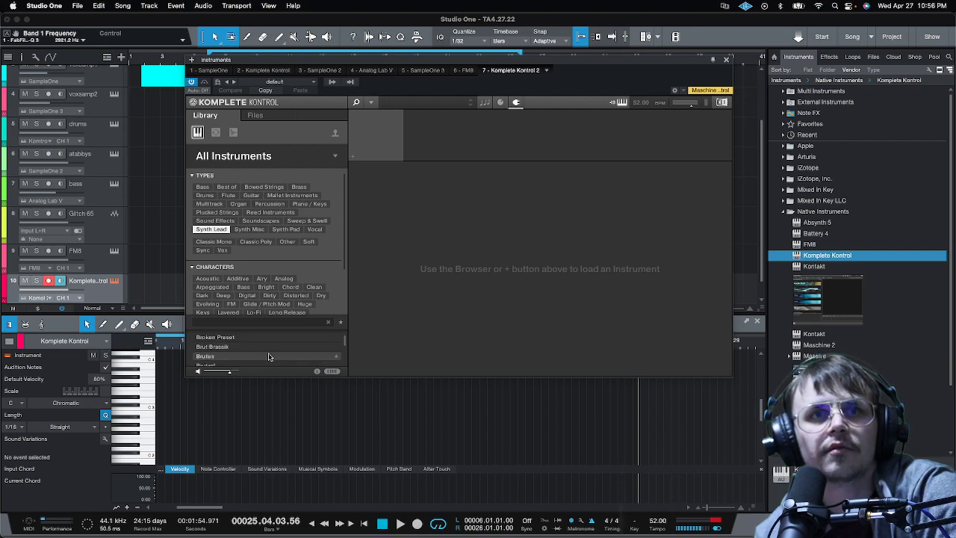
pyautogui.click(244, 359)
pyautogui.click(240, 366)
pyautogui.click(239, 365)
pyautogui.doubleClick(254, 356)
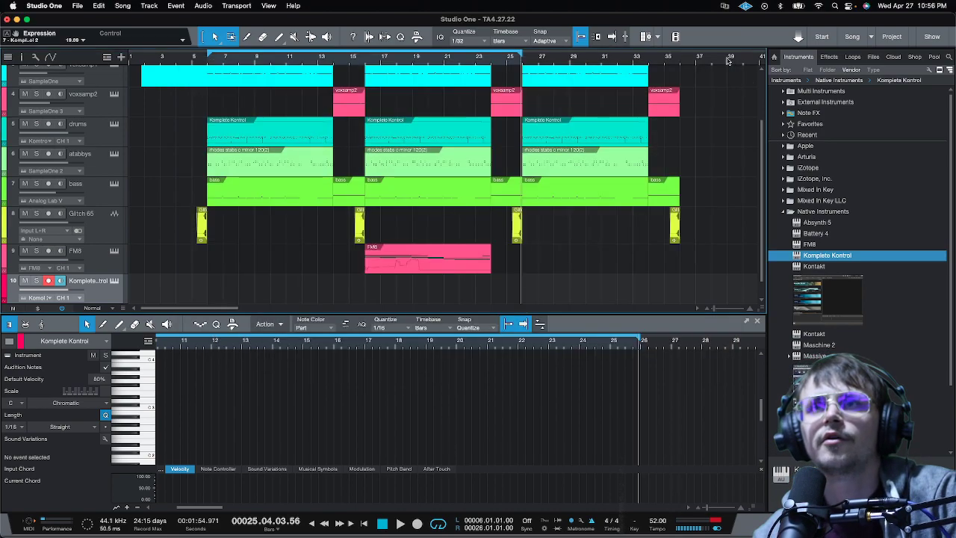
# Set the loop range to the newly duplicated section, from bar 26 to bar 36.
pyautogui.click(726, 59)
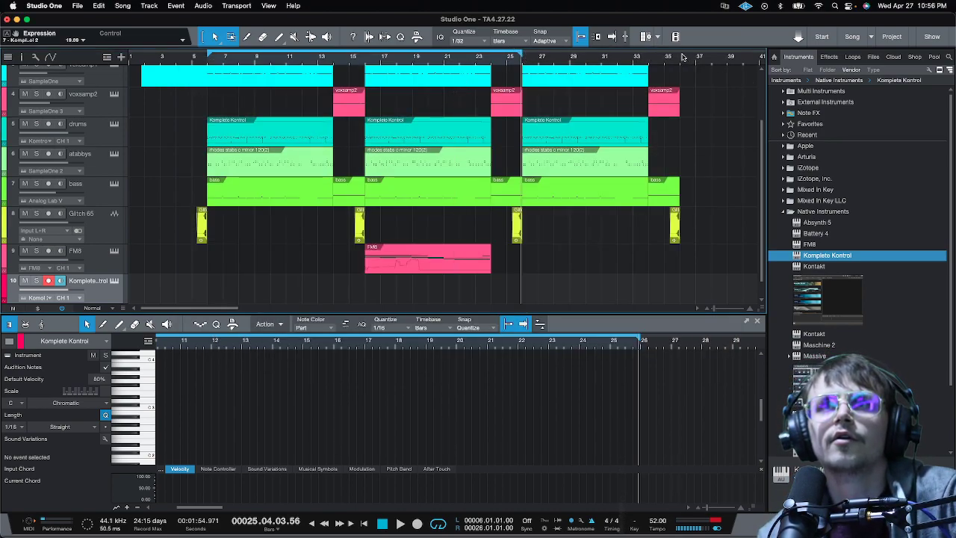
pyautogui.moveTo(678, 55); pyautogui.dragTo(524, 65)
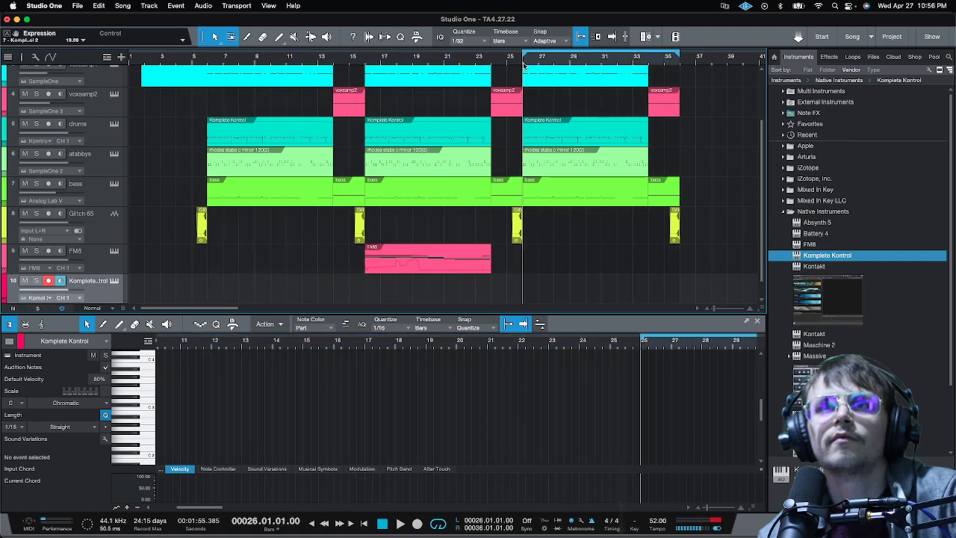
# Play the bar 26 to 36 loop and audition the Can Shred and Carriere synth lead presets on the Komplete Kontrol track.
pyautogui.press('space')
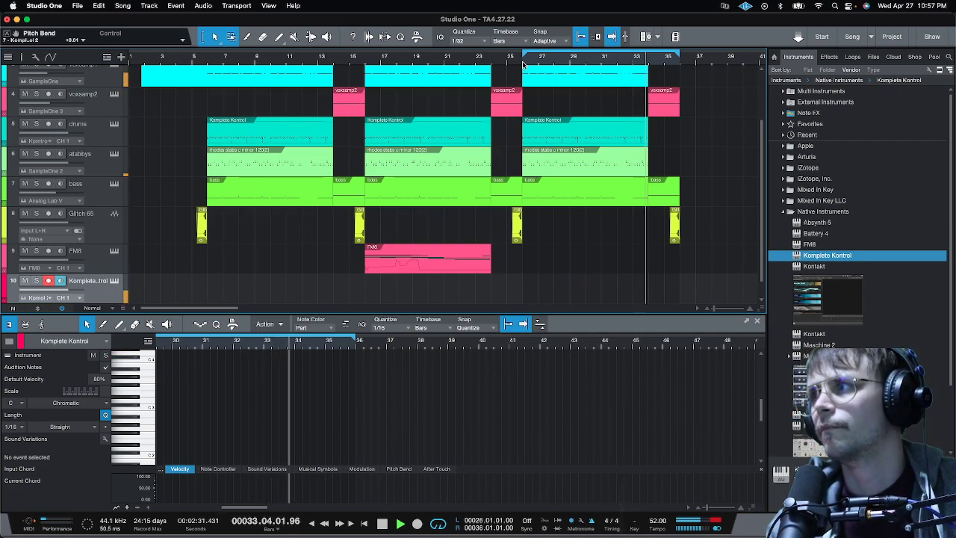
pyautogui.click(112, 283)
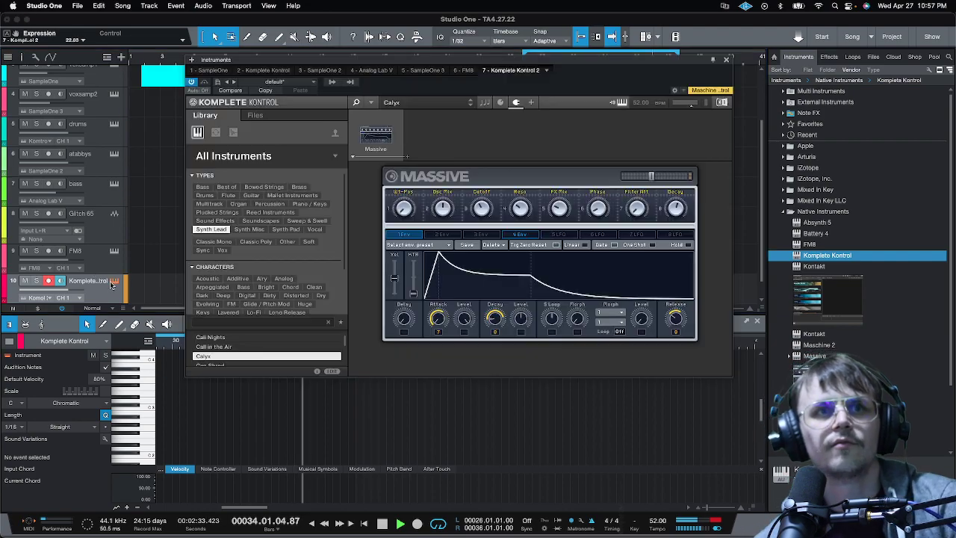
pyautogui.click(232, 356)
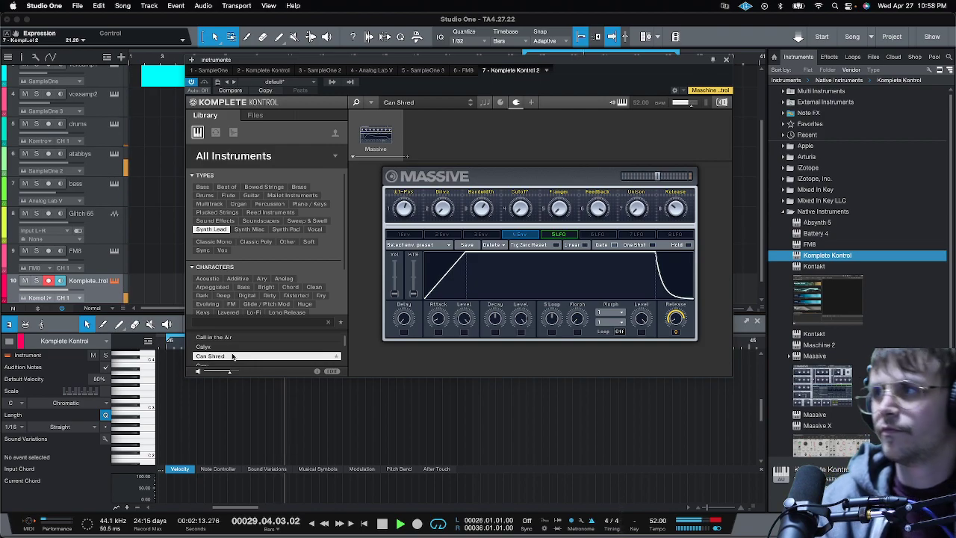
pyautogui.click(224, 365)
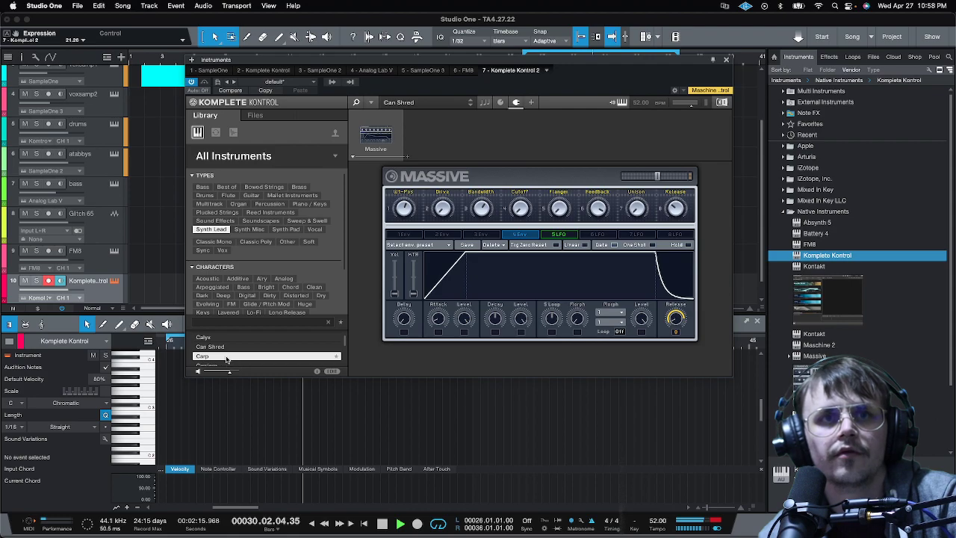
pyautogui.click(222, 377)
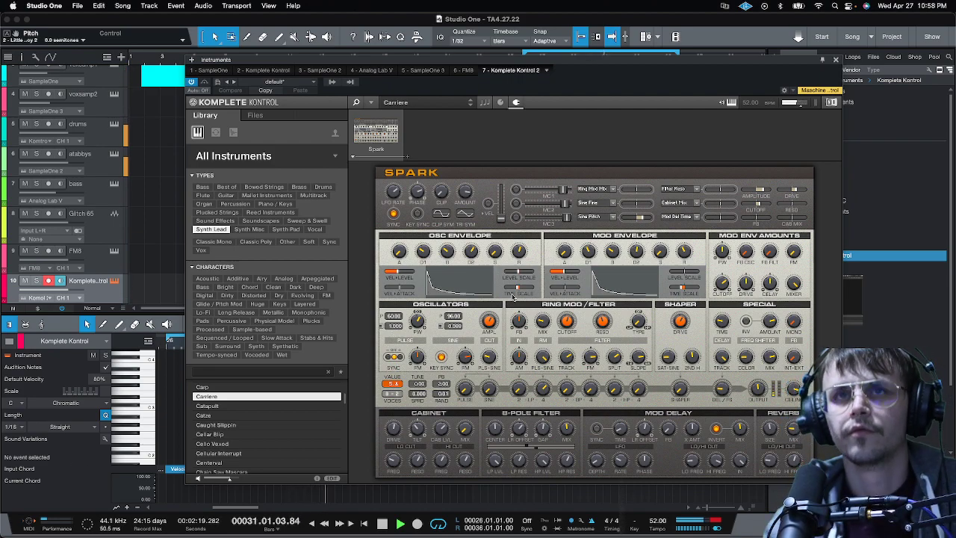
# Load the Catapult preset in Komplete Kontrol, audition it over the loop, and stop playback.
pyautogui.click(231, 416)
pyautogui.click(225, 408)
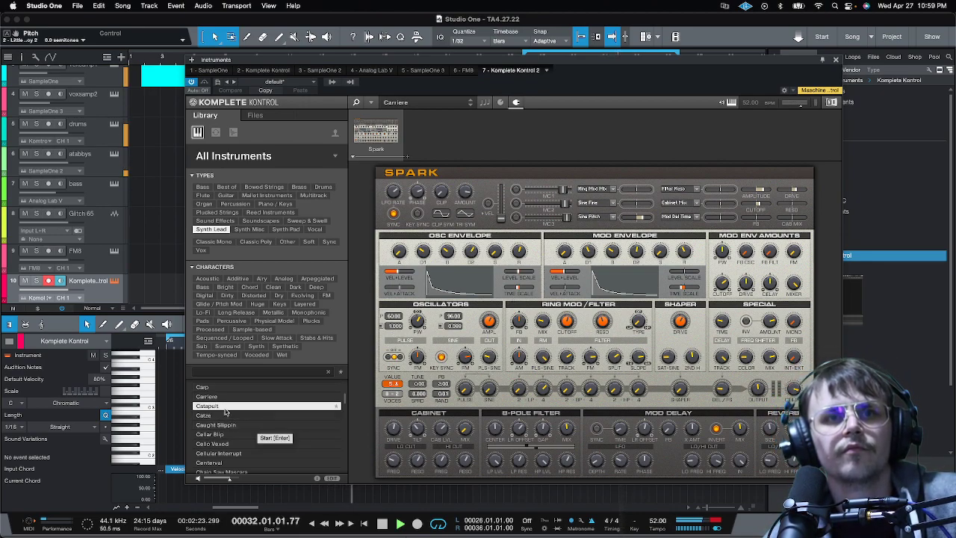
pyautogui.doubleClick(225, 408)
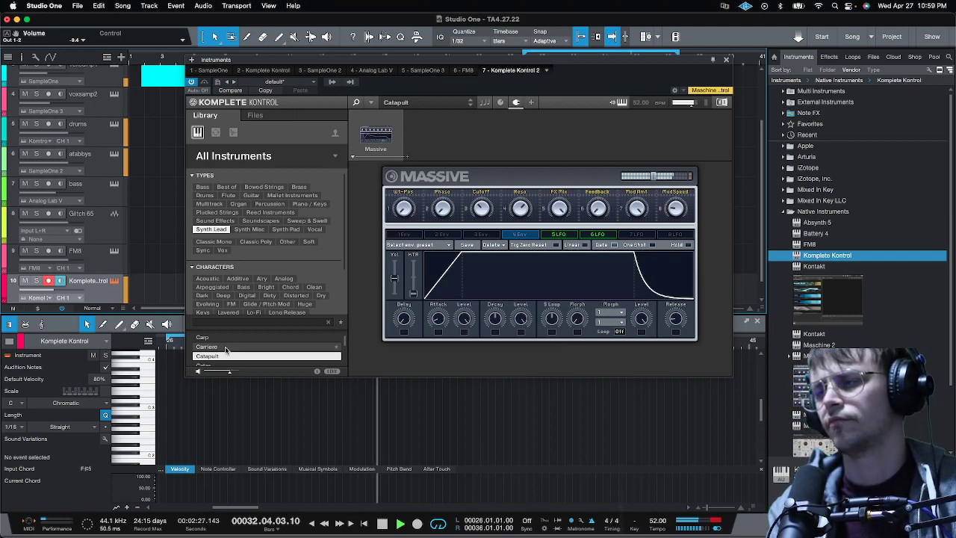
pyautogui.press('space')
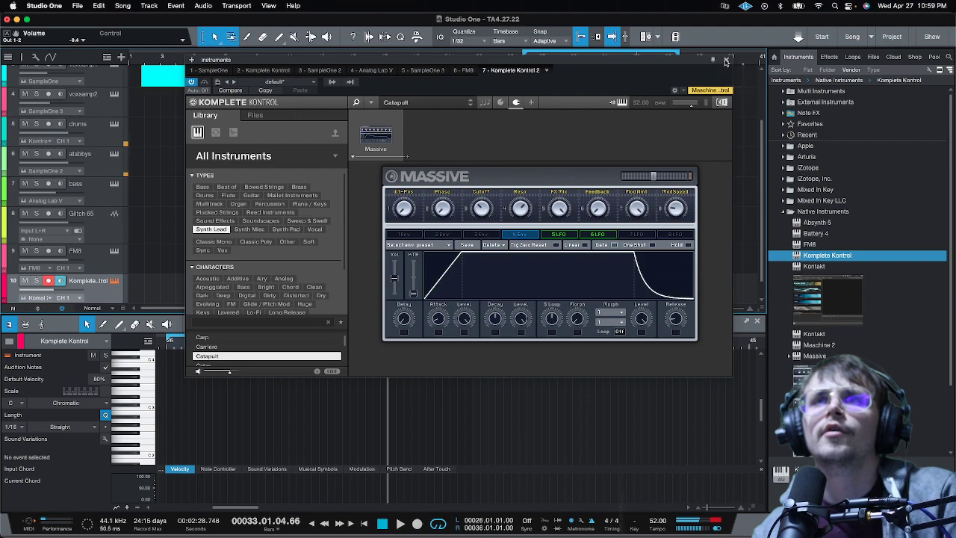
pyautogui.click(726, 59)
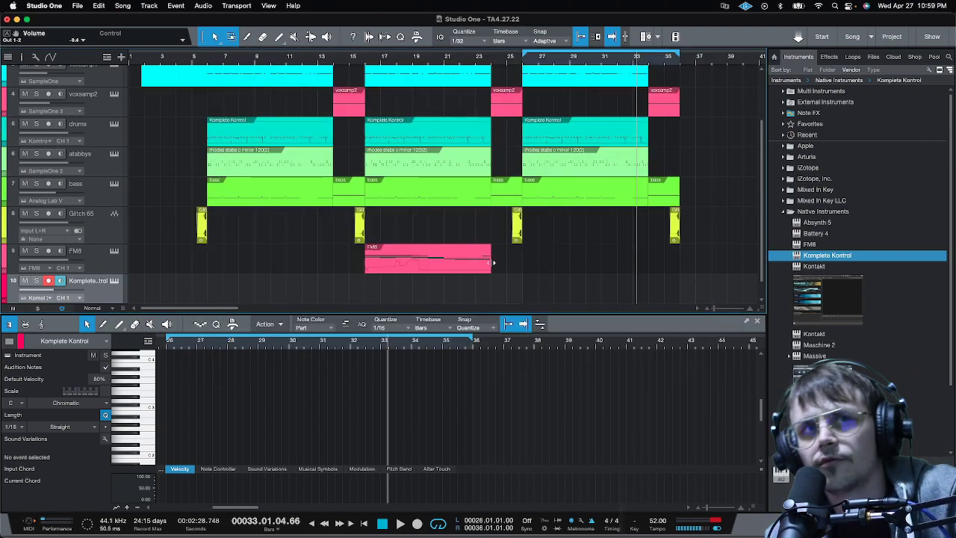
# Load the Catze synth lead preset in Komplete Kontrol on track 10 and close the plug-in window.
pyautogui.click(113, 281)
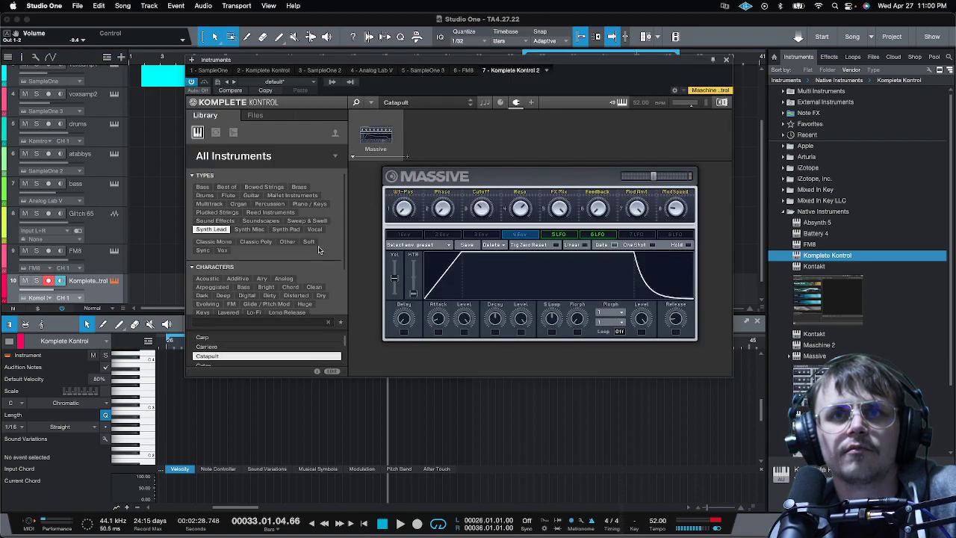
pyautogui.scroll(-1, 263, 344)
pyautogui.click(222, 357)
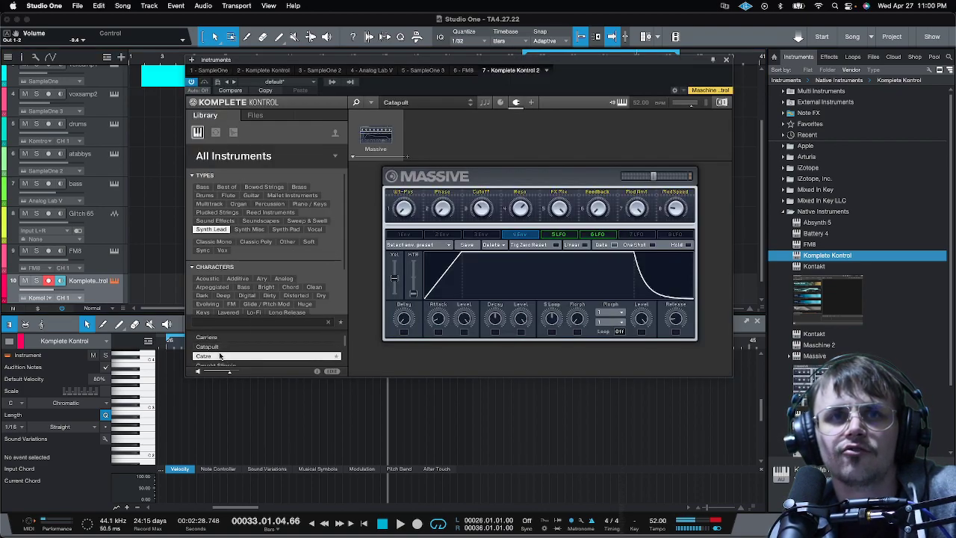
pyautogui.doubleClick(203, 357)
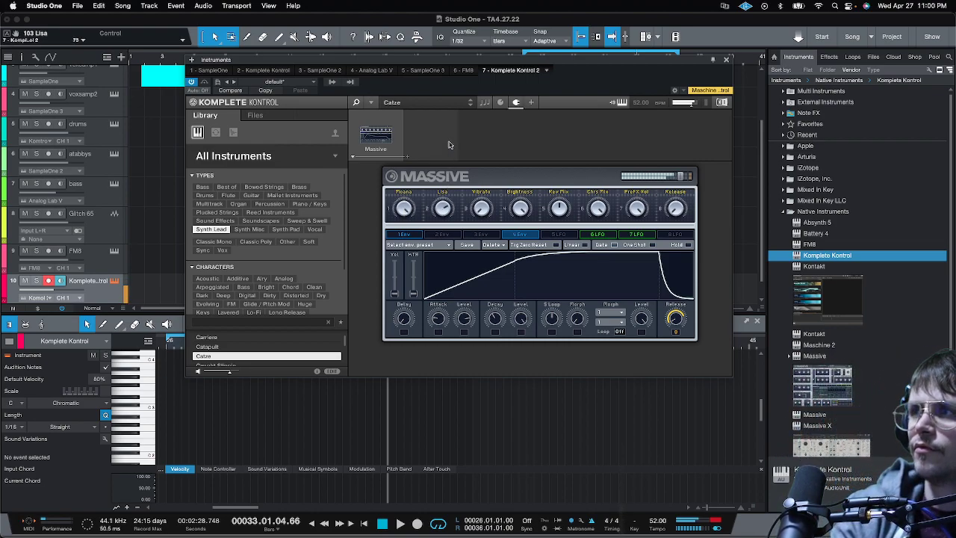
pyautogui.click(726, 60)
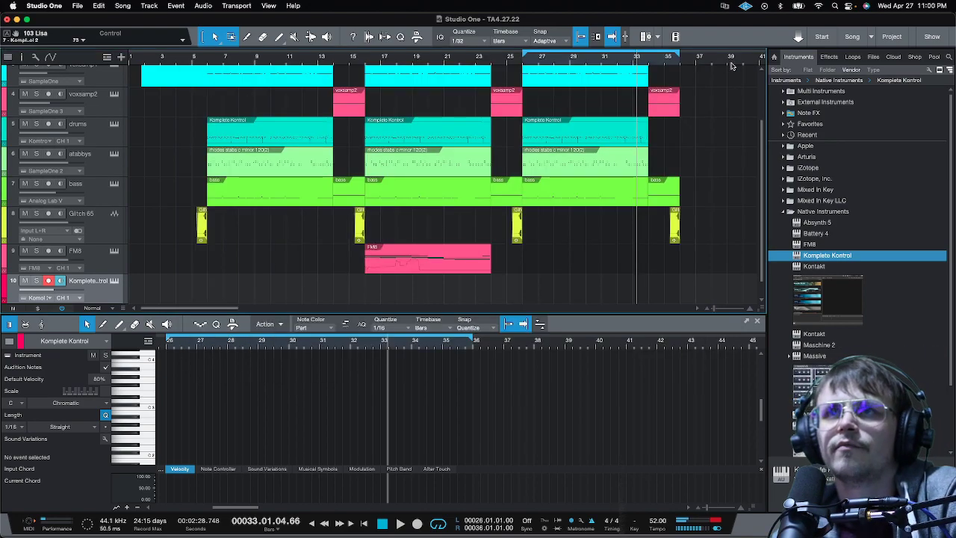
# Try recording a synth lead take from bar 26, undo it, and return the playhead to bar 26.
pyautogui.click(535, 63)
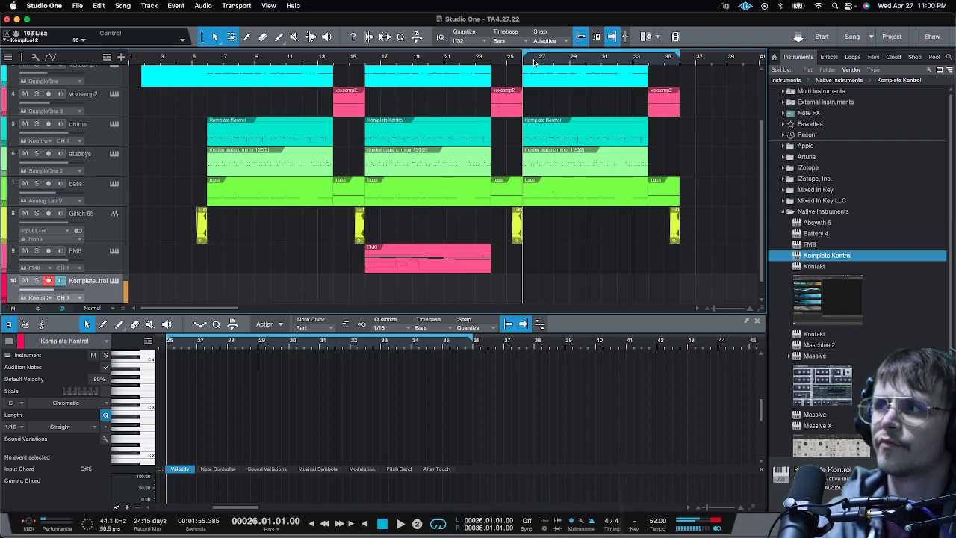
pyautogui.press('KP_Multiply')
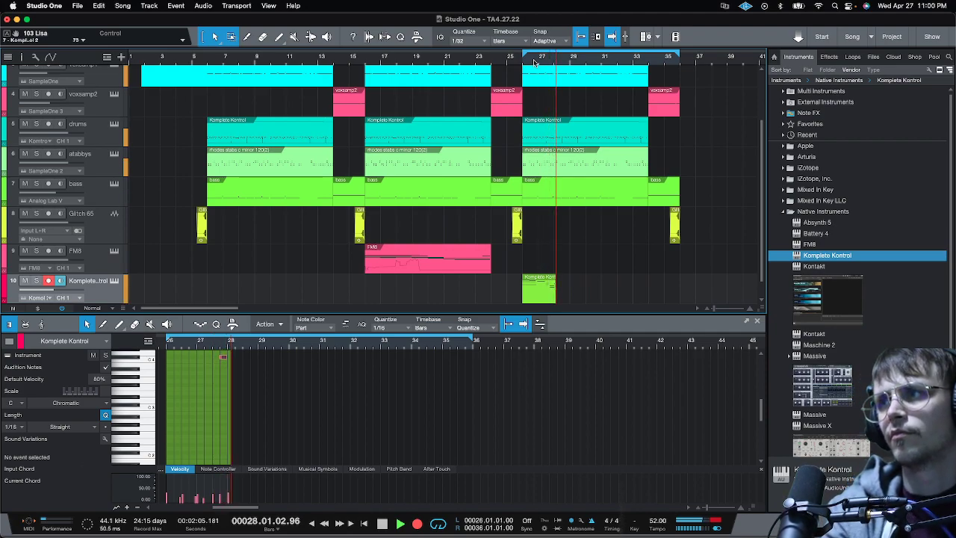
pyautogui.press('space')
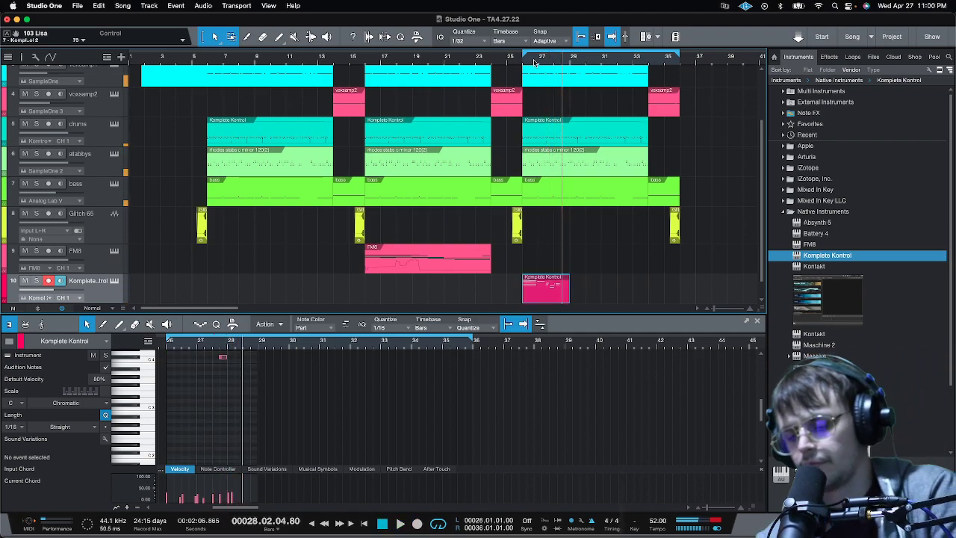
pyautogui.press('super+z')
pyautogui.click(535, 63)
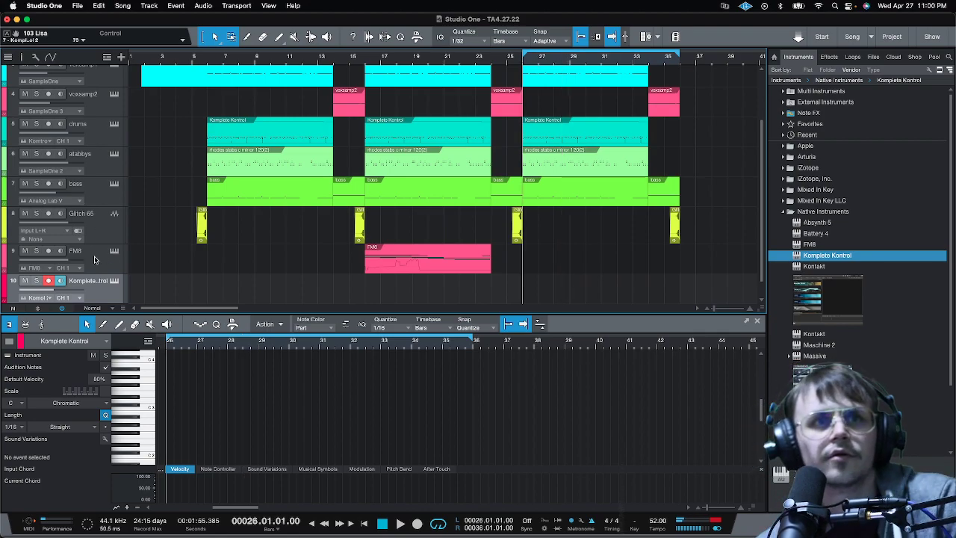
# Load the Cello Vexed synth lead preset in Komplete Kontrol on track 10.
pyautogui.click(113, 280)
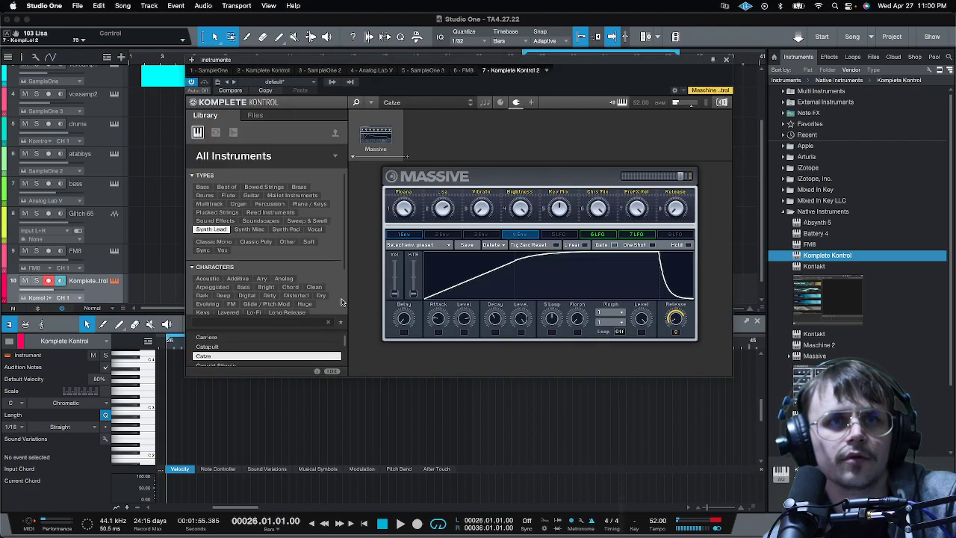
pyautogui.scroll(-1, 254, 367)
pyautogui.click(256, 356)
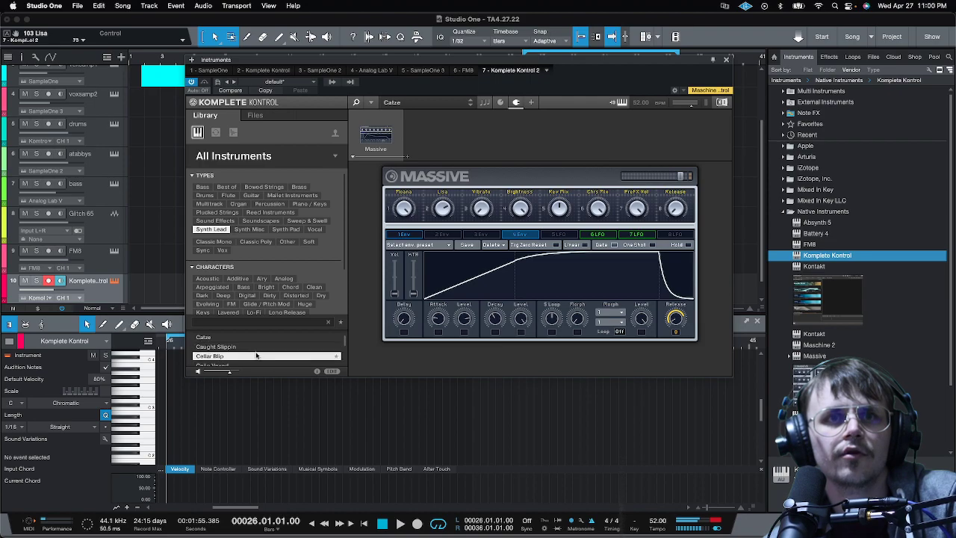
pyautogui.scroll(-1, 236, 357)
pyautogui.click(236, 357)
pyautogui.scroll(-1, 237, 357)
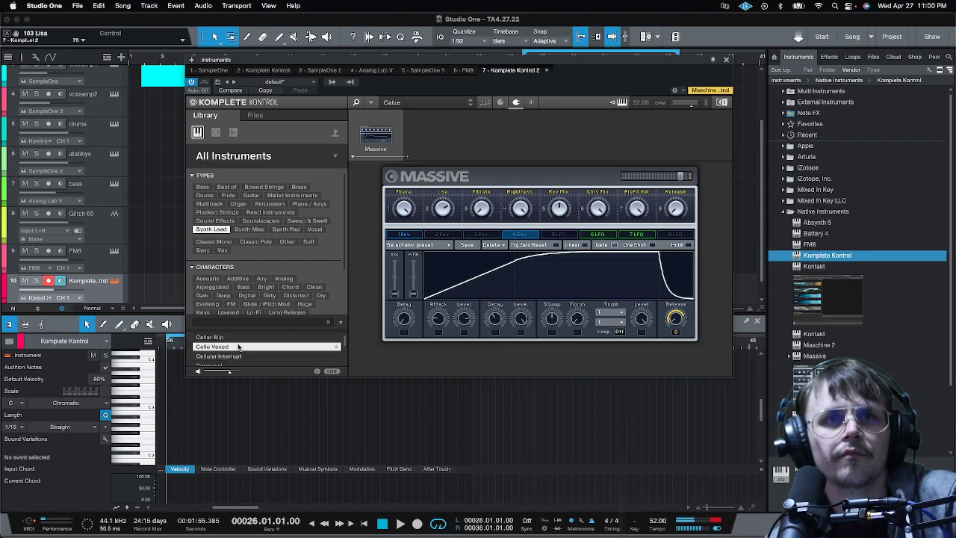
pyautogui.doubleClick(237, 348)
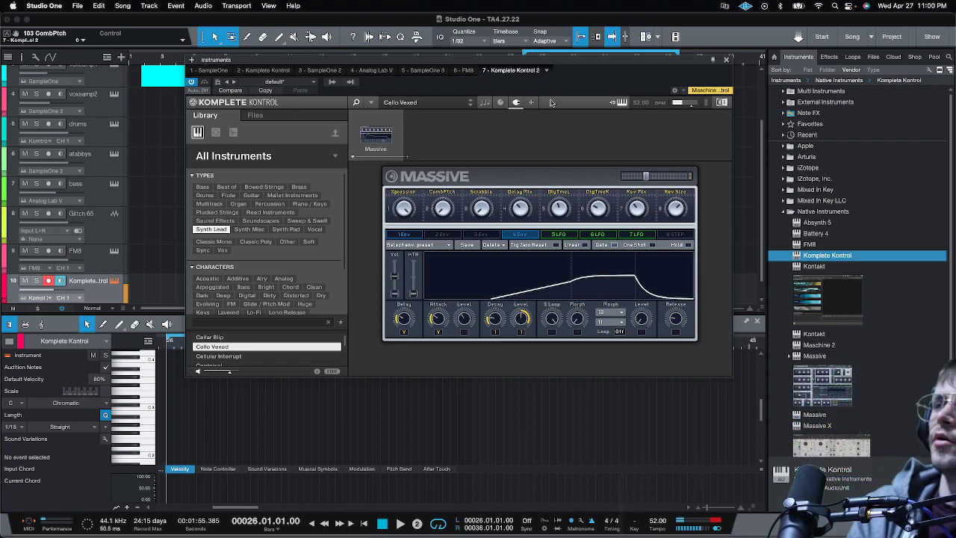
# Record a synth lead part on the Komplete Kontrol track from bar 26 to bar 34 and close the plug-in window.
pyautogui.press('KP_Multiply')
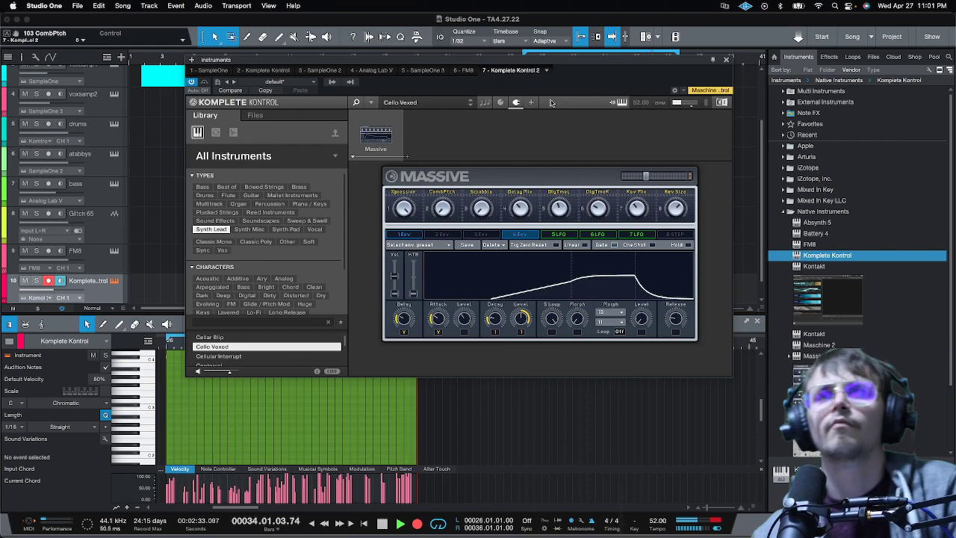
pyautogui.press('space')
pyautogui.click(725, 59)
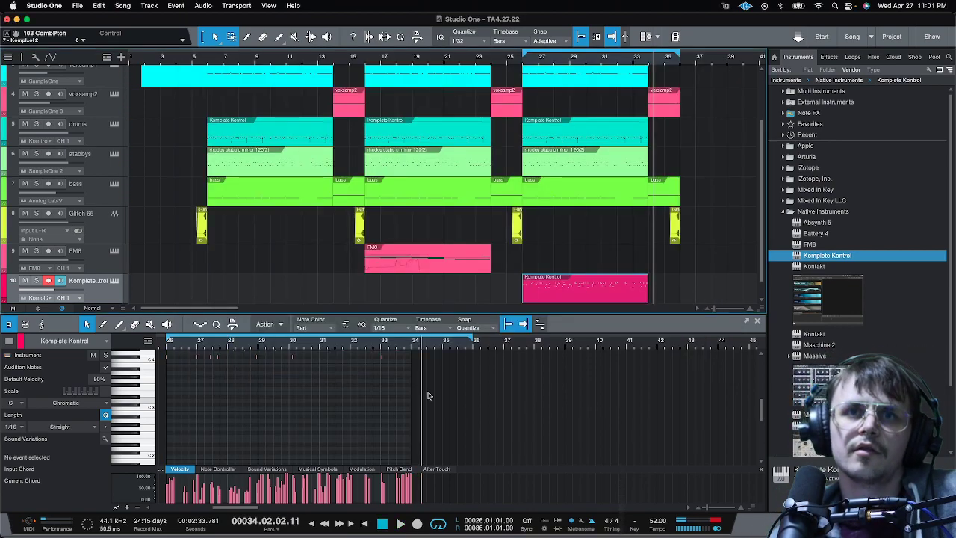
# Find the off note just after beat 32.3 in the recorded lead part and move it down to D#5.
pyautogui.scroll(3, 309, 380)
pyautogui.click(315, 345)
pyautogui.press('space')
pyautogui.scroll(3, 351, 342)
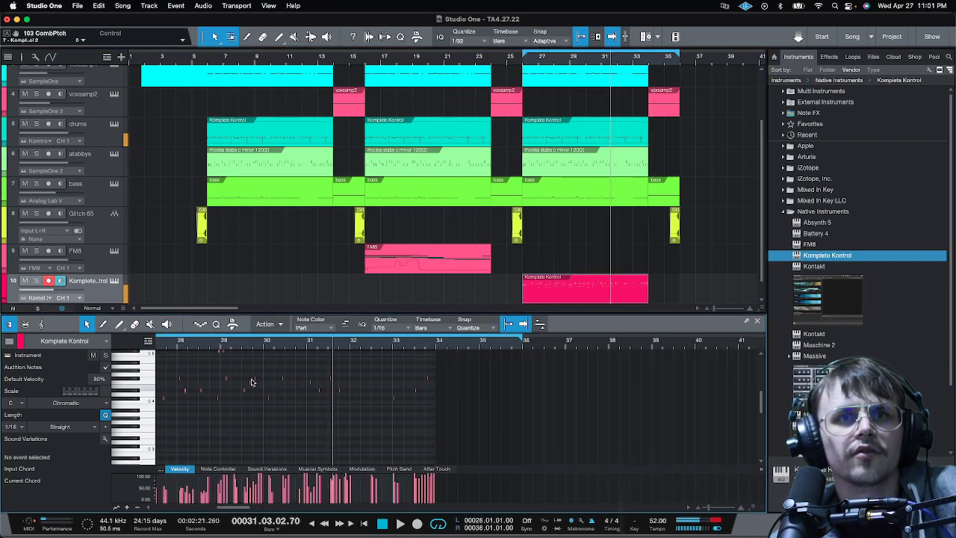
pyautogui.scroll(3, 240, 346)
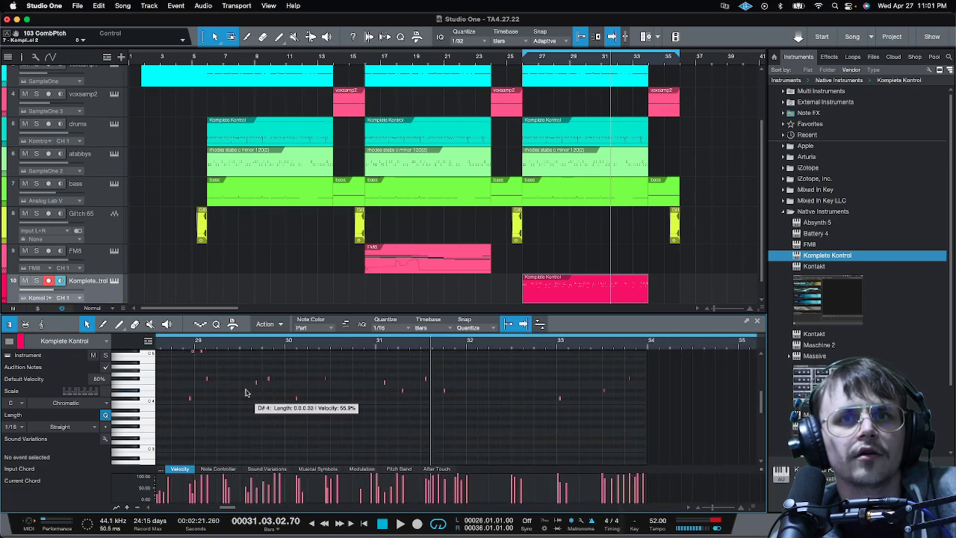
pyautogui.scroll(-3, 353, 341)
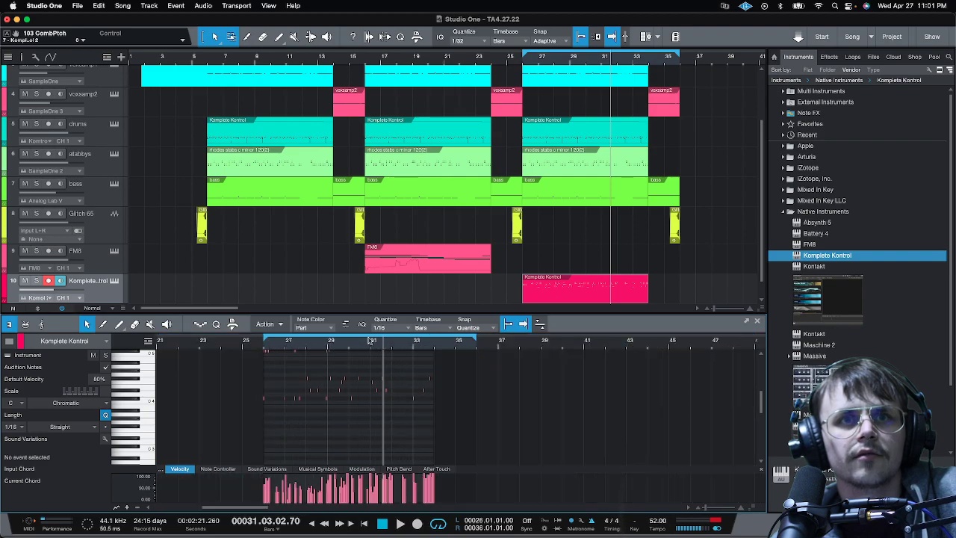
pyautogui.scroll(1, 332, 406)
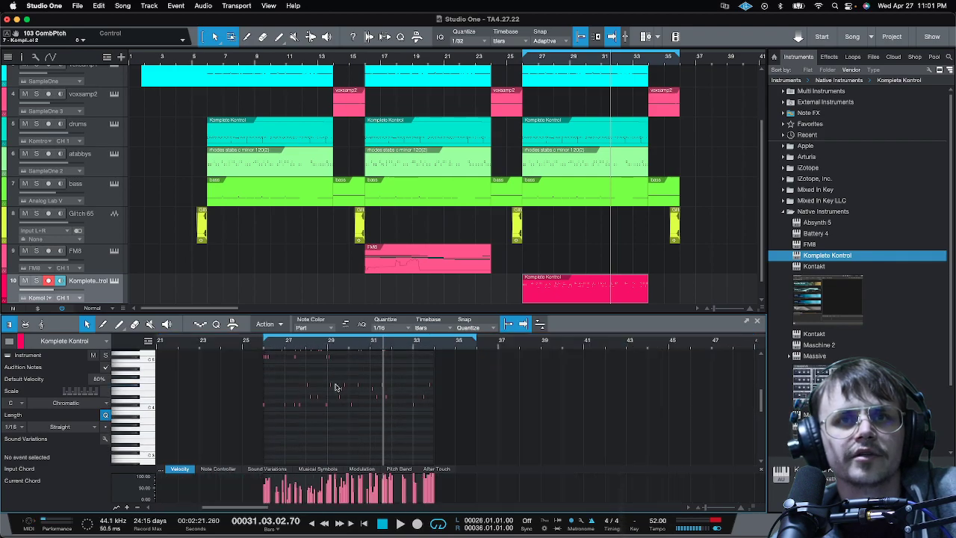
pyautogui.scroll(5, 336, 387)
pyautogui.scroll(4, 323, 343)
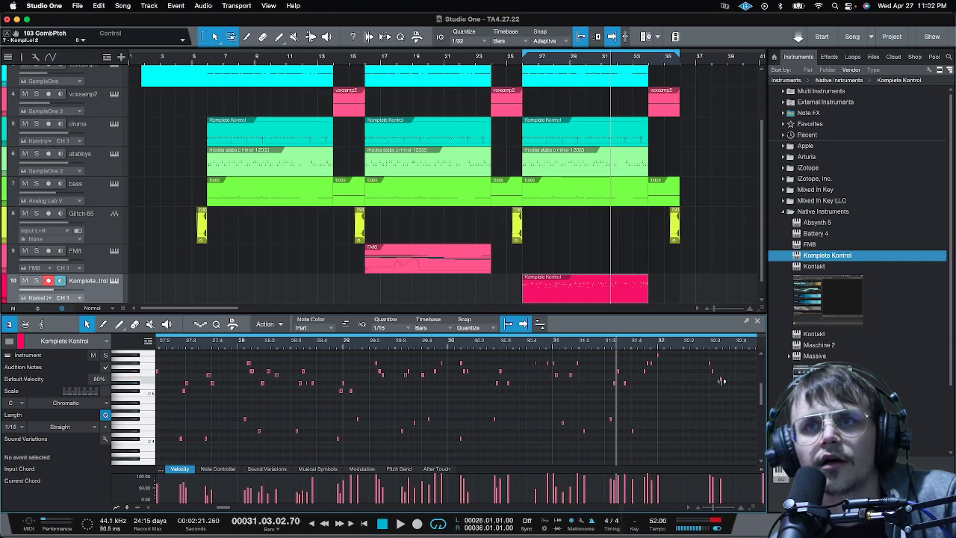
pyautogui.moveTo(722, 342); pyautogui.dragTo(719, 377)
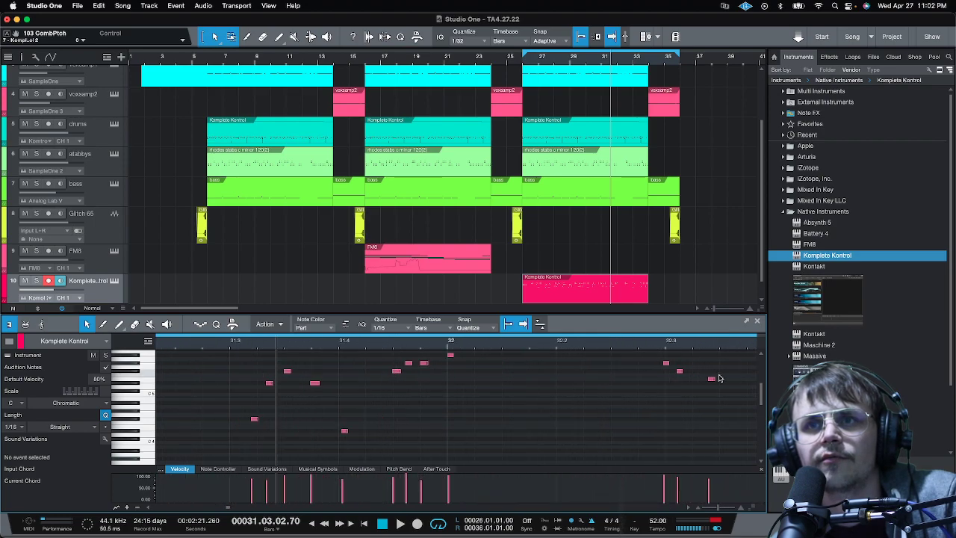
pyautogui.click(712, 381)
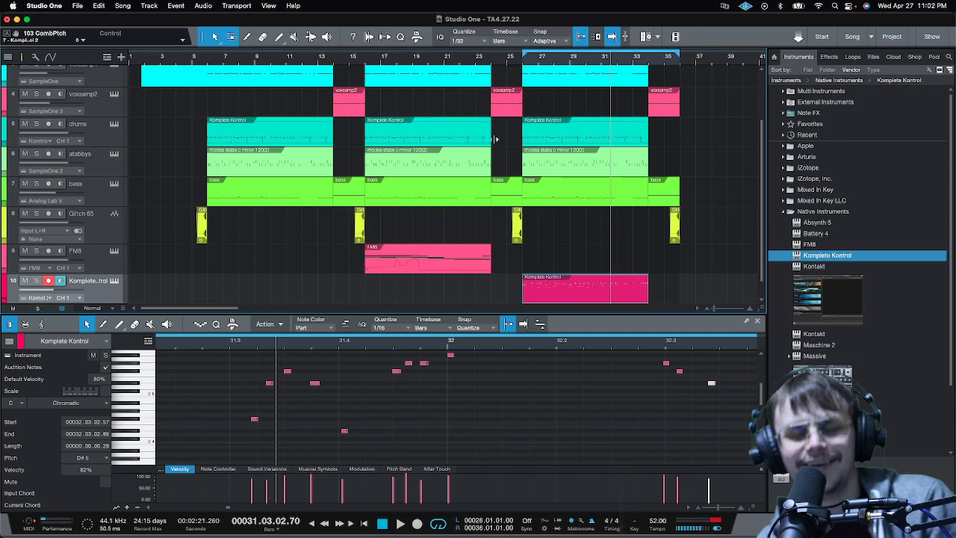
pyautogui.hotkey('ctrl', 'z')
# Play back the third section from bar 26 to check the edited lead part against the beat.
pyautogui.click(521, 62)
pyautogui.press('space')
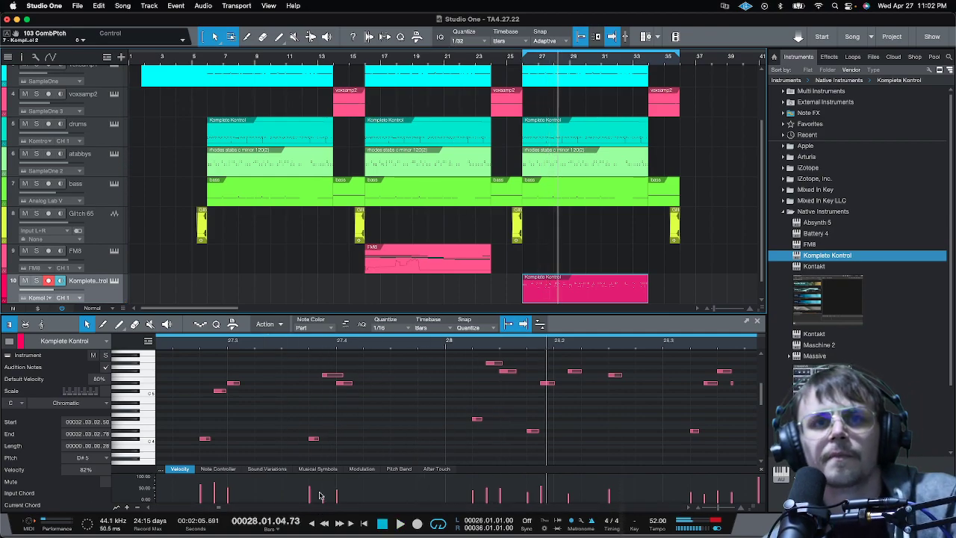
pyautogui.click(296, 346)
pyautogui.press('space')
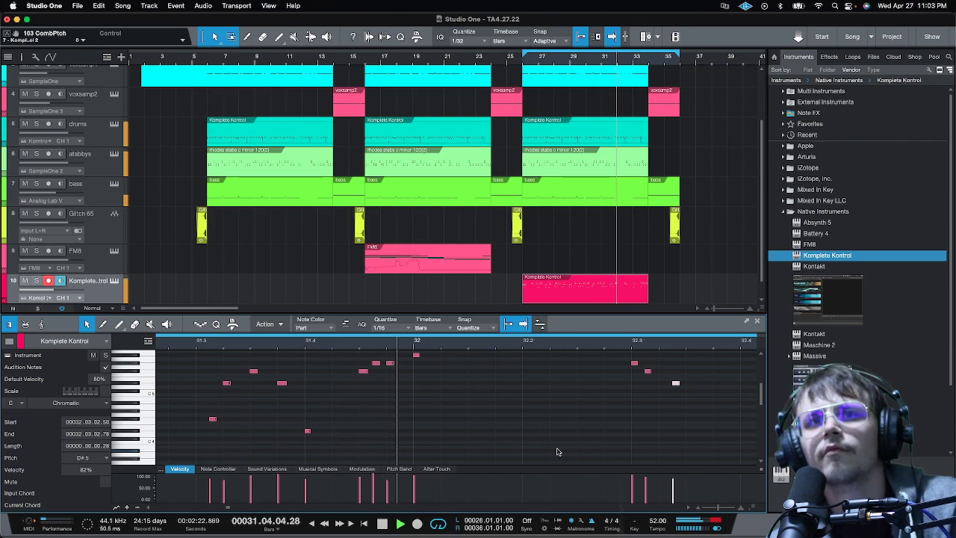
pyautogui.scroll(2, 603, 388)
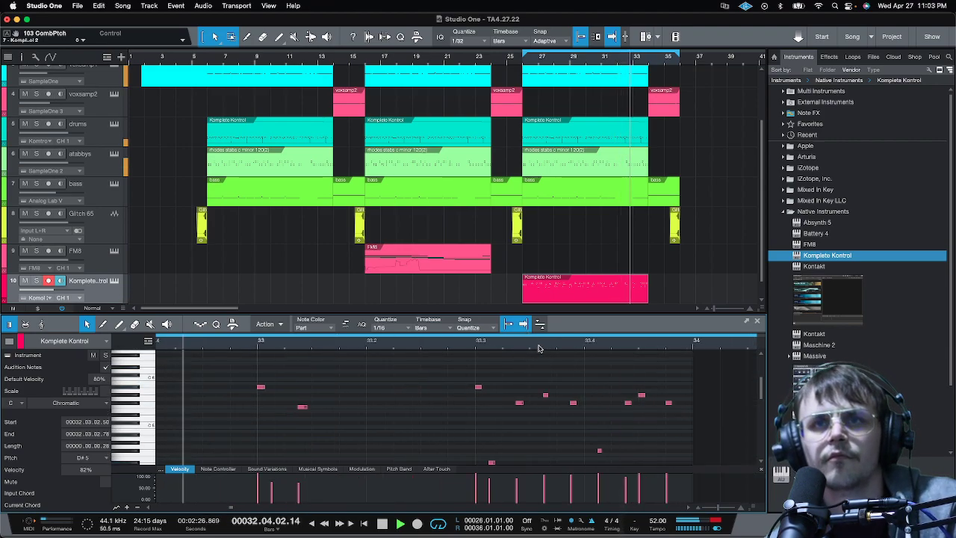
pyautogui.press('w')
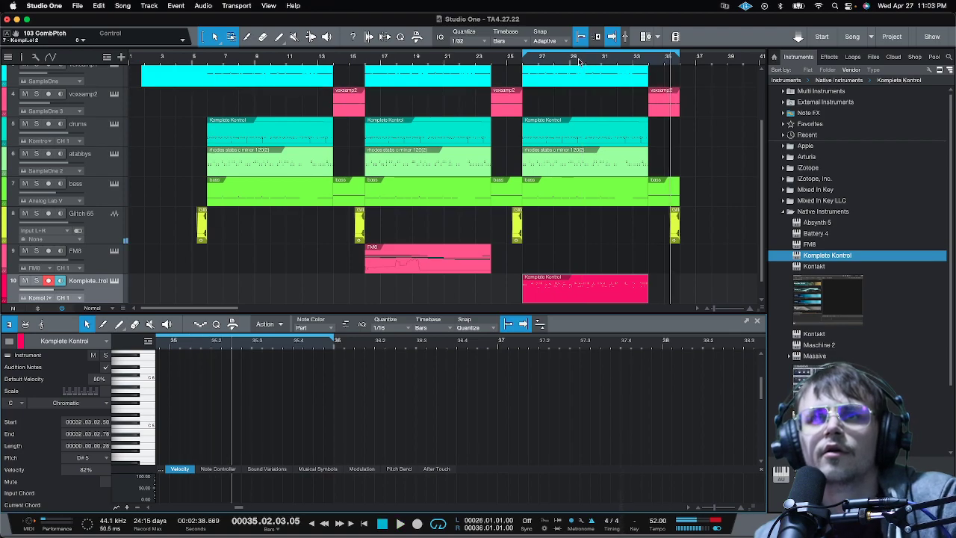
pyautogui.press('w')
pyautogui.press('w')
pyautogui.press('w')
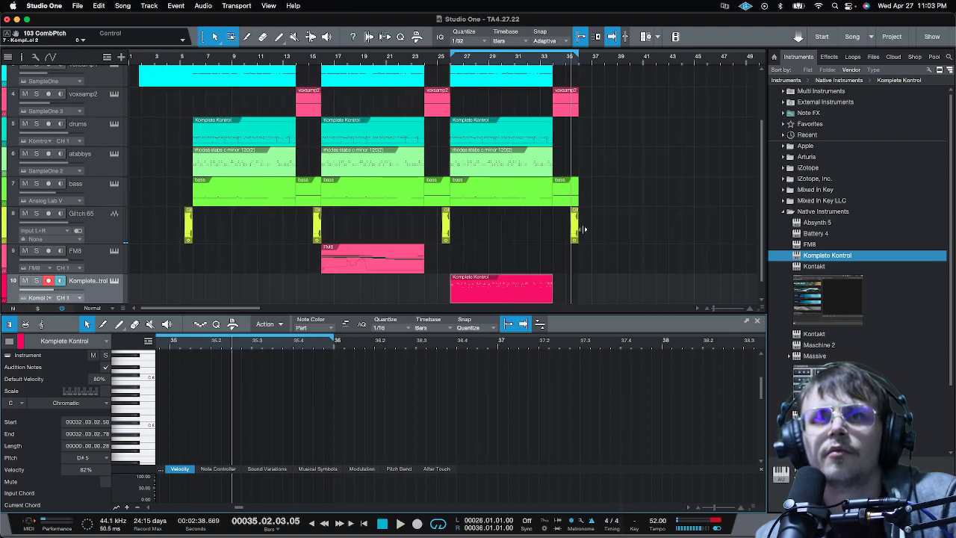
# Duplicate all clips of the third section and its break, starting at bar 26, once after the existing arrangement.
pyautogui.scroll(-1, 590, 254)
pyautogui.moveTo(597, 282); pyautogui.dragTo(453, 47)
pyautogui.press('d')
# Duplicate the section four more times along the timeline and undo those extra copies.
pyautogui.press('d')
pyautogui.press('d')
pyautogui.press('d')
pyautogui.press('d')
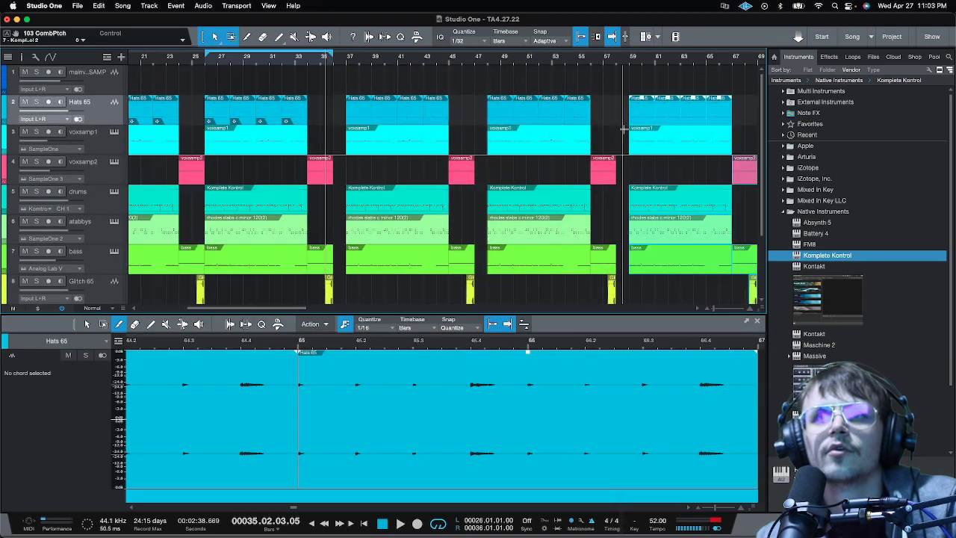
pyautogui.press('w')
pyautogui.press('w')
pyautogui.press('w')
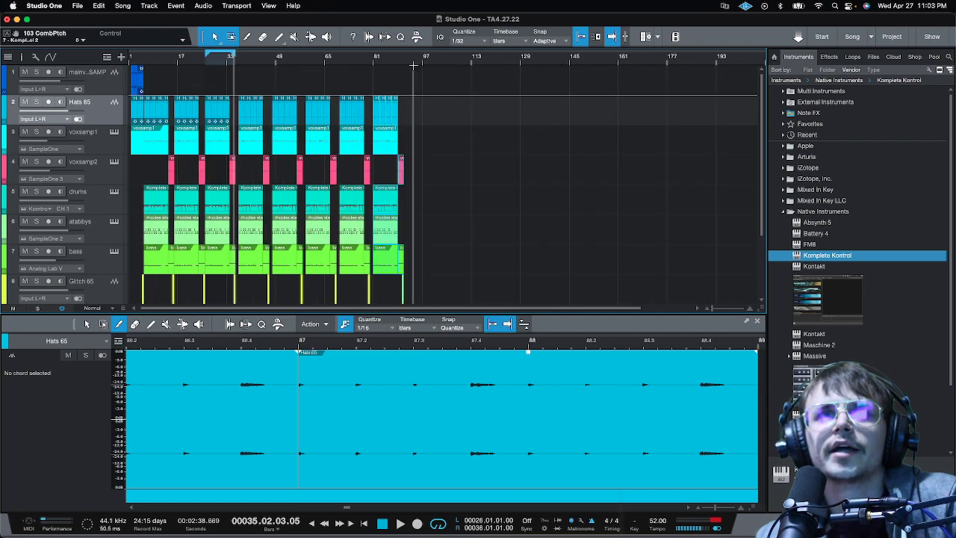
pyautogui.press('super+z')
pyautogui.press('super+z')
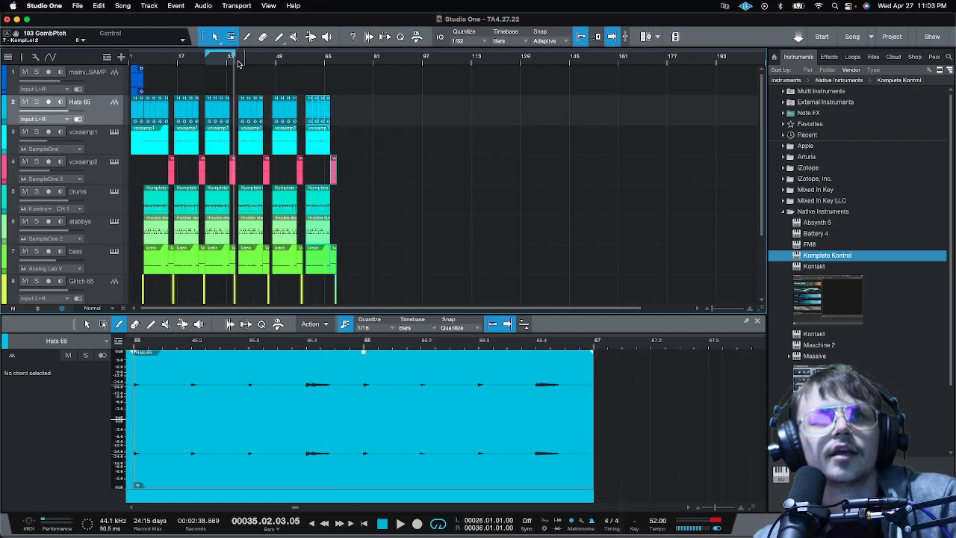
pyautogui.scroll(-3, 263, 135)
pyautogui.press('super+z')
pyautogui.press('super+z')
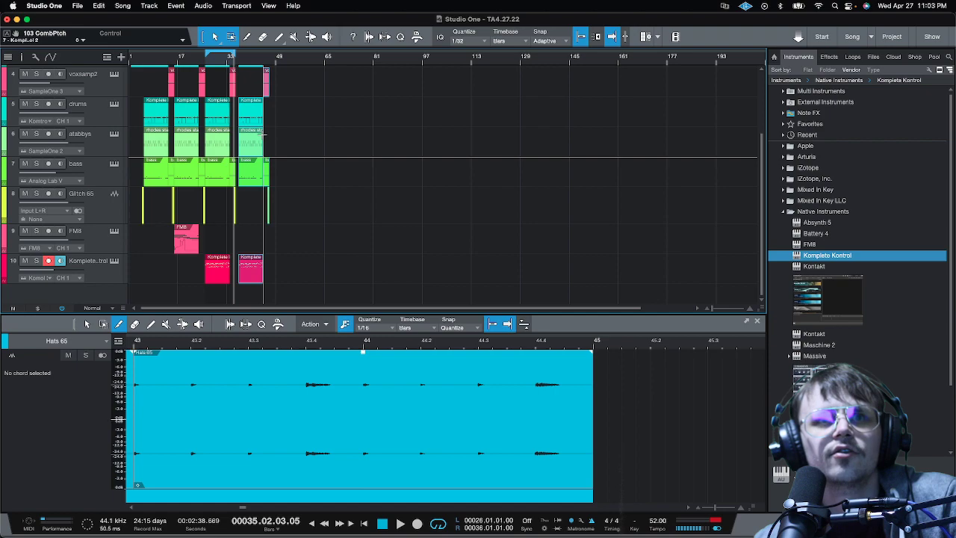
# Move the copied section and break back to start at bar 36 and extend the loop range's end to 46.02.
pyautogui.scroll(2, 243, 61)
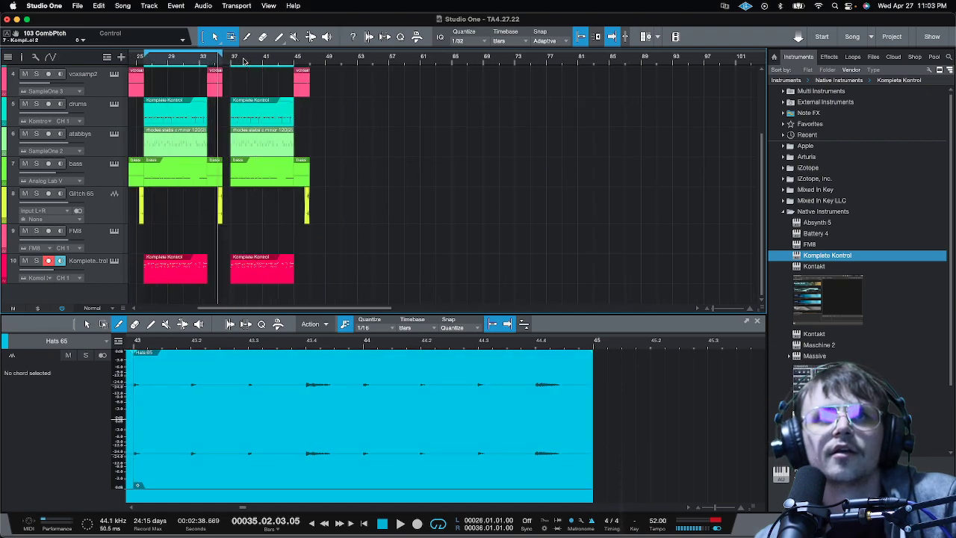
pyautogui.scroll(2, 243, 61)
pyautogui.scroll(2, 233, 163)
pyautogui.scroll(-2, 233, 163)
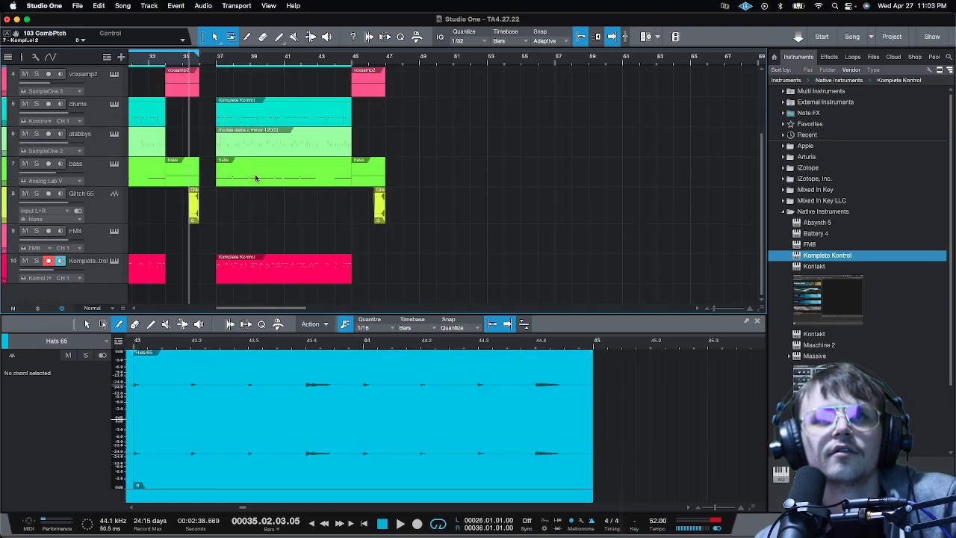
pyautogui.moveTo(411, 283); pyautogui.dragTo(219, 113)
pyautogui.click(197, 93)
pyautogui.moveTo(198, 57); pyautogui.dragTo(336, 56)
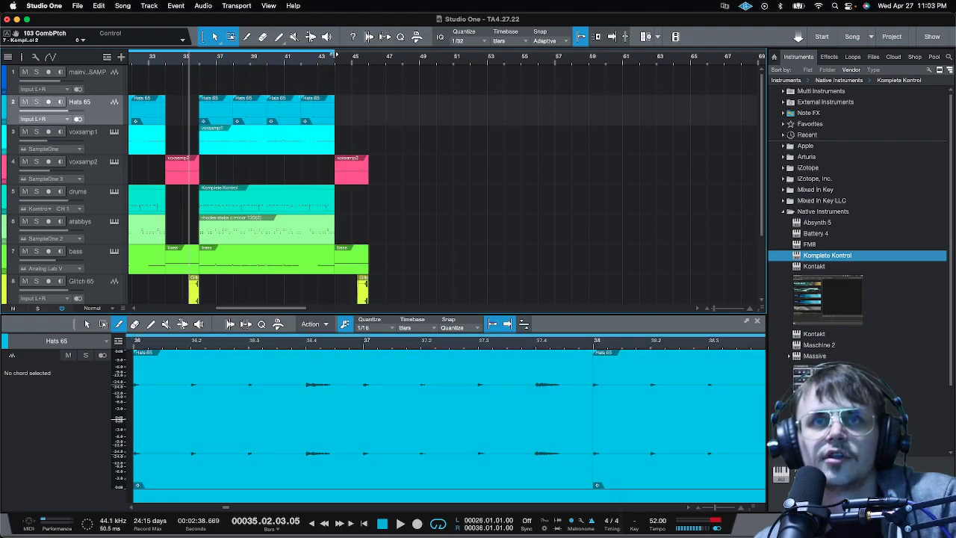
pyautogui.scroll(-3, 246, 148)
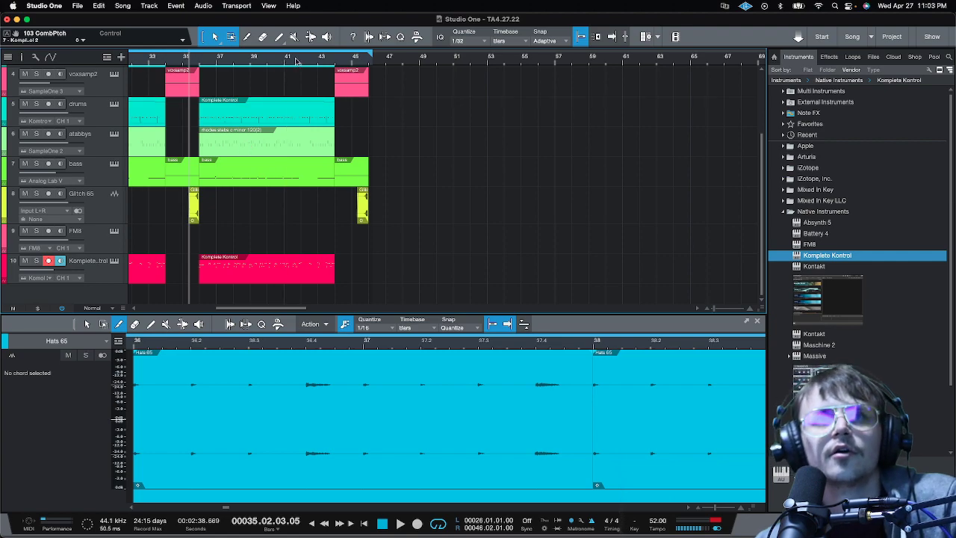
# Duplicate the FM8 clip from the second section and place the copy in the fourth section at bar 36.
pyautogui.press('w')
pyautogui.press('w')
pyautogui.press('w')
pyautogui.click(188, 247)
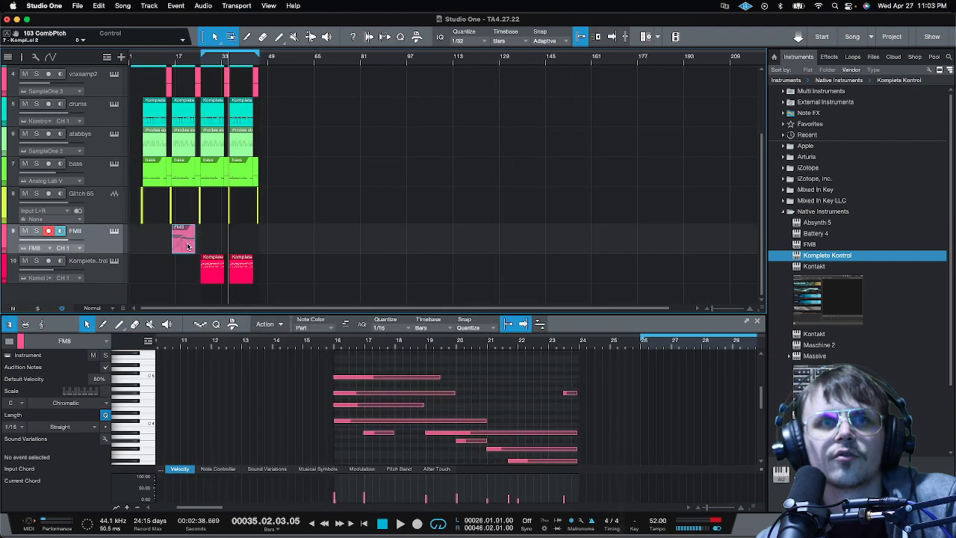
pyautogui.press('d')
pyautogui.moveTo(207, 246); pyautogui.dragTo(240, 244)
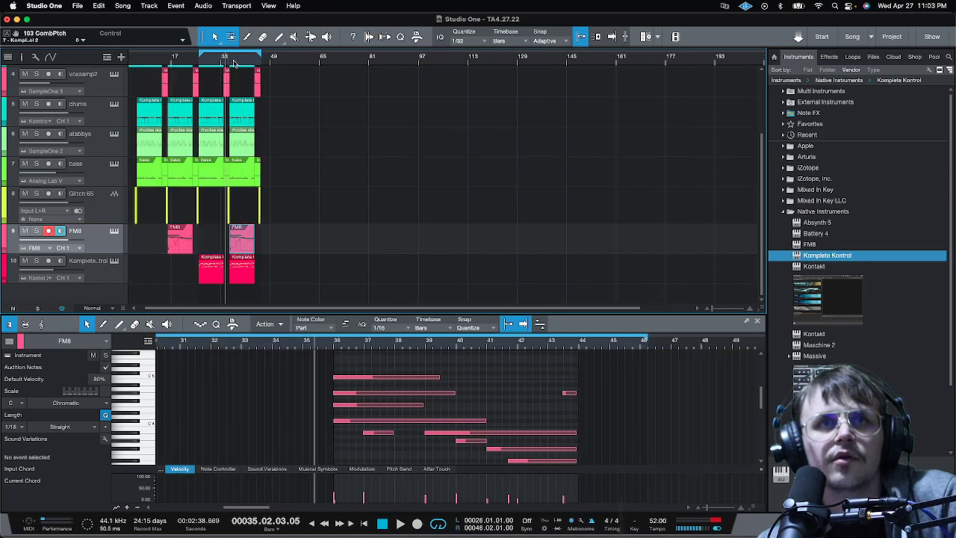
# Play back the fourth section to hear the FM8 and Komplete Kontrol parts together.
pyautogui.press('z')
pyautogui.press('space')
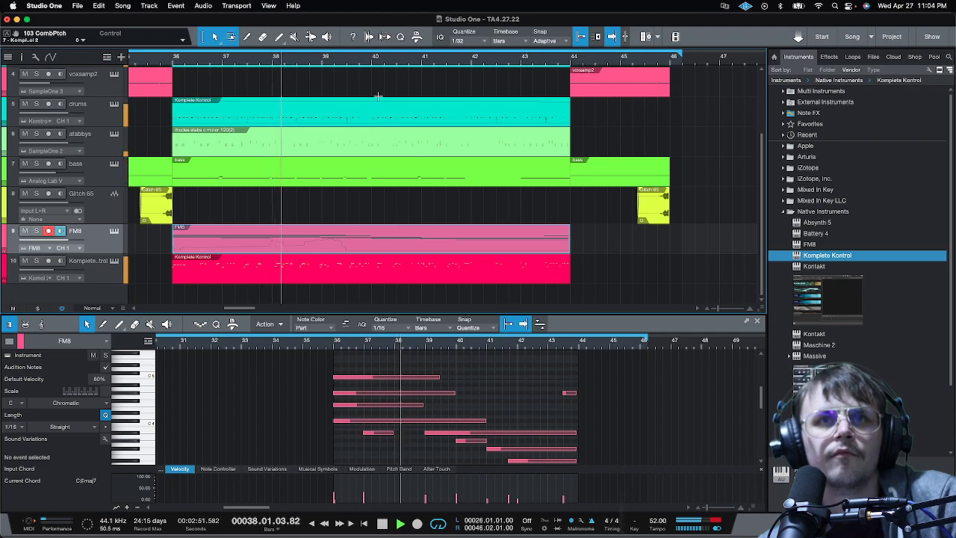
pyautogui.scroll(-3, 368, 65)
pyautogui.scroll(-5, 368, 64)
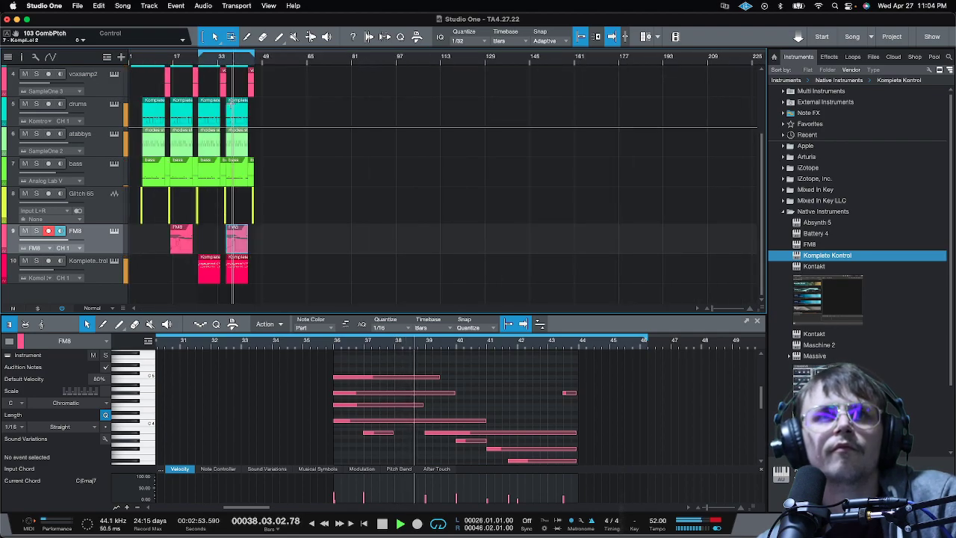
# Split the voxsamp1 clip at bar 6 so the intro part is separate from the first section.
pyautogui.scroll(3, 368, 149)
pyautogui.scroll(5, 185, 127)
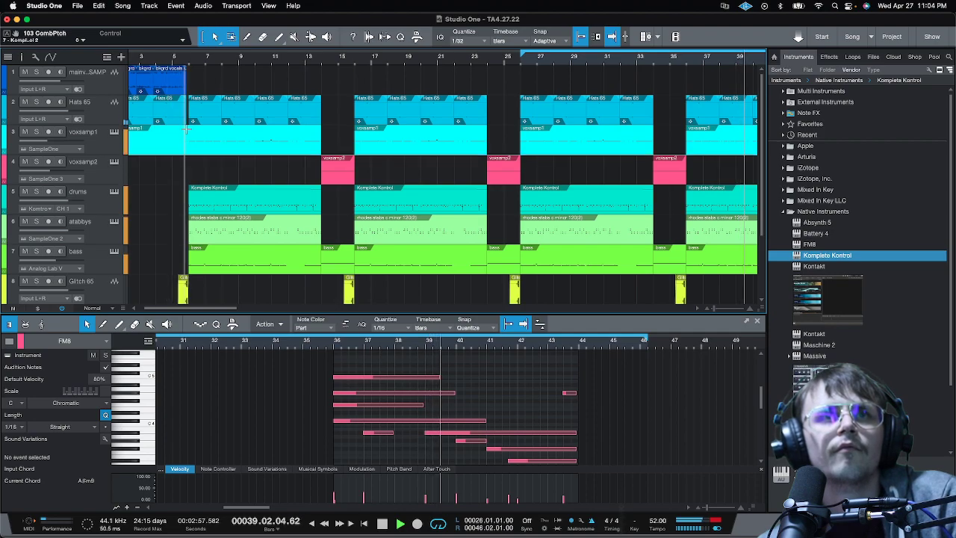
pyautogui.scroll(-3, 185, 128)
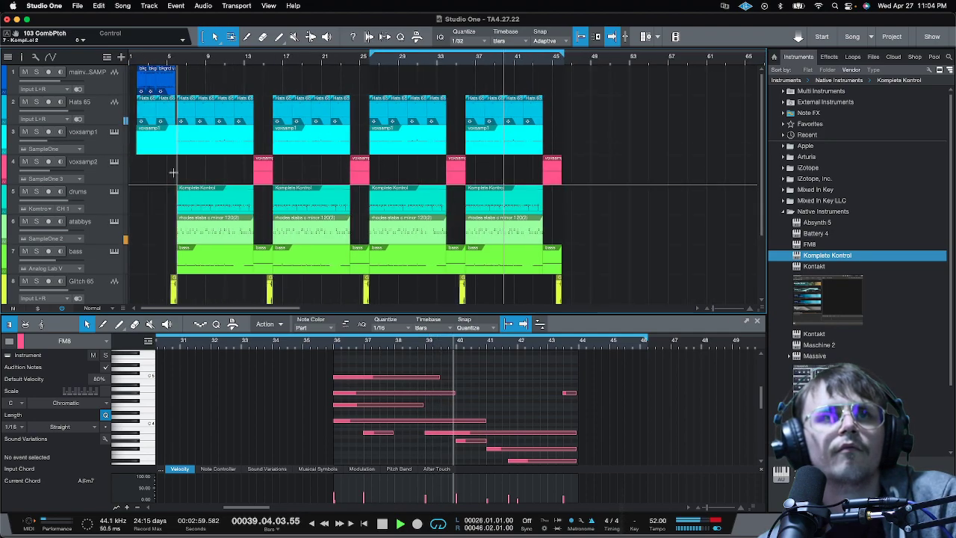
pyautogui.click(172, 131)
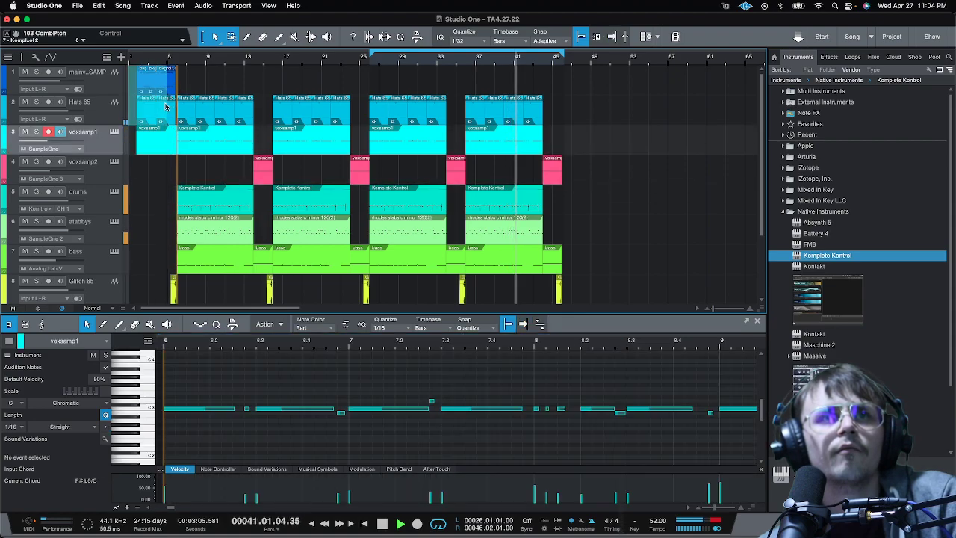
# Copy the intro's background vocal and Hats 65 clips and paste them at bar 46 as an outro.
pyautogui.click(164, 88)
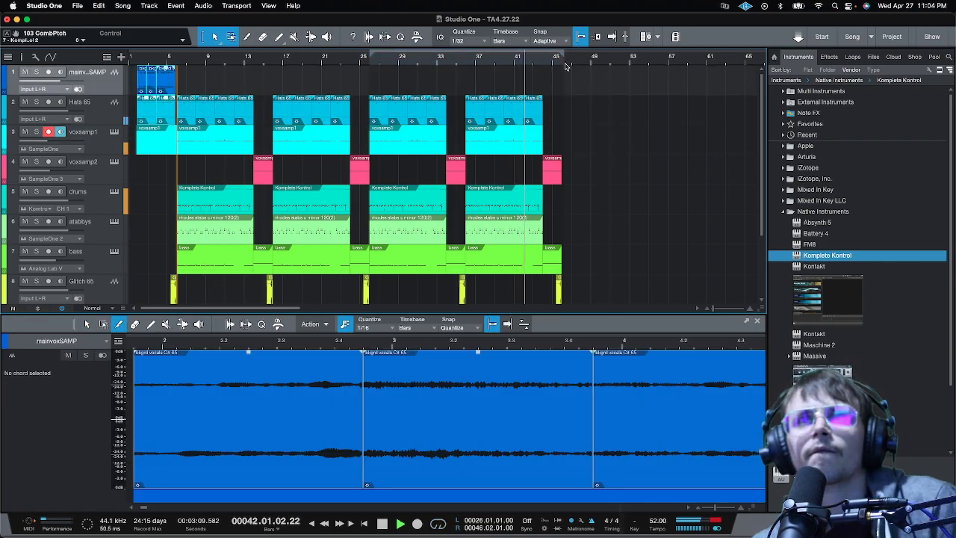
pyautogui.click(563, 67)
pyautogui.press('space')
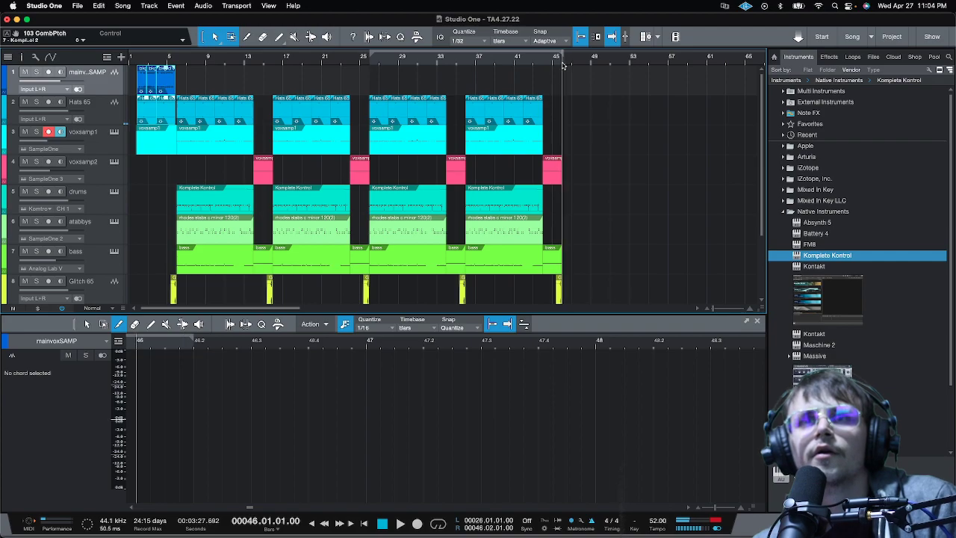
pyautogui.scroll(10, 563, 66)
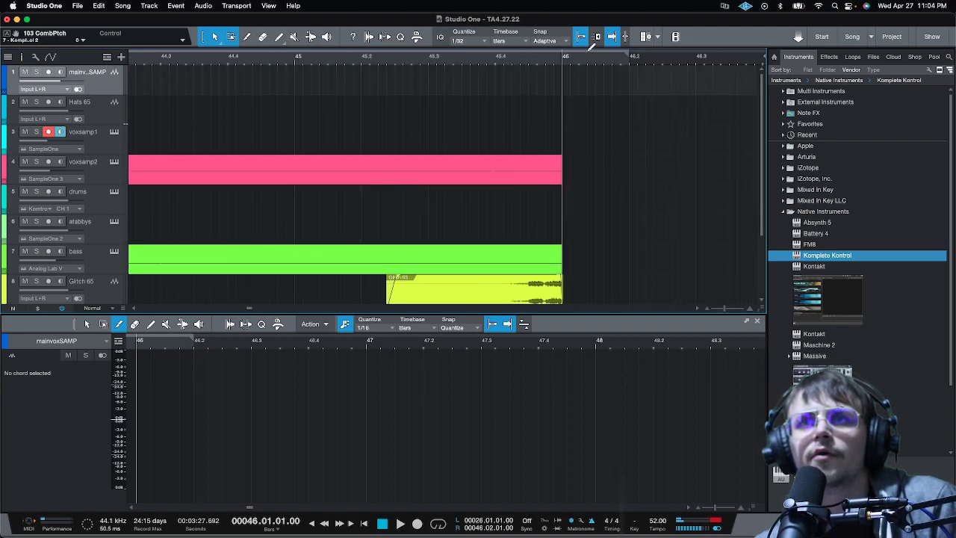
pyautogui.press('super+v')
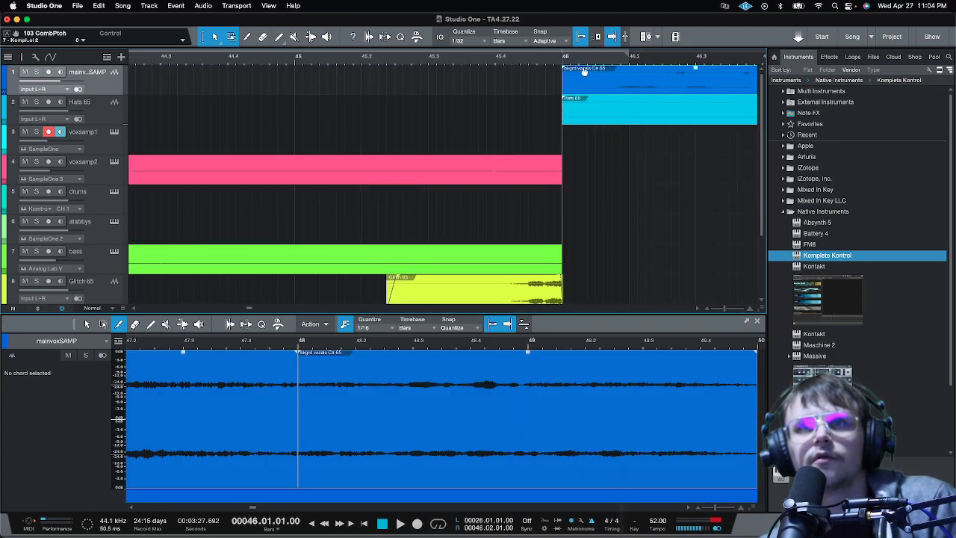
pyautogui.scroll(-5, 589, 64)
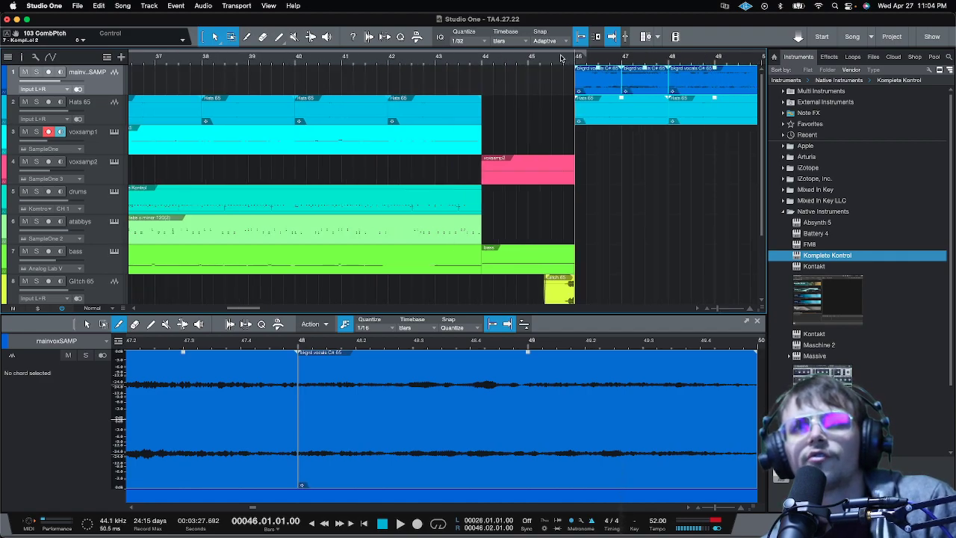
# Play the pasted outro from bar 46 and extend the loop range's end to bar 50.
pyautogui.press('space')
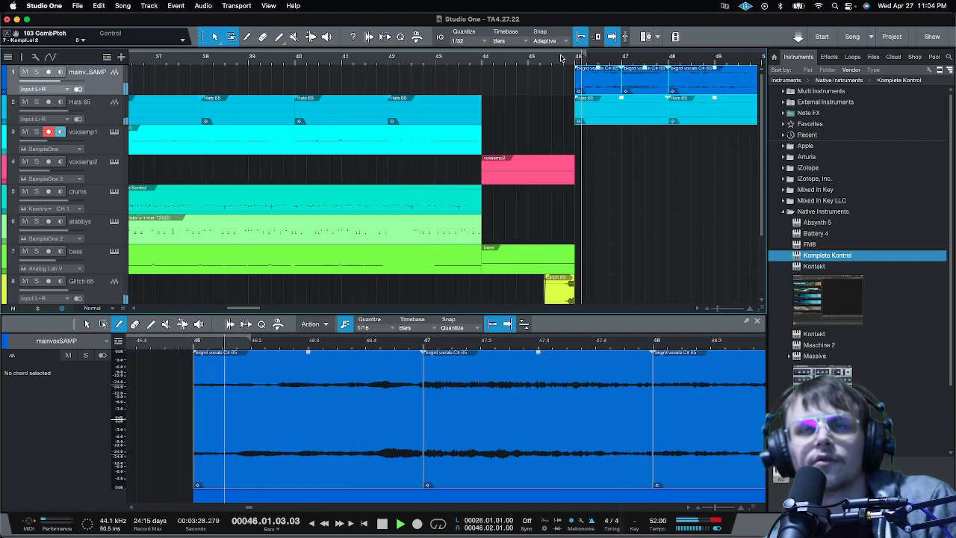
pyautogui.scroll(-4, 562, 57)
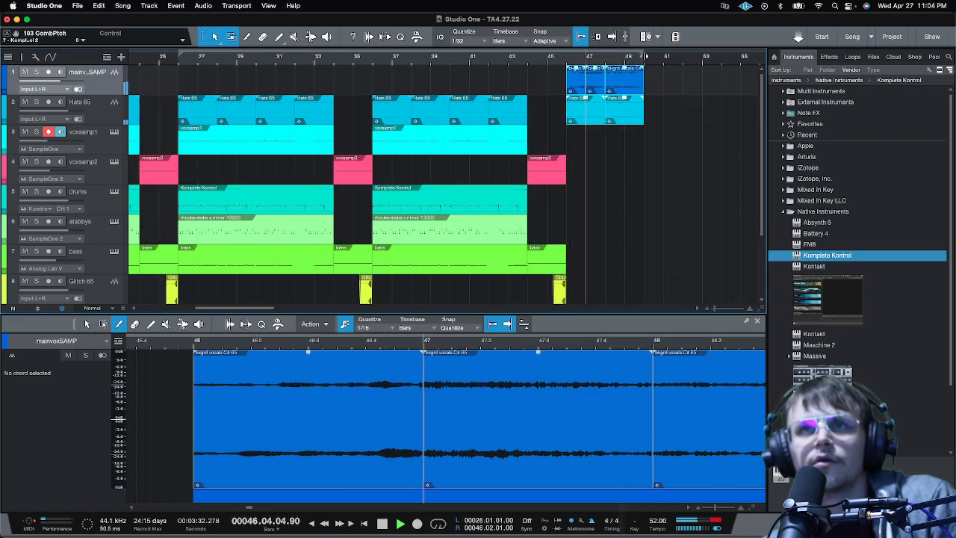
pyautogui.scroll(4, 521, 62)
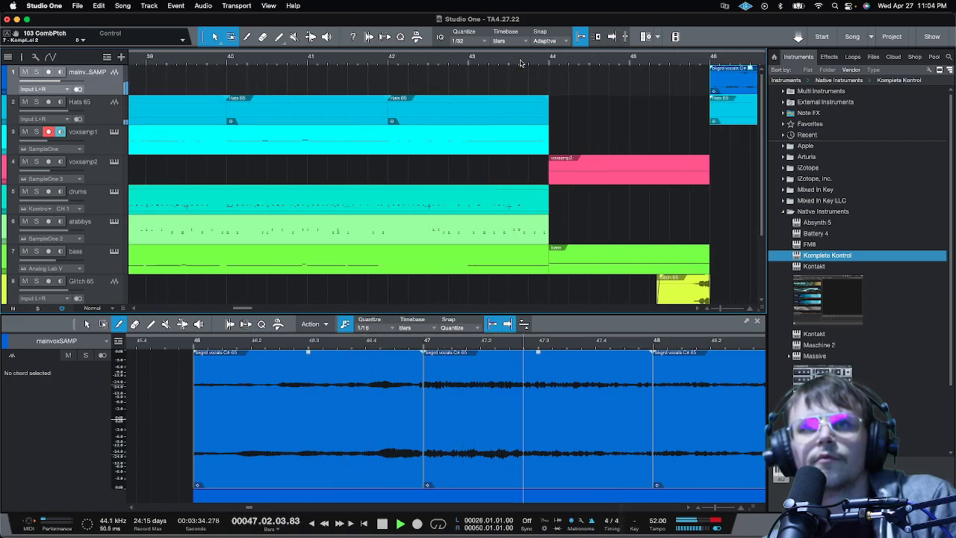
# Play back the fourth section from bars 43, 40 and 36 and the outro to check the ending.
pyautogui.click(469, 65)
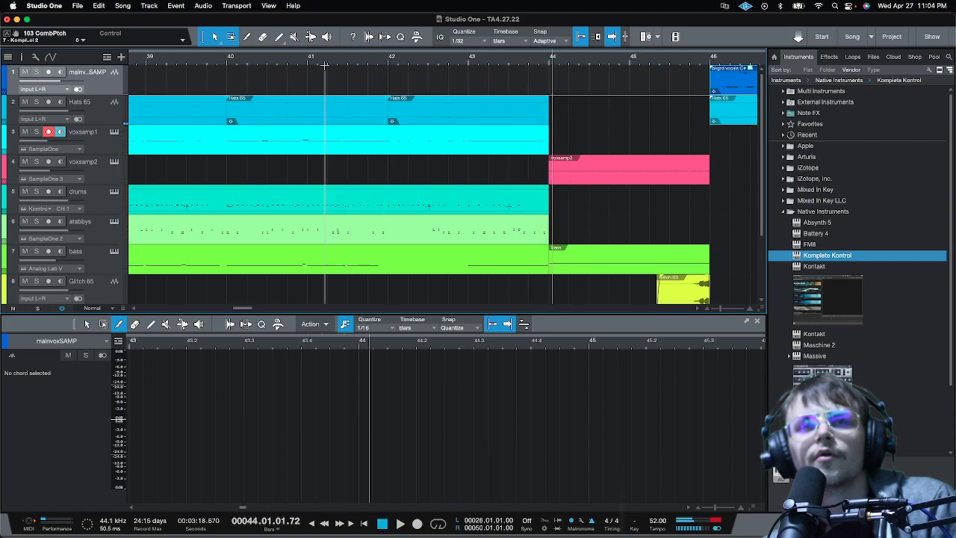
pyautogui.click(230, 57)
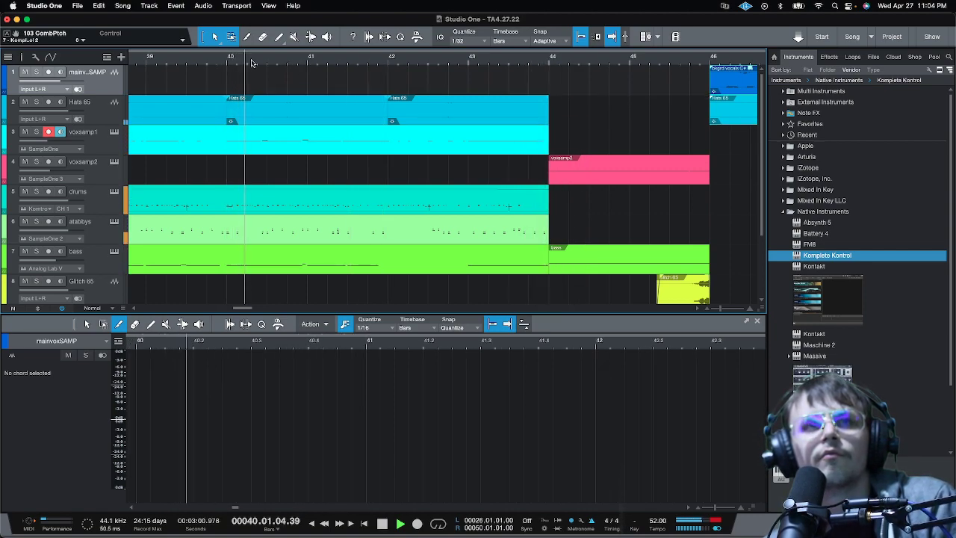
pyautogui.scroll(-5, 254, 63)
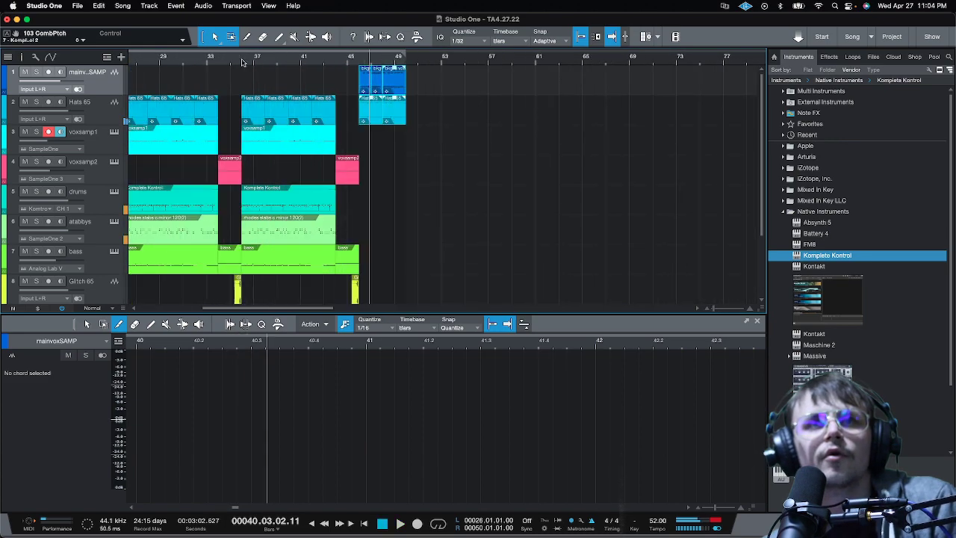
pyautogui.click(244, 59)
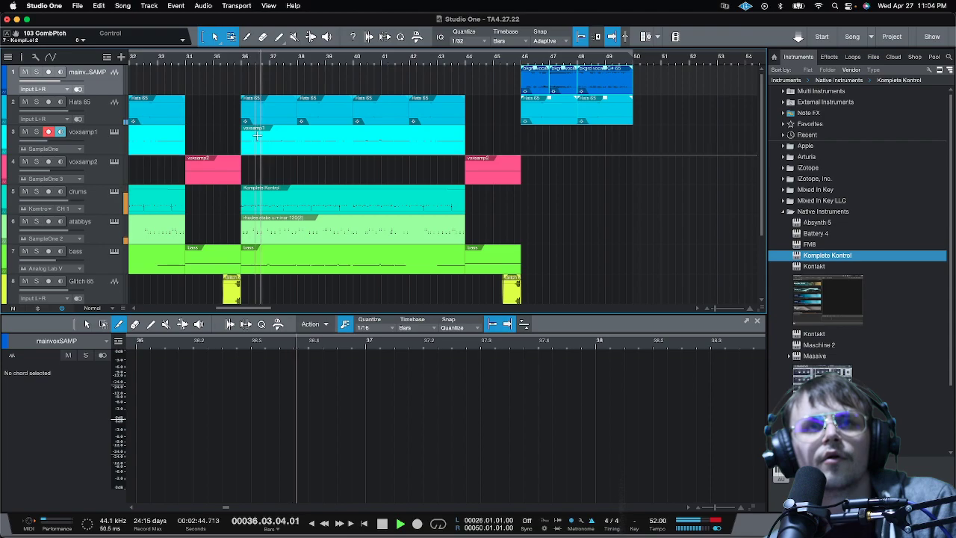
pyautogui.scroll(-3, 388, 189)
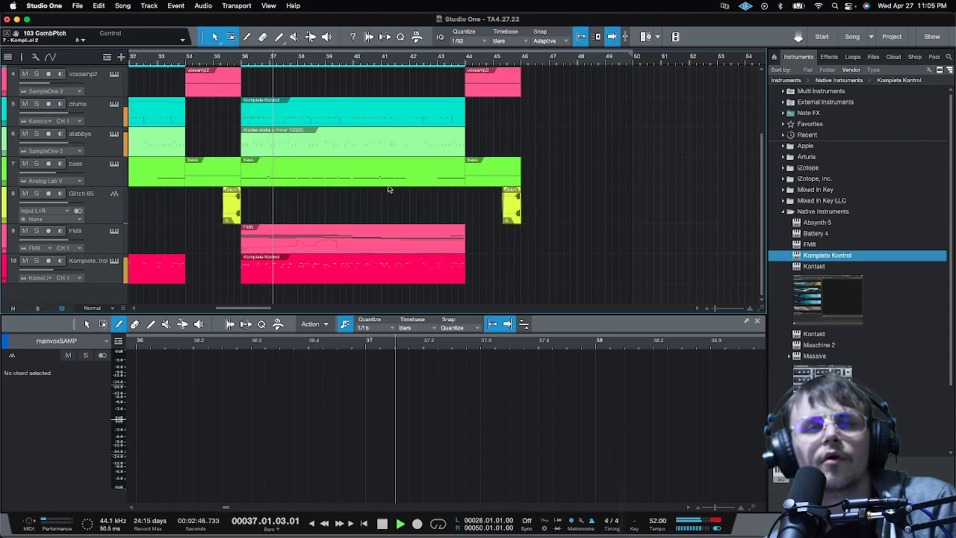
pyautogui.scroll(3, 512, 91)
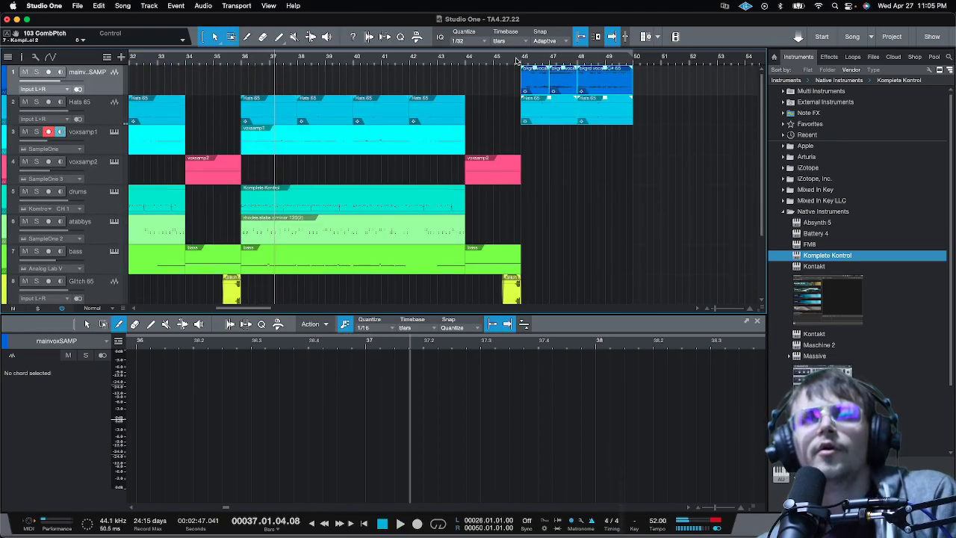
pyautogui.click(515, 60)
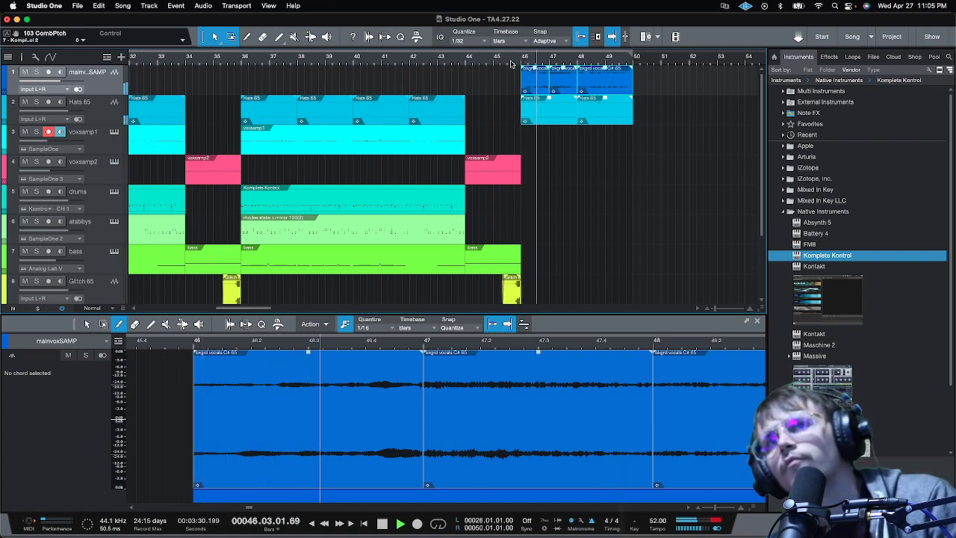
pyautogui.scroll(-2, 512, 64)
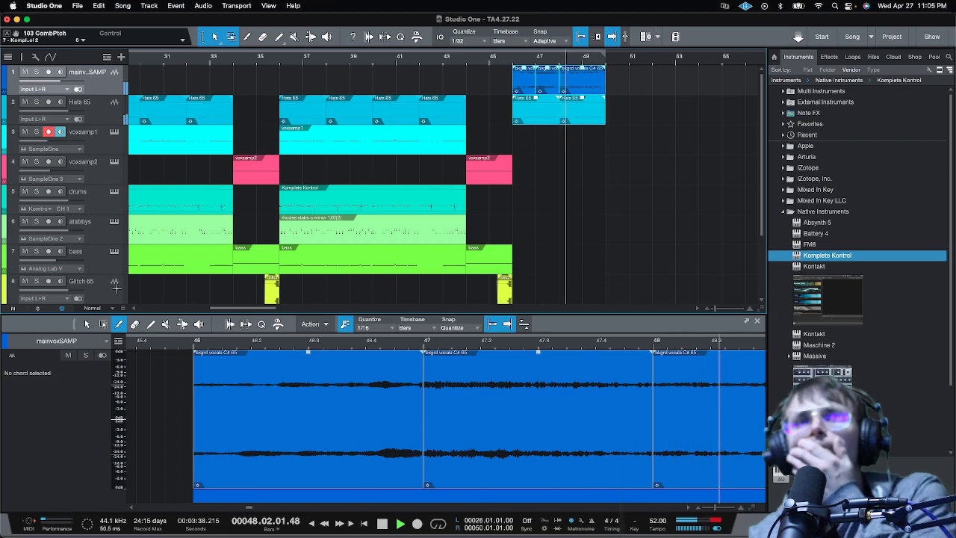
# Select the Glitch 65 track, open the mixer and reset the main output's clip indicator.
pyautogui.click(154, 283)
pyautogui.press('F3')
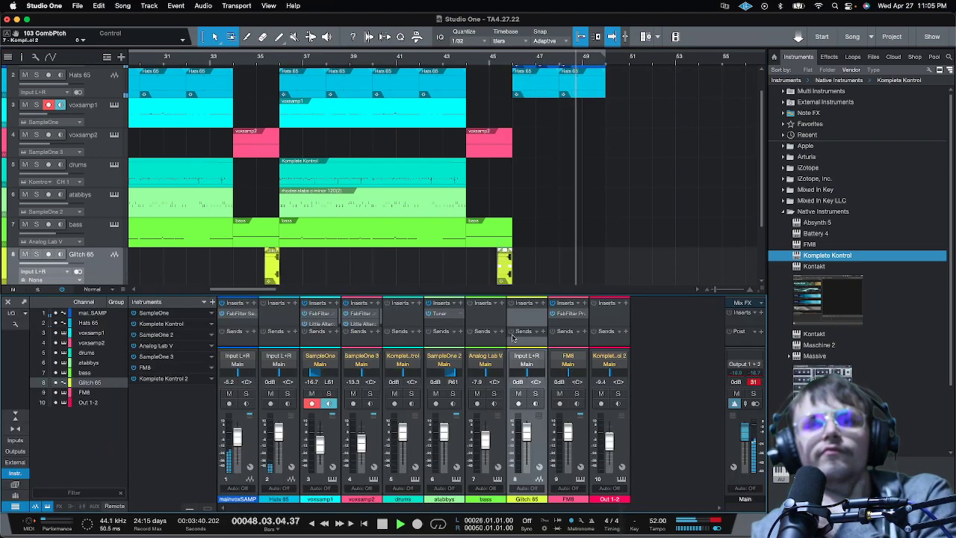
pyautogui.click(754, 381)
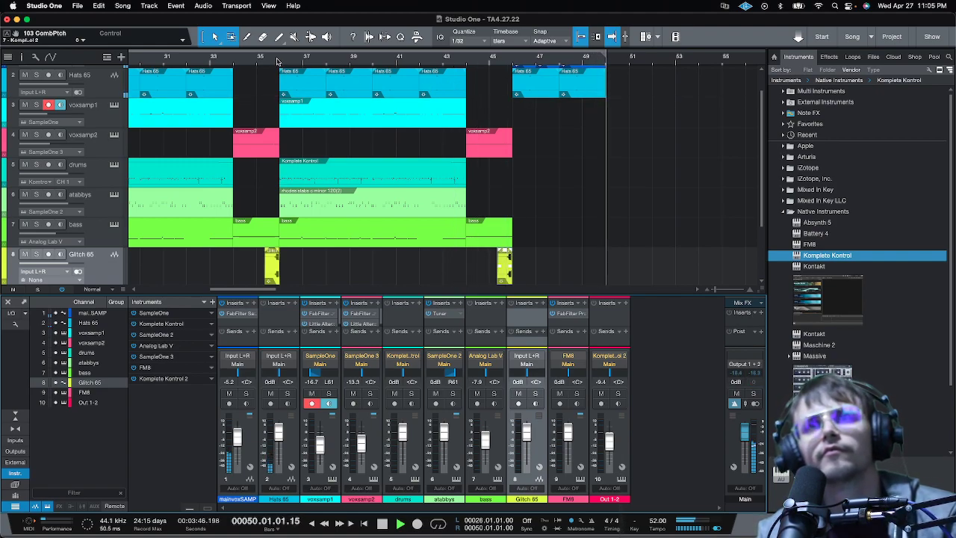
# Add a fade-out of about one bar to the last background vocal clip, from bar 49 to bar 50.
pyautogui.scroll(1, 607, 137)
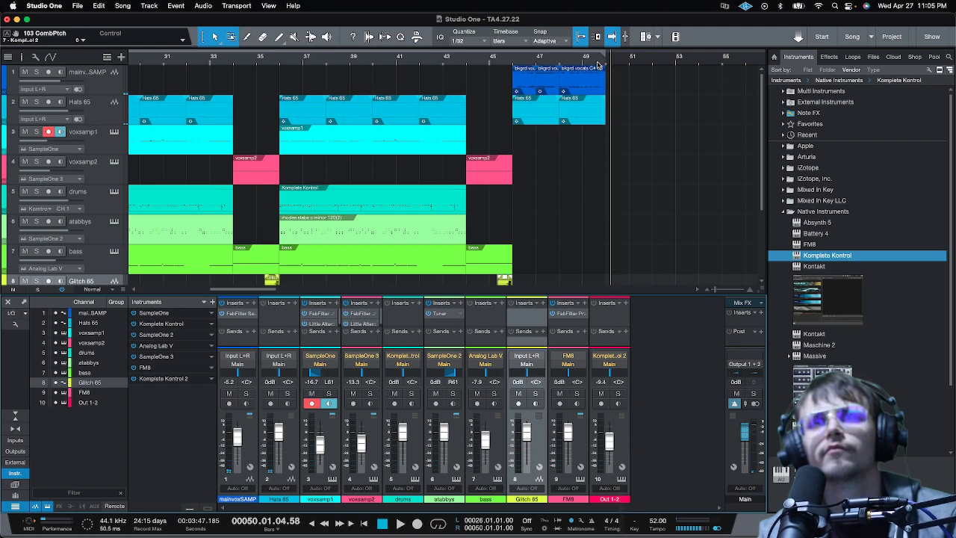
pyautogui.scroll(5, 617, 104)
pyautogui.moveTo(654, 68); pyautogui.dragTo(493, 71)
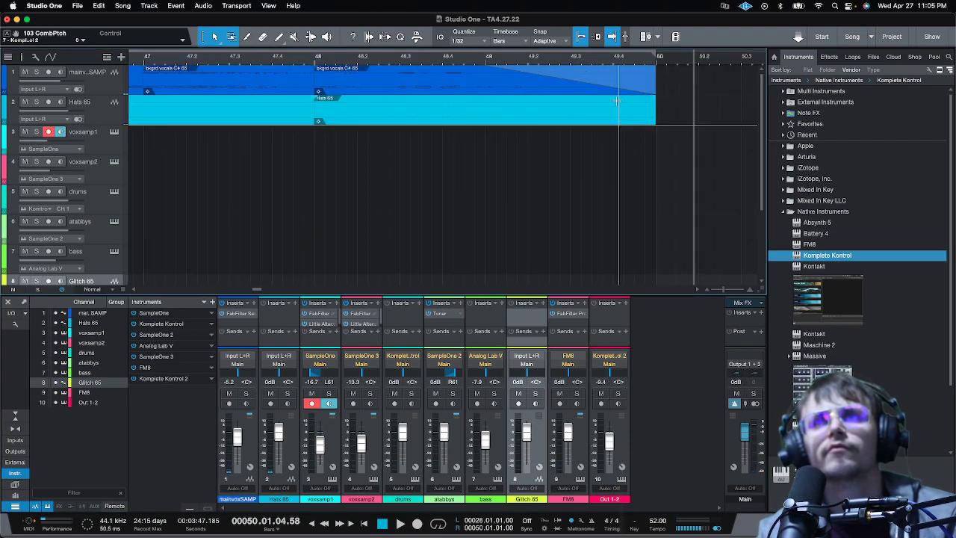
# Add a fade-out of more than one bar to the last Hats 65 clip, ending at bar 50, and play the ending.
pyautogui.moveTo(655, 101); pyautogui.dragTo(404, 100)
pyautogui.click(323, 59)
pyautogui.press('space')
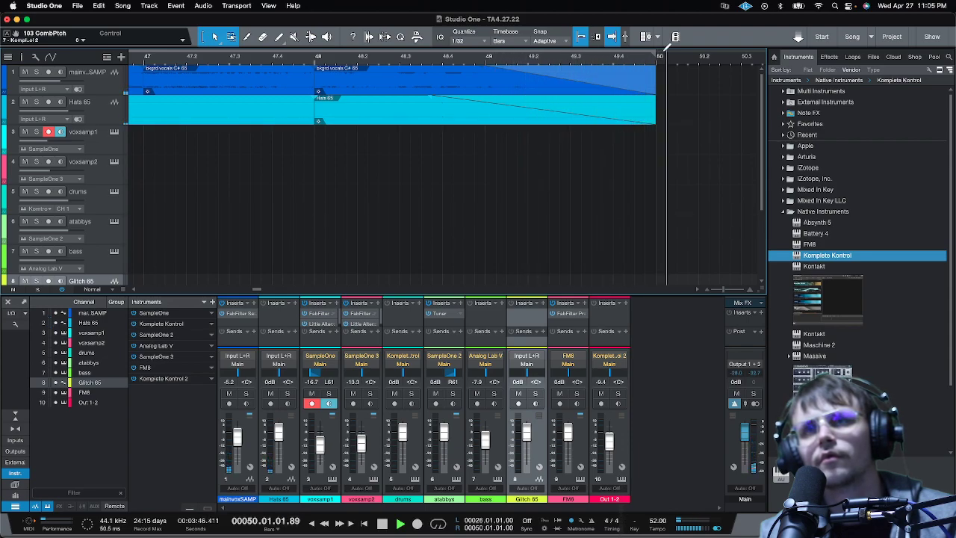
# Select the last and first background vocal clips of the intro to check their edges before bar 6 and at bar 2.
pyautogui.hotkey('shift', 'z')
pyautogui.scroll(10, 142, 69)
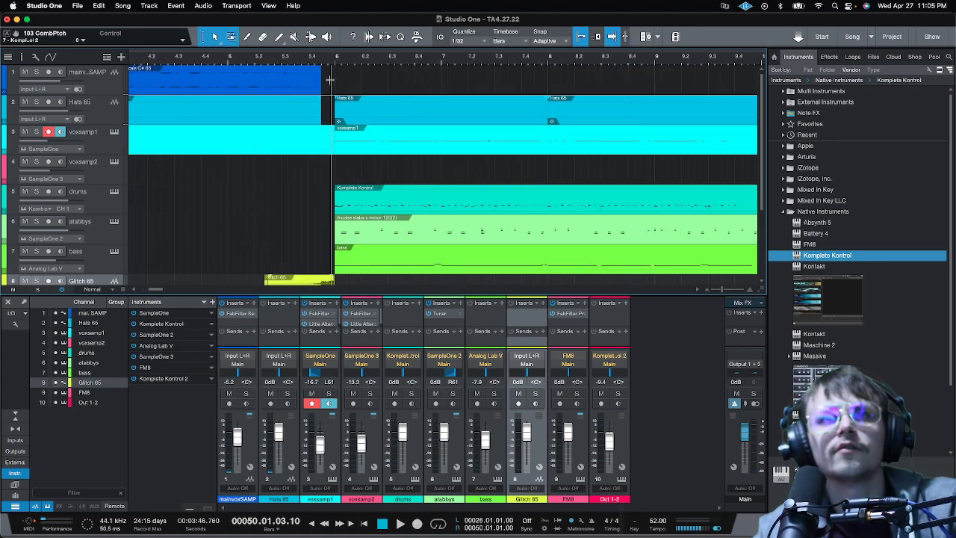
pyautogui.click(318, 83)
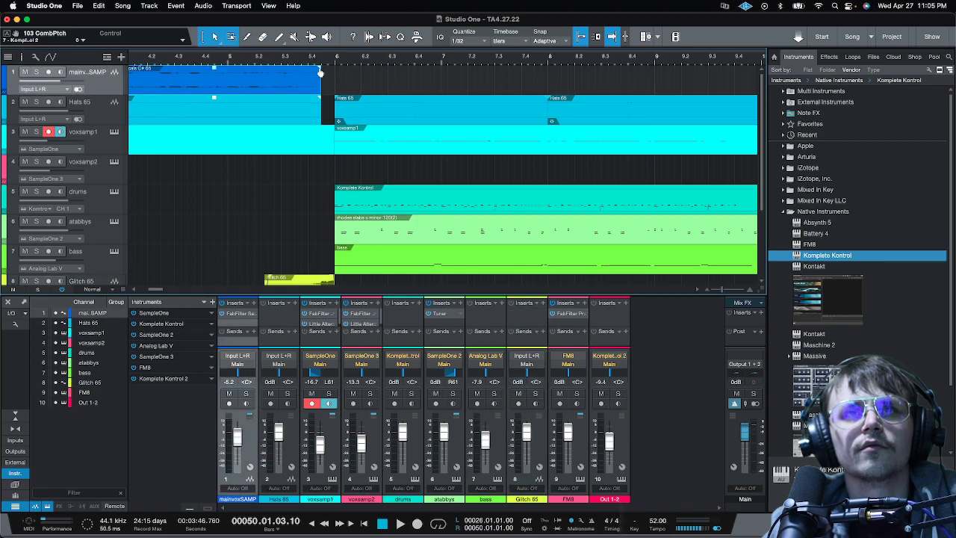
pyautogui.scroll(-4, 321, 65)
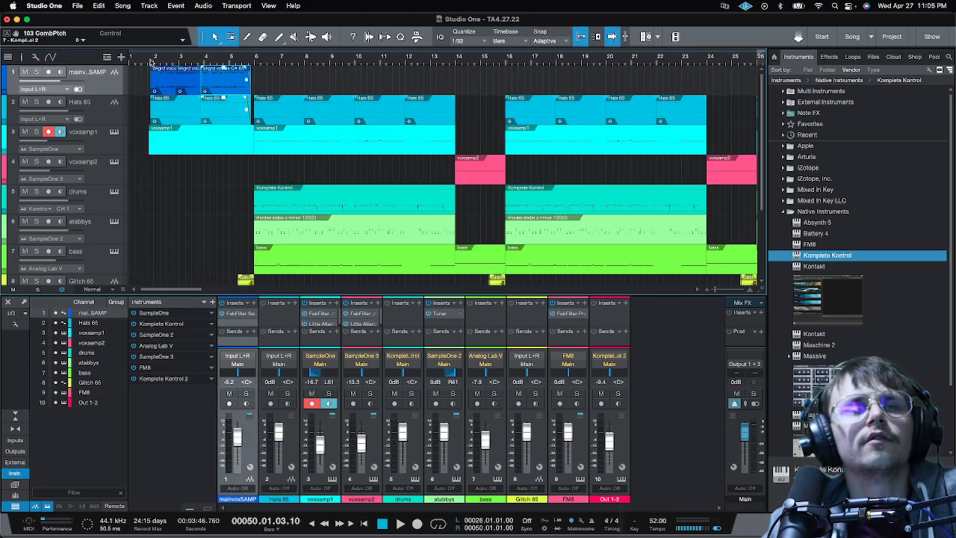
pyautogui.click(154, 91)
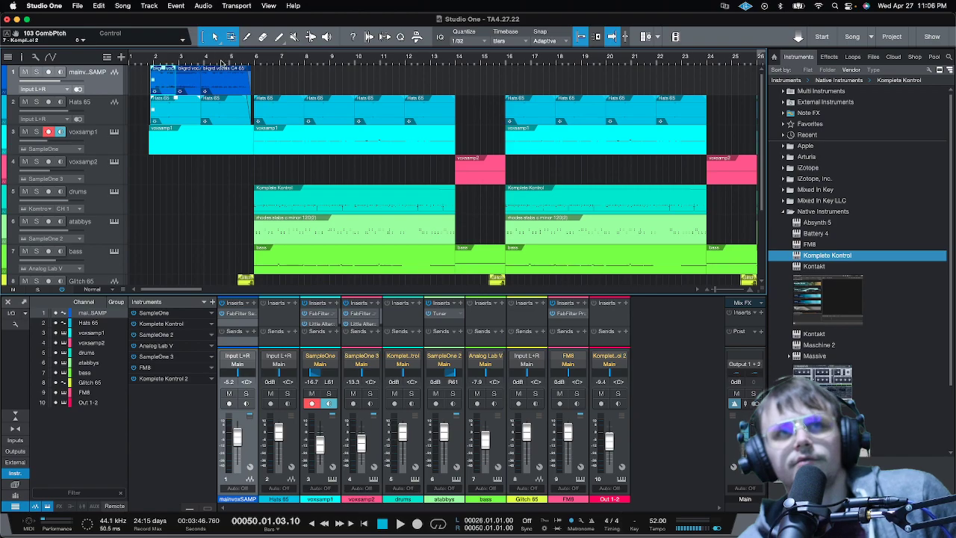
pyautogui.press('w')
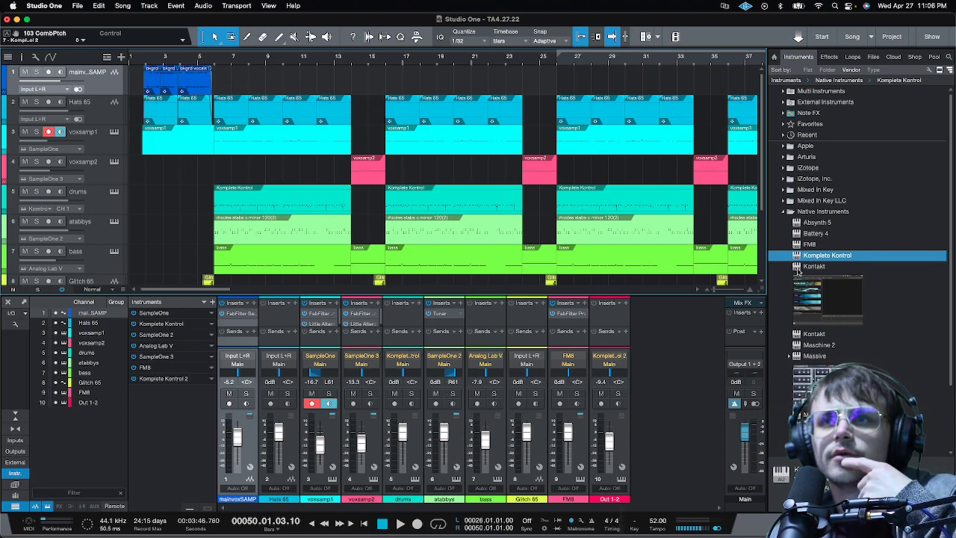
# Find ValhallaSupermassive among the Valhalla DSP effects and add it as a send effect on the main vocal sample channel.
pyautogui.click(787, 212)
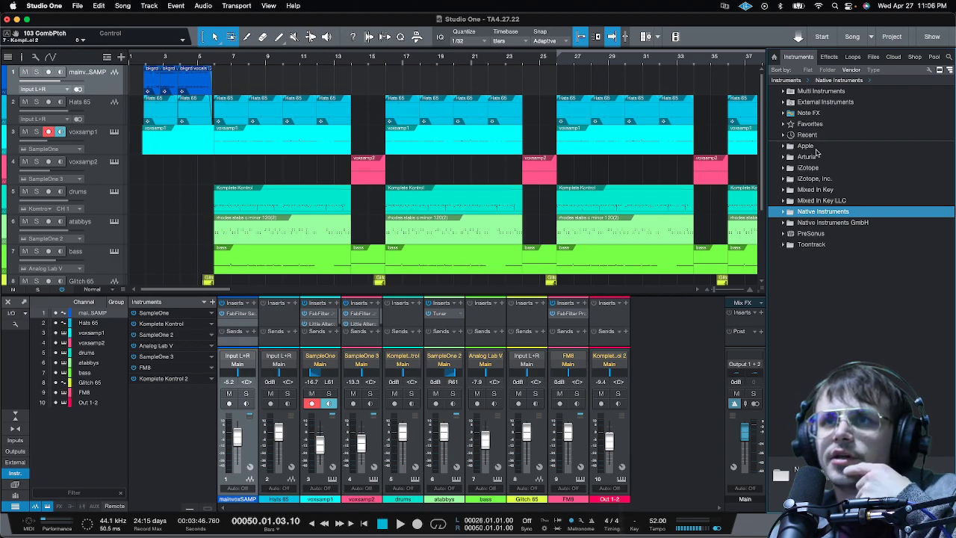
pyautogui.click(828, 59)
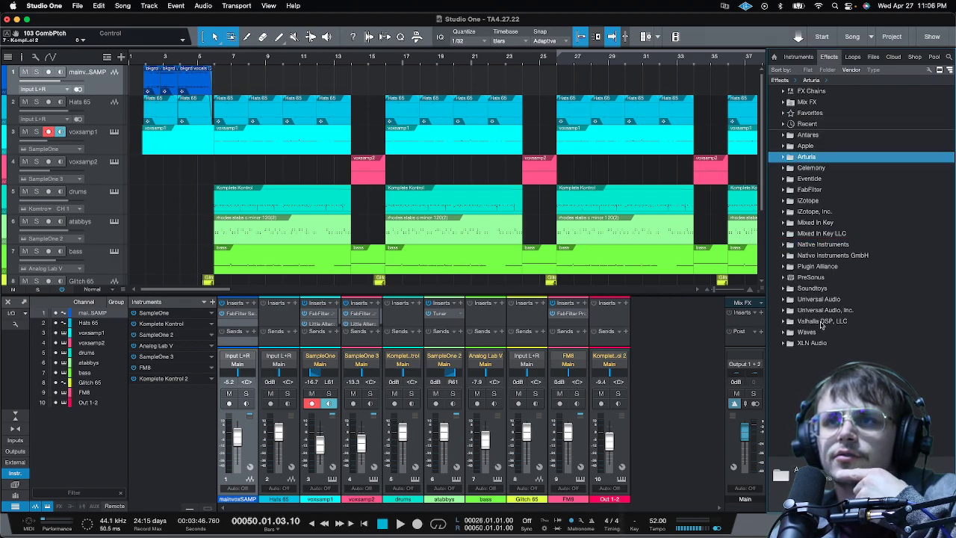
pyautogui.click(822, 321)
pyautogui.click(797, 377)
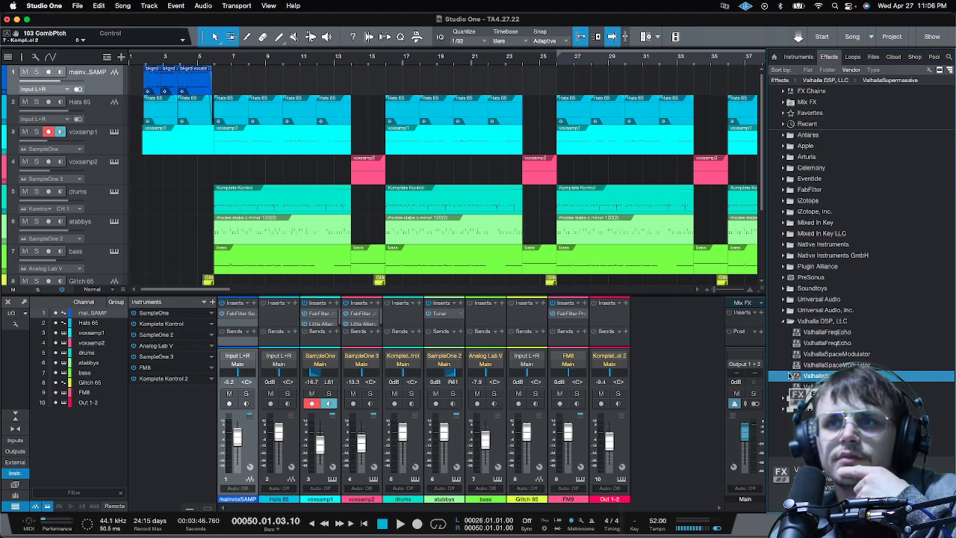
pyautogui.moveTo(735, 373); pyautogui.dragTo(251, 335)
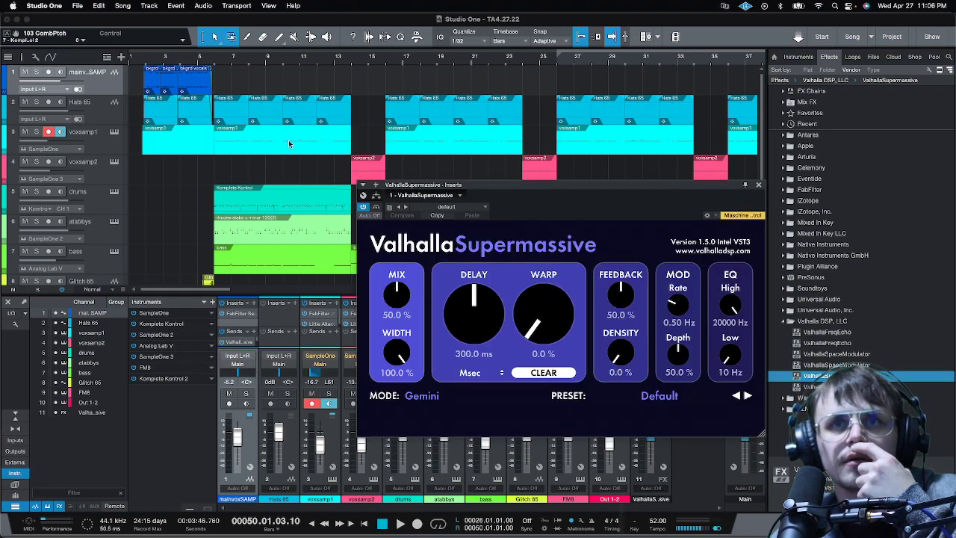
# Play the intro from bar 2 and load the SFX Pulsars preset The Void in ValhallaSupermassive.
pyautogui.click(145, 60)
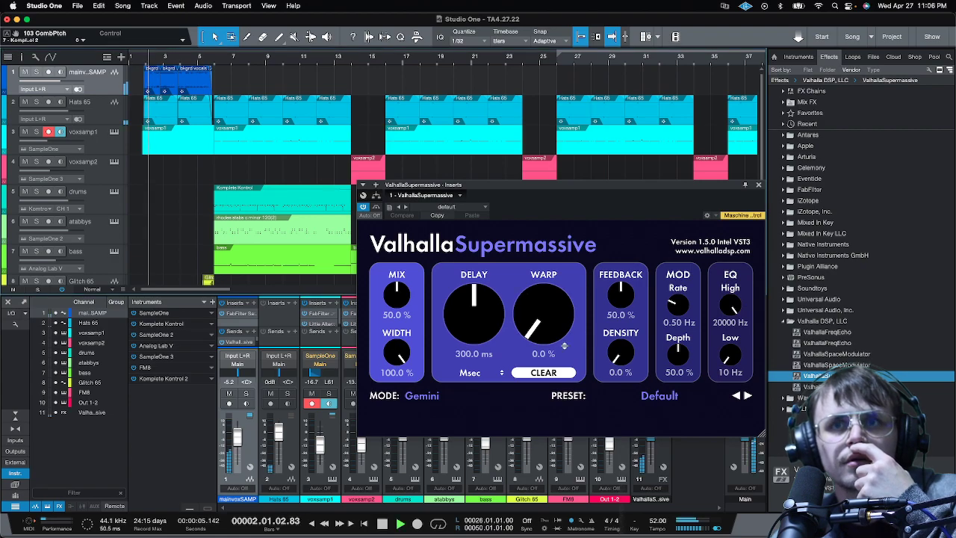
pyautogui.click(659, 396)
pyautogui.moveTo(653, 353)
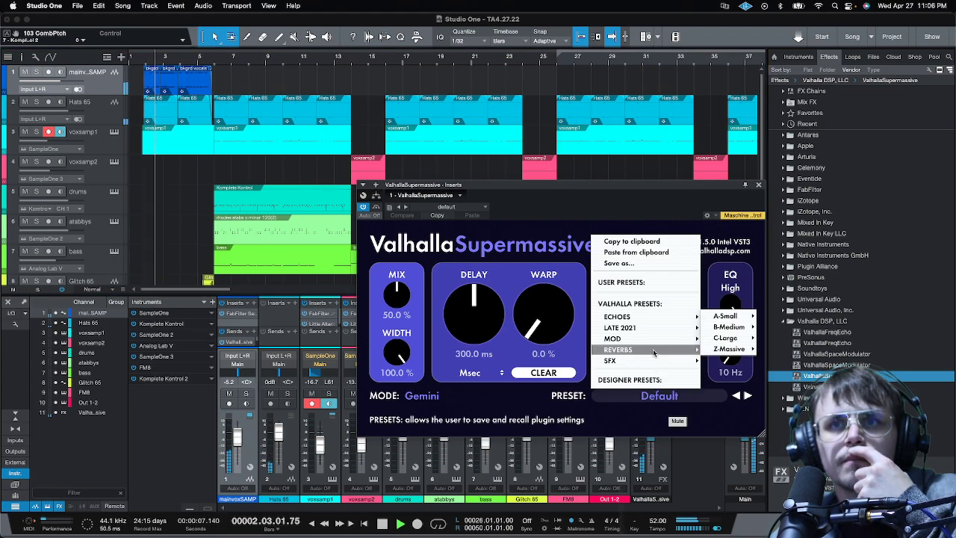
pyautogui.moveTo(727, 349)
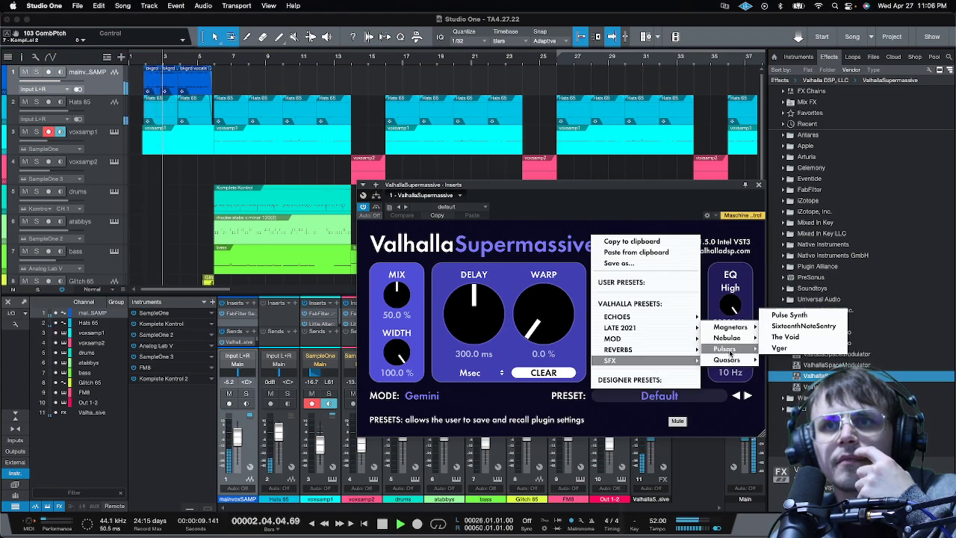
pyautogui.click(786, 337)
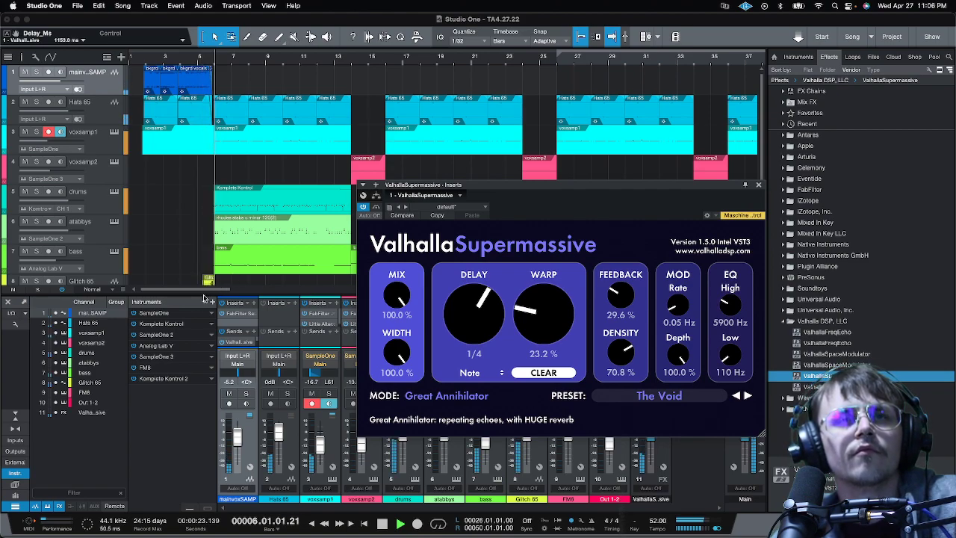
pyautogui.click(759, 185)
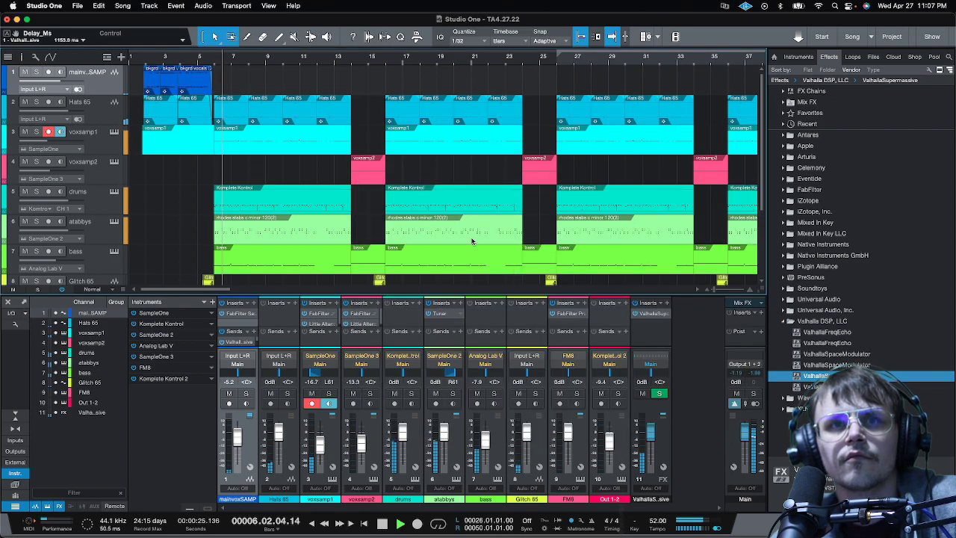
# Enlarge the mixer, lower the intro's vocal and hats clips by about 4.7 dB, and play the Glitch 65 transition from bar 5.
pyautogui.moveTo(402, 297); pyautogui.dragTo(402, 255)
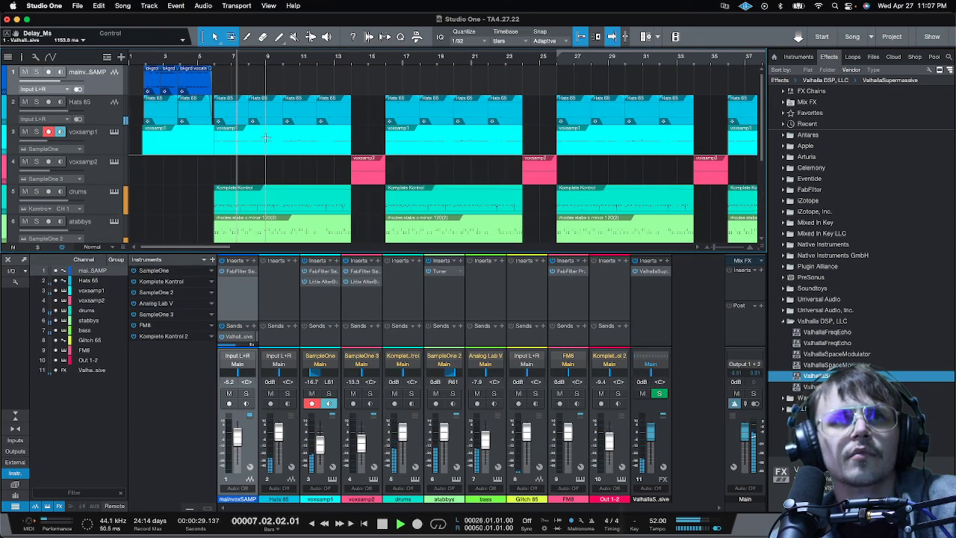
pyautogui.moveTo(159, 97); pyautogui.dragTo(193, 103)
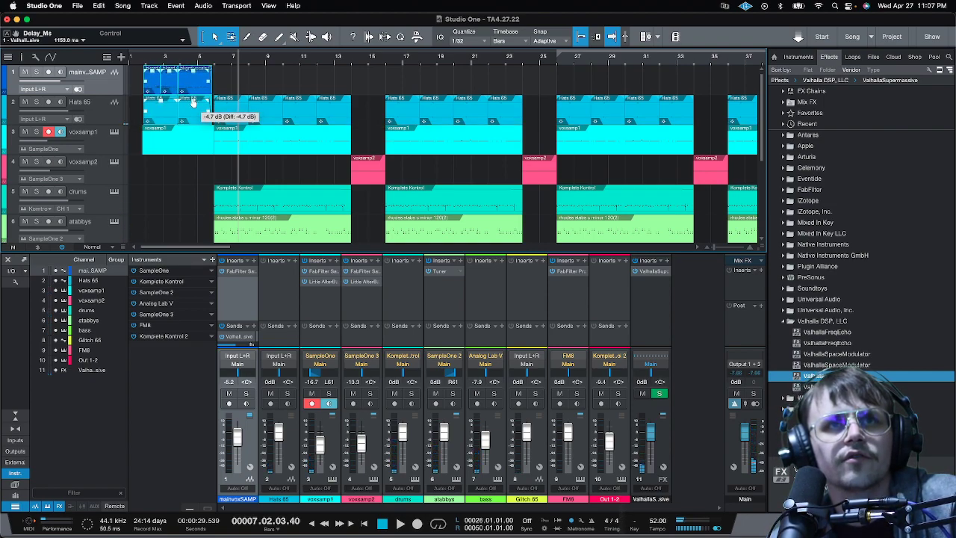
pyautogui.scroll(-5, 224, 149)
pyautogui.click(210, 153)
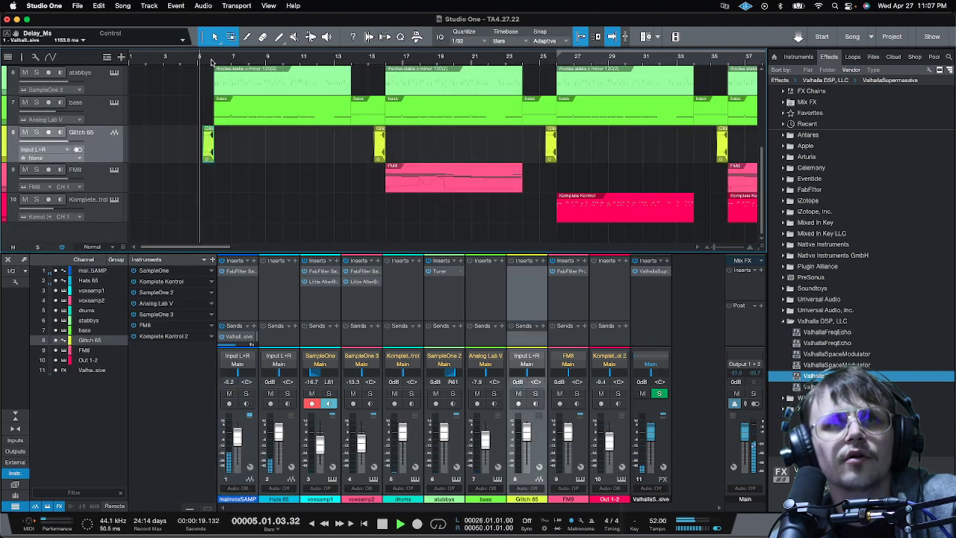
pyautogui.scroll(5, 212, 63)
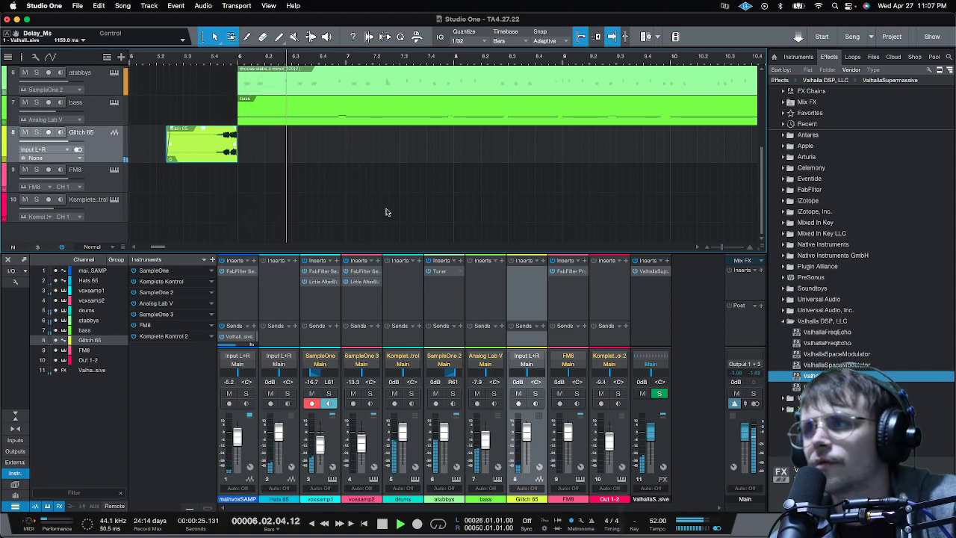
# In voxsamp1's FabFilter Saturn 2, set the band style to American Tweed Amp and the drive to about 68%.
pyautogui.click(322, 275)
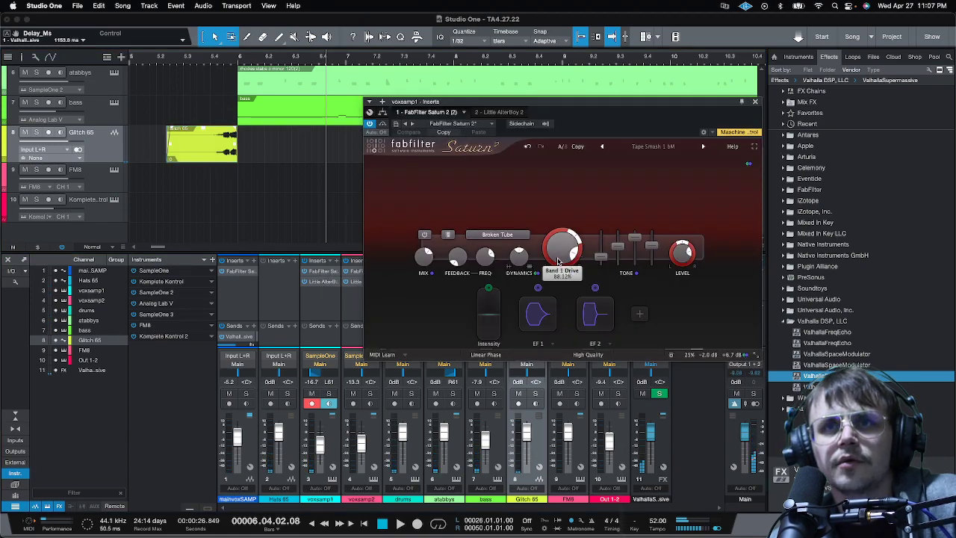
pyautogui.click(502, 235)
pyautogui.moveTo(497, 269)
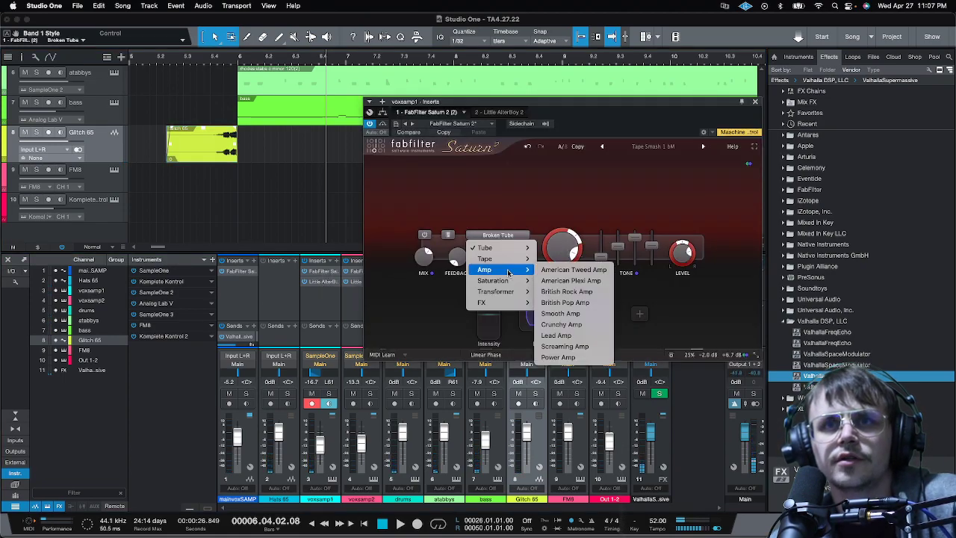
pyautogui.click(574, 269)
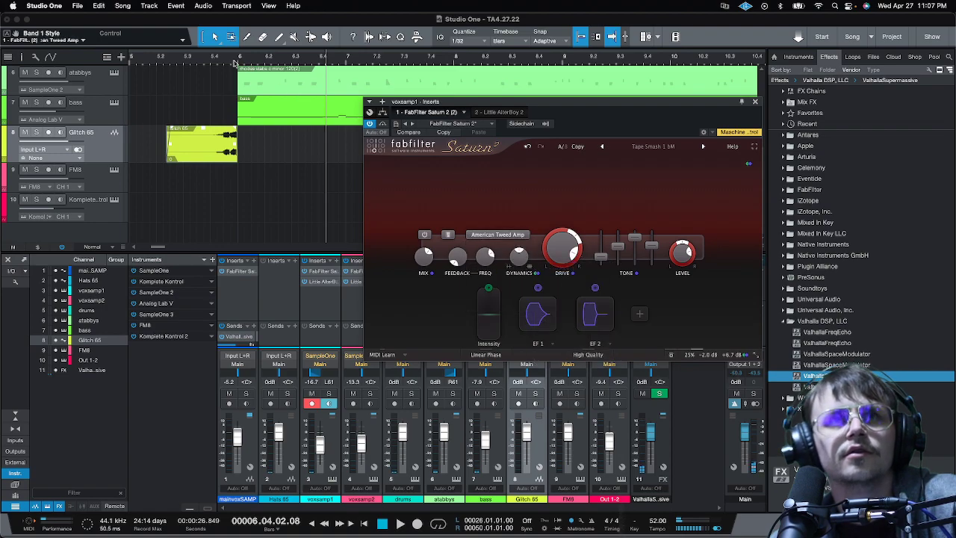
pyautogui.click(234, 63)
pyautogui.press('space')
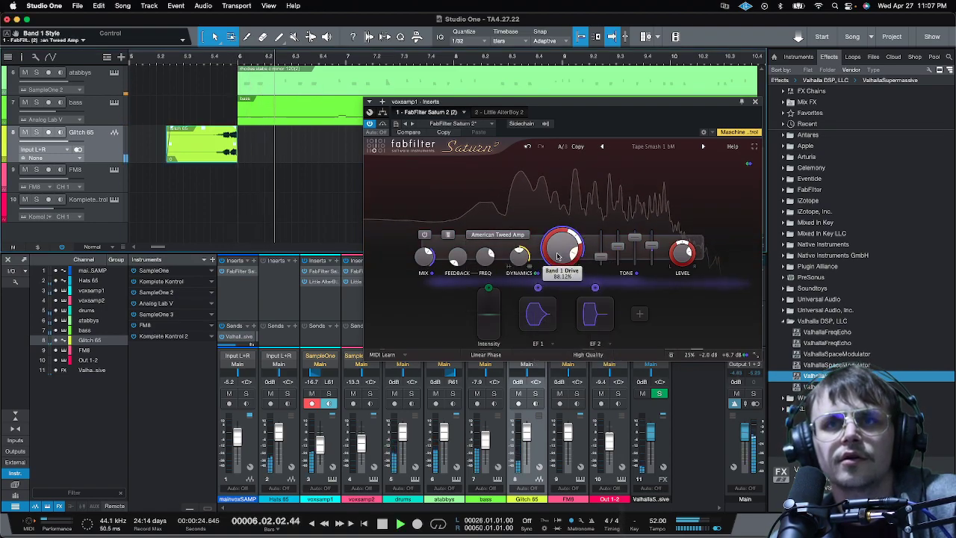
pyautogui.moveTo(557, 256); pyautogui.dragTo(562, 288)
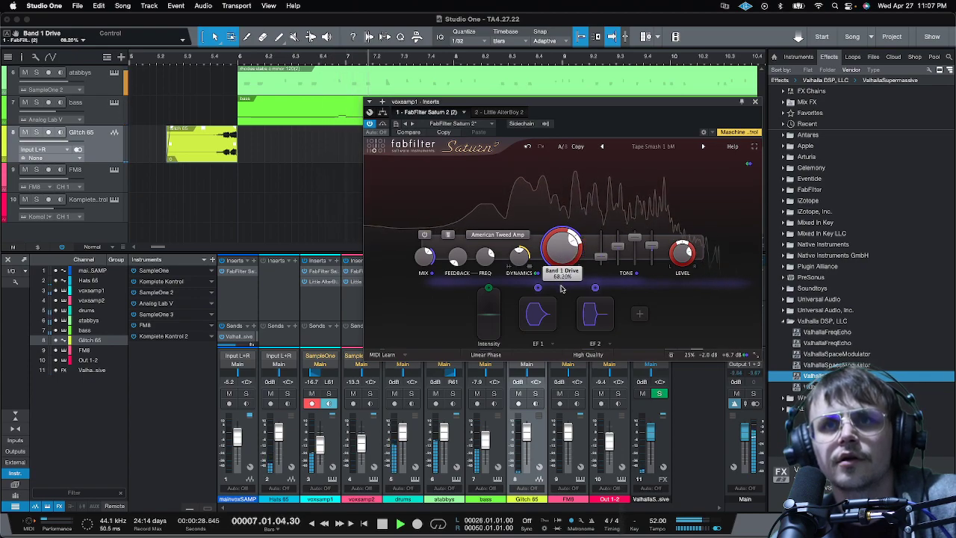
pyautogui.click(356, 335)
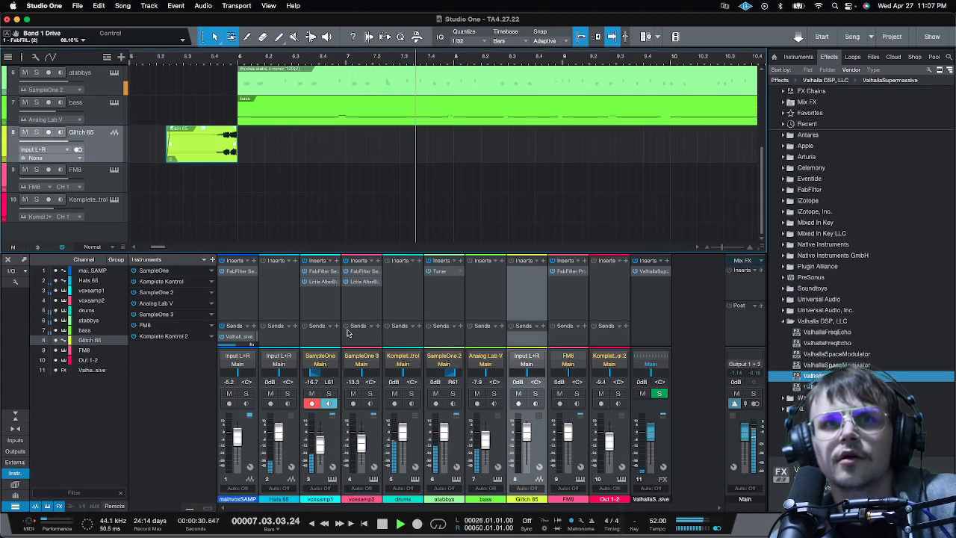
# Add ValhallaSupermassive sends to the voxsamp1 and voxsamp2 channels.
pyautogui.click(336, 326)
pyautogui.click(360, 347)
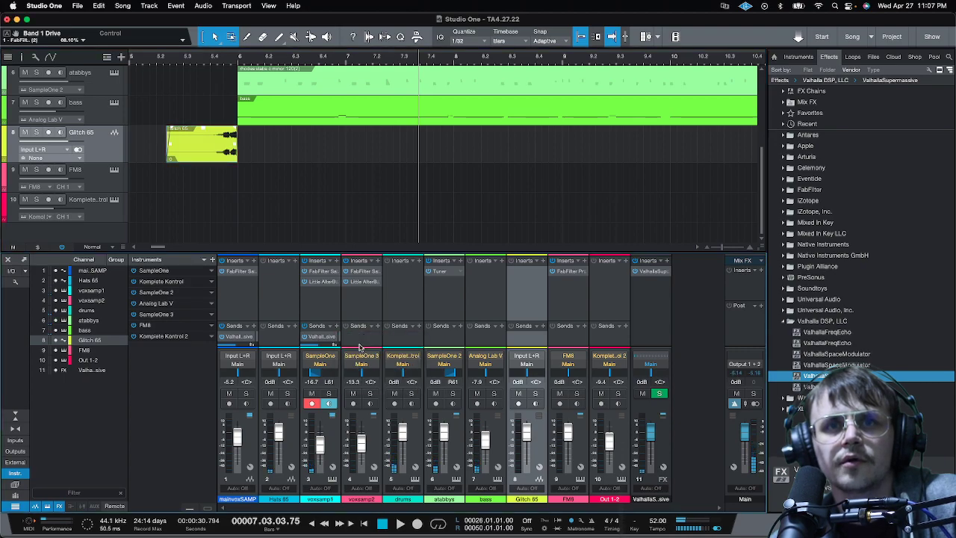
pyautogui.click(380, 326)
pyautogui.click(396, 347)
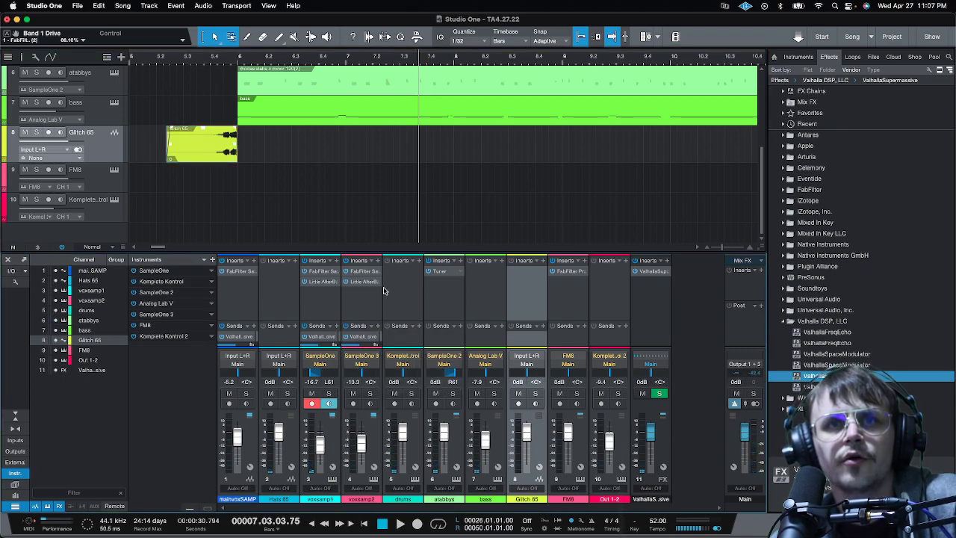
pyautogui.rightClick(373, 272)
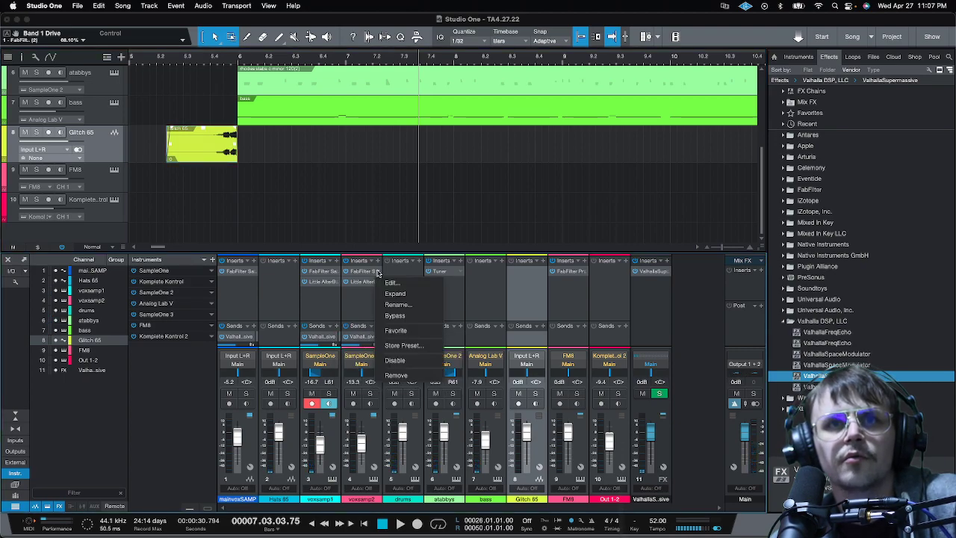
pyautogui.click(419, 375)
# Play the song from bar 13 and set the voxsamp2 channel volume to -16.7 dB.
pyautogui.hotkey('shift', 'f')
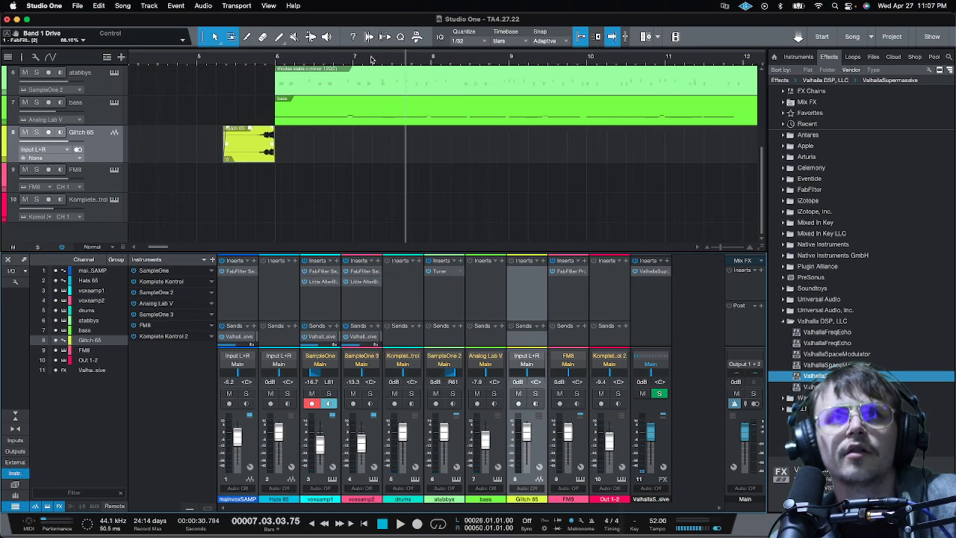
pyautogui.click(302, 58)
pyautogui.press('space')
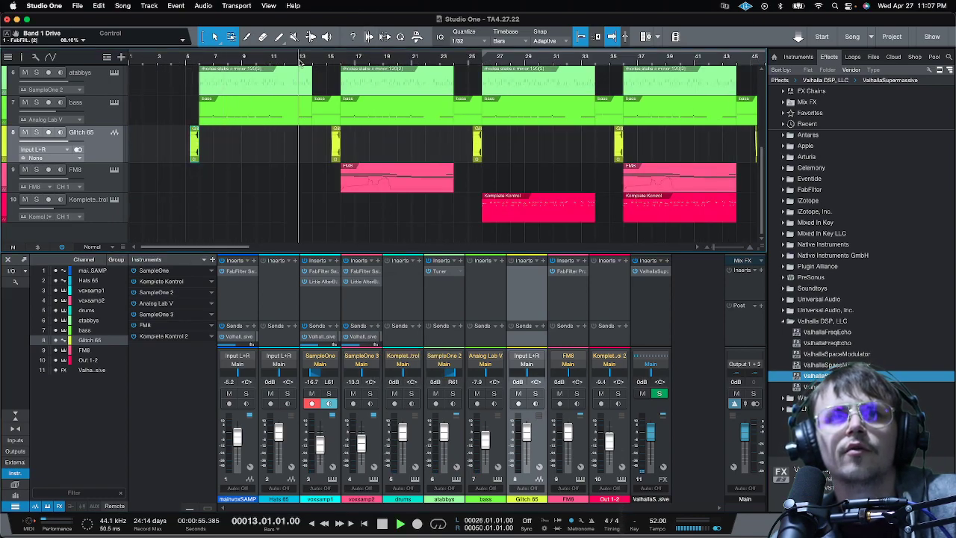
pyautogui.press('e')
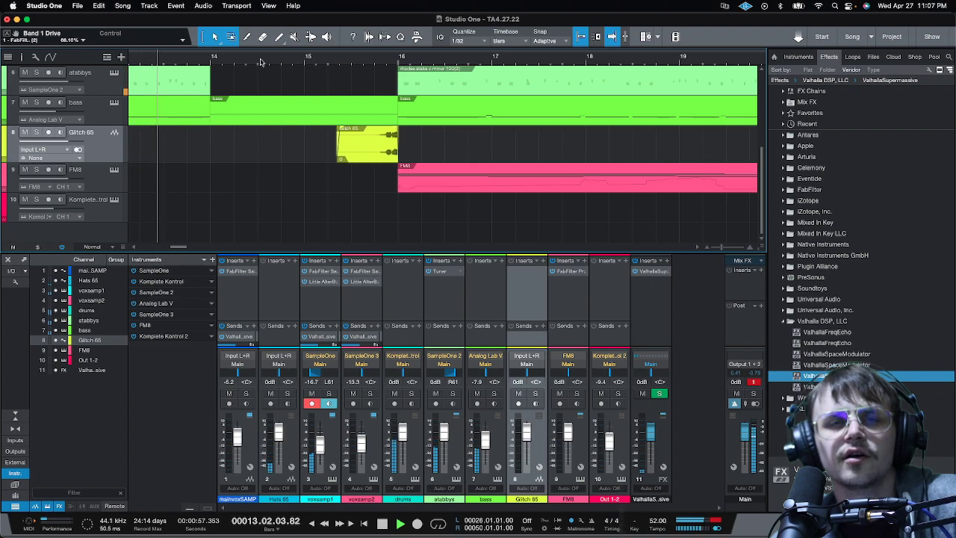
pyautogui.scroll(5, 302, 146)
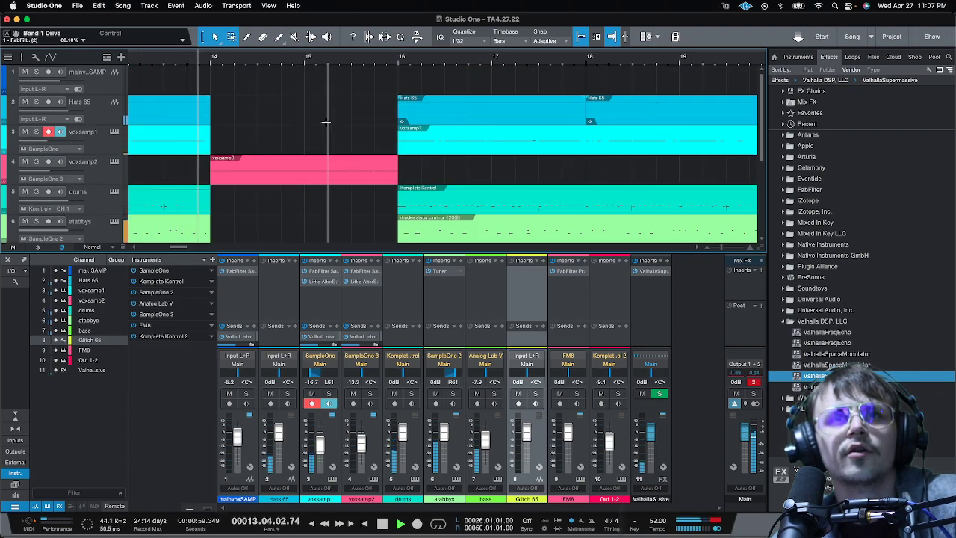
pyautogui.moveTo(352, 381); pyautogui.dragTo(354, 387)
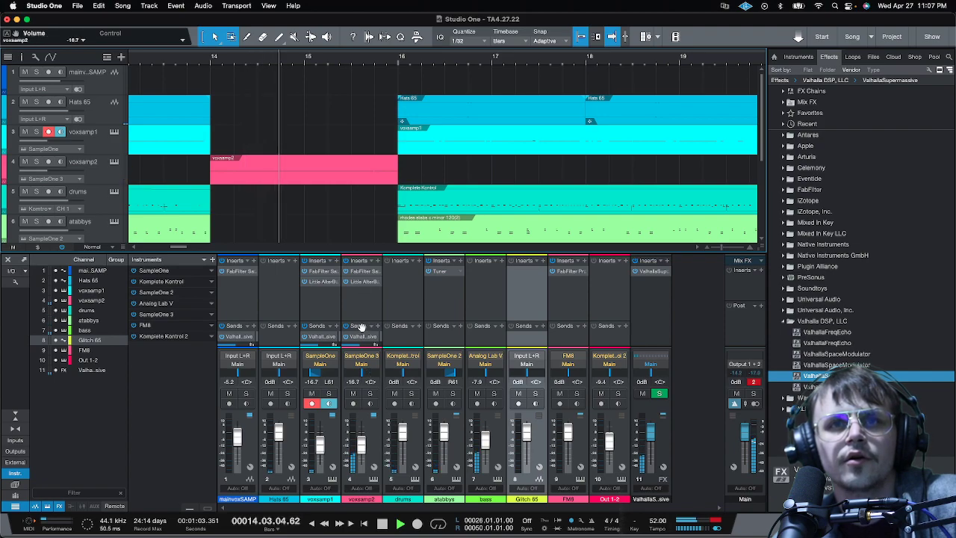
# Enlarge the mixer's send area, add a ValhallaSupermassive send to the FM8 channel and set its level to about -24.2 dB.
pyautogui.moveTo(359, 323); pyautogui.dragTo(359, 300)
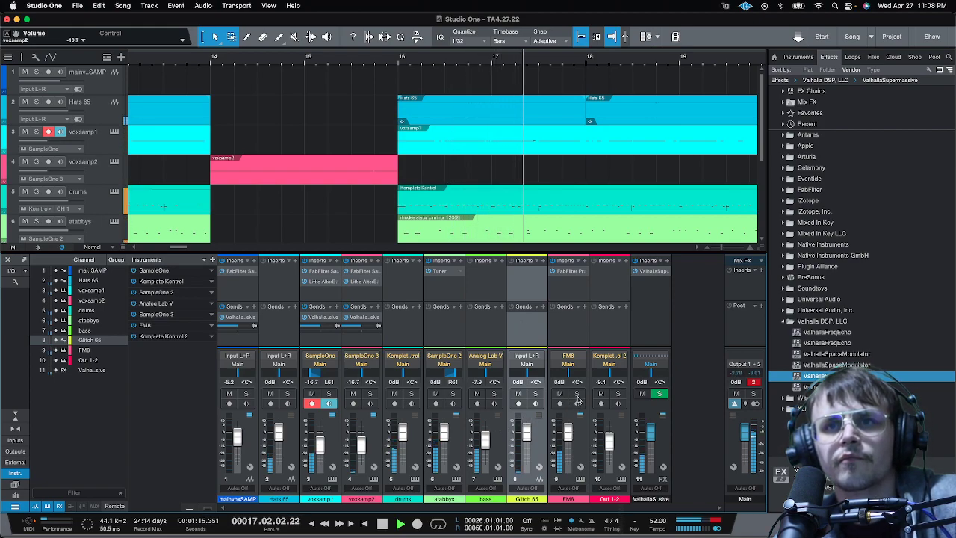
pyautogui.click(593, 316)
pyautogui.click(632, 328)
pyautogui.moveTo(557, 329); pyautogui.dragTo(566, 330)
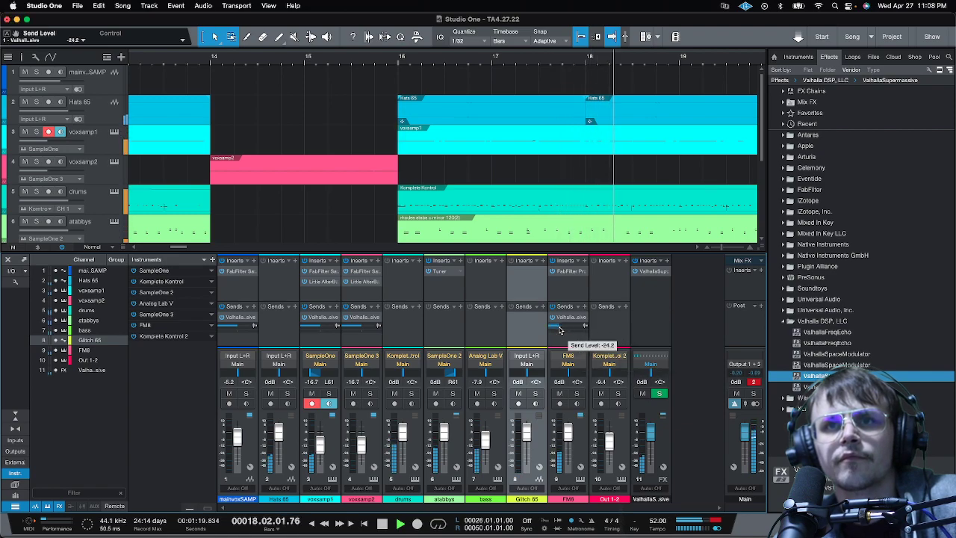
# In the FM8 channel's FabFilter Pro-Q 3, set the band 1 frequency to about 2008 Hz.
pyautogui.click(570, 275)
pyautogui.moveTo(662, 326); pyautogui.dragTo(641, 326)
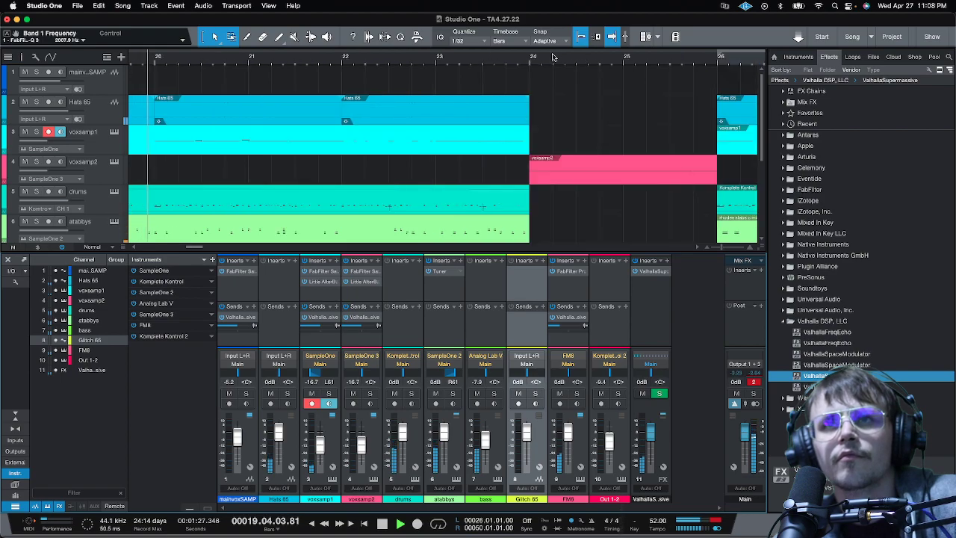
# Set the voxsamp1 channel volume to -15.8 dB.
pyautogui.press('w')
pyautogui.press('w')
pyautogui.press('w')
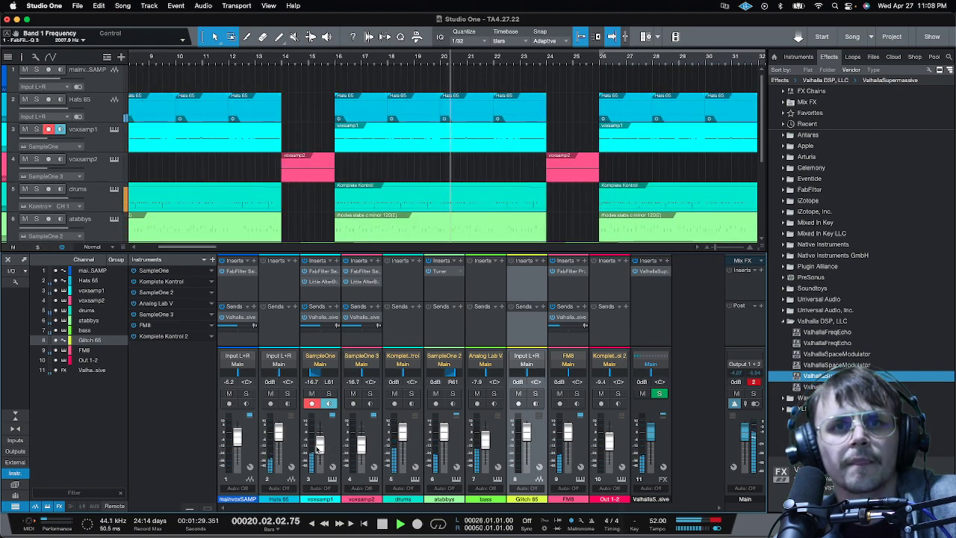
pyautogui.moveTo(319, 443); pyautogui.dragTo(320, 448)
pyautogui.scroll(4, 319, 448)
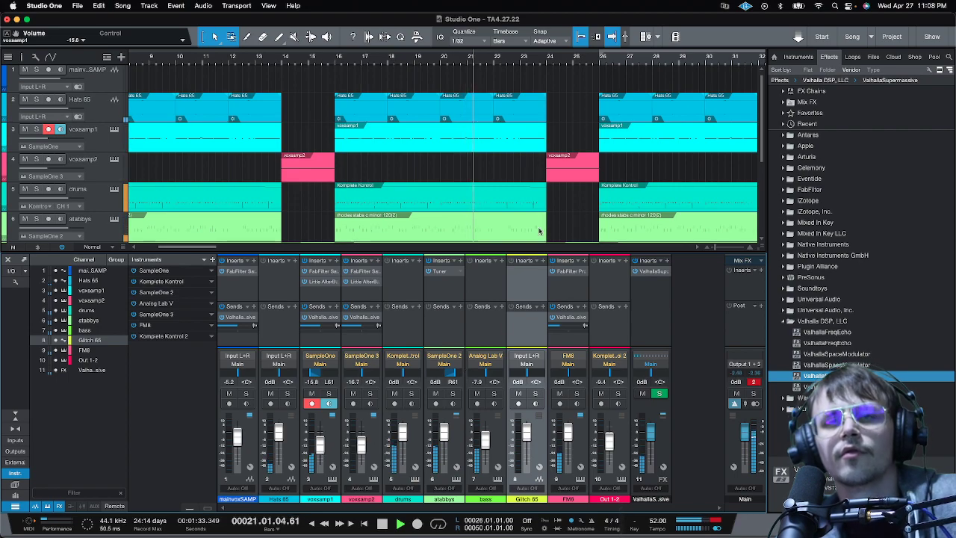
# Play from just after bar 9, solo stabbys briefly to check it, and set its channel volume to -6.5 dB.
pyautogui.click(160, 57)
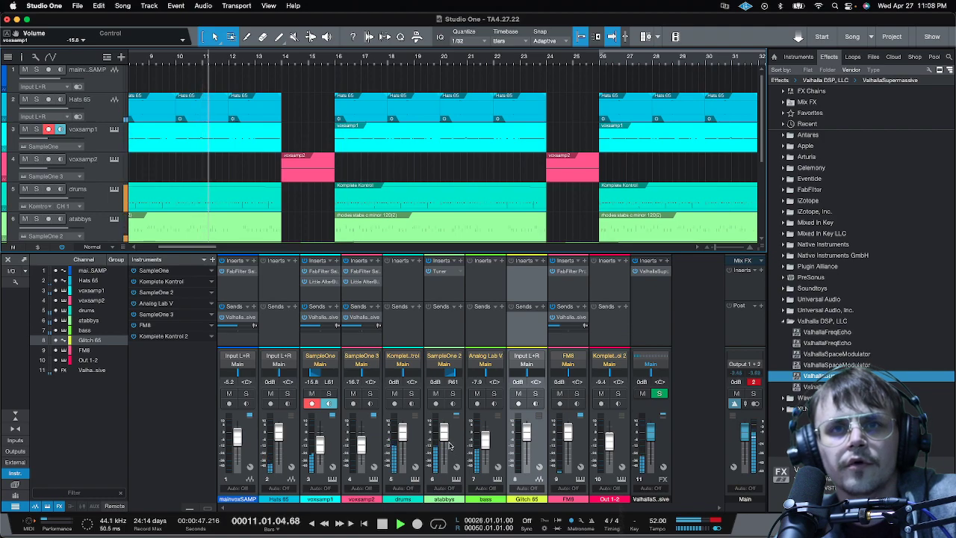
pyautogui.click(453, 396)
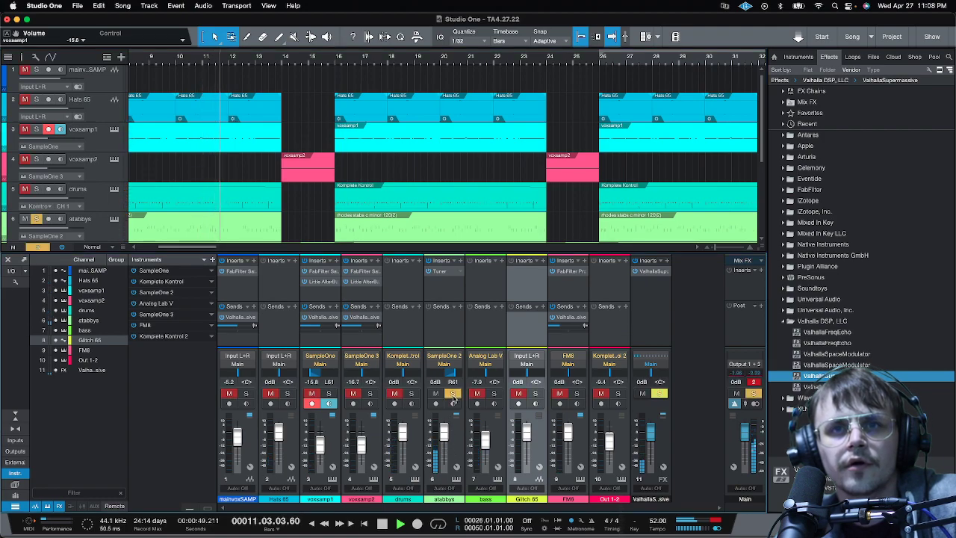
pyautogui.click(453, 394)
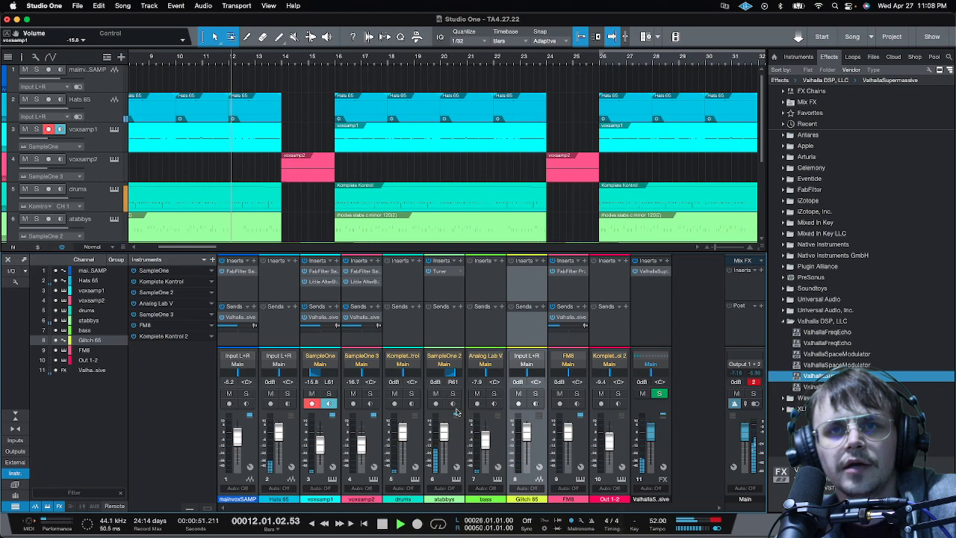
pyautogui.click(457, 484)
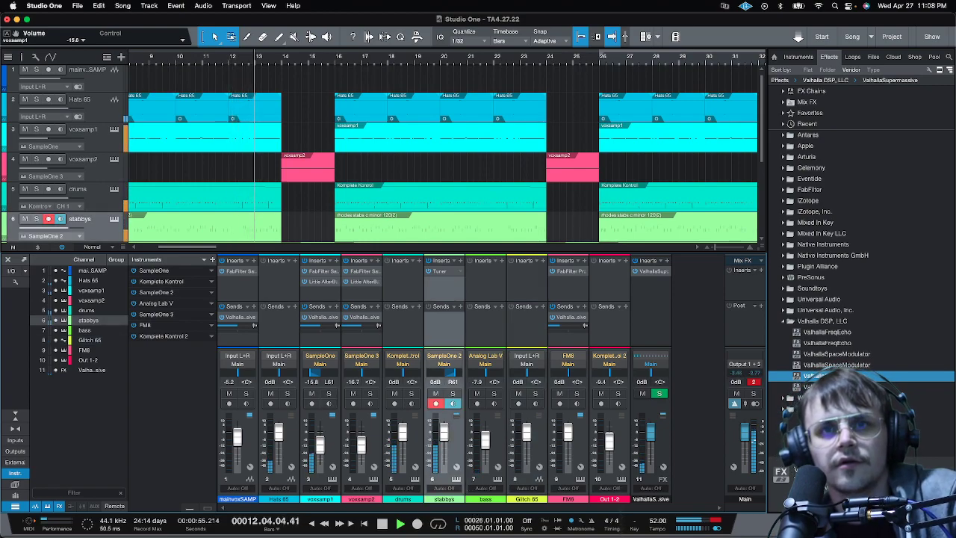
pyautogui.moveTo(443, 437); pyautogui.dragTo(444, 445)
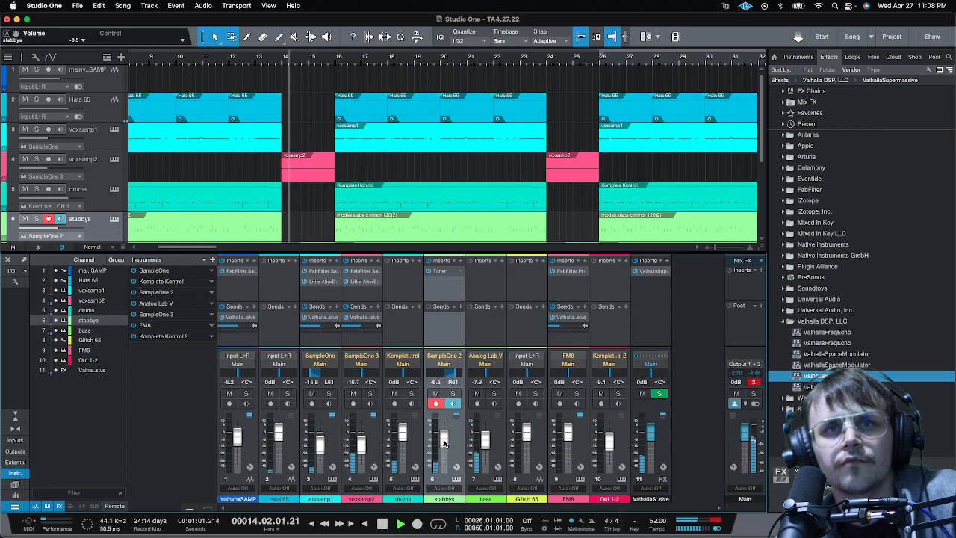
# Pan voxsamp1 to L28 and stabbys to R31, and reset the main output's clip indicator.
pyautogui.moveTo(321, 387)
pyautogui.mouseDown()
pyautogui.moveTo(330, 388)
pyautogui.moveTo(331, 377)
pyautogui.mouseUp()
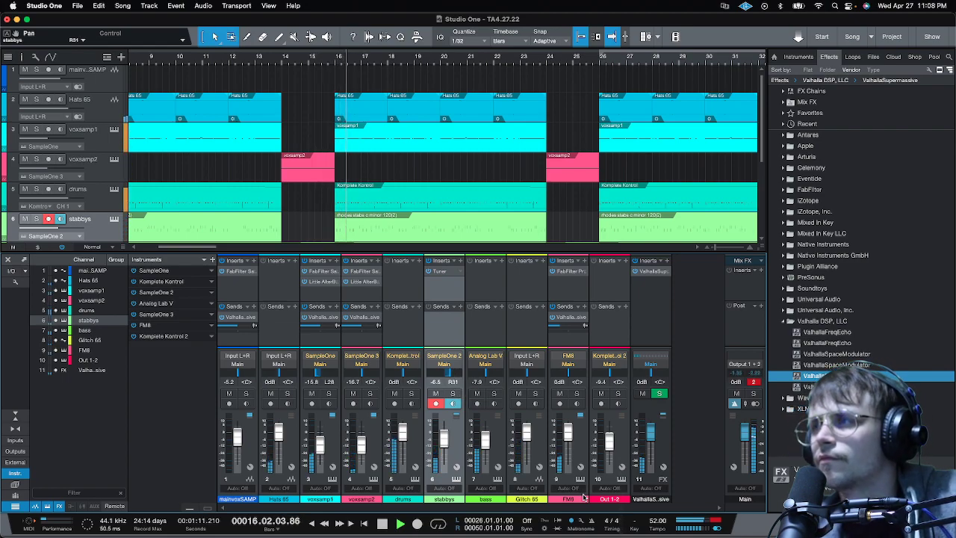
pyautogui.click(754, 381)
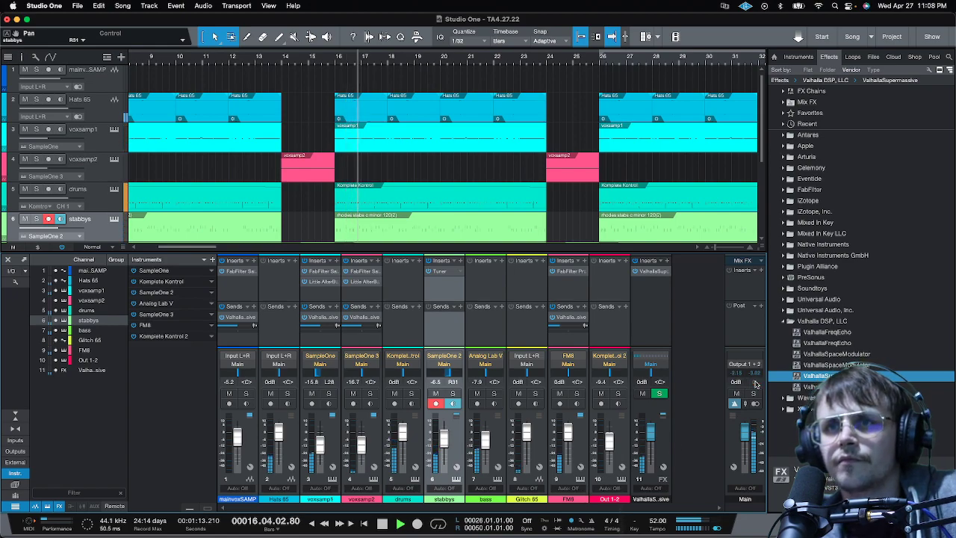
# Collapse the Valhalla DSP effects folder and set the shared ValhallaSupermassive reverb's feedback to 22.3%.
pyautogui.scroll(-2, 562, 62)
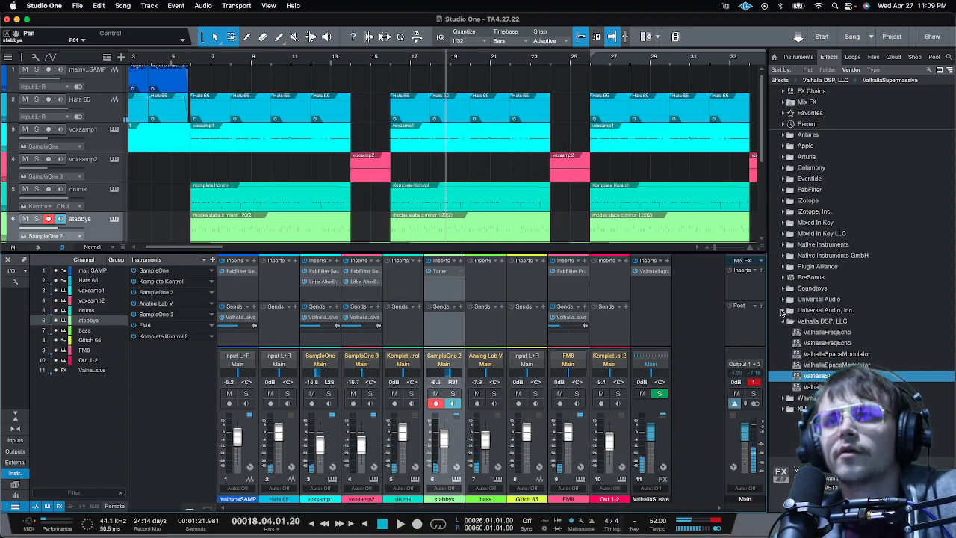
pyautogui.click(784, 320)
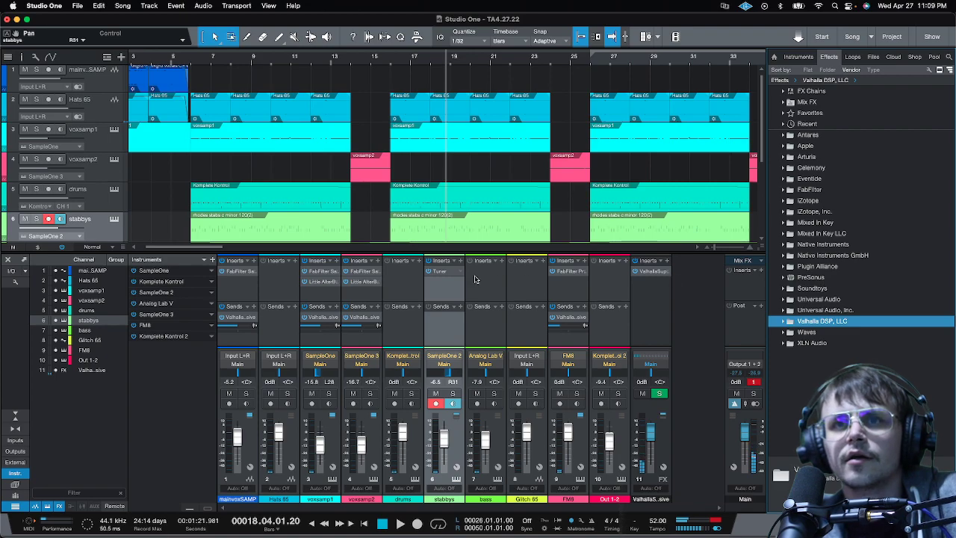
pyautogui.click(566, 317)
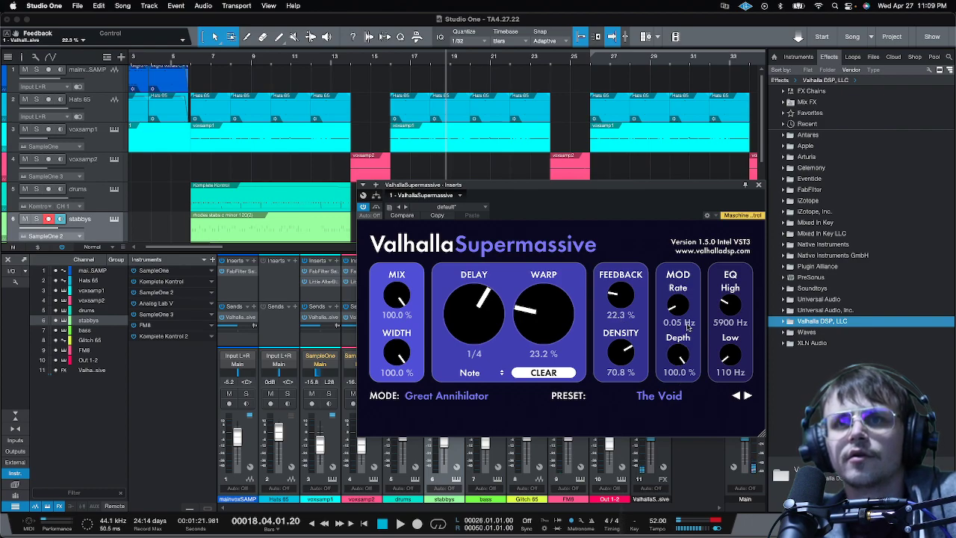
pyautogui.click(757, 185)
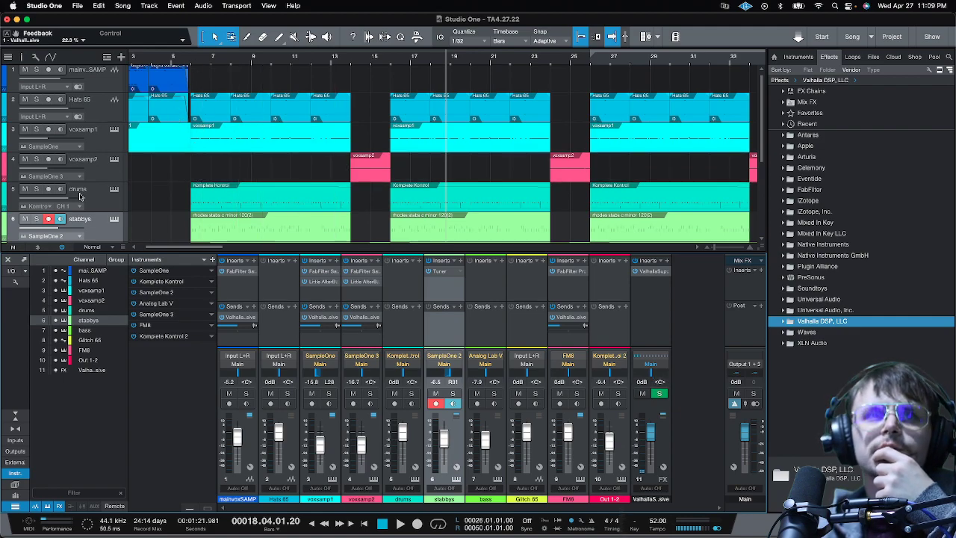
# Solo the drums, play them from bar 6 and set the drums channel volume to -2.5 dB.
pyautogui.click(37, 191)
pyautogui.click(190, 59)
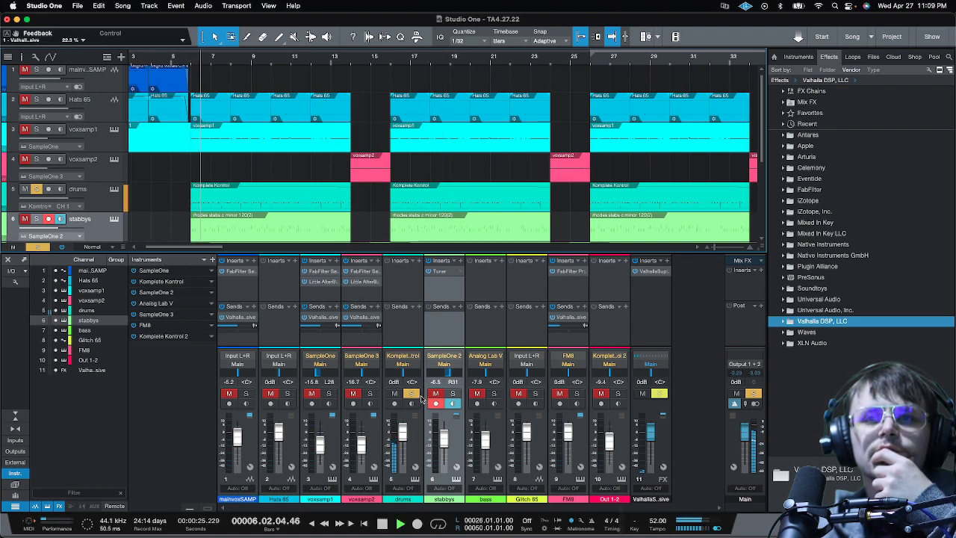
pyautogui.moveTo(403, 430); pyautogui.dragTo(403, 434)
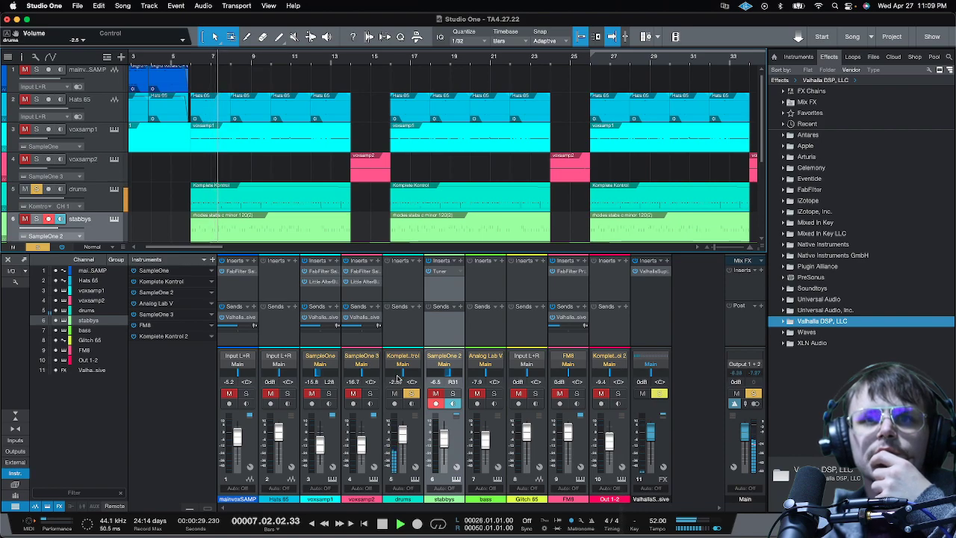
# View the drums track's Battery kit in Komplete Kontrol.
pyautogui.click(114, 190)
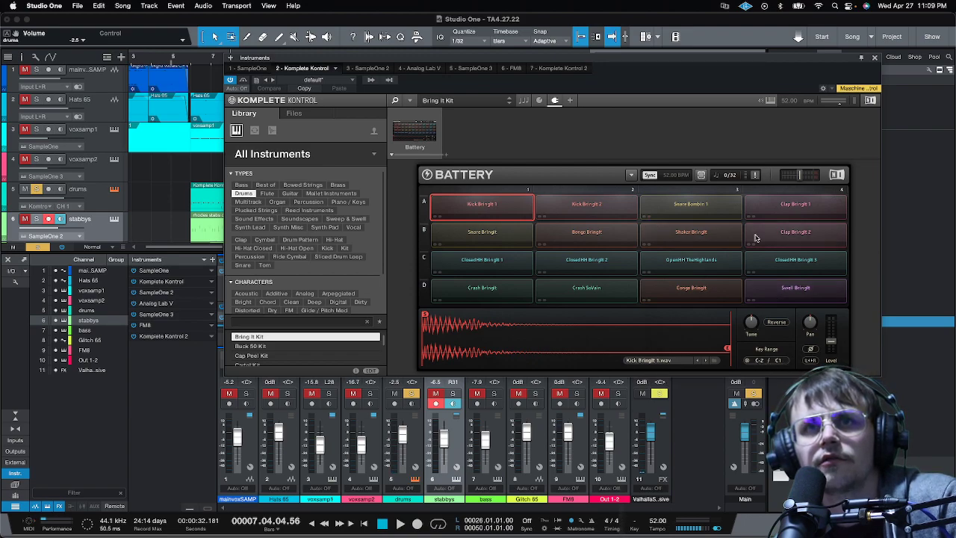
pyautogui.click(876, 59)
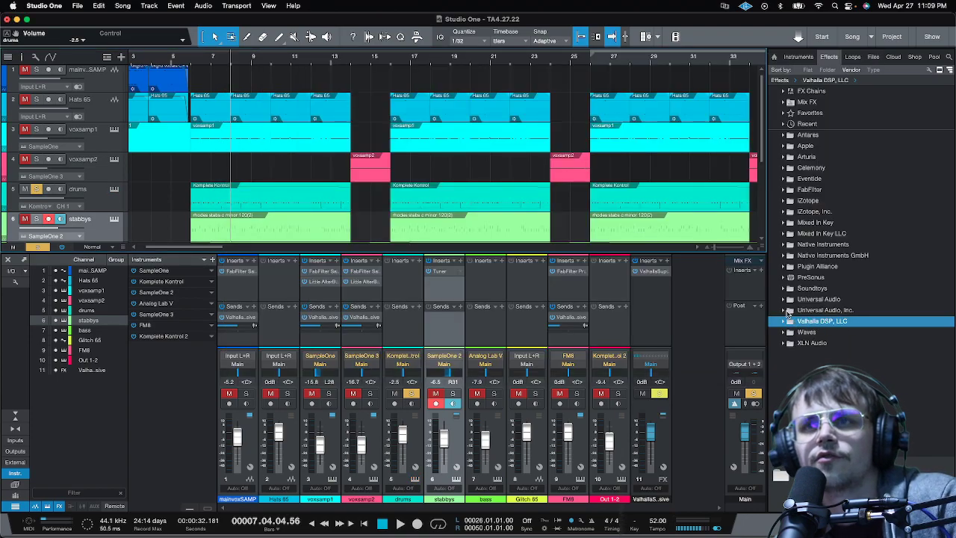
# Add a FabFilter Pro-R (Mono) send to the drums channel and load the small-room preset Drum Wood Room.
pyautogui.click(785, 191)
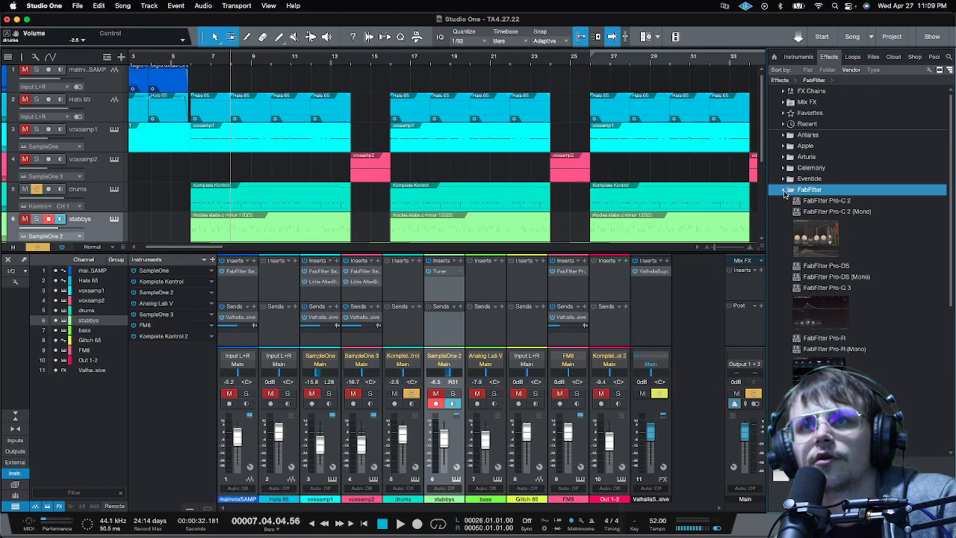
pyautogui.click(799, 379)
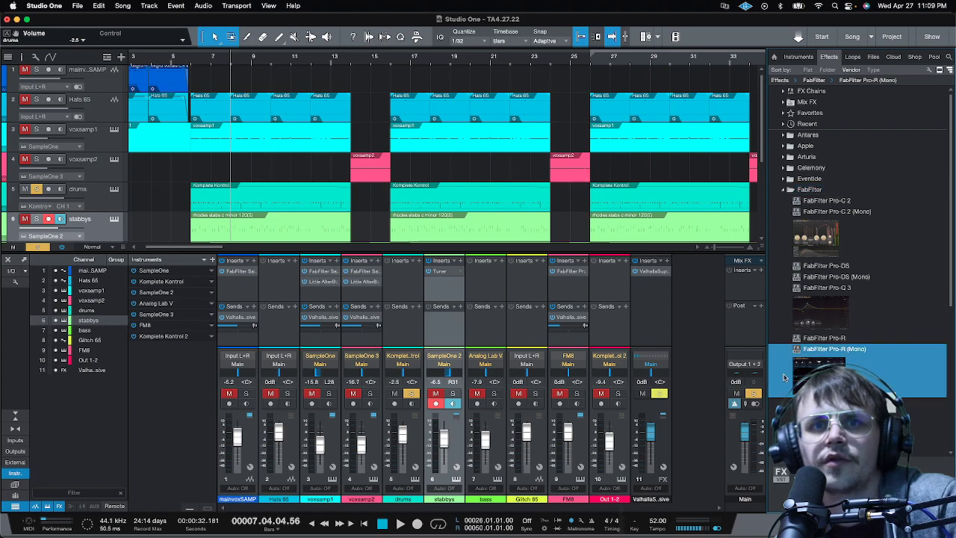
pyautogui.moveTo(507, 351); pyautogui.dragTo(412, 336)
pyautogui.click(640, 231)
pyautogui.moveTo(659, 253)
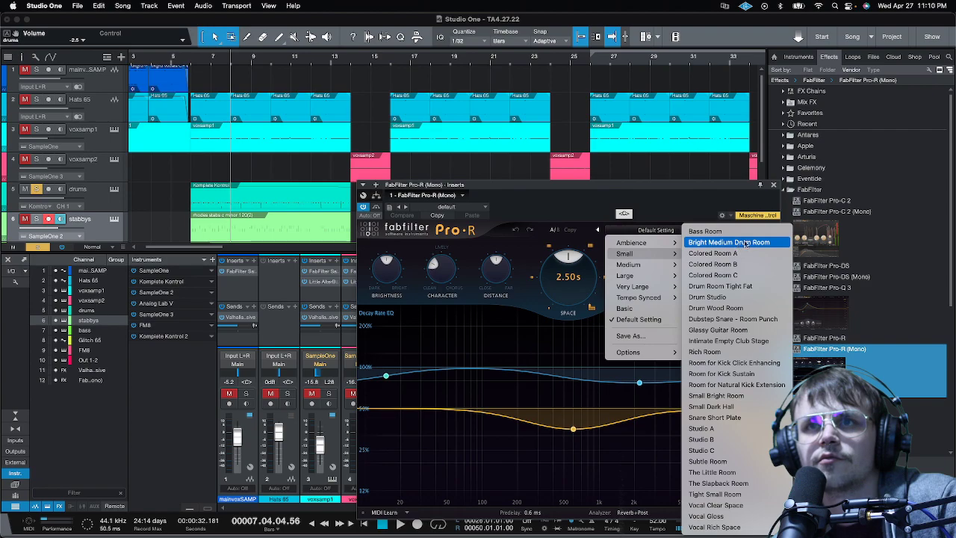
pyautogui.click(754, 312)
pyautogui.press('space')
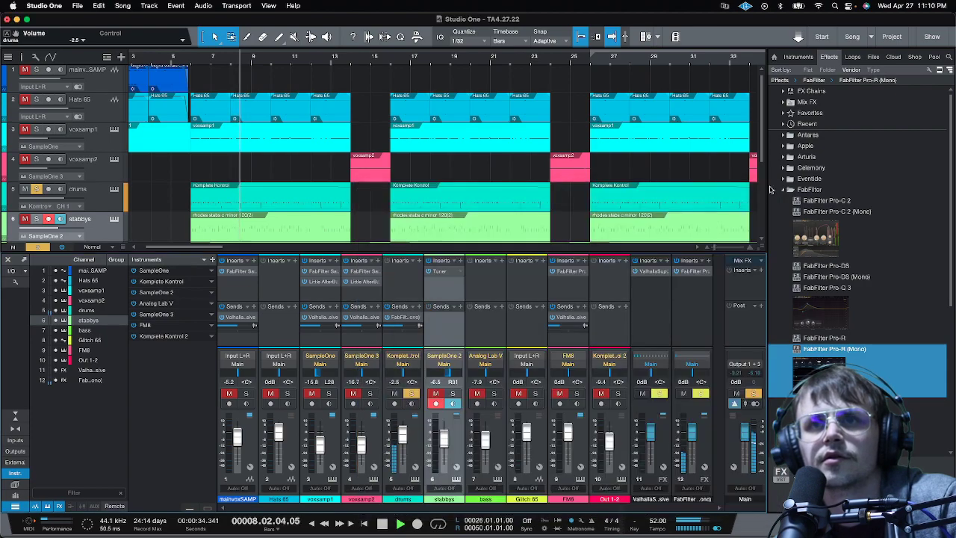
pyautogui.press('super+w')
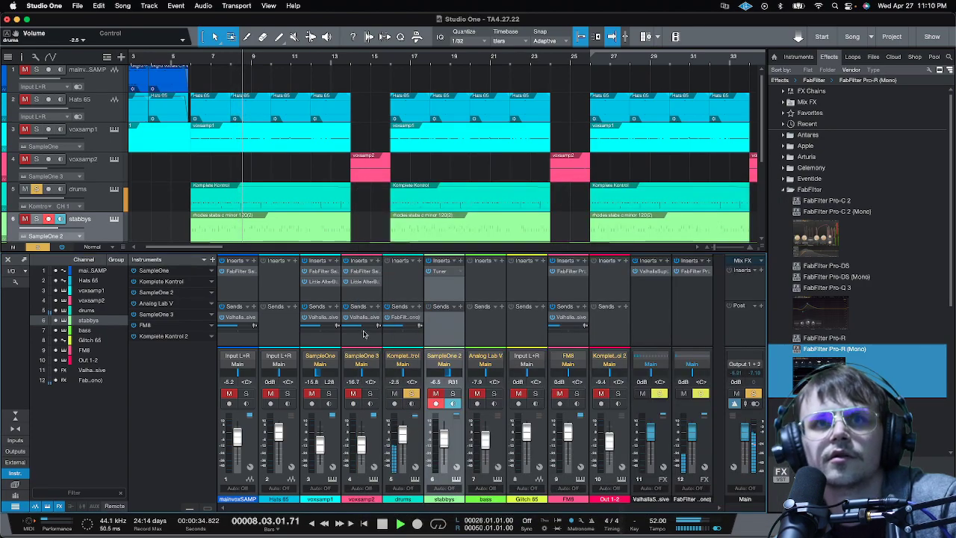
# In the drums' FabFilter Pro-R, create a 96 dB/oct low cut in the post EQ at about 212 Hz.
pyautogui.click(403, 317)
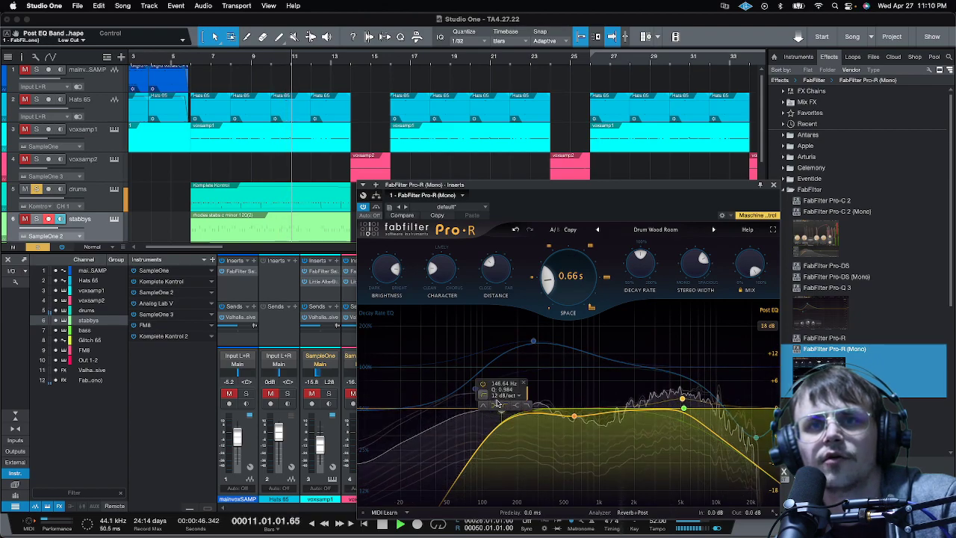
pyautogui.click(508, 396)
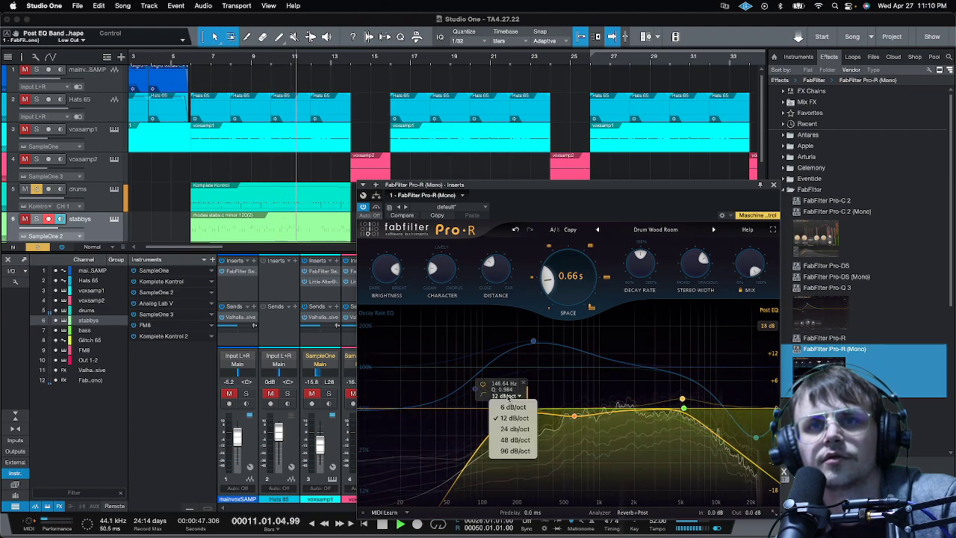
pyautogui.click(521, 451)
pyautogui.moveTo(500, 409); pyautogui.dragTo(520, 409)
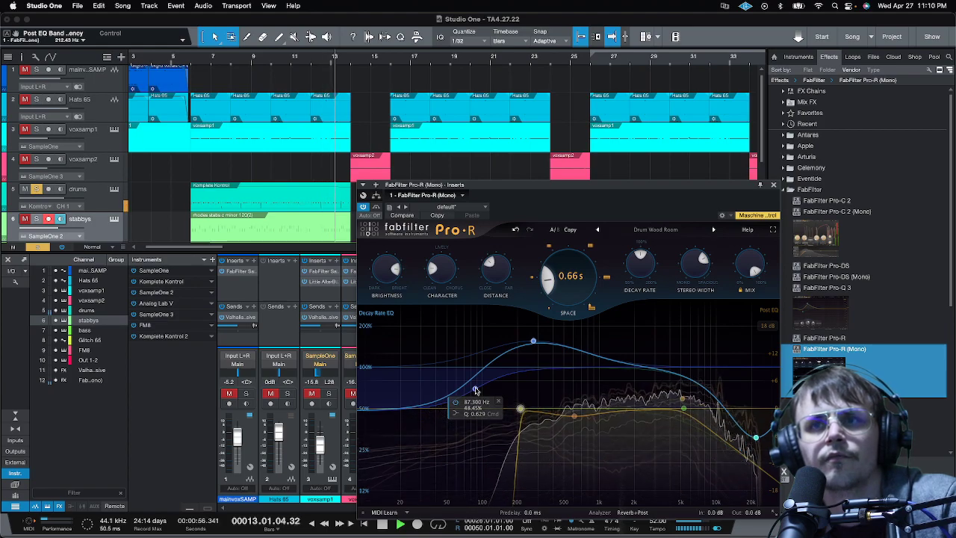
pyautogui.click(773, 184)
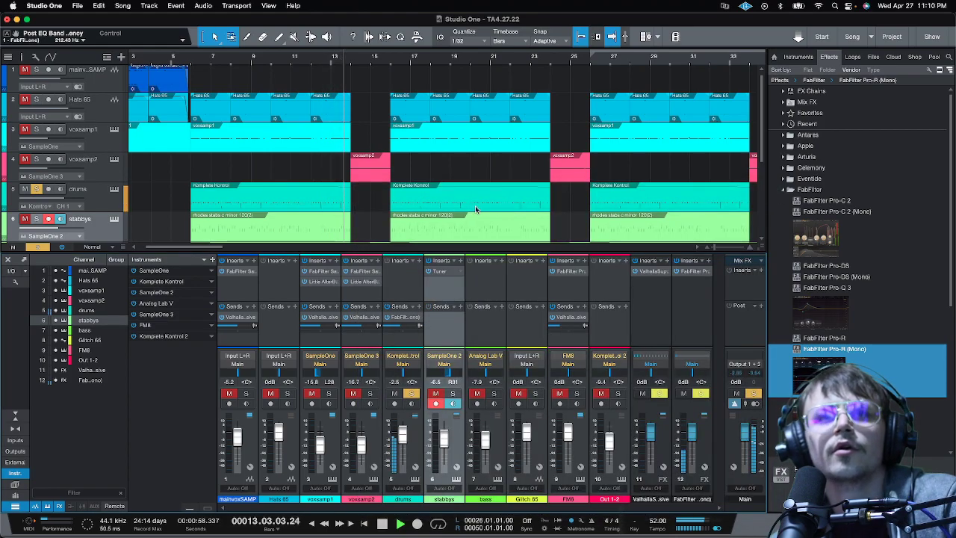
# Clear the solo, play from just before bar 6, and set the drums' Pro-R send to -15.1 dB and channel volume to +0.4 dB.
pyautogui.click(187, 61)
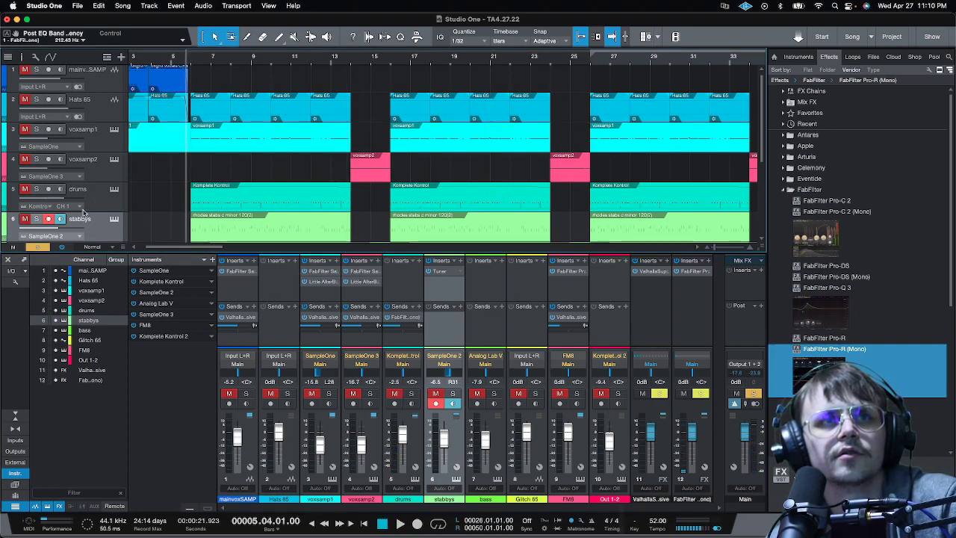
pyautogui.click(47, 247)
pyautogui.press('space')
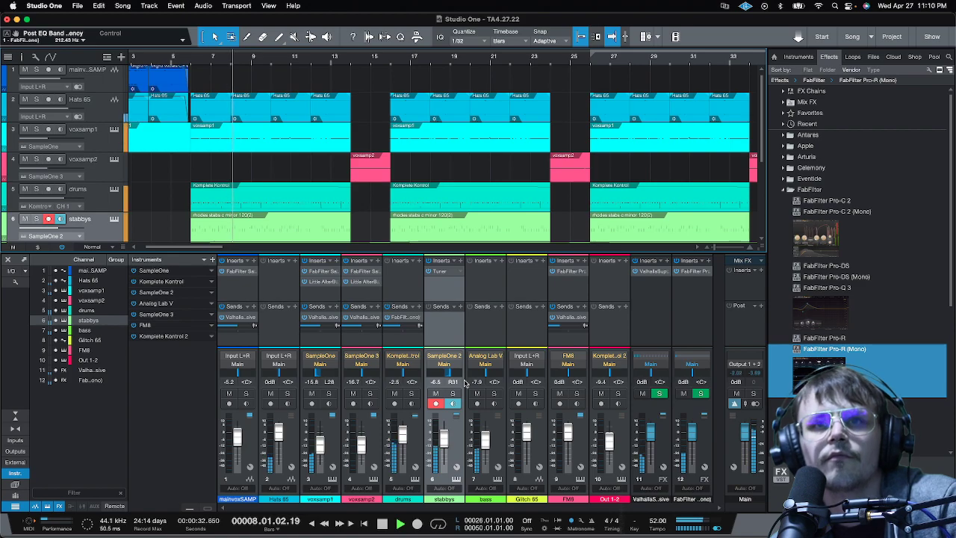
pyautogui.moveTo(387, 326); pyautogui.dragTo(396, 330)
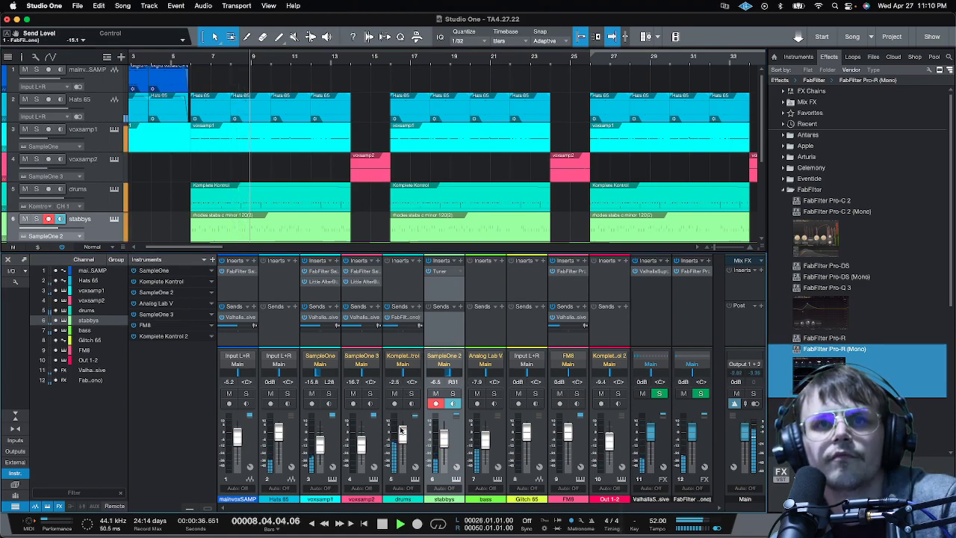
pyautogui.moveTo(401, 429); pyautogui.dragTo(402, 428)
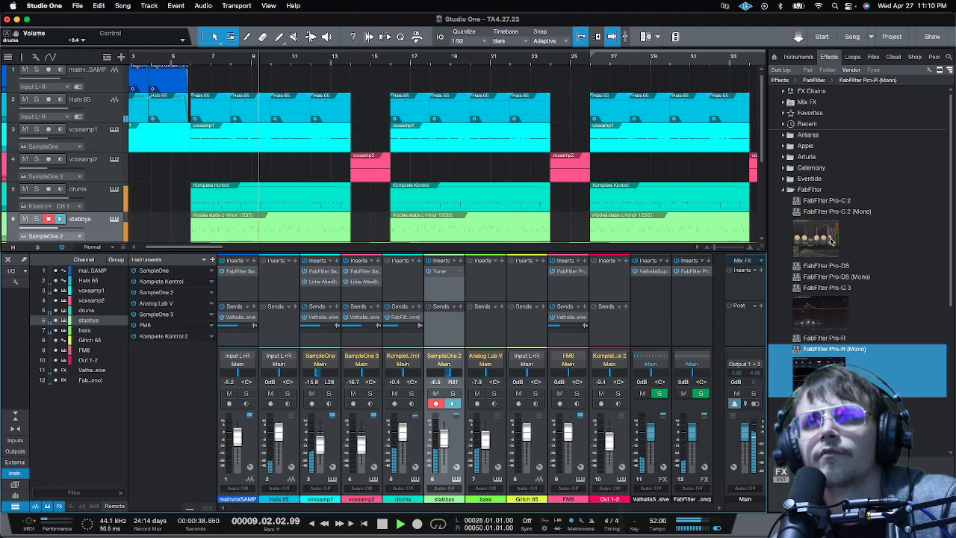
# Insert FabFilter Pro-C 2 (Mono) on the drums channel and load the drum bus preset Obnoxious Squash bM.
pyautogui.moveTo(837, 254); pyautogui.dragTo(403, 273)
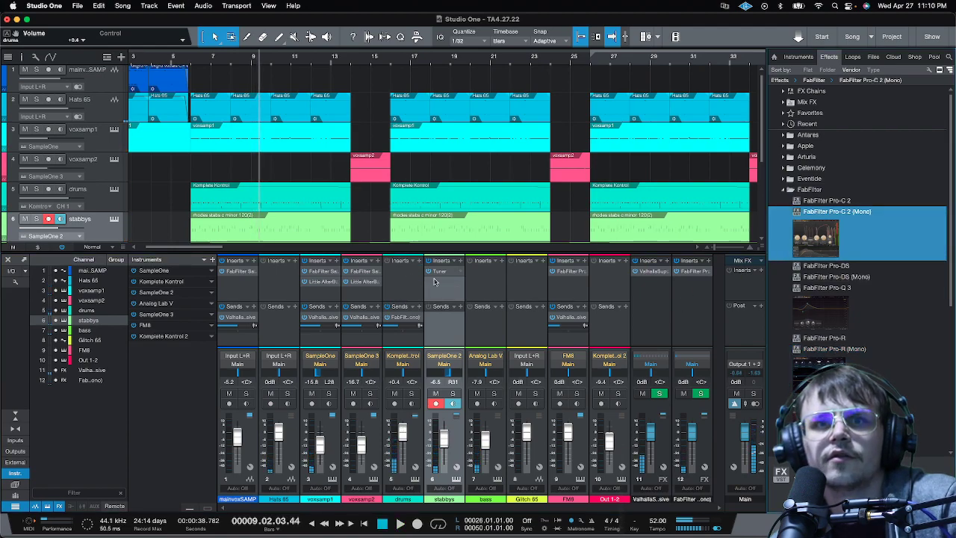
pyautogui.click(585, 226)
pyautogui.moveTo(641, 288)
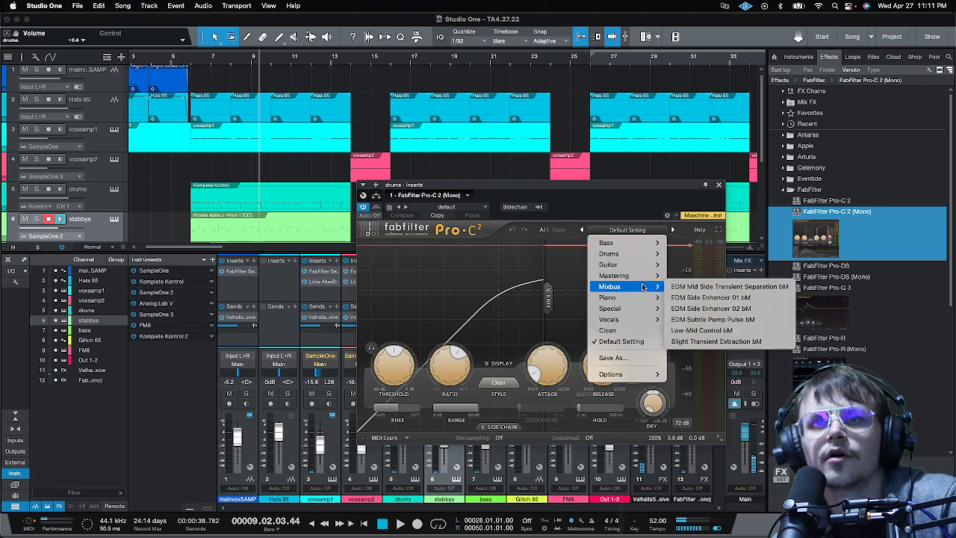
pyautogui.moveTo(634, 254)
pyautogui.moveTo(700, 256)
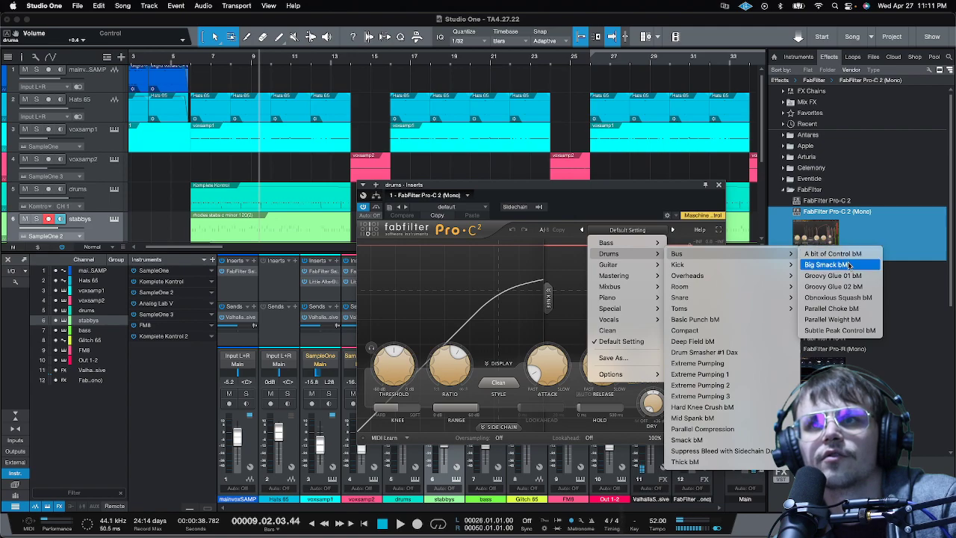
pyautogui.click(846, 297)
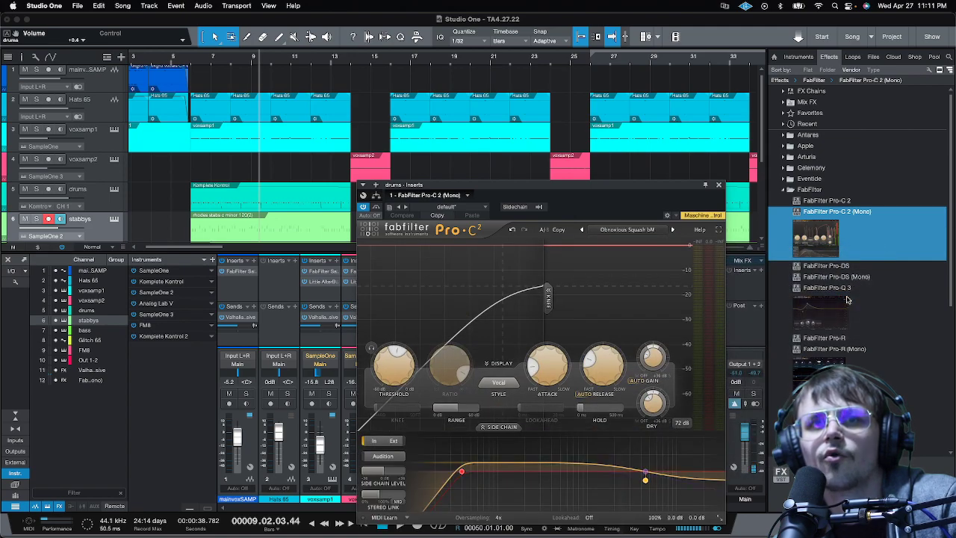
# Play the song from about bar 9 to audition the drum compression, and close the Pro-C 2 window.
pyautogui.press('space')
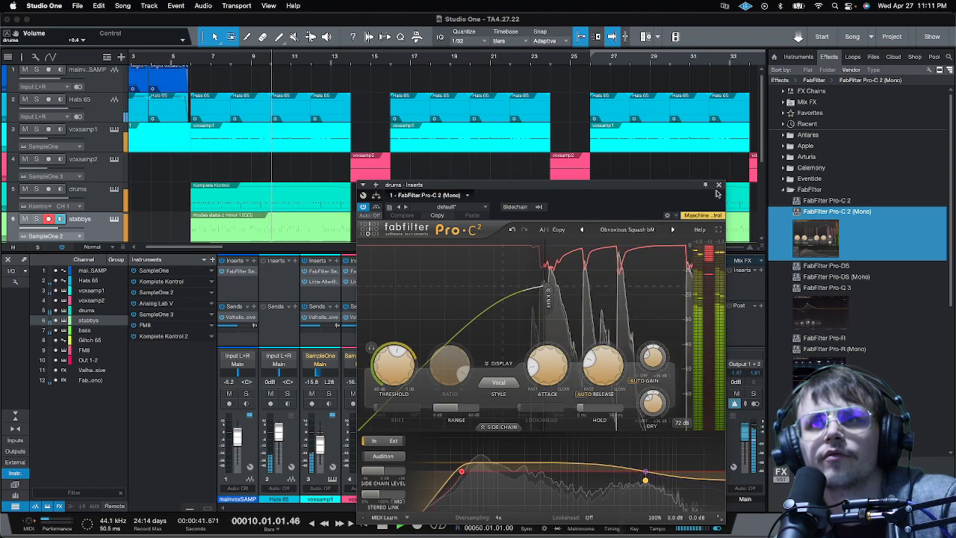
pyautogui.press('super+w')
pyautogui.click(452, 403)
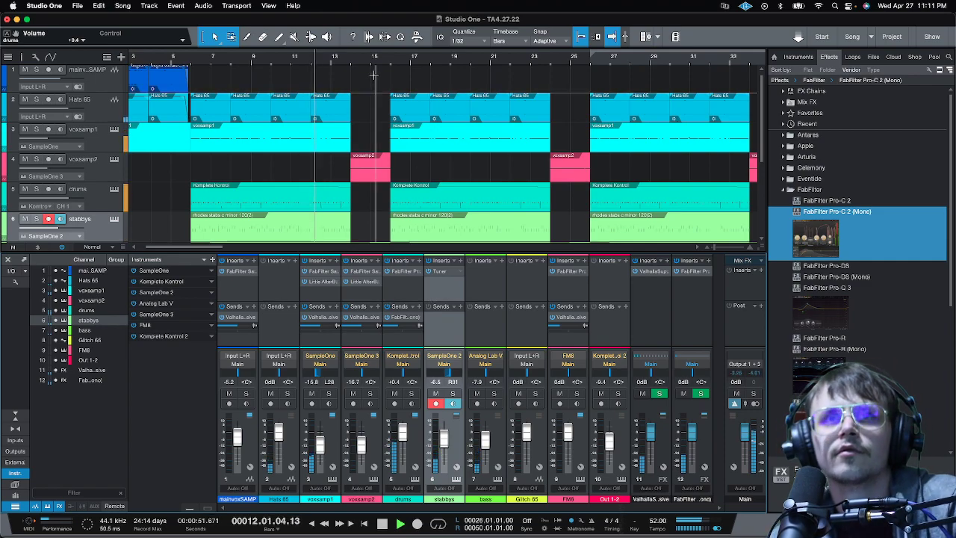
pyautogui.press('w')
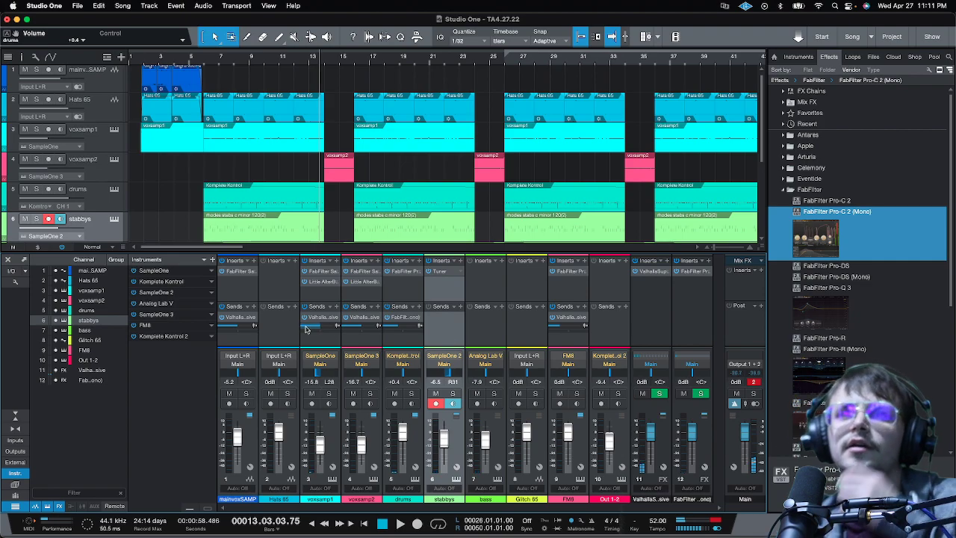
# Load the massive reverb preset FinalFrontier in the vocal send's ValhallaSupermassive and lower its feedback to 18.6% during playback.
pyautogui.click(361, 318)
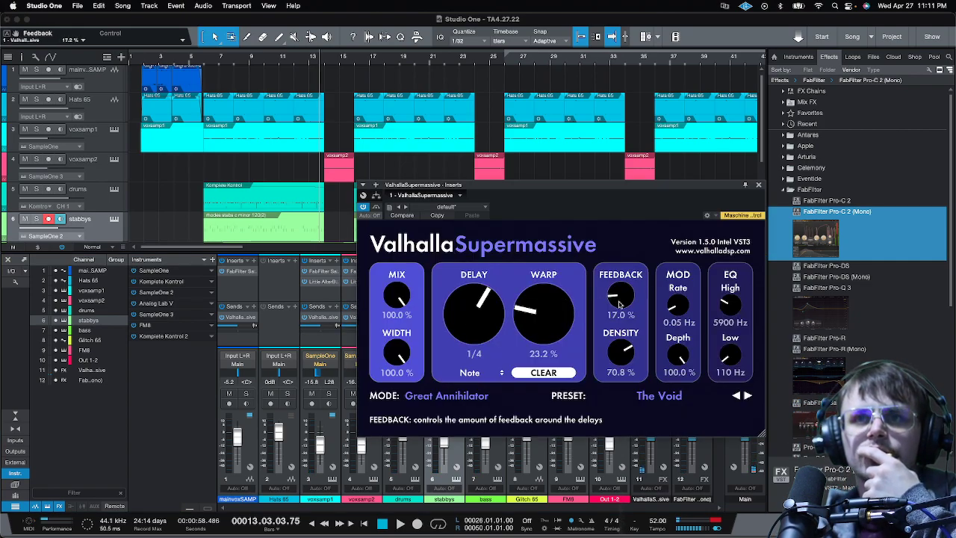
pyautogui.click(282, 58)
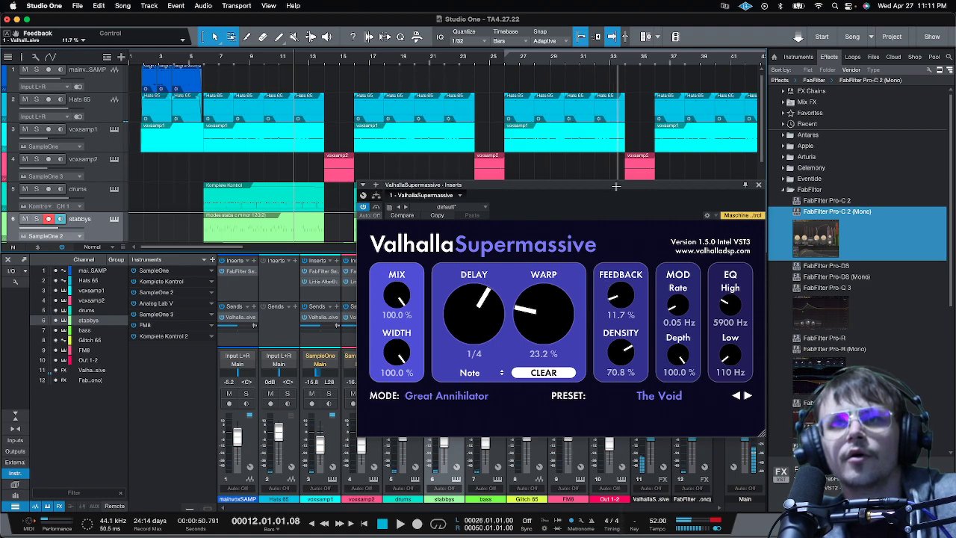
pyautogui.moveTo(616, 186); pyautogui.dragTo(659, 136)
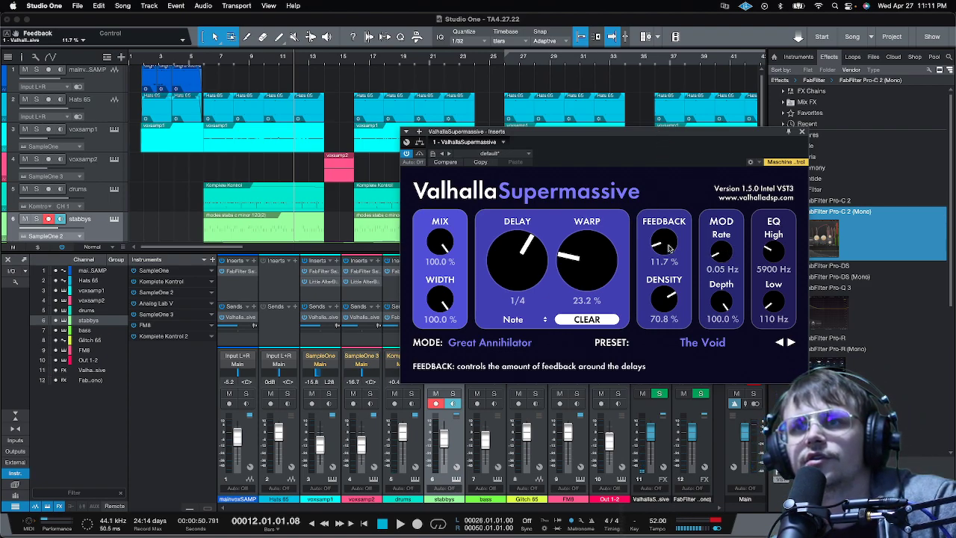
pyautogui.click(702, 342)
pyautogui.moveTo(703, 459)
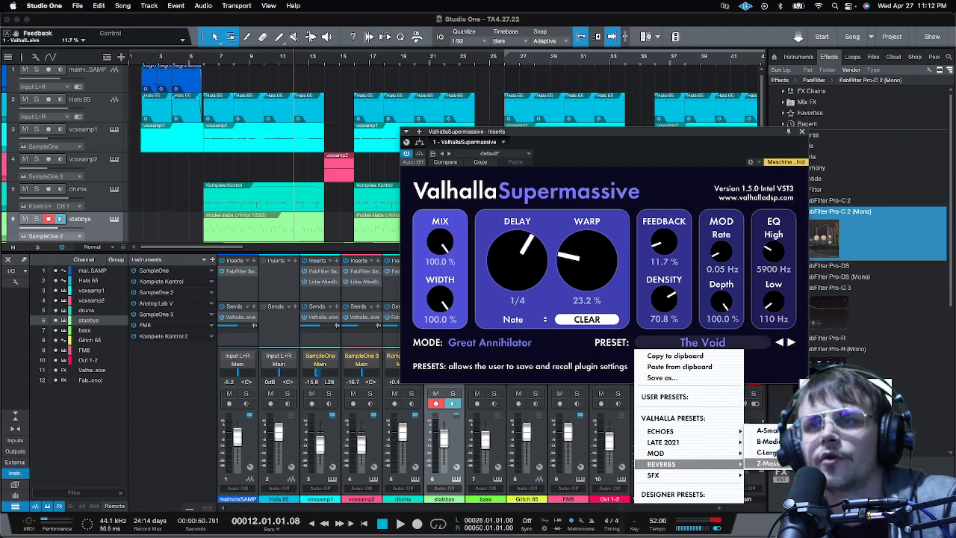
pyautogui.click(836, 463)
pyautogui.click(254, 53)
pyautogui.press('space')
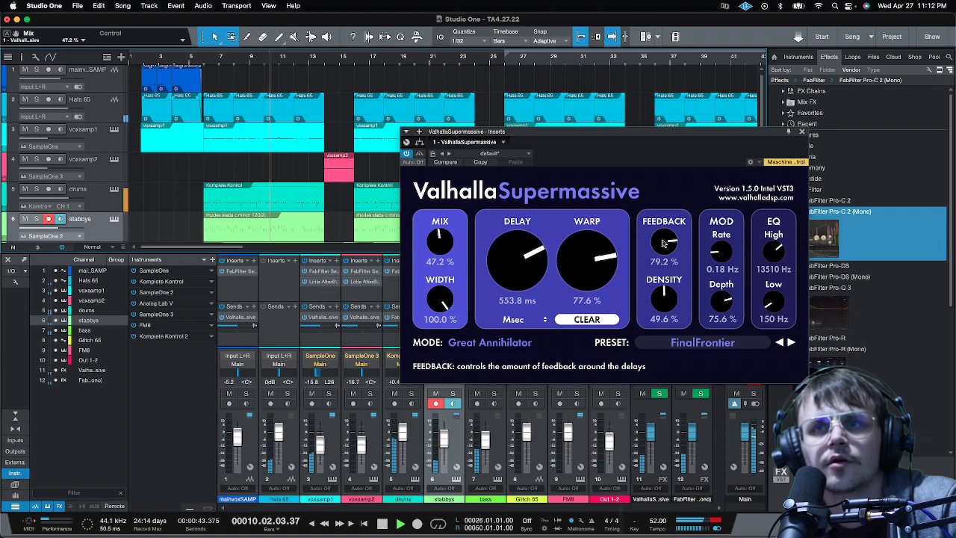
pyautogui.moveTo(664, 250); pyautogui.dragTo(670, 277)
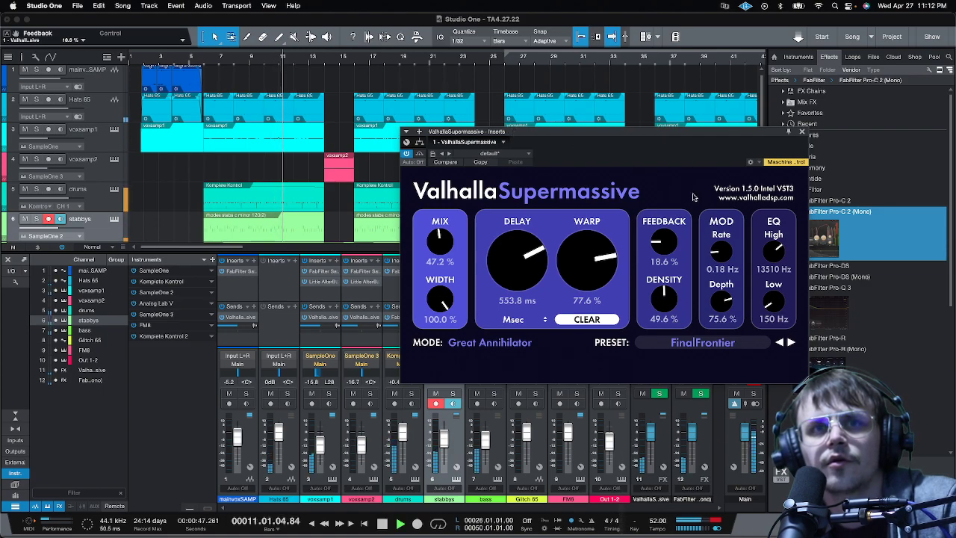
pyautogui.click(802, 133)
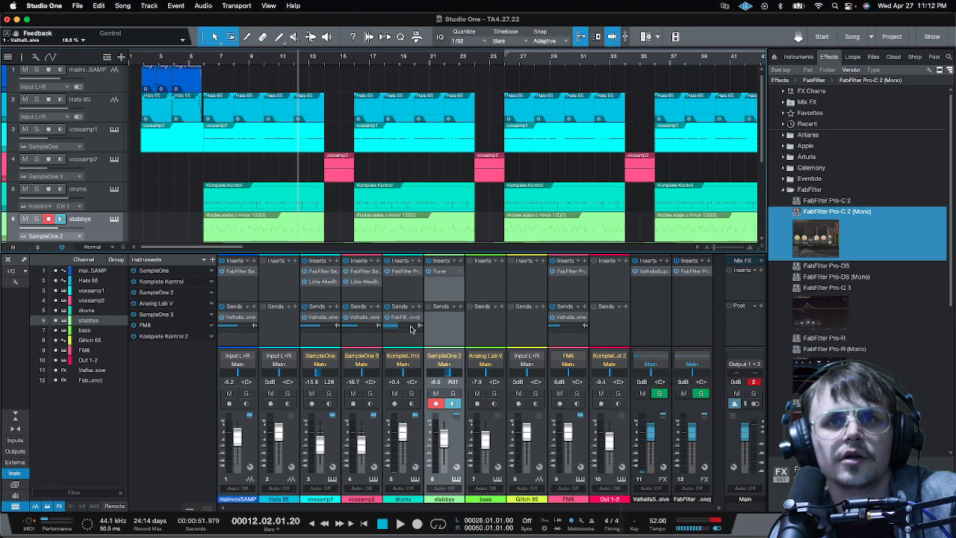
# In ValhallaSupermassive, set the modulation rate to 0.77 Hz, EQ high to 12750 Hz, EQ low to 580 Hz and density to 41.9%.
pyautogui.click(365, 318)
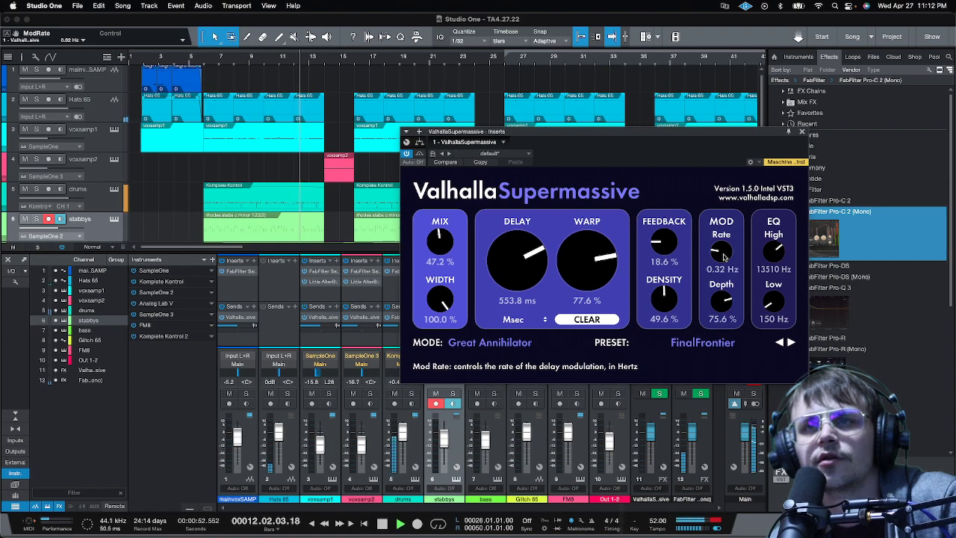
pyautogui.moveTo(724, 256); pyautogui.dragTo(779, 288)
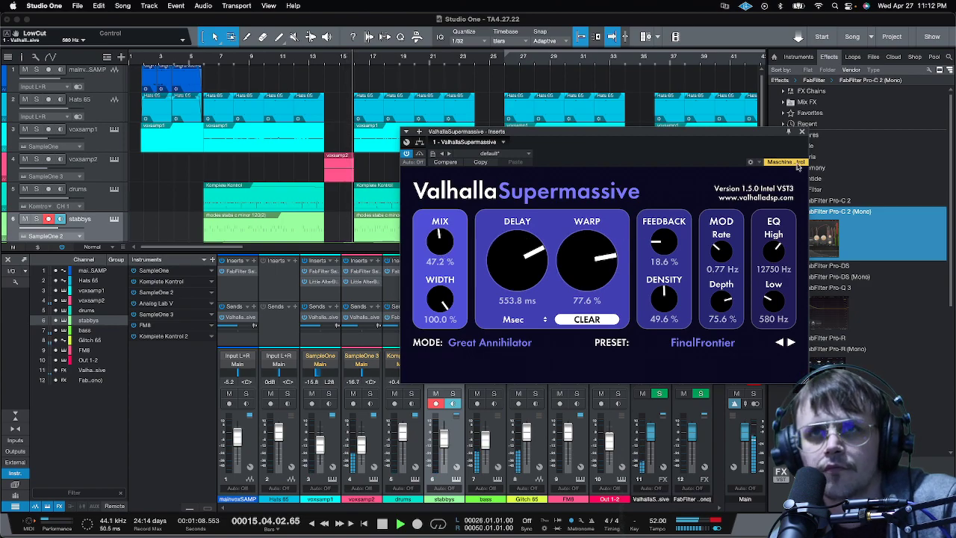
pyautogui.moveTo(664, 301); pyautogui.dragTo(667, 312)
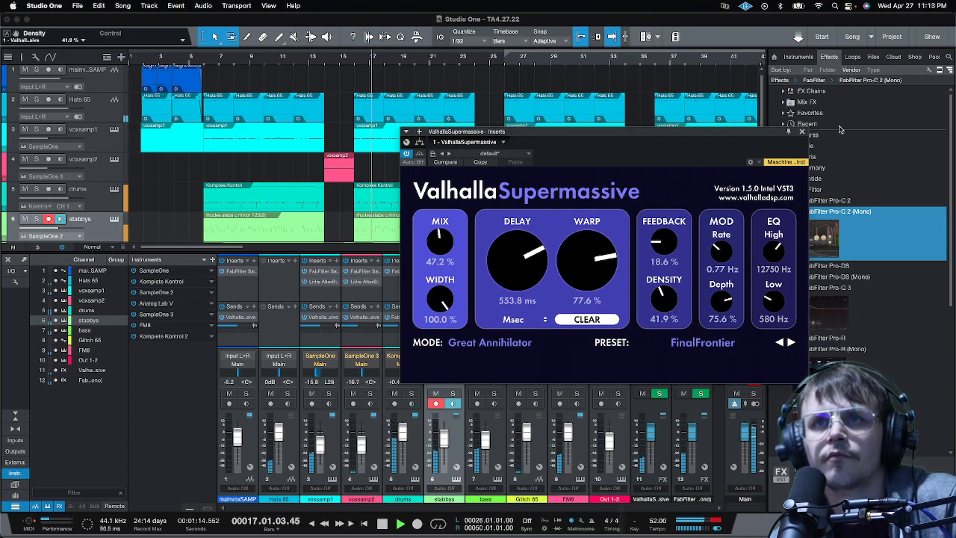
pyautogui.click(801, 132)
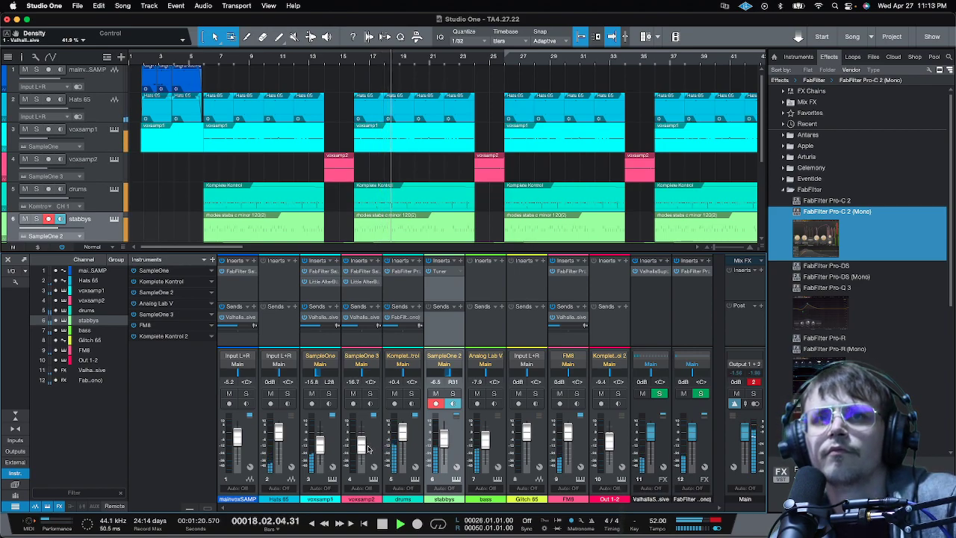
# While the song plays, set the voxsamp1 volume to -20.8 dB and the FM8 track volume to -2.3 dB.
pyautogui.moveTo(319, 451); pyautogui.dragTo(319, 453)
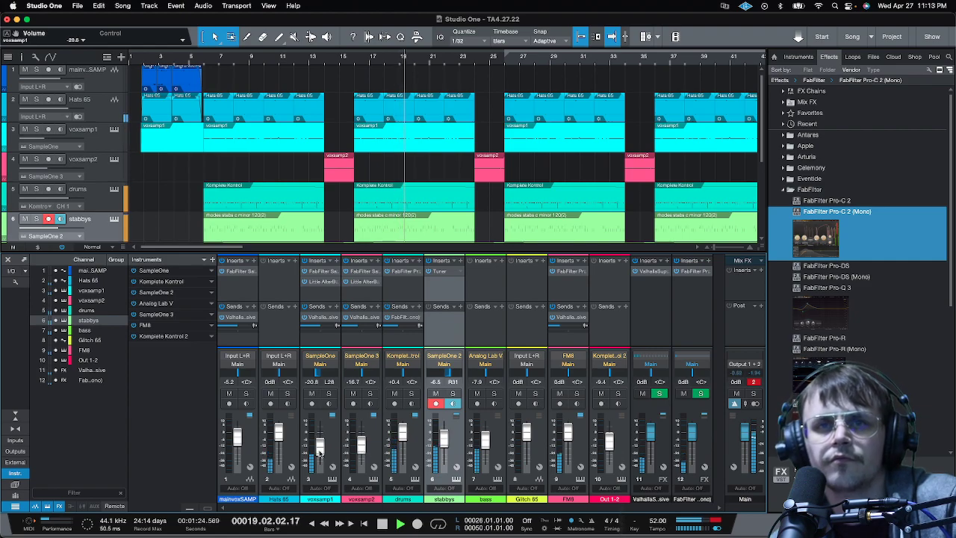
pyautogui.scroll(-5, 403, 202)
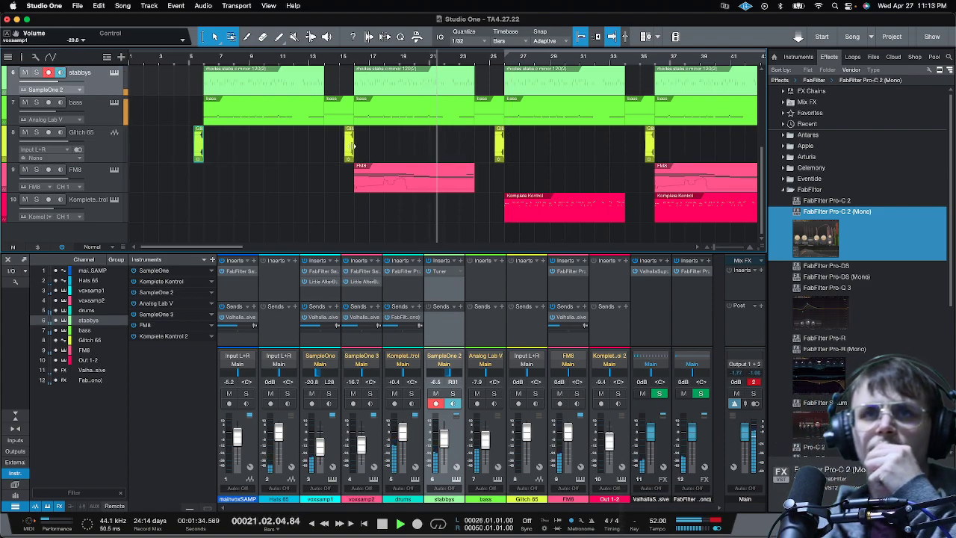
pyautogui.moveTo(67, 180); pyautogui.dragTo(62, 179)
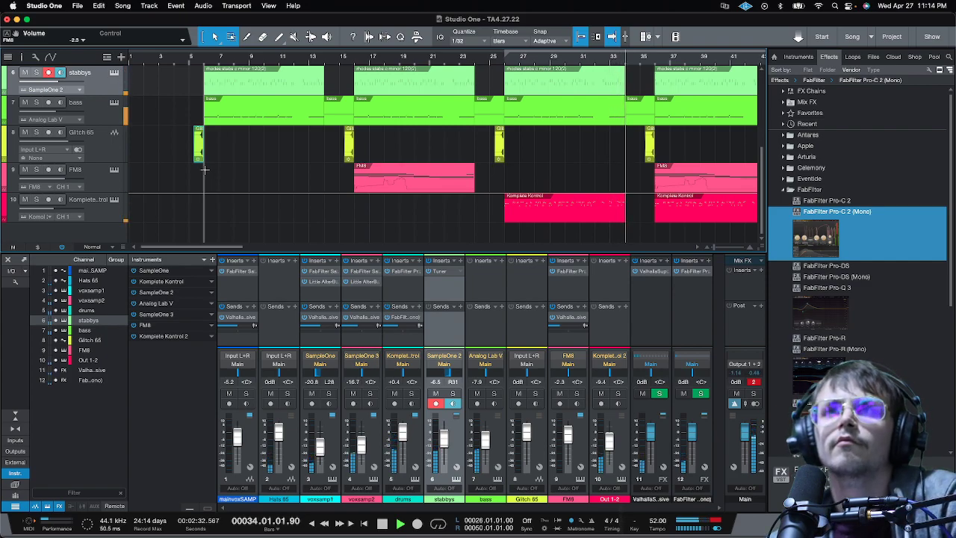
# Extend the loop range over the whole song, from 1.03.01.00 to 50.03.01.00.
pyautogui.press('w')
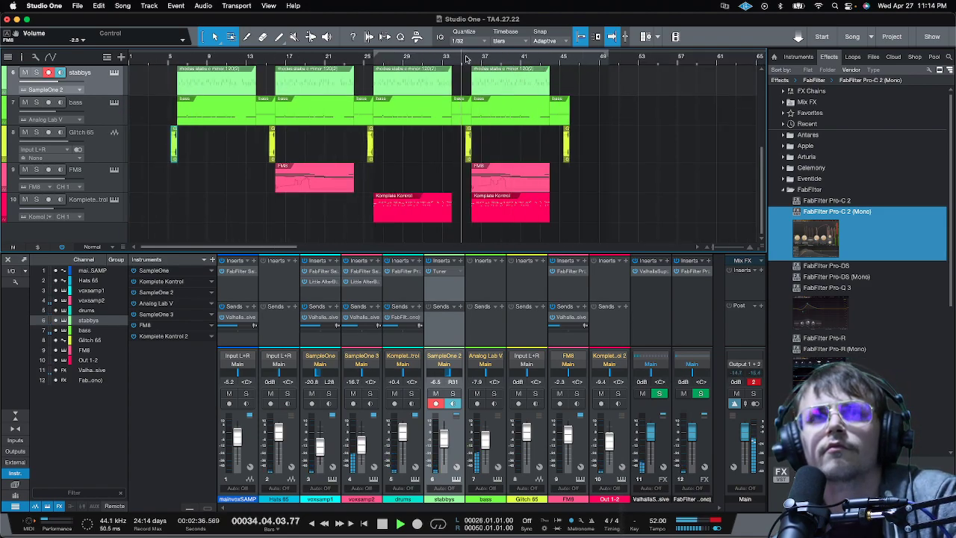
pyautogui.press('e')
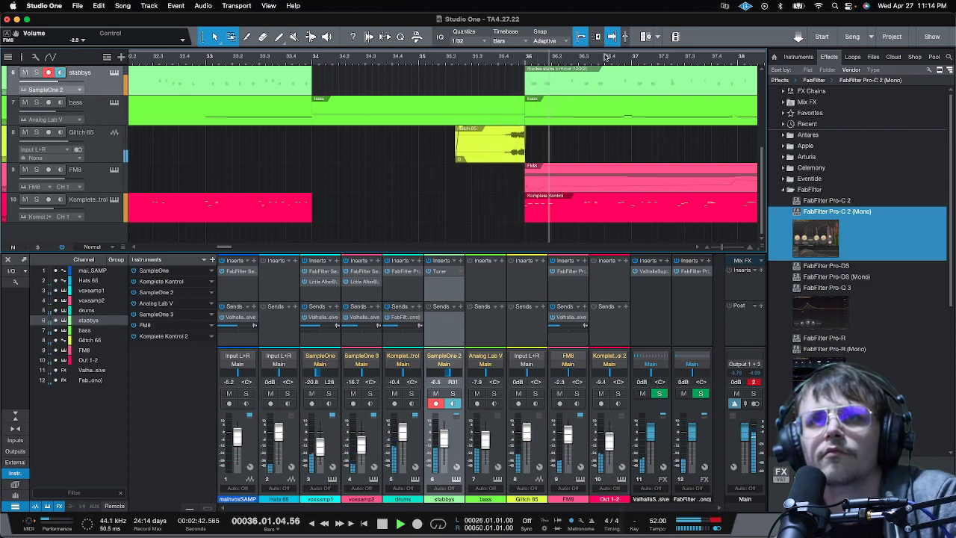
pyautogui.press('w')
pyautogui.press('w')
pyautogui.press('w')
pyautogui.press('w')
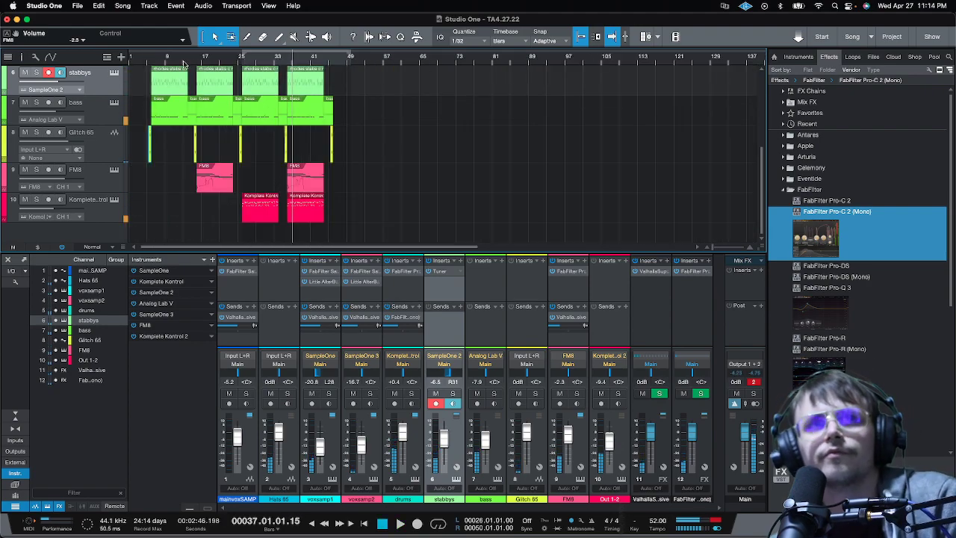
pyautogui.press('e')
pyautogui.press('e')
pyautogui.moveTo(345, 57); pyautogui.dragTo(137, 93)
pyautogui.scroll(5, 203, 119)
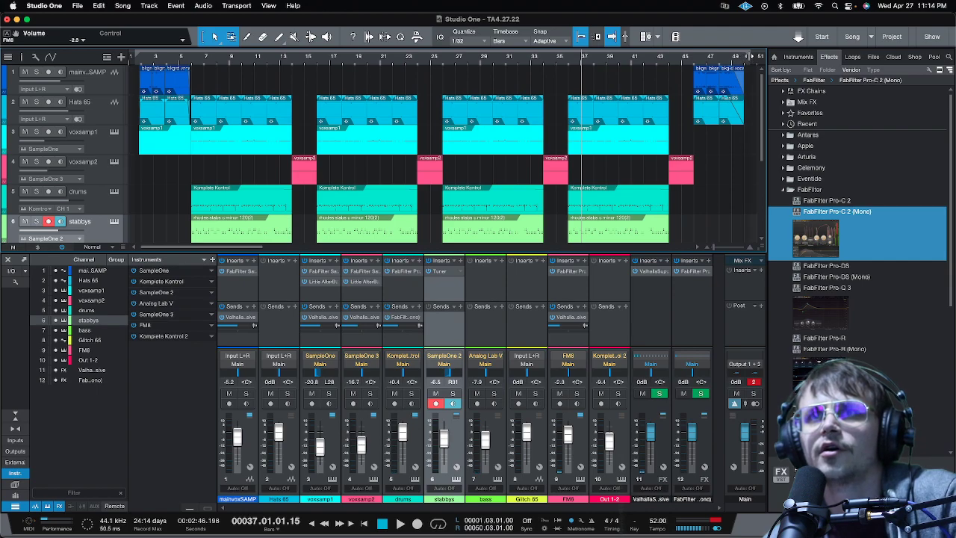
pyautogui.moveTo(738, 59); pyautogui.dragTo(753, 61)
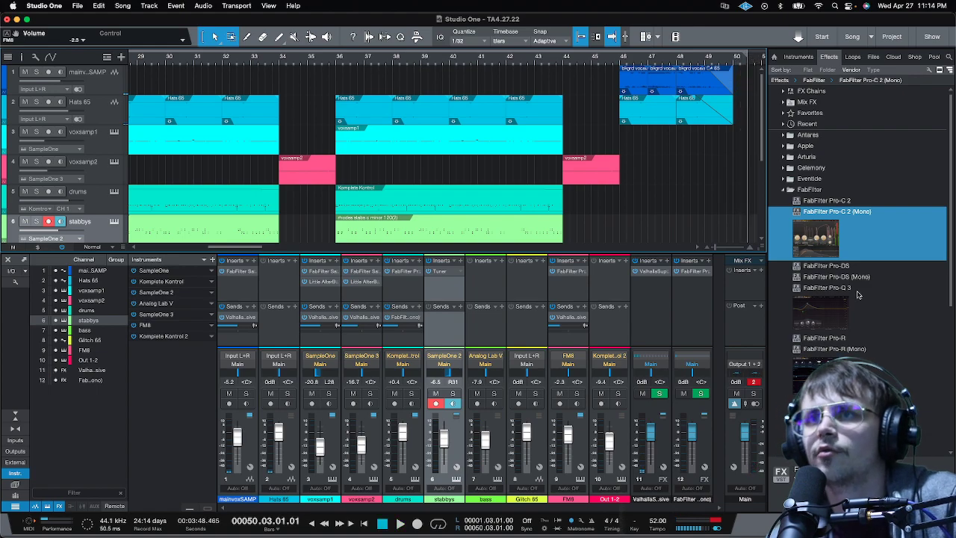
# Collapse the FabFilter effects folder and set the audio device block size to 2048 samples in the preferences.
pyautogui.click(785, 190)
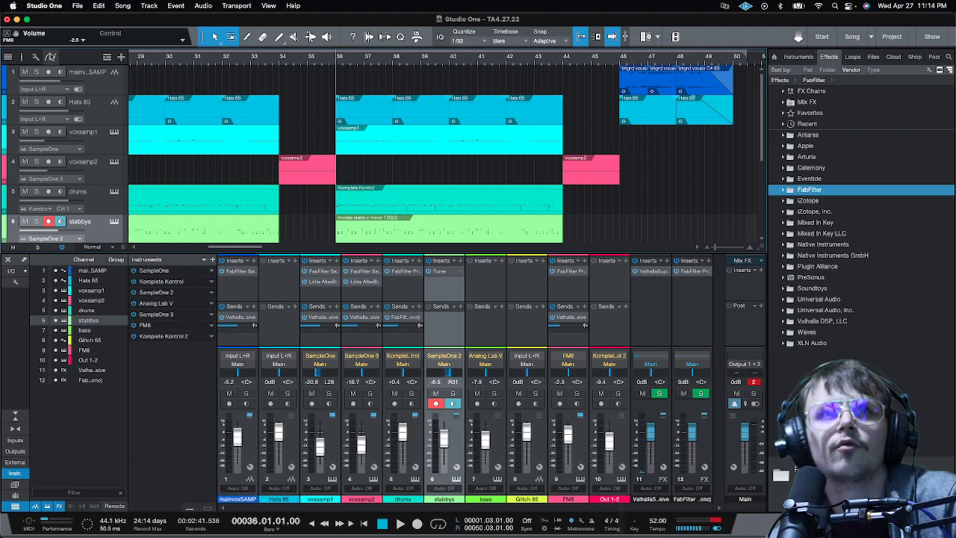
pyautogui.click(44, 5)
pyautogui.click(53, 38)
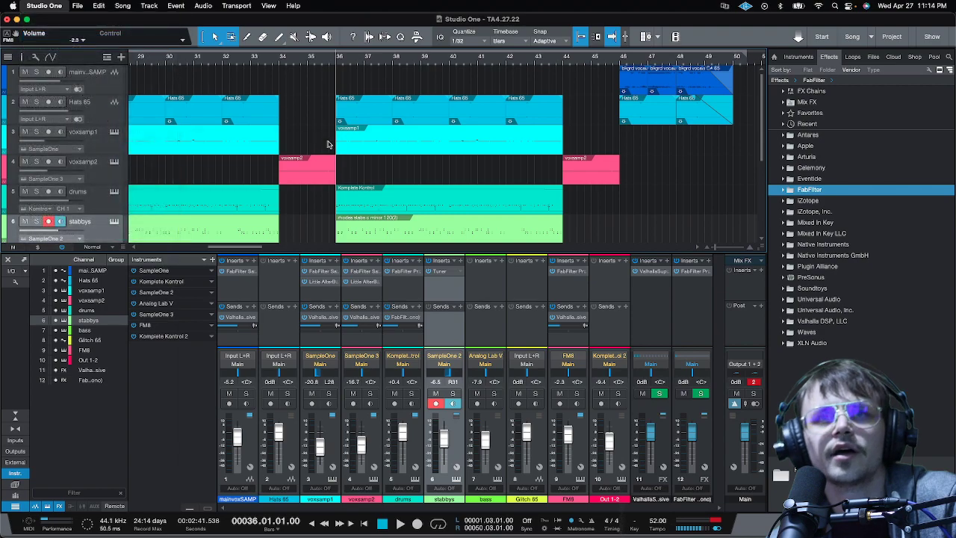
pyautogui.click(345, 274)
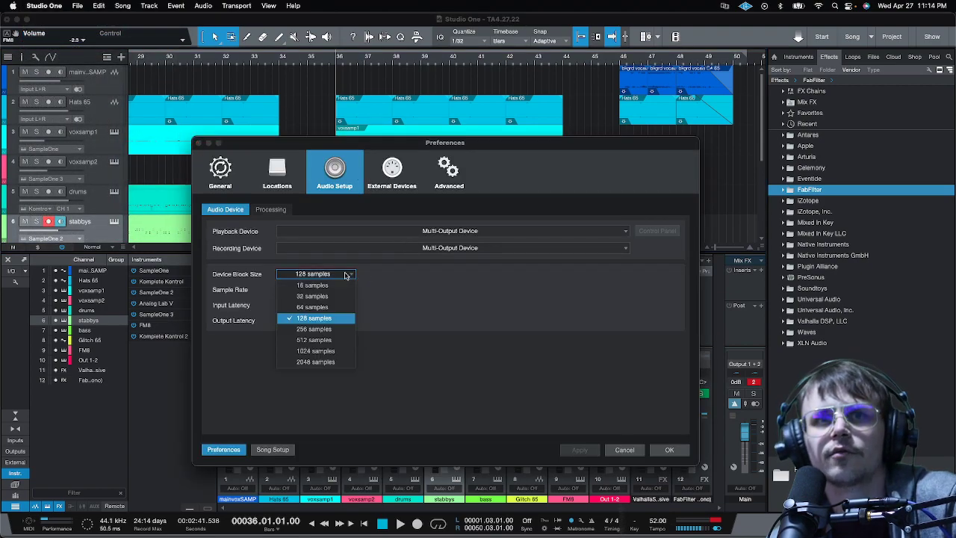
pyautogui.click(328, 362)
pyautogui.click(670, 449)
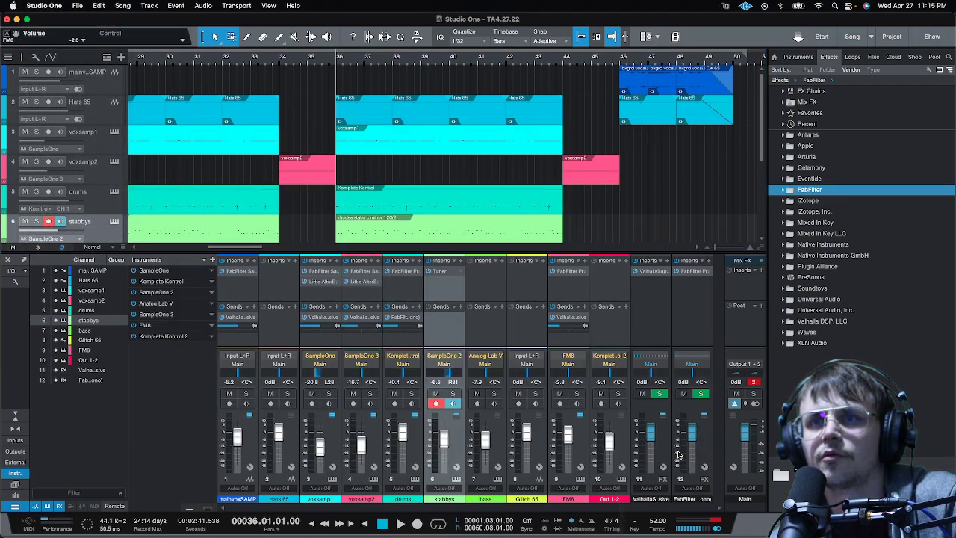
# Insert iZotope Ozone 9 on the main output channel.
pyautogui.click(691, 448)
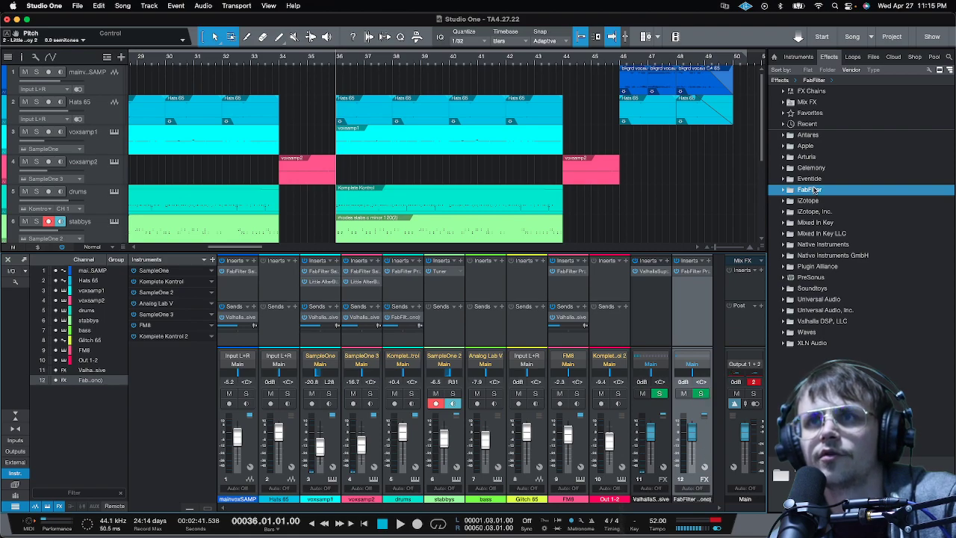
pyautogui.click(810, 201)
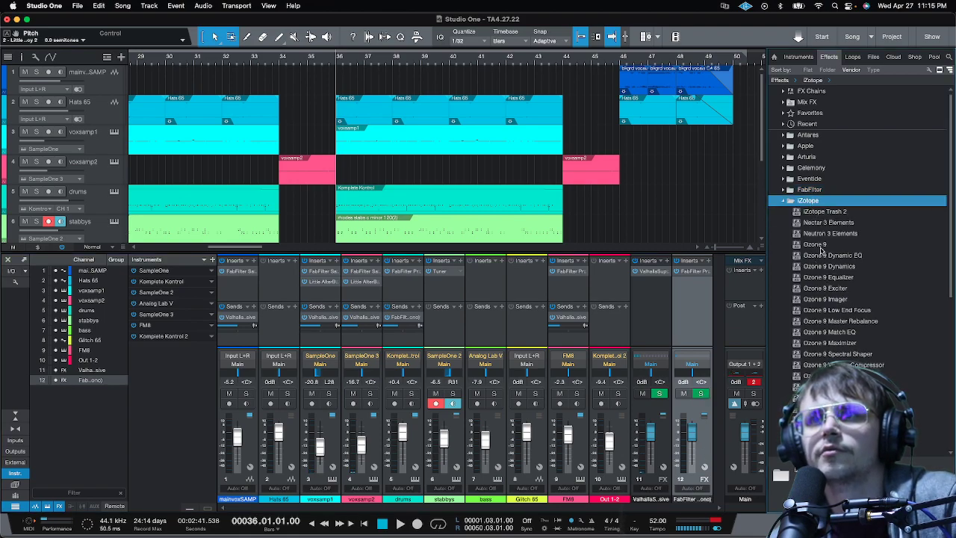
pyautogui.moveTo(822, 244); pyautogui.dragTo(752, 286)
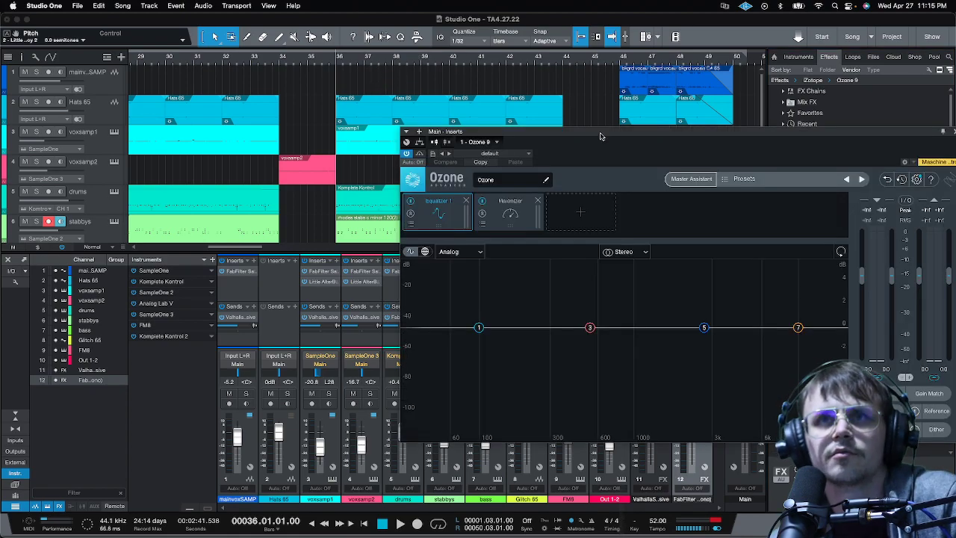
pyautogui.moveTo(601, 136); pyautogui.dragTo(609, 172)
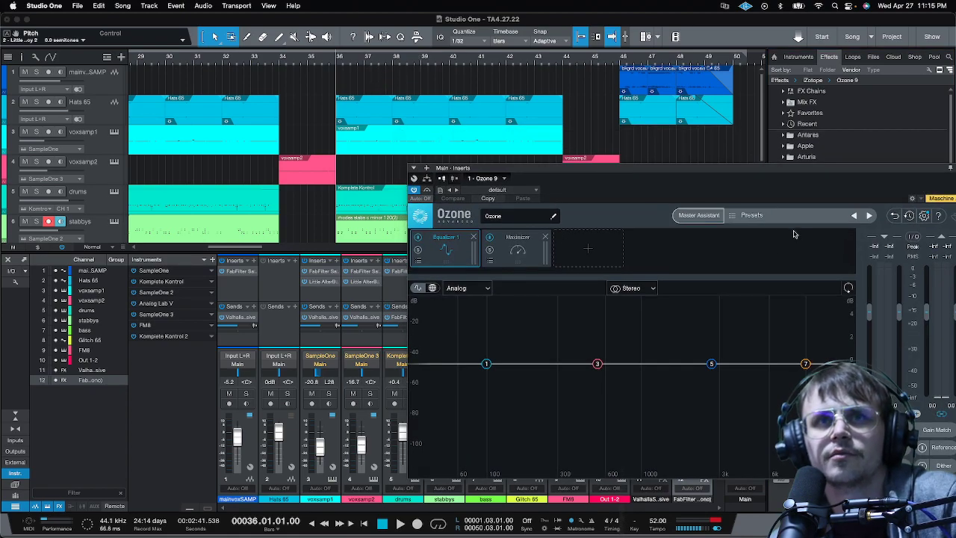
# Run Ozone's Master Assistant during playback with Modern modules, Manual Medium intensity and Streaming destination, accept its suggestion, and close the plugin.
pyautogui.click(699, 216)
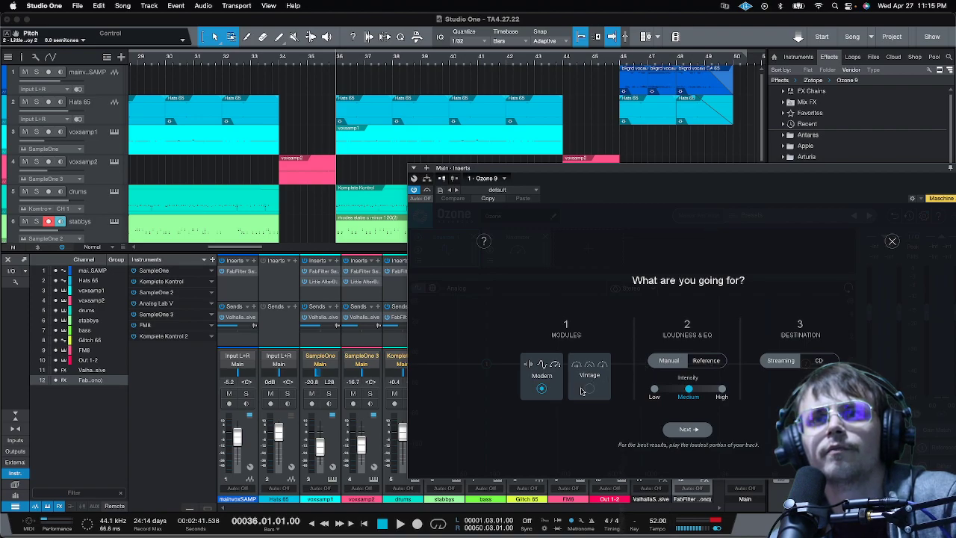
pyautogui.click(687, 429)
pyautogui.press('space')
pyautogui.moveTo(736, 170); pyautogui.dragTo(543, 121)
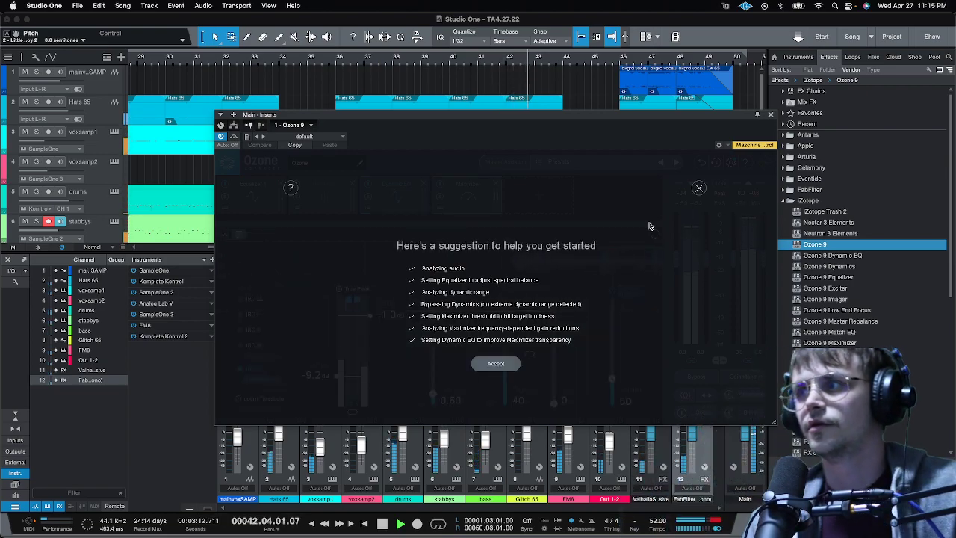
pyautogui.click(495, 363)
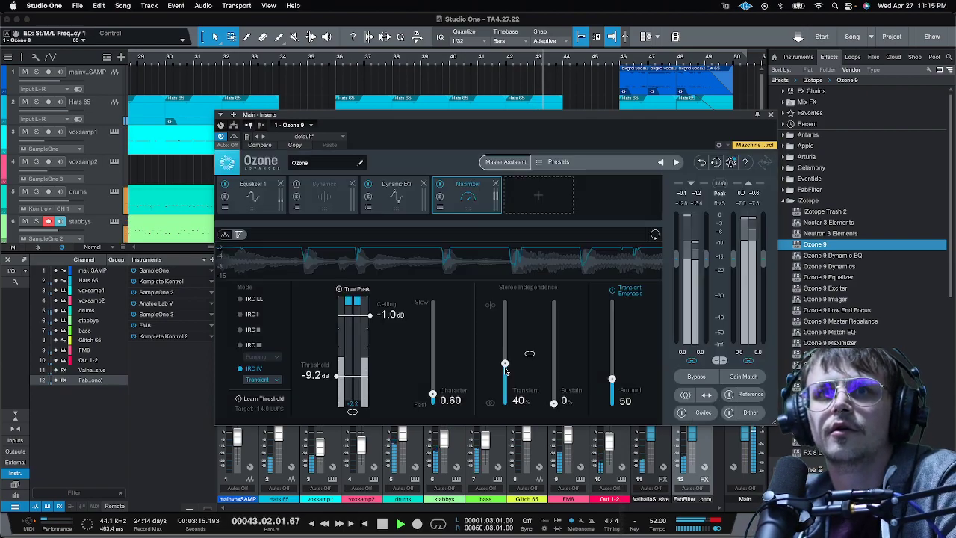
pyautogui.click(771, 115)
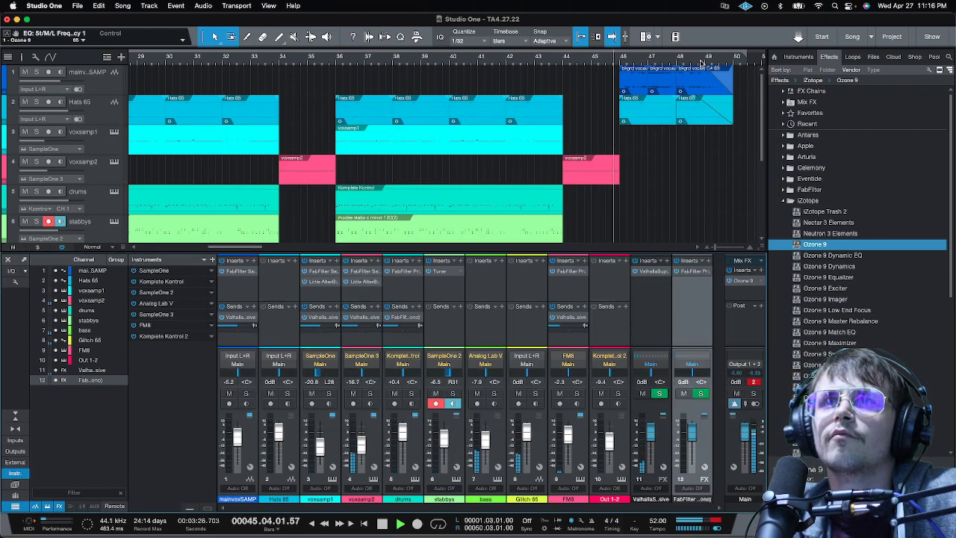
pyautogui.scroll(-5, 675, 156)
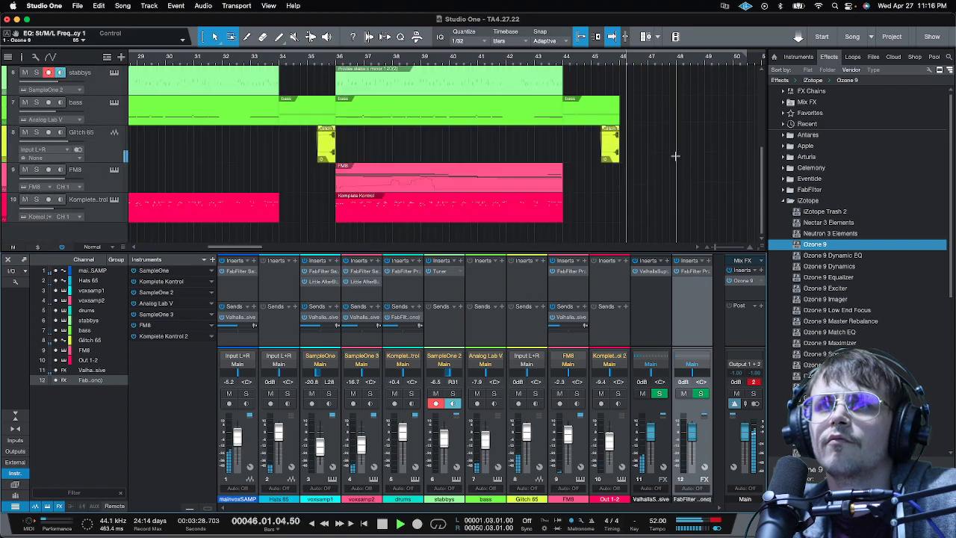
# Stop playback, delete the last Glitch 65 clip before bar 46, and replay the song's ending from around bar 43.
pyautogui.press('space')
pyautogui.click(610, 155)
pyautogui.press('Delete')
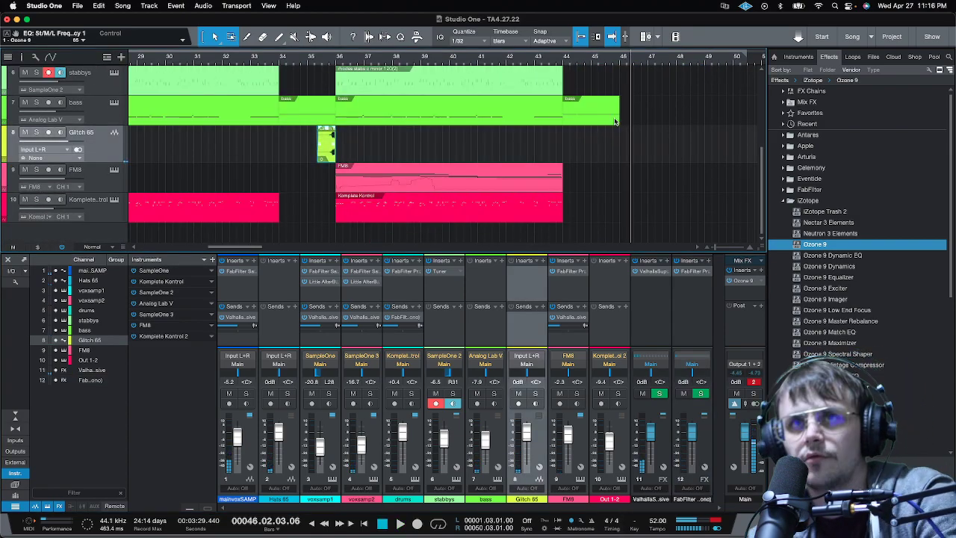
pyautogui.click(556, 60)
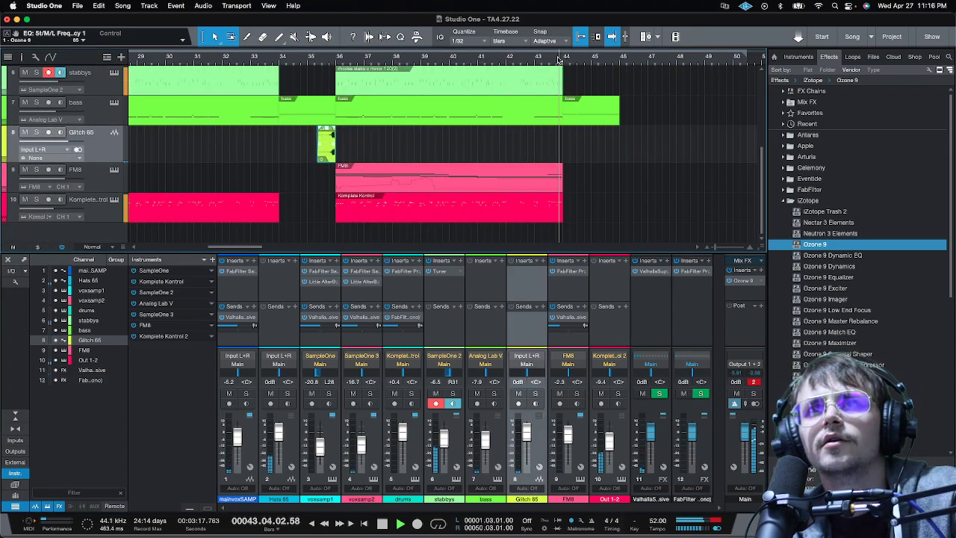
pyautogui.scroll(5, 658, 116)
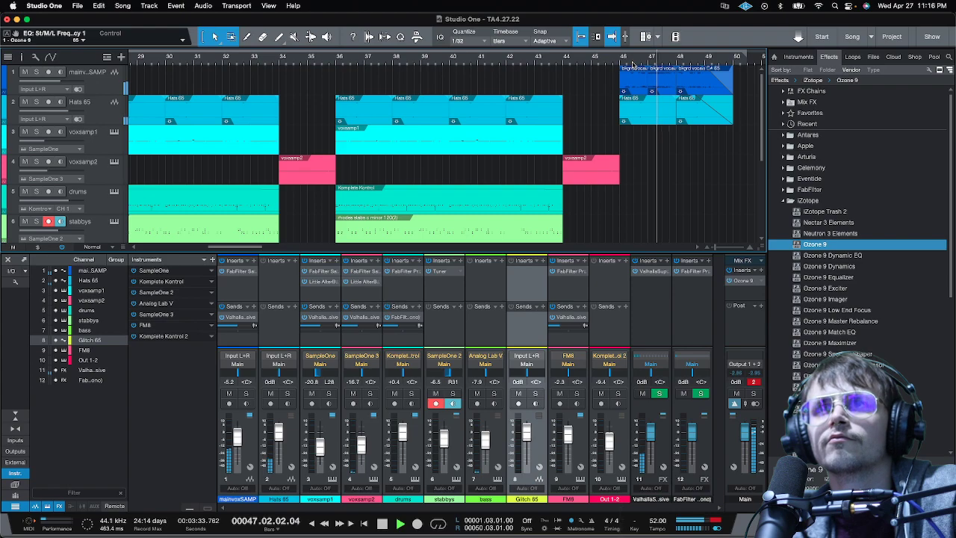
# Move the closing background vocal and Hats 65 clips one bar earlier to start at bar 45, and play the transition from bar 43.
pyautogui.scroll(-3, 611, 60)
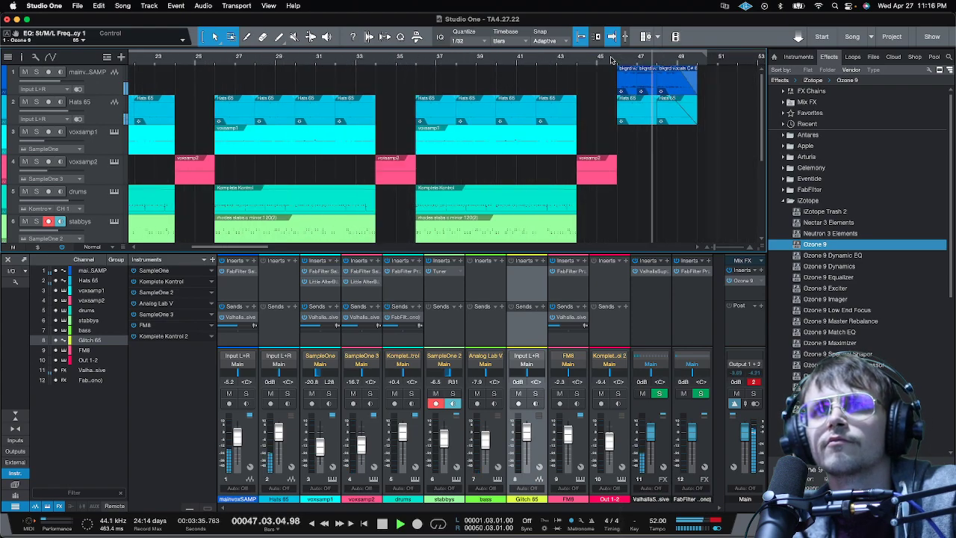
pyautogui.moveTo(706, 149)
pyautogui.mouseDown()
pyautogui.moveTo(681, 95)
pyautogui.moveTo(619, 66)
pyautogui.moveTo(607, 87)
pyautogui.moveTo(596, 76)
pyautogui.moveTo(605, 72)
pyautogui.mouseUp()
pyautogui.click(570, 60)
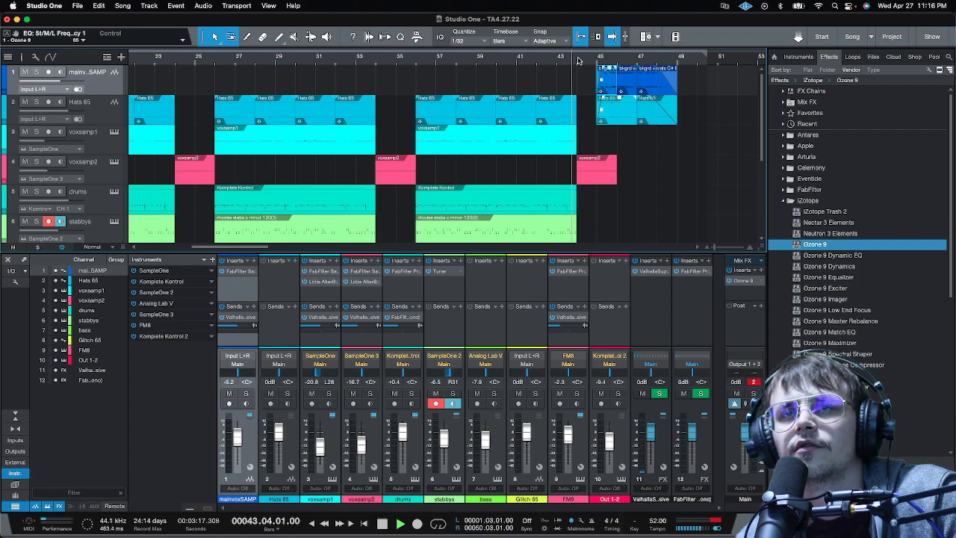
pyautogui.scroll(5, 671, 57)
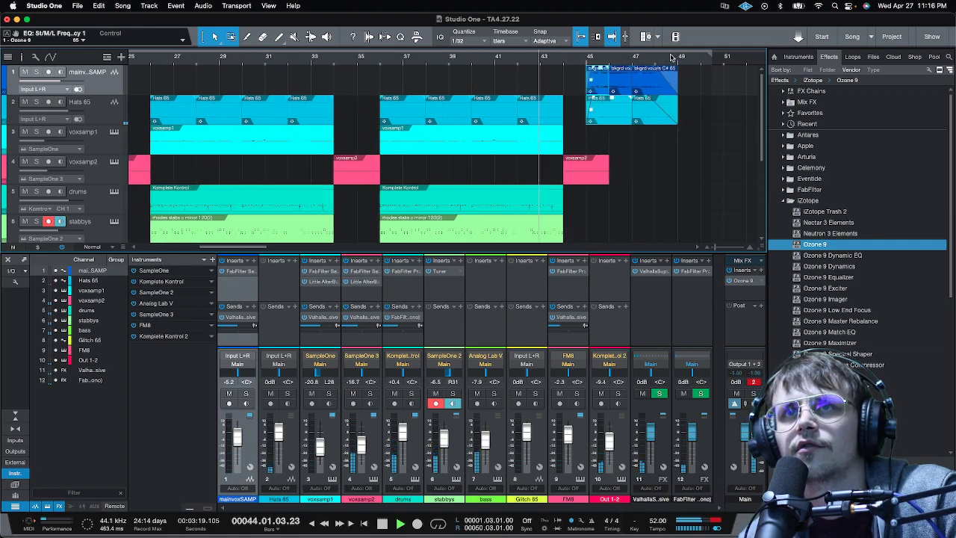
# Lower the clip gain of the closing background vocal clips between bars 45 and 49, and play the ending back from before bar 44.
pyautogui.moveTo(498, 69); pyautogui.dragTo(497, 77)
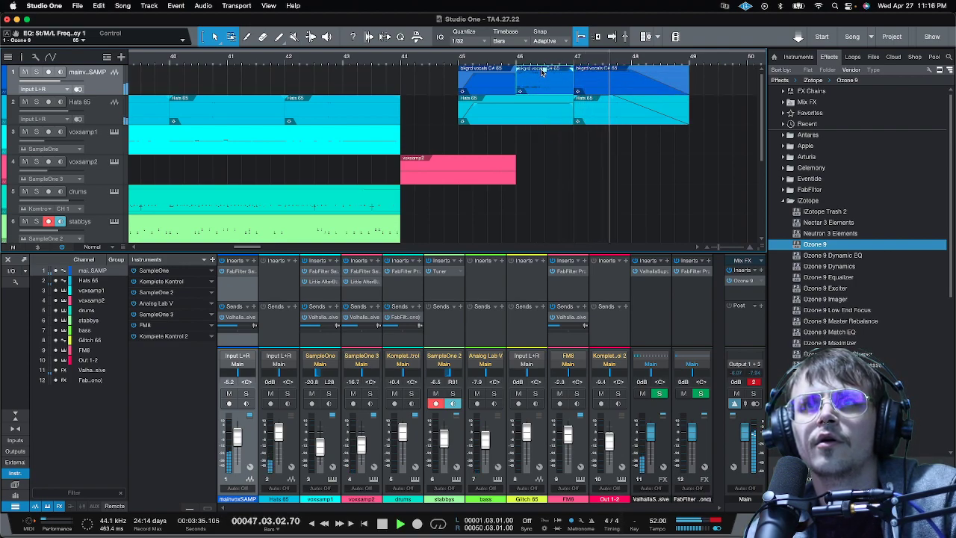
pyautogui.press('space')
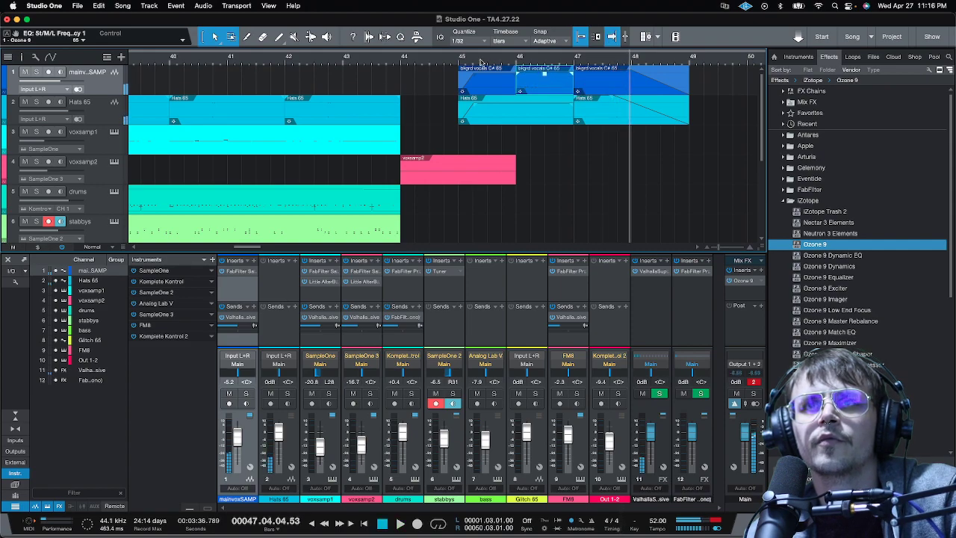
pyautogui.click(599, 80)
pyautogui.moveTo(602, 76); pyautogui.dragTo(602, 74)
pyautogui.click(453, 59)
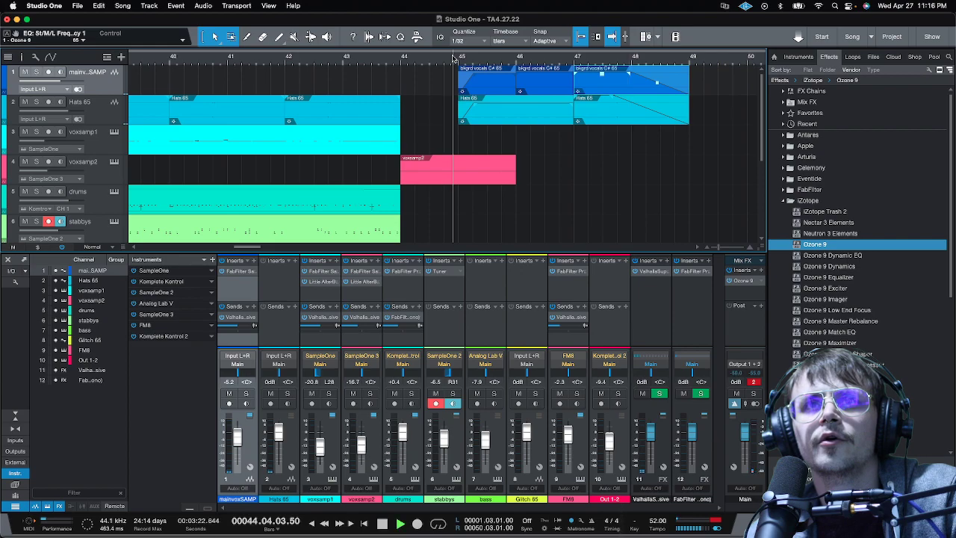
pyautogui.click(395, 58)
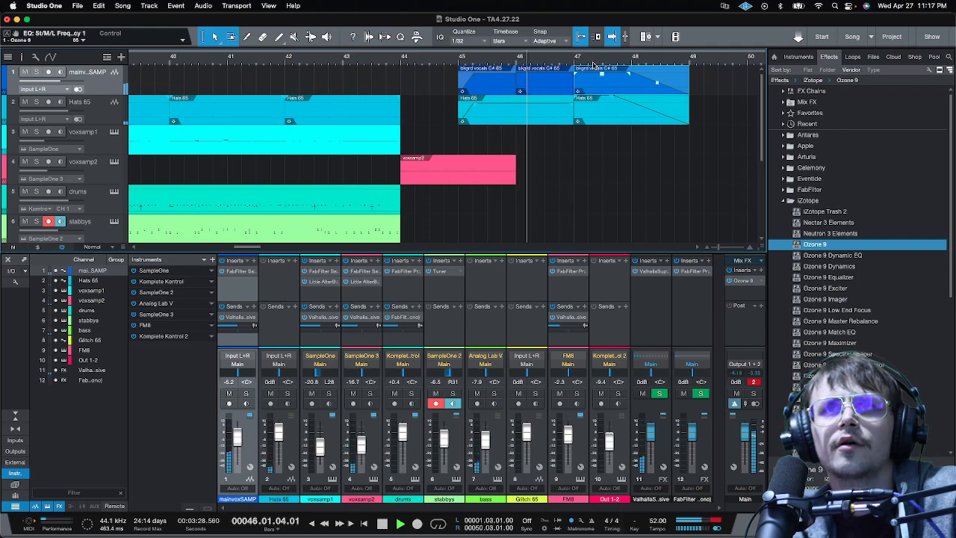
# Listen to the song's end, turn autoscroll back on, and shorten the loop range to end at 49.03.01.00.
pyautogui.moveTo(595, 64); pyautogui.dragTo(687, 47)
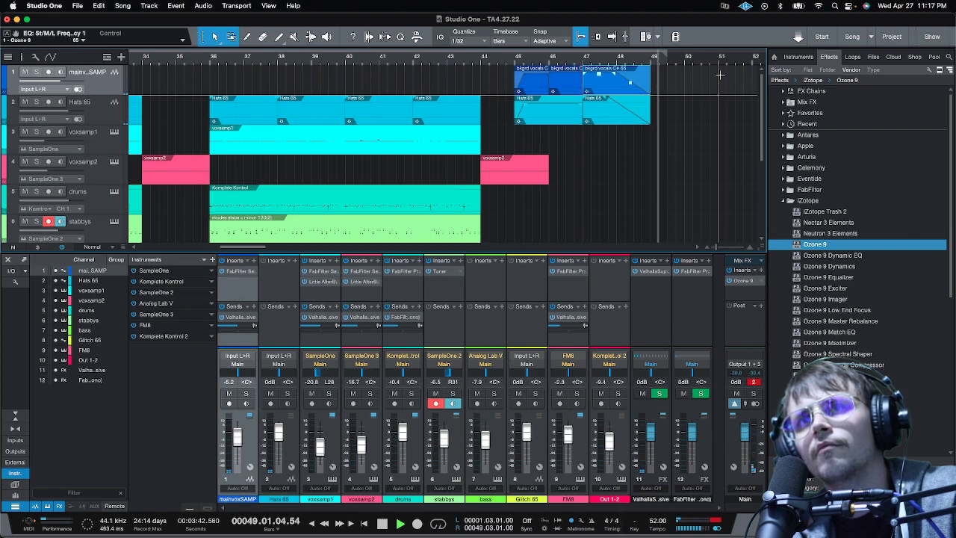
pyautogui.click(611, 36)
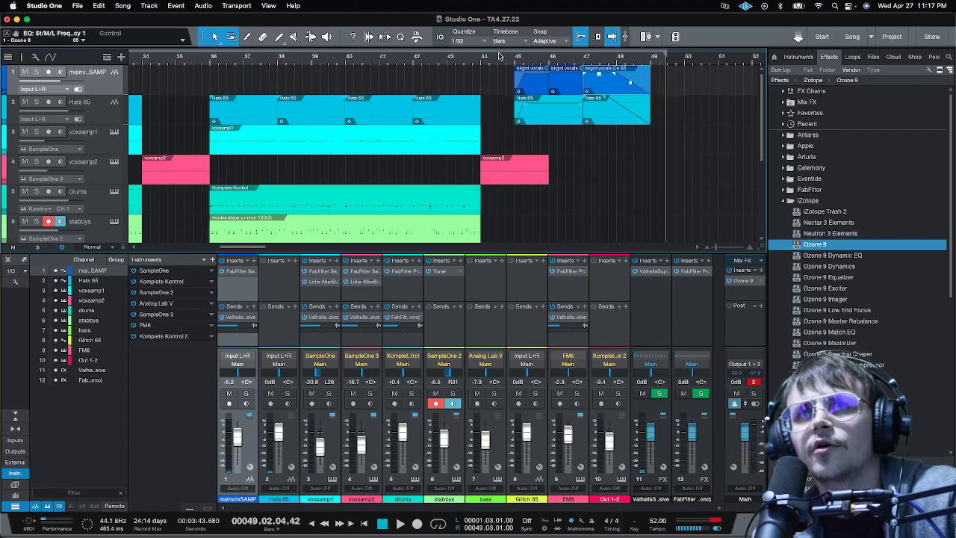
pyautogui.scroll(-6, 502, 58)
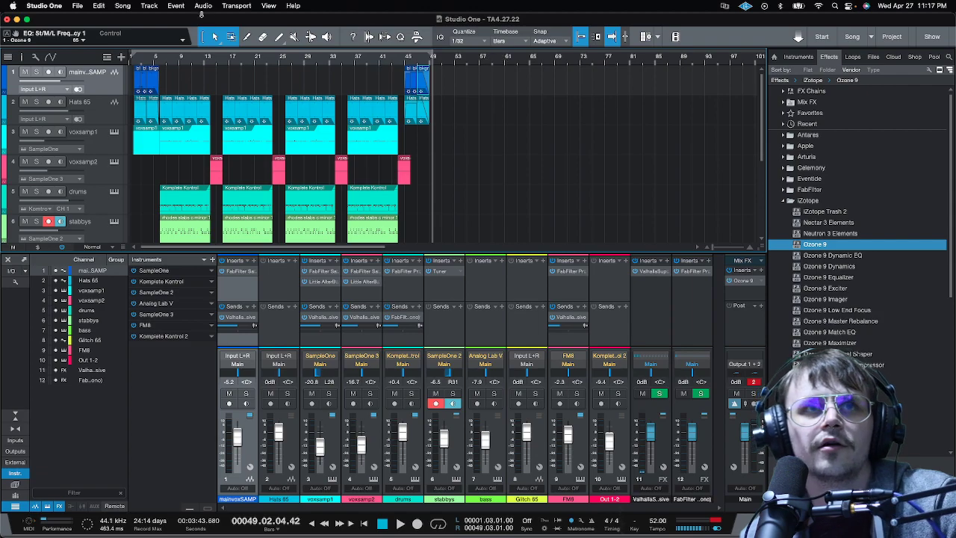
# Start a mixdown export and set its location to the TAtwitch folder inside newmixdowns2021 on the desktop.
pyautogui.click(123, 5)
pyautogui.click(141, 36)
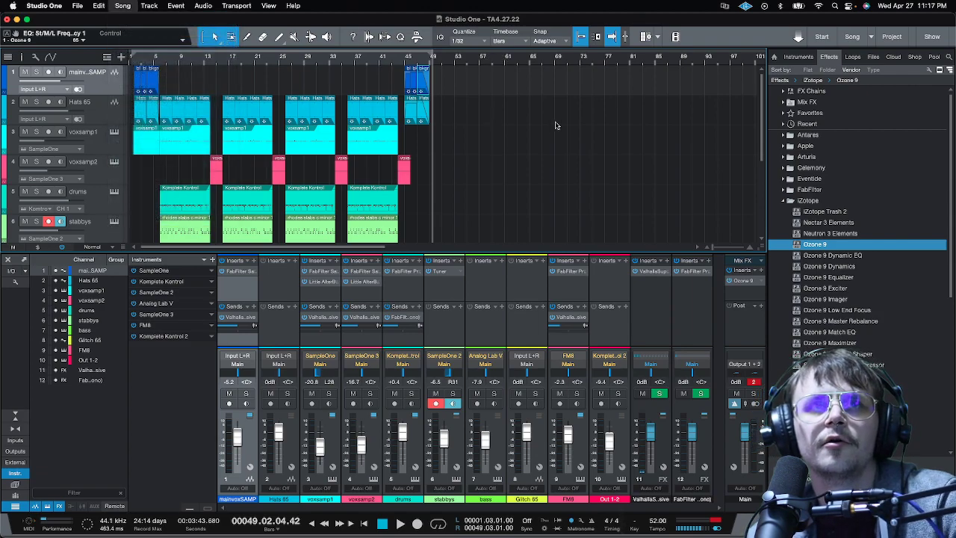
pyautogui.click(376, 196)
pyautogui.click(476, 183)
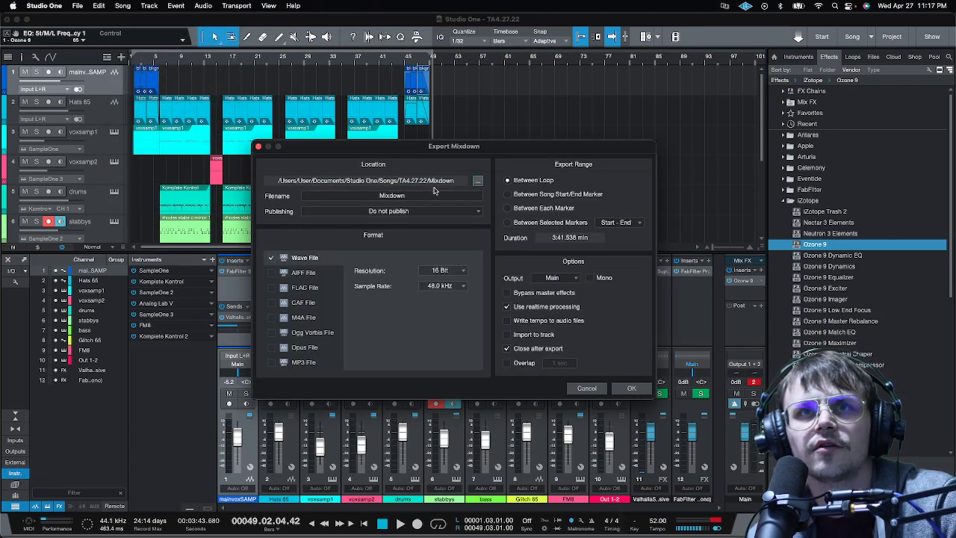
pyautogui.click(315, 224)
pyautogui.scroll(-10, 403, 299)
pyautogui.click(409, 343)
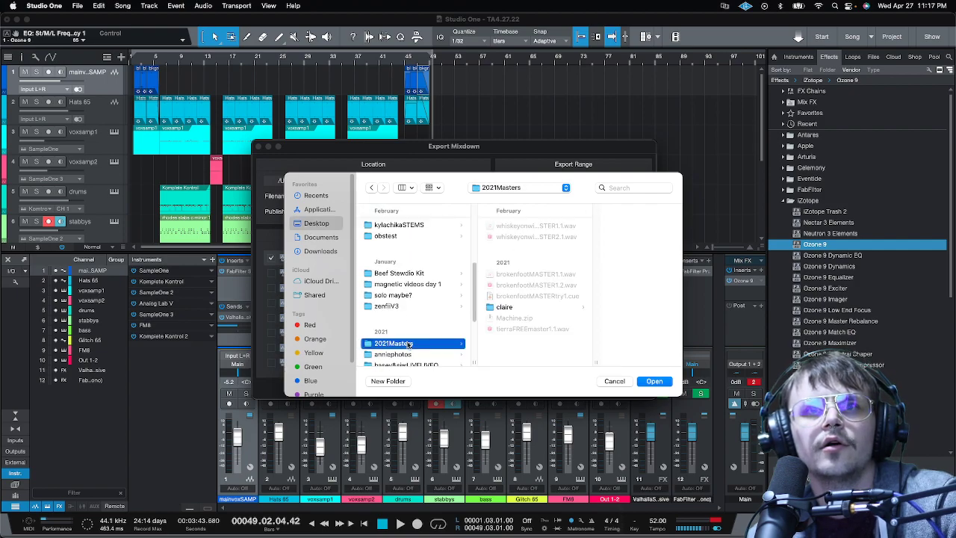
pyautogui.scroll(-5, 418, 325)
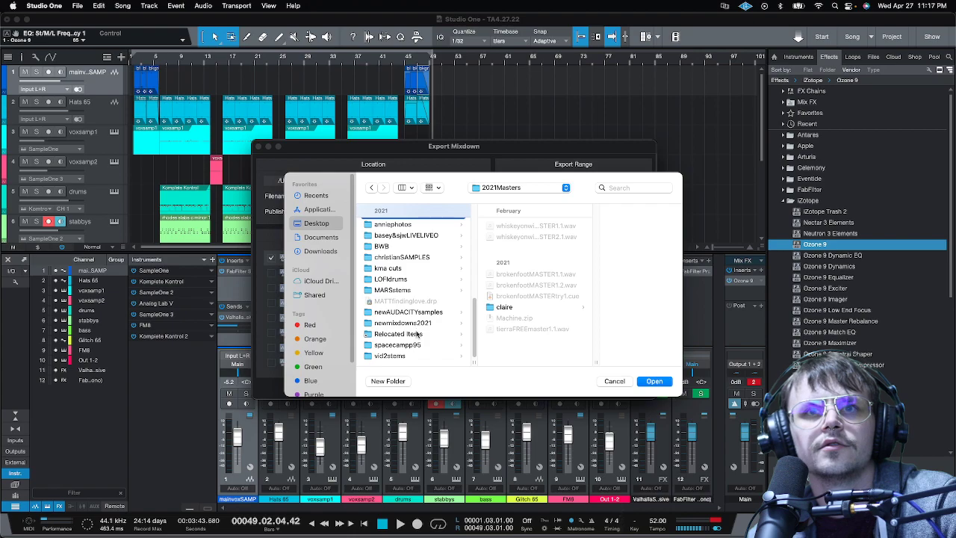
pyautogui.click(403, 345)
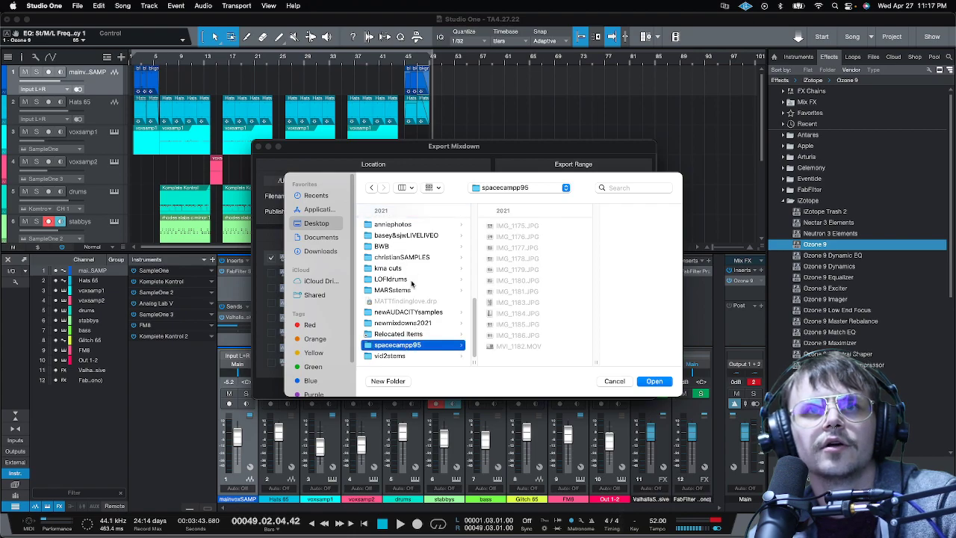
pyautogui.click(412, 322)
pyautogui.scroll(-2, 526, 324)
pyautogui.click(524, 312)
pyautogui.click(654, 382)
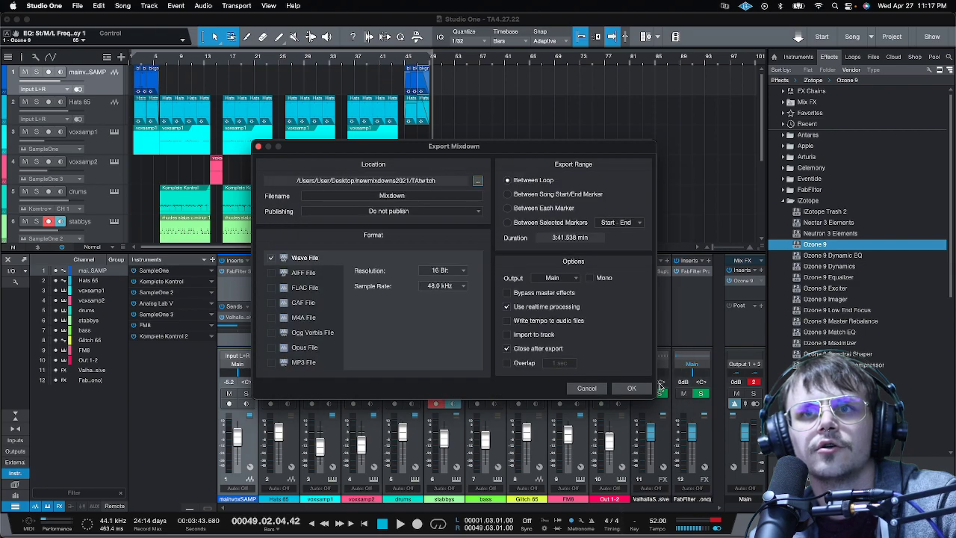
# Name the mixdown file tatwitch2.27.22, start the Wave export between the loop markers, and cancel the render.
pyautogui.doubleClick(403, 196)
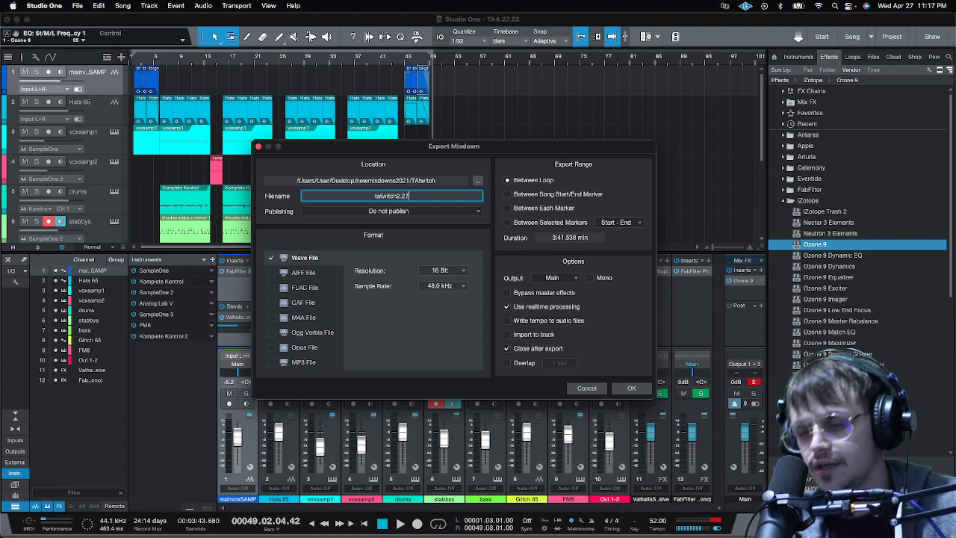
pyautogui.press('Return')
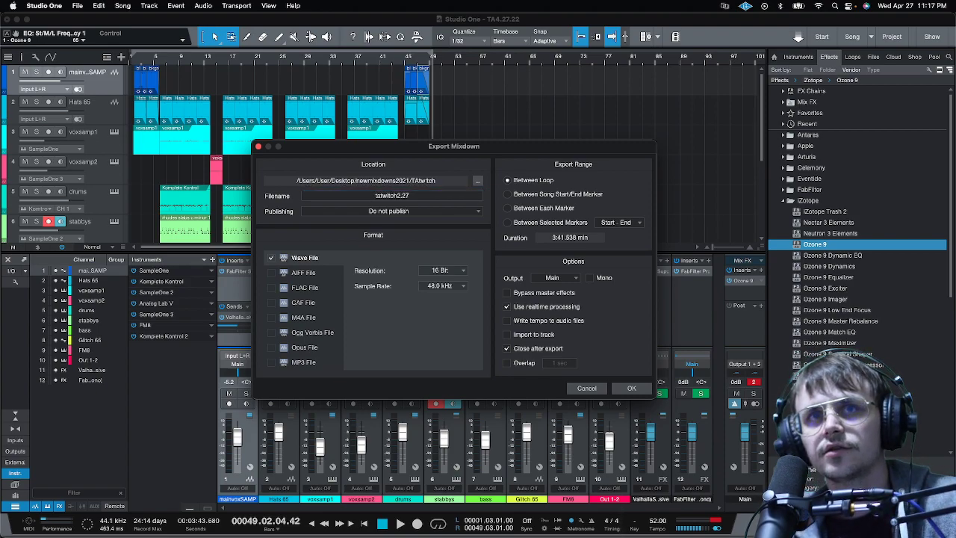
pyautogui.click(423, 195)
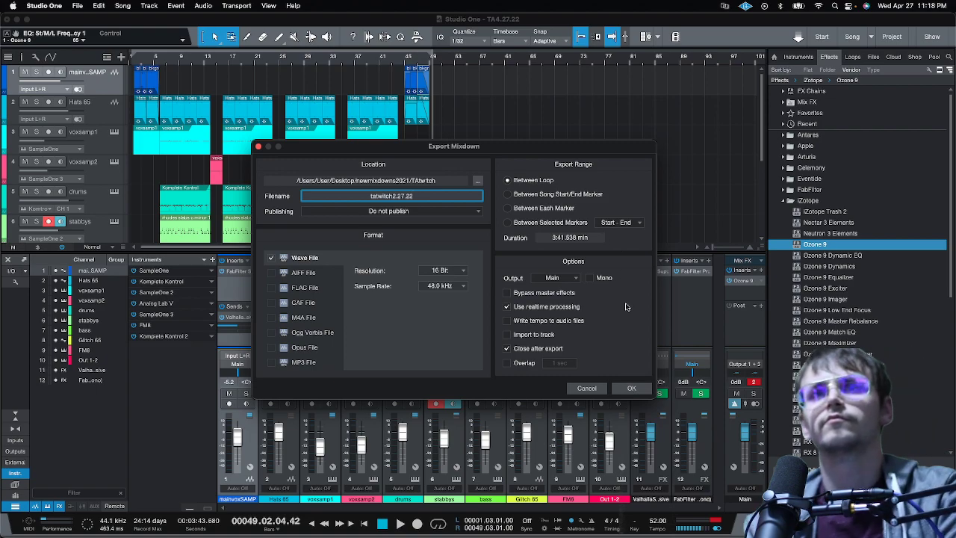
pyautogui.click(633, 387)
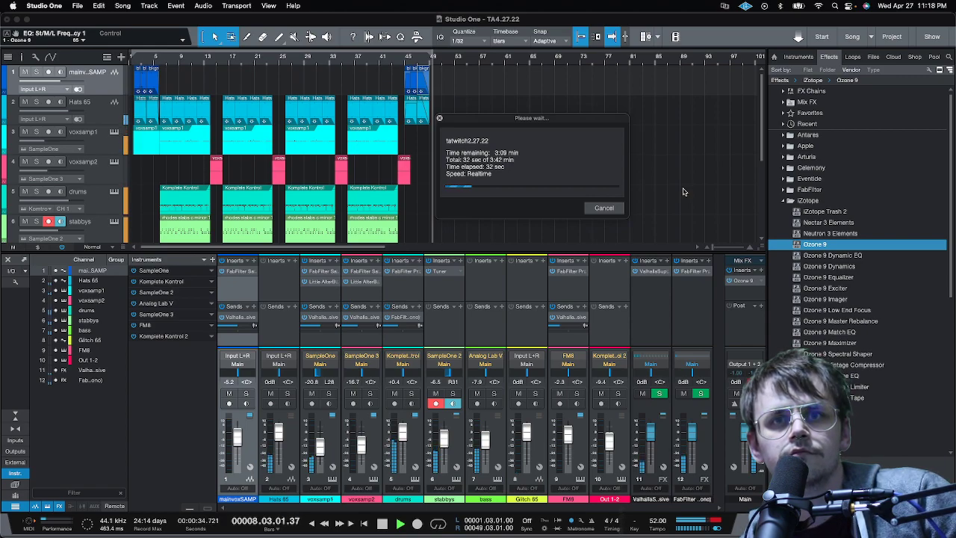
pyautogui.click(610, 207)
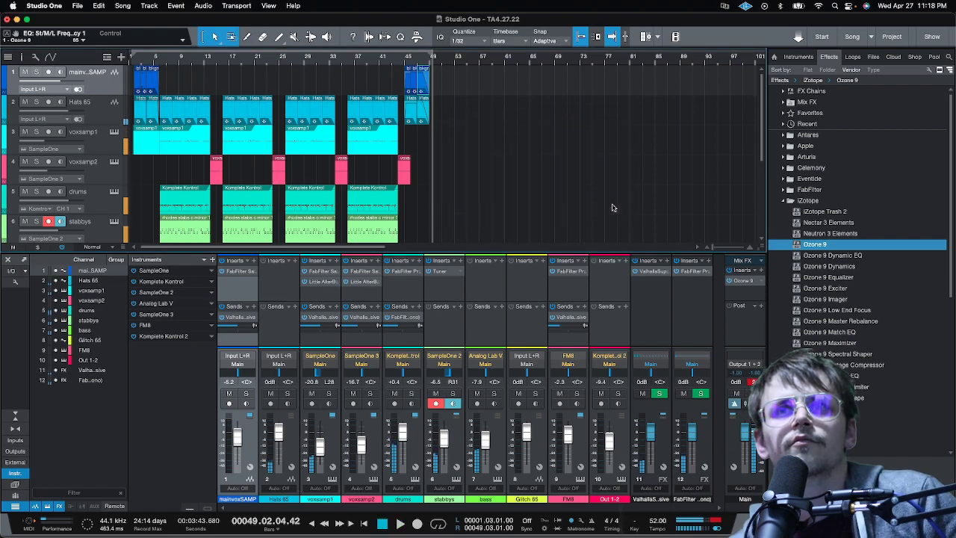
# Raise the bass channel to 0 dB while playing from around bar 5, briefly soloing the bass, and stop playback.
pyautogui.moveTo(483, 448); pyautogui.dragTo(484, 443)
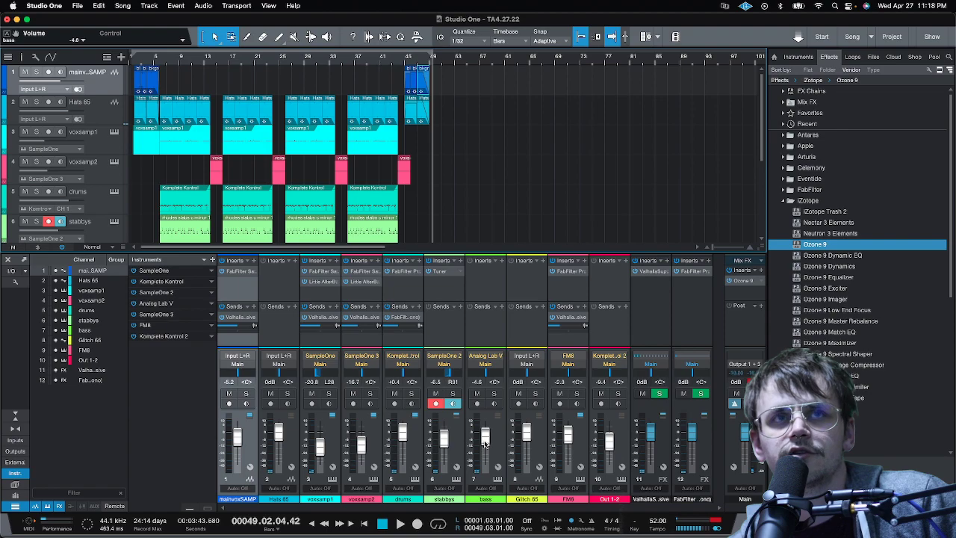
pyautogui.click(156, 62)
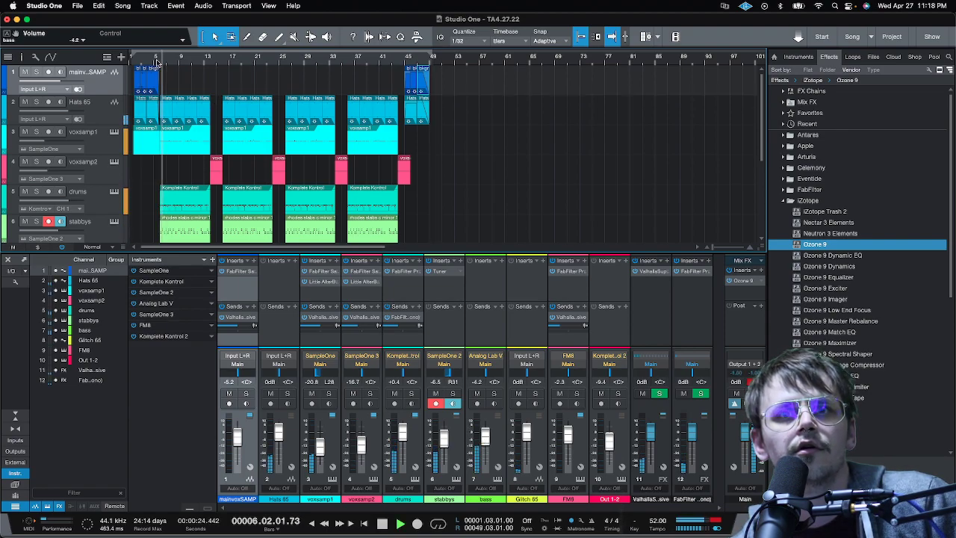
pyautogui.moveTo(485, 437); pyautogui.dragTo(485, 428)
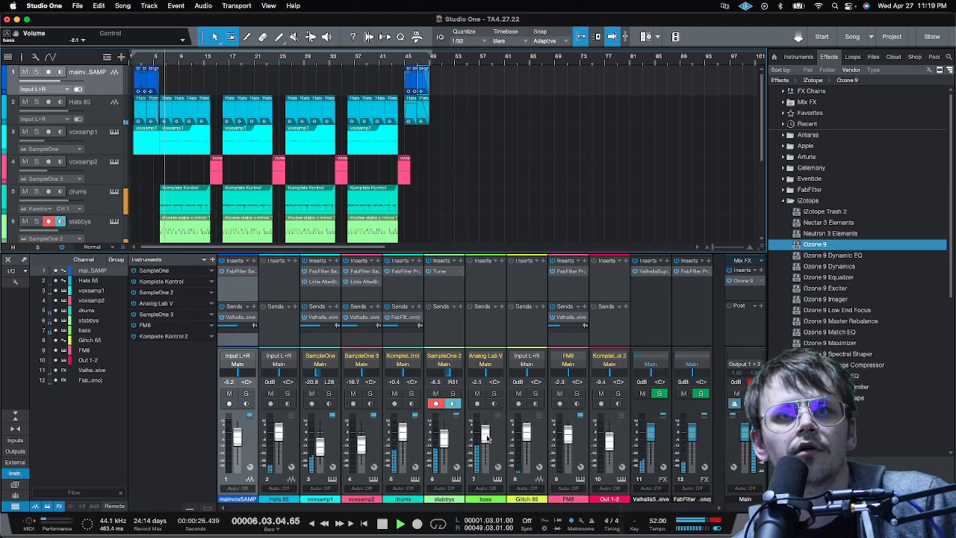
pyautogui.click(493, 393)
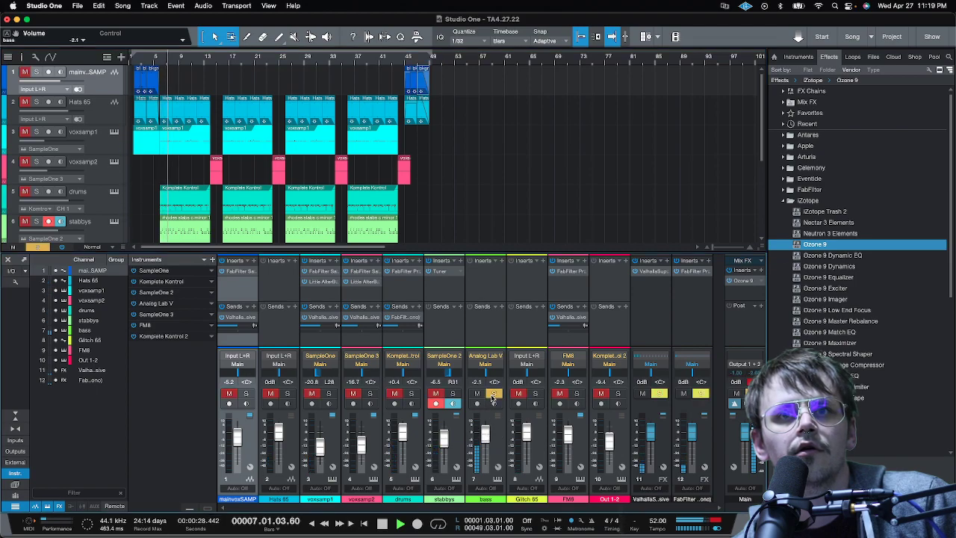
pyautogui.click(493, 393)
pyautogui.keyDown('alt'); pyautogui.click(483, 437); pyautogui.keyUp('alt')
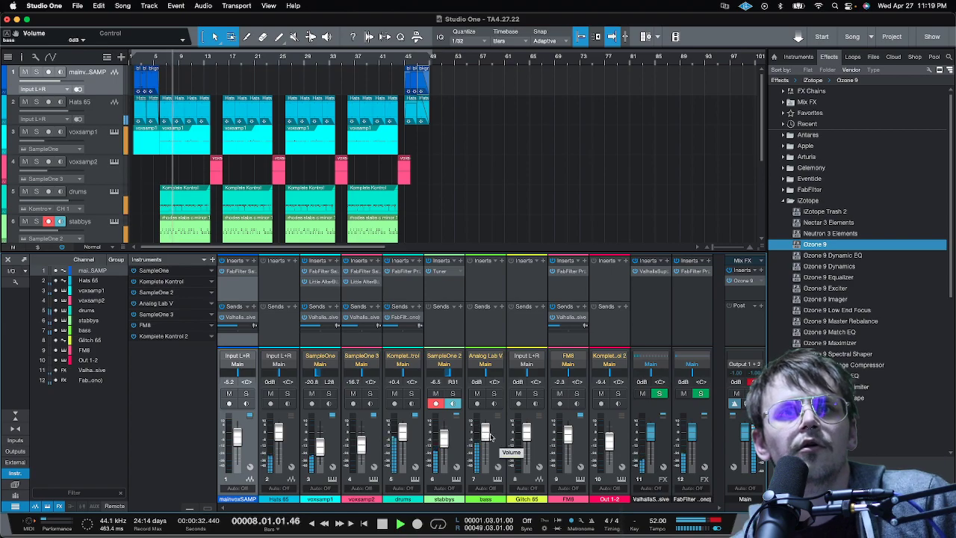
pyautogui.press('space')
# Export the mixdown again as the Wave file tatwitch2.27.22 in the TAtwitch folder, with realtime processing.
pyautogui.click(122, 6)
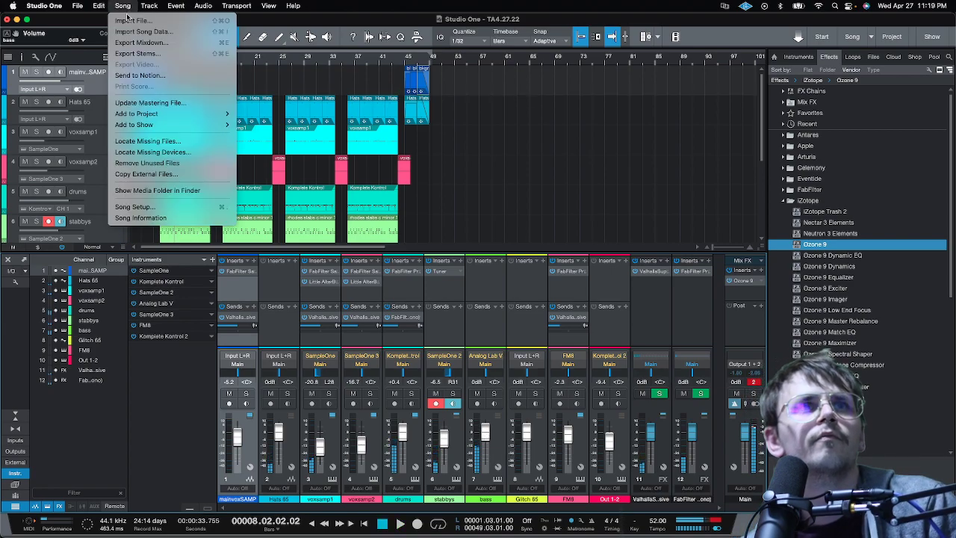
pyautogui.click(134, 42)
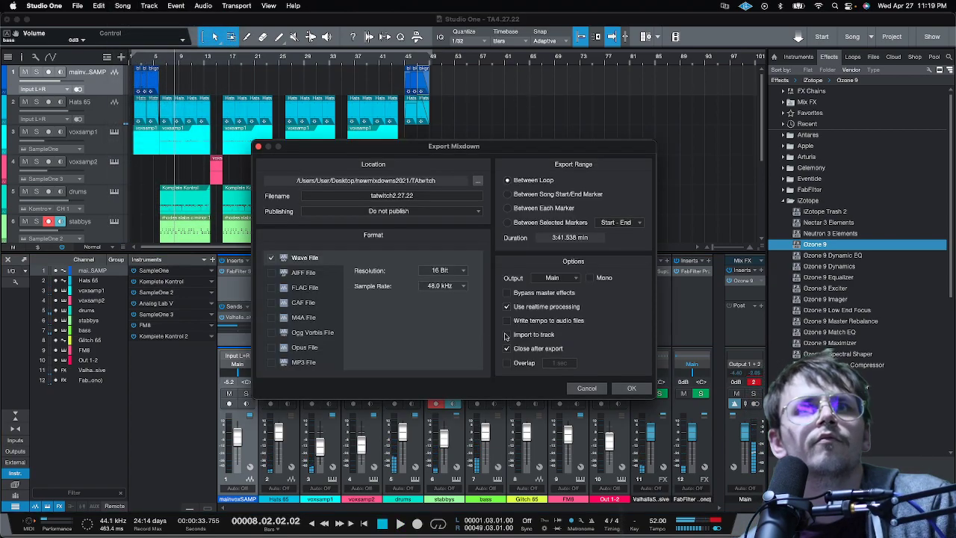
pyautogui.click(643, 386)
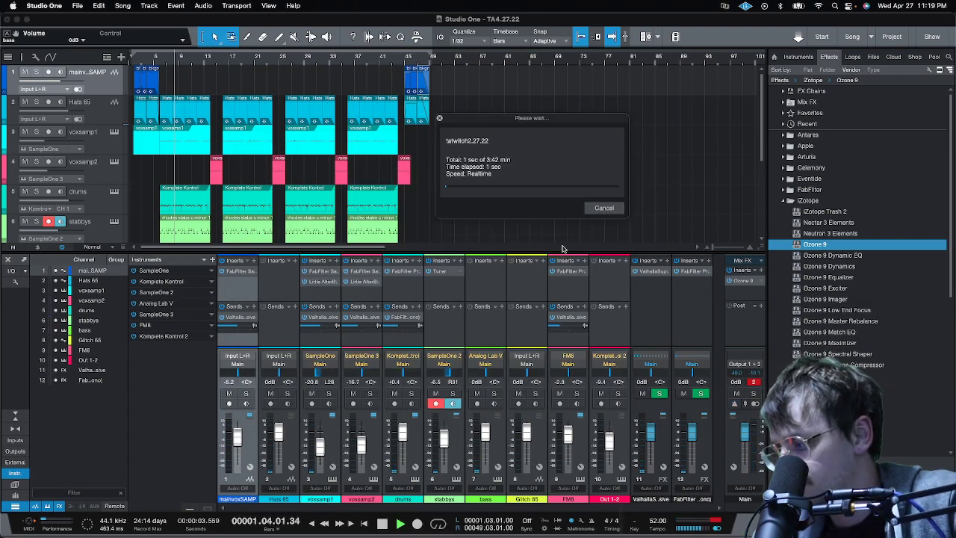